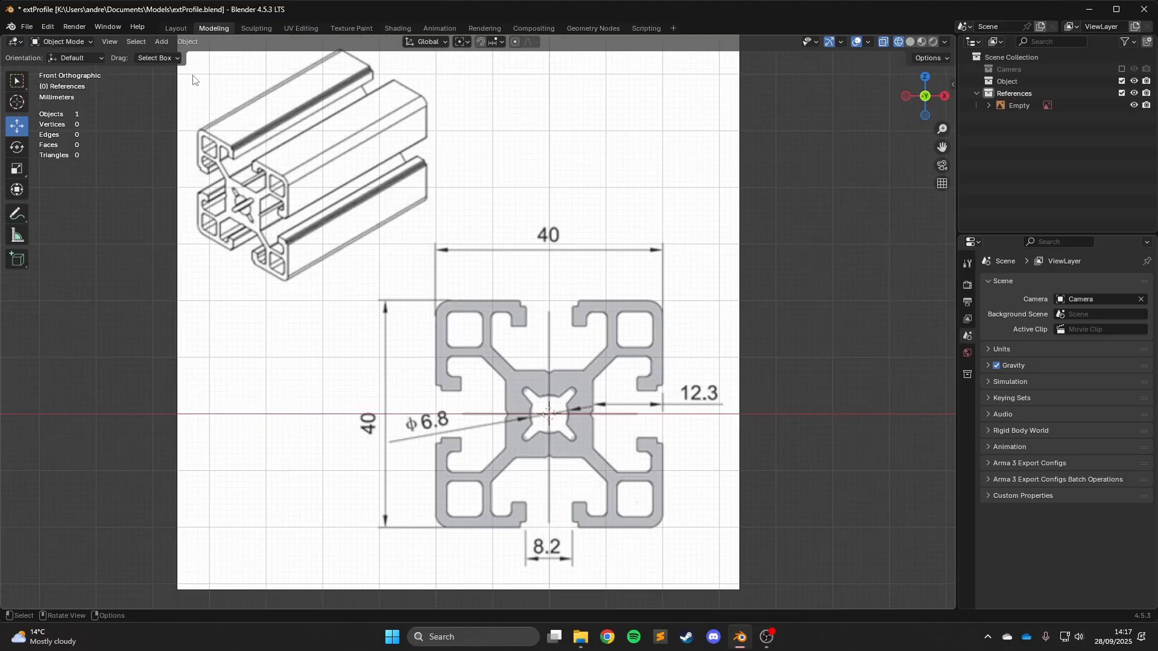
left_click(164, 44)
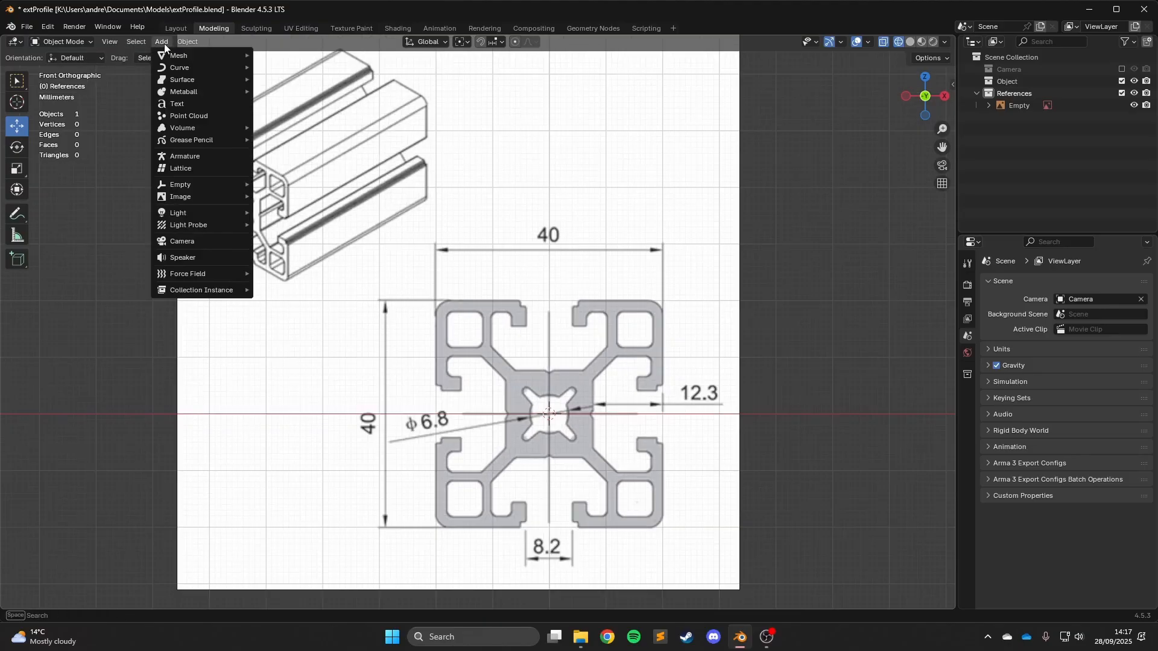
key("Escape")
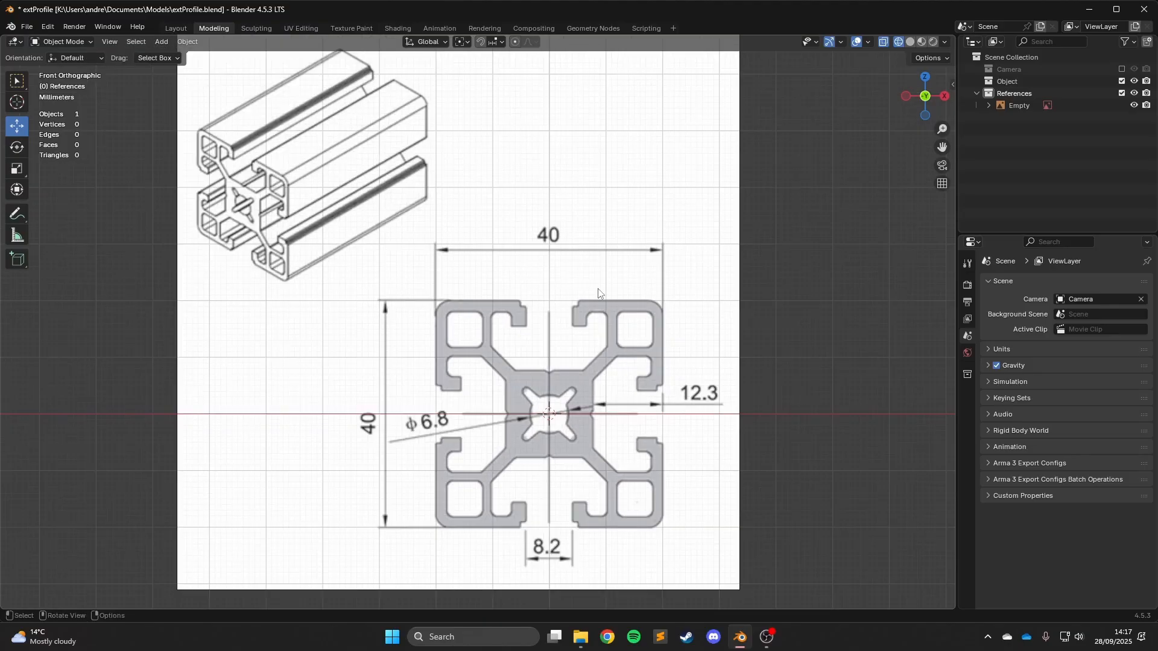
scroll(245, 87, "down", 1)
scroll(246, 87, "up", 2)
scroll(229, 78, "down", 2)
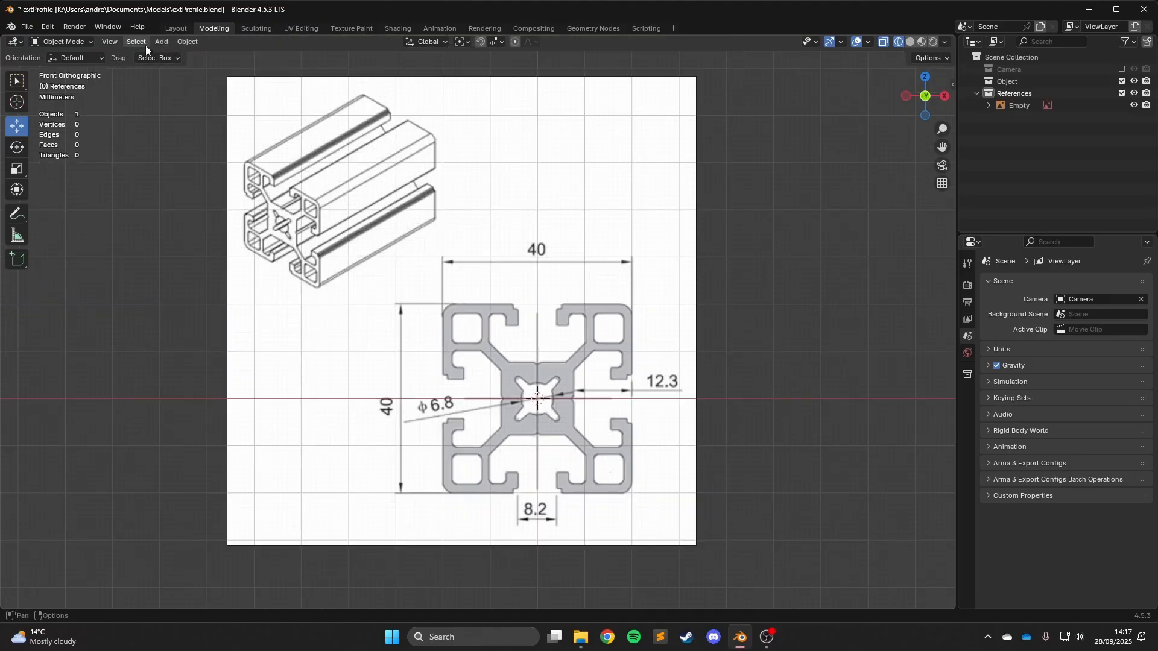
left_click(159, 43)
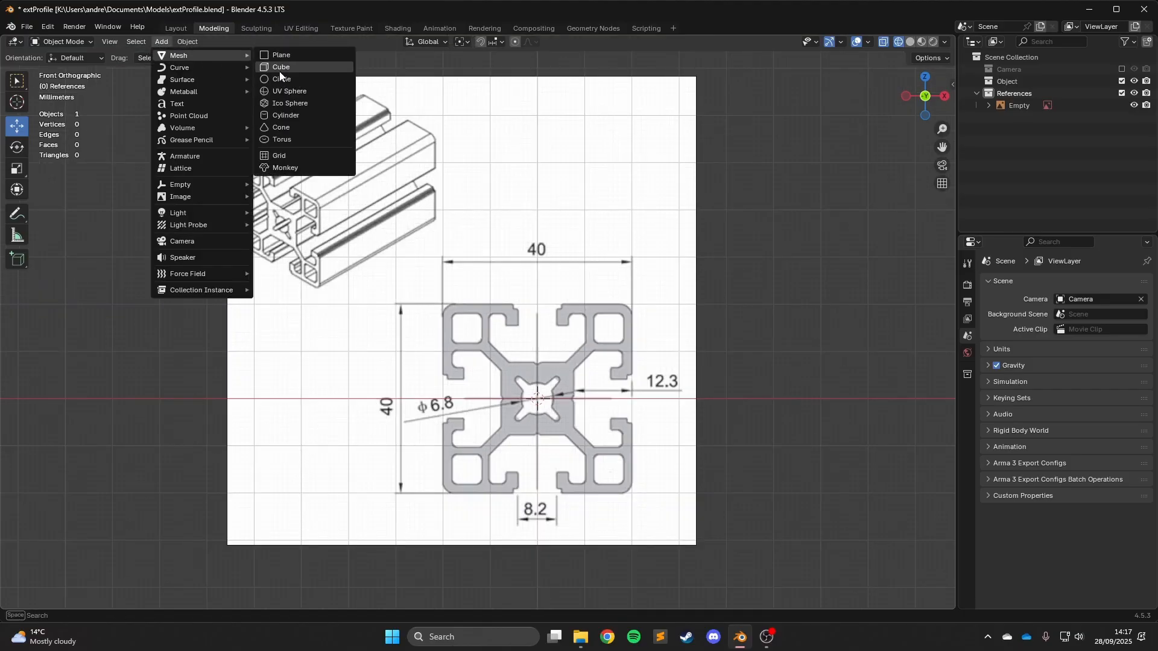
scroll(378, 182, "down", 3)
Examine how the reference image is positioned relative to the world origin, in perspective and from the front.
left_click(636, 262)
middle_click_drag(635, 262, 737, 462)
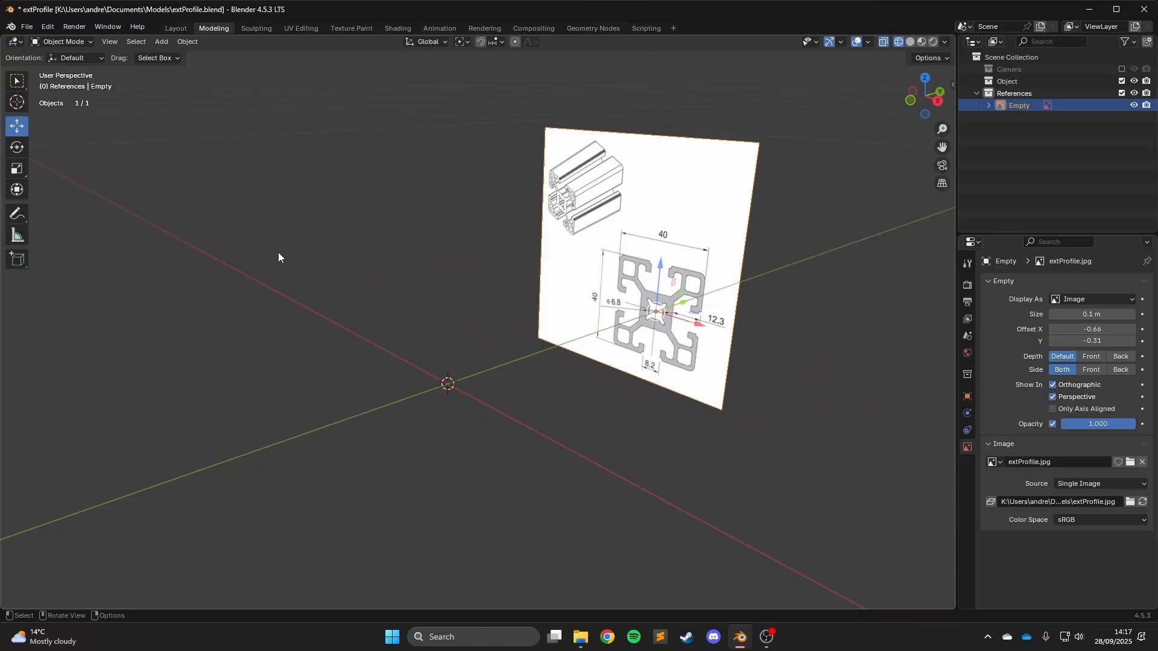
middle_click_drag(279, 257, 338, 265)
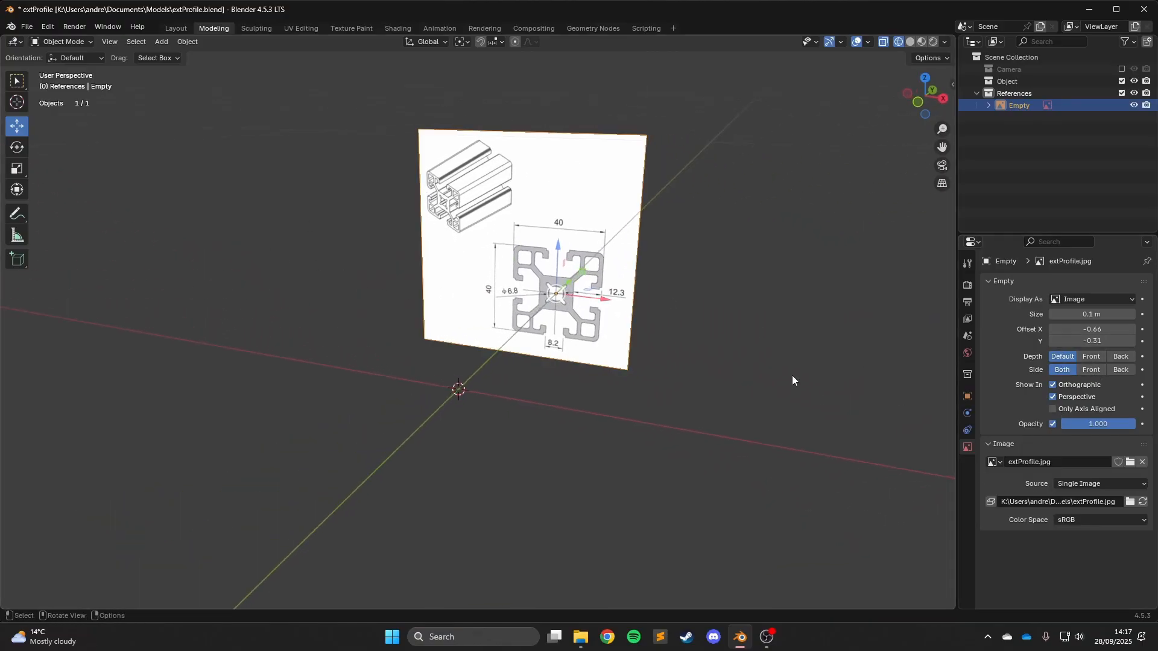
key("KP_1")
scroll(346, 169, "up", 3)
scroll(346, 169, "down", 2)
left_click(288, 77)
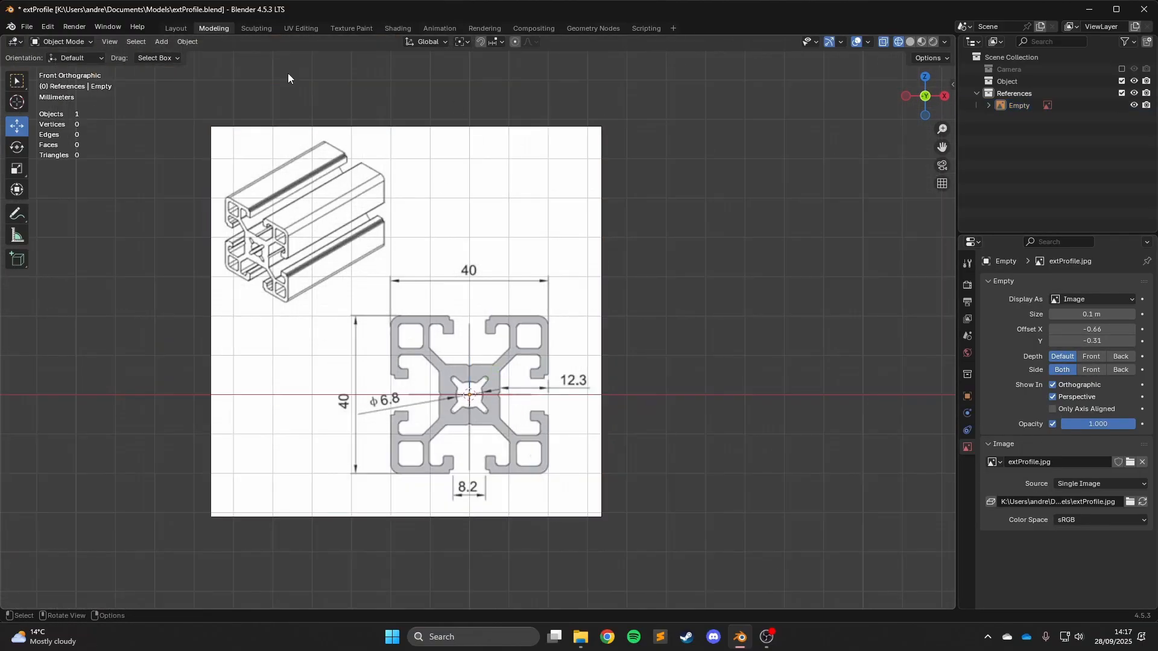
Add a 0.04 m cube at the origin to compare it with the 40 mm outline of the reference profile.
left_click(161, 41)
mouse_move(172, 57)
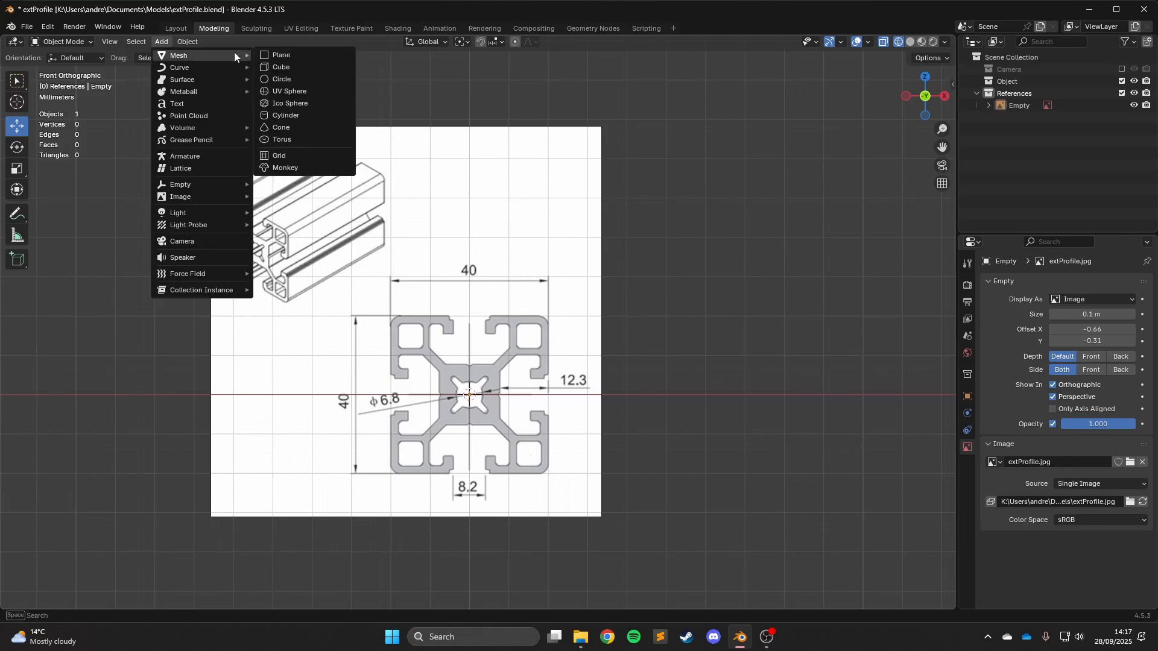
left_click(277, 70)
left_click(153, 495)
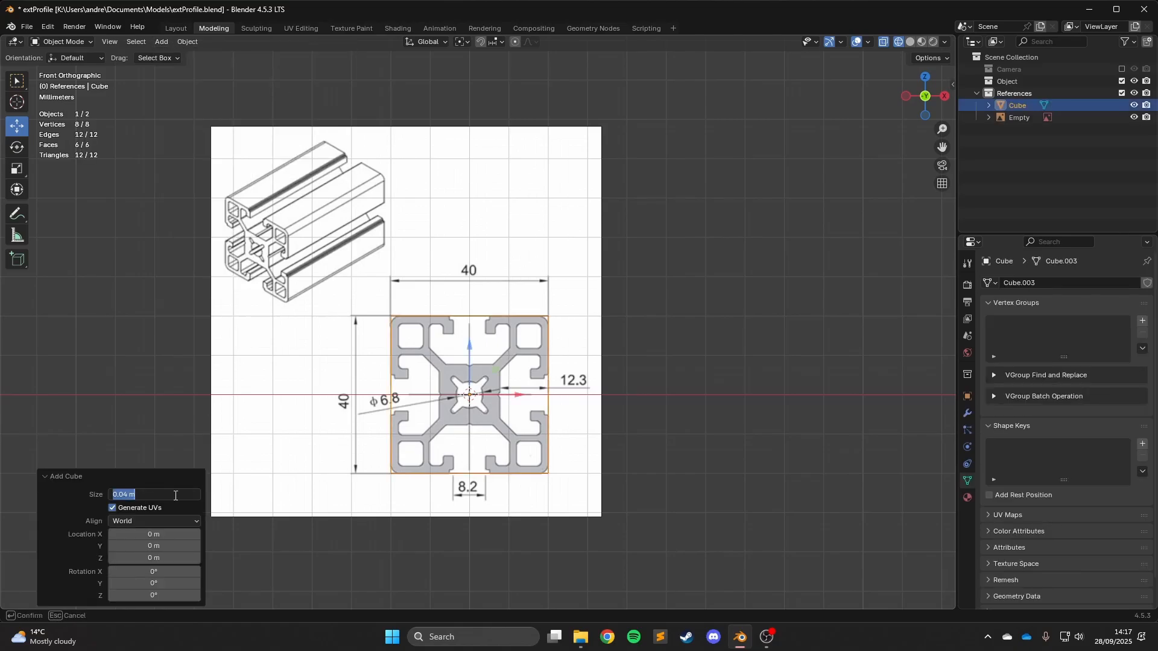
key("Escape")
scroll(637, 313, "up", 1)
scroll(637, 318, "up", 1)
left_click(596, 356)
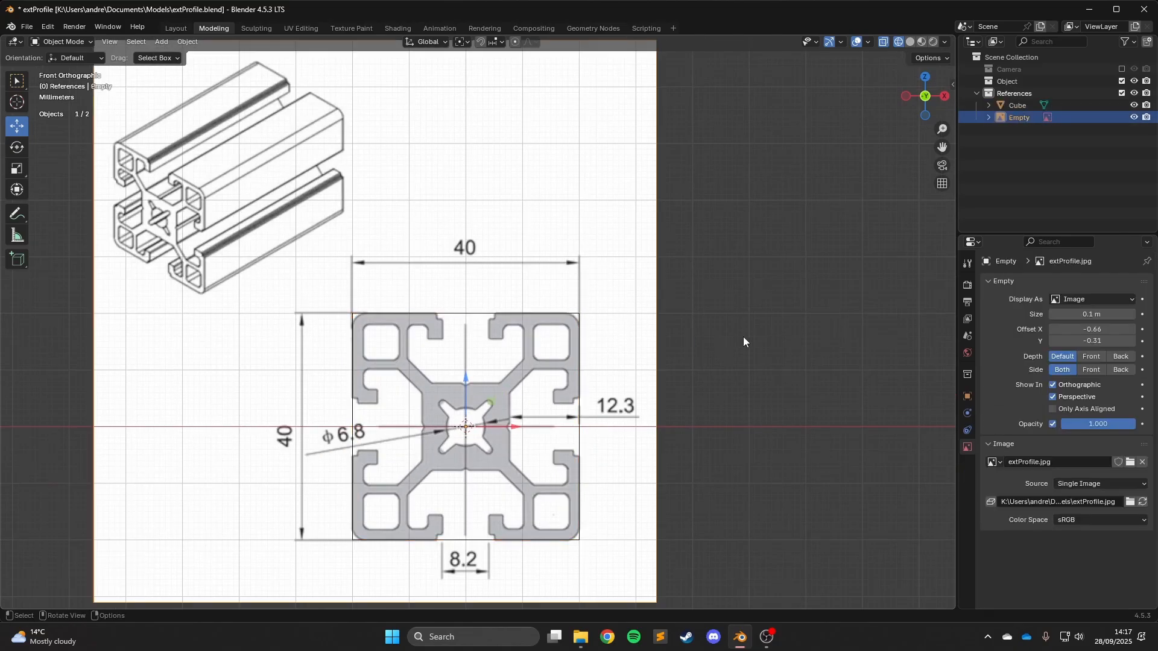
Delete the comparison cube placed over the reference profile.
left_click(493, 314)
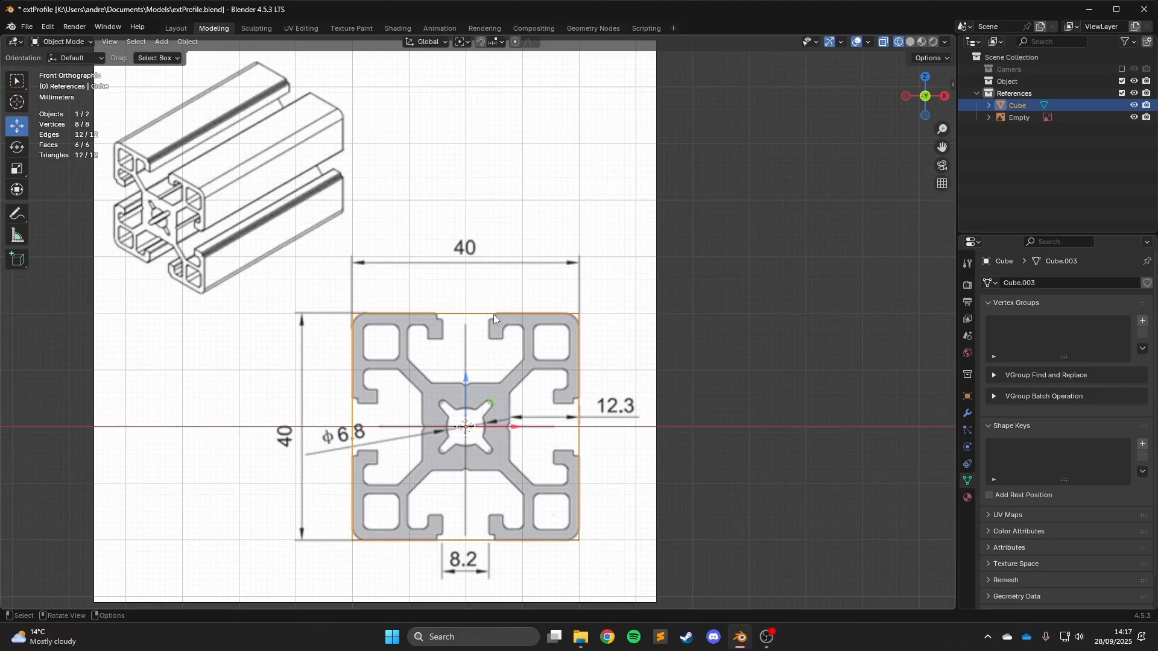
key("Delete")
scroll(601, 395, "down", 3)
scroll(614, 344, "up", 2)
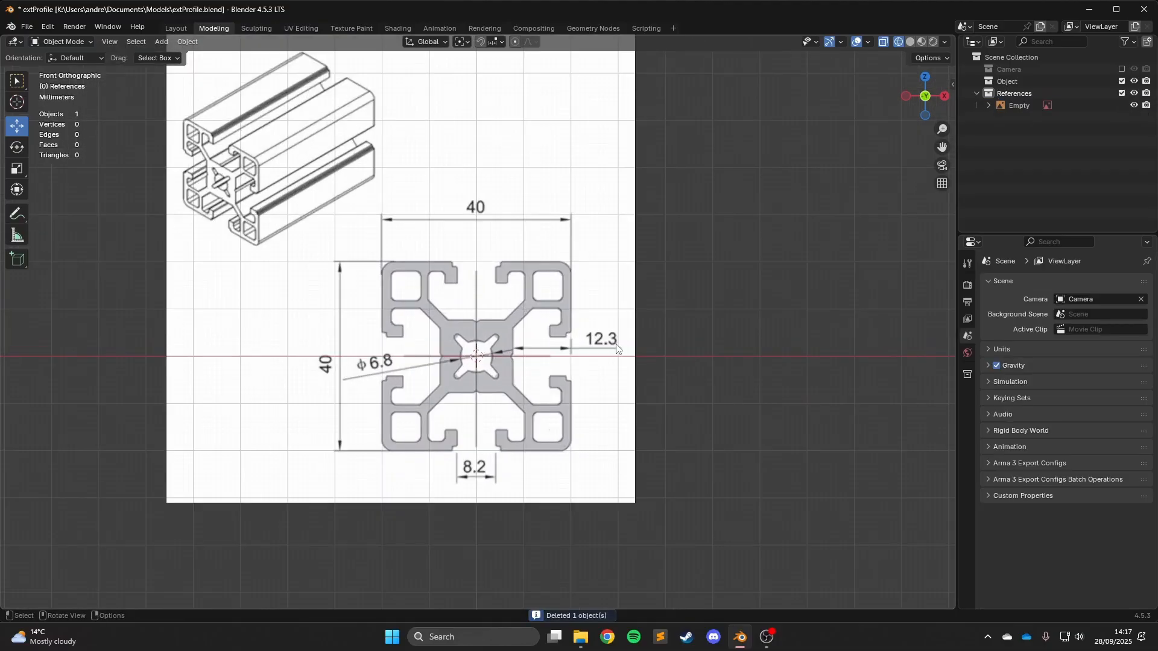
Examine the profile cross-section and its dimensions on the reference drawing.
scroll(493, 292, "up", 3)
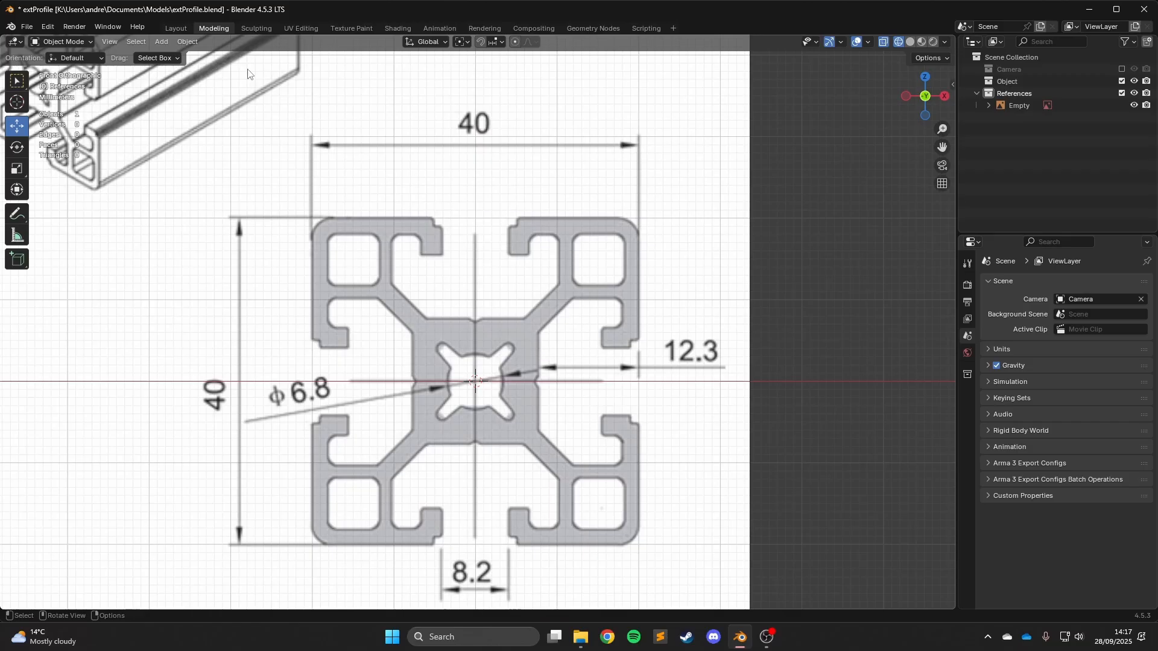
scroll(512, 207, "up", 2)
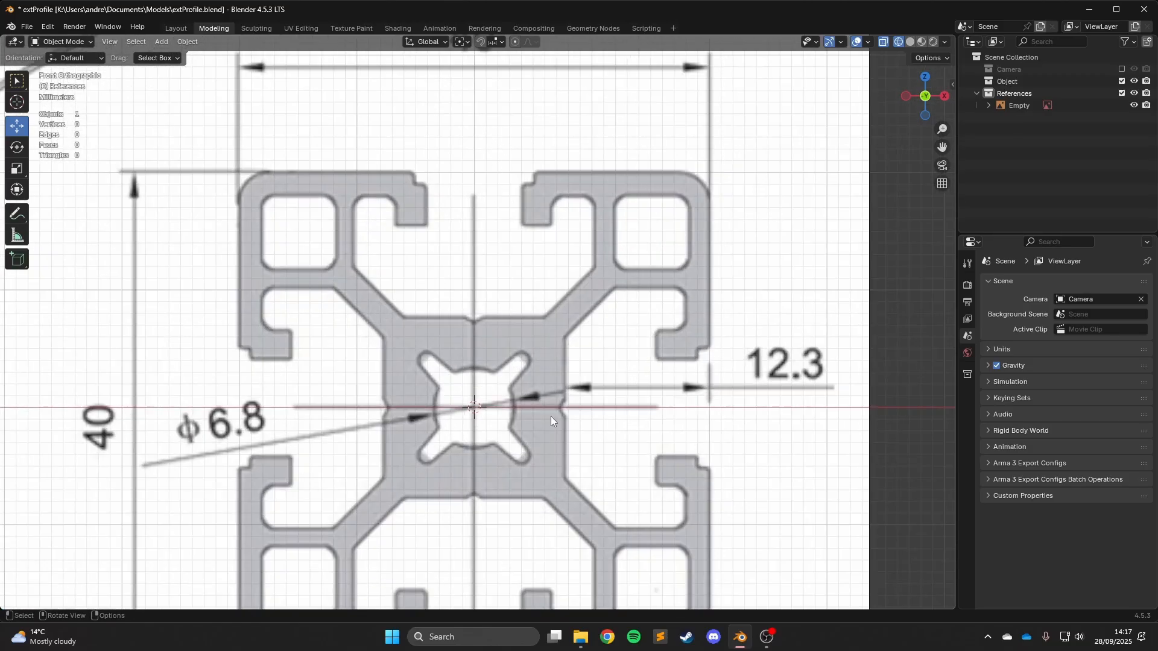
scroll(551, 416, "down", 4)
scroll(279, 360, "up", 2)
middle_click_drag(359, 320, 421, 216, "shift")
scroll(278, 174, "down", 3)
middle_click_drag(314, 161, 202, 167, "shift")
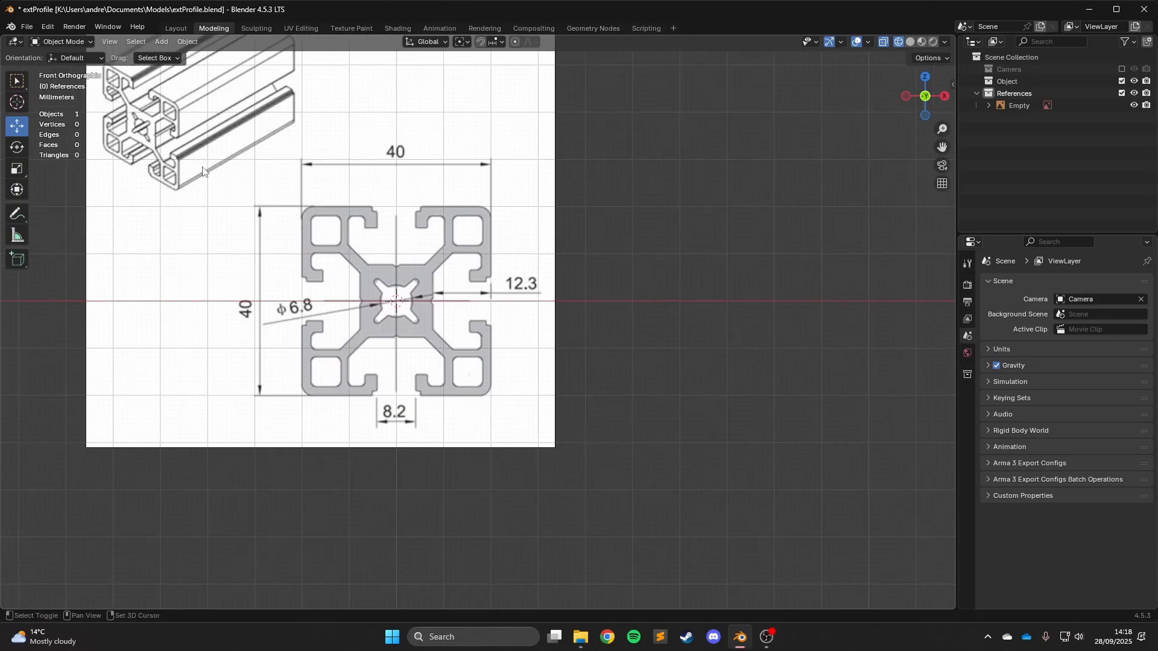
scroll(202, 170, "up", 2)
Add a mesh plane at the world origin with a size of 40 mm.
left_click(156, 43)
mouse_move(181, 55)
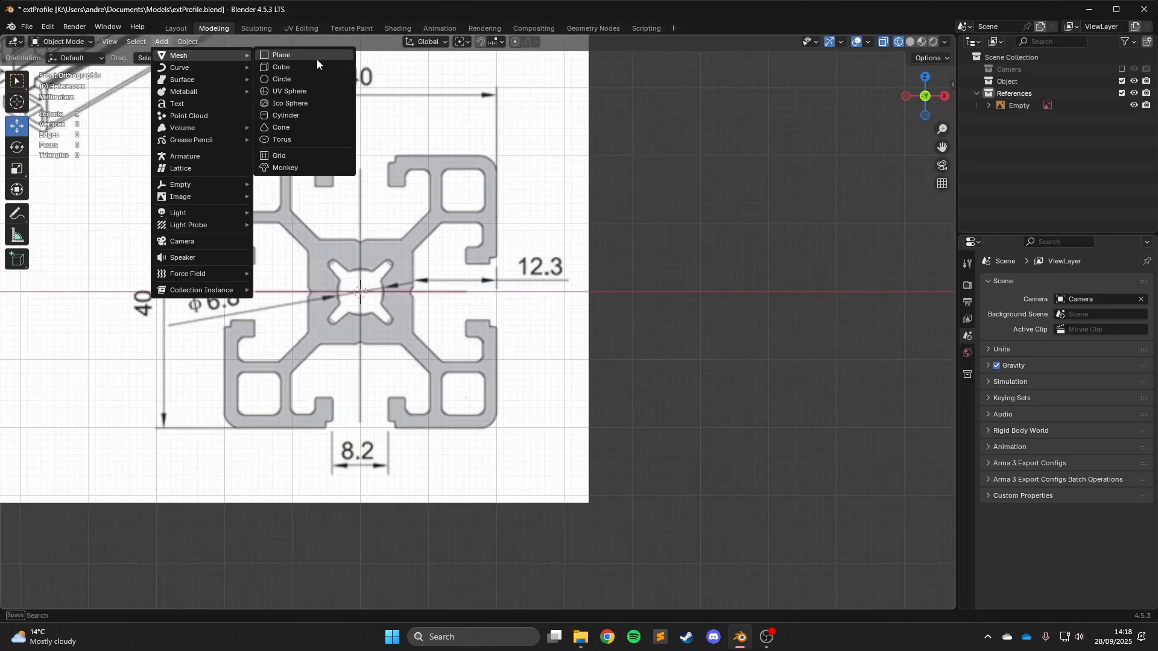
left_click(281, 55)
scroll(241, 302, "down", 5)
left_click(157, 493)
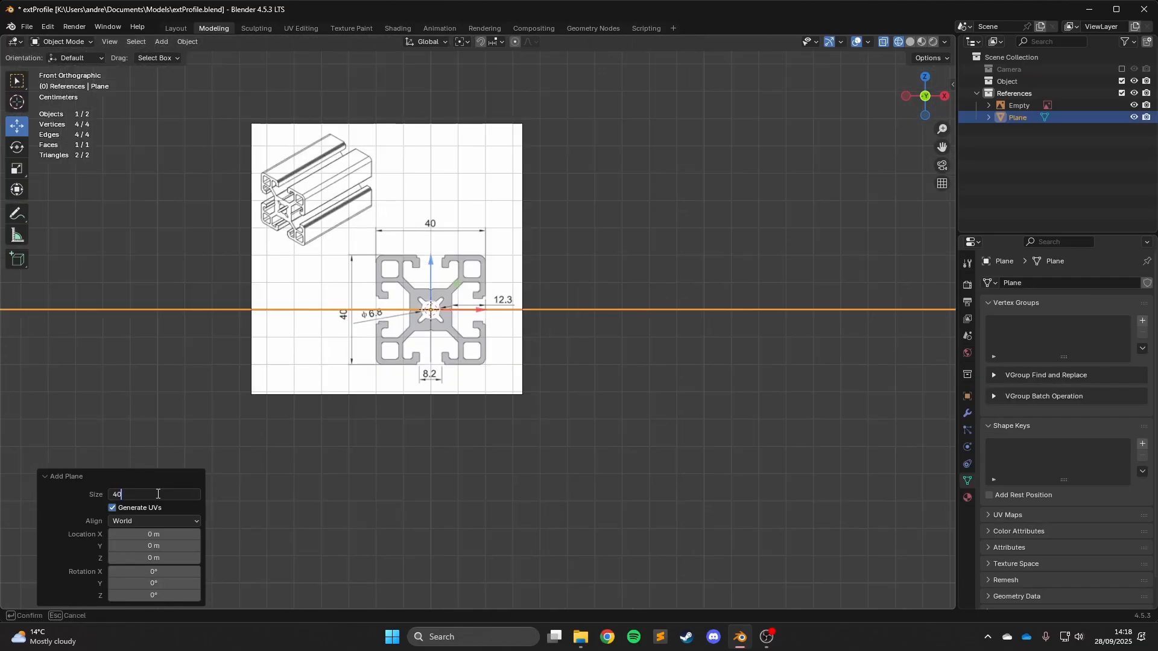
type("40mm")
key("Return")
scroll(501, 248, "up", 3)
Rotate the plane's geometry 90° about the X axis in Edit Mode so it stands parallel to the reference image.
mouse_move(501, 247)
middle_mouse_down()
mouse_move(498, 276)
mouse_move(464, 266)
middle_mouse_up()
key("Tab")
scroll(464, 265, "up", 2)
key("r")
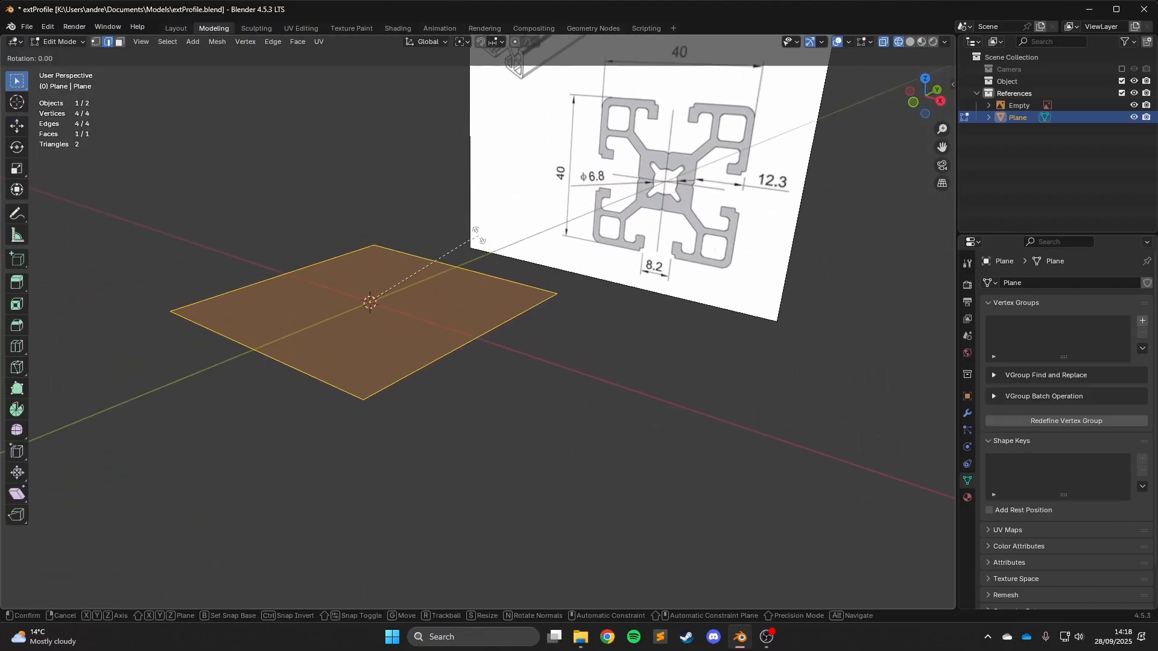
key("x")
left_click(333, 226)
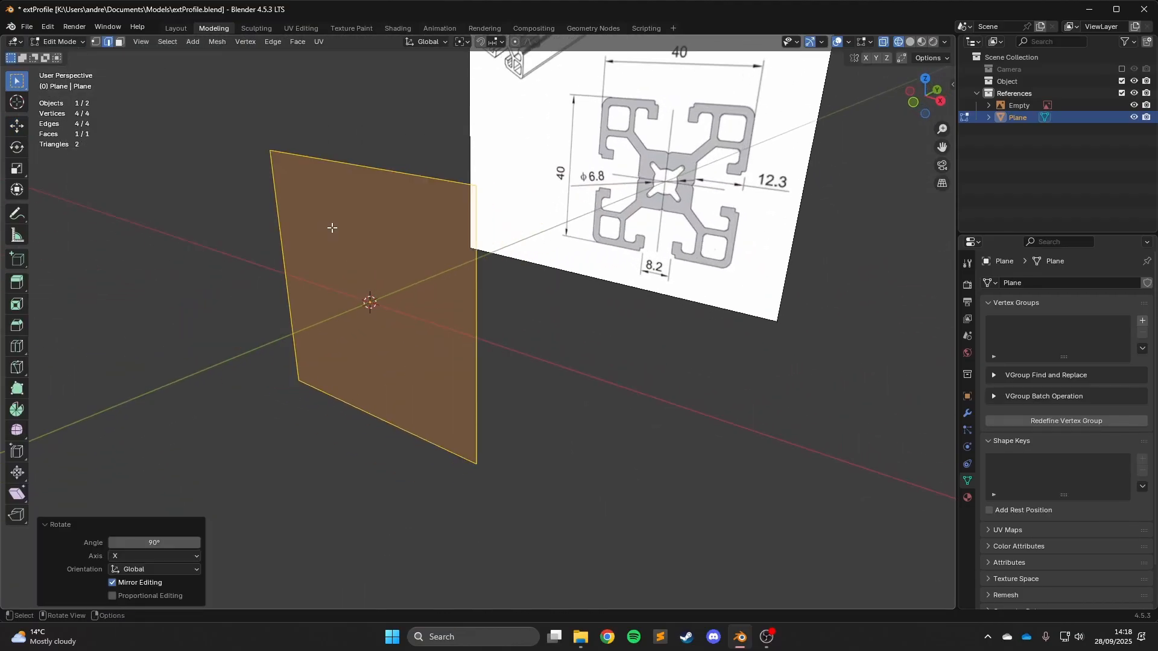
Divide the plane into four equal quadrants with one vertical and one horizontal centred loop cut.
key("KP_1")
left_click(16, 348)
left_click(319, 441)
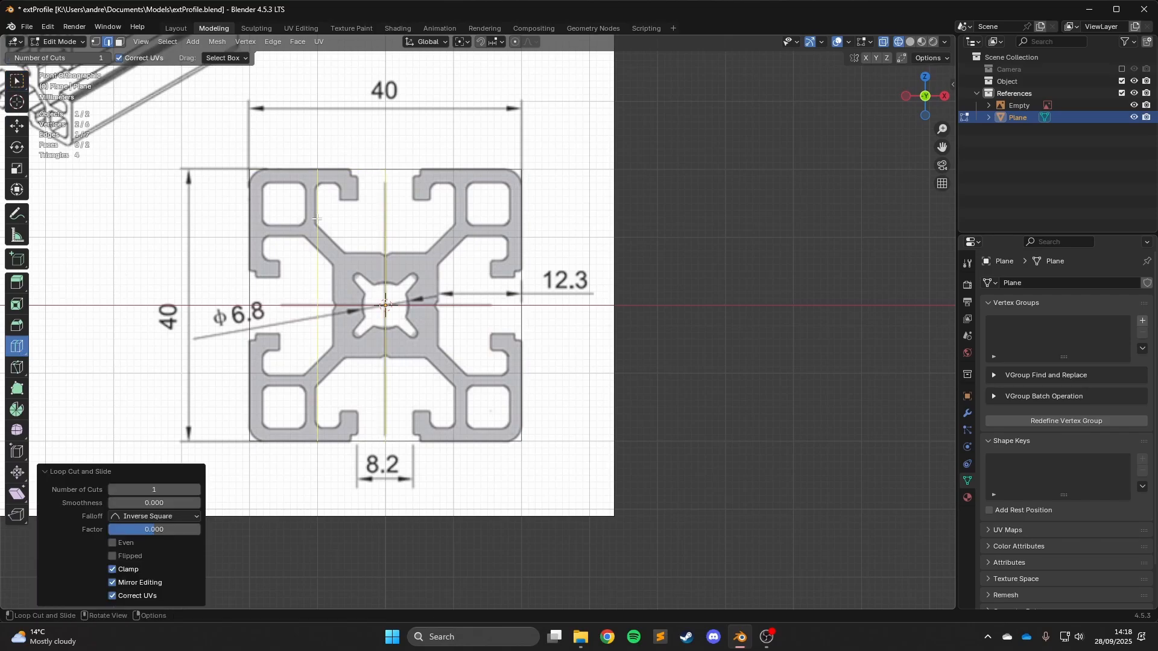
left_click(250, 253)
middle_click_drag(251, 253, 207, 248)
Delete the outer vertices along the plane's left and lower sides, keeping only the upper-right quadrant.
left_click(96, 42)
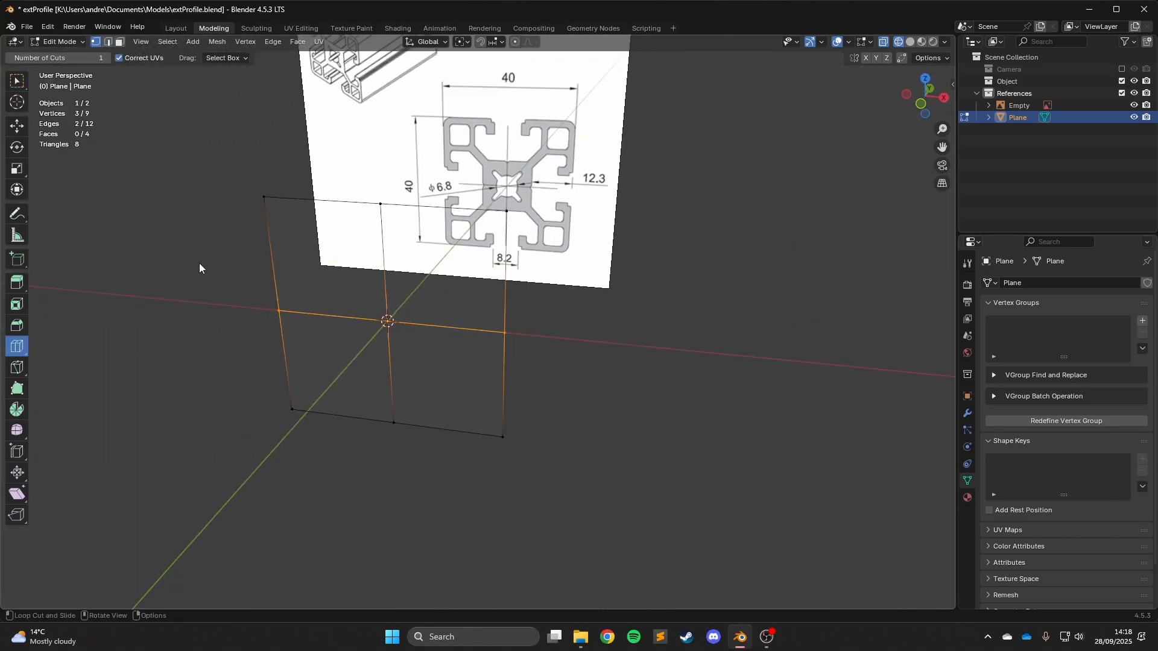
left_click(16, 126)
left_click_drag(192, 149, 354, 495)
left_click_drag(275, 374, 594, 491, "shift")
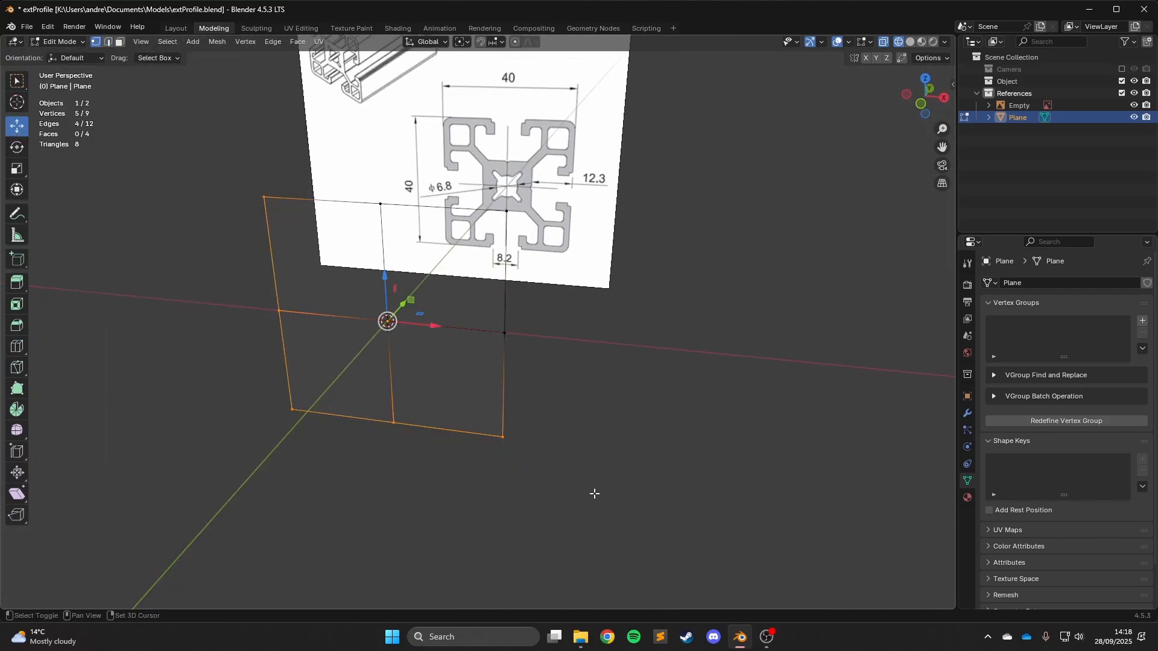
key("x")
left_click(386, 355)
scroll(452, 320, "down", 3)
key("KP_1")
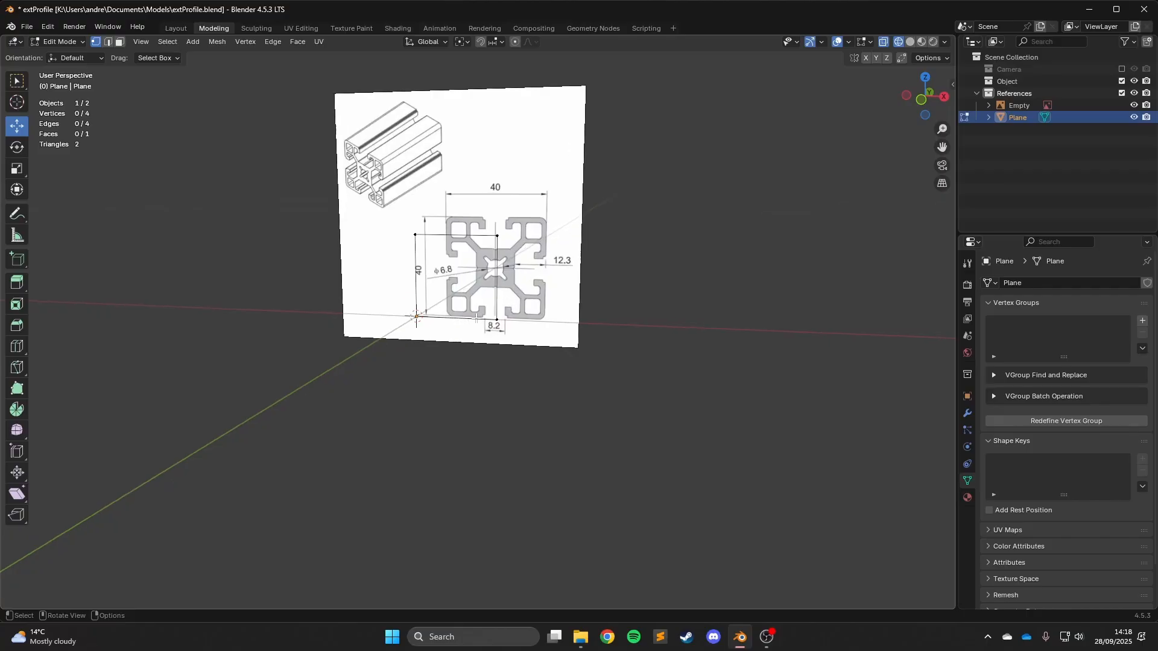
Add a Mirror modifier to the quarter plane with the X and Z axes enabled.
scroll(455, 270, "up", 6)
middle_click_drag(497, 221, 800, 364)
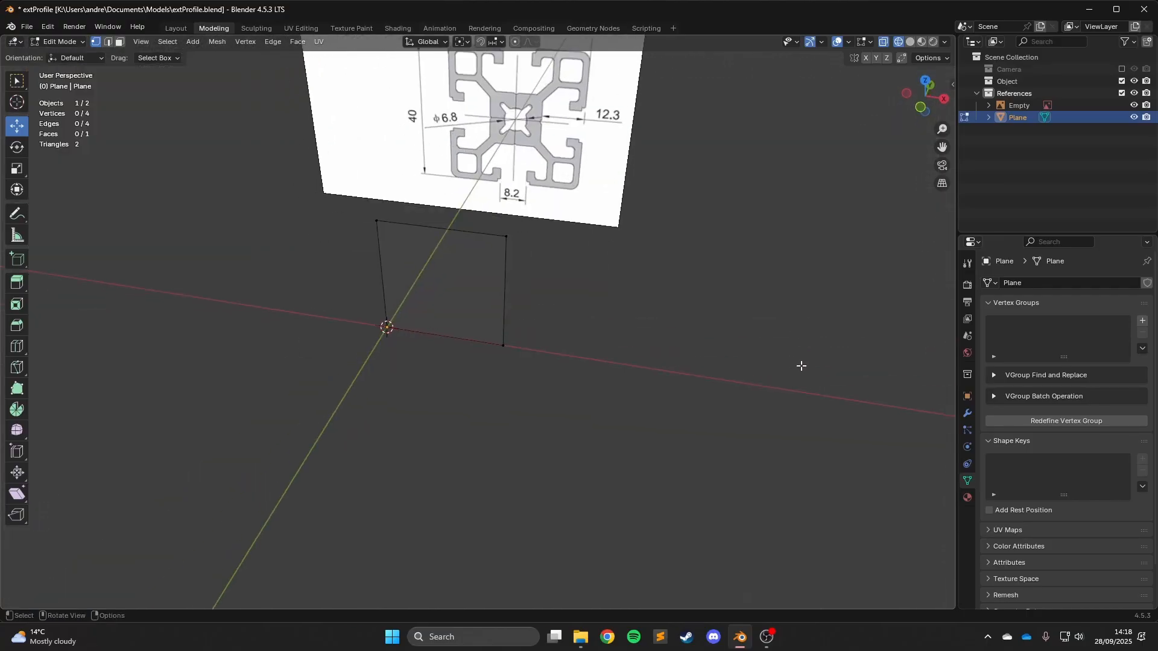
left_click(967, 414)
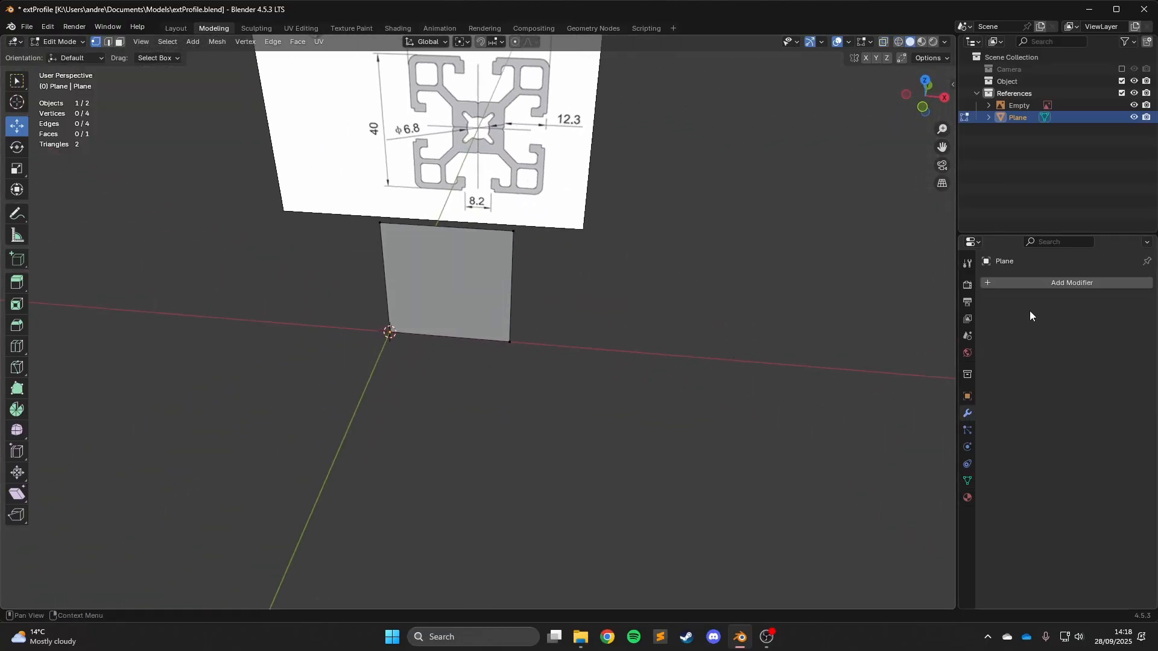
left_click(1031, 283)
type("mirr")
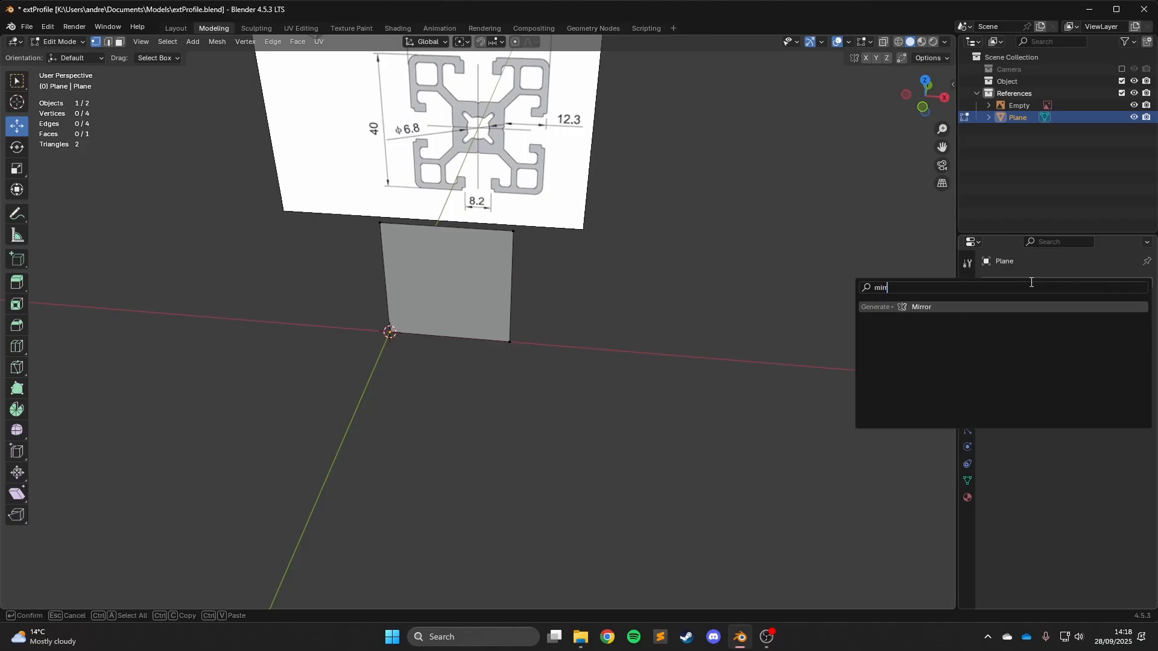
key("Return")
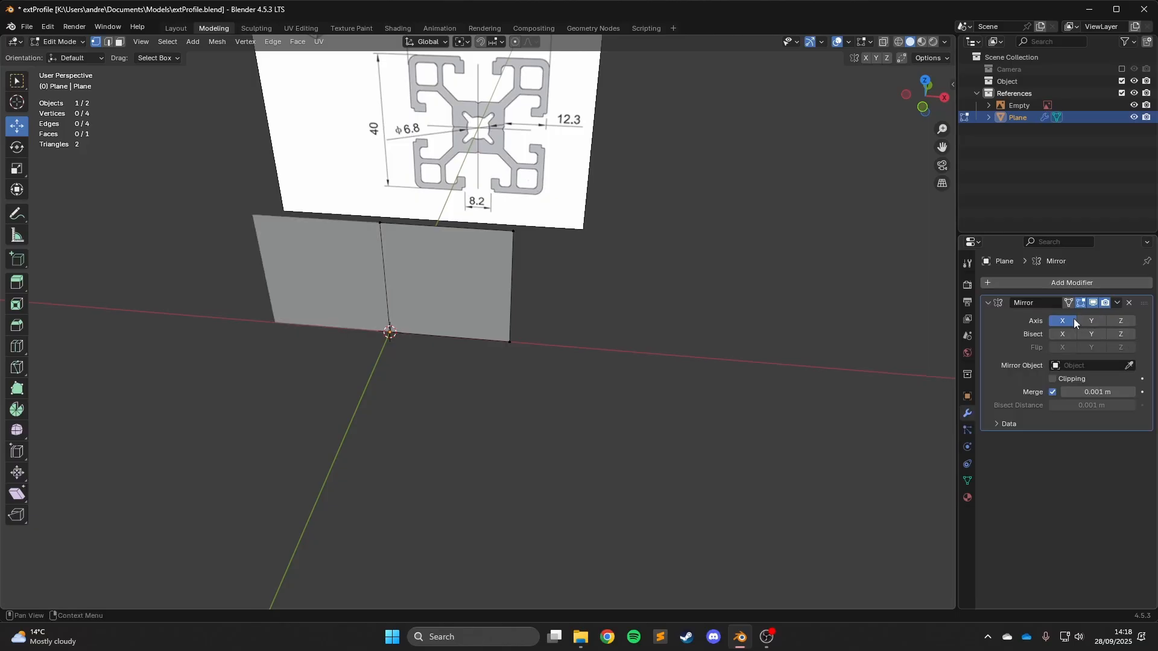
left_click(1099, 319)
left_click(1120, 320)
middle_click_drag(700, 273, 868, 333)
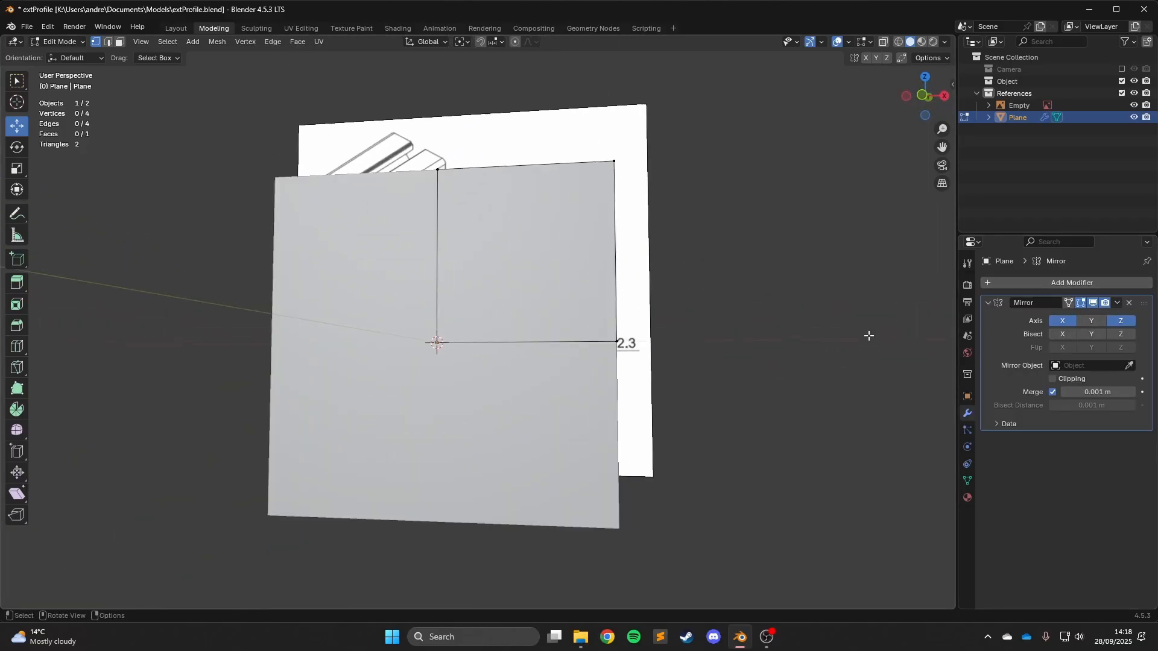
Enable clipping in the Mirror modifier and select the quarter plane's upper vertex on the vertical mirror line.
left_click(1052, 379)
left_click(438, 340)
middle_click_drag(446, 324, 545, 201)
left_click(545, 201)
left_click(449, 197)
middle_click_drag(449, 197, 509, 214)
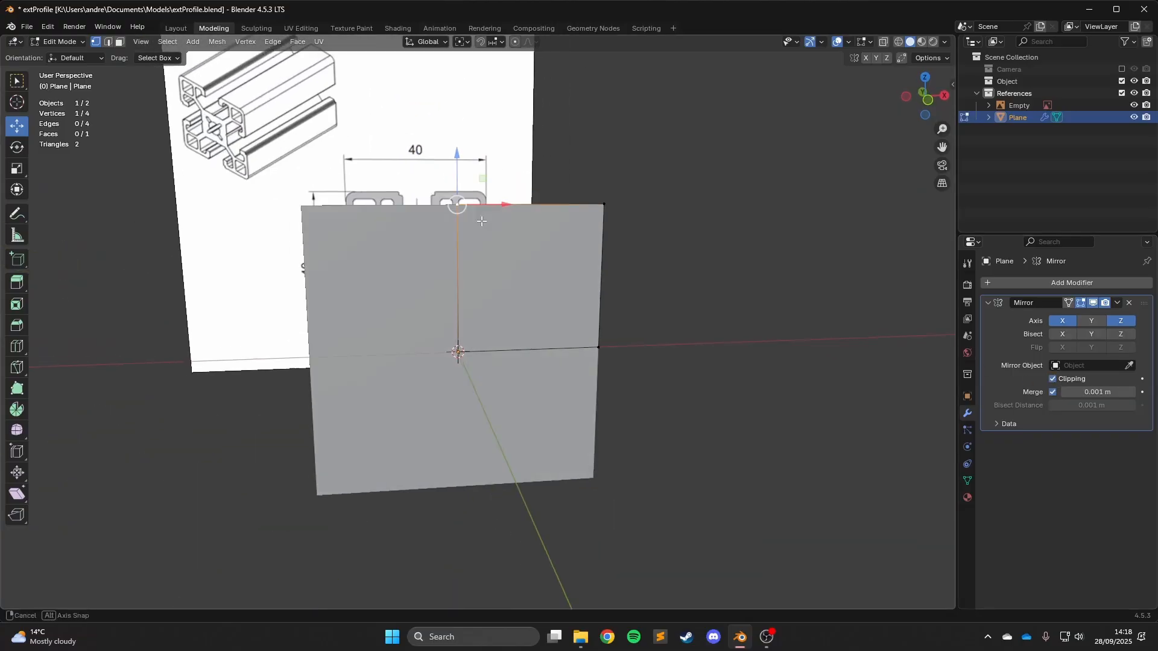
scroll(512, 214, "up", 1)
Try to move the selected mirror-line vertex along the X axis with clipping enabled.
key("g")
right_click(623, 233)
middle_click_drag(623, 233, 535, 212)
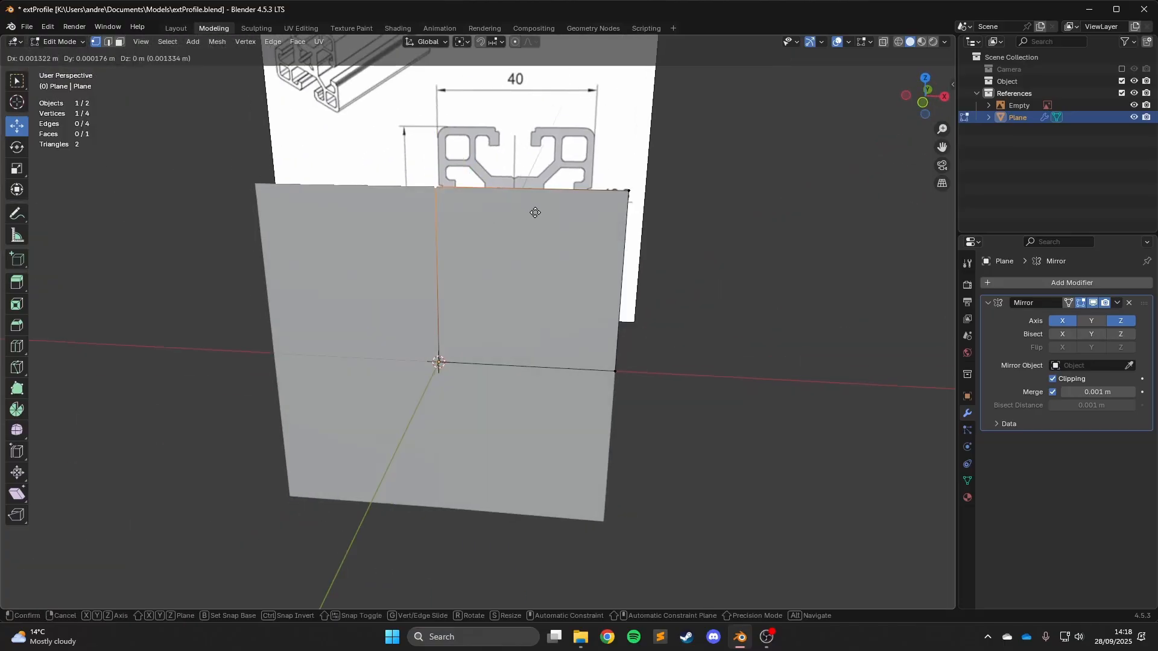
key("g")
key("x")
left_click(445, 196)
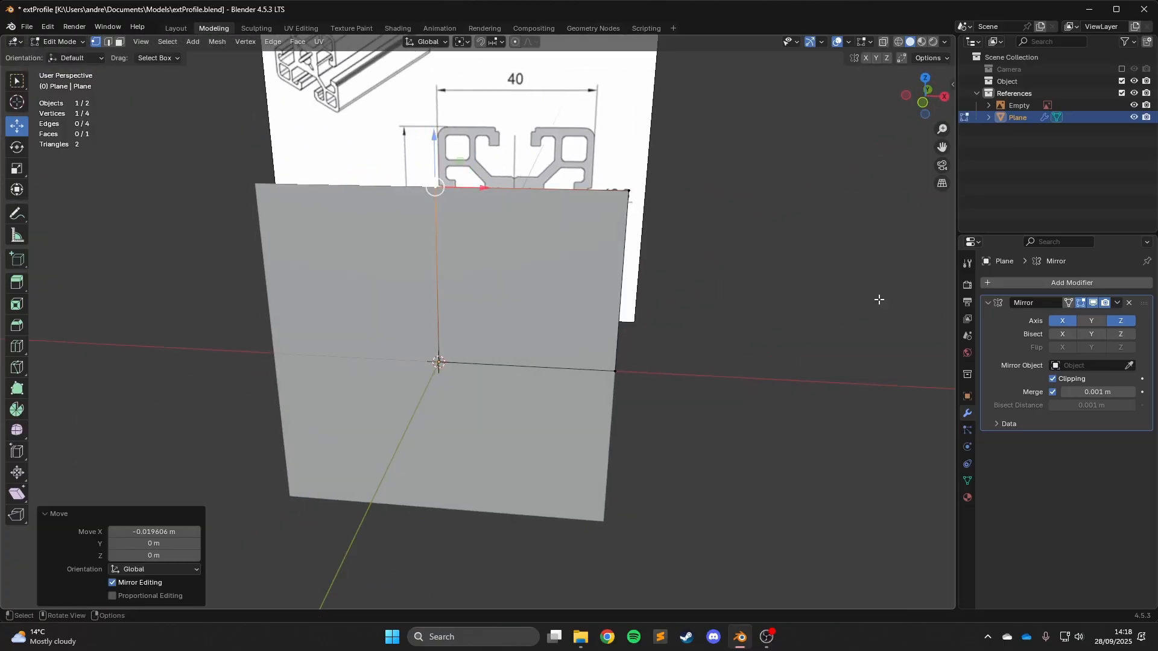
Disable clipping, move the selected vertex about 6.8 mm in negative X across the mirror line, and display the mesh as wireframe.
left_click(1056, 379)
key("g")
key("x")
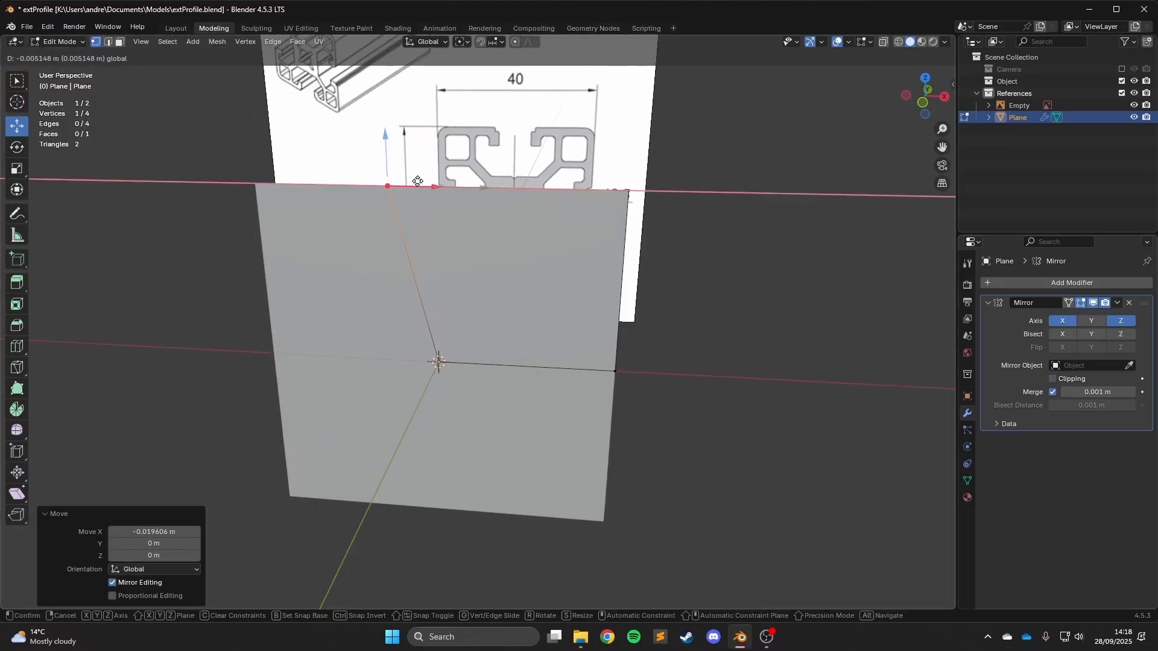
left_click(483, 189)
middle_click_drag(483, 189, 332, 222)
key("shift+z")
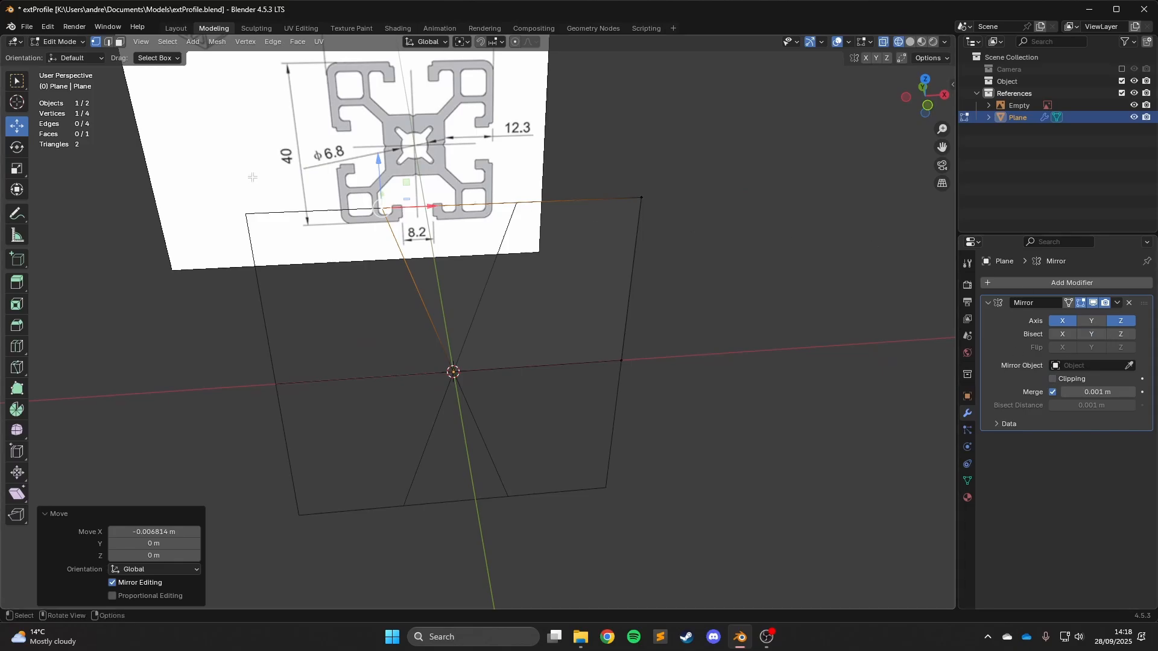
Undo the vertex move across the mirror line and re-enable clipping in the Mirror modifier.
key("ctrl+z")
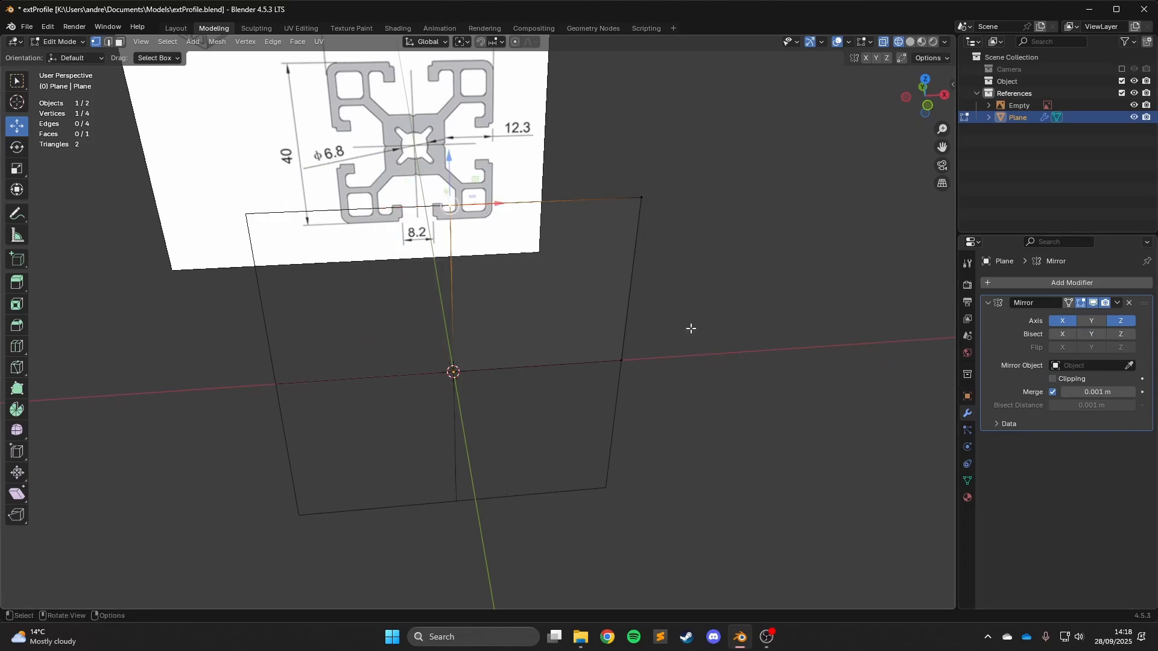
left_click(1052, 379)
Set the Mirror modifier's merge distance to 0.1 mm, return to the front view and collapse the modifier's settings.
double_click(1078, 393)
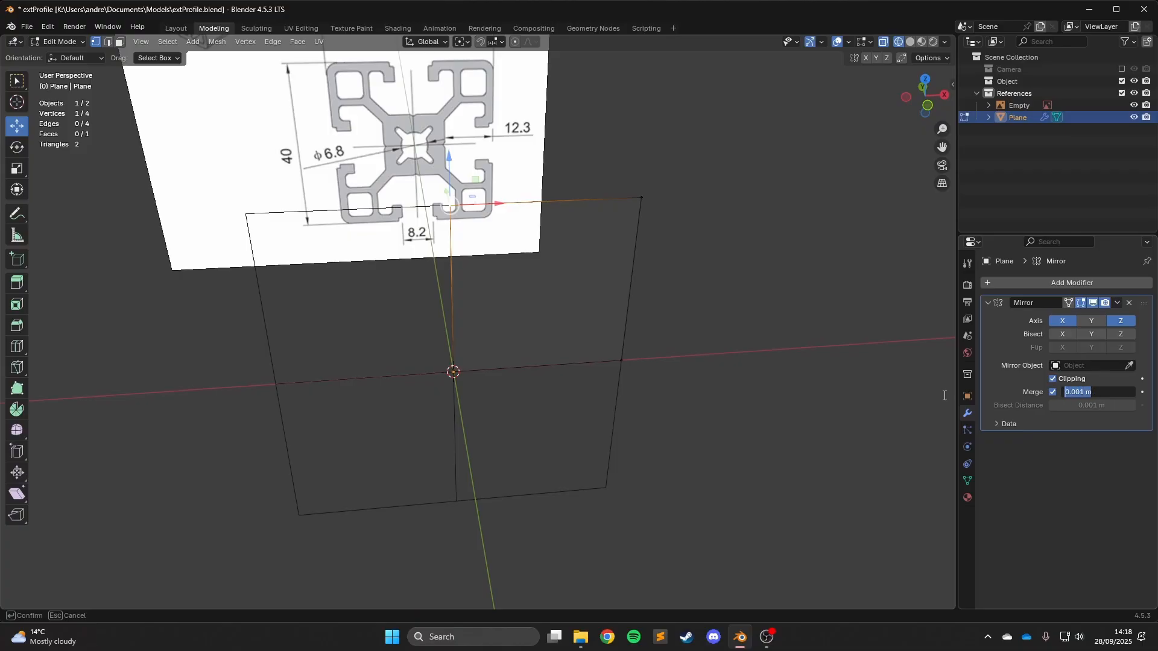
type(".1mm")
key("Return")
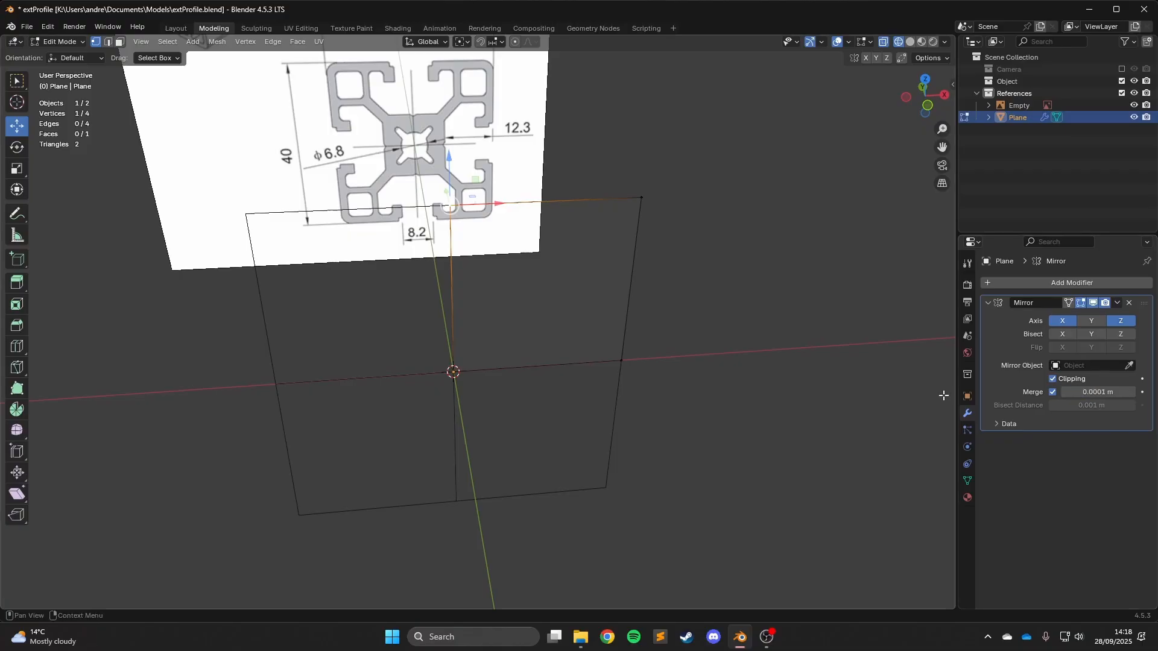
key("KP_1")
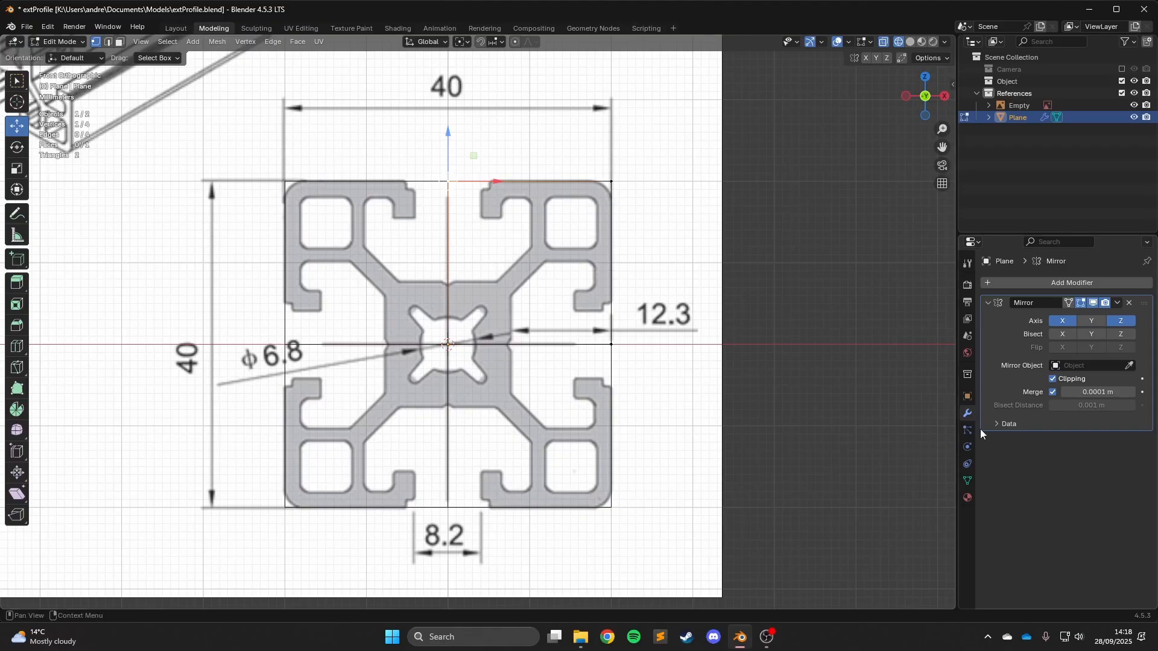
left_click(988, 302)
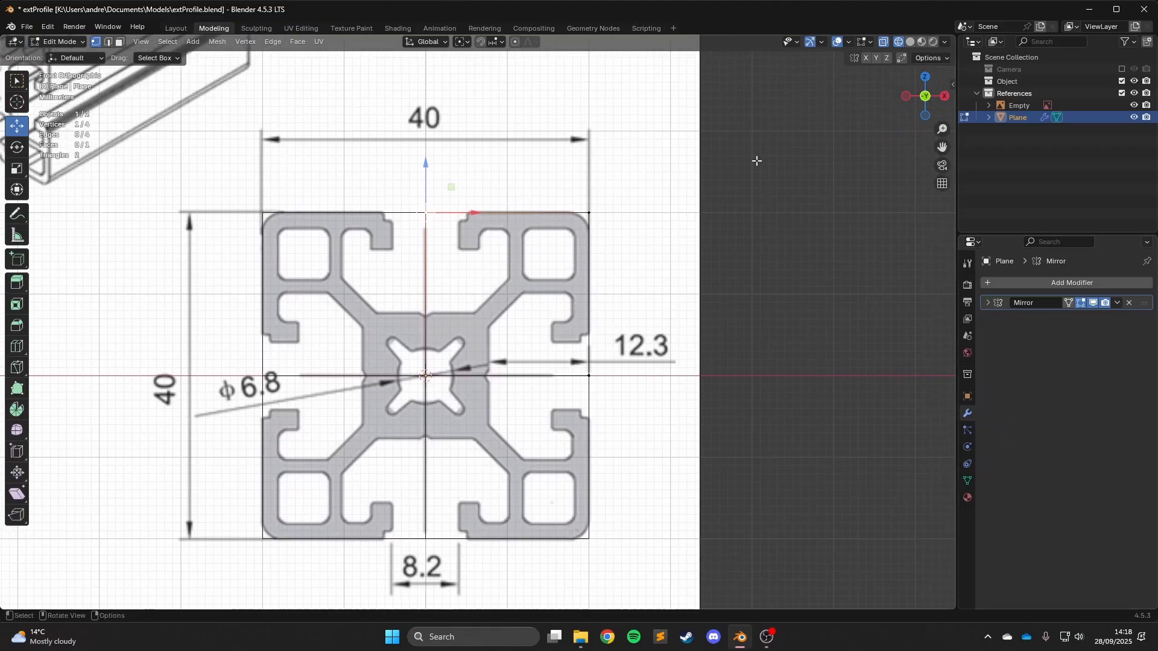
Examine the reference drawing's upper-right quarter, including the central hole, slots, corner cavity and 12.3 dimension.
left_click(754, 160)
scroll(558, 252, "up", 4)
scroll(424, 313, "down", 2)
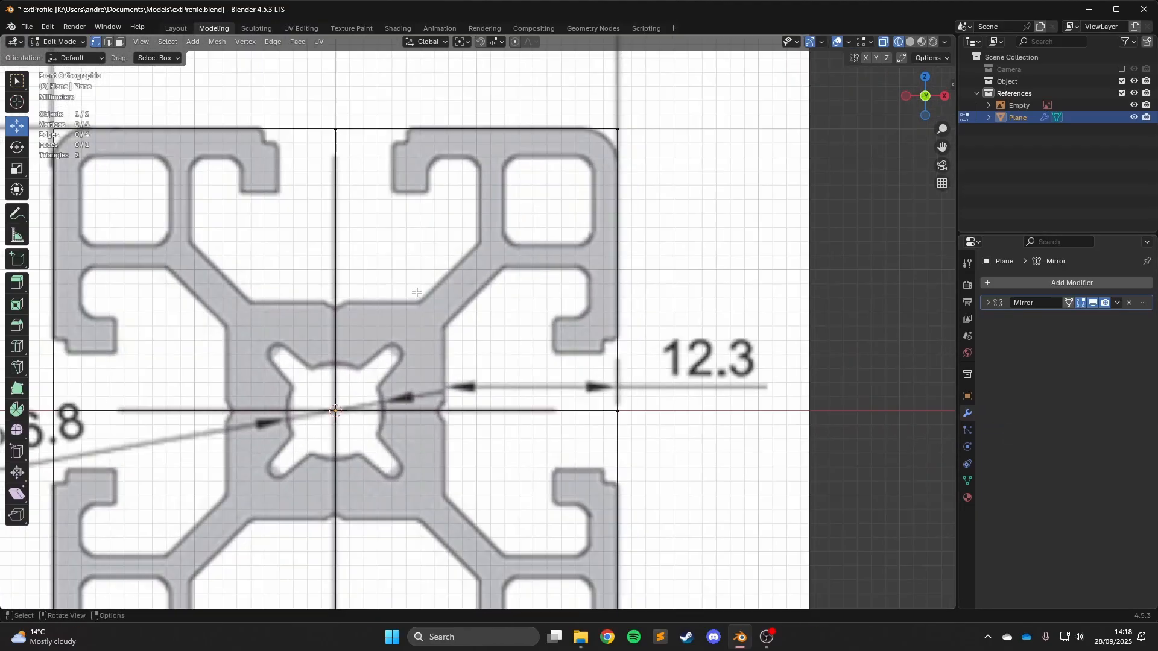
scroll(341, 324, "up", 4)
scroll(342, 324, "down", 1)
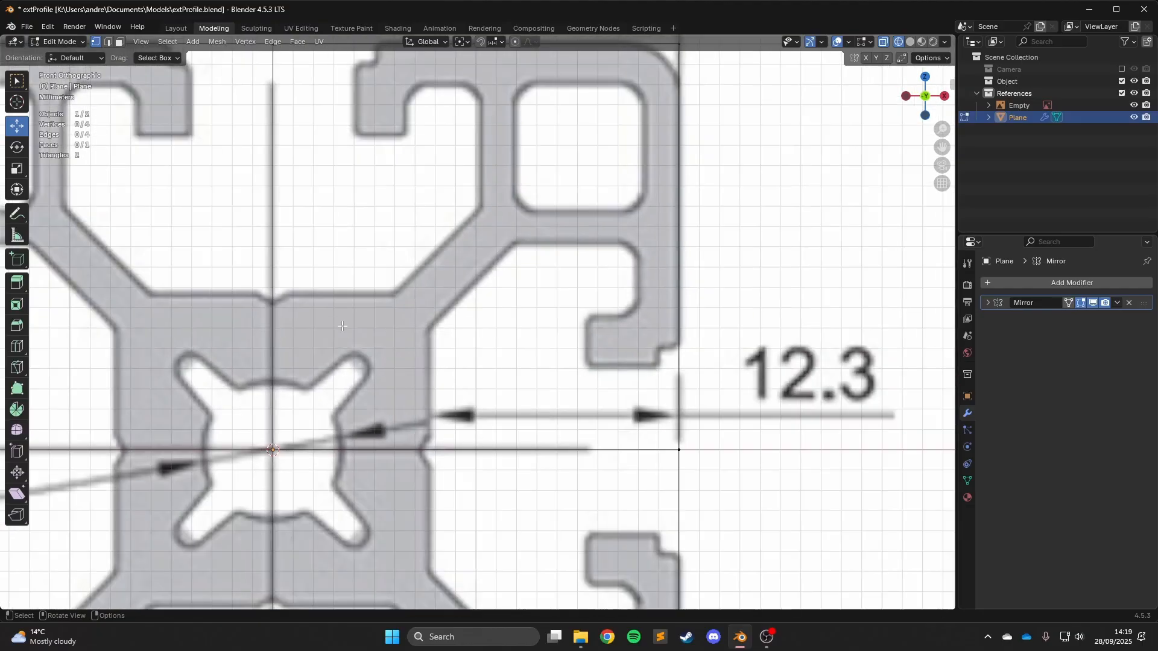
scroll(341, 325, "up", 1)
middle_click_drag(535, 265, 586, 289, "shift")
scroll(586, 289, "down", 2)
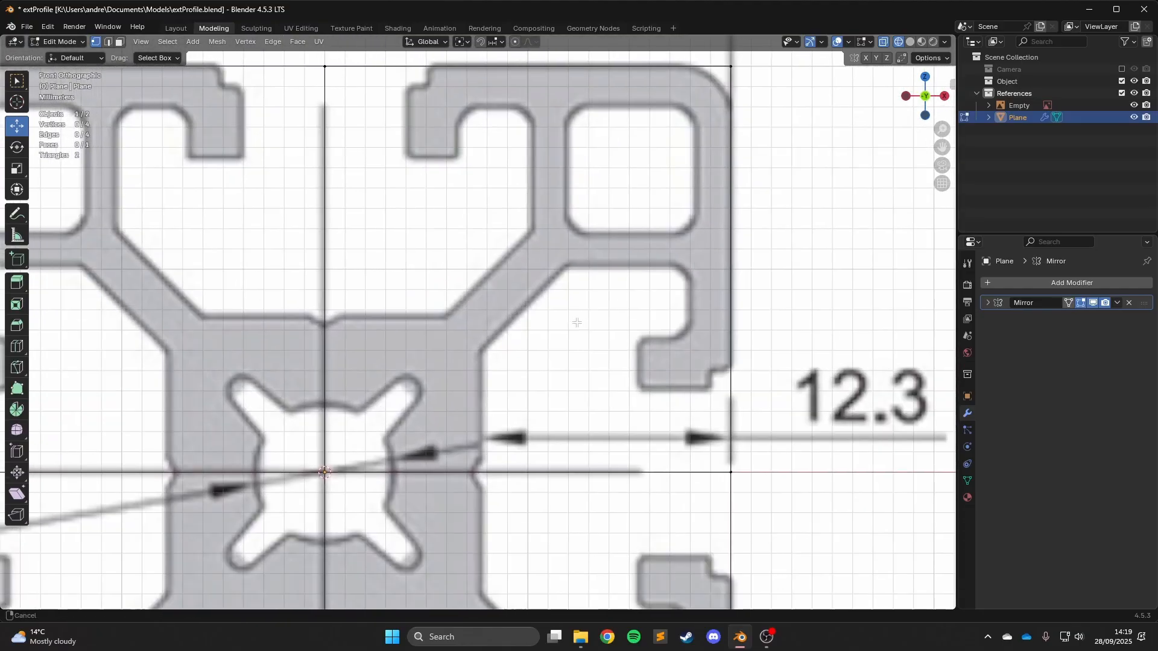
scroll(406, 314, "up", 2)
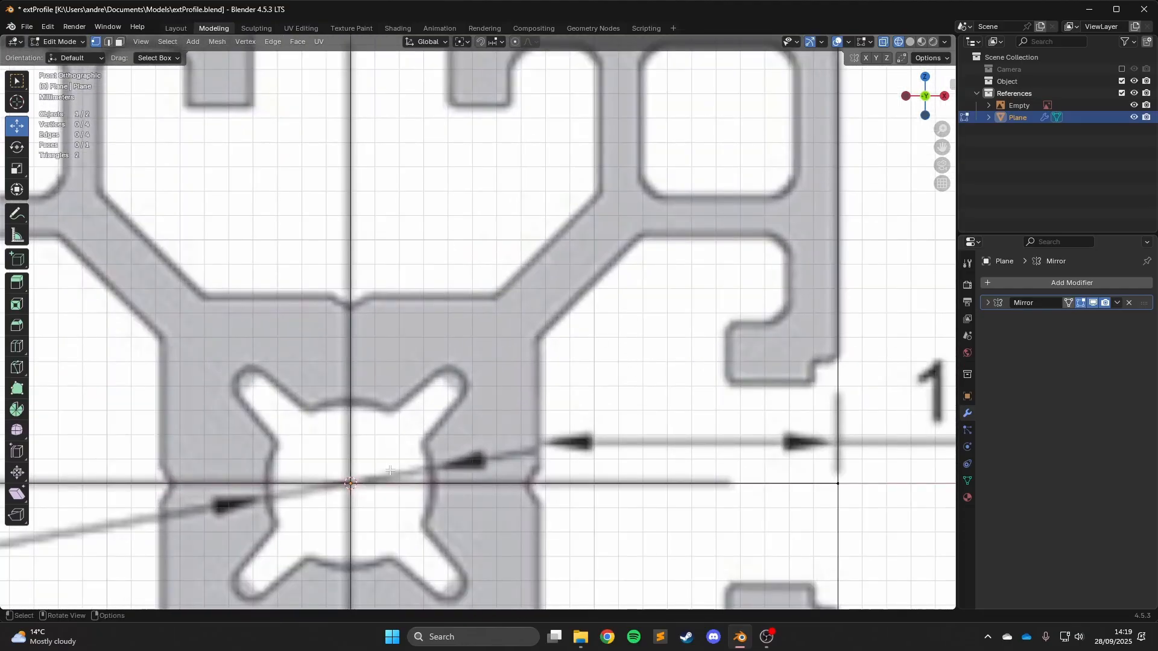
middle_click_drag(506, 298, 424, 438, "shift")
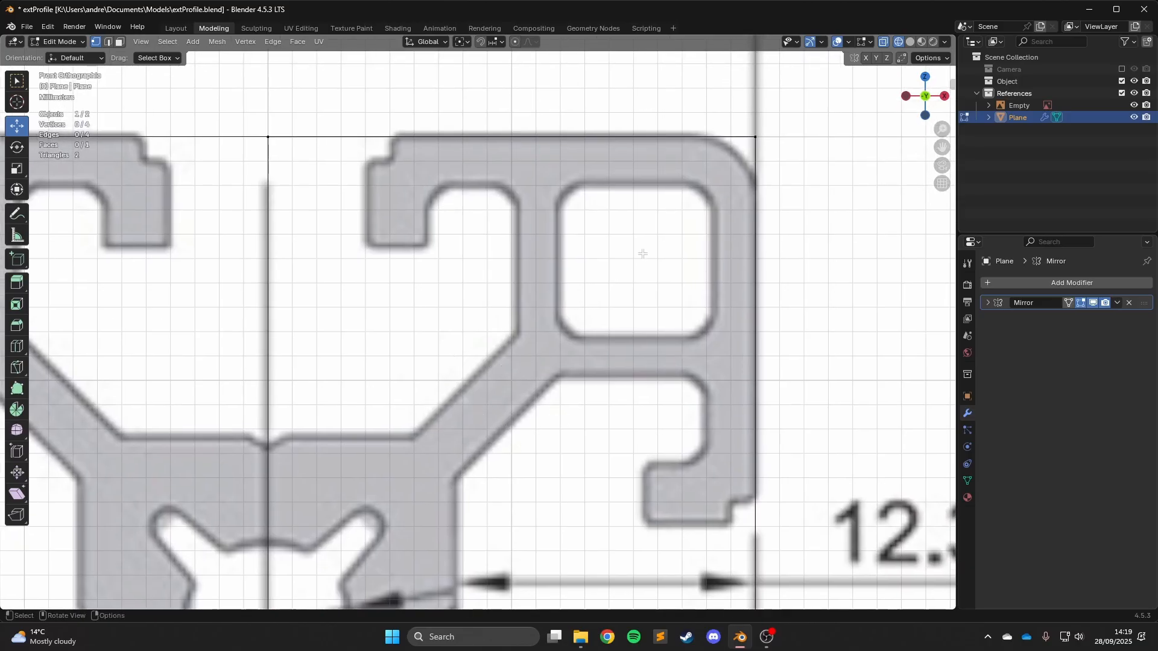
scroll(627, 378, "down", 4)
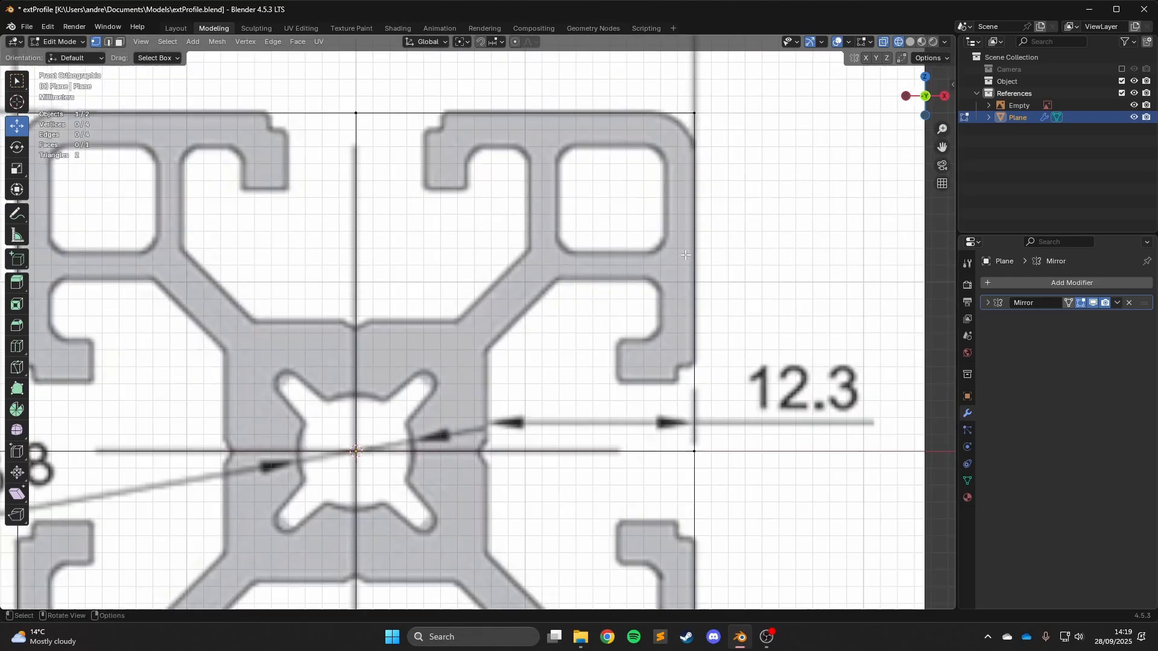
scroll(679, 302, "up", 2)
scroll(434, 313, "down", 1)
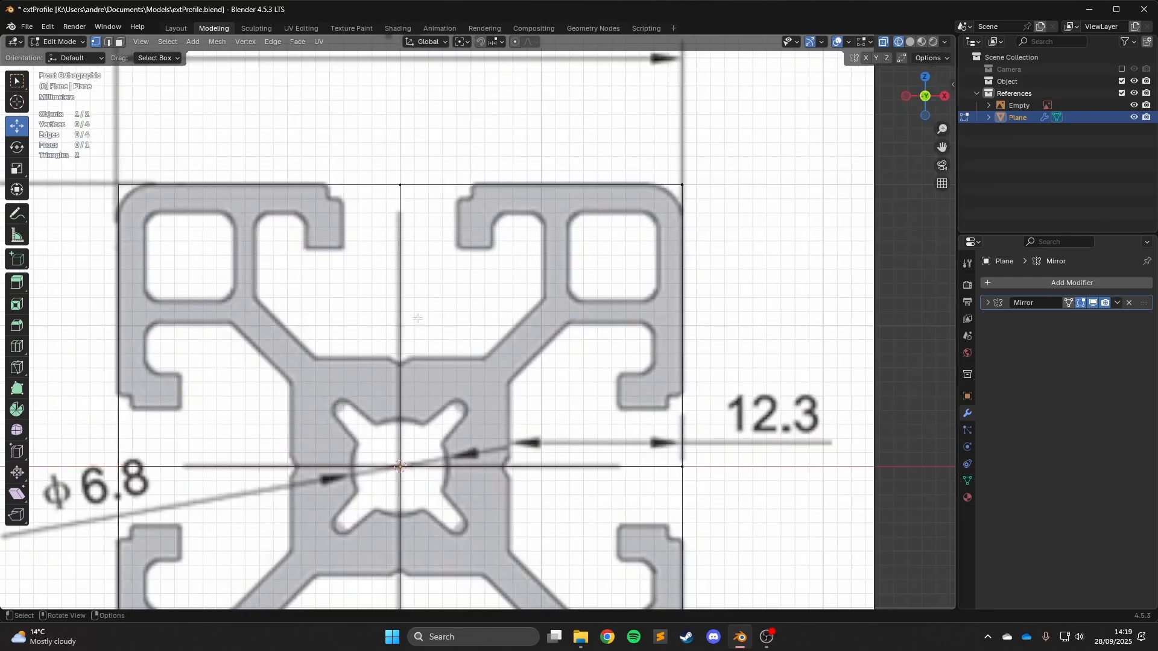
scroll(65, 340, "down", 4)
scroll(479, 415, "up", 3)
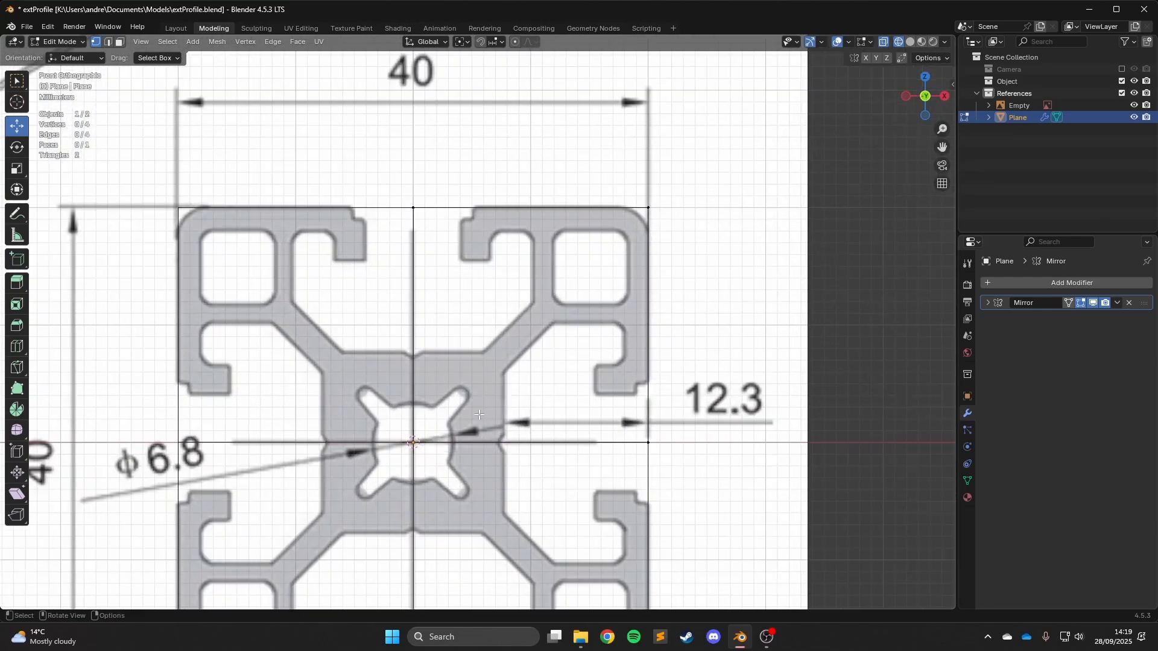
Delete the quarter plane's vertex at the origin and show the remaining outline in solid shading from the front.
left_click(426, 435)
scroll(482, 320, "down", 2)
key("x")
left_click(515, 320)
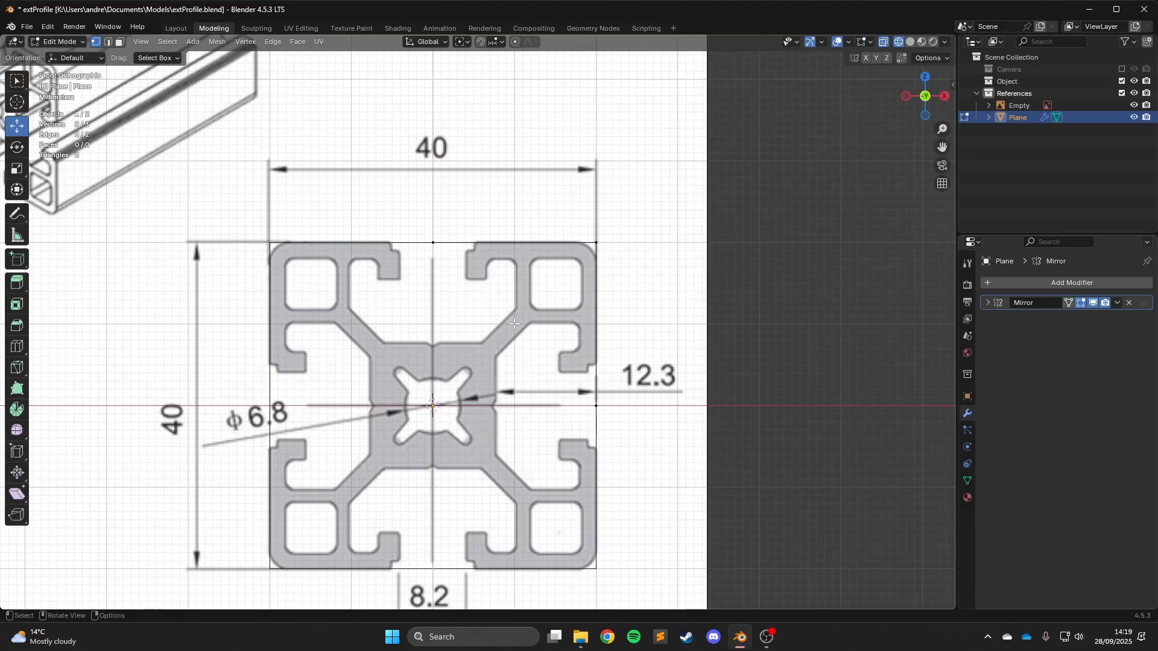
middle_click_drag(523, 281, 519, 334)
scroll(518, 334, "up", 1)
key("Tab")
key("Tab")
scroll(519, 334, "down", 2)
key("KP_1")
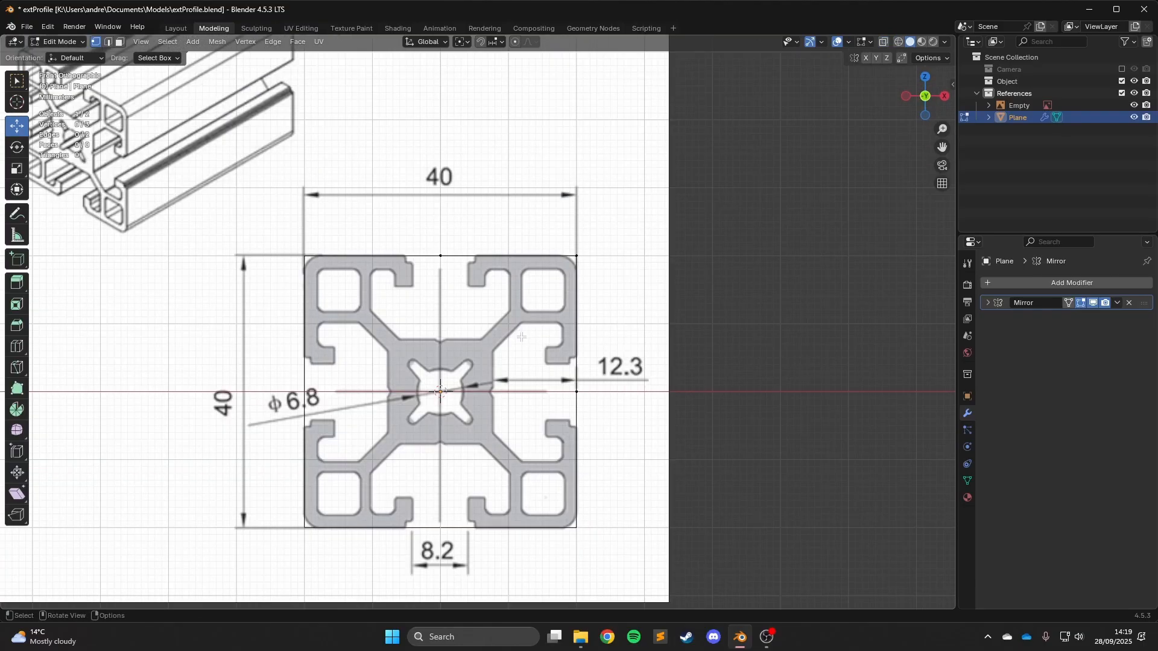
Add a 32-vertex circle at the origin and set its radius to 0.0068 m.
scroll(447, 415, "up", 2)
middle_click_drag(454, 409, 449, 282, "shift")
scroll(449, 284, "up", 4)
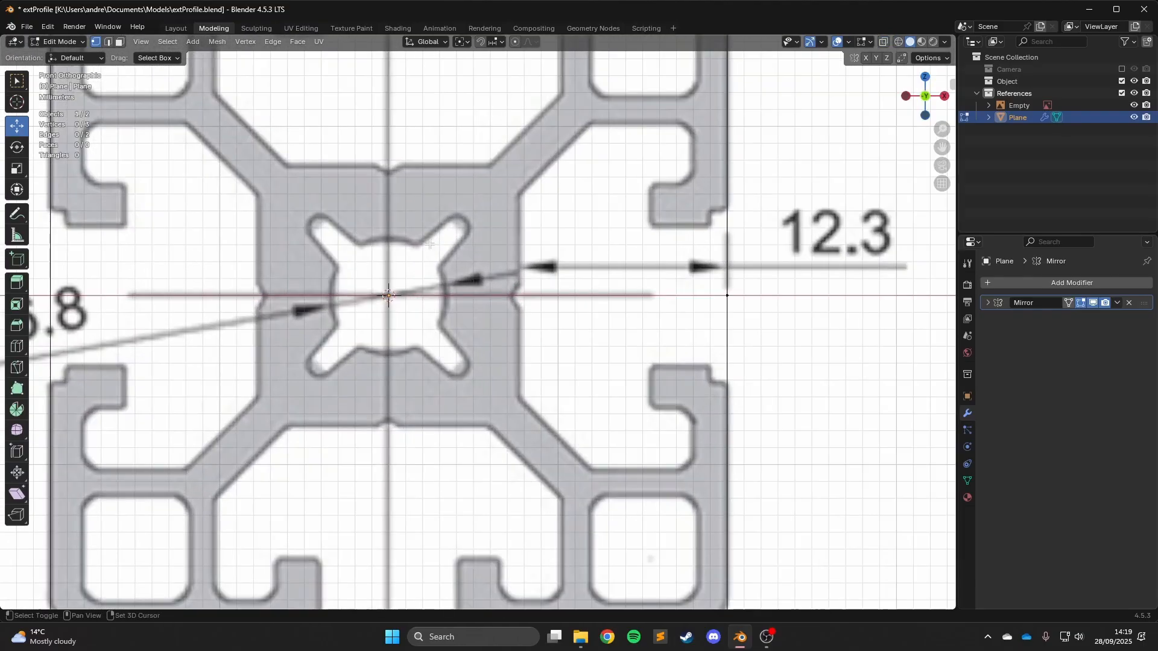
scroll(449, 313, "down", 4)
left_click(193, 42)
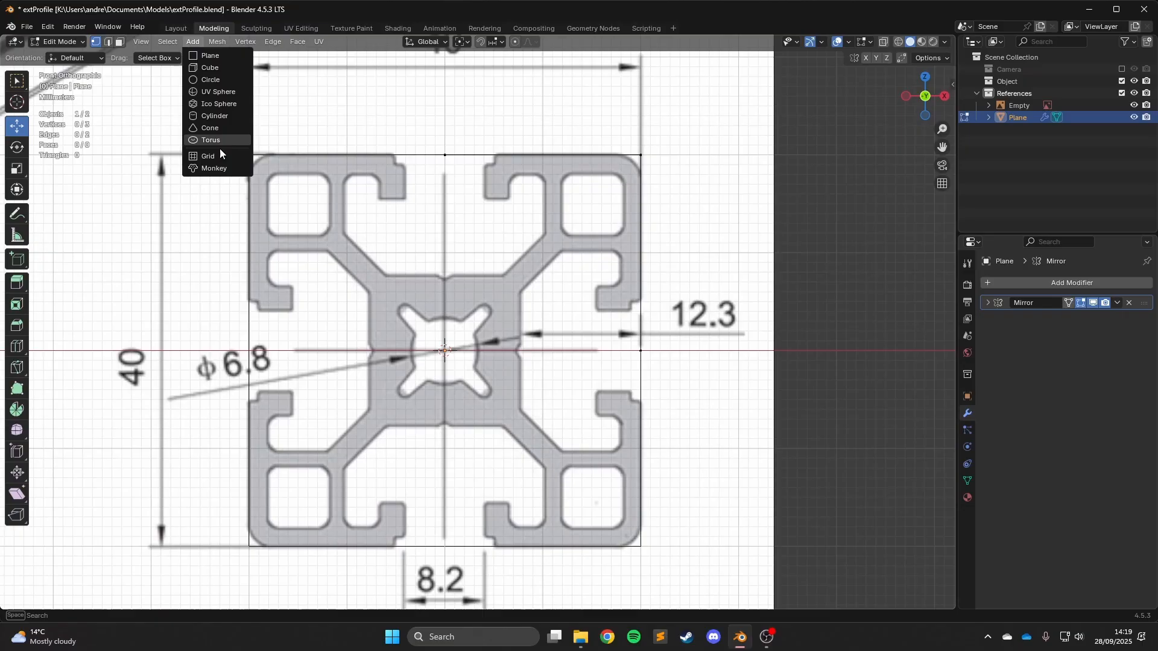
left_click(218, 81)
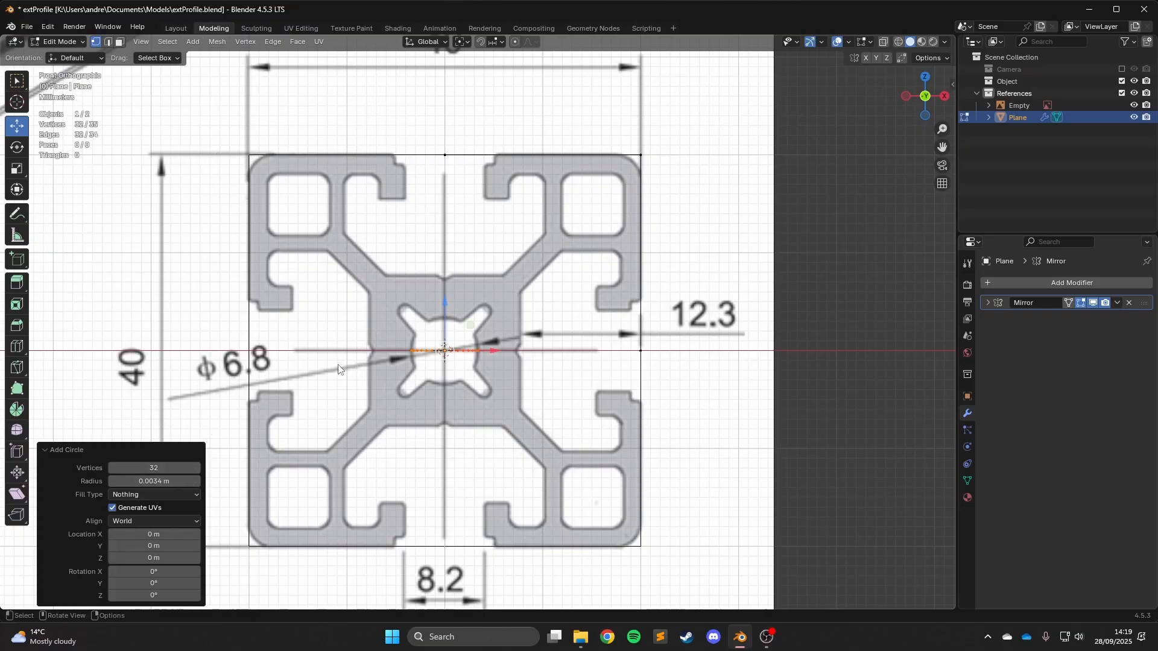
double_click(170, 478)
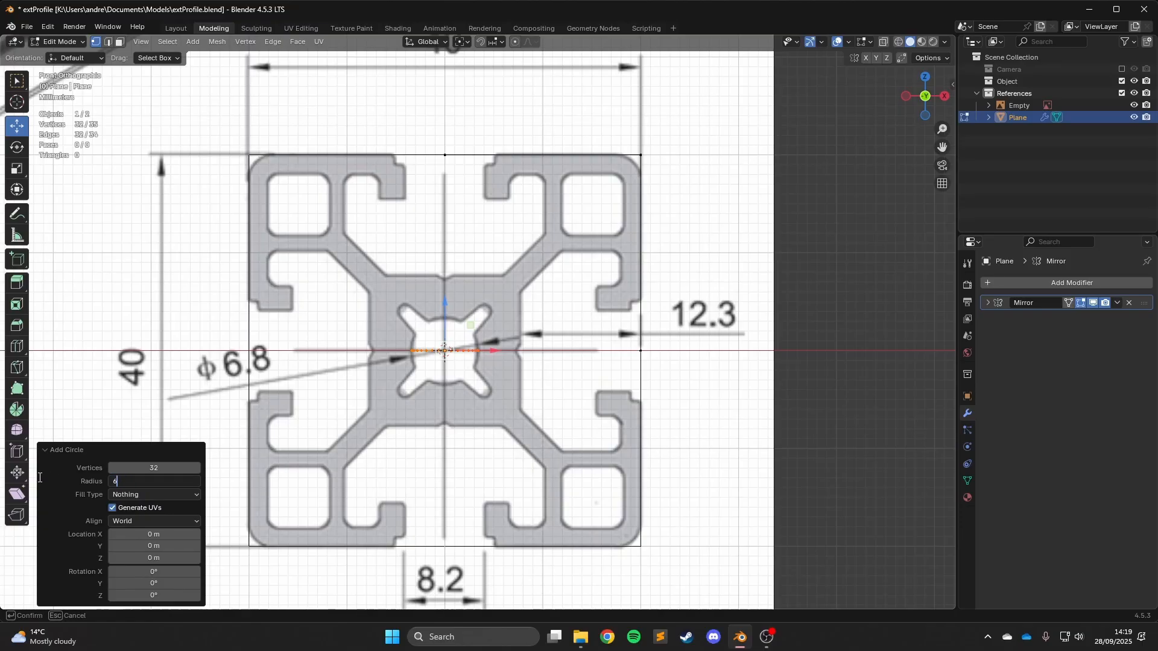
key("Return")
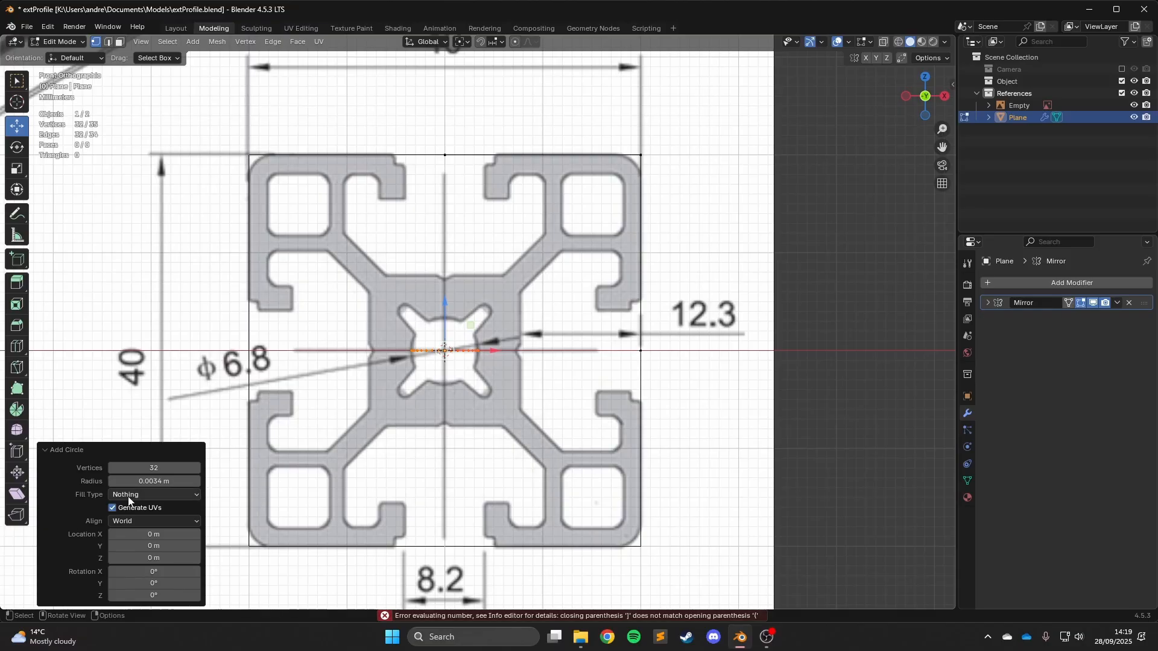
left_click(182, 478)
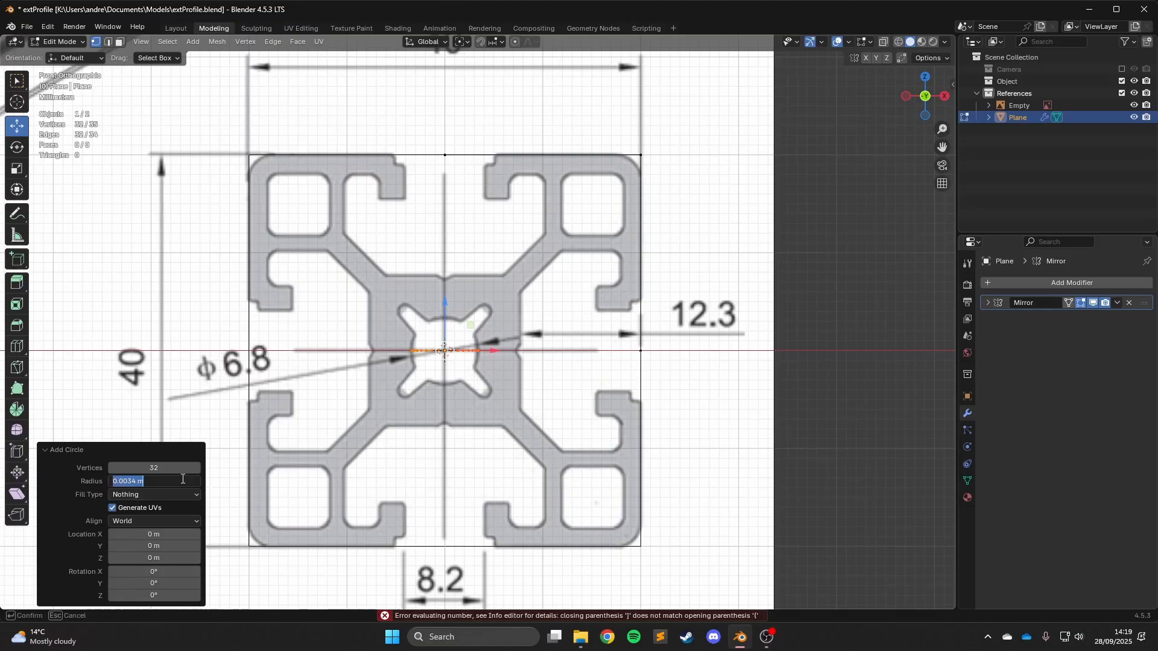
key("Return")
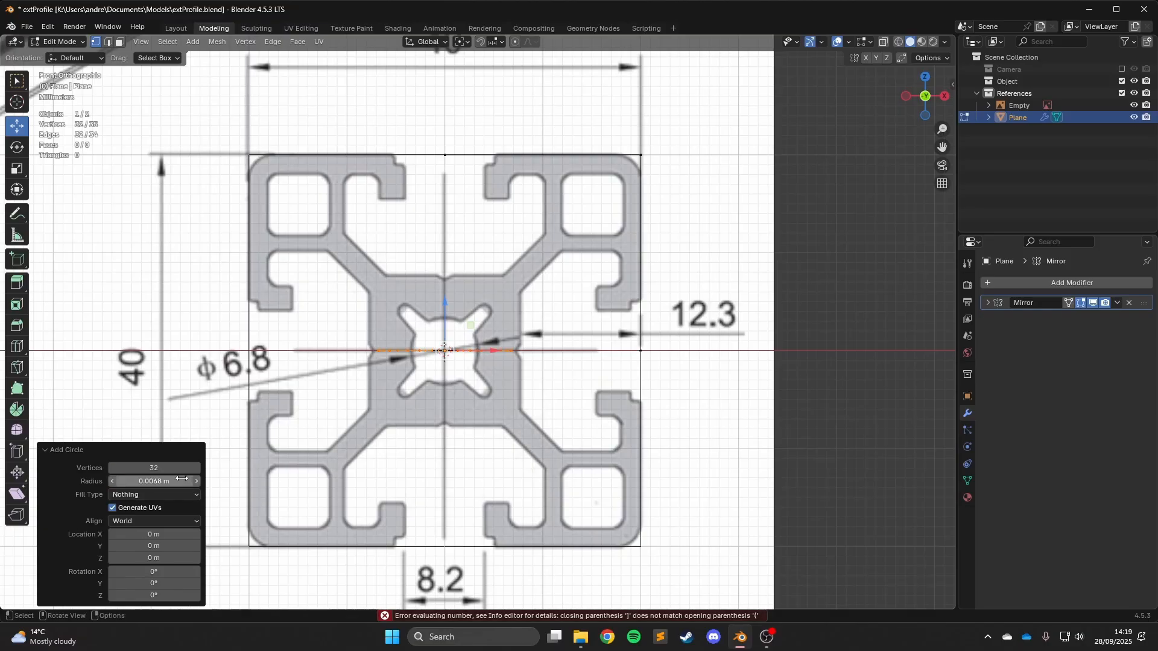
Halve the new circle's radius to 0.0034 m to match the 6.8 mm diameter of the central hole.
middle_click_drag(209, 465, 189, 514)
left_click(167, 481)
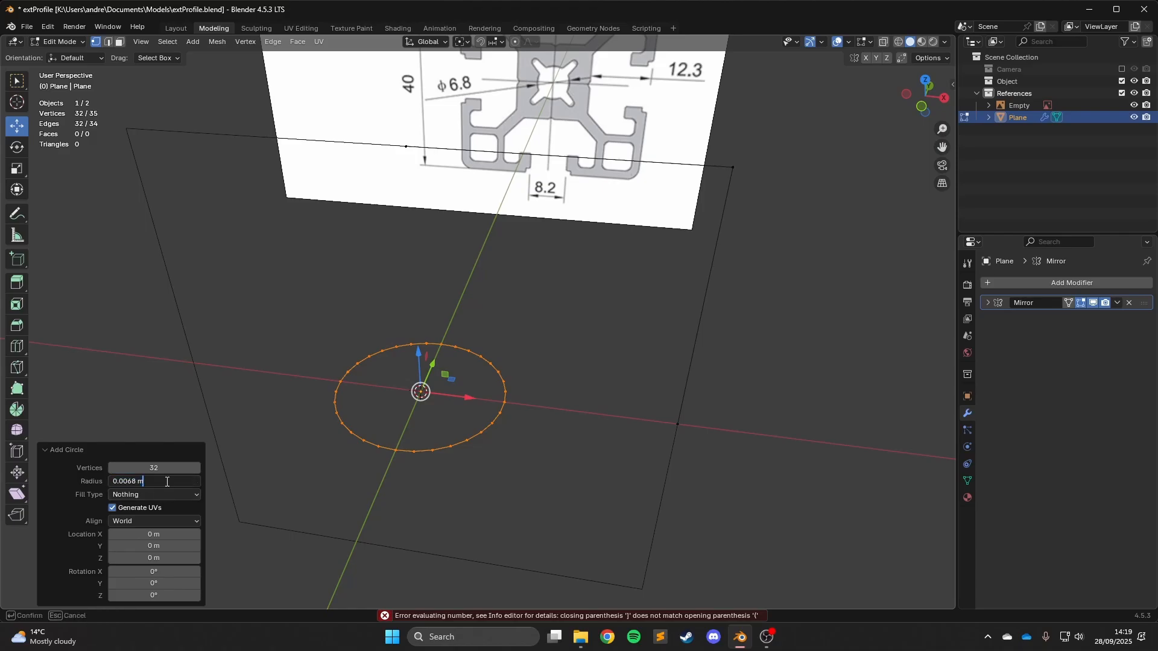
type("/2")
key("Return")
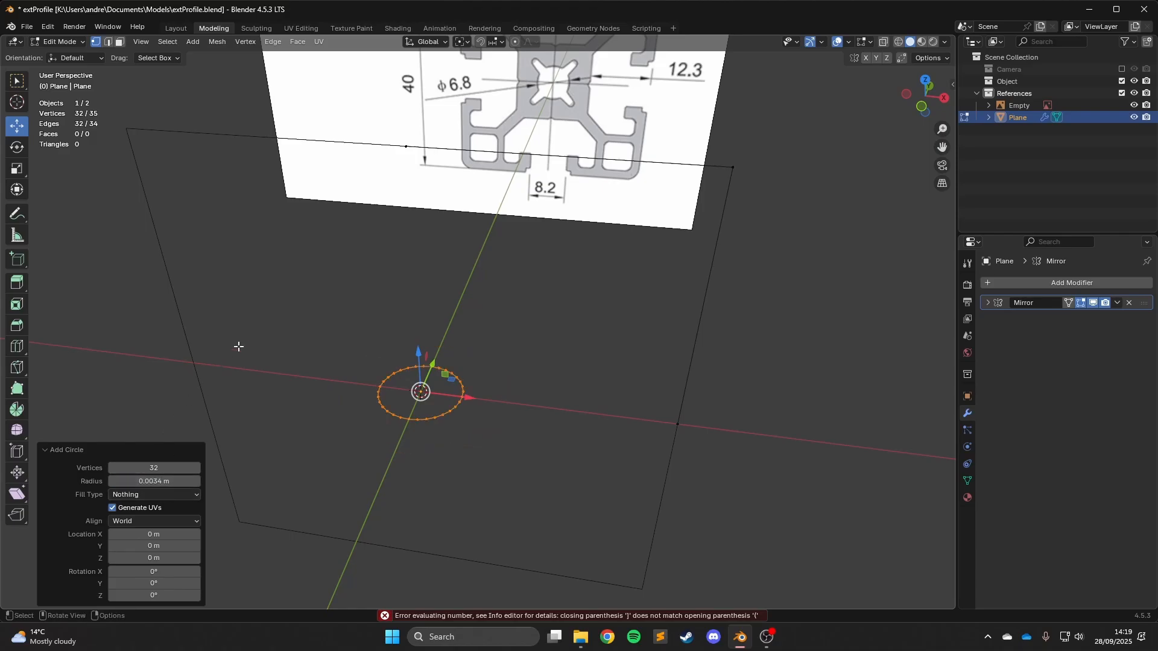
middle_click_drag(541, 387, 472, 348)
key("s")
key("Escape")
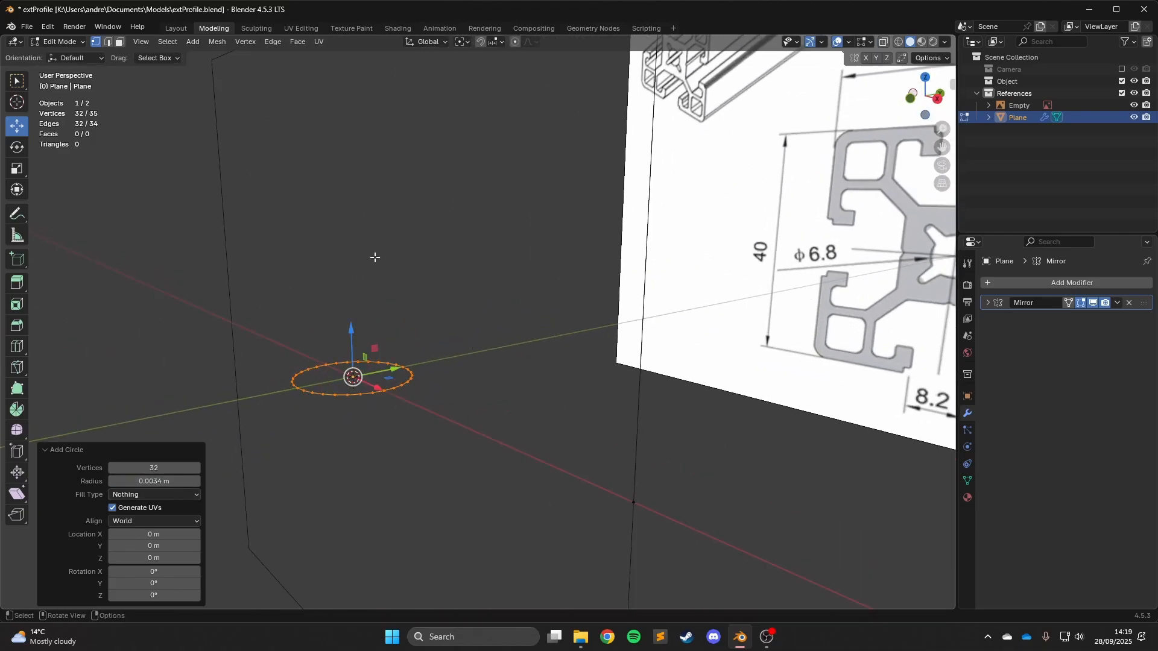
key("s")
key("x")
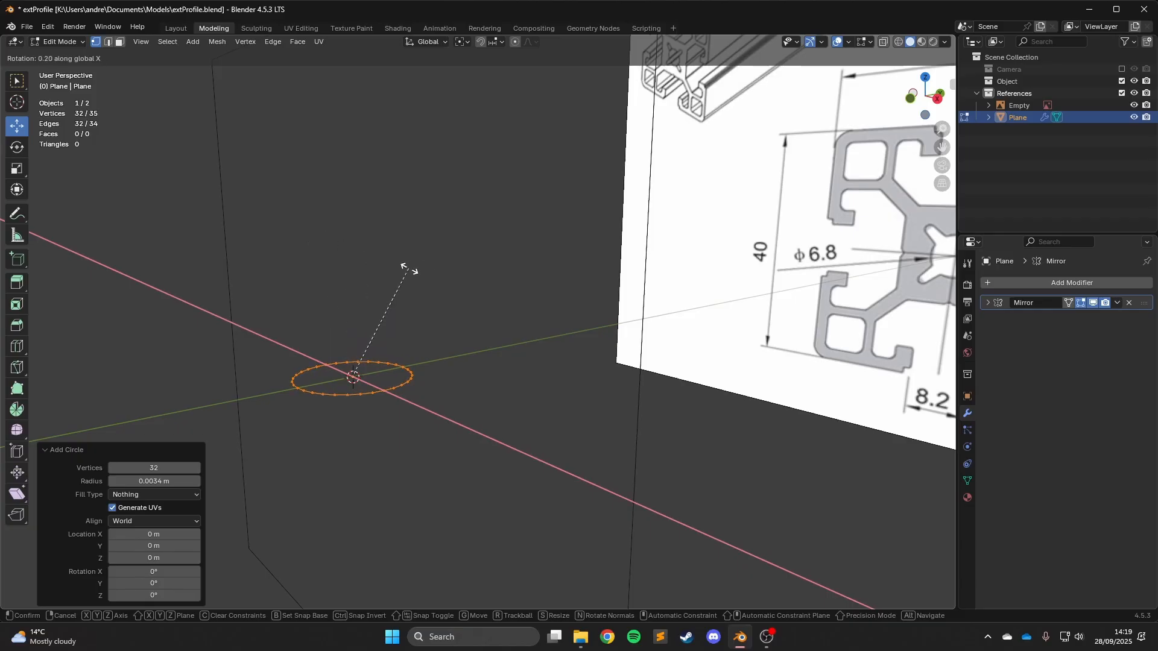
key("Escape")
middle_click_drag(406, 266, 372, 270)
key("r")
key("x")
key("Escape")
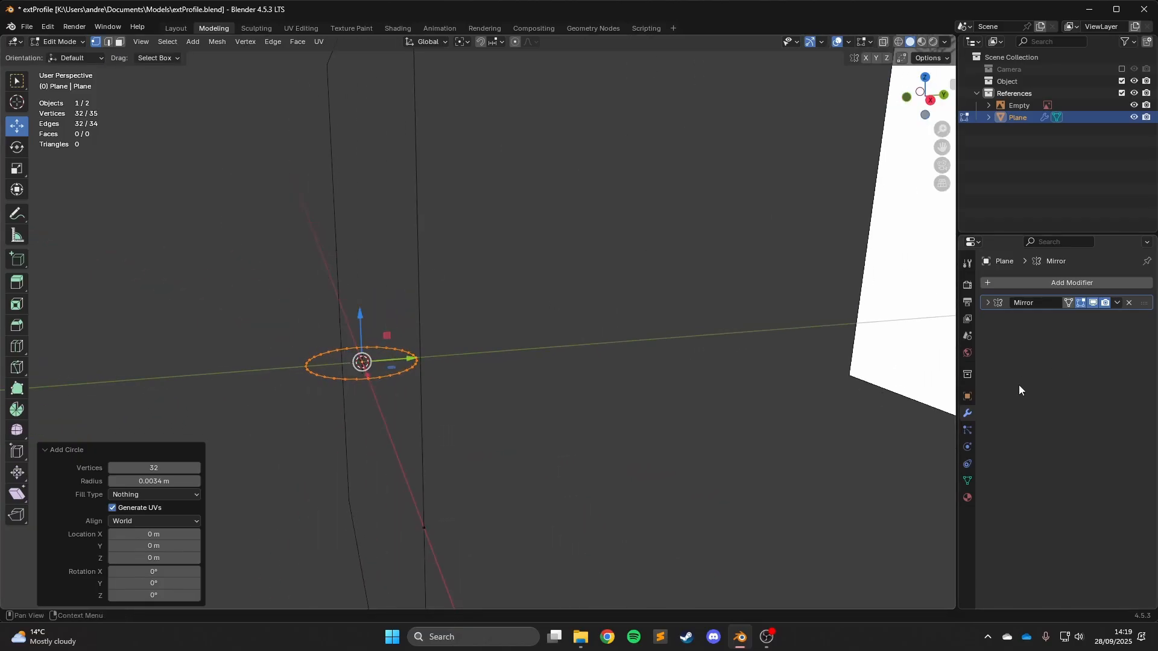
Disable clipping in the Mirror modifier.
middle_click_drag(864, 276, 900, 292)
left_click(987, 302)
left_click(1052, 379)
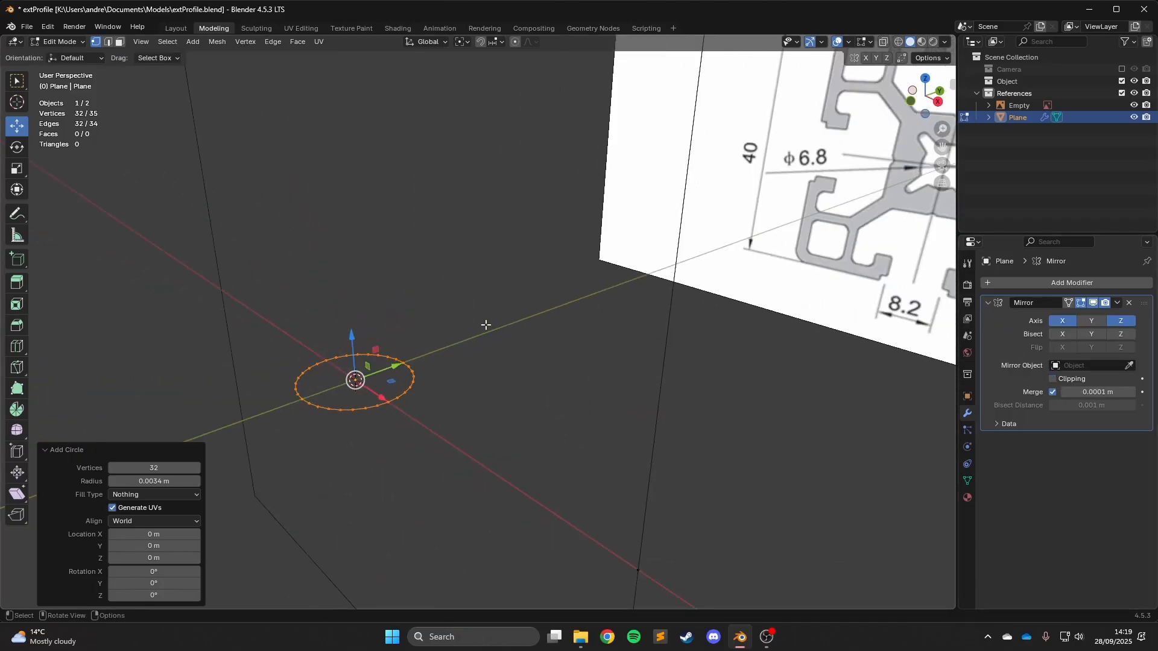
Rotate the circle 90° about the global X axis and re-enable clipping in the Mirror modifier.
middle_click_drag(484, 325, 602, 284)
key("r")
key("x")
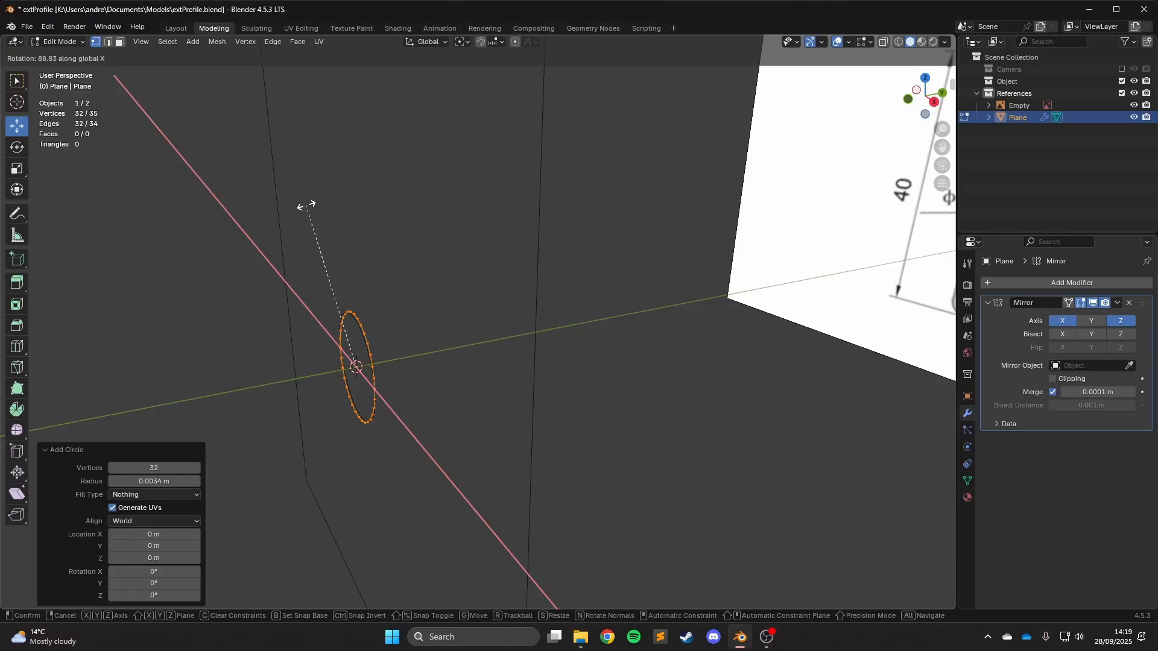
type("90")
key("Return")
key("KP_1")
left_click(1054, 378)
Select the circle's vertices on the negative X side of the mirror line and delete them.
scroll(273, 303, "up", 1)
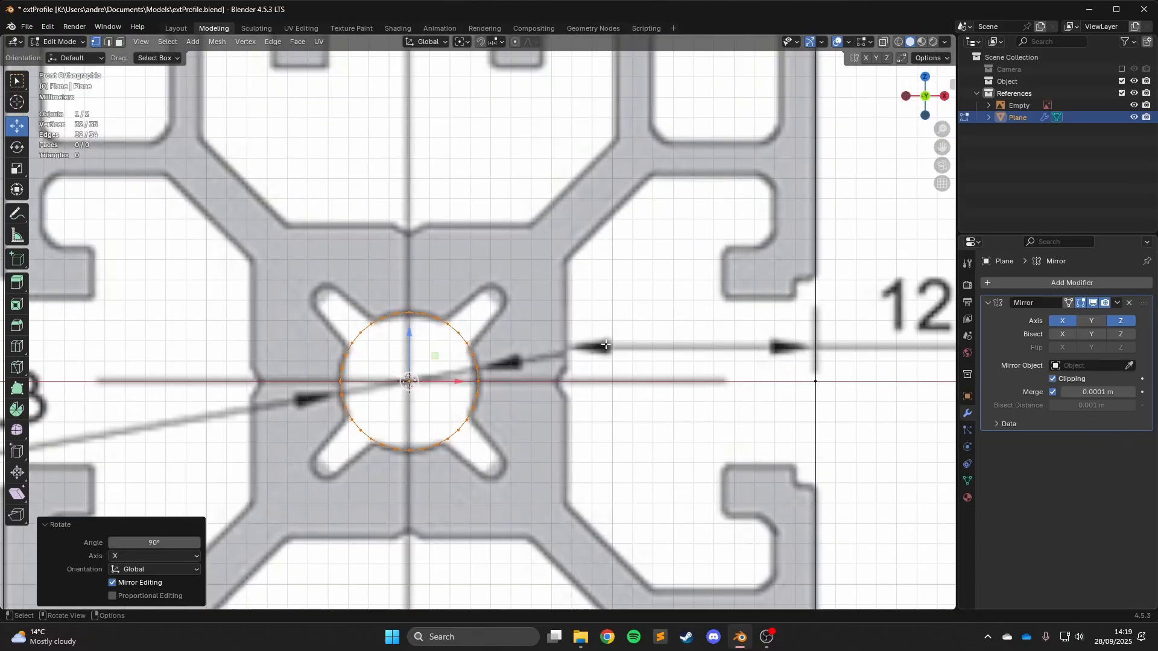
key("b")
left_click_drag(401, 514, 402, 515)
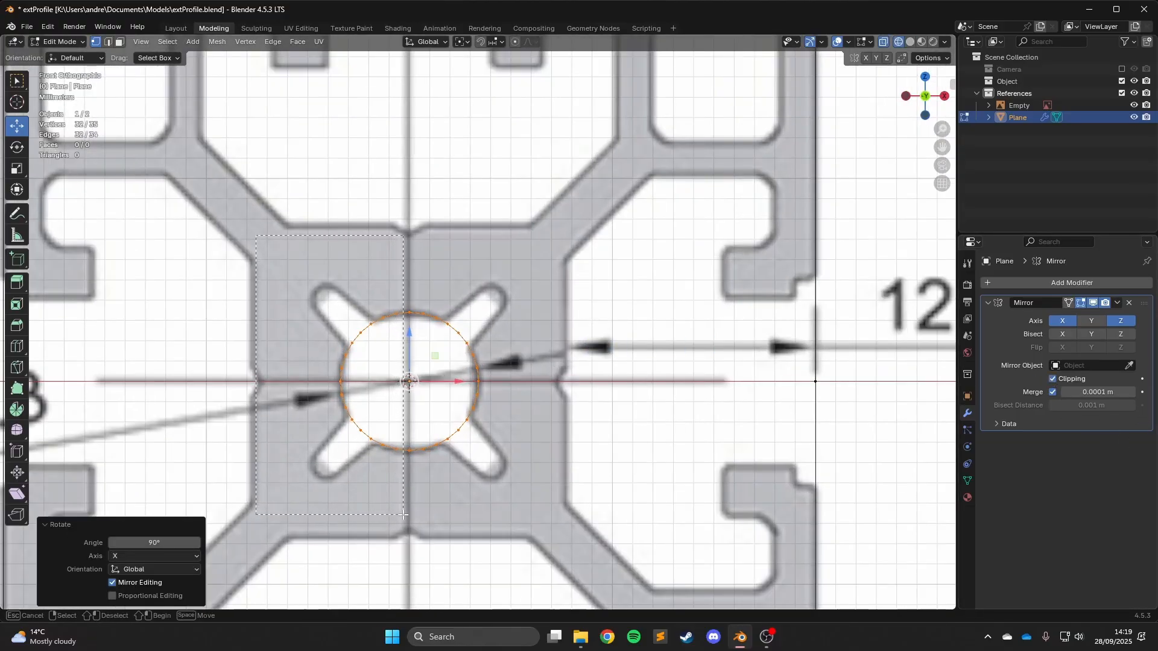
key("x")
key("x")
left_click(443, 400)
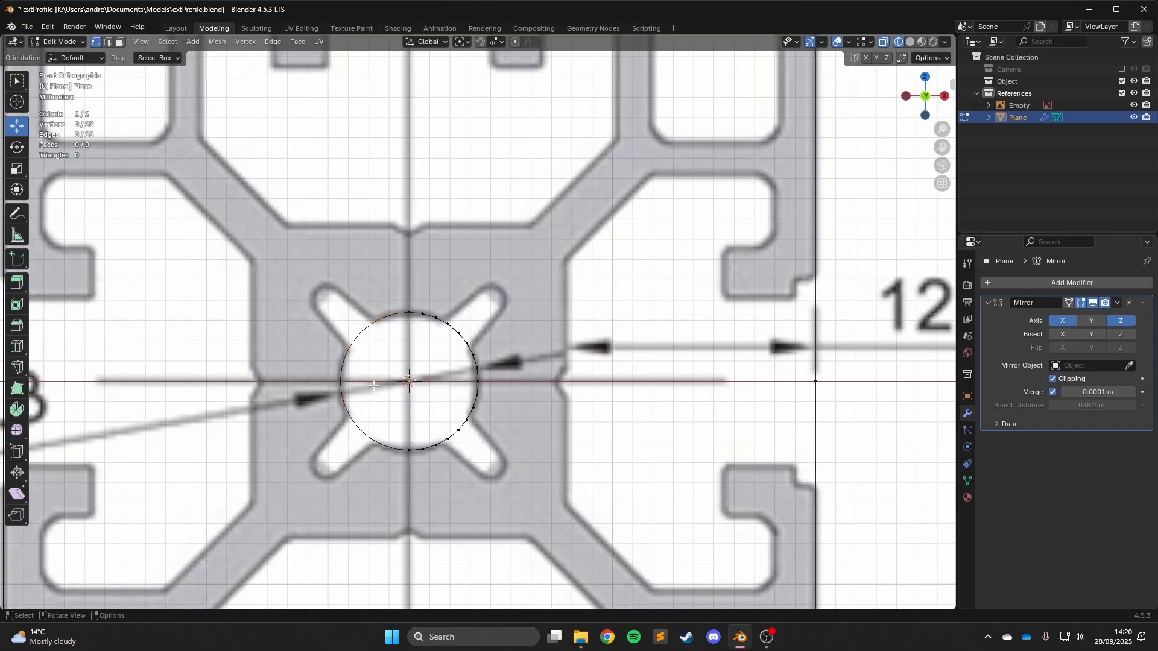
Delete the circle's remaining vertices below the X axis, keeping only the upper-right quarter arc.
key("b")
left_click_drag(378, 393, 669, 467)
key("x")
left_click(453, 314)
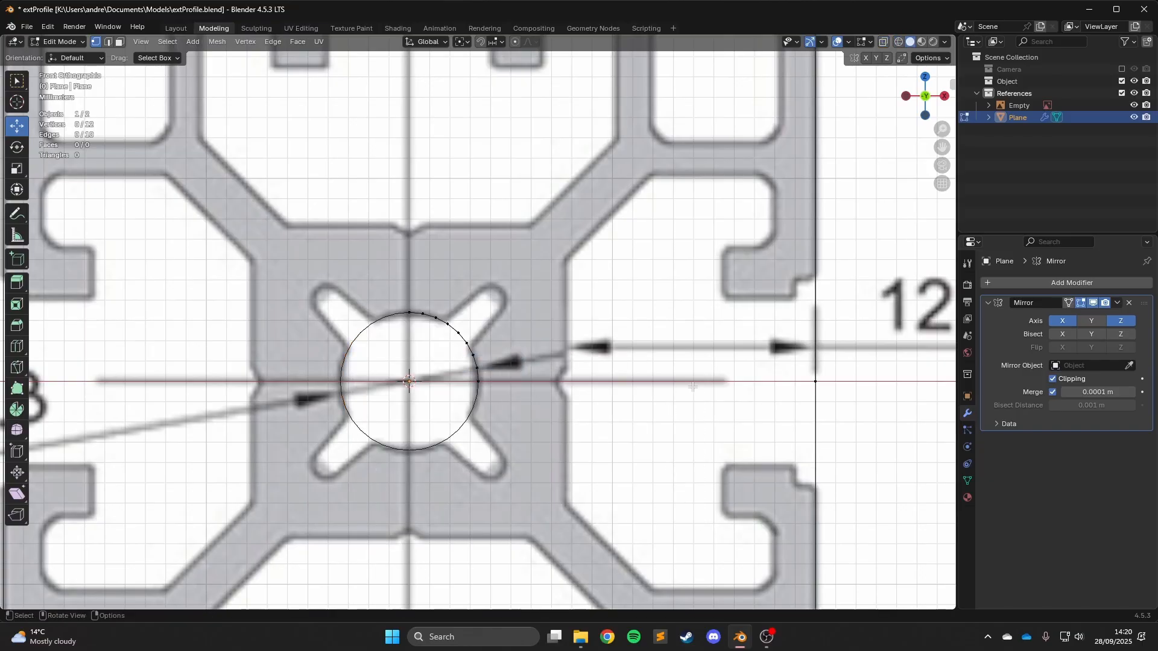
middle_click_drag(454, 315, 445, 401)
key("KP_1")
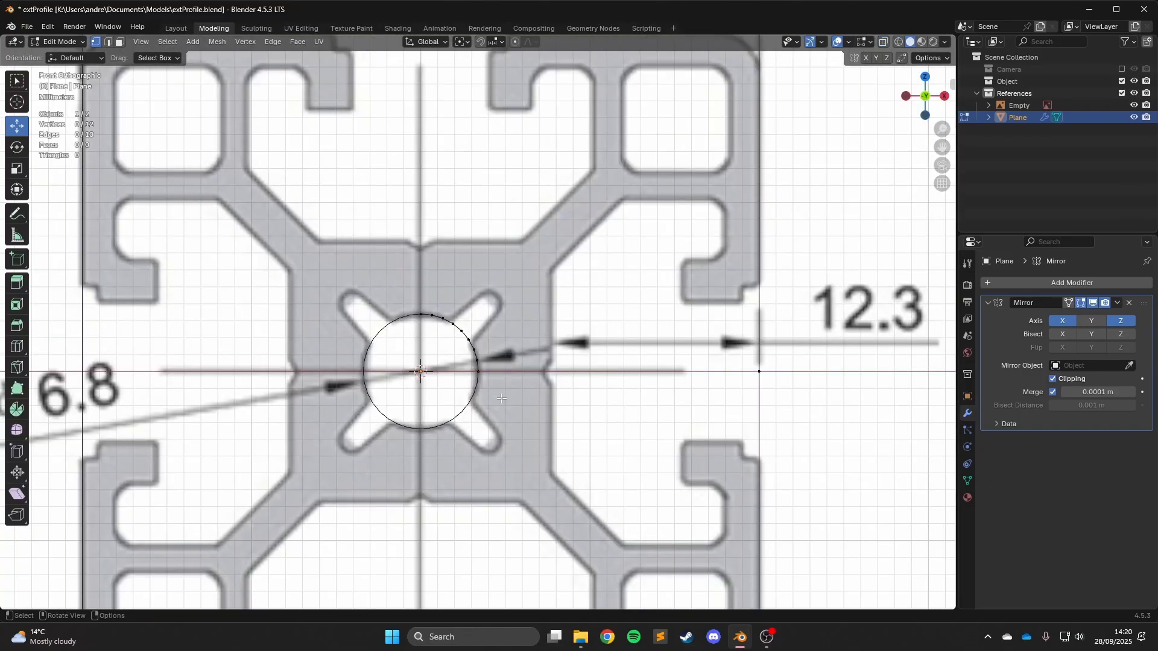
scroll(466, 384, "up", 4)
left_click(403, 326)
left_click(428, 349, "shift")
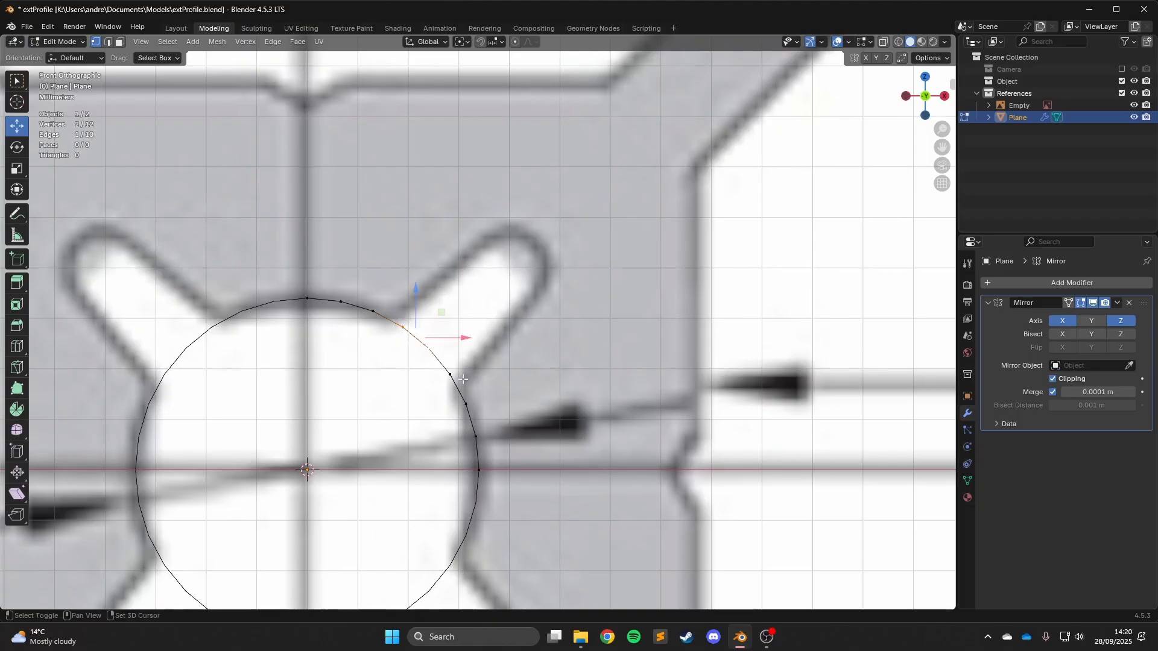
left_click(403, 326, "shift")
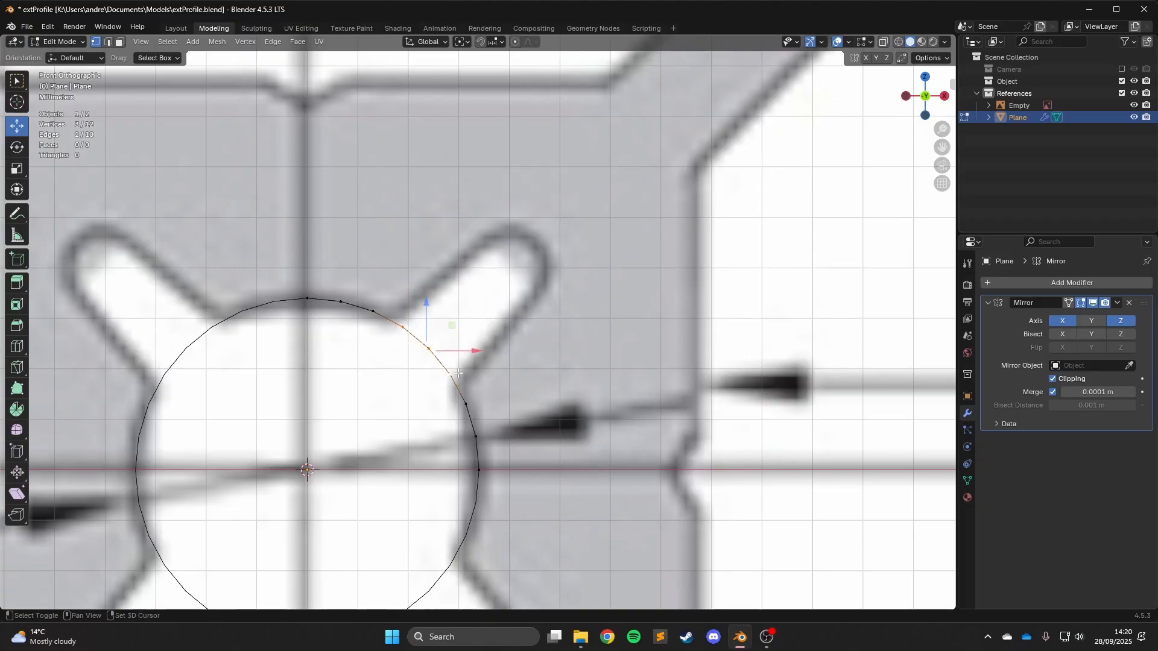
Select the entire linked quarter arc of the central hole and delete its vertices.
left_click(403, 326)
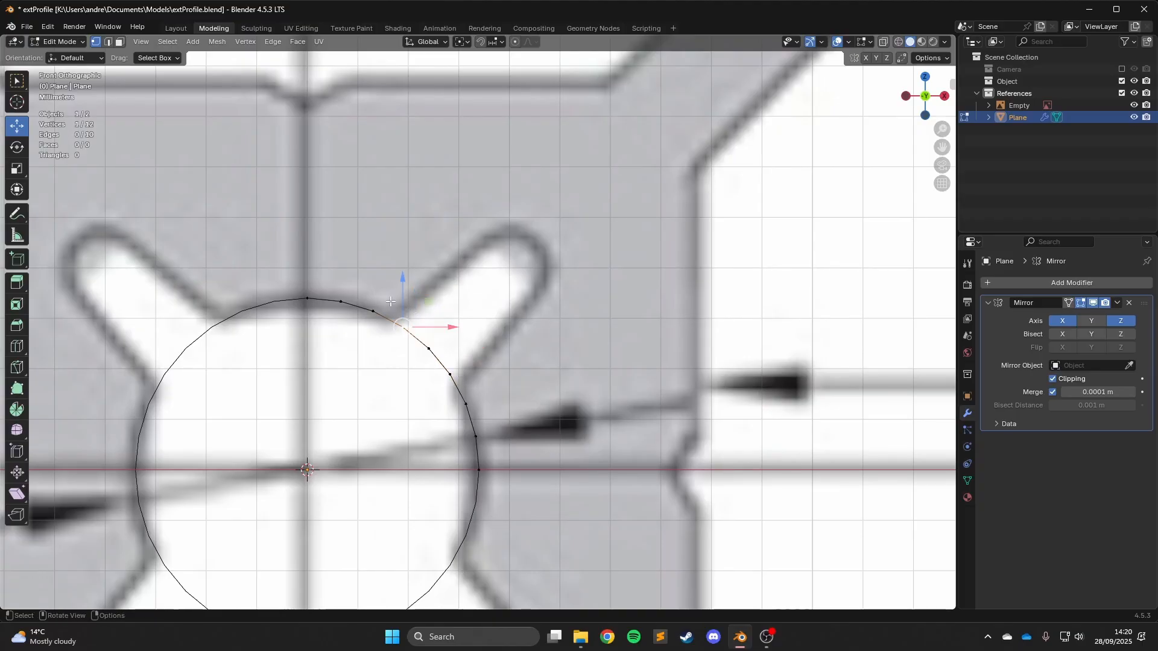
scroll(573, 419, "down", 4)
key("ctrl+l")
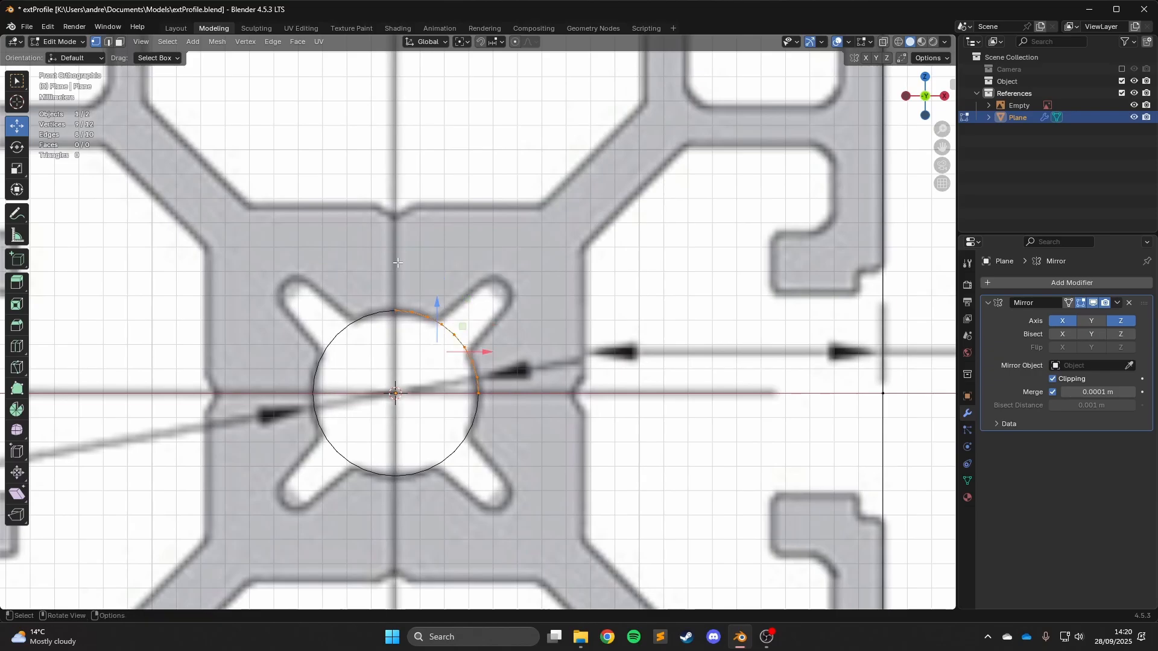
key("x")
left_click(397, 263)
middle_click_drag(398, 263, 382, 199)
key("KP_1")
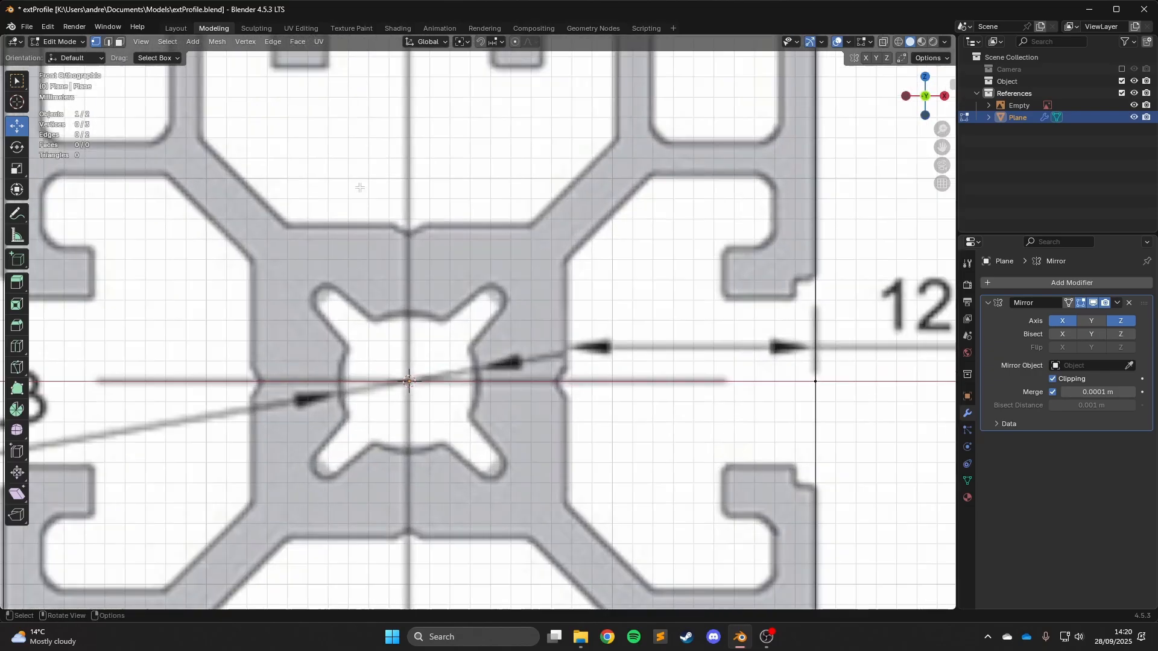
Add a 48-vertex circle with a 0.0034 m radius at the origin, rotated 90° about X.
left_click(193, 41)
left_click(208, 76)
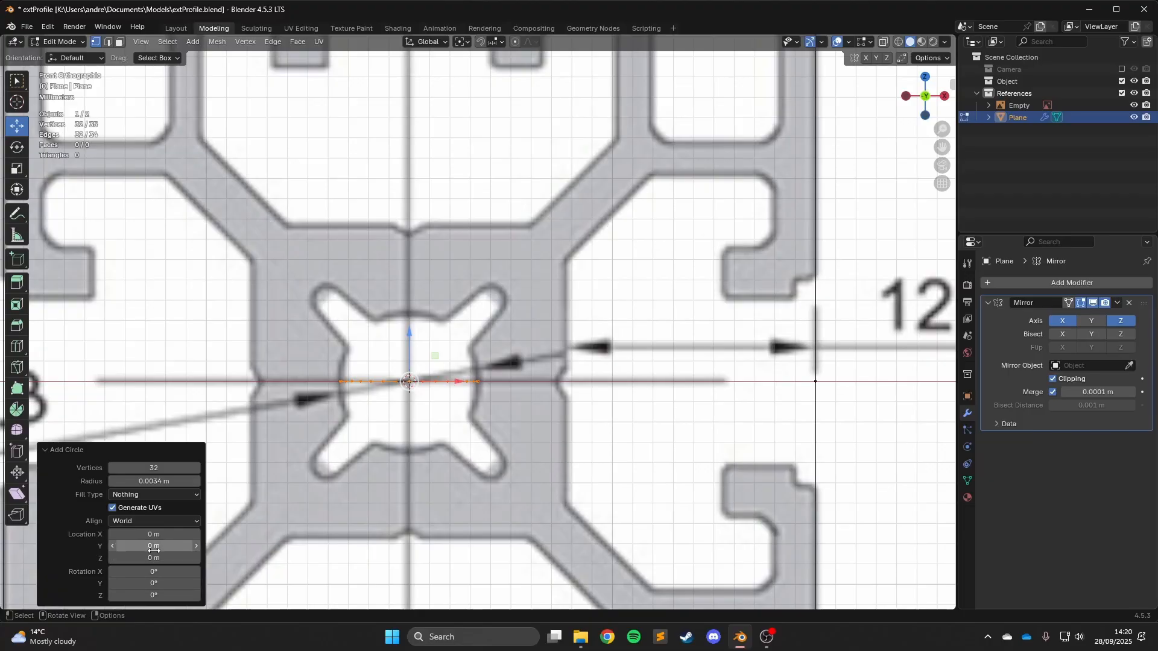
left_click_drag(150, 572, 600, 314)
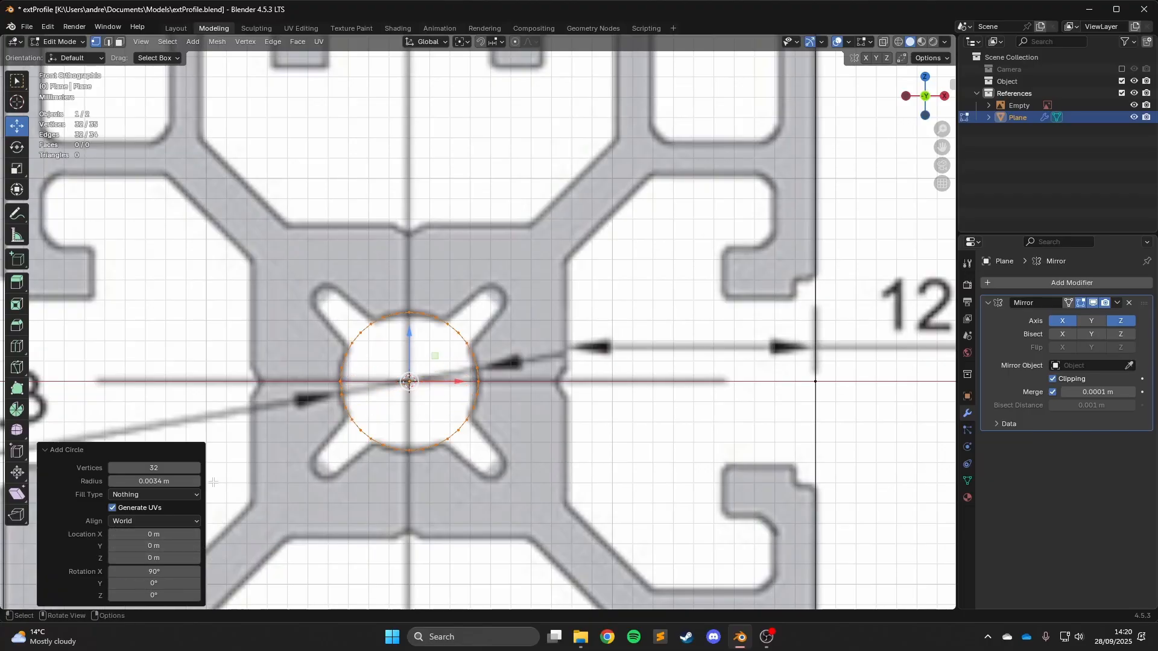
scroll(252, 434, "up", 6)
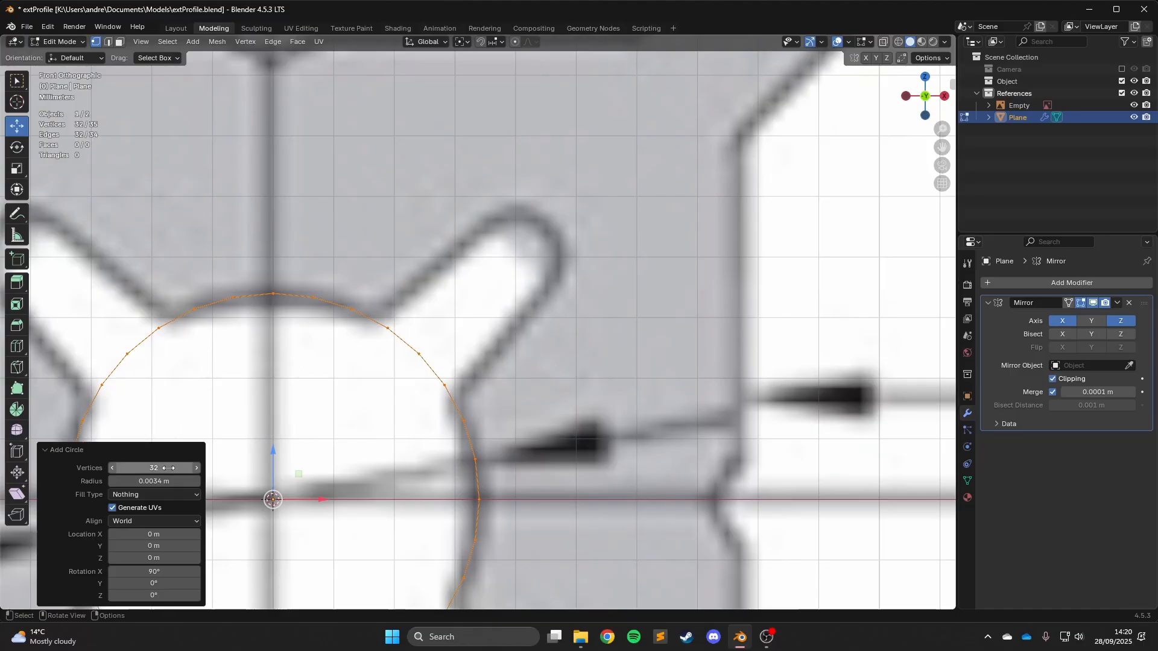
left_click(170, 469)
key("Return")
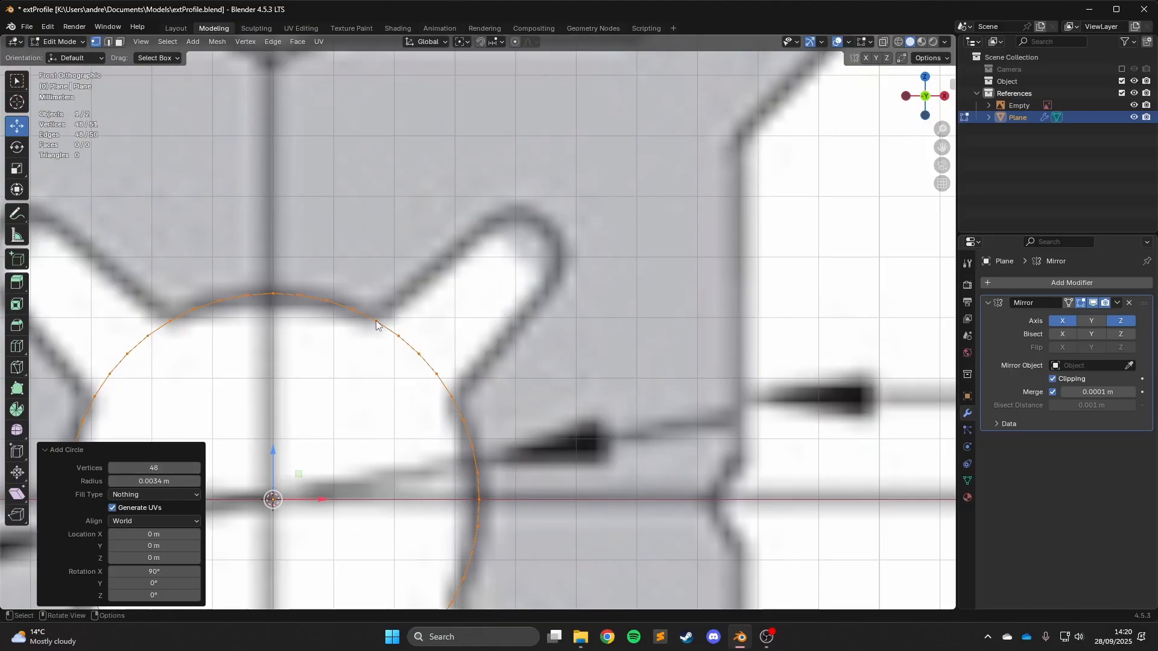
Delete the circle's vertices on the negative X side and below the X axis, keeping only the upper-right quarter arc.
scroll(440, 259, "down", 6)
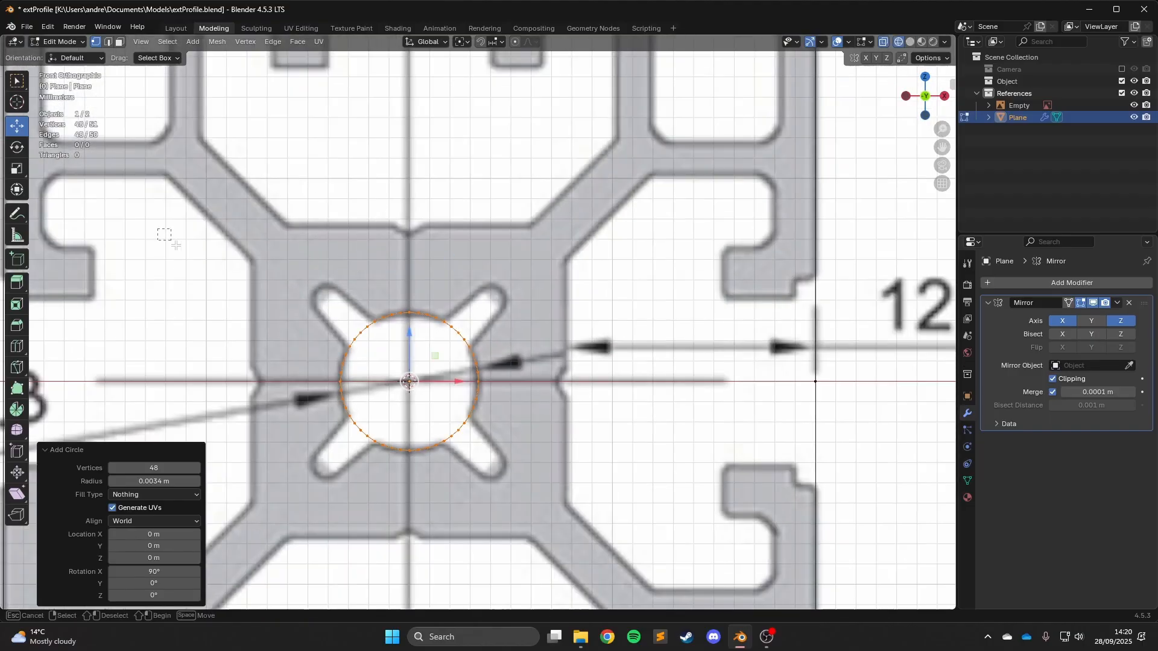
left_click_drag(158, 229, 406, 493)
key("x")
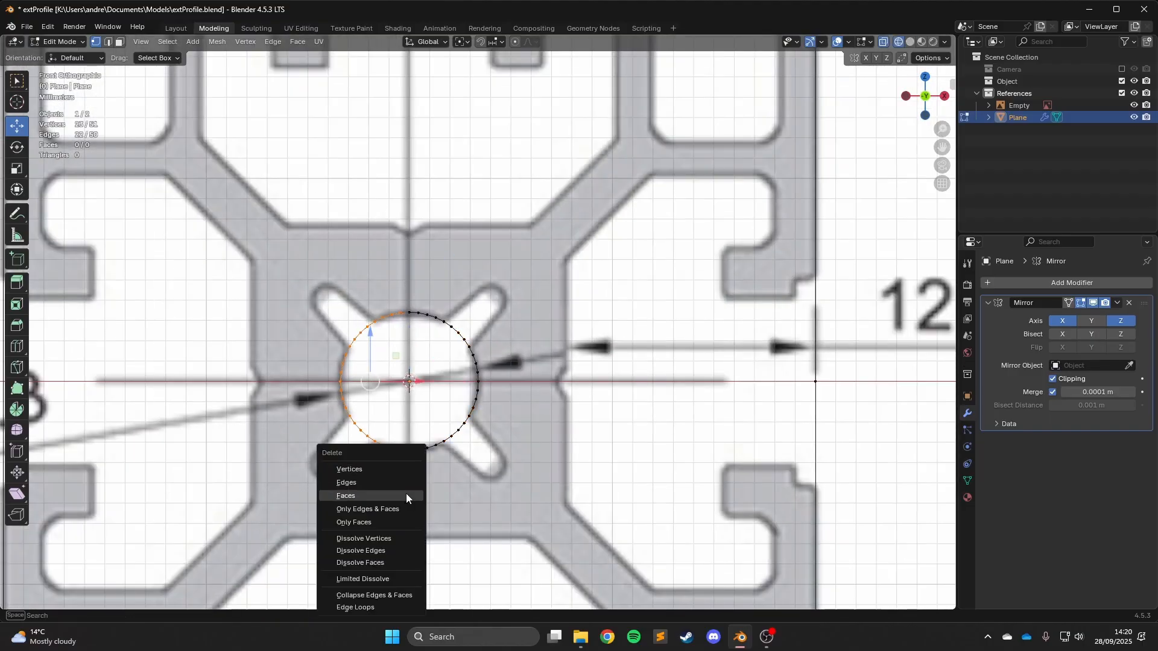
left_click(372, 472)
left_click_drag(326, 376, 432, 414)
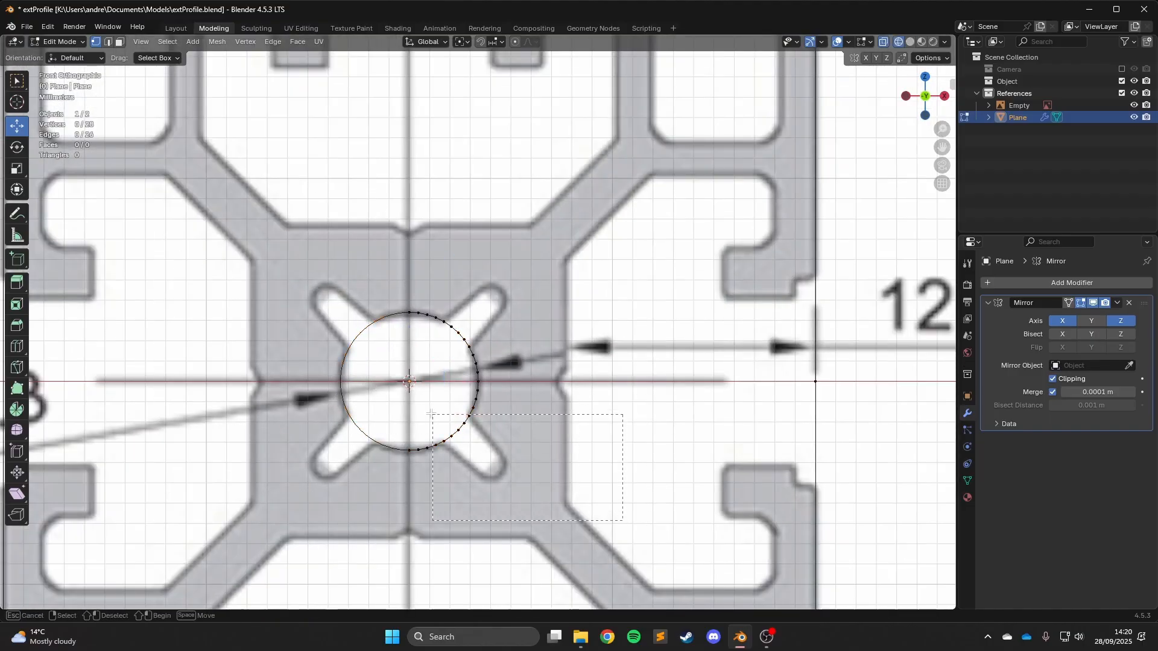
left_click_drag(353, 383, 352, 383)
key("x")
left_click(353, 383)
Scale the arc's three vertices at the diagonal slot opening by about 1.74 around the 3D cursor, out to the slot's end.
scroll(474, 325, "up", 4)
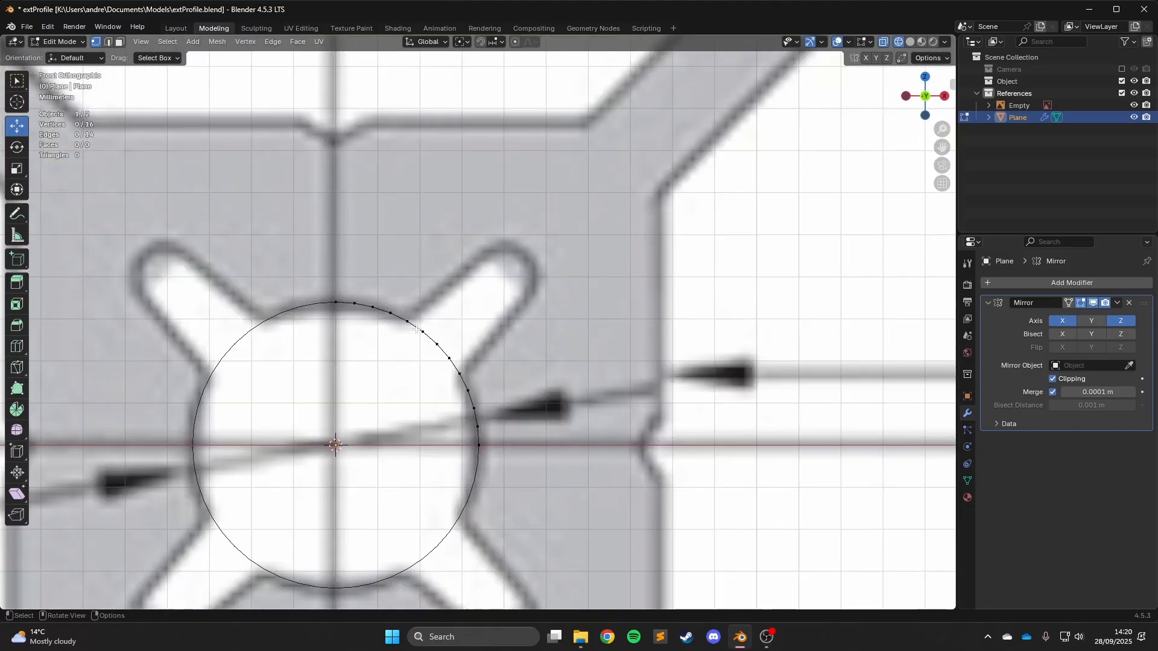
left_click(440, 341)
left_click_drag(433, 334, 430, 333, "shift")
left_click(423, 331, "shift")
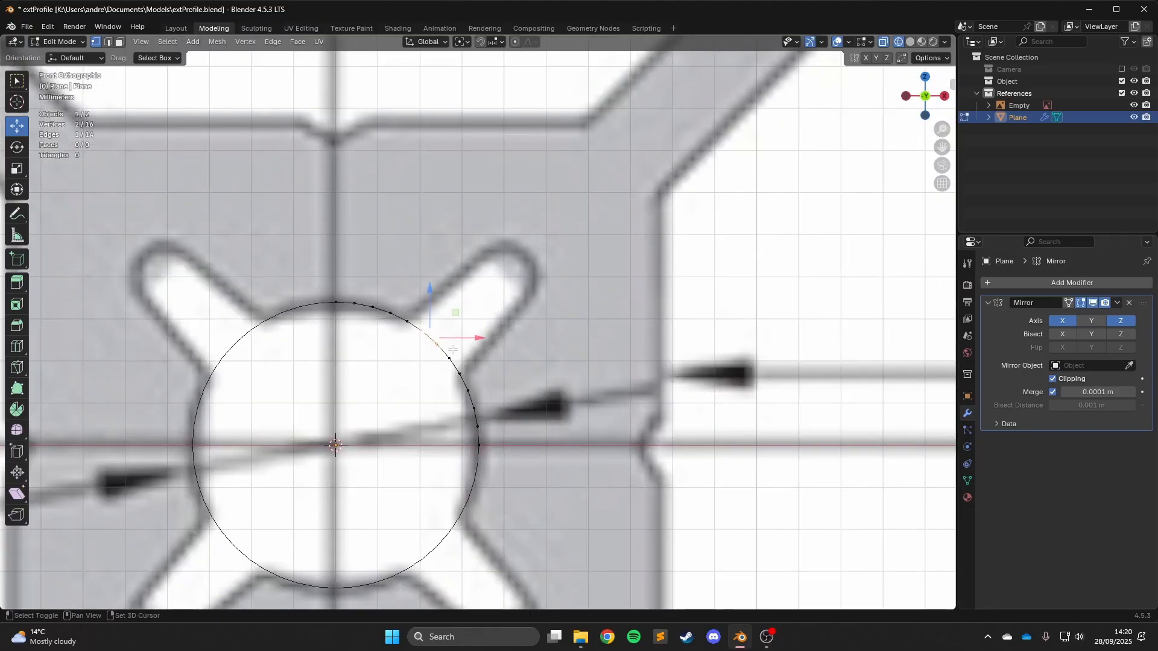
left_click(450, 358, "shift")
scroll(473, 350, "up", 2)
scroll(473, 350, "down", 2)
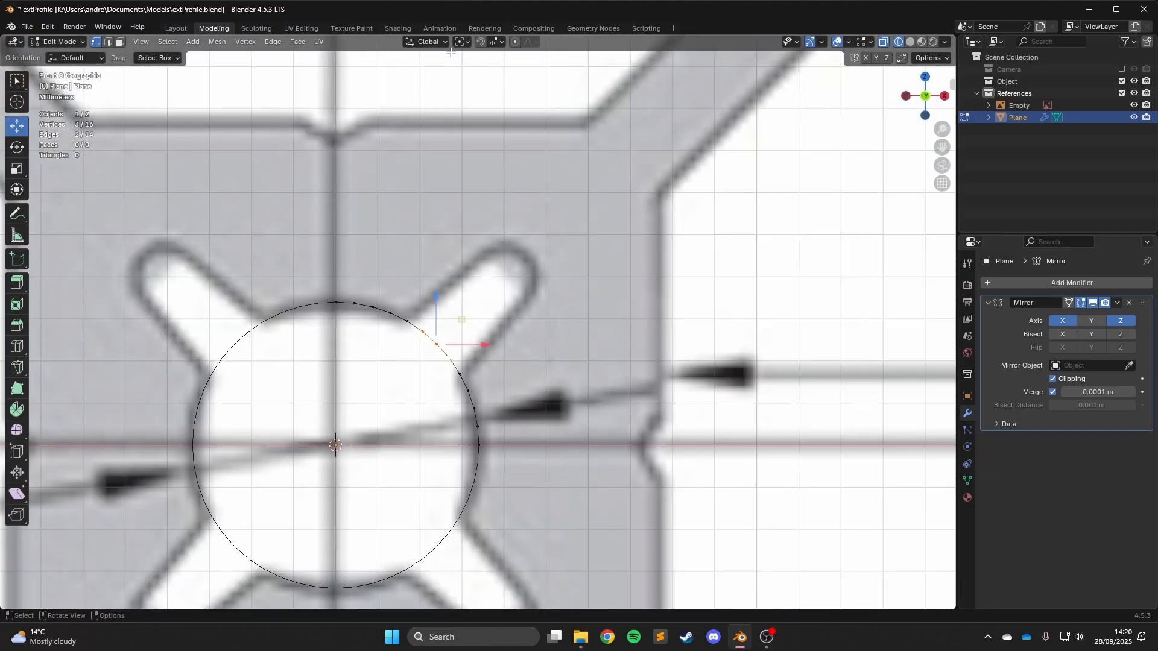
scroll(428, 317, "up", 2)
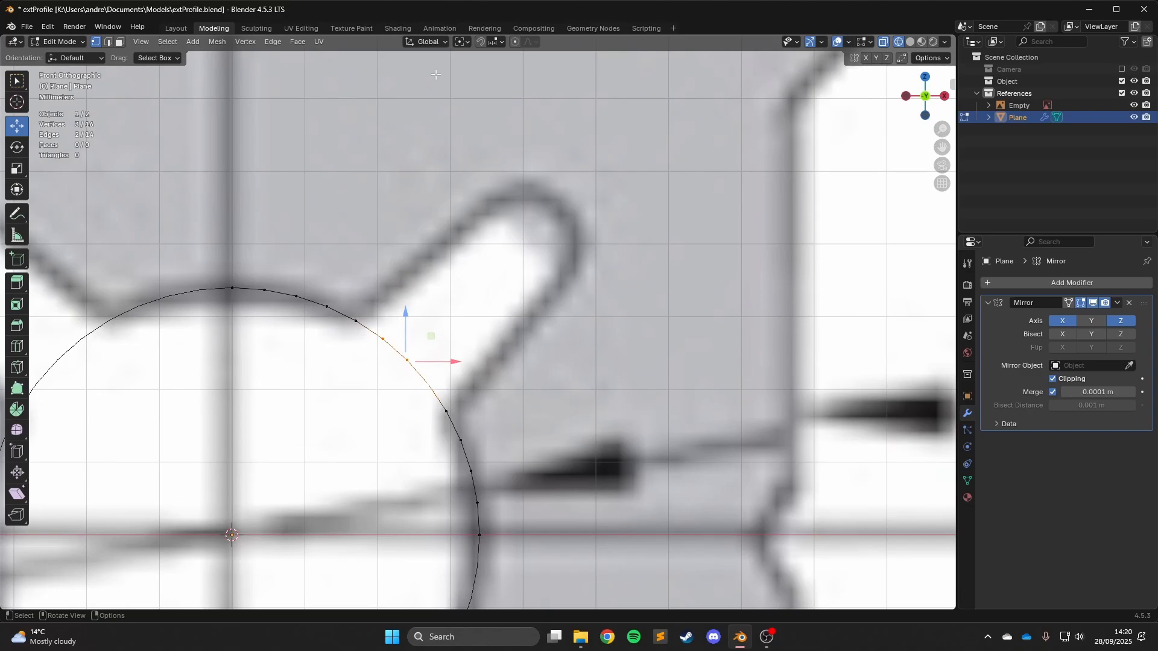
left_click(462, 42)
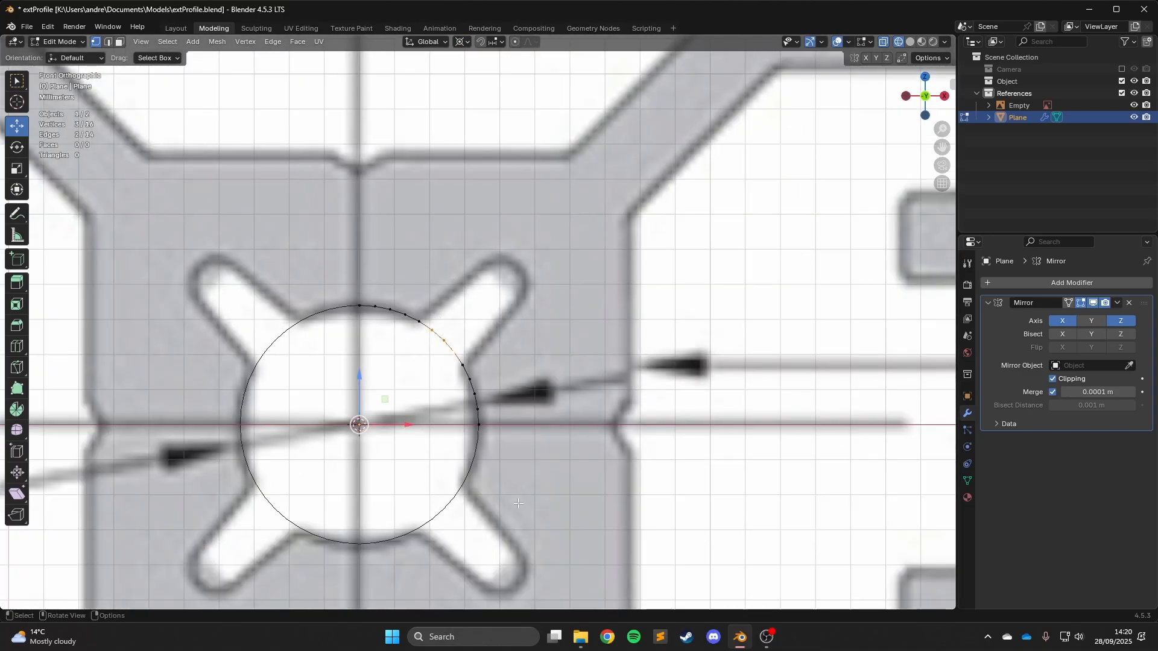
key("s")
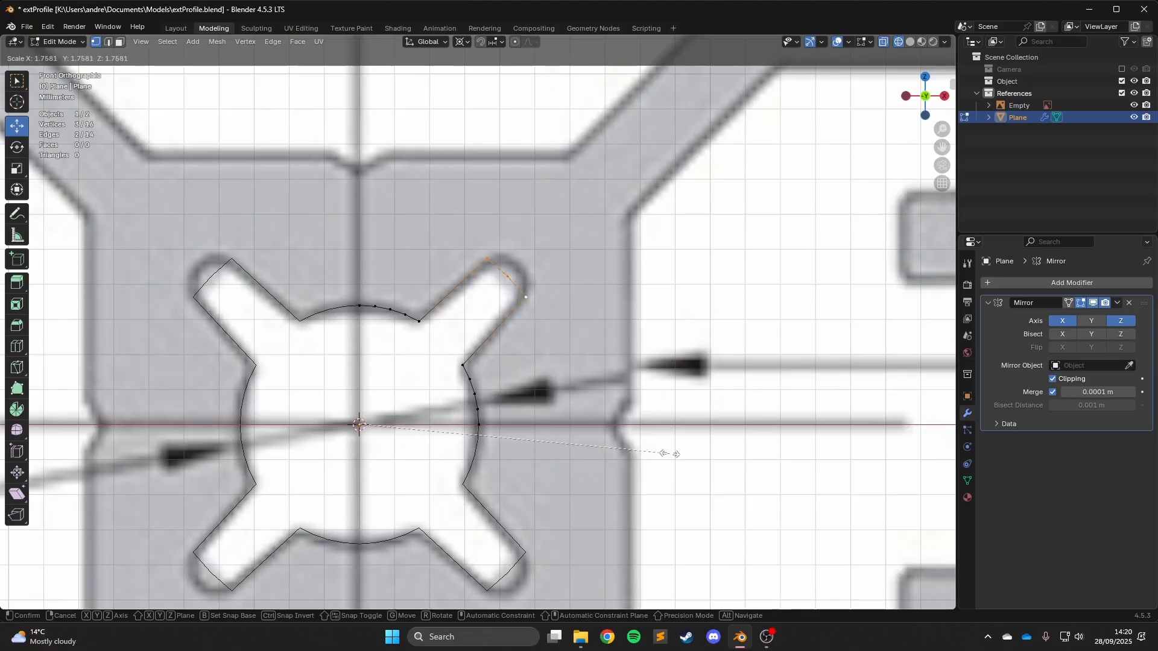
left_click(665, 457)
middle_click_drag(664, 457, 589, 508, "shift")
scroll(589, 508, "up", 5)
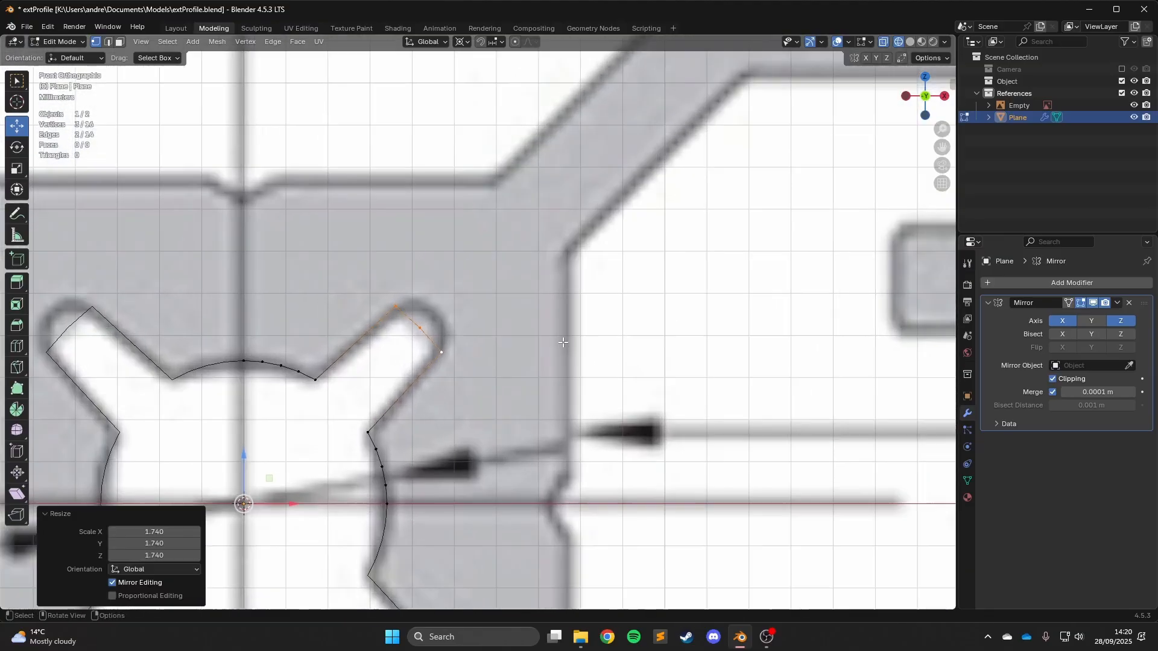
left_click(327, 350)
scroll(428, 336, "down", 2)
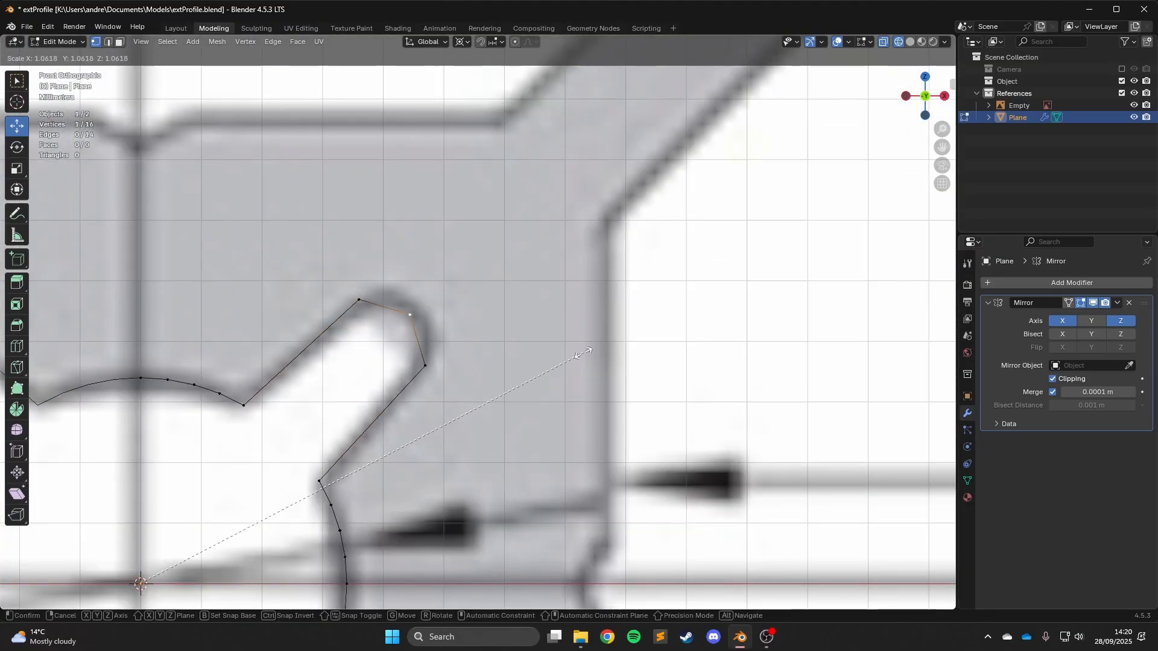
Loop-cut both edges of the slot's end once and scale the three middle vertices by about 1.082 around the 3D cursor.
left_click(16, 347)
left_click(410, 348)
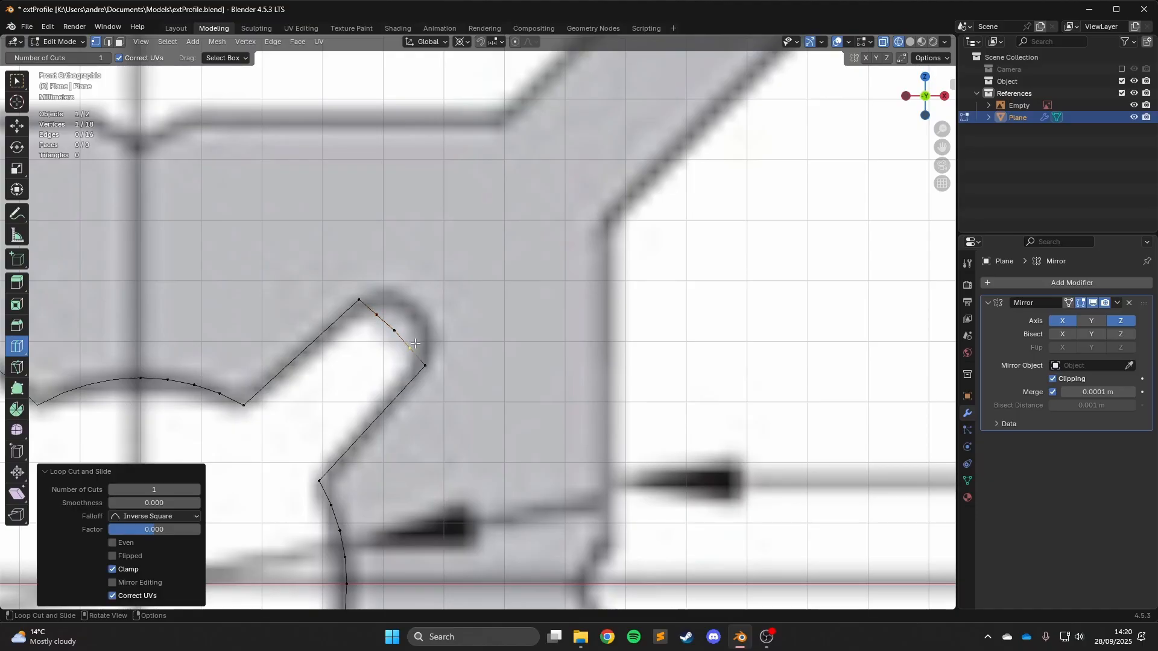
left_click(396, 331)
key("s")
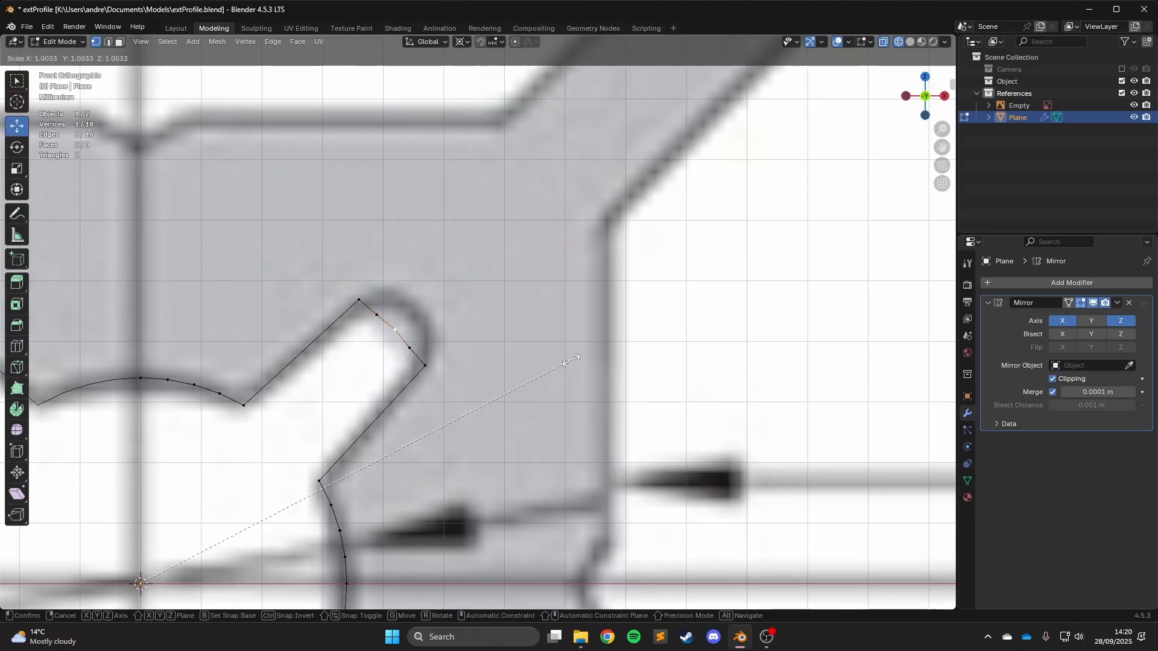
left_click(574, 361)
left_click(377, 314, "shift")
left_click(409, 347, "shift")
key("s")
left_click(550, 322)
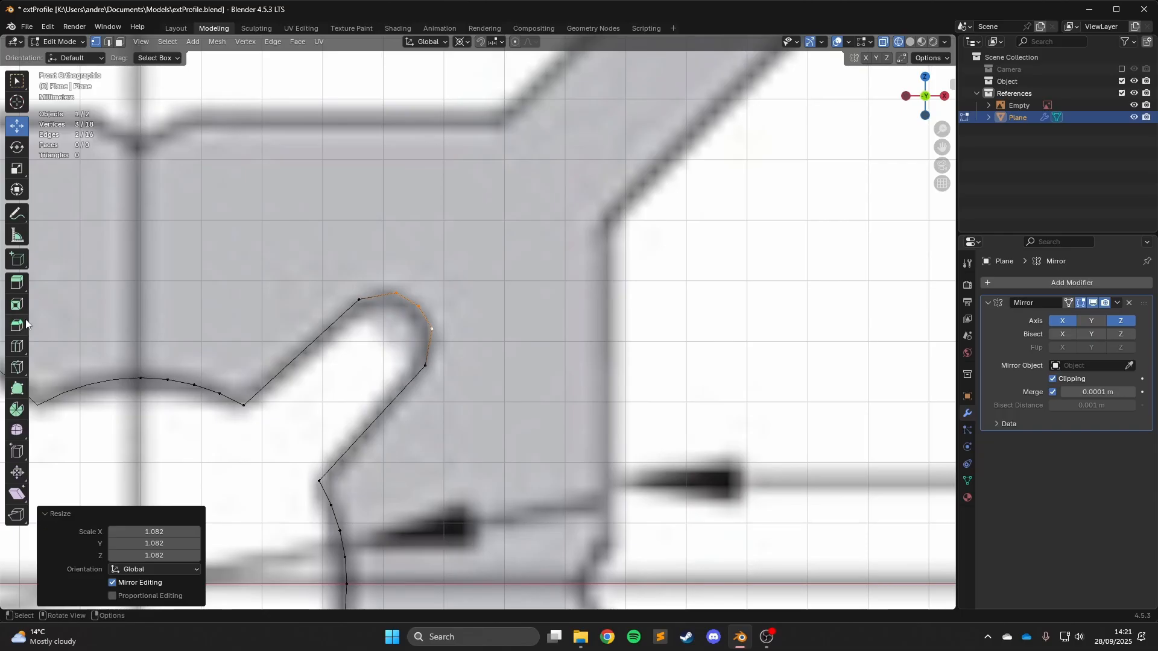
Loop-cut the two outer edges of the rounded slot end and scale the new vertices by about 1.142 around the Bounding Box Center.
left_click(374, 296)
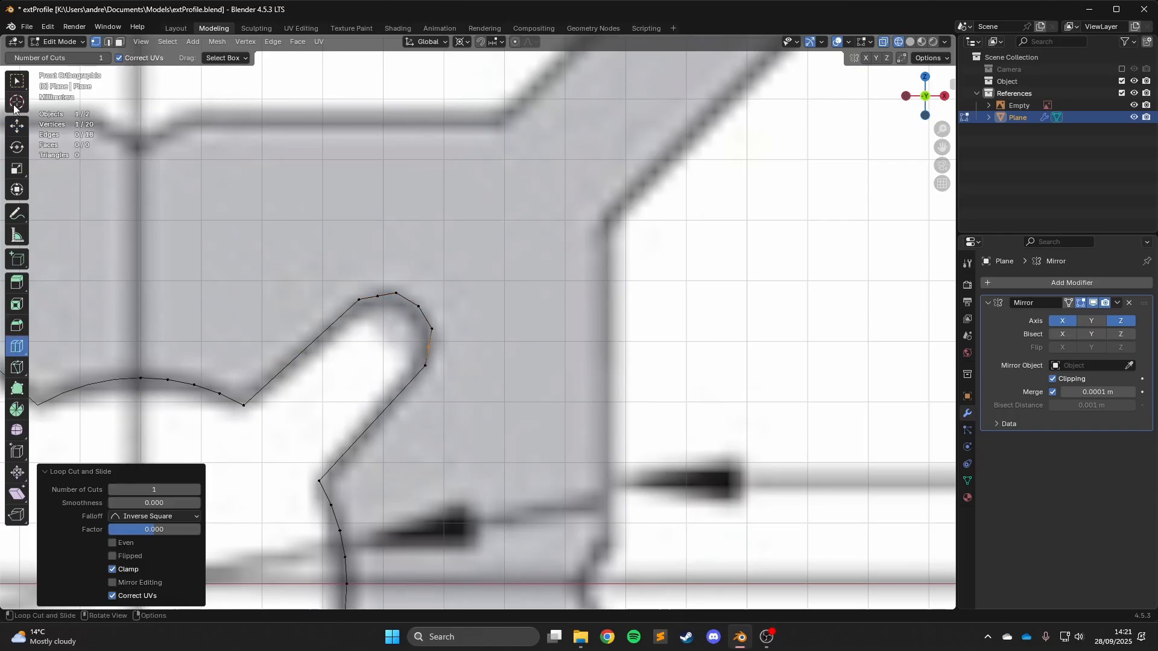
left_click(16, 126)
left_click(378, 296, "shift")
left_click(462, 42)
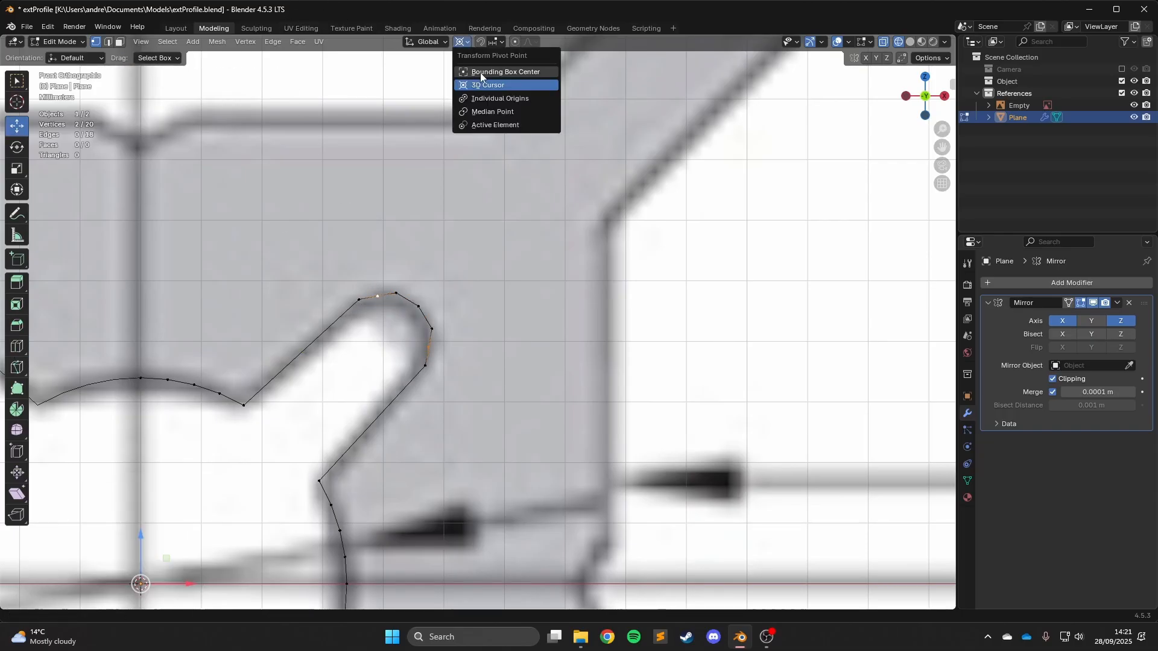
left_click(480, 73)
scroll(638, 251, "up", 3)
key("s")
left_click(524, 284)
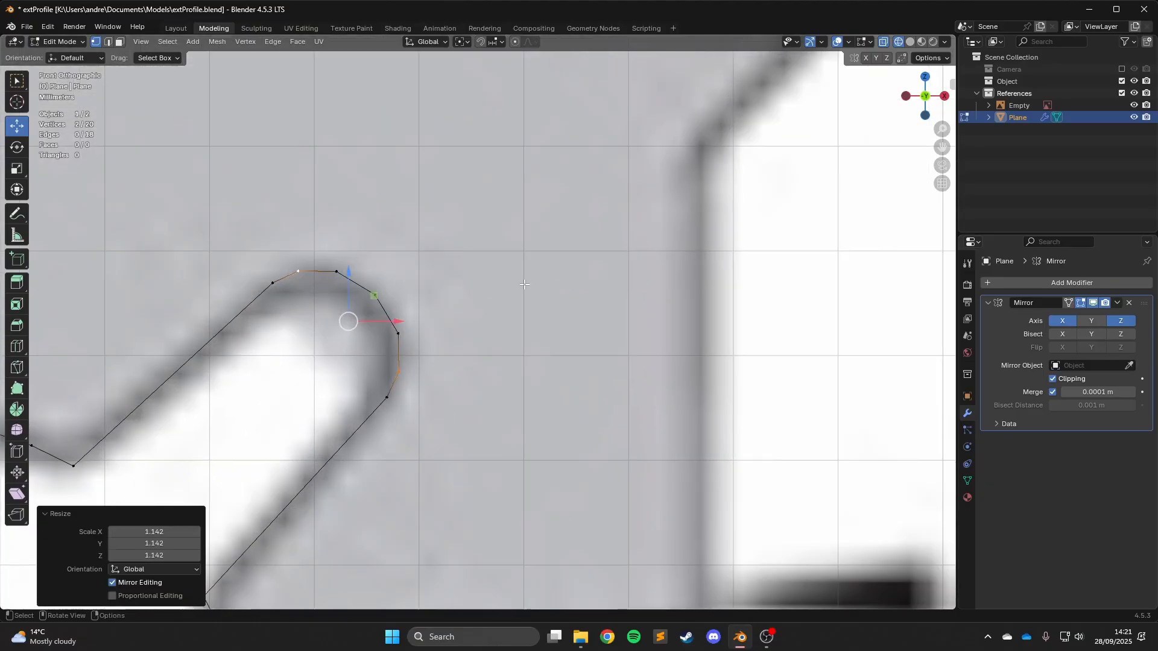
Set the pivot point to 3D Cursor and scale the two selected slot-end vertices by about 1.008.
scroll(354, 277, "up", 1)
left_click(462, 42)
left_click(488, 86)
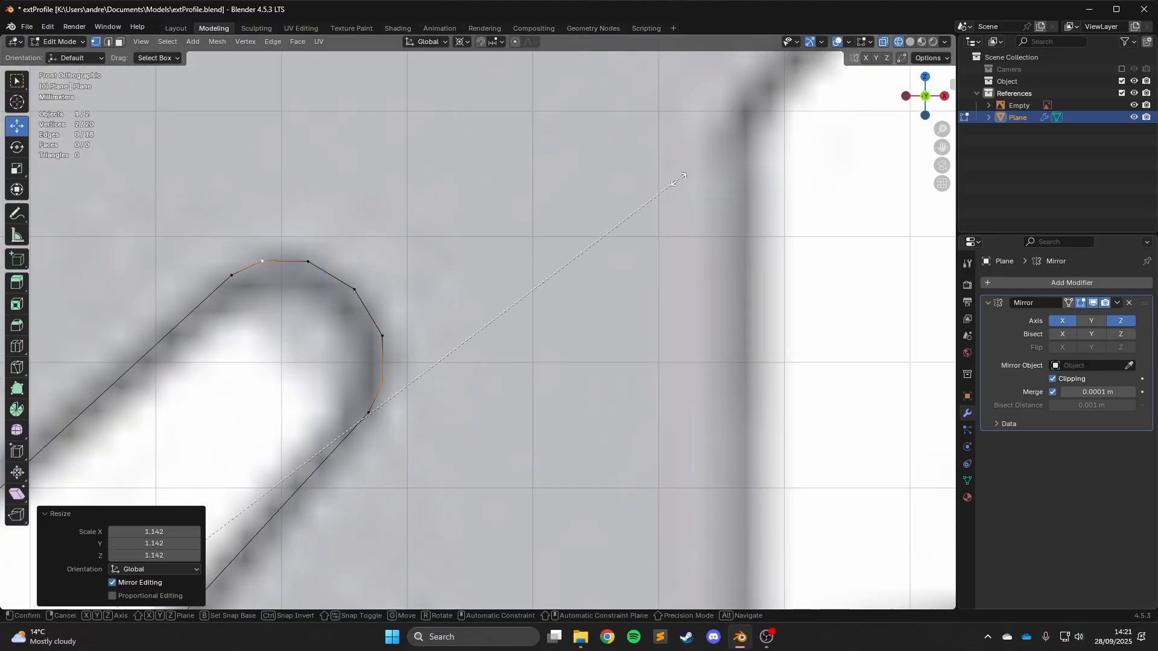
key("s")
left_click(535, 167)
Examine how the rounded slot end and central hole outline follow the reference drawing.
scroll(535, 167, "down", 5)
key("Home")
scroll(542, 107, "up", 6)
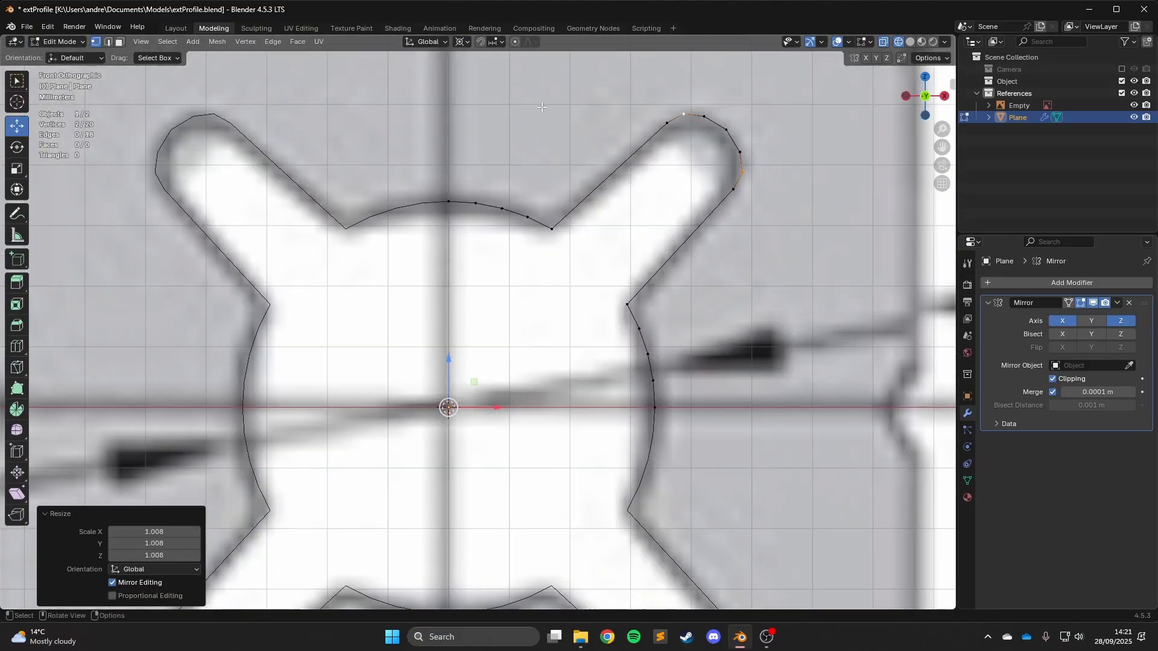
left_click(459, 42)
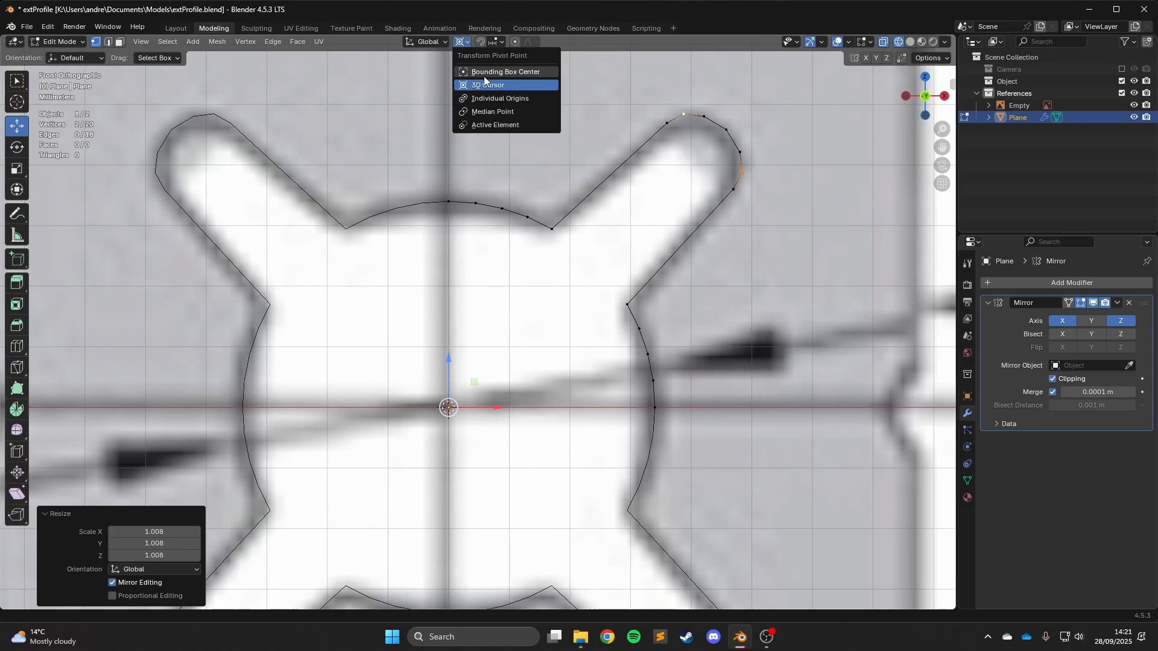
middle_click_drag(711, 194, 651, 248, "shift")
scroll(652, 248, "up", 2)
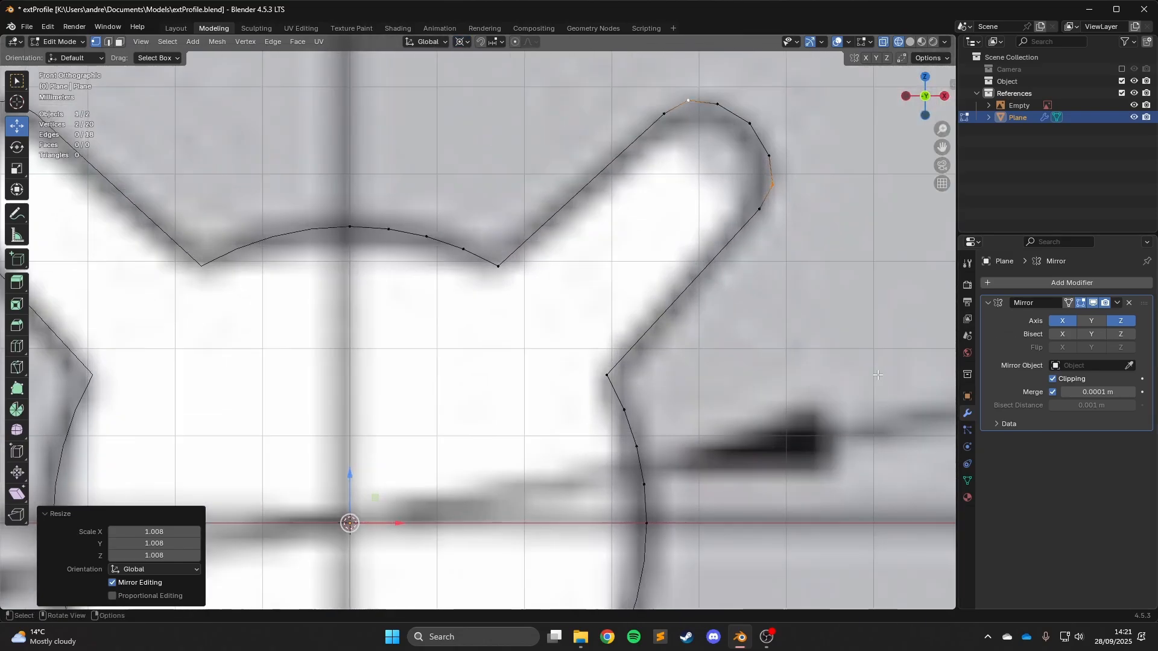
middle_click_drag(901, 343, 594, 440, "shift")
scroll(594, 440, "down", 6)
scroll(594, 439, "up", 2)
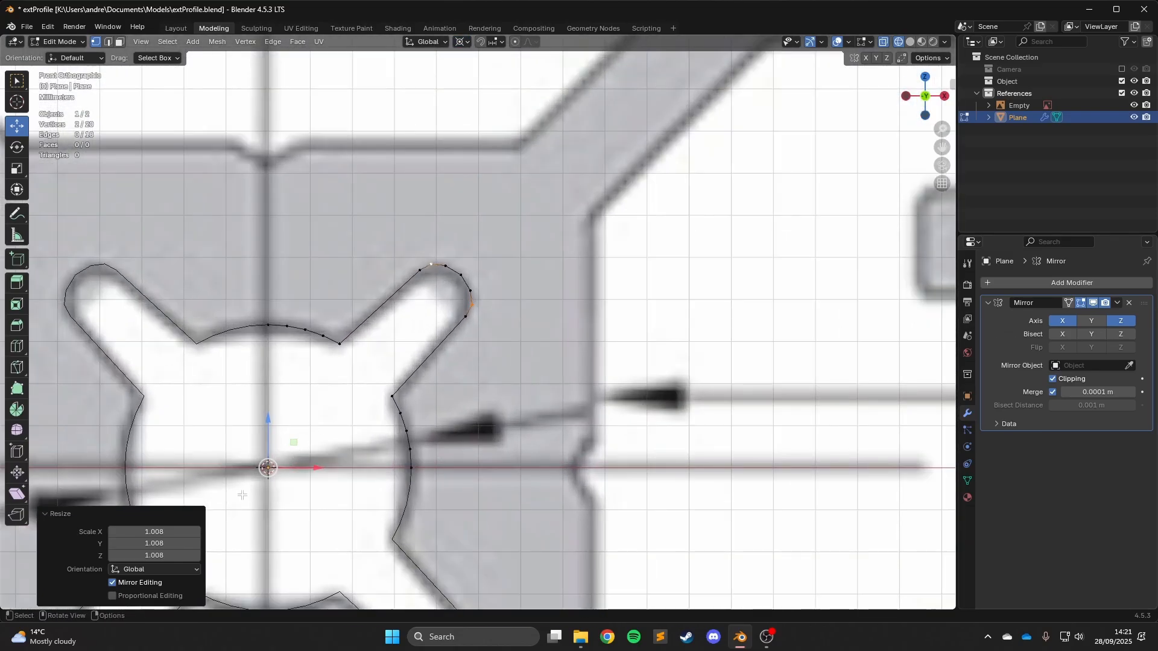
middle_click_drag(242, 495, 277, 486, "shift")
scroll(278, 487, "up", 3)
scroll(734, 268, "down", 1)
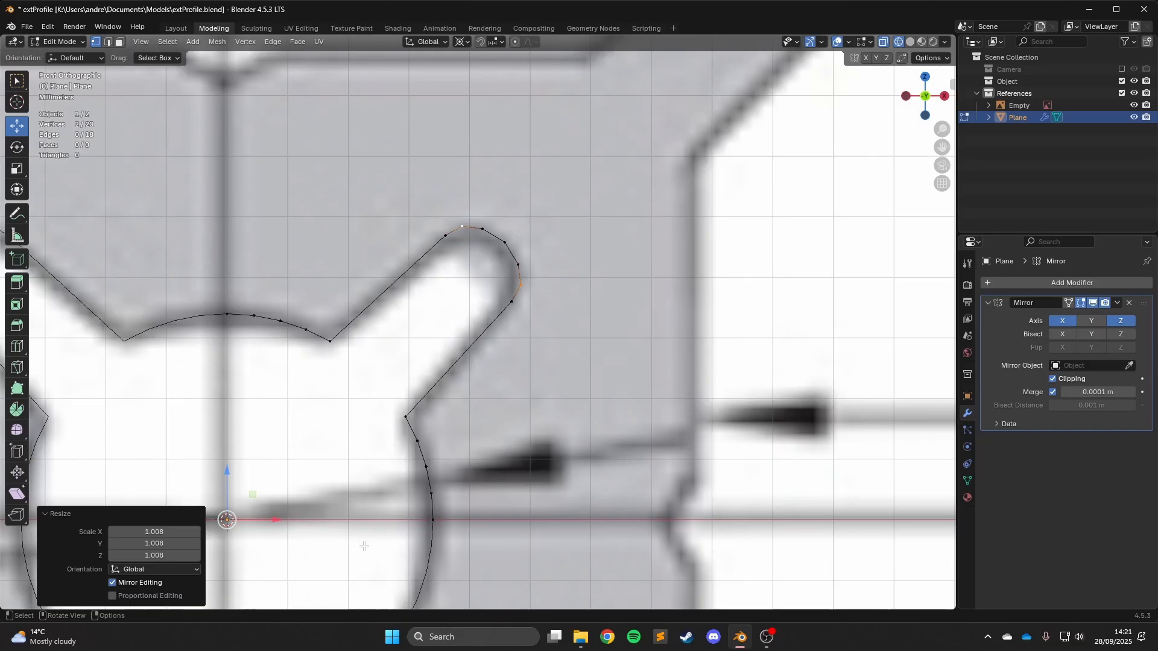
middle_click_drag(364, 546, 448, 521, "shift")
key("s")
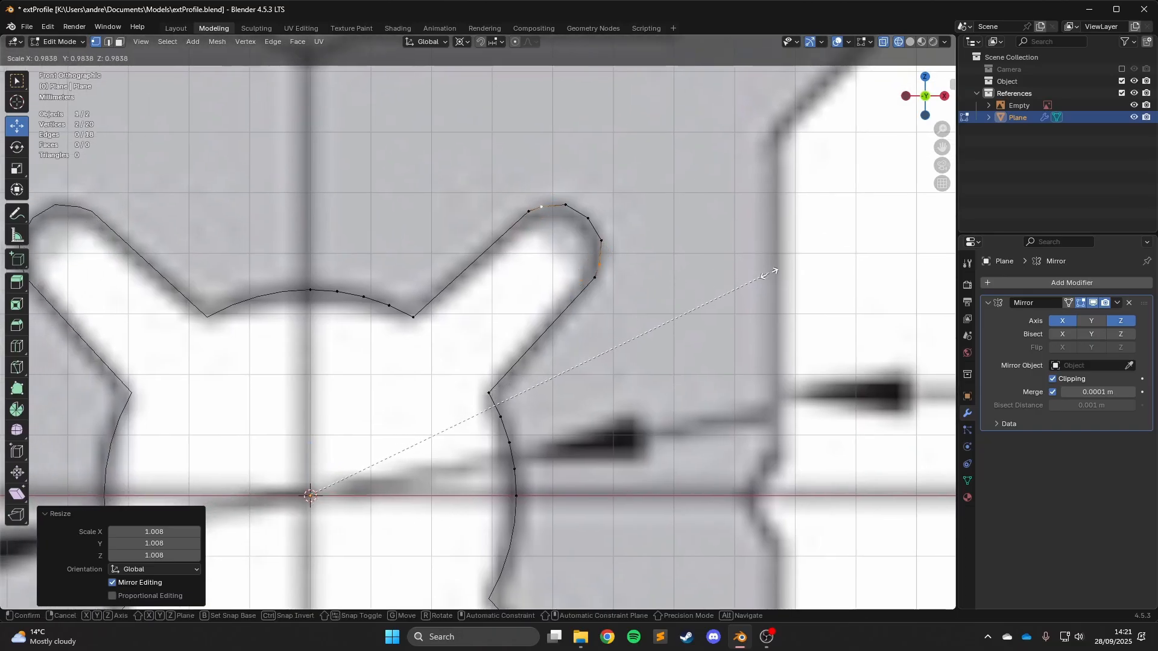
key("Escape")
left_click(462, 42)
left_click(480, 70)
scroll(353, 339, "up", 4)
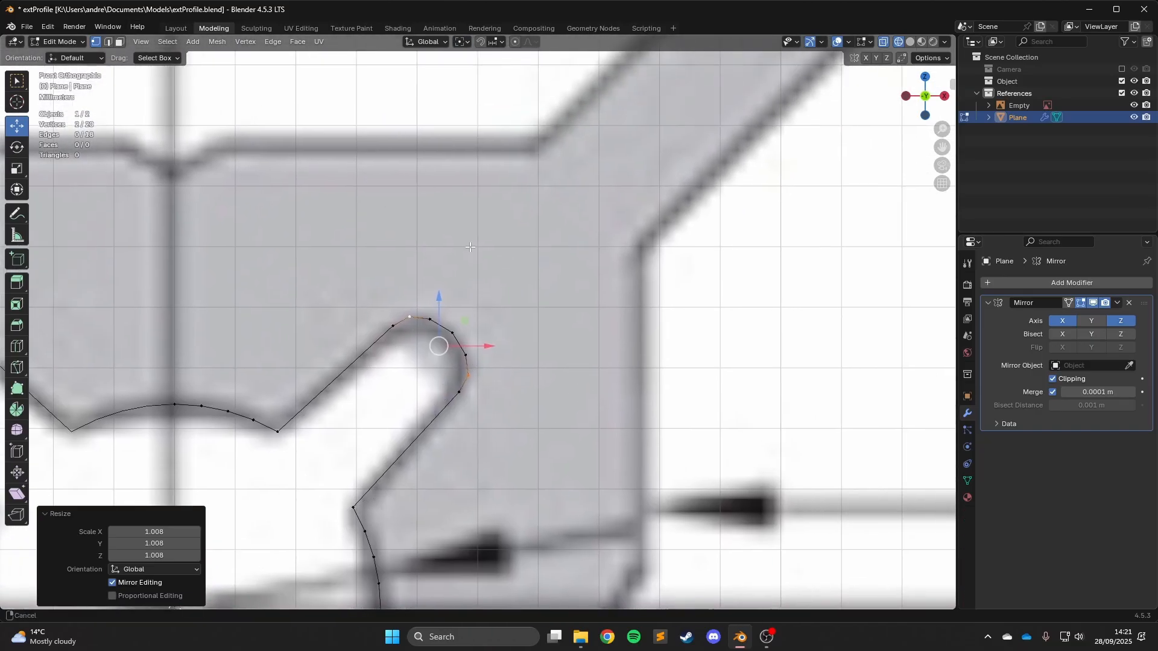
key("s")
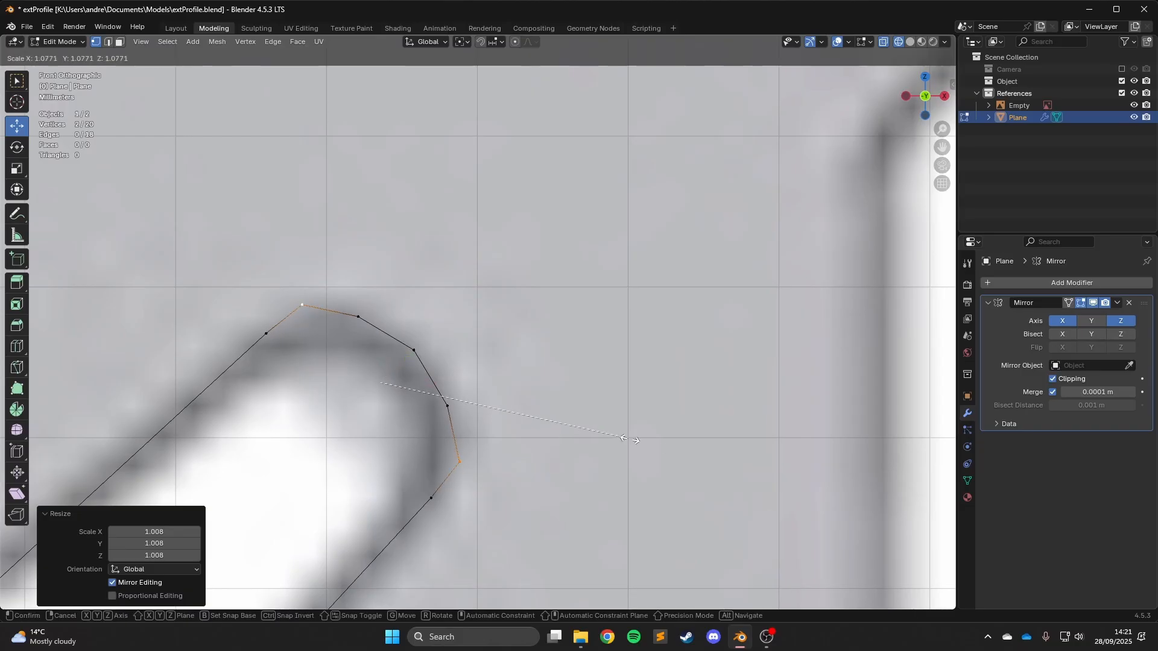
right_click(564, 459)
left_click(462, 42)
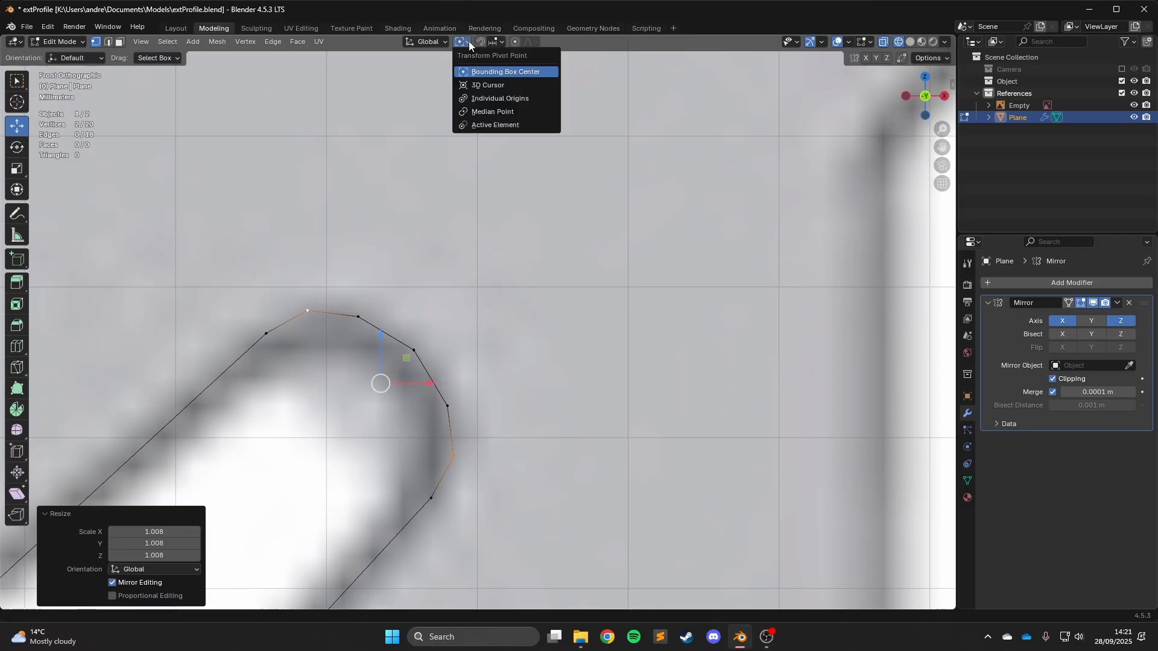
left_click(483, 82)
scroll(603, 301, "down", 4)
key("s")
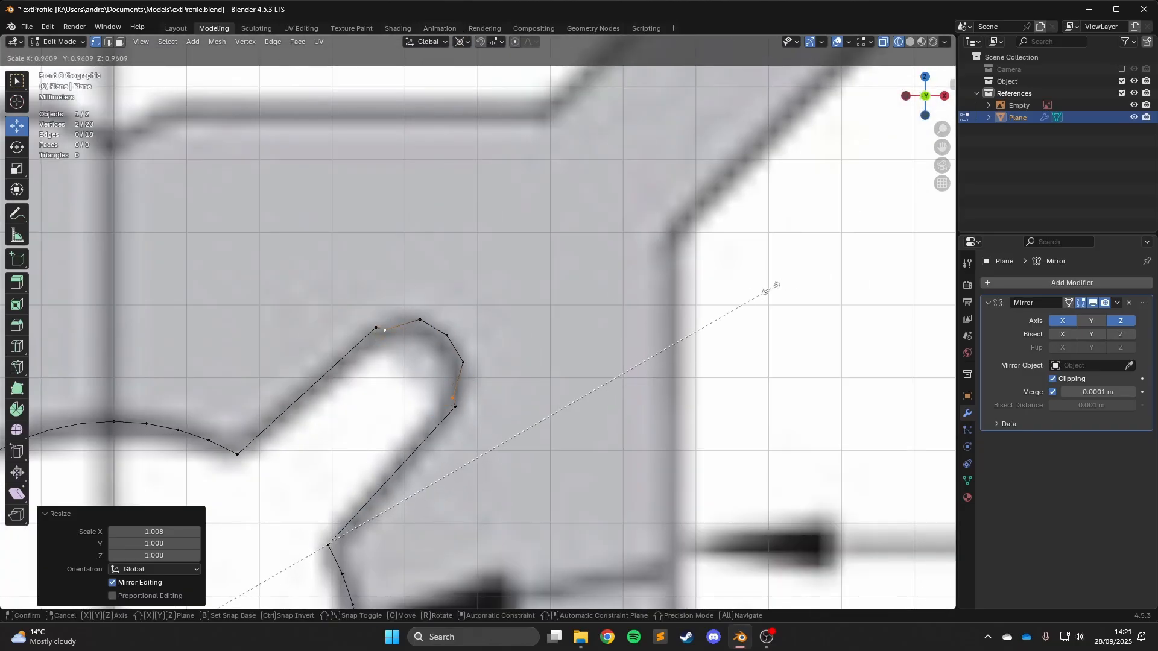
right_click(766, 290)
left_click(462, 42)
left_click(480, 69)
scroll(403, 229, "down", 2)
scroll(403, 229, "up", 3)
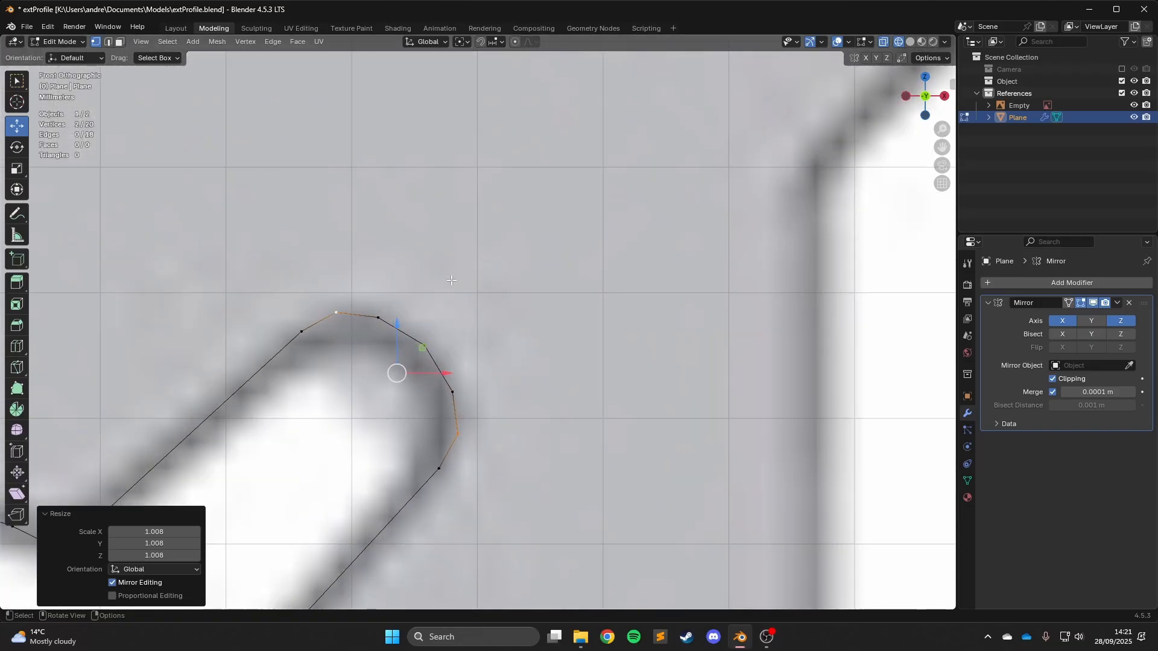
scroll(402, 229, "down", 3)
Set the viewport shading to Solid and check the slot outline against the reference drawing in Object Mode.
key("Tab")
key("z")
left_click(610, 311)
scroll(671, 317, "down", 3)
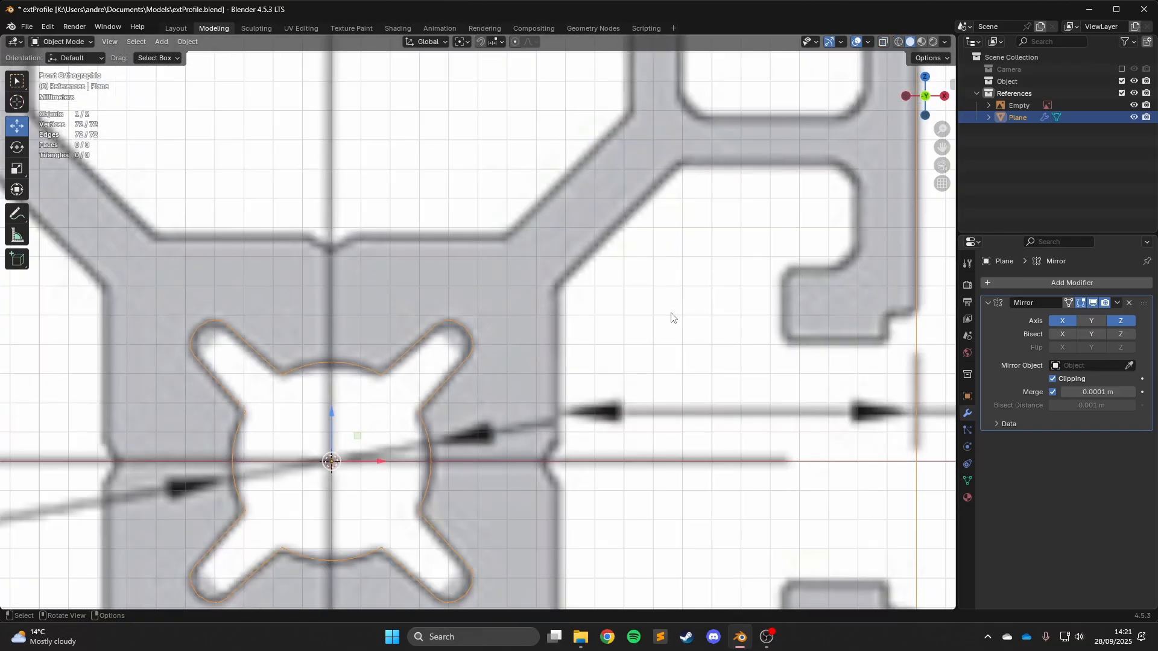
scroll(592, 320, "up", 5)
In Edit Mode, vertex-slide the two vertices where the slot's rounded end meets its straight sides slightly down those sides.
key("Tab")
left_click(439, 401)
left_click(375, 328, "shift")
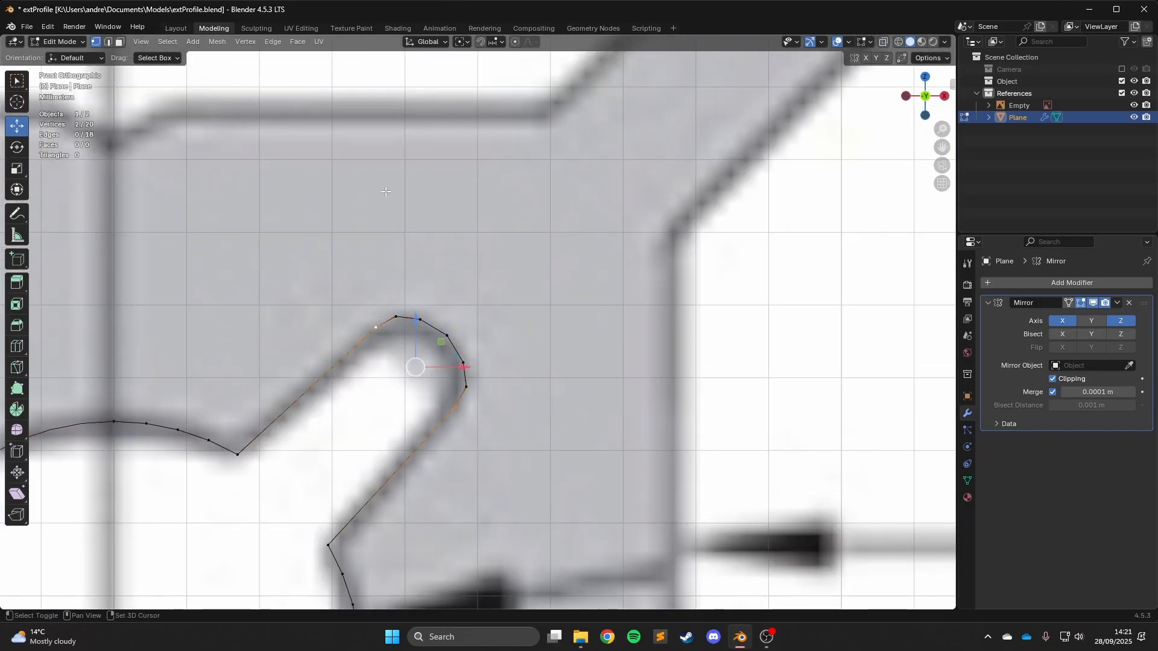
scroll(526, 207, "up", 1)
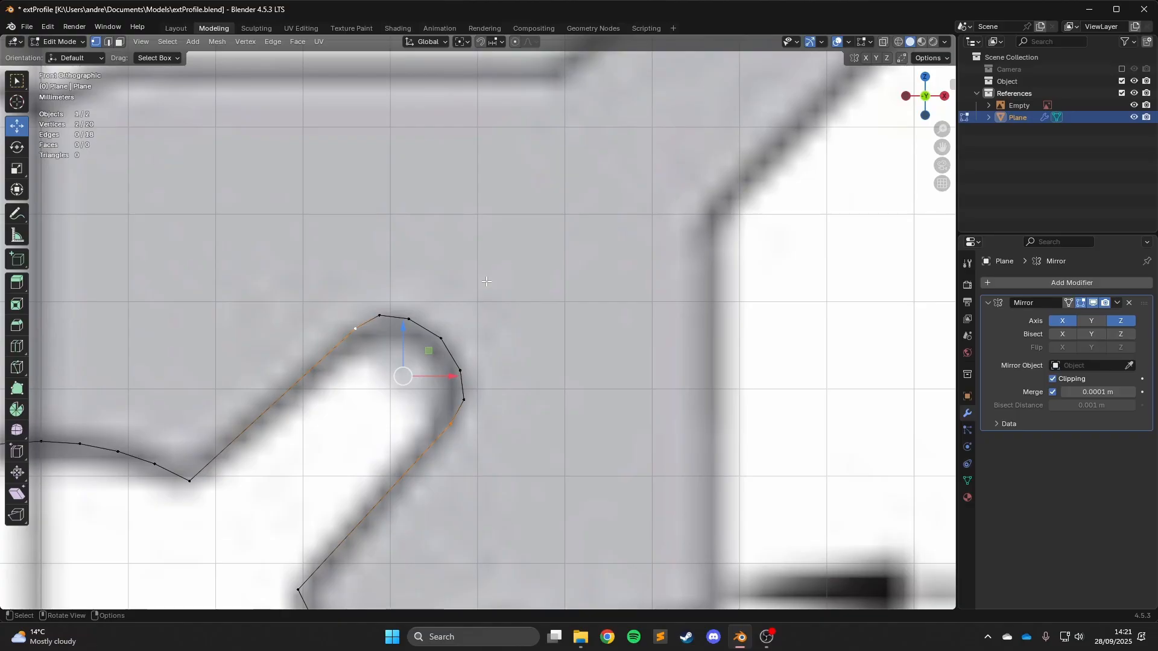
key("g")
key("g")
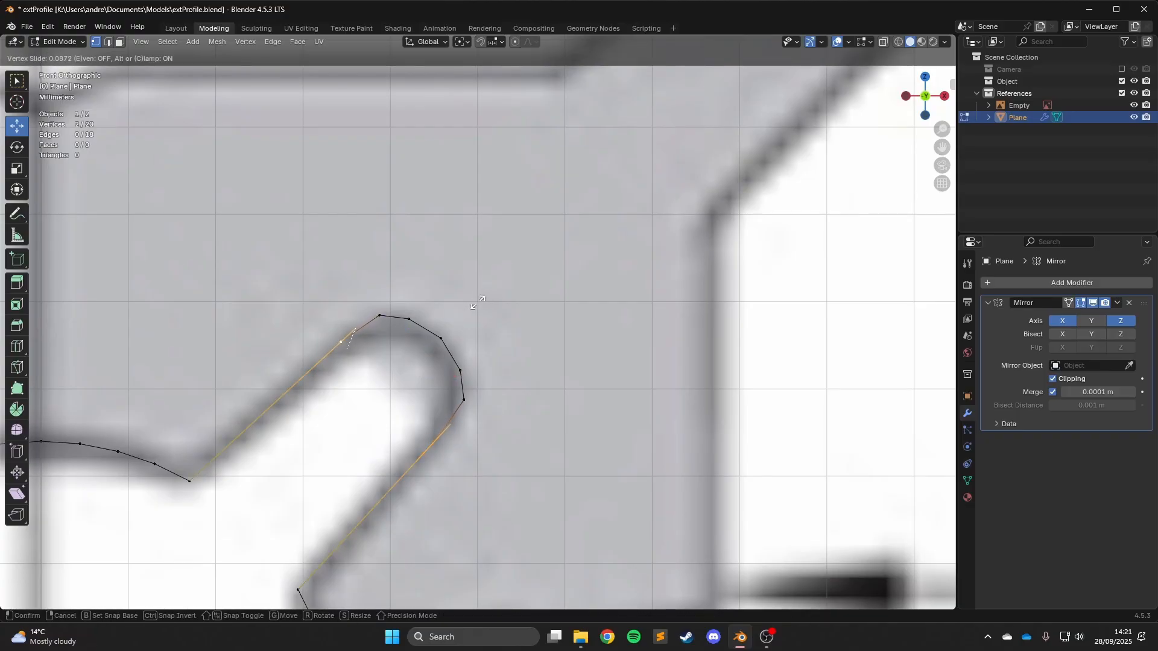
left_click(476, 301)
Set the pivot point to 3D Cursor and scale the two outermost vertices of the rounded slot end by about 0.987.
left_click(379, 315)
left_click(463, 399, "shift")
left_click(460, 42)
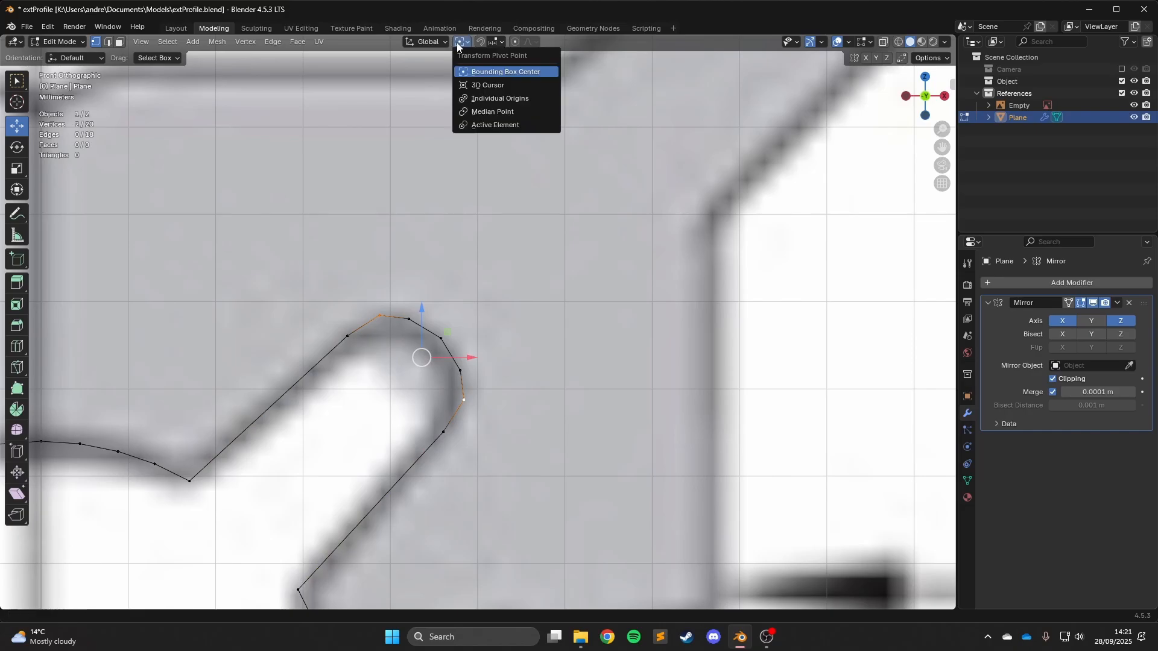
left_click(487, 85)
key("s")
left_click(566, 217)
scroll(483, 271, "up", 3)
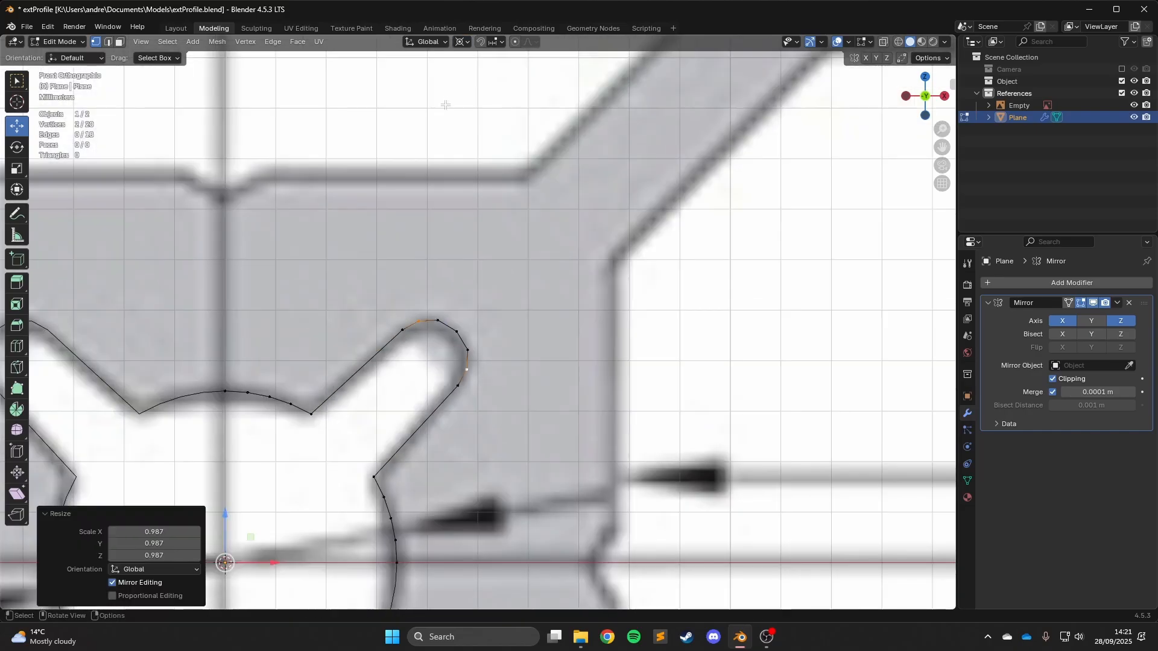
Scale four vertices of the rounded slot end by about 0.99 around the 3D cursor, leaving out the tip vertex.
scroll(452, 314, "down", 3)
left_click(435, 326, "shift")
key("s")
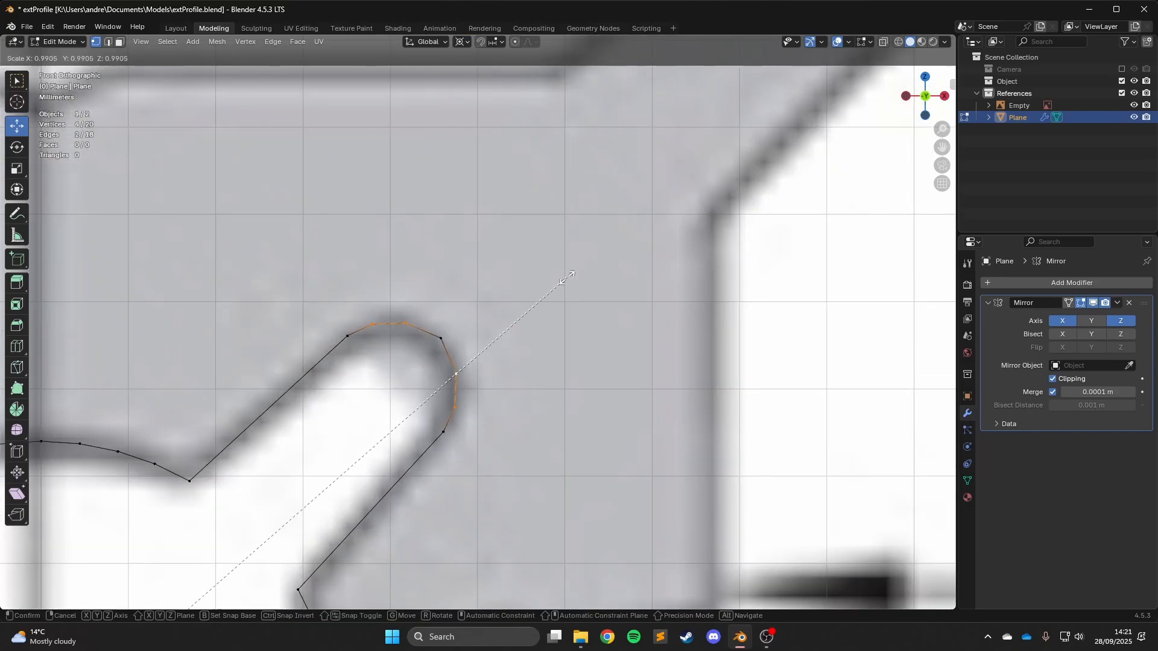
left_click(567, 278)
Scale the two vertices beside the slot tip by about 1.004 around the 3D cursor, and rescale them slightly around the Bounding Box Center.
left_click(409, 326)
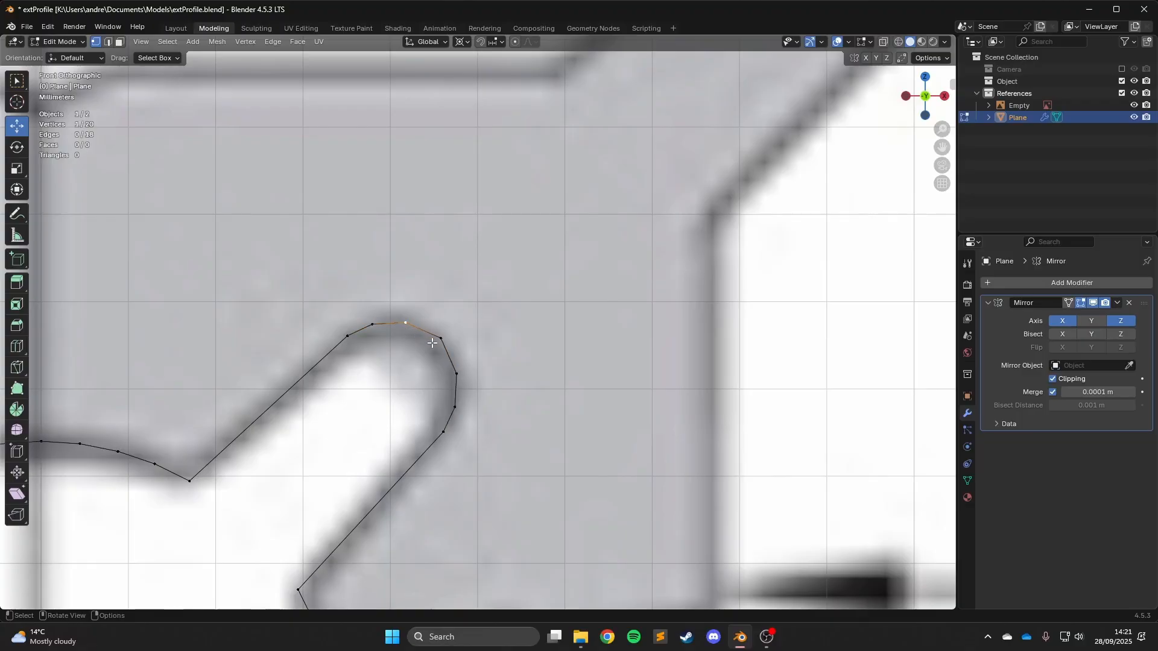
key("s")
left_click(534, 211)
left_click(463, 41)
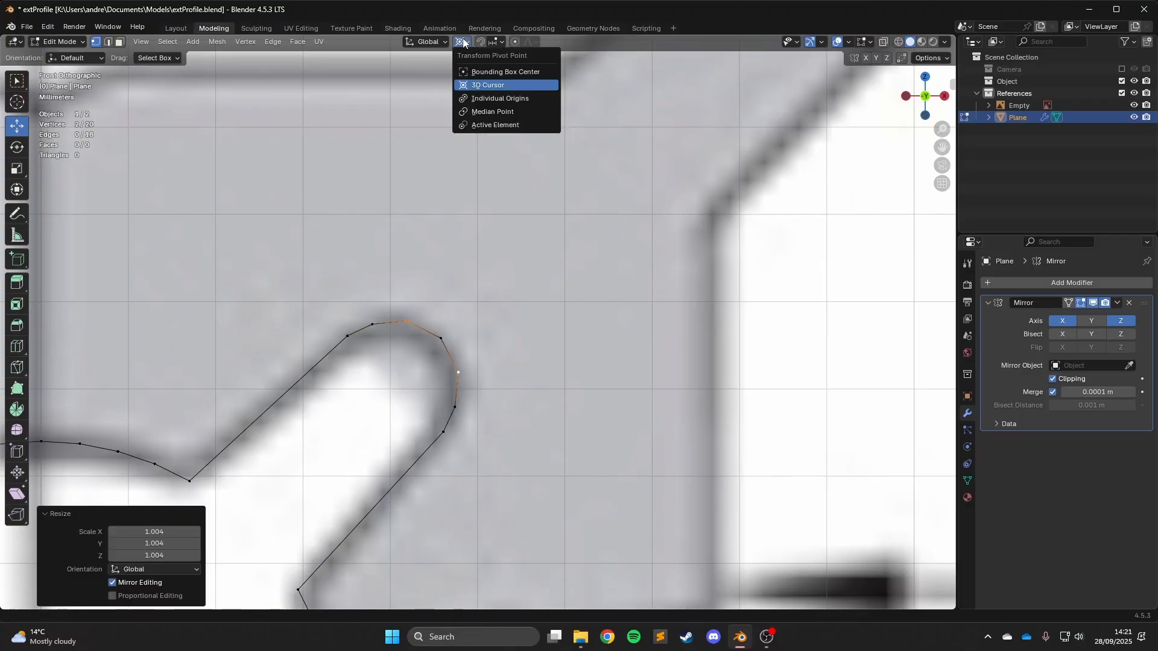
left_click(485, 71)
key("s")
left_click(571, 197)
Examine in Object Mode how the mirrored hole and slot outline follows the reference drawing.
key("Tab")
scroll(444, 292, "down", 7)
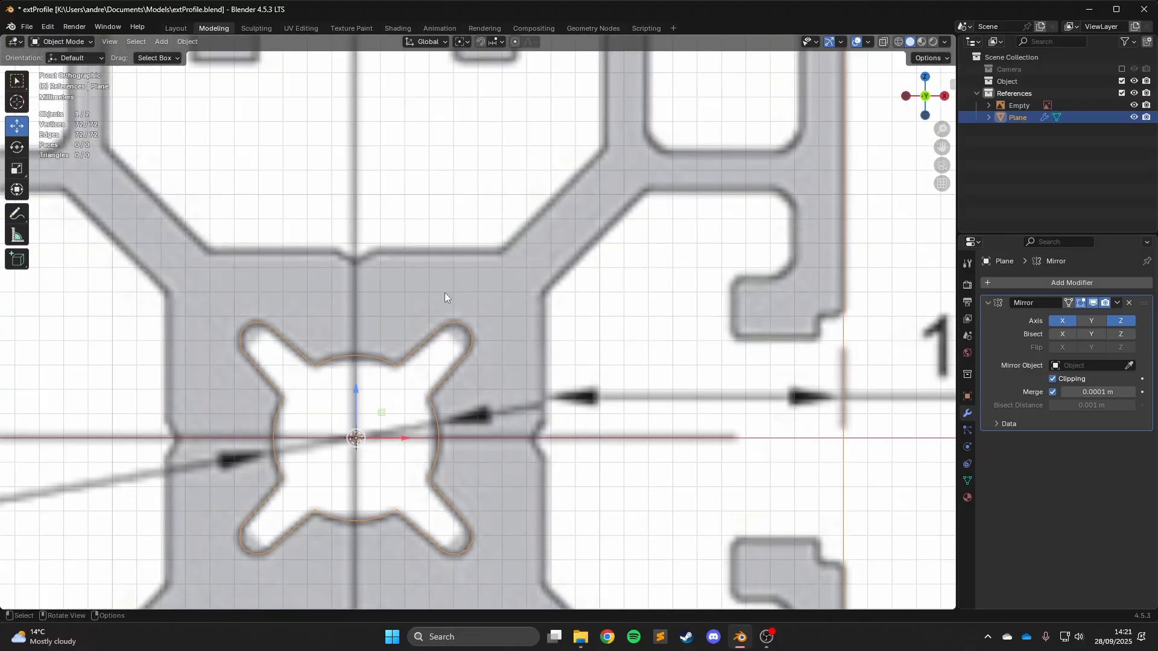
scroll(479, 309, "up", 10)
scroll(479, 309, "down", 4)
middle_click_drag(375, 295, 358, 393)
scroll(477, 313, "down", 3)
scroll(461, 435, "up", 4)
Extrude the central hole's vertex on the horizontal axis out to the wall notch's tip, fine-tuning it by 0.000069 m in X.
key("Tab")
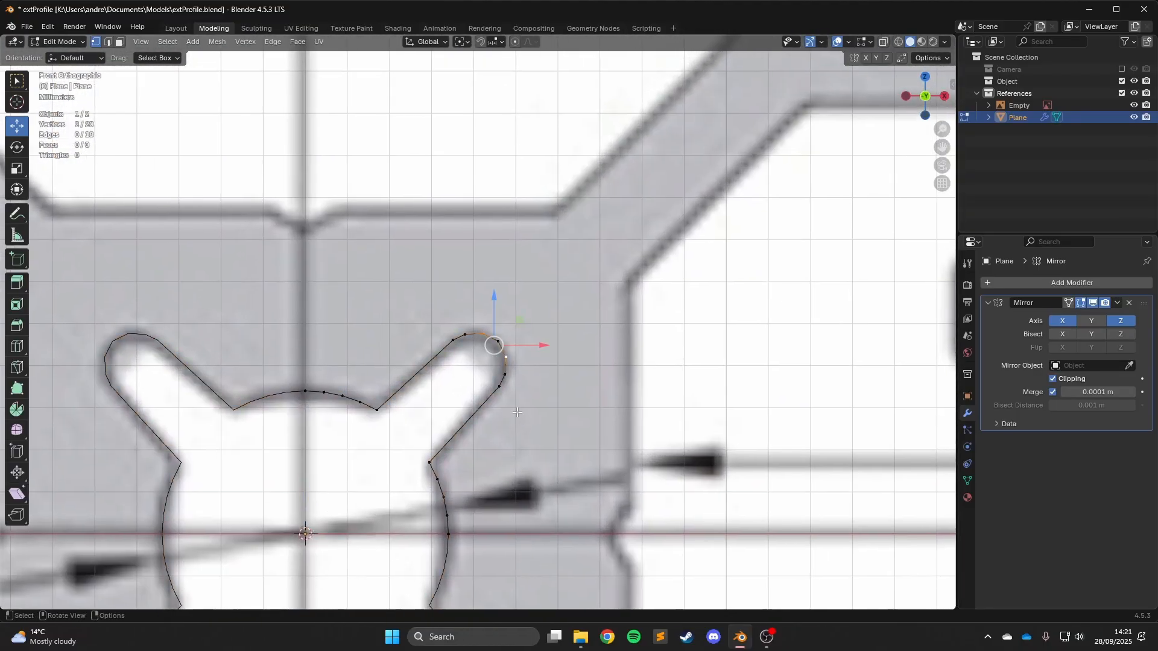
scroll(643, 297, "down", 2)
scroll(522, 498, "up", 4)
left_click(385, 276)
scroll(584, 94, "up", 2)
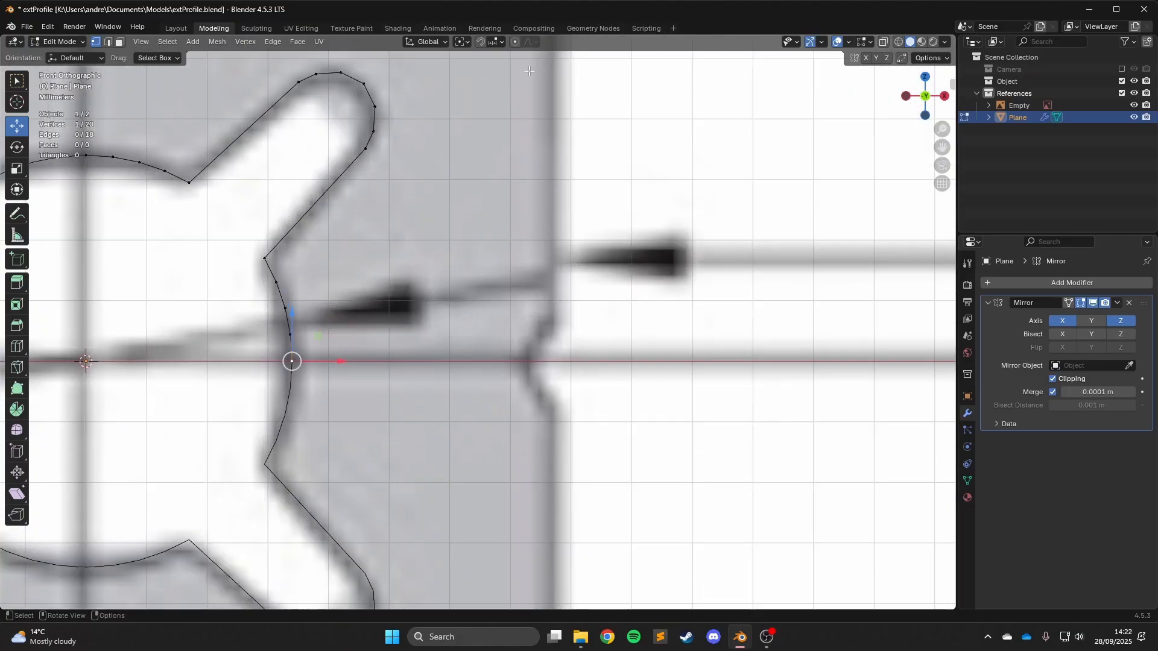
key("e")
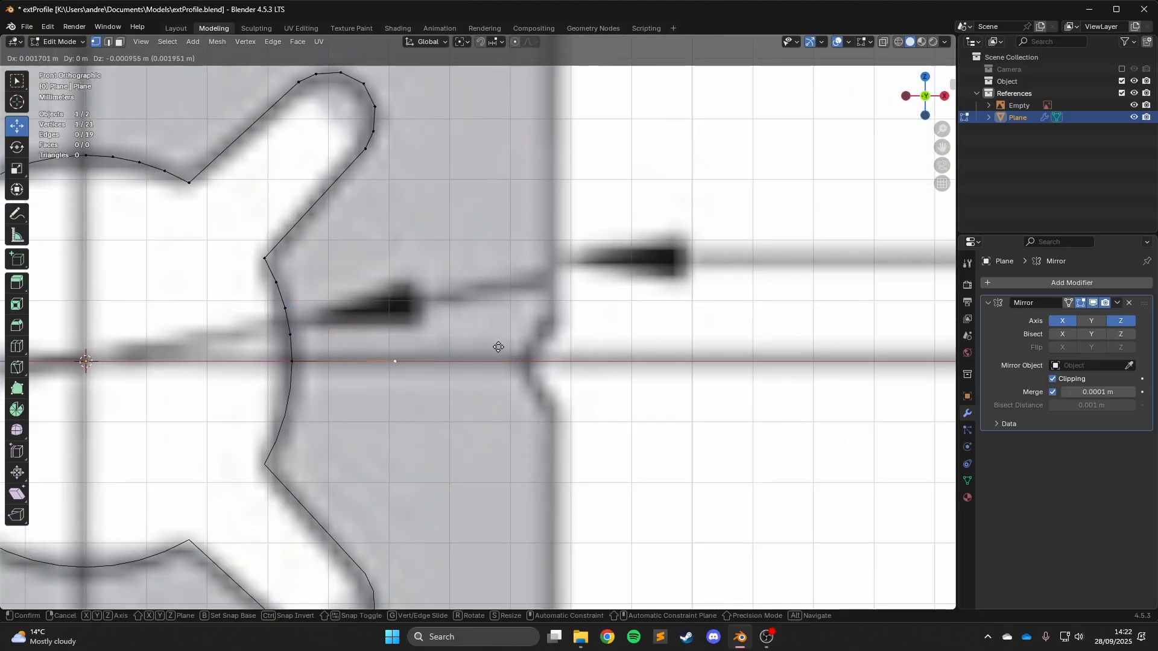
left_click(639, 357)
left_click_drag(519, 329, 520, 356)
scroll(572, 366, "up", 2)
left_click_drag(580, 378, 587, 378)
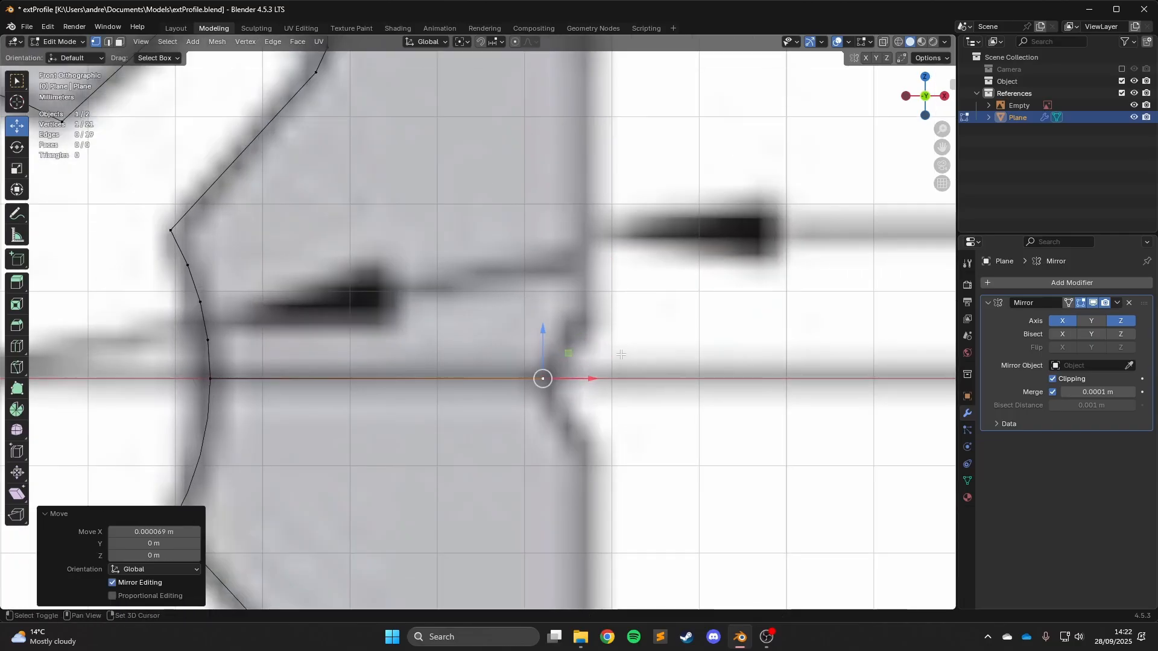
scroll(653, 367, "down", 2)
scroll(652, 367, "up", 3)
scroll(653, 367, "down", 4)
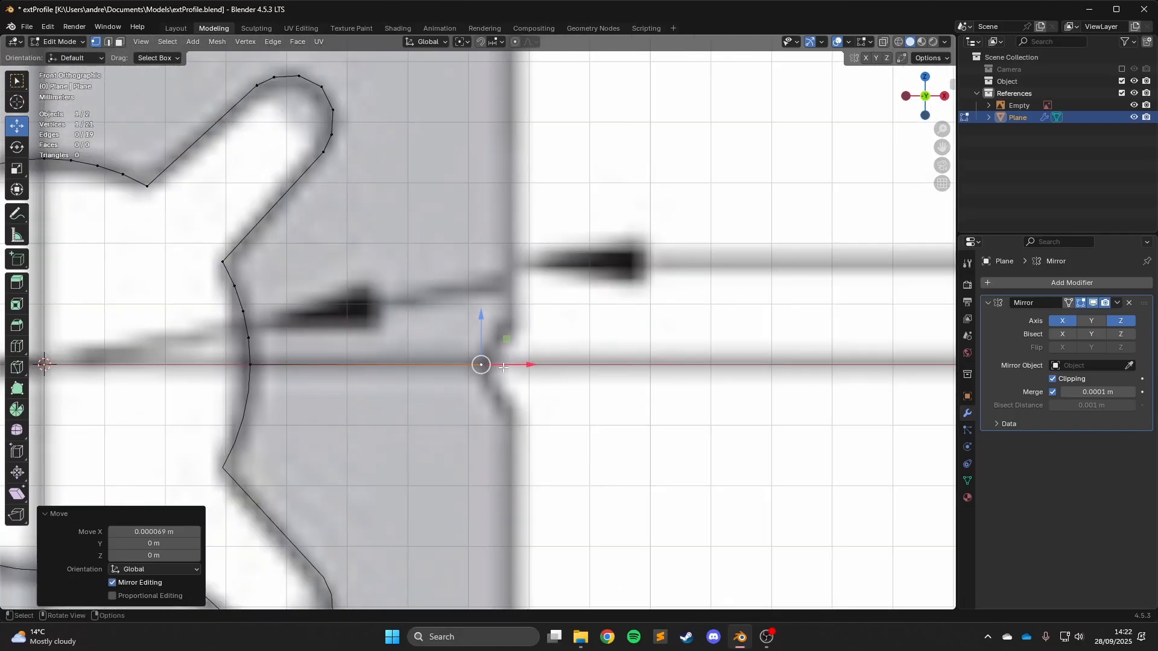
scroll(653, 367, "up", 2)
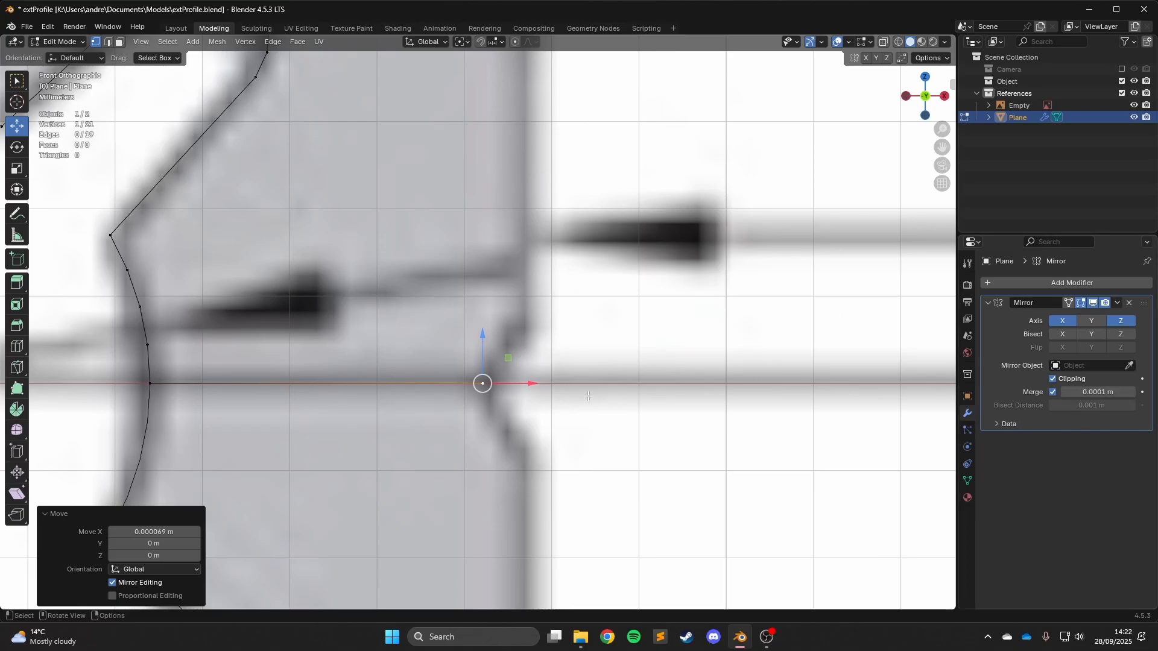
With mirror clipping off, extrude the notch tip vertex by 0.00048 m in X and 0.000508 m in Z, and re-enable clipping.
scroll(460, 489, "up", 5)
scroll(460, 488, "down", 2)
left_click(1052, 379)
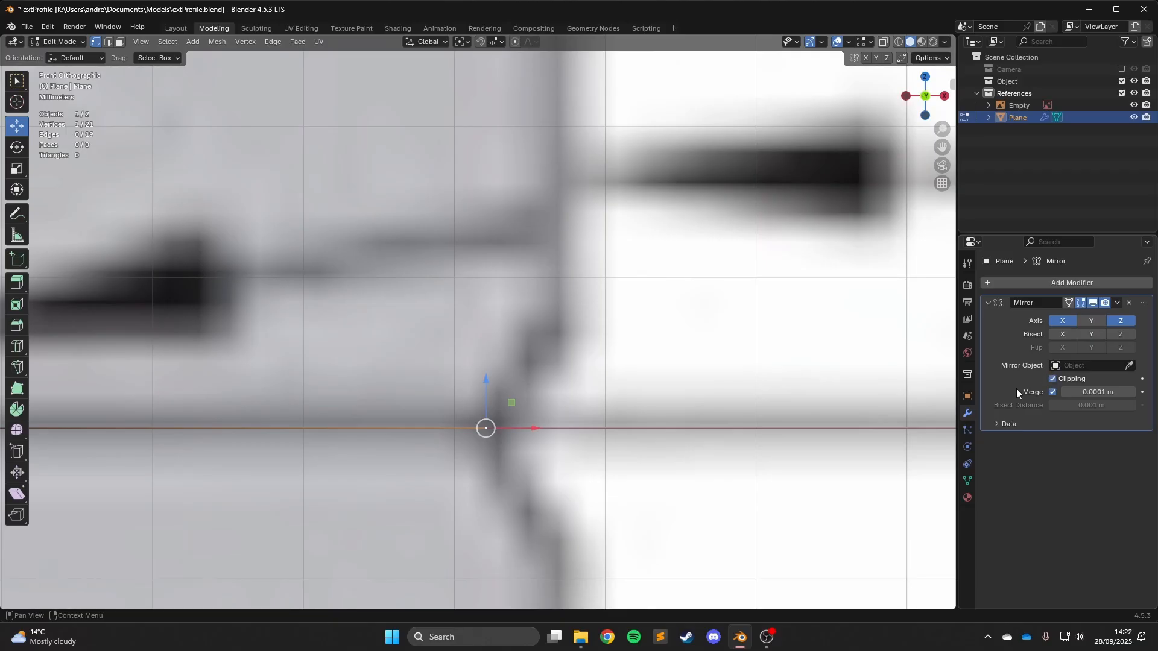
key("e")
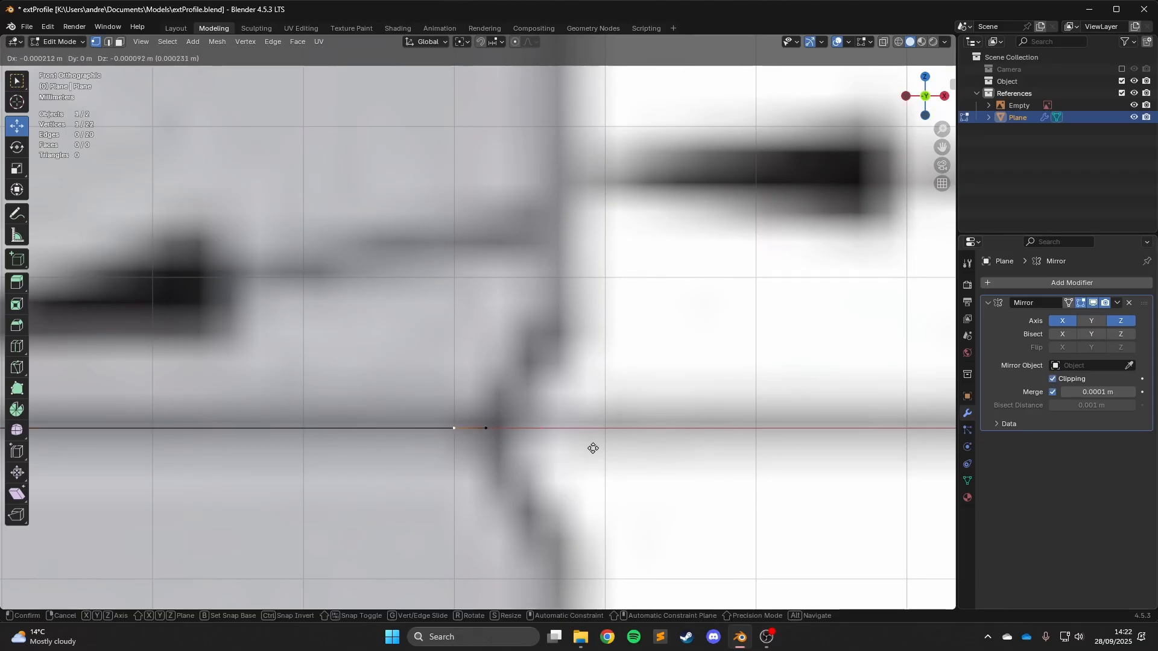
key("Escape")
key("g")
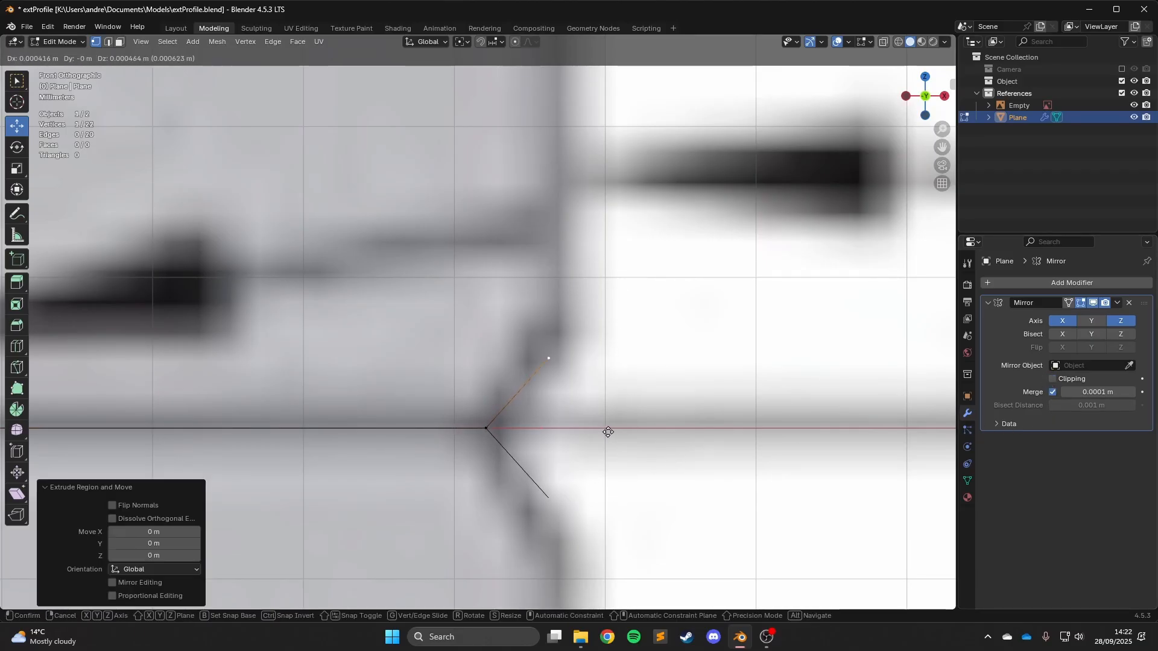
left_click(614, 431)
scroll(615, 428, "down", 3)
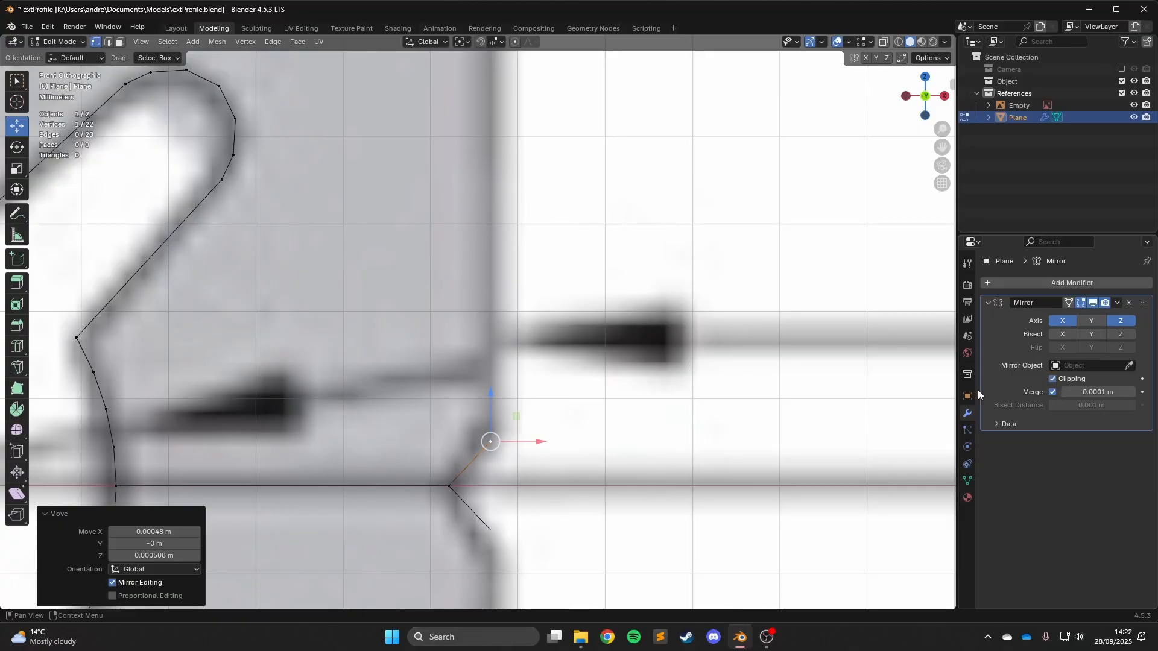
Extrude the notch's upper vertex 0.005363 m along Z up to the corner where the diagonal wall begins.
scroll(419, 349, "down", 5)
key("e")
key("z")
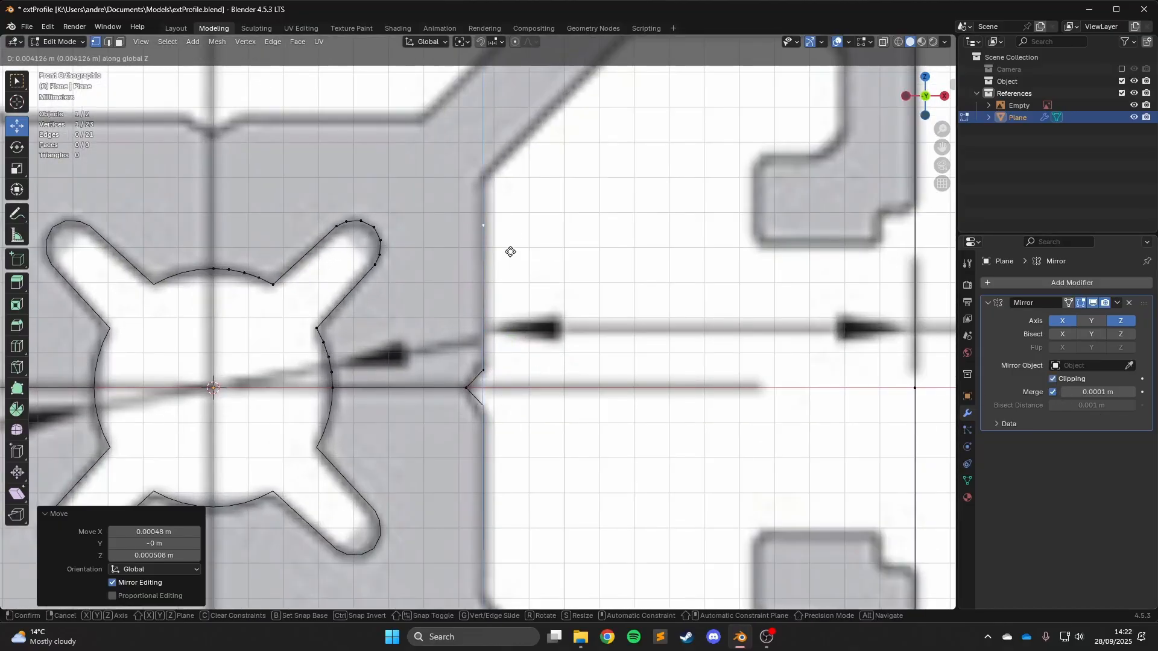
left_click(516, 212)
scroll(516, 212, "down", 5)
scroll(559, 249, "up", 4)
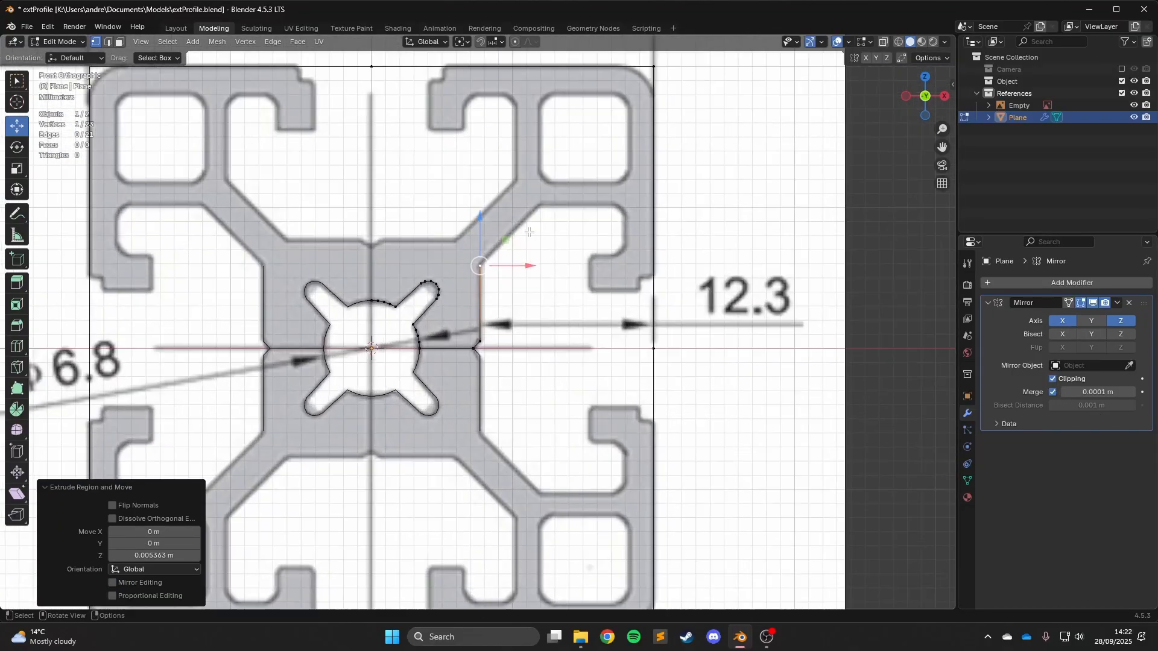
scroll(734, 291, "up", 5)
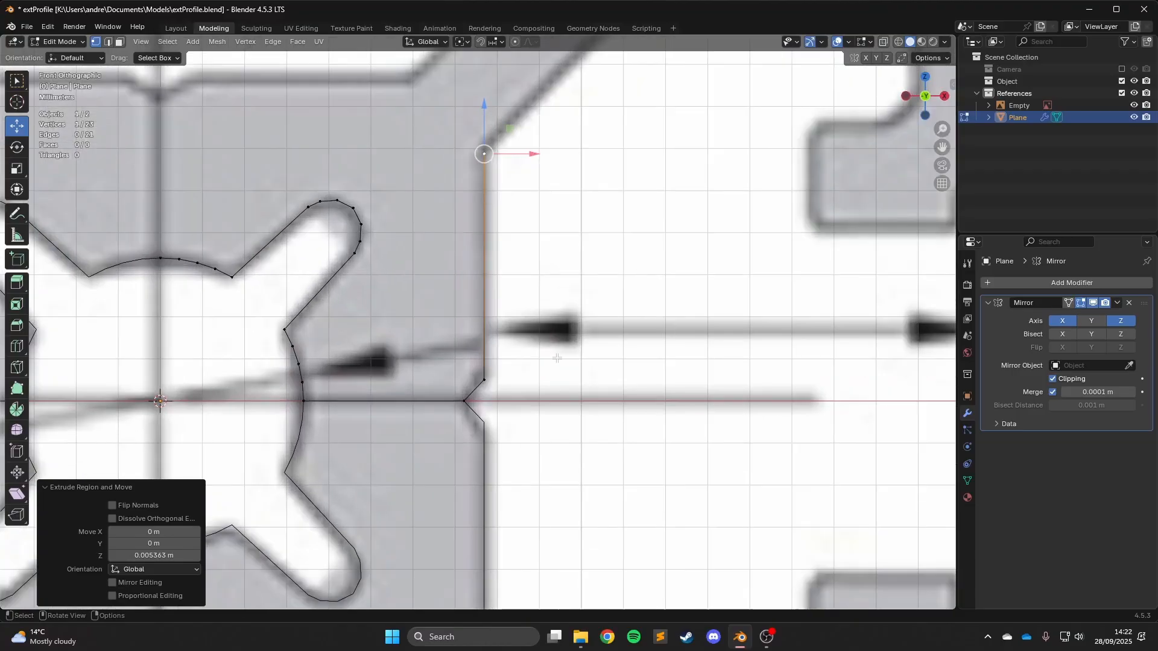
scroll(561, 167, "down", 4)
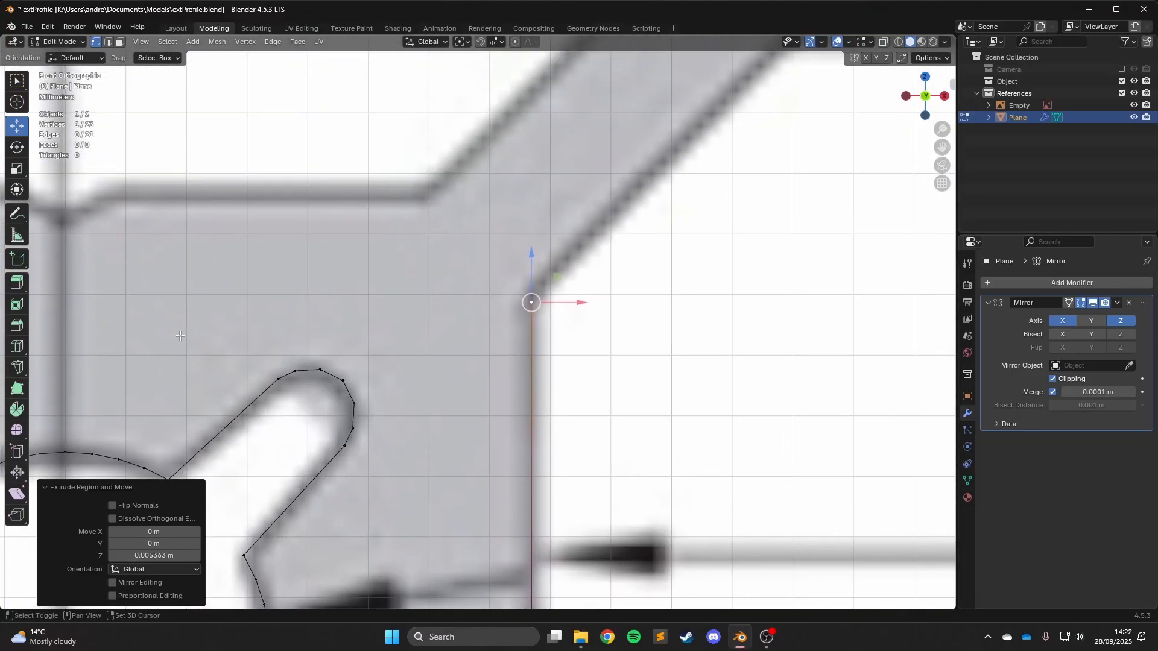
scroll(561, 166, "up", 8)
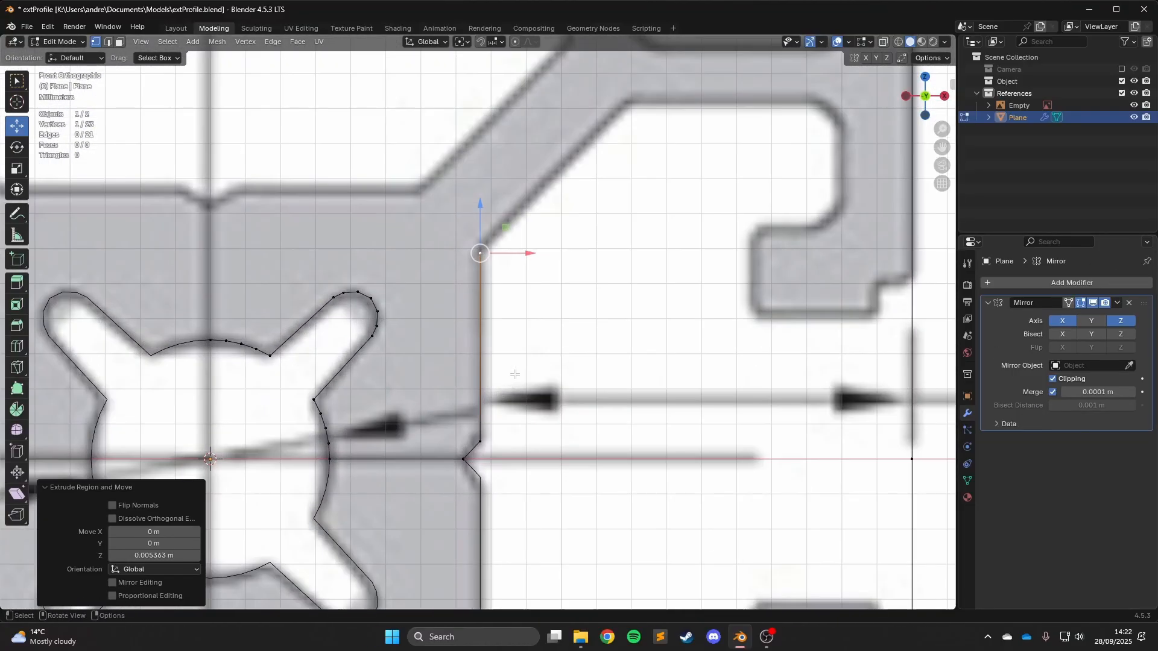
scroll(604, 419, "down", 3)
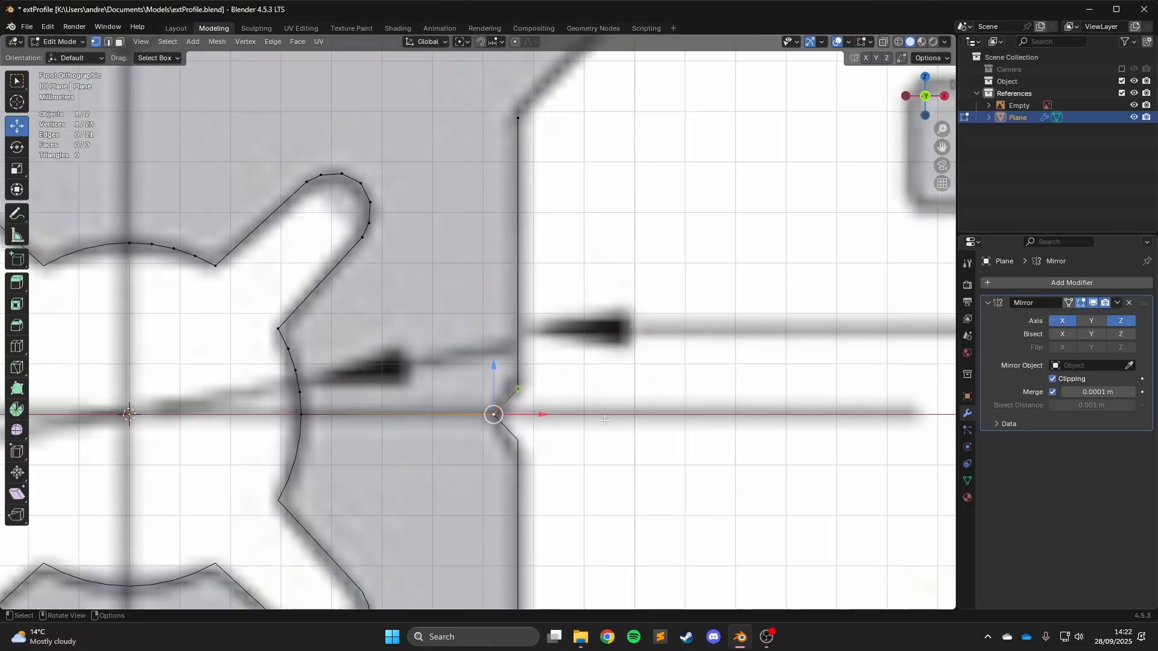
Turn off mirror clipping and move the notch tip vertex by -0.000038 m along Z.
scroll(608, 435, "up", 5)
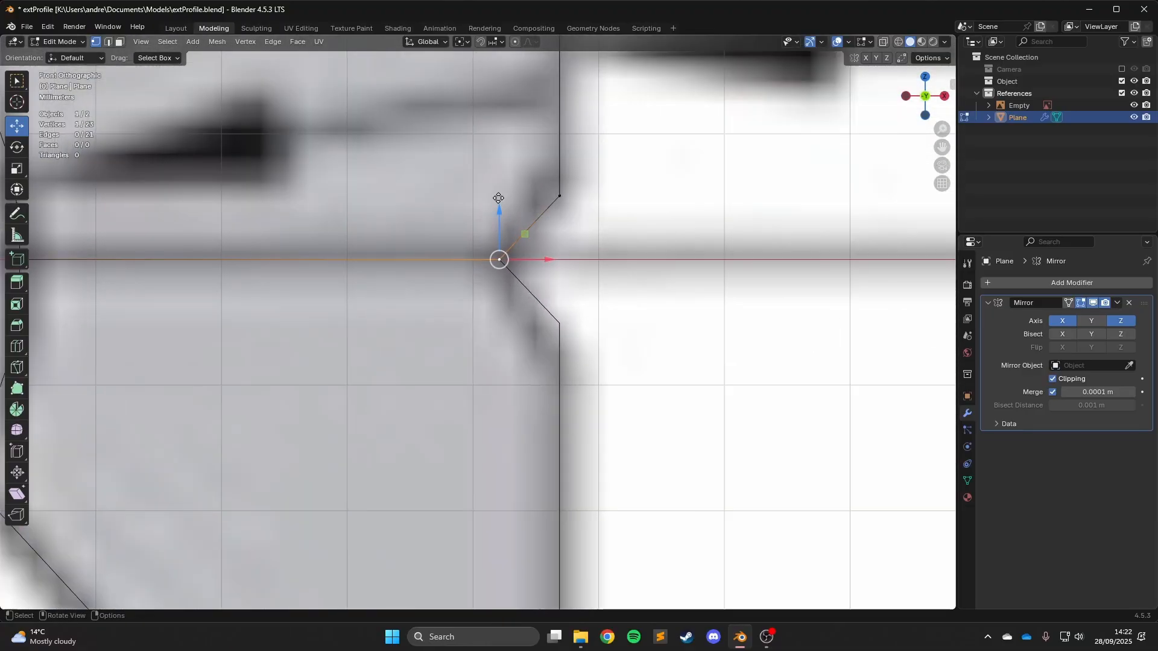
left_click_drag(498, 198, 498, 229)
scroll(483, 266, "up", 6)
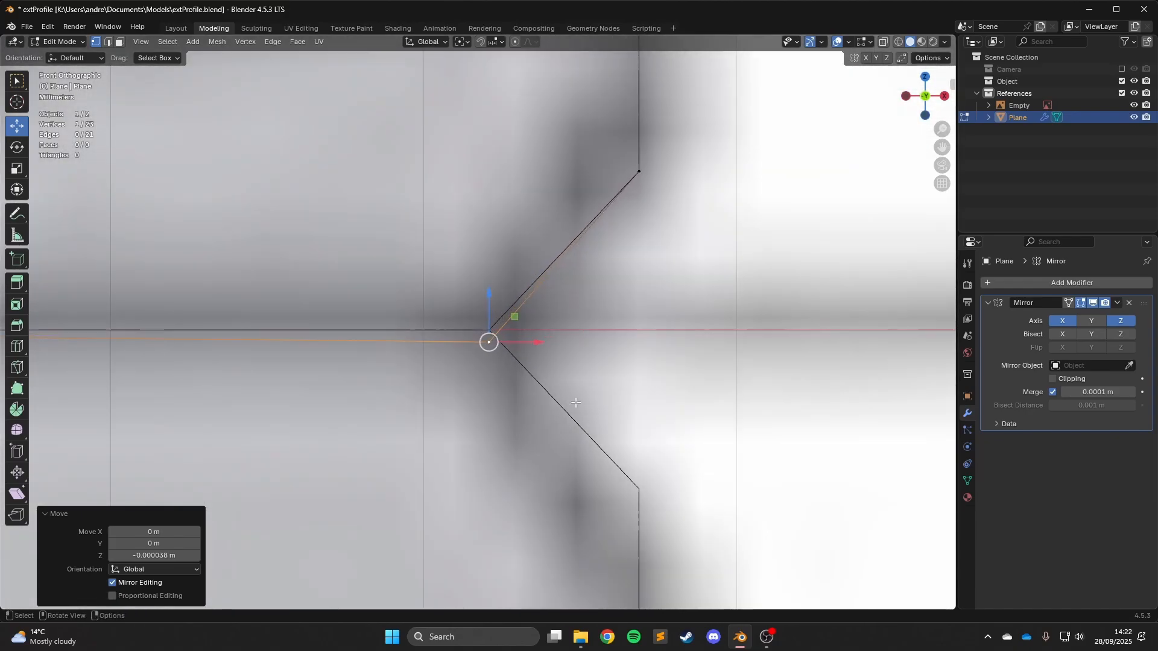
scroll(495, 280, "down", 8)
left_click(512, 277)
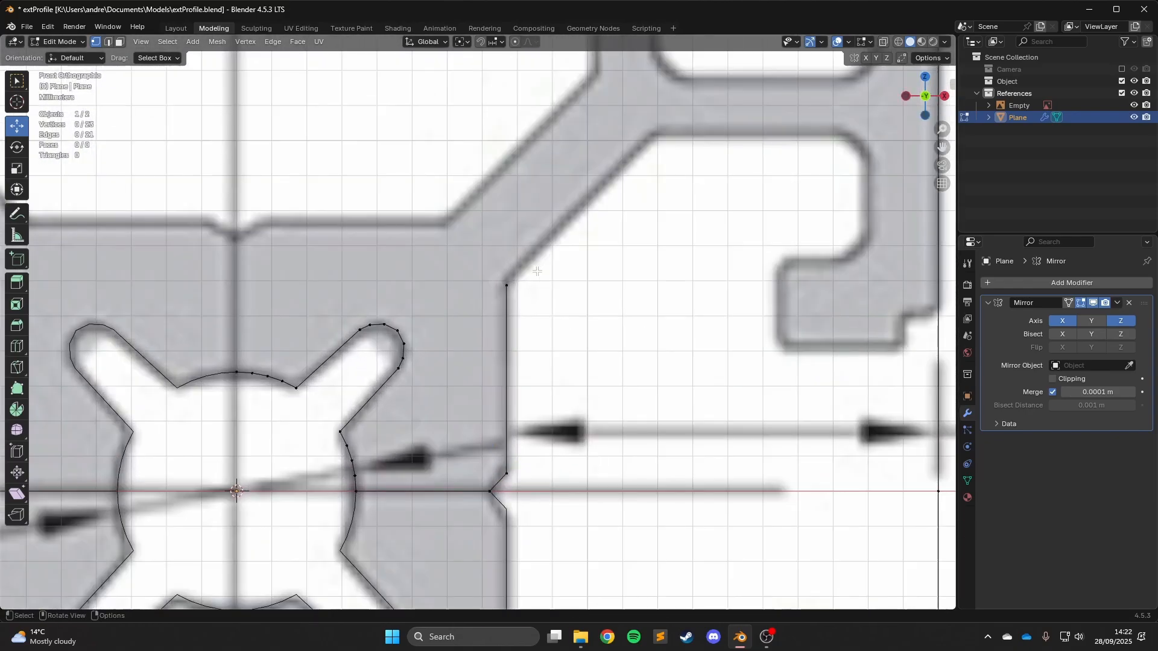
Select the vertex where the diagonal wall begins and examine the reference drawing around it.
left_click(513, 280)
scroll(525, 289, "down", 3)
scroll(525, 301, "up", 2)
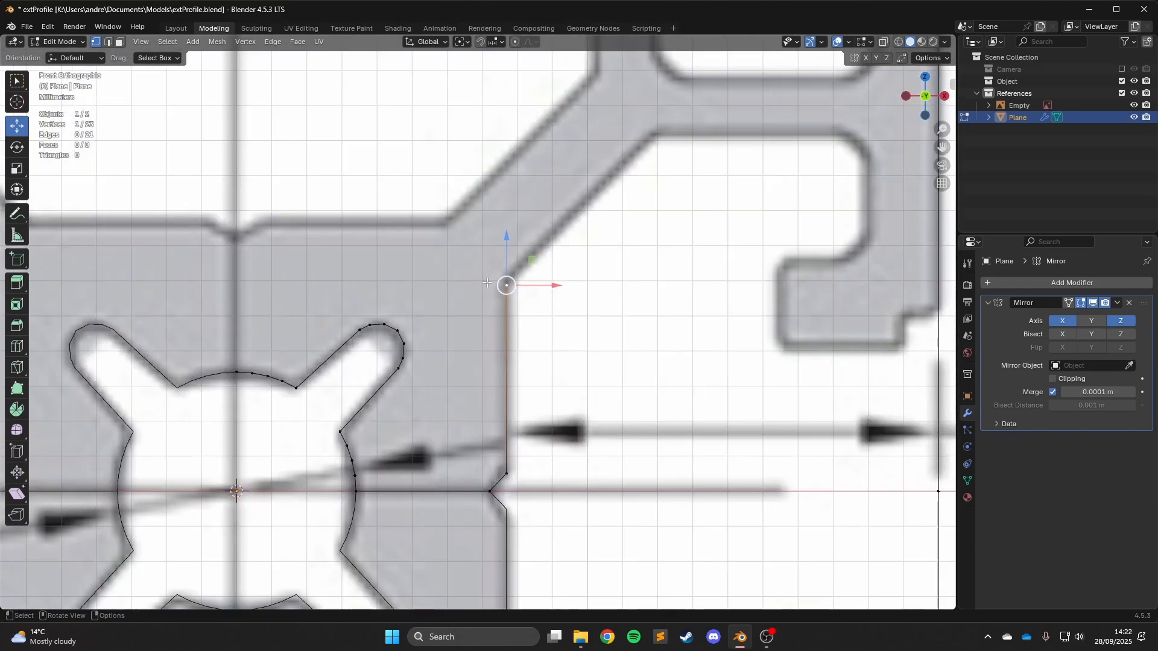
scroll(537, 350, "down", 2)
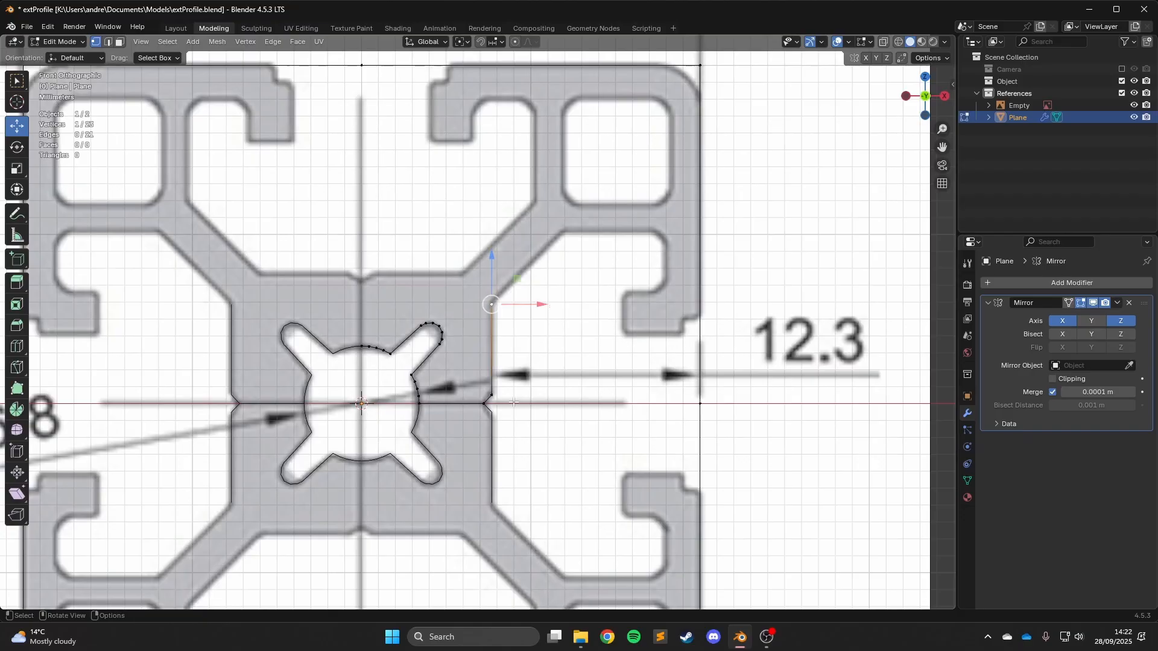
scroll(514, 402, "up", 2)
scroll(520, 289, "down", 2)
scroll(519, 258, "up", 2)
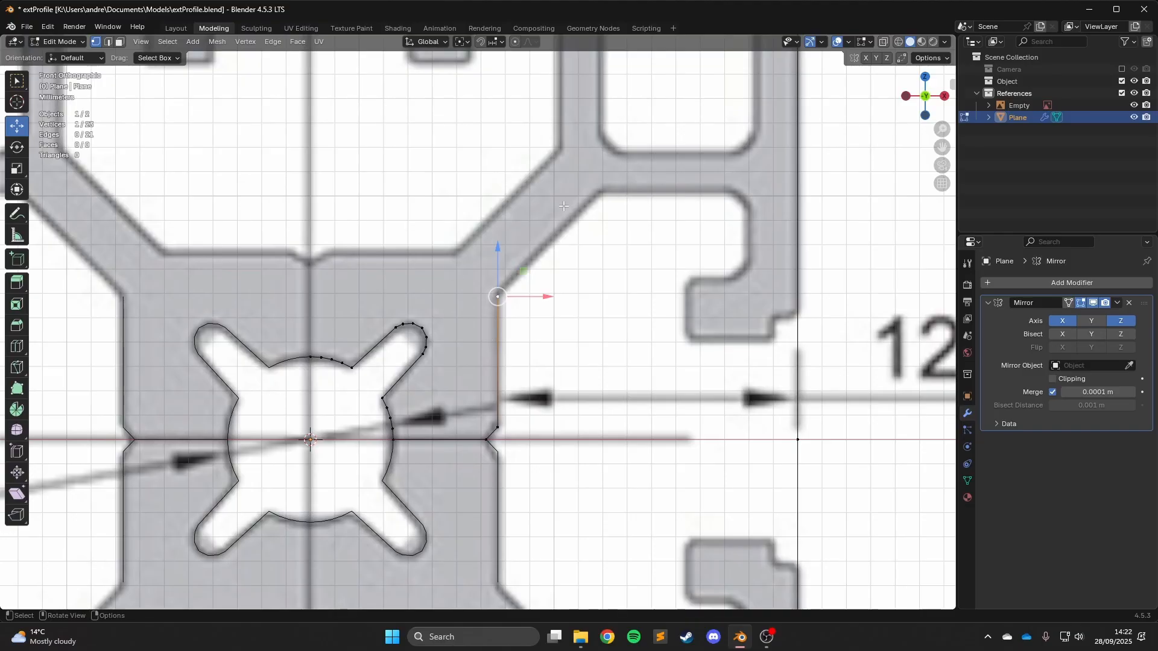
middle_click_drag(521, 439, 514, 507, "shift")
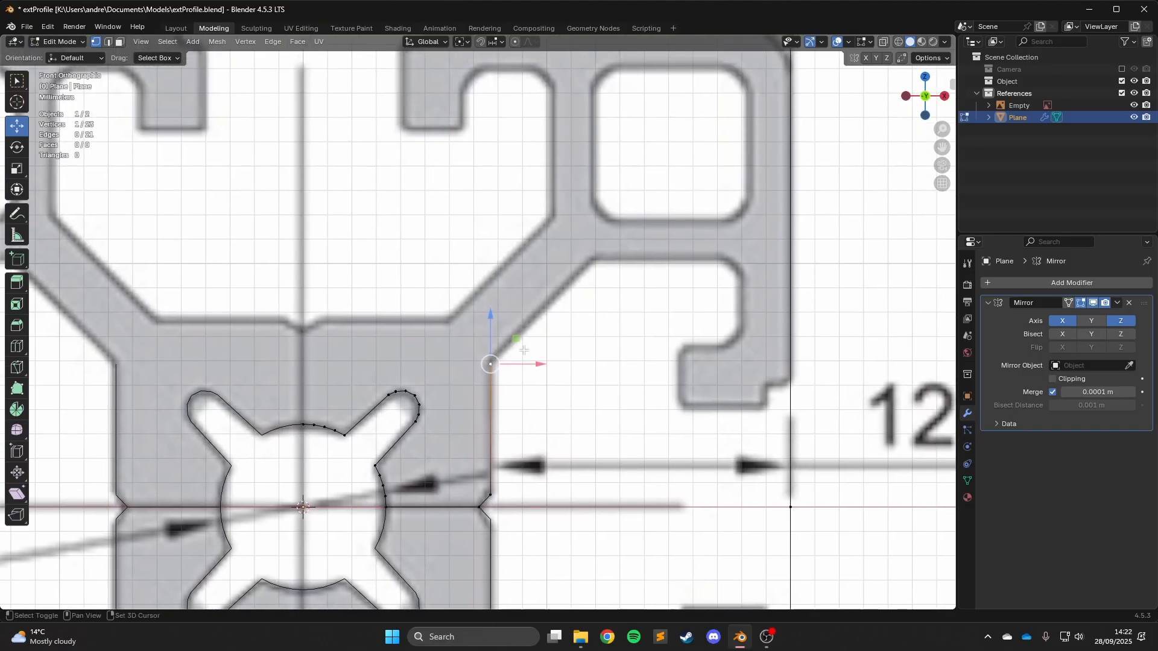
scroll(514, 507, "up", 1)
scroll(661, 129, "down", 2)
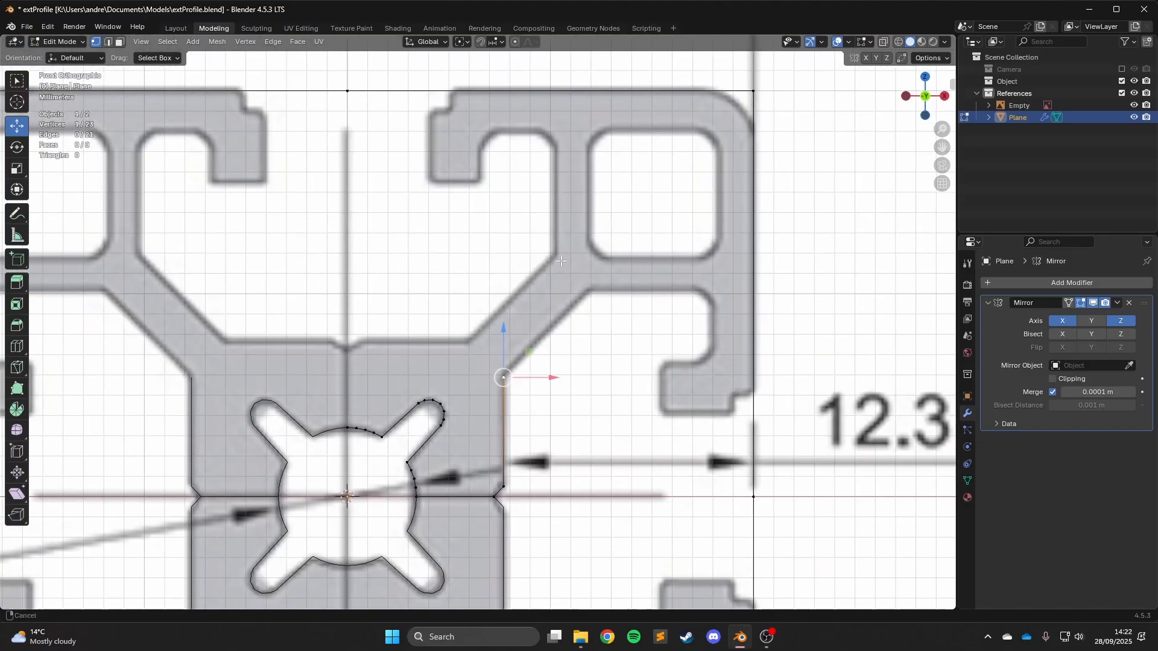
scroll(469, 445, "up", 1)
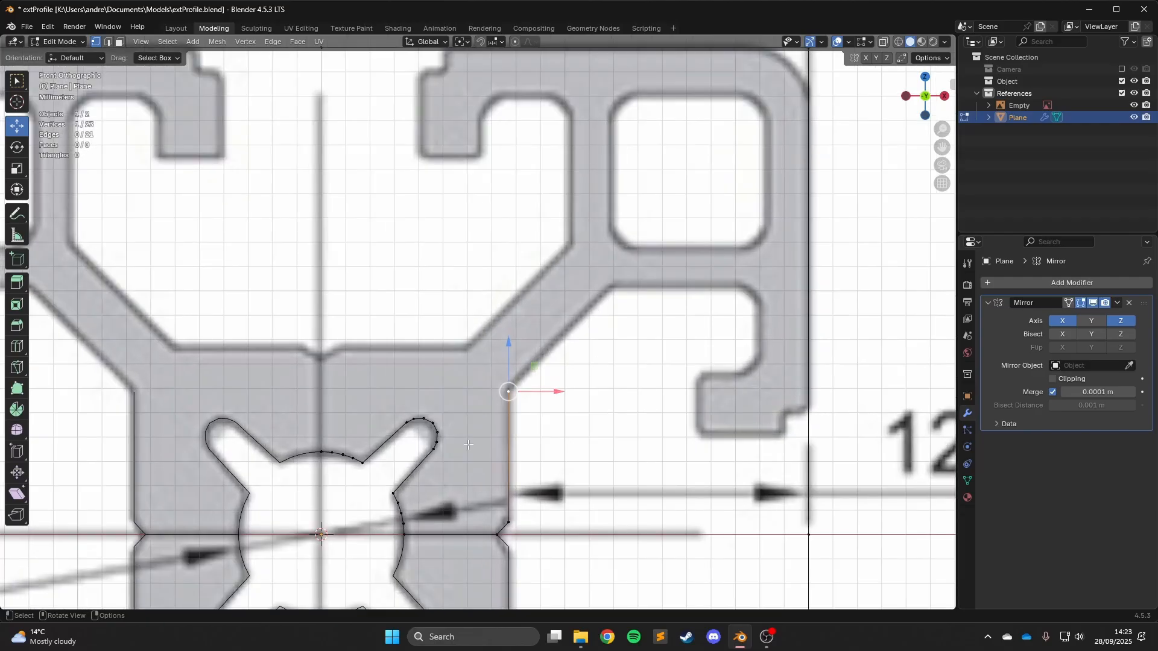
scroll(518, 531, "up", 1)
middle_click_drag(551, 495, 563, 414, "shift")
scroll(645, 414, "up", 1)
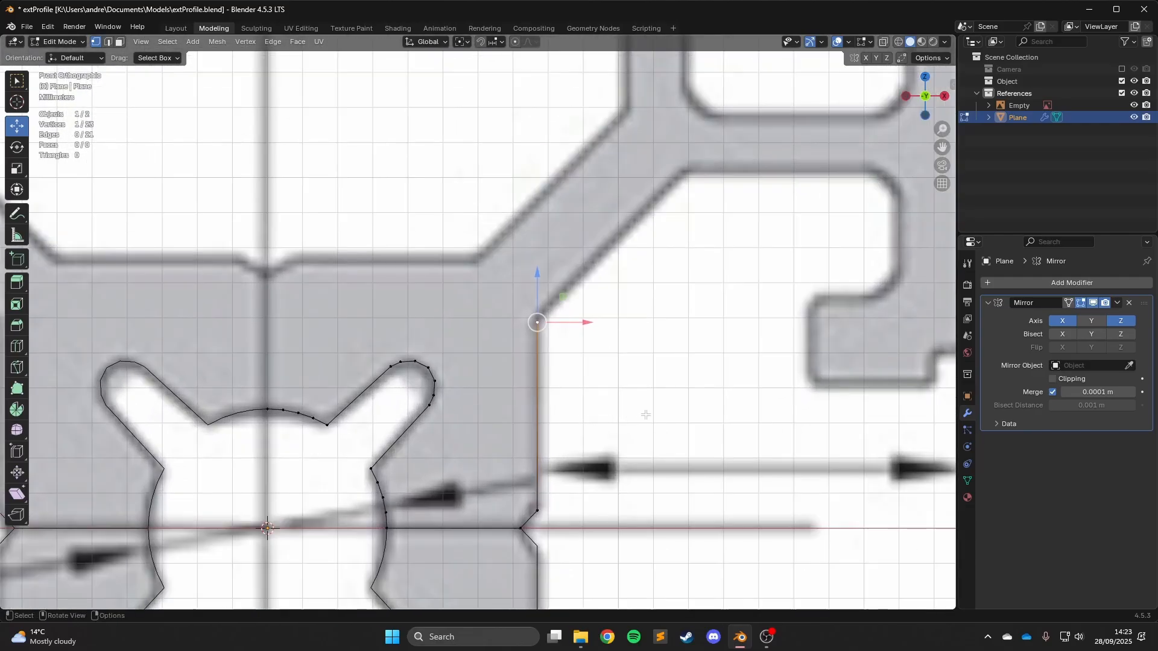
scroll(646, 410, "up", 1)
middle_click_drag(630, 351, 509, 419, "shift")
scroll(508, 419, "down", 5)
middle_click_drag(252, 115, 304, 49, "shift")
scroll(303, 49, "up", 3)
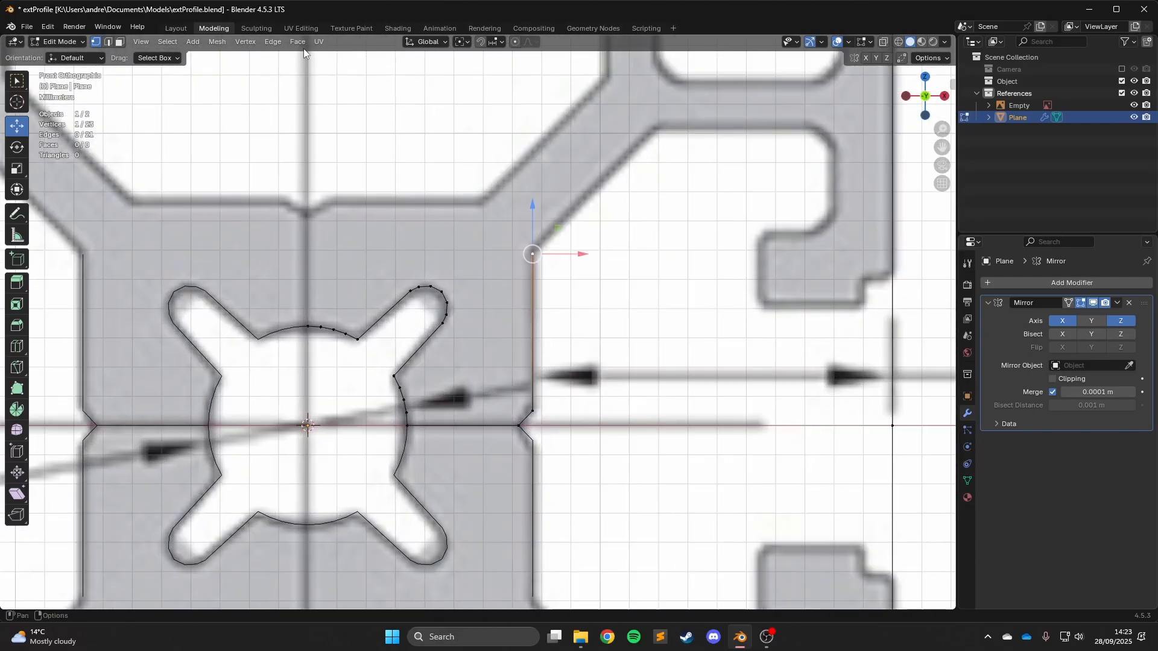
Move the selected corner vertex 0.000172 m along Z to align it with the diagonal wall's start.
scroll(458, 229, "down", 1)
middle_click_drag(518, 226, 451, 355, "shift")
scroll(451, 354, "up", 3)
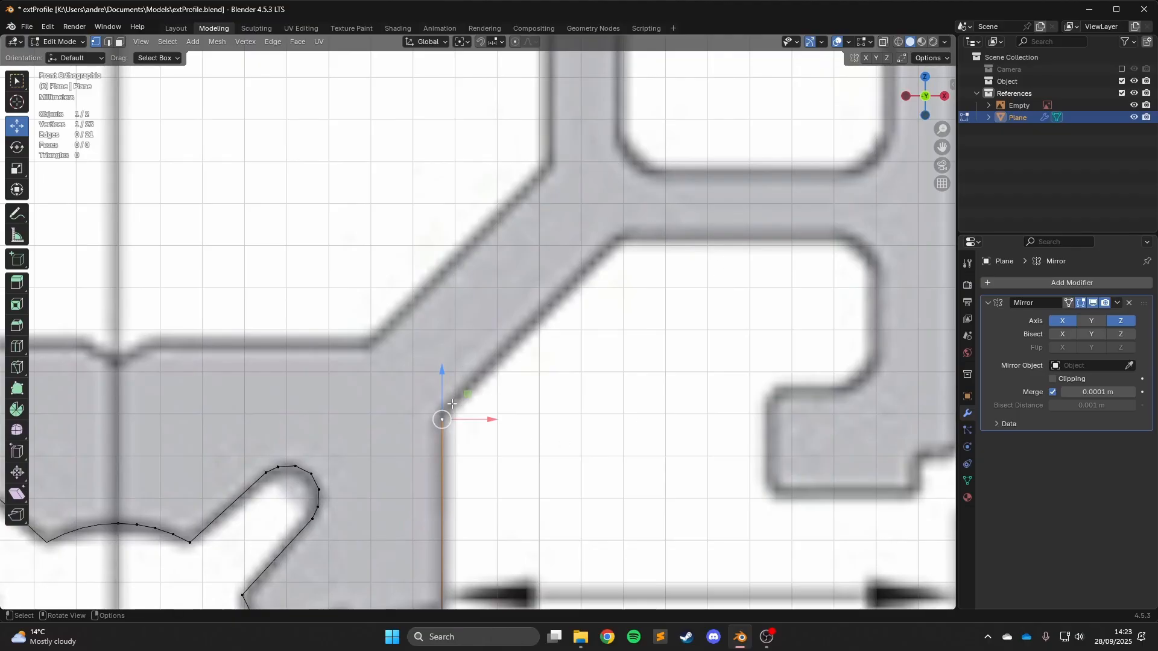
left_click_drag(442, 382, 442, 374)
middle_click_drag(442, 374, 435, 342, "shift")
scroll(434, 342, "up", 1)
left_click(435, 341)
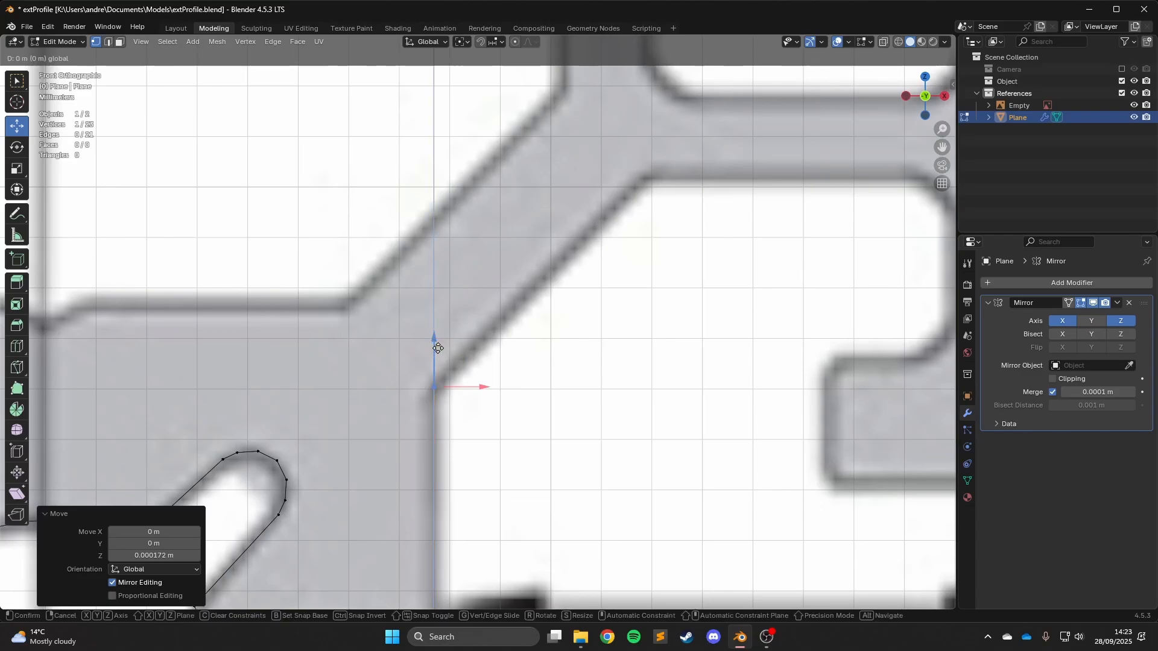
Extrude the corner vertex along the diagonal wall just past its end, with X and Z offsets both 0.004692 m.
key("e")
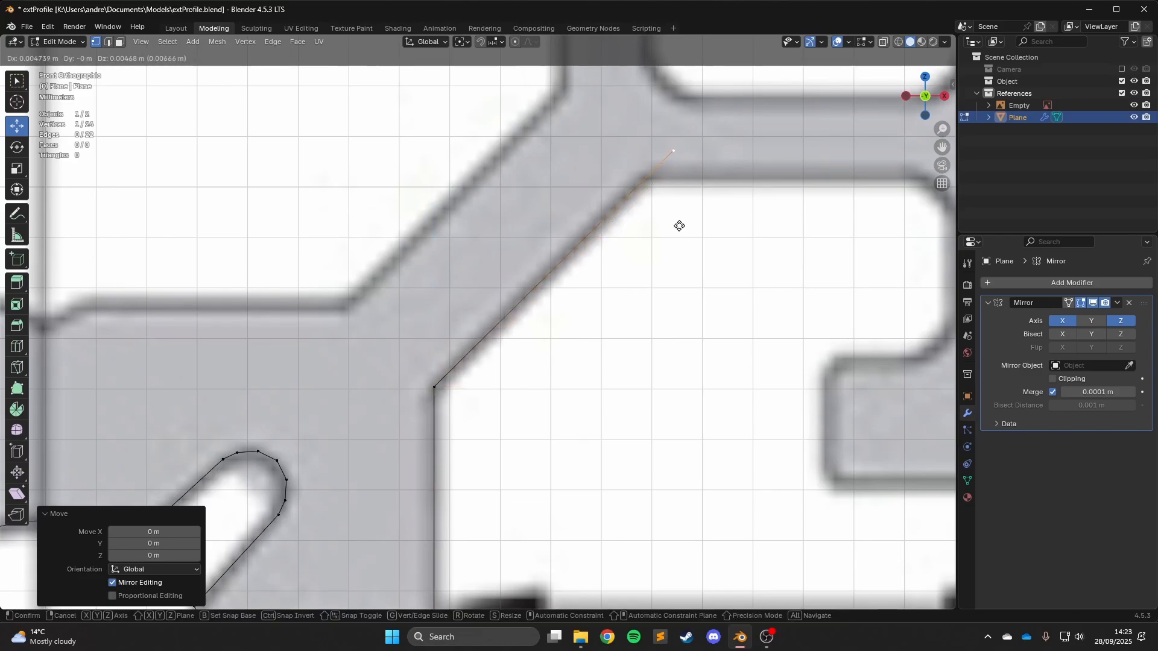
left_click(680, 224)
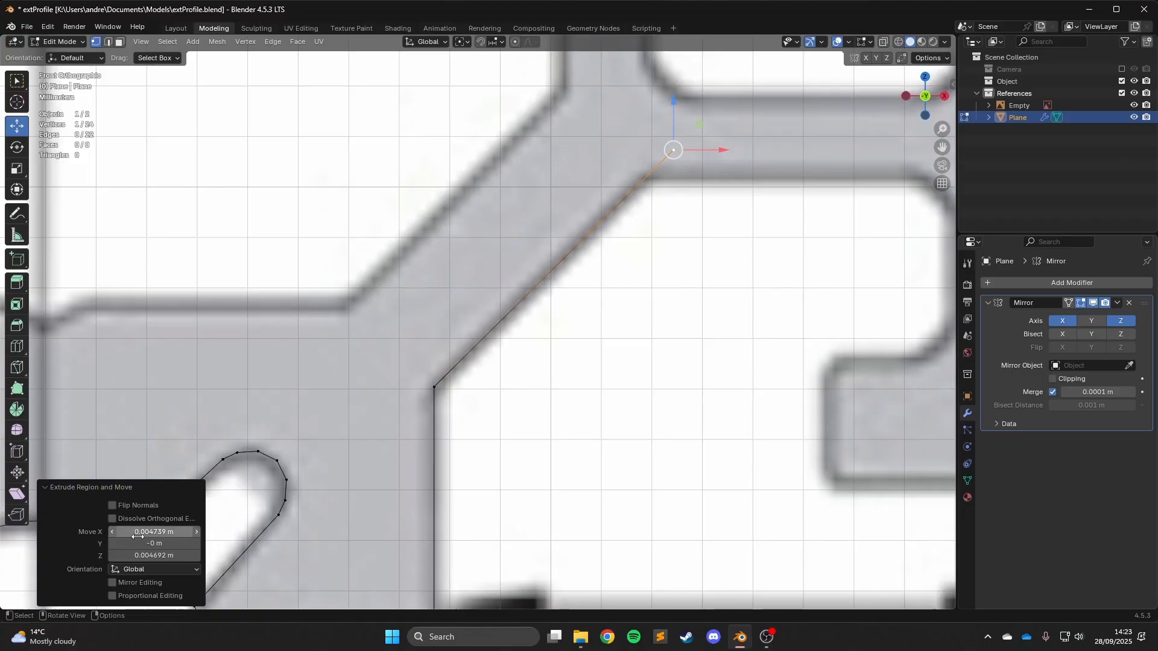
left_click(160, 554)
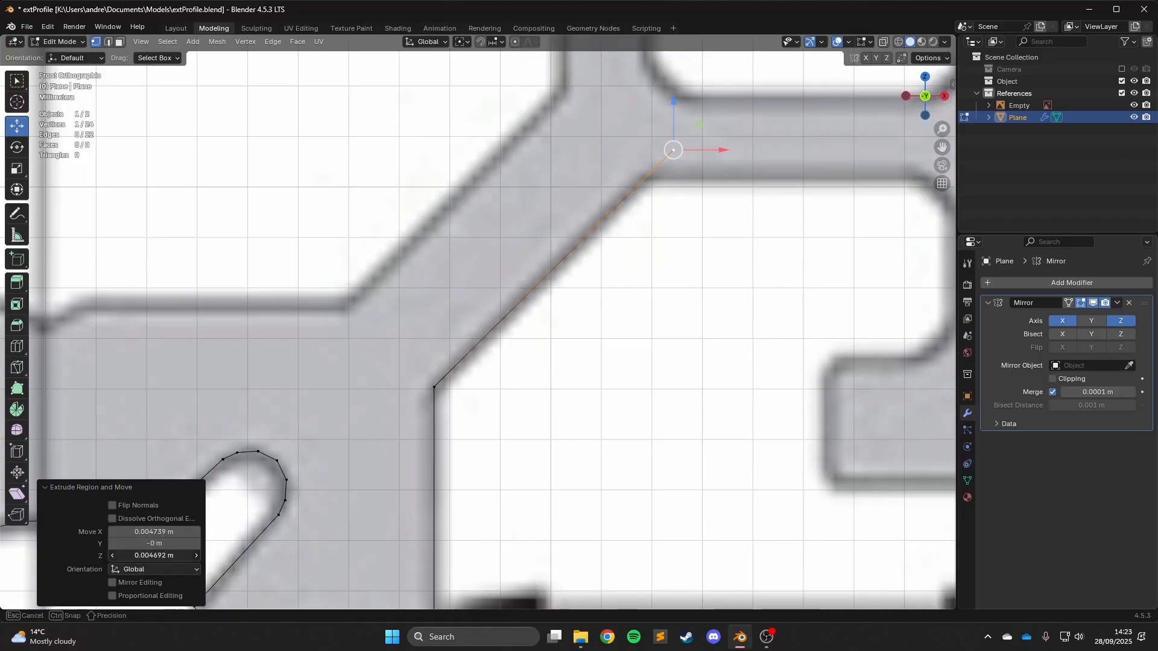
key("ctrl+c")
key("Return")
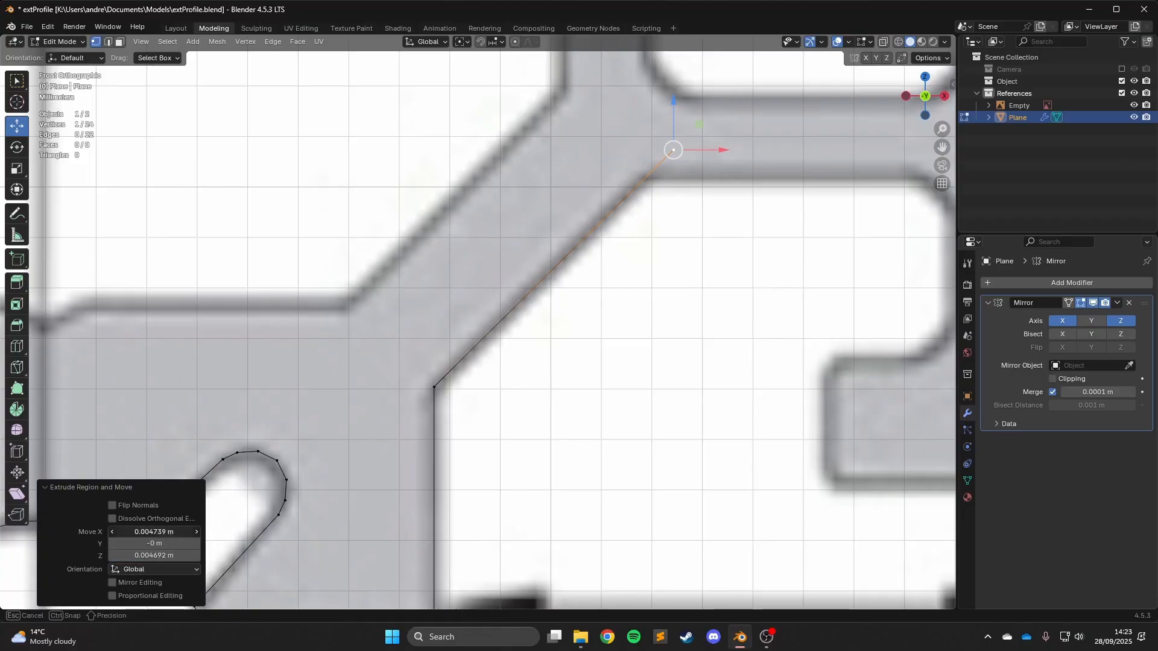
key("ctrl+v")
Slide the new vertex back along its edge by a factor of 0.117 to the corner with the horizontal wall.
scroll(823, 93, "up", 2)
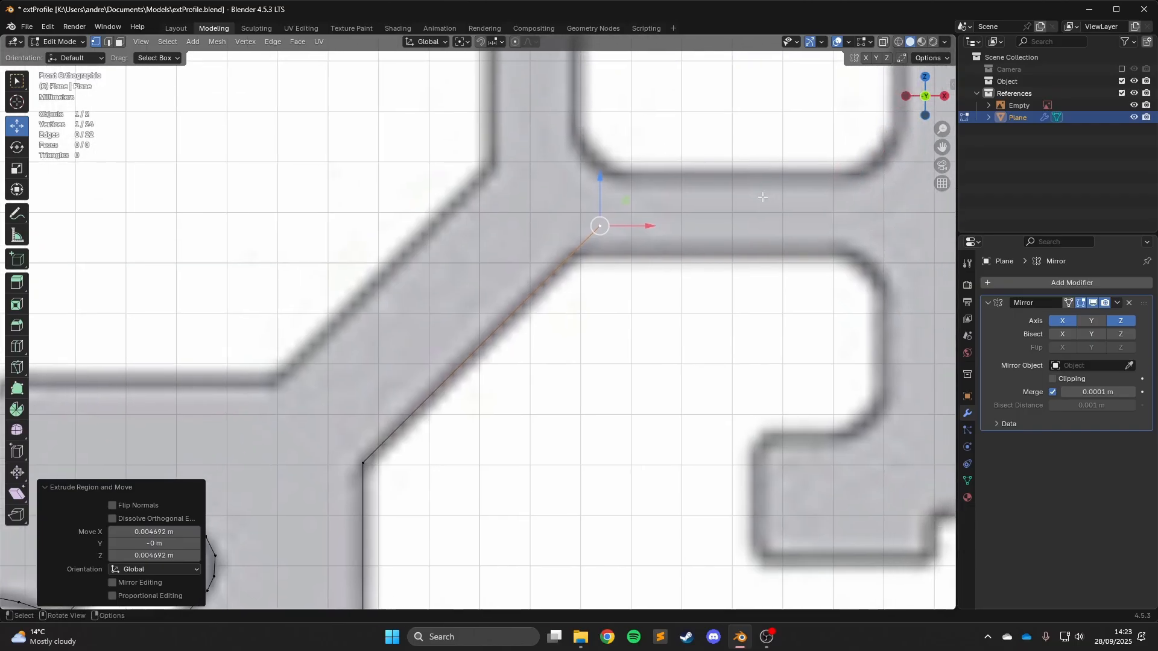
key("shift+v")
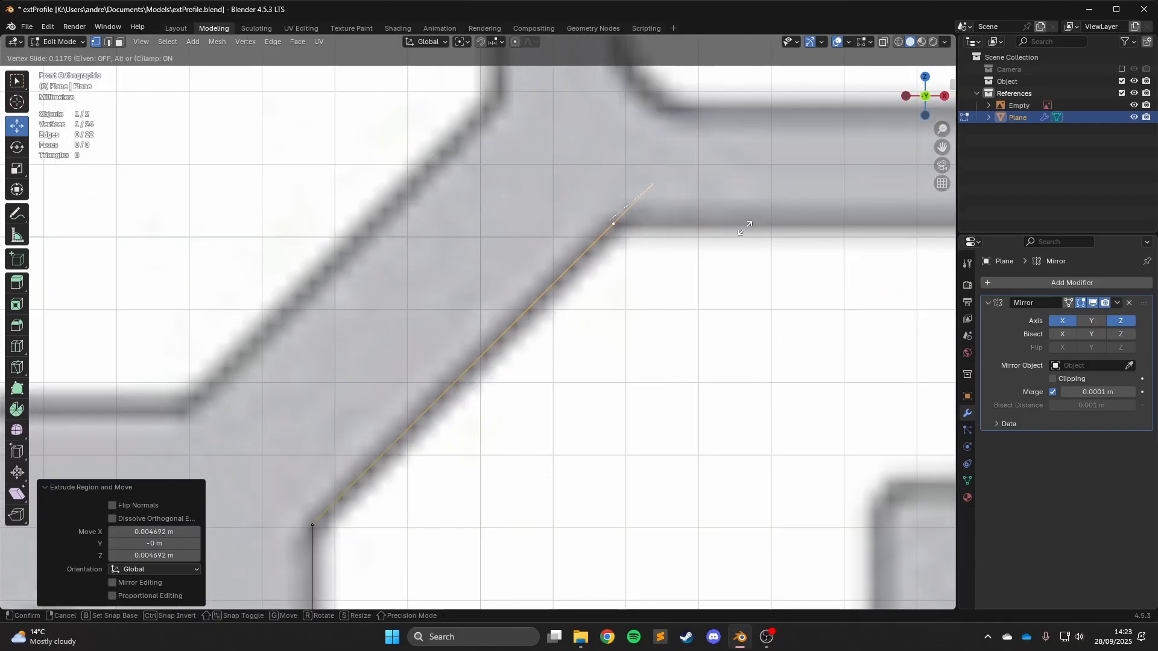
left_click(746, 228)
scroll(603, 259, "down", 4)
scroll(510, 306, "up", 3)
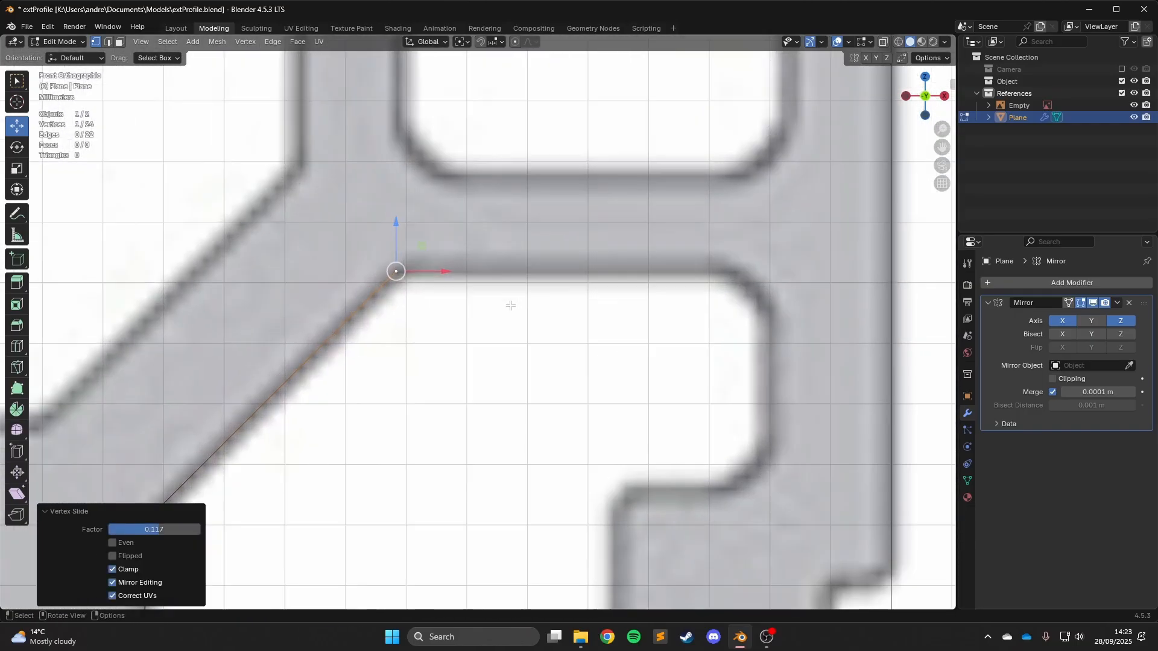
Extrude the vertex 0.006131 m along X beneath the horizontal wall, and fine-tune it by 0.000035 m in X.
scroll(510, 306, "down", 1)
key("e")
key("x")
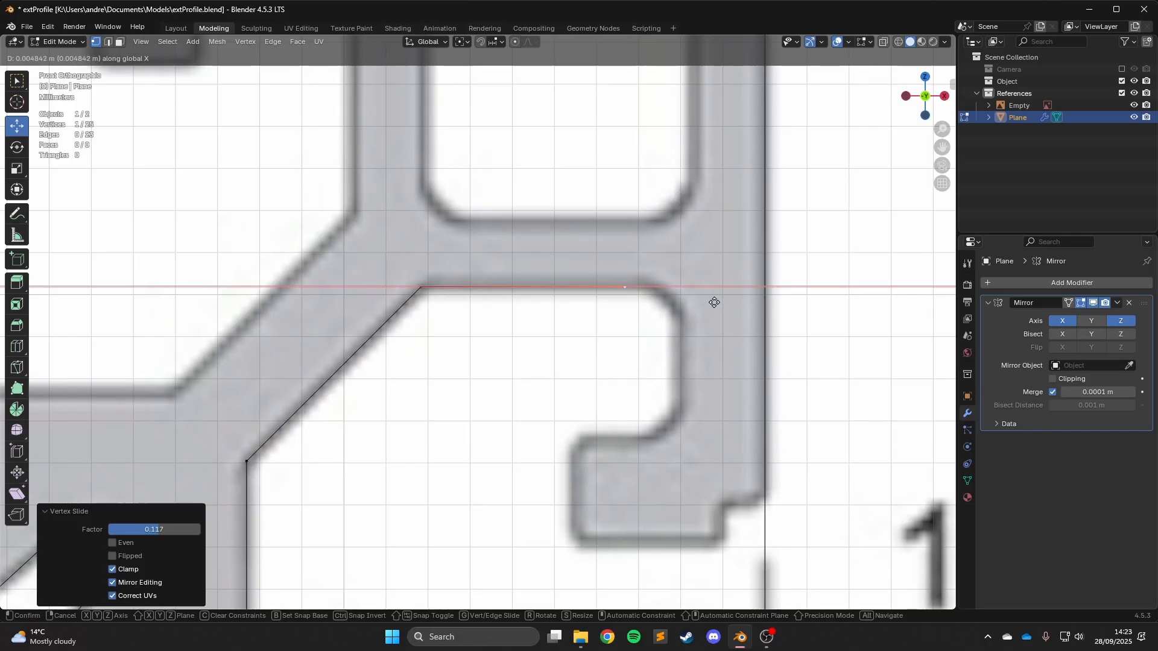
left_click(768, 301)
scroll(694, 307, "down", 2)
scroll(747, 180, "up", 8)
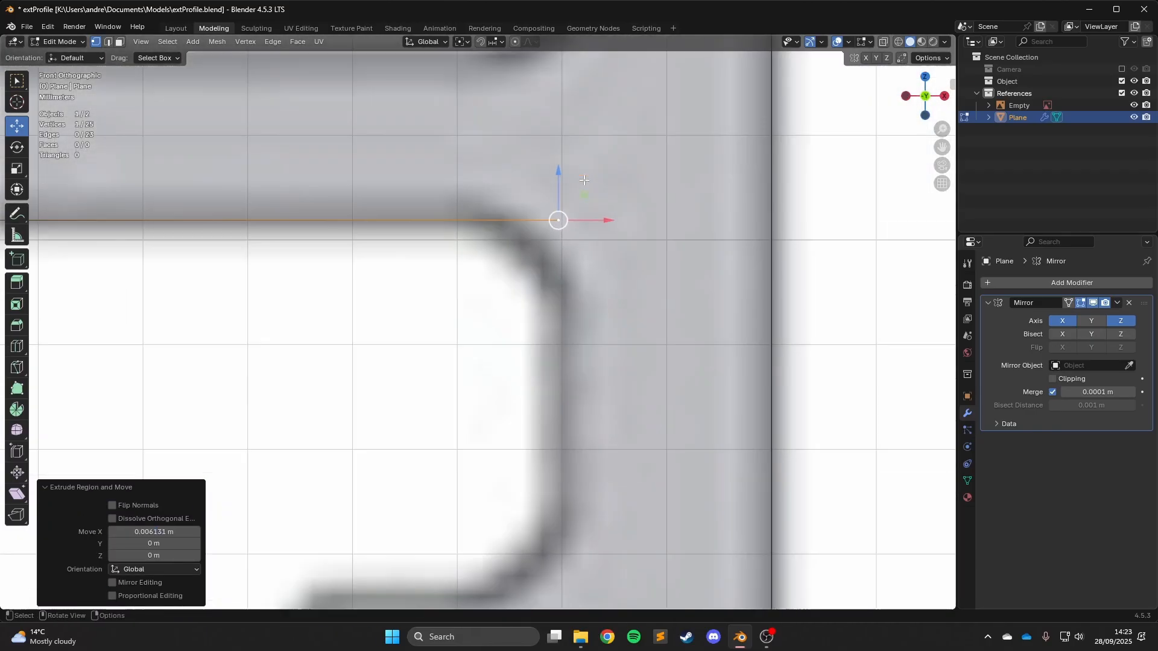
scroll(573, 199, "down", 1)
left_click_drag(584, 241, 592, 240)
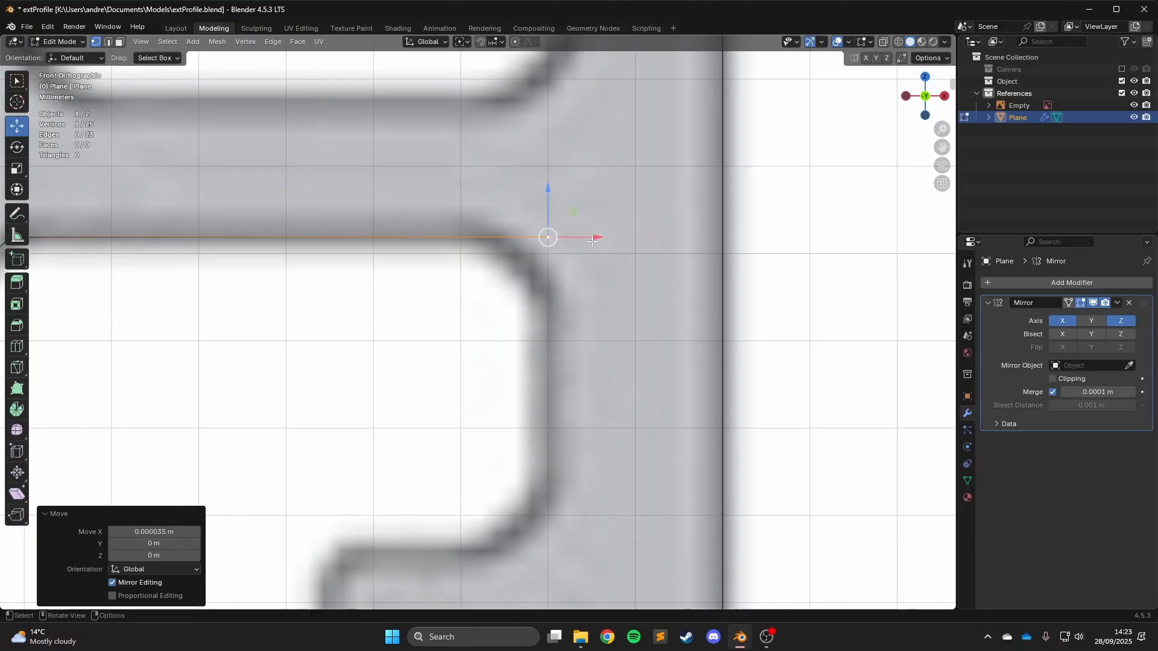
scroll(531, 272, "down", 2)
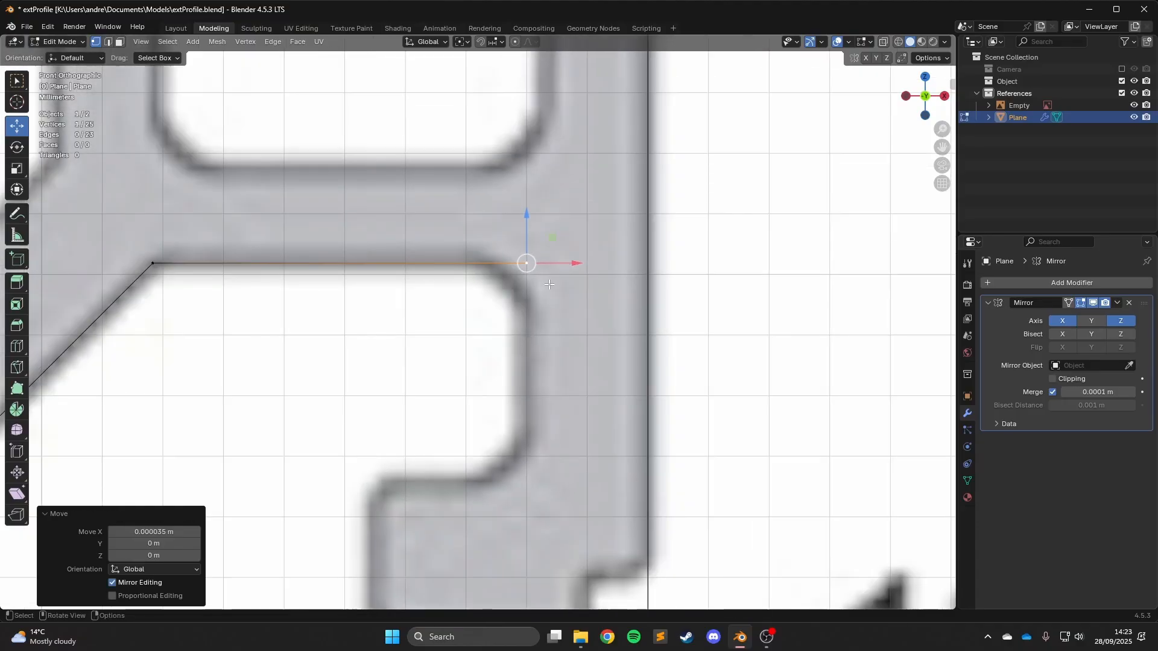
Extrude the vertex -0.003671 m along Z down the outer wall's inner face.
key("e")
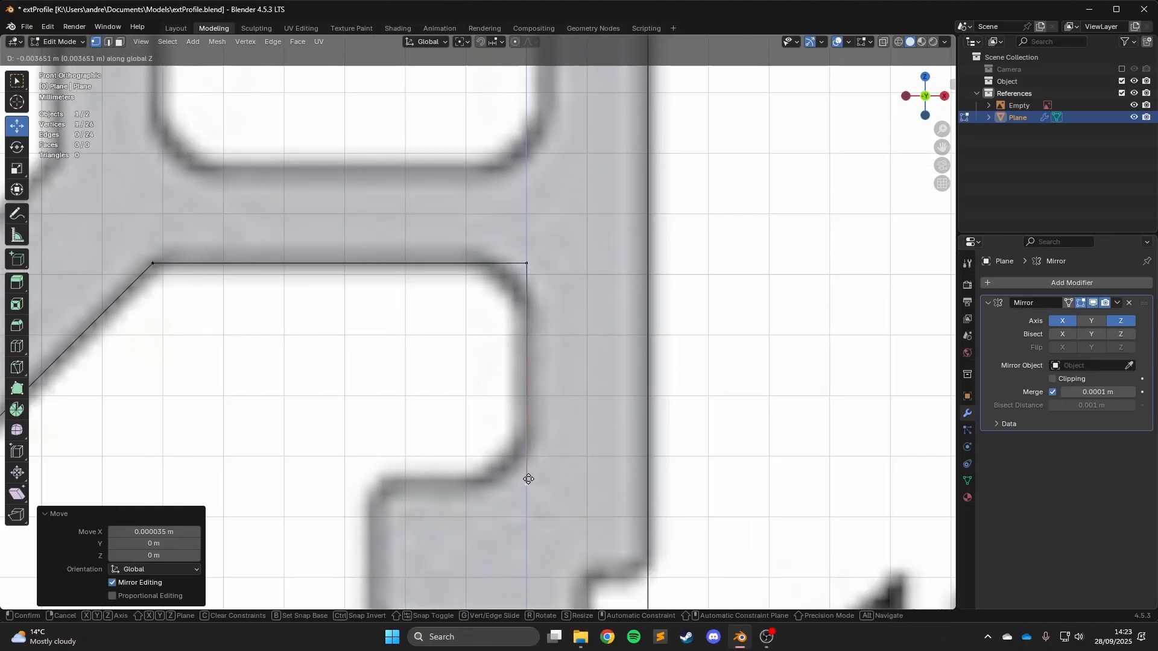
left_click(536, 482)
scroll(535, 482, "down", 2)
scroll(530, 476, "up", 3)
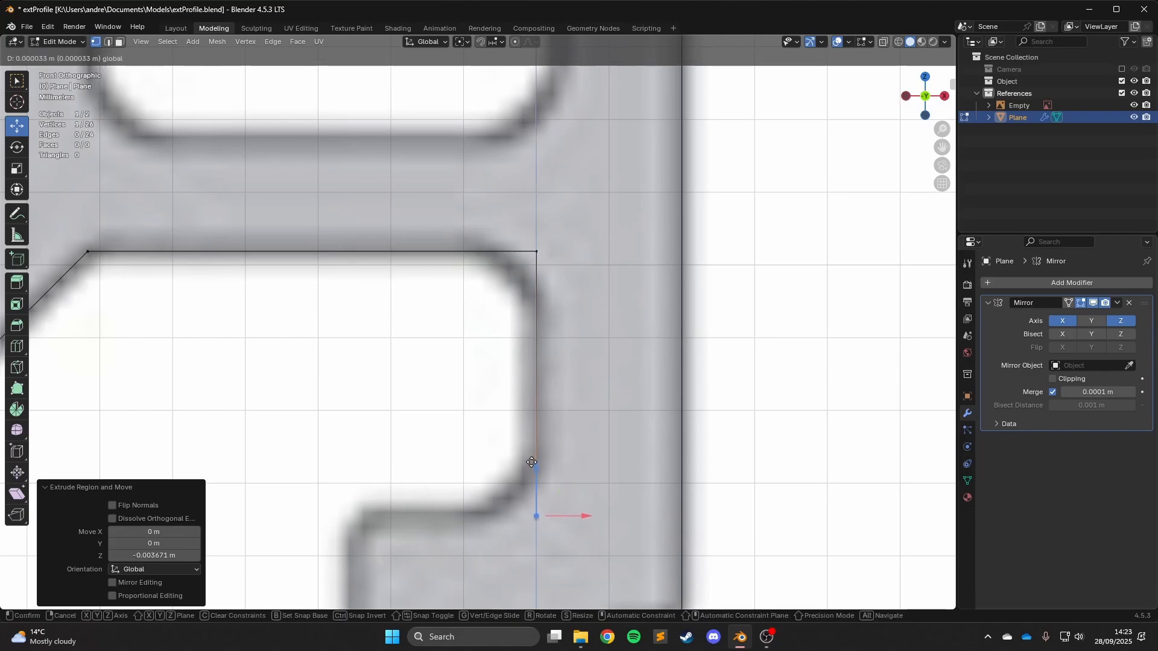
Raise the lower vertex by 0.000075 m in Z and extrude it about 0.0025 m in negative X to the lip's inner corner.
key("e")
key("x")
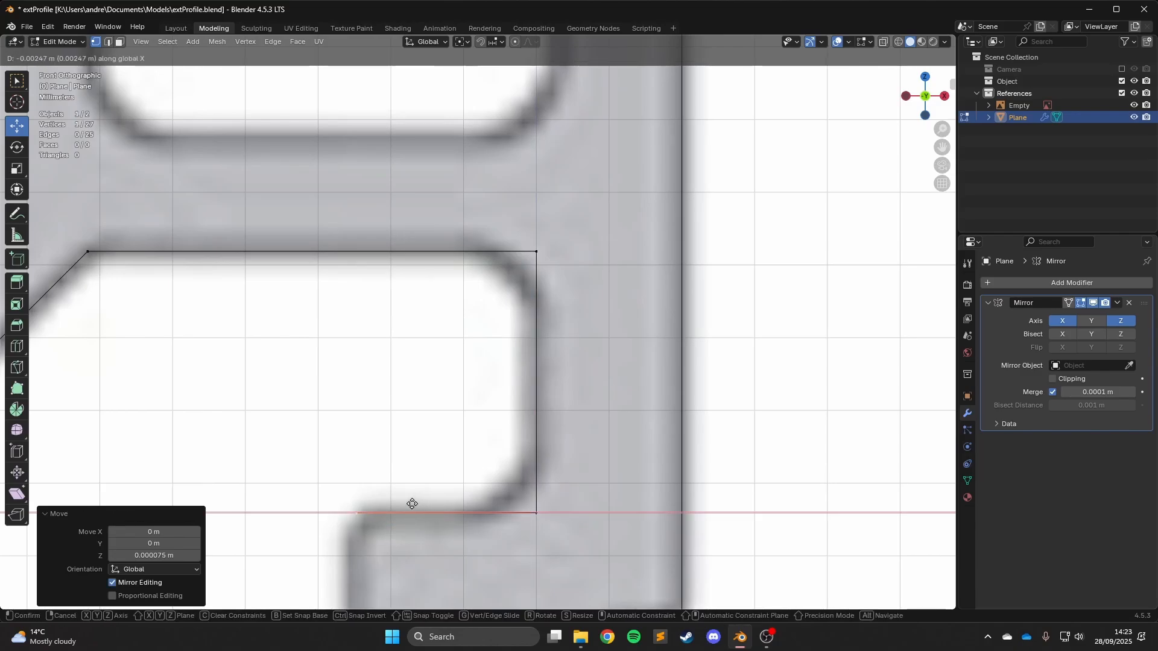
left_click(407, 507)
Vertex-bevel both ends of the outer wall's inner edge with one segment, matching the cavity's rounded corners.
left_click(523, 512, "shift")
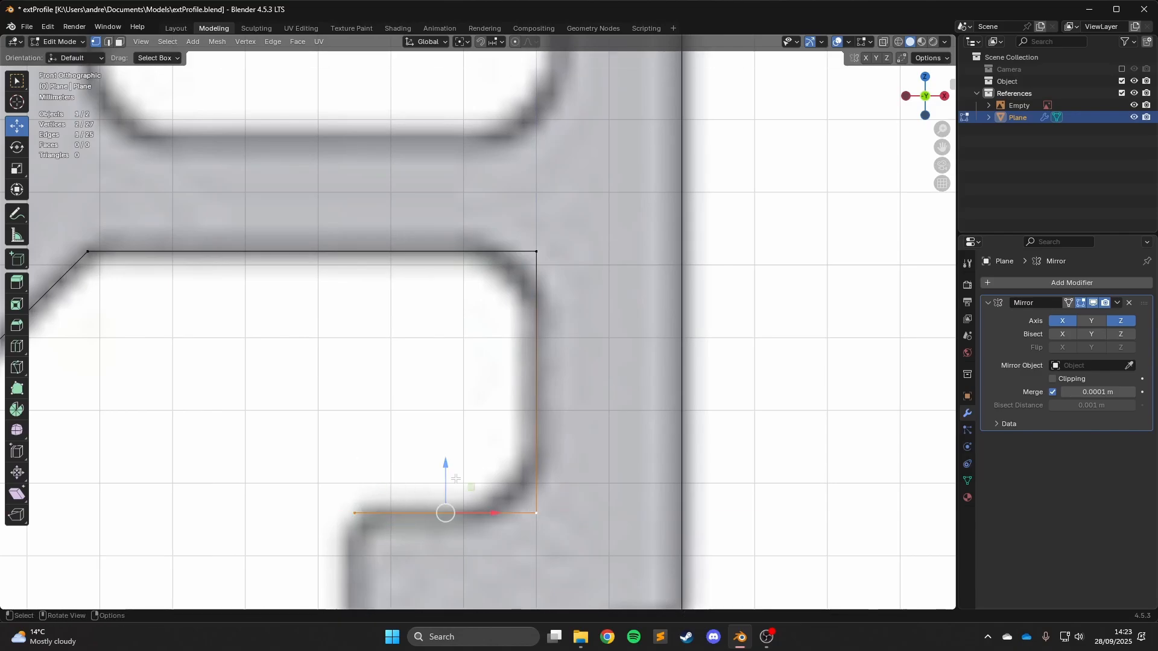
scroll(455, 478, "down", 3)
scroll(470, 422, "up", 2)
left_click(526, 263)
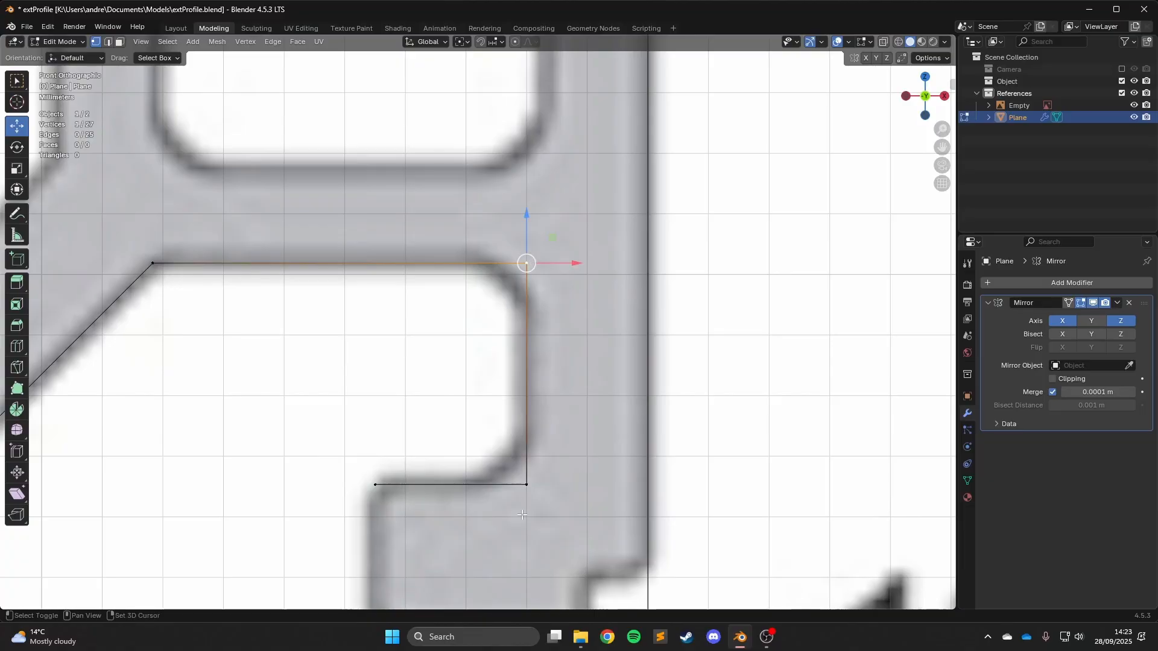
left_click(523, 511, "shift")
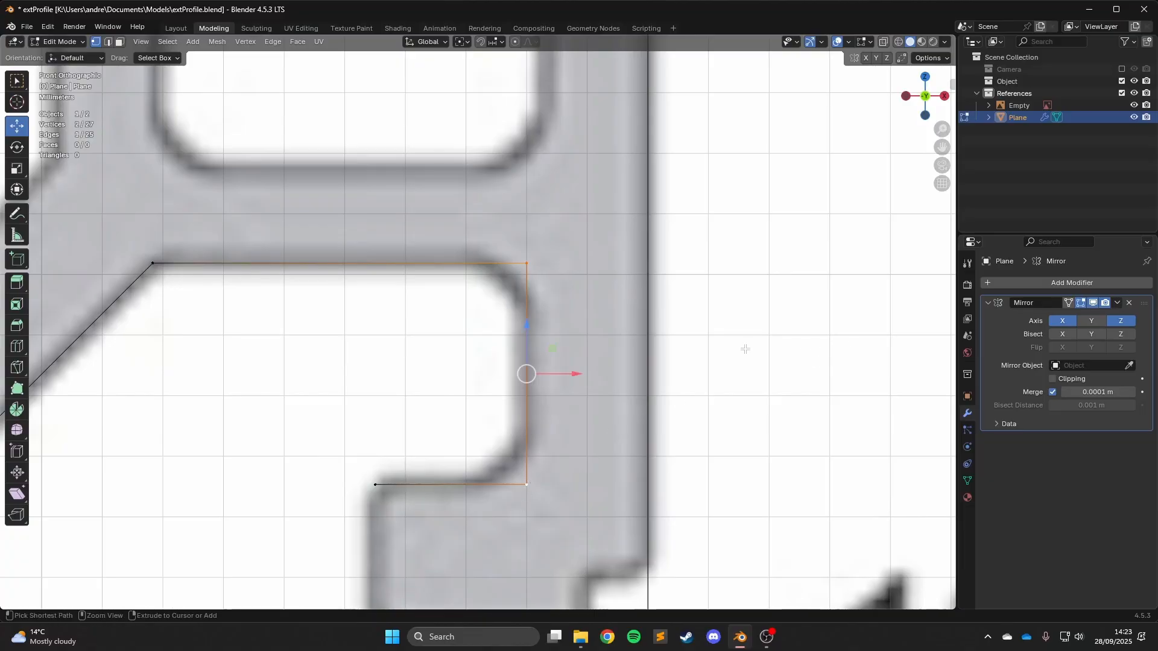
key("ctrl+b")
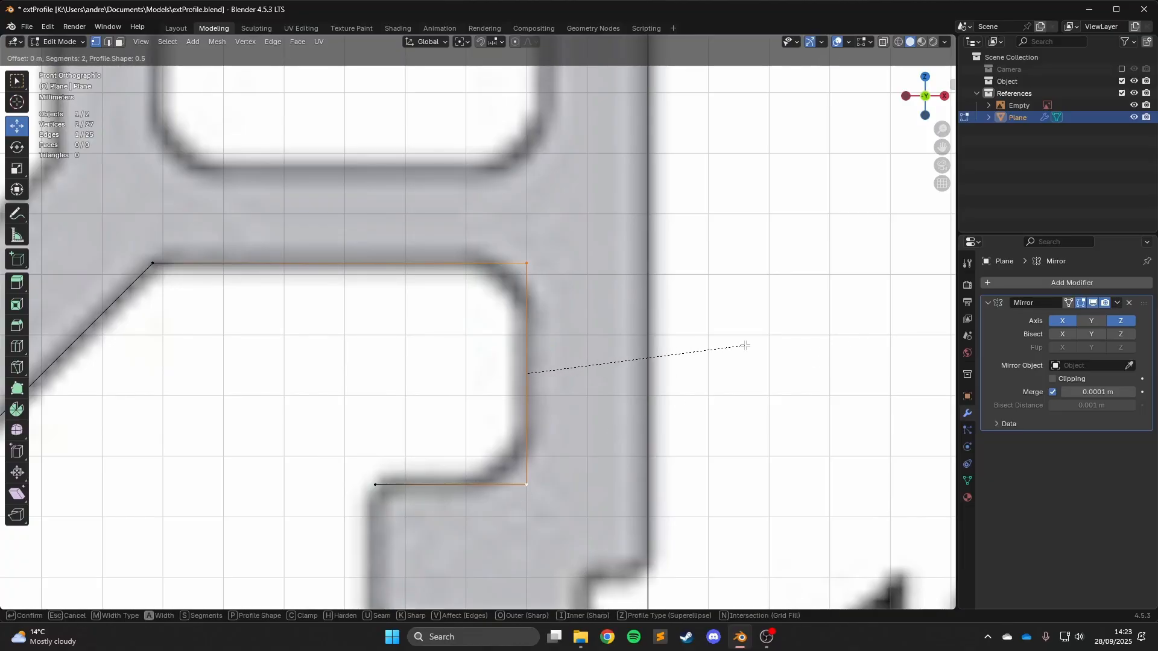
key("Escape")
key("ctrl+b")
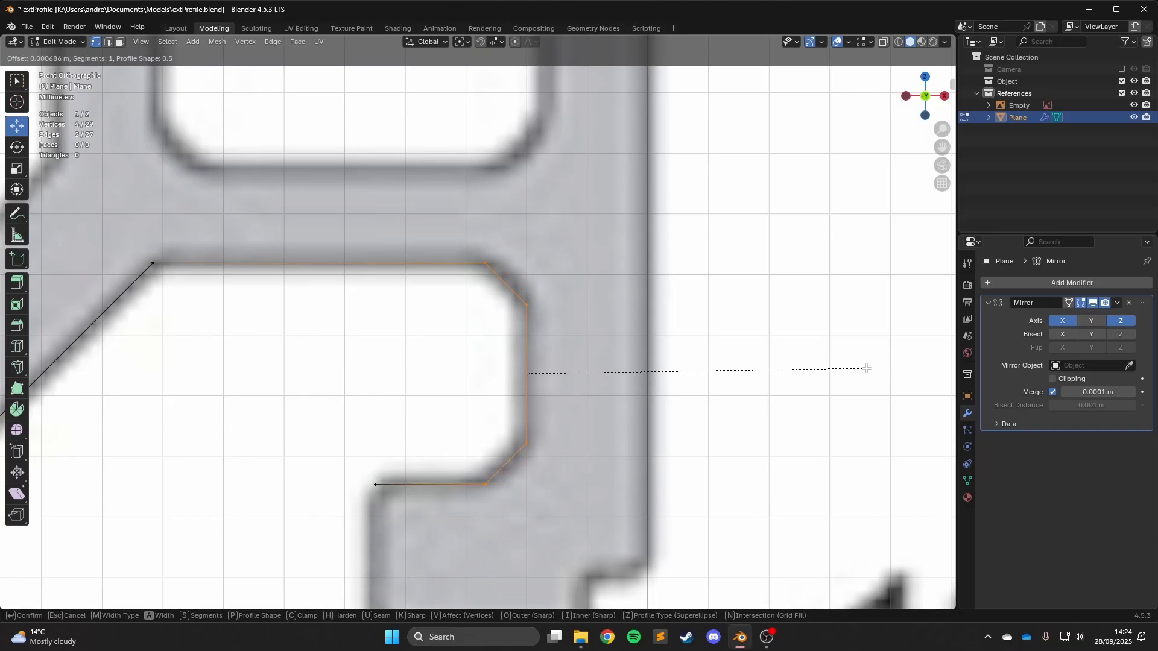
scroll(871, 367, "down", 1)
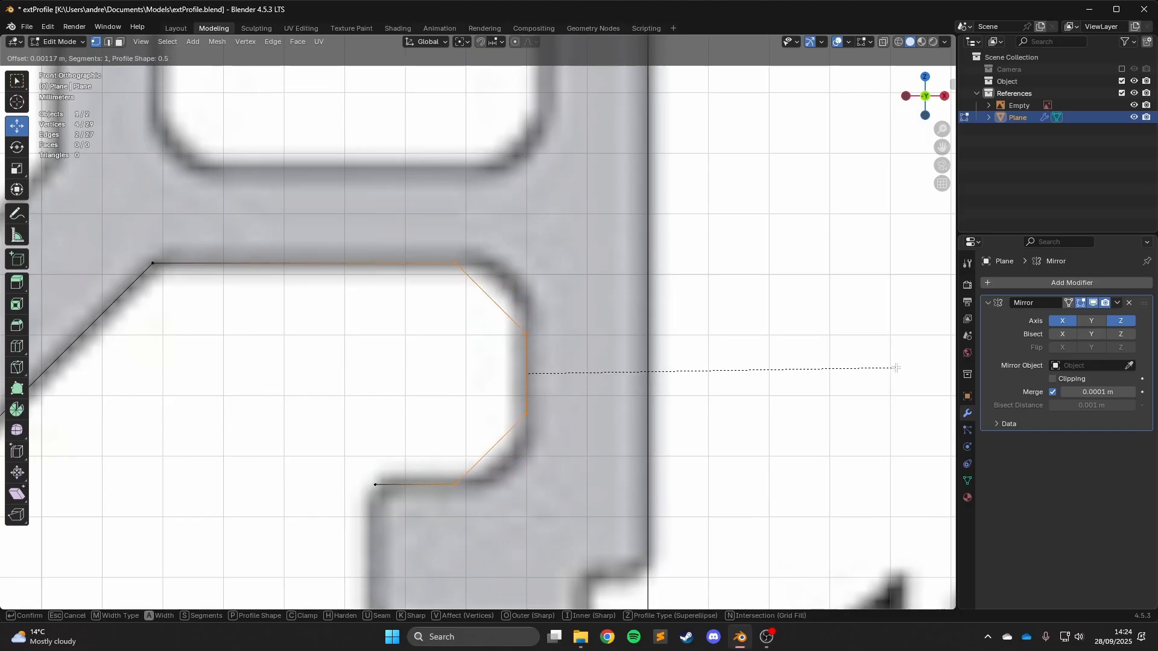
left_click(860, 370)
scroll(860, 369, "down", 5)
left_click(857, 371)
Extrude the lip's inner corner vertex -0.002292 m along Z to the lip's lower edge.
scroll(448, 437, "up", 2)
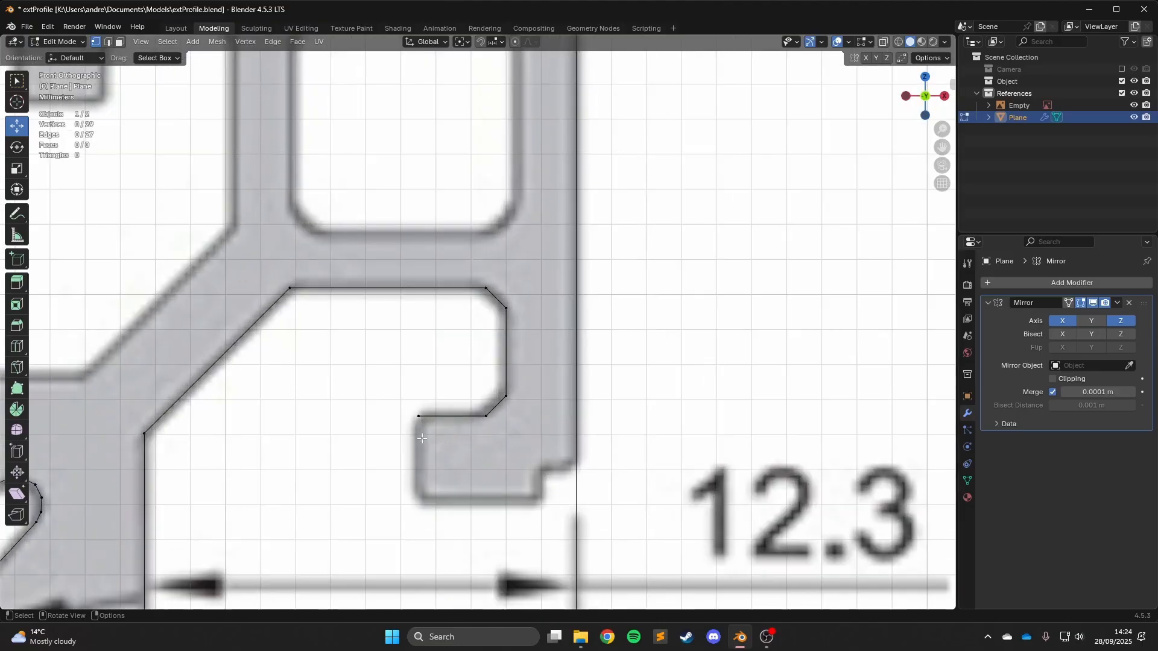
left_click(416, 430)
scroll(535, 553, "up", 1)
middle_click_drag(535, 553, 564, 404, "shift")
key("e")
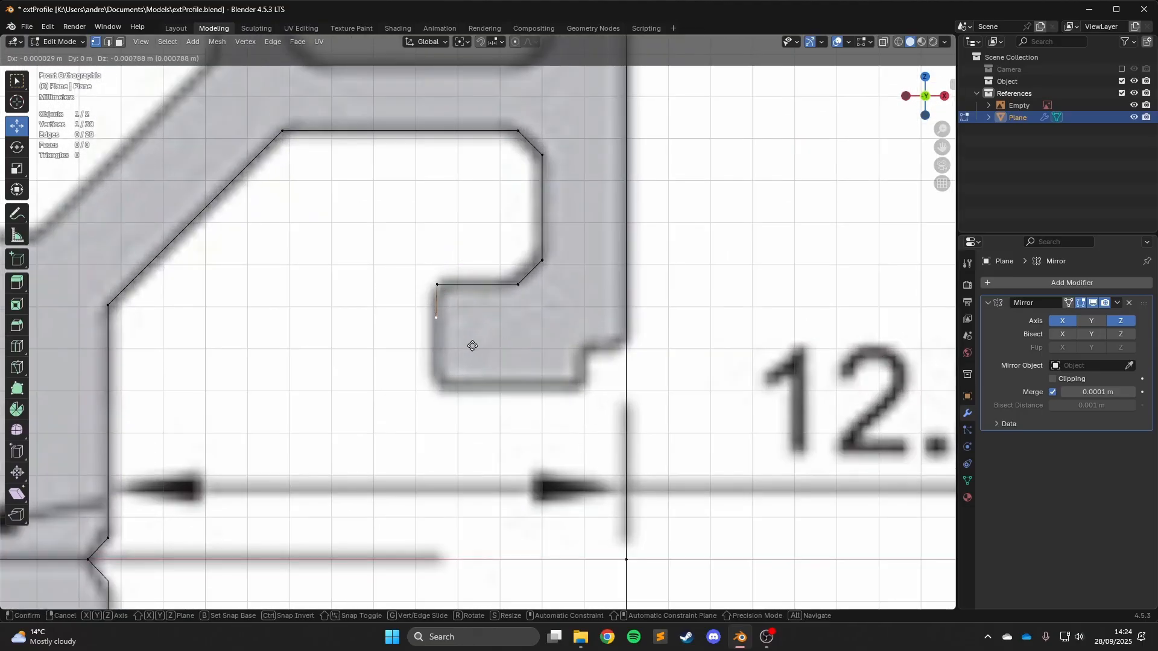
key("z")
left_click(467, 411)
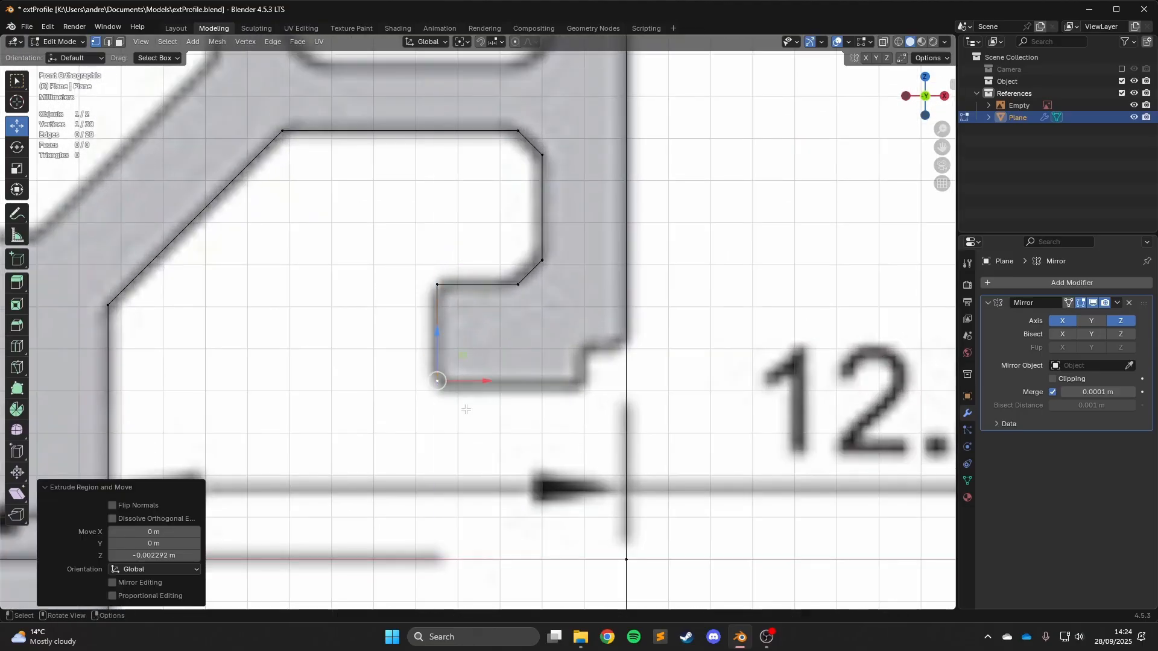
Extrude the vertex 0.003293 m along X across the lip's lower edge to the small outer step.
scroll(467, 416, "up", 2)
key("e")
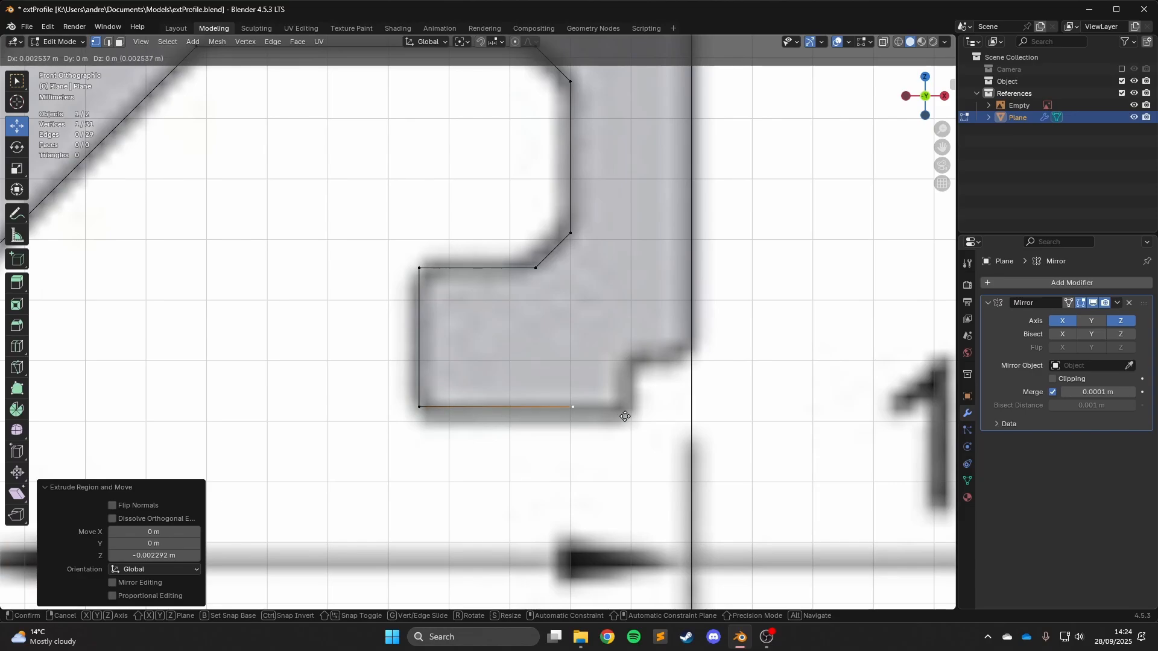
key("x")
left_click(668, 418)
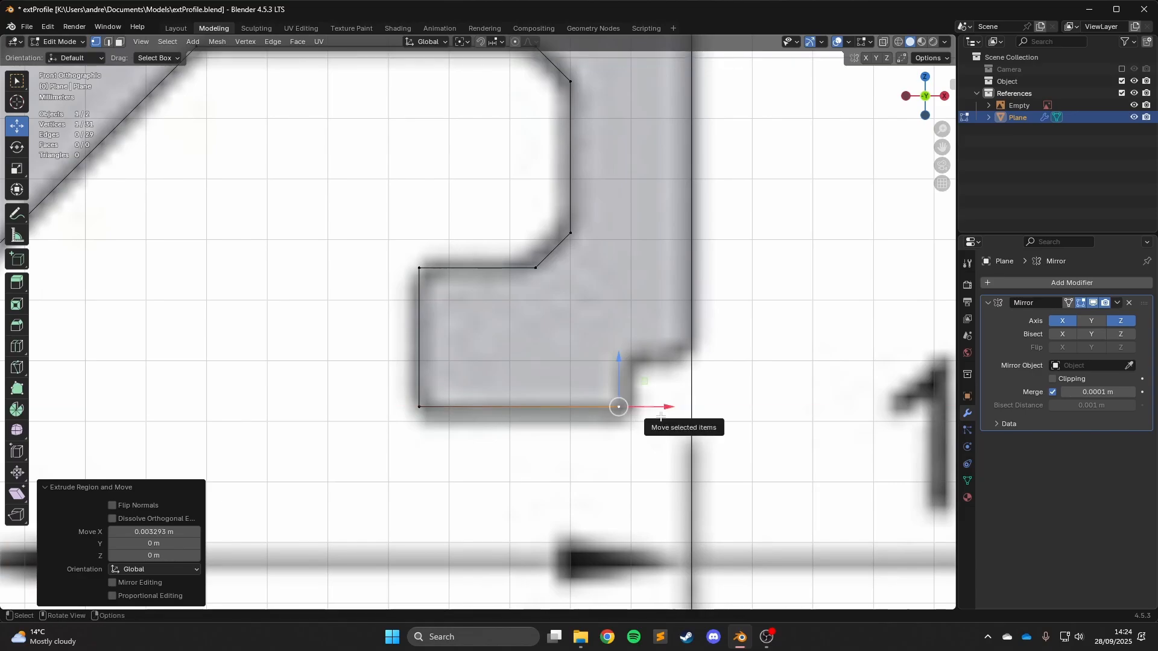
Extrude the lip's lower-edge end vertex 0.000875 m along Z to form the small step's vertical side.
key("e")
key("z")
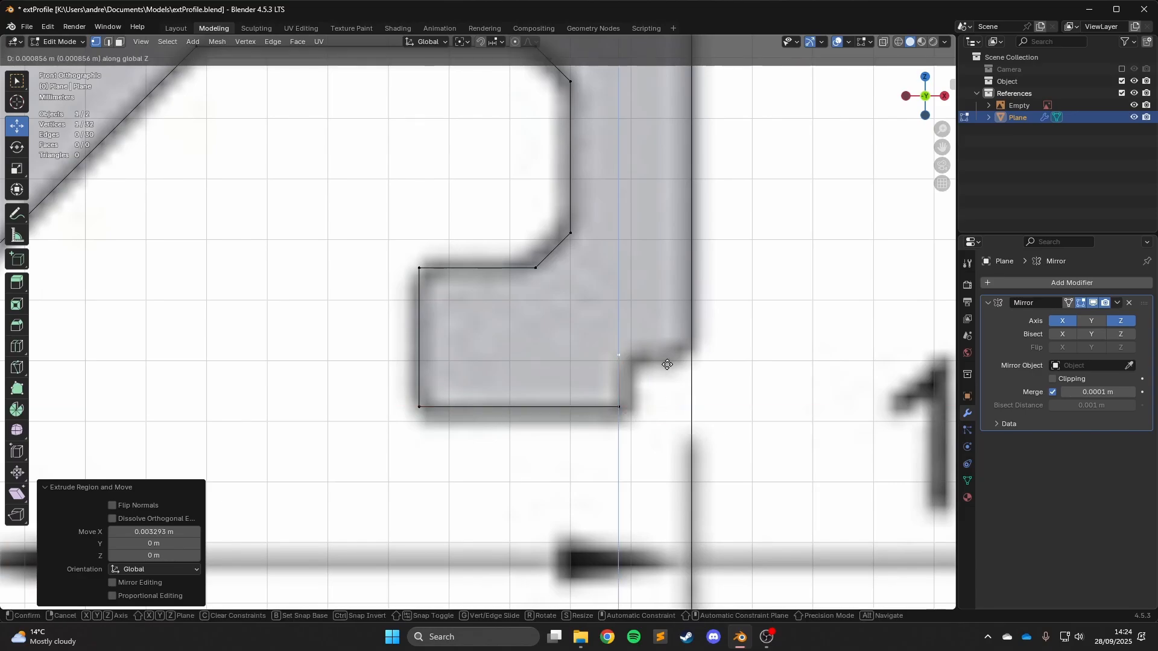
left_click(666, 363)
Extrude a new vertex from the top of the small step and move it 0.000786 m along X.
key("e")
key("z")
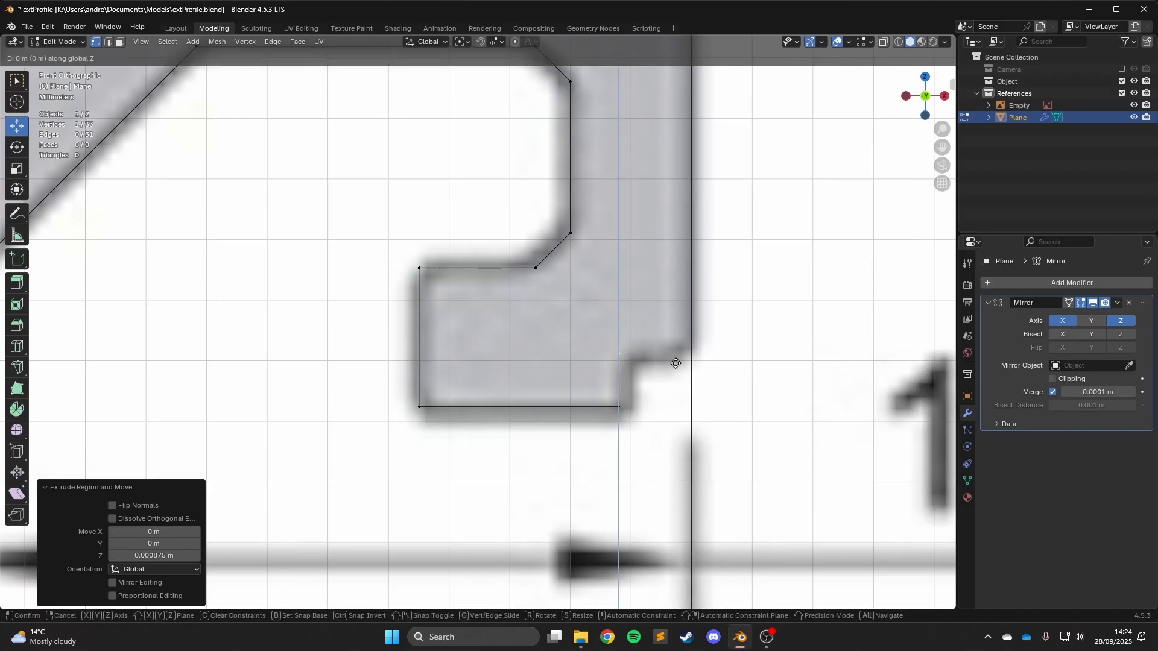
right_click(696, 365)
left_click_drag(664, 356, 715, 356)
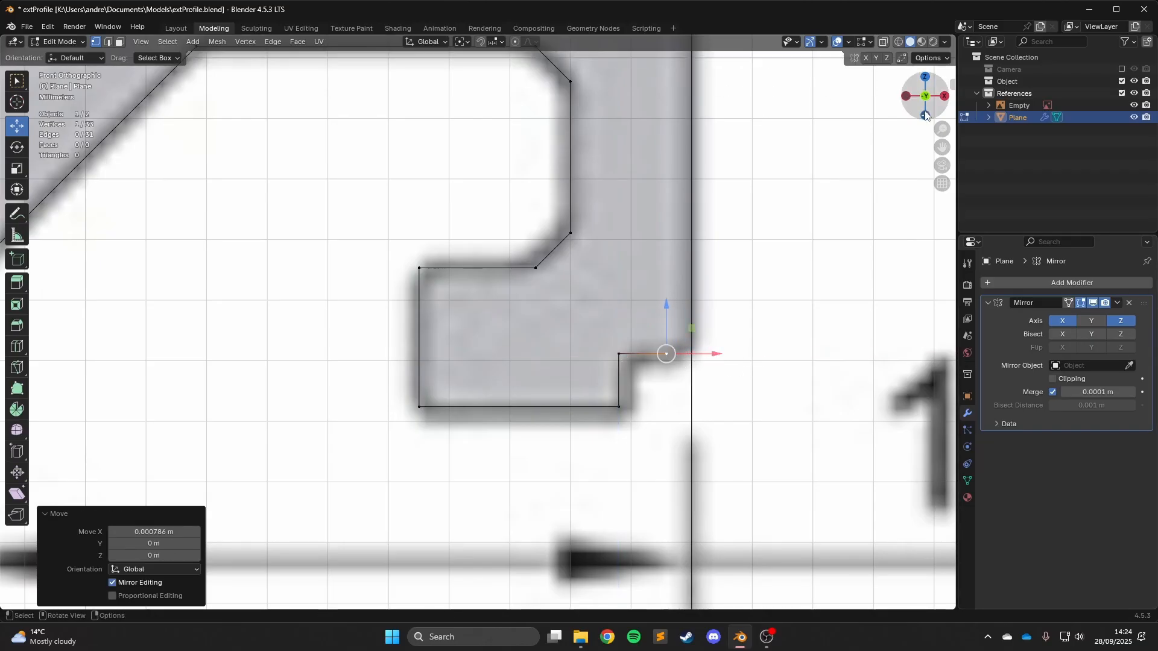
scroll(657, 172, "down", 8)
middle_click_drag(657, 172, 494, 253)
mouse_move(450, 295)
middle_mouse_down()
mouse_move(755, 313)
mouse_move(597, 326)
middle_mouse_up()
left_click_drag(678, 324, 679, 319)
middle_click_drag(679, 320, 598, 275)
left_click(515, 206, "shift")
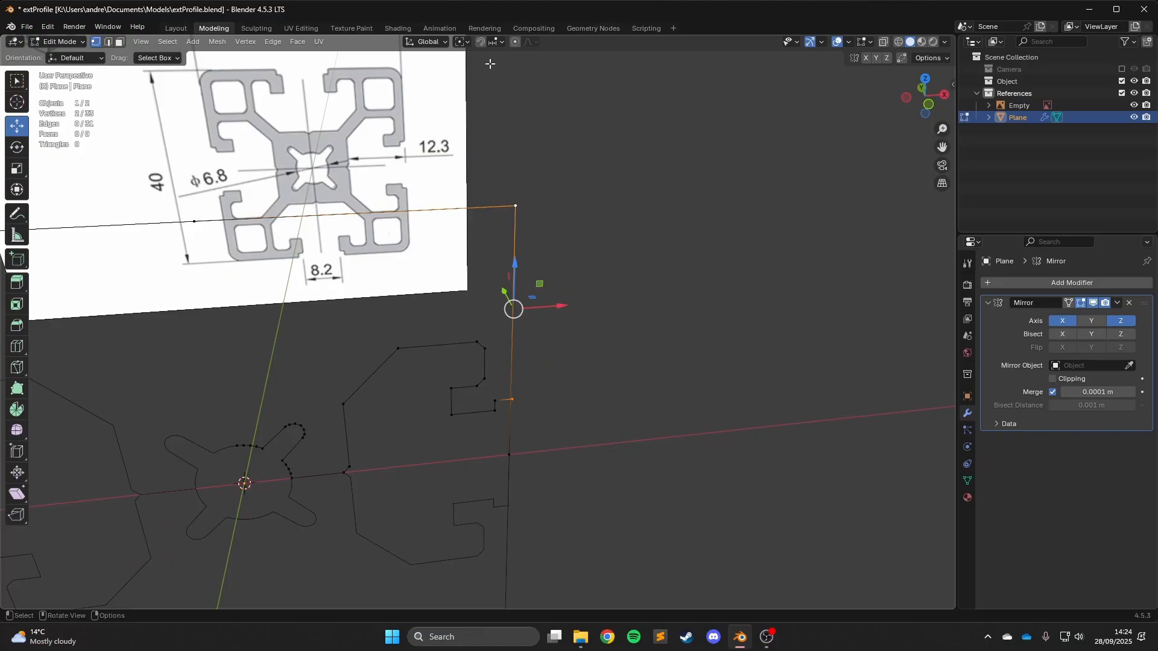
left_click(464, 42)
scroll(584, 299, "up", 3)
key("ctrl+z")
key("ctrl+z")
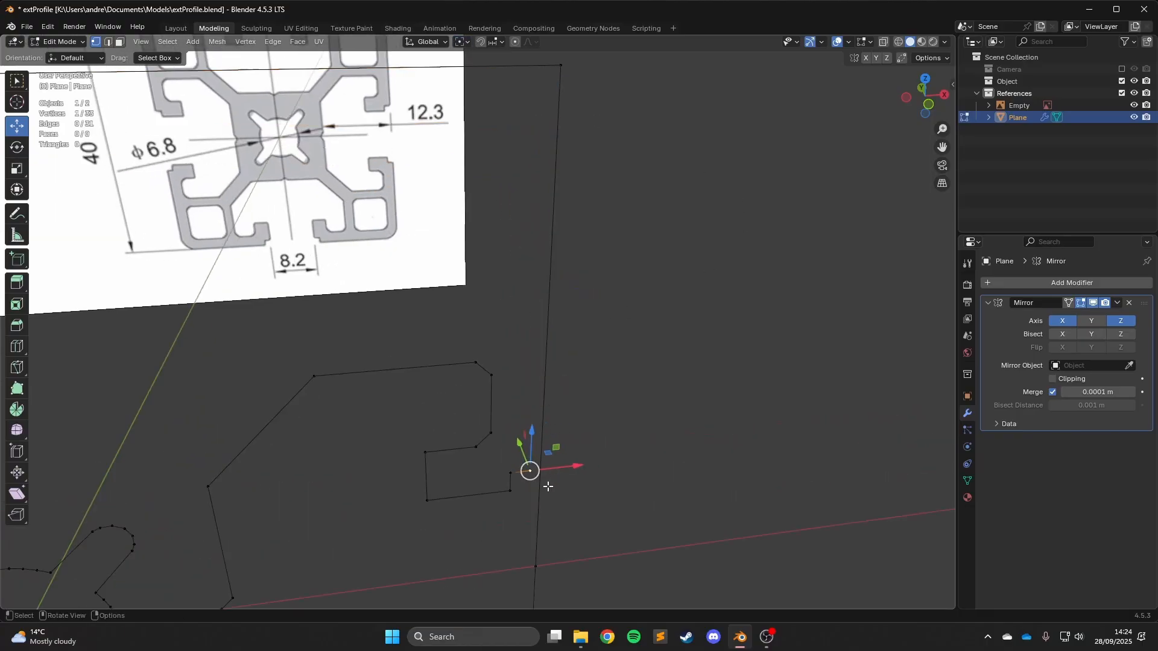
Turn on Auto Merge with Split Edges & Faces and set its threshold to 0.0001 m.
key("KP_1")
scroll(538, 172, "up", 3)
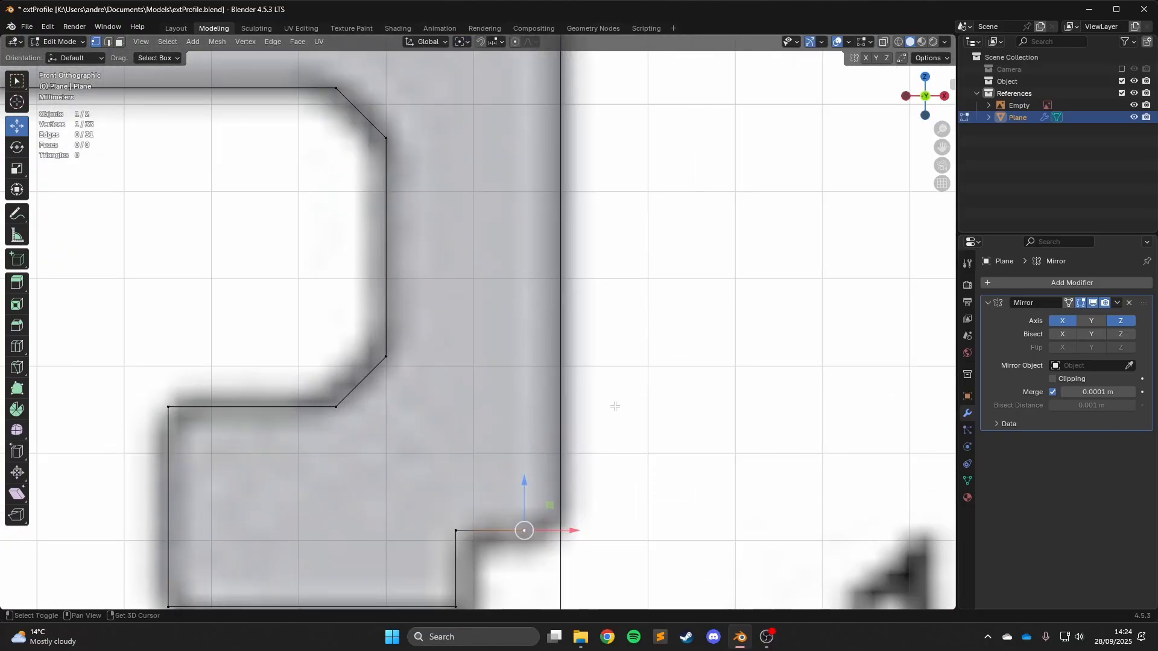
middle_click_drag(615, 407, 590, 315, "shift")
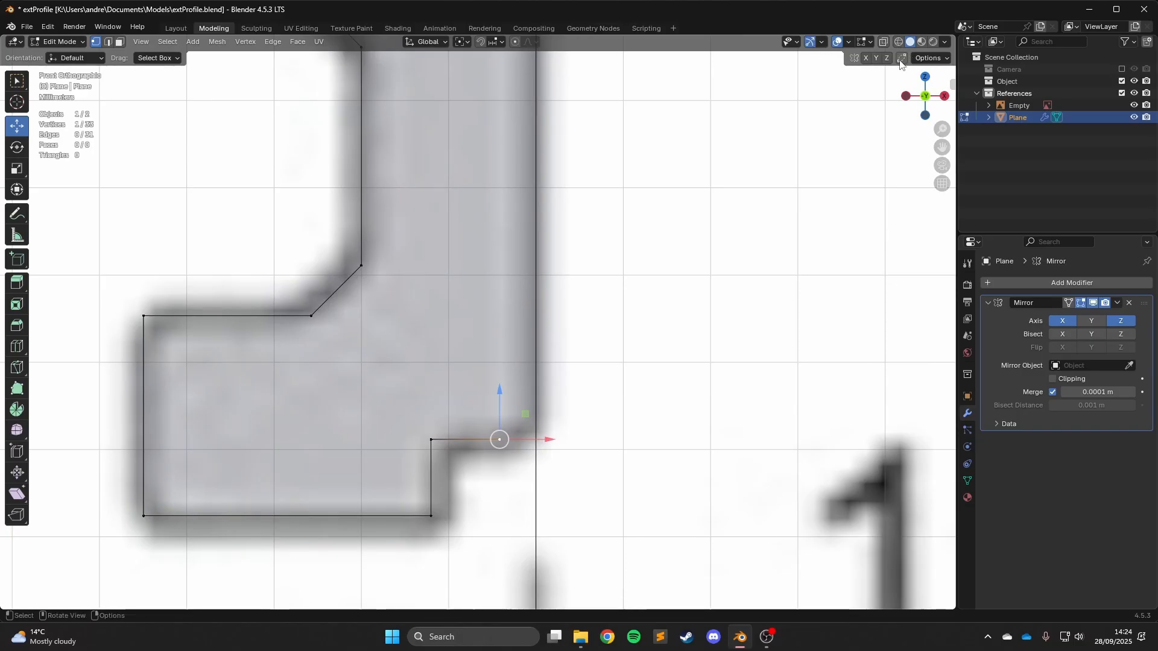
left_click(930, 60)
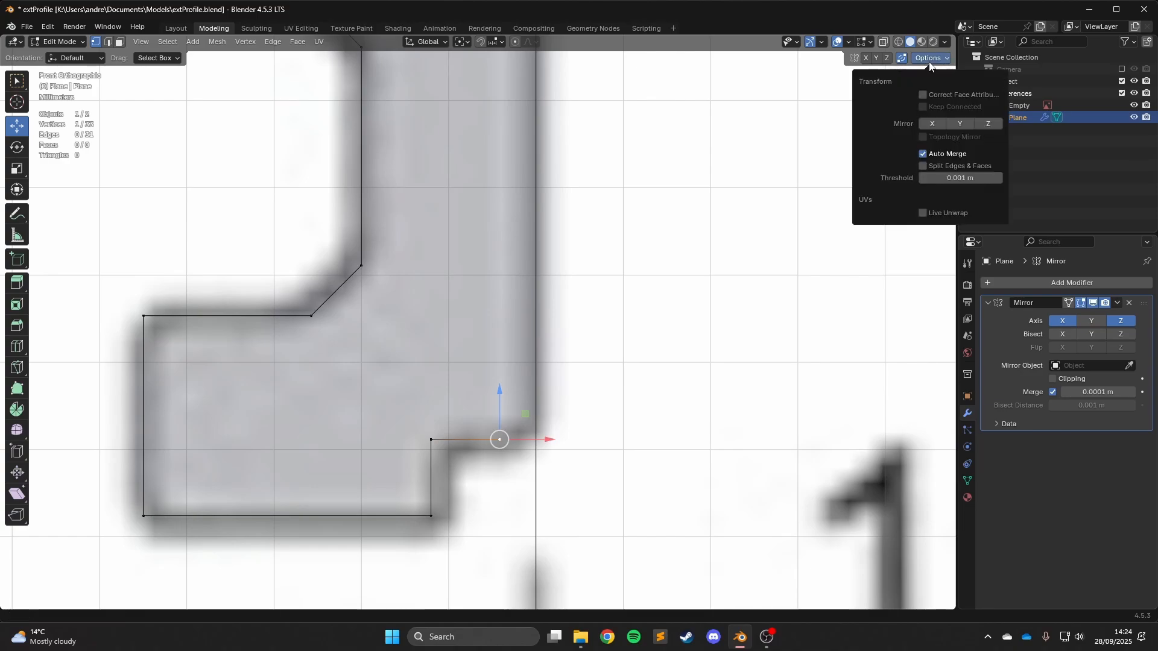
left_click(924, 166)
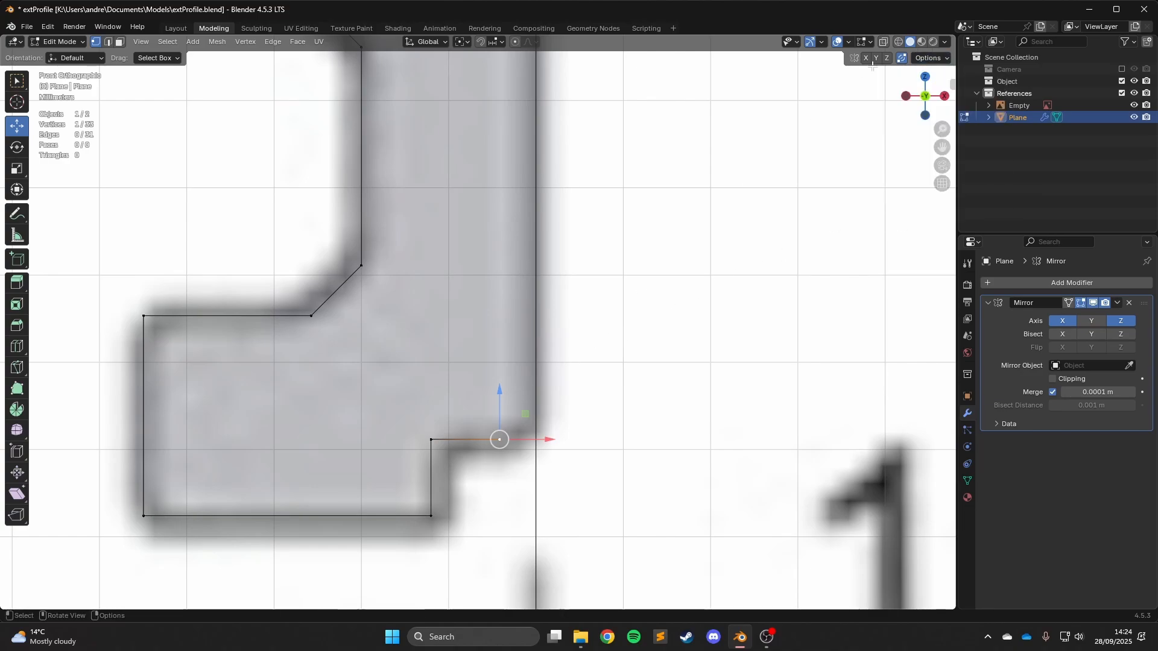
left_click(930, 56)
left_click(964, 179)
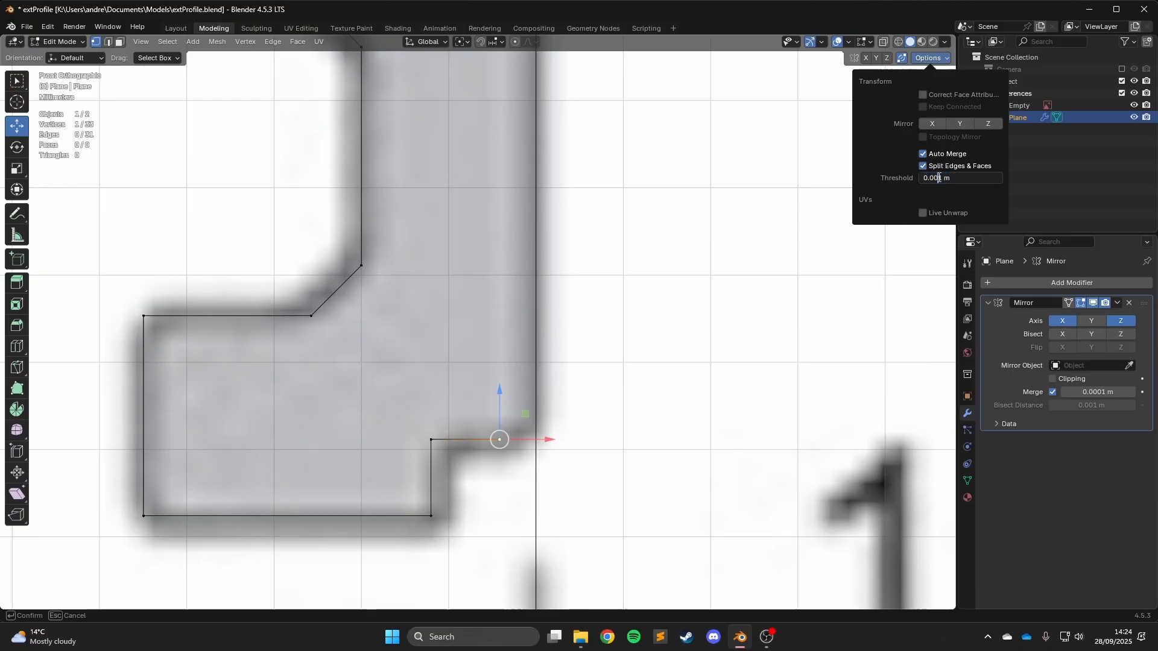
key("Return")
scroll(448, 204, "down", 3)
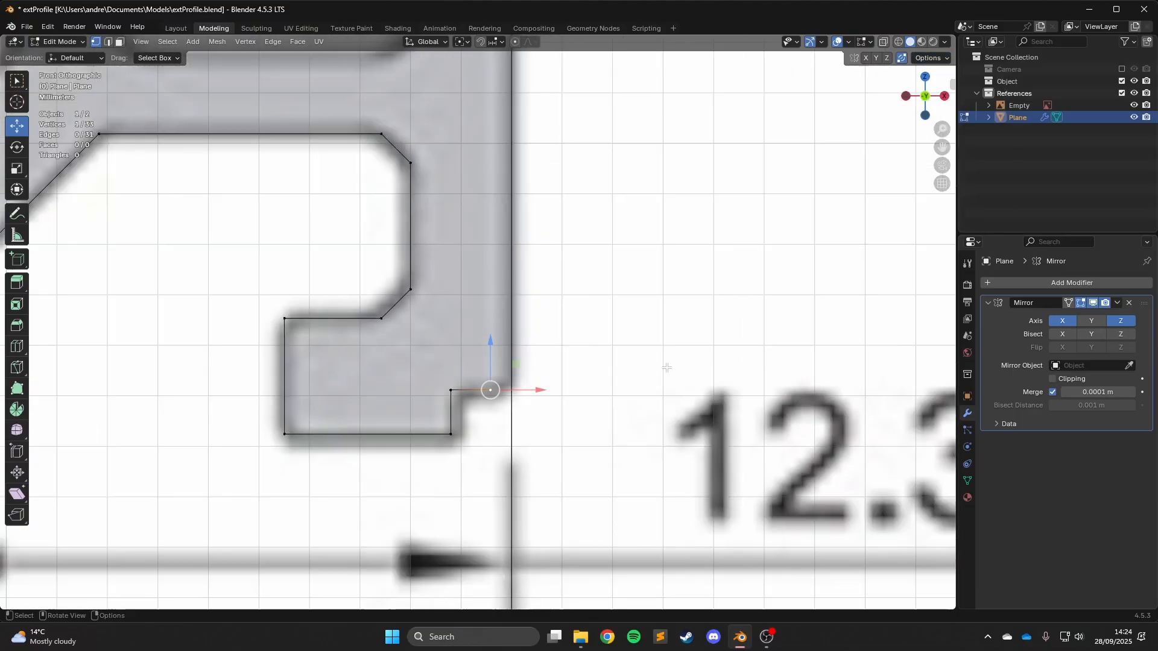
left_click(933, 58)
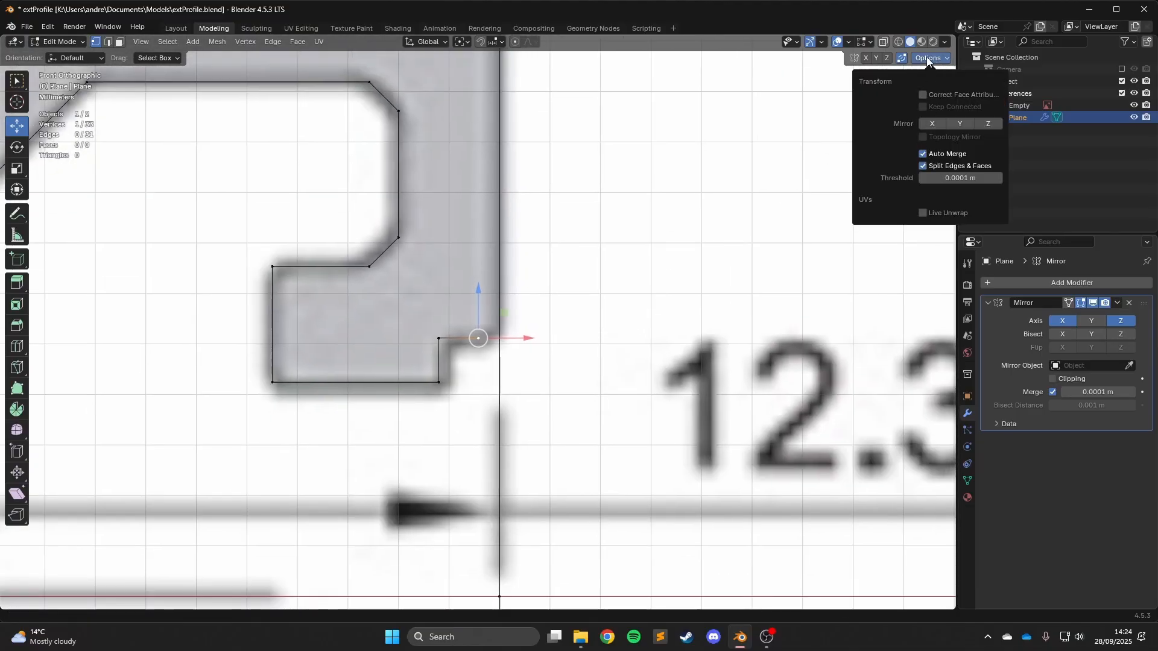
Move the step's end vertex along X across the outer edge to split it there, and delete the overhanging vertex.
scroll(483, 374, "up", 6)
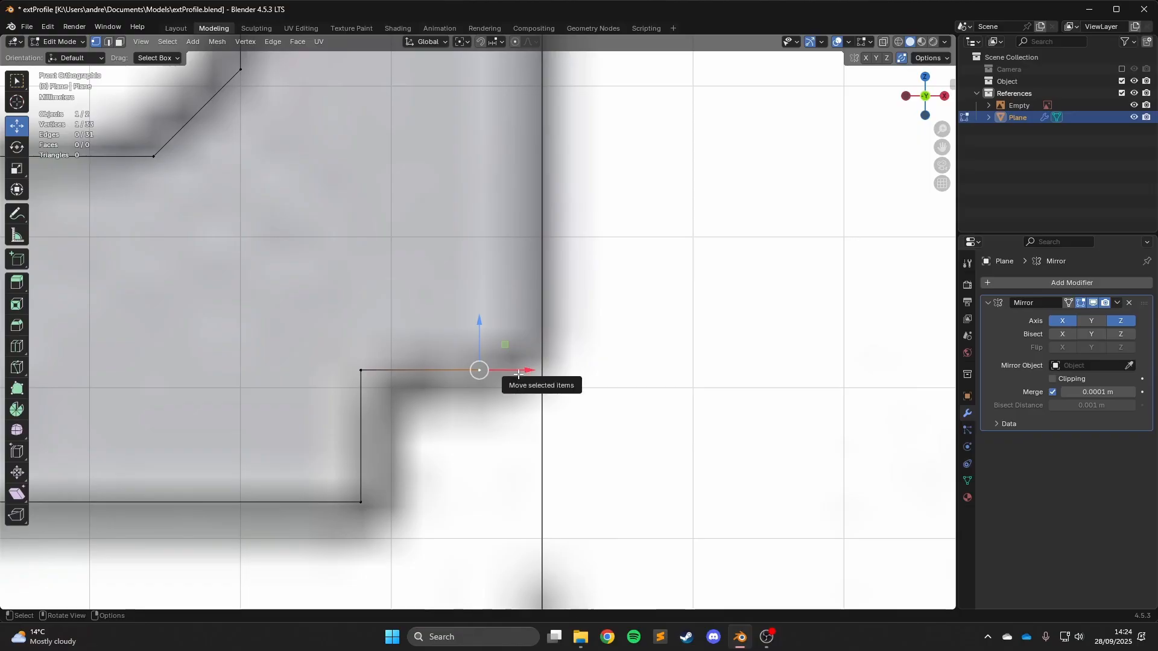
left_click_drag(527, 373, 742, 375)
left_click(539, 370)
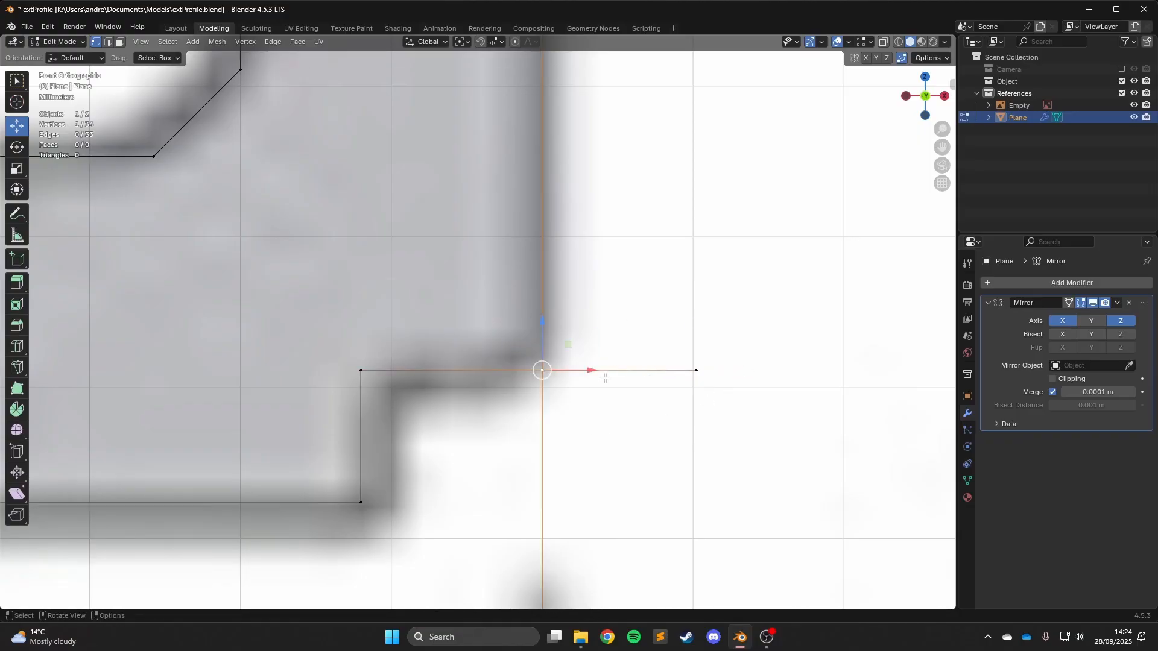
left_click(699, 356)
key("x")
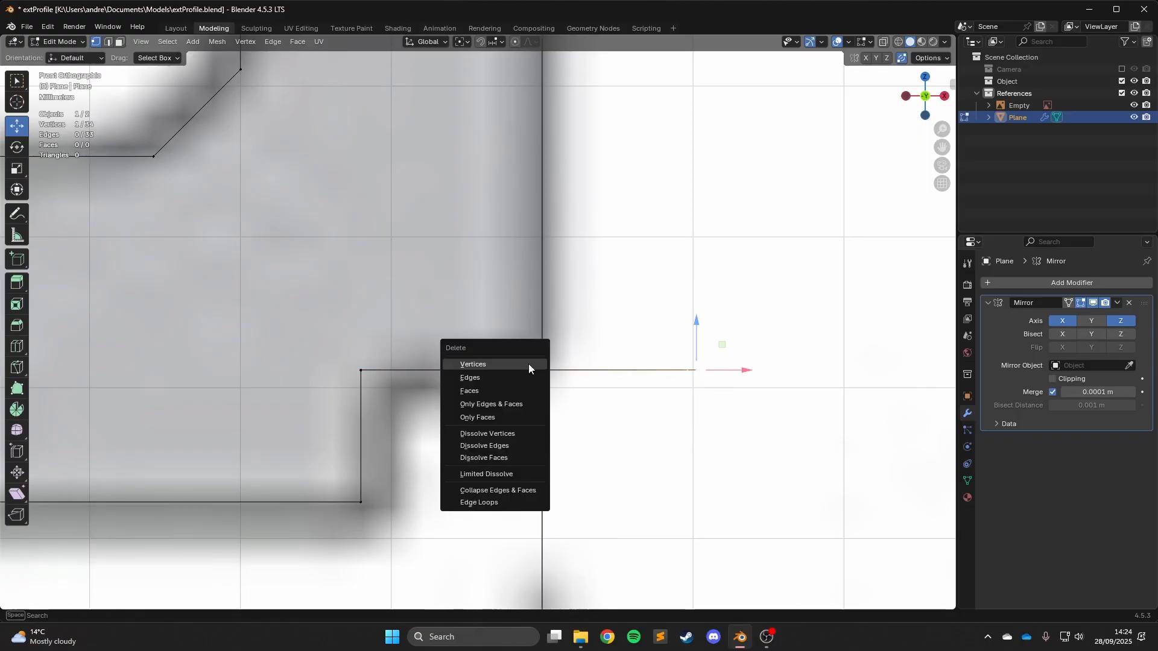
left_click(526, 362)
Delete the outer edge's lower vertex on the X axis to open the slot below the lip.
scroll(567, 434, "down", 5)
scroll(543, 368, "up", 2)
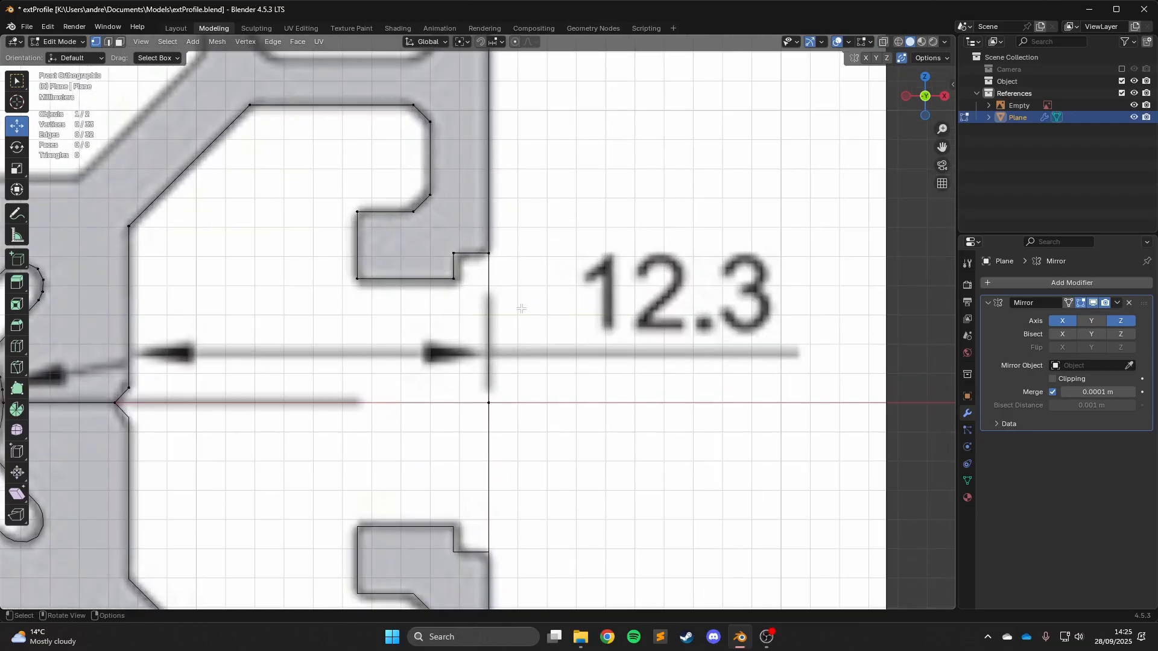
left_click(501, 410)
scroll(525, 404, "down", 4)
key("x")
left_click(543, 336)
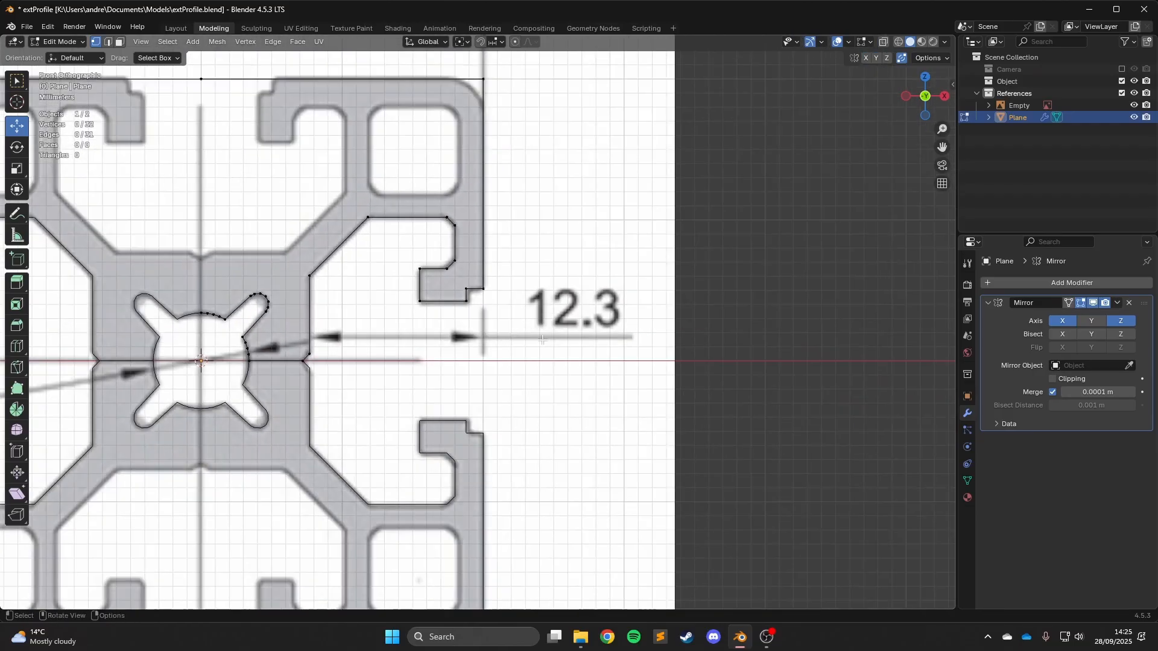
Vertex-bevel the quarter's outer corner by about 0.00262 m with 6 segments, matching the reference's rounded corner.
middle_click_drag(526, 342, 597, 360)
scroll(597, 360, "up", 5)
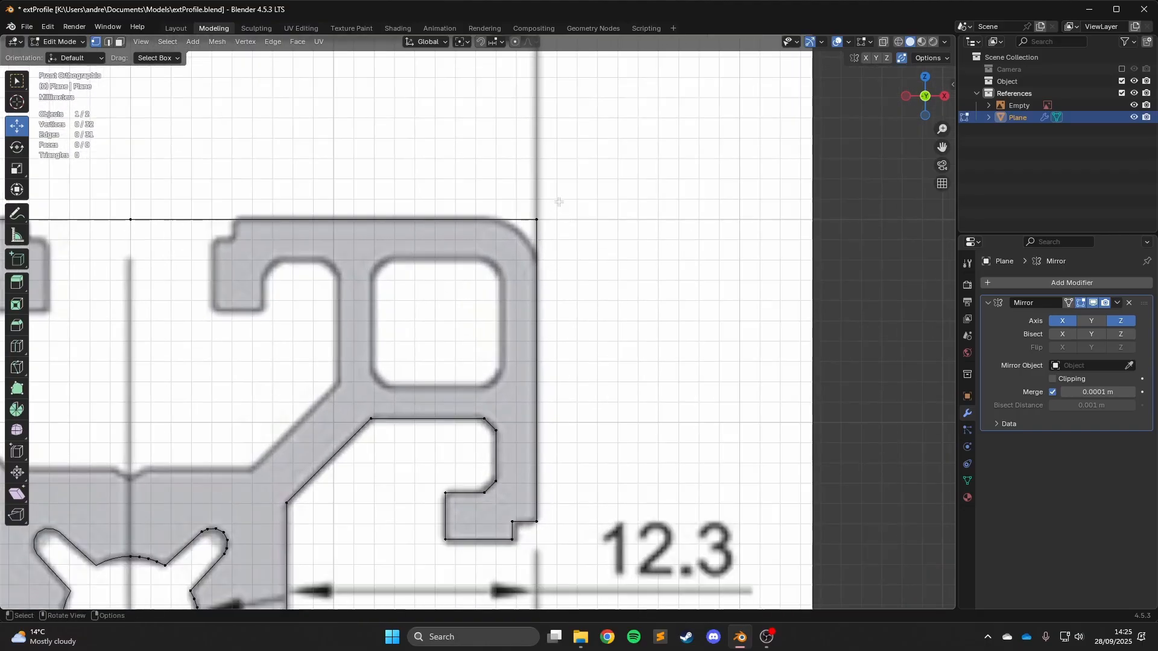
left_click(576, 219)
scroll(575, 219, "up", 3)
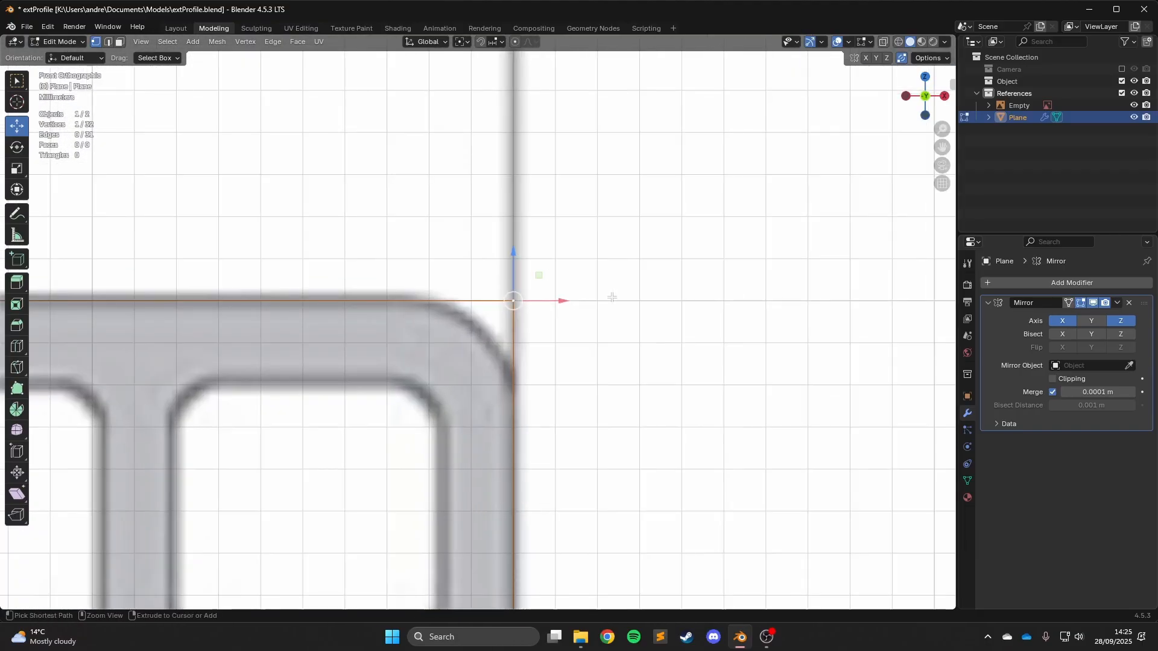
key("ctrl+shift+b")
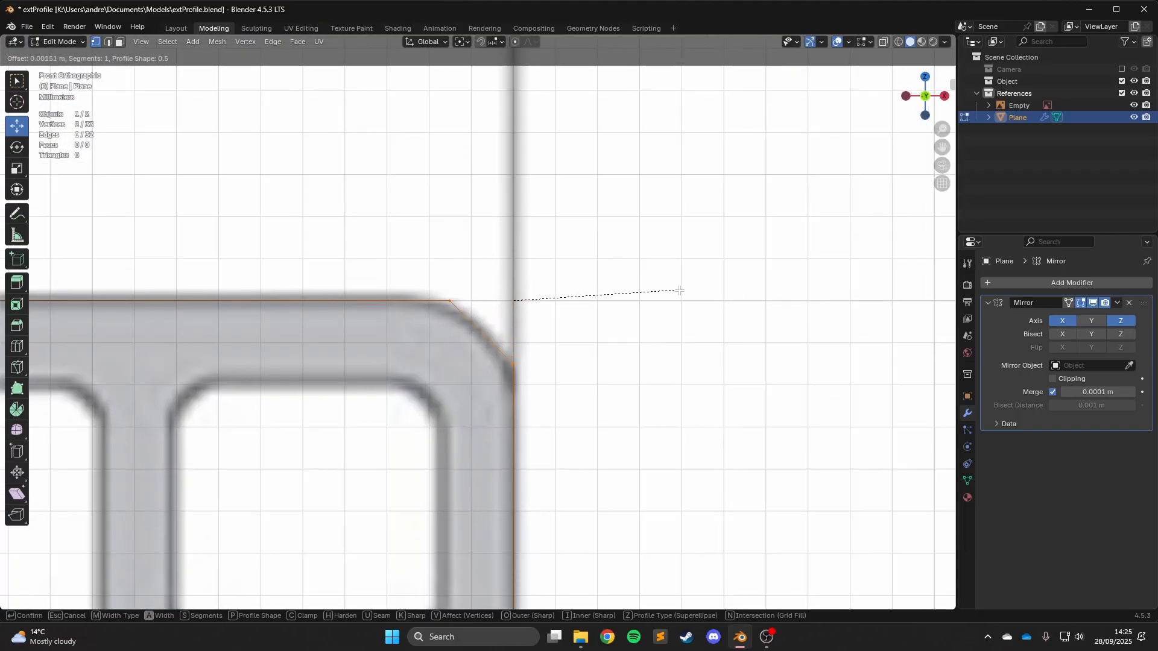
scroll(710, 293, "up", 2)
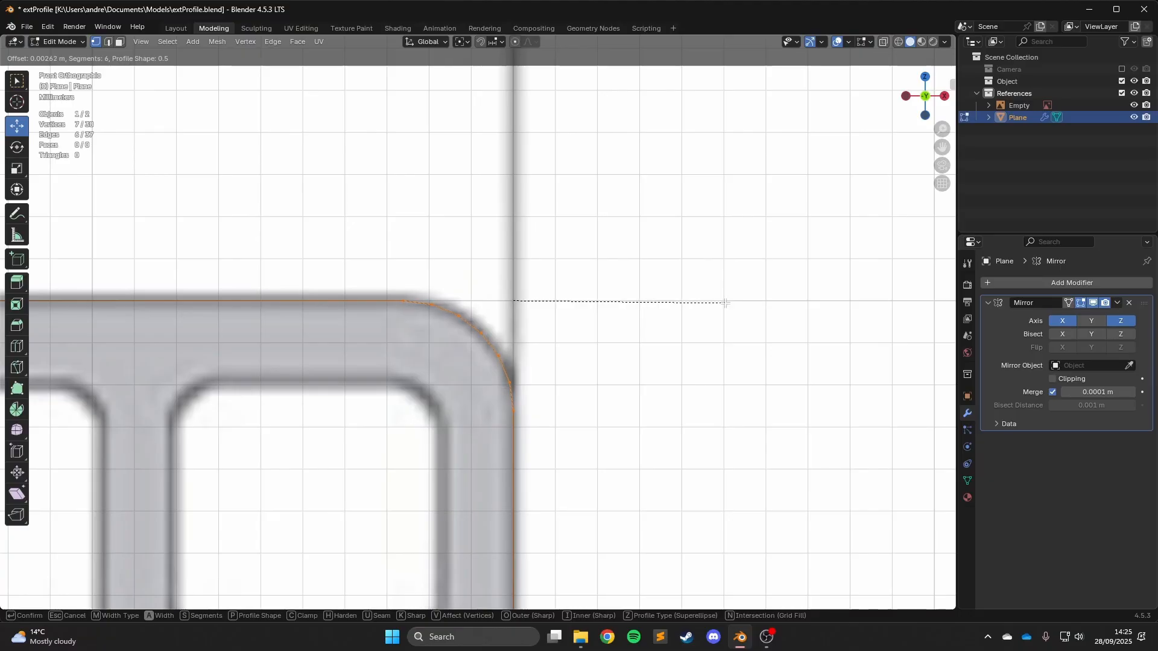
left_click(725, 303)
Examine the quarter for vertices on its 45° diagonal at the rounded outer corner and the central slot's end.
scroll(717, 305, "down", 8)
left_click(441, 363)
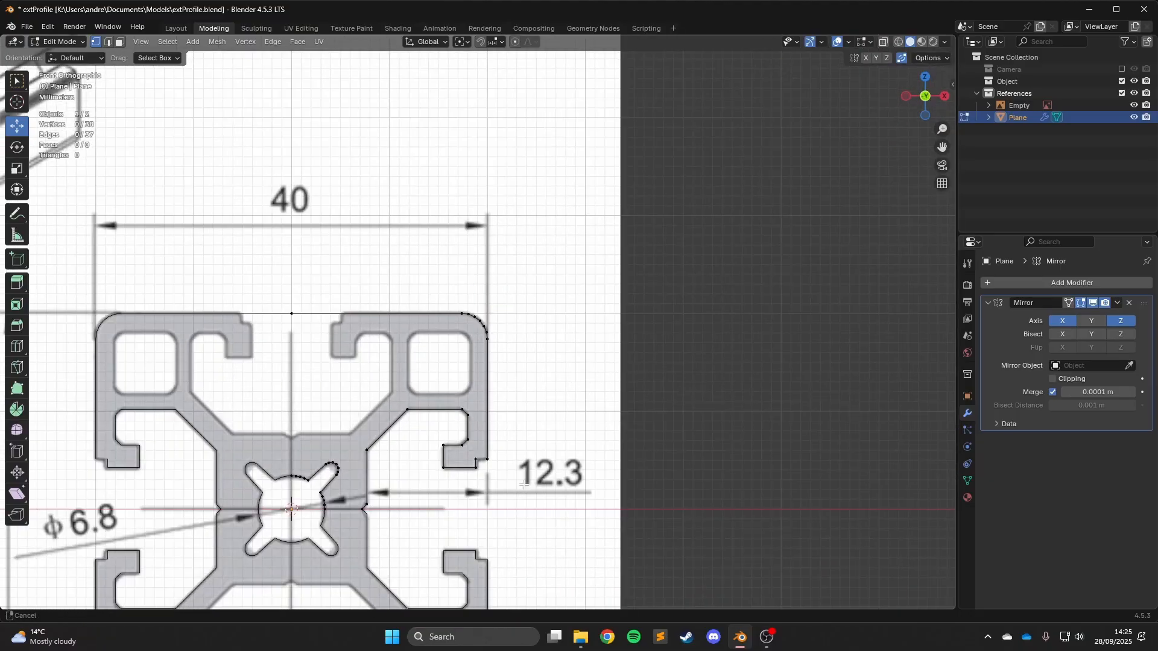
scroll(480, 290, "down", 1)
middle_click_drag(439, 365, 475, 397, "shift")
scroll(475, 397, "up", 5)
scroll(515, 470, "down", 4)
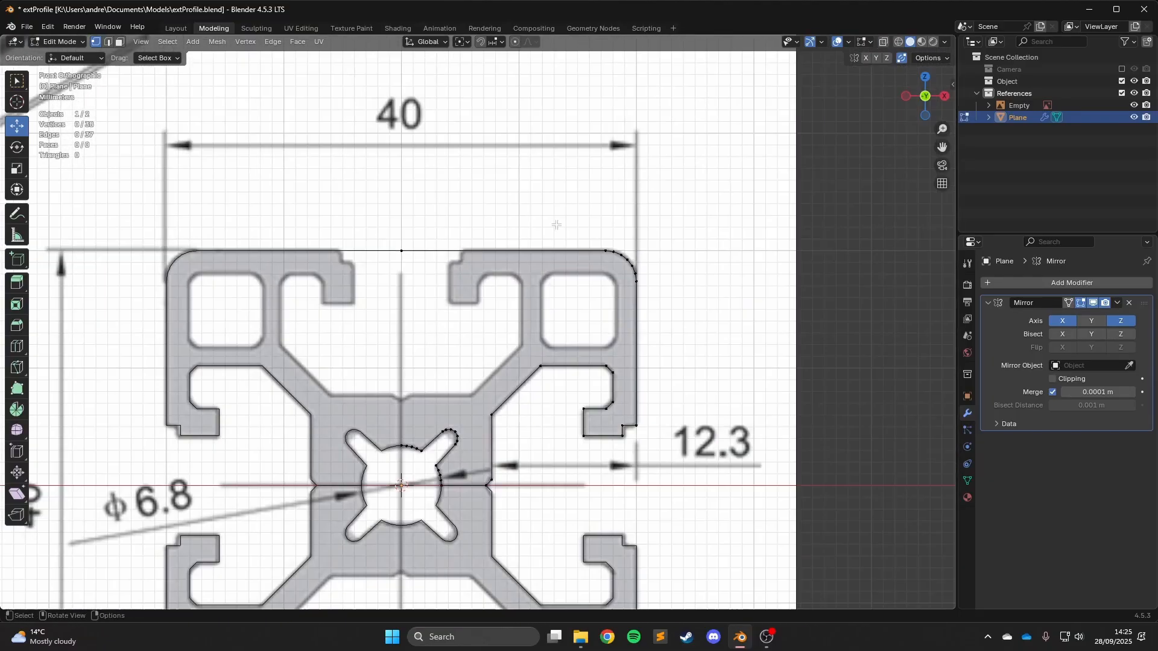
left_click(414, 264)
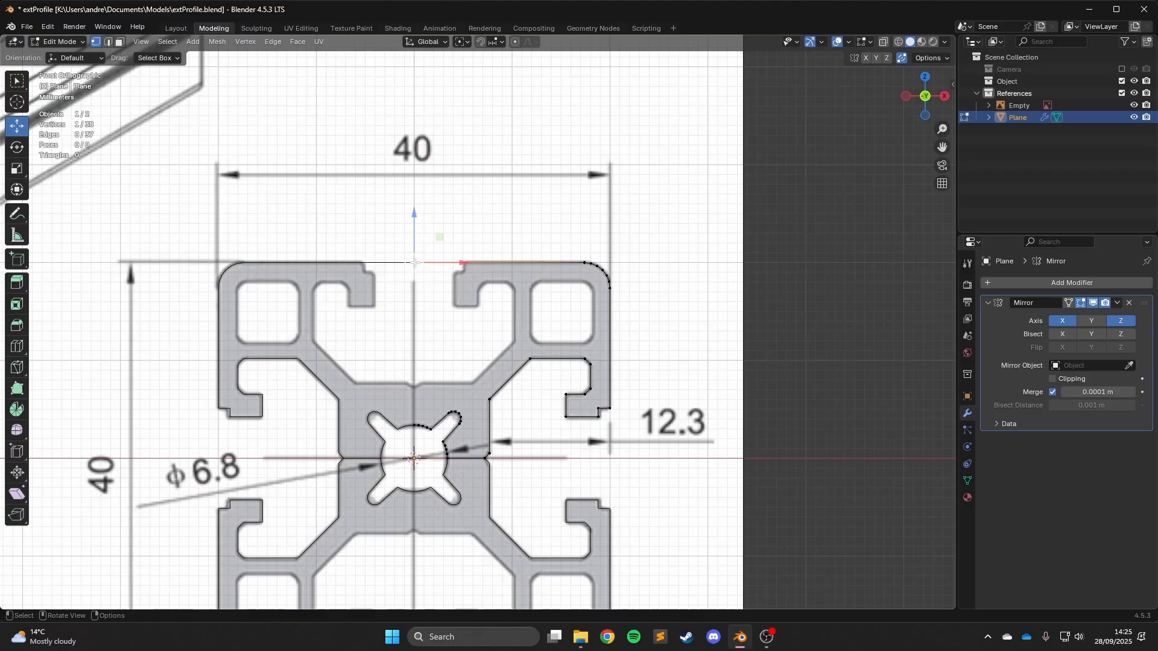
scroll(579, 259, "up", 4)
left_click(668, 231)
scroll(566, 285, "down", 3)
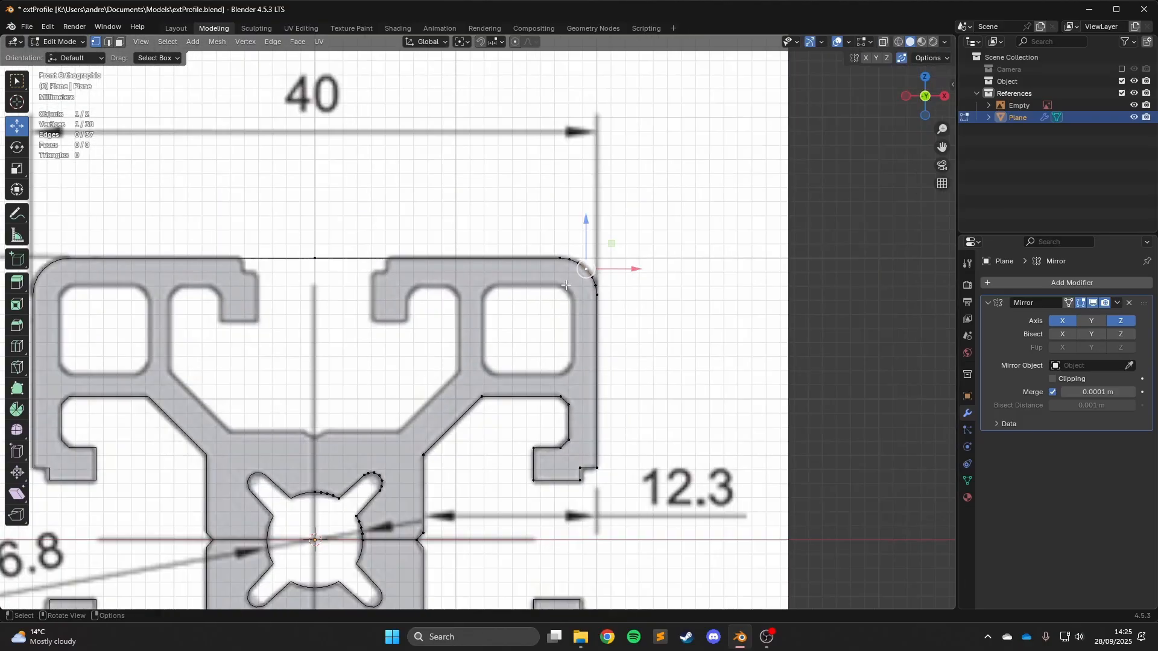
left_click(377, 478, "shift")
scroll(603, 271, "up", 4)
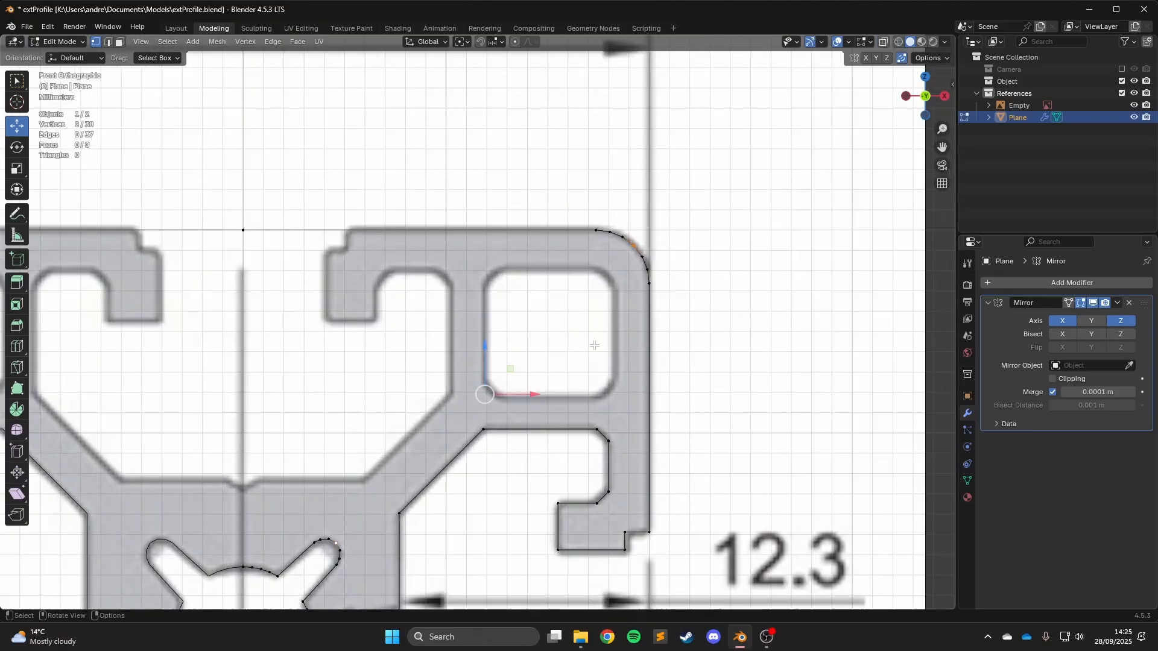
scroll(639, 278, "down", 4)
scroll(639, 278, "up", 3)
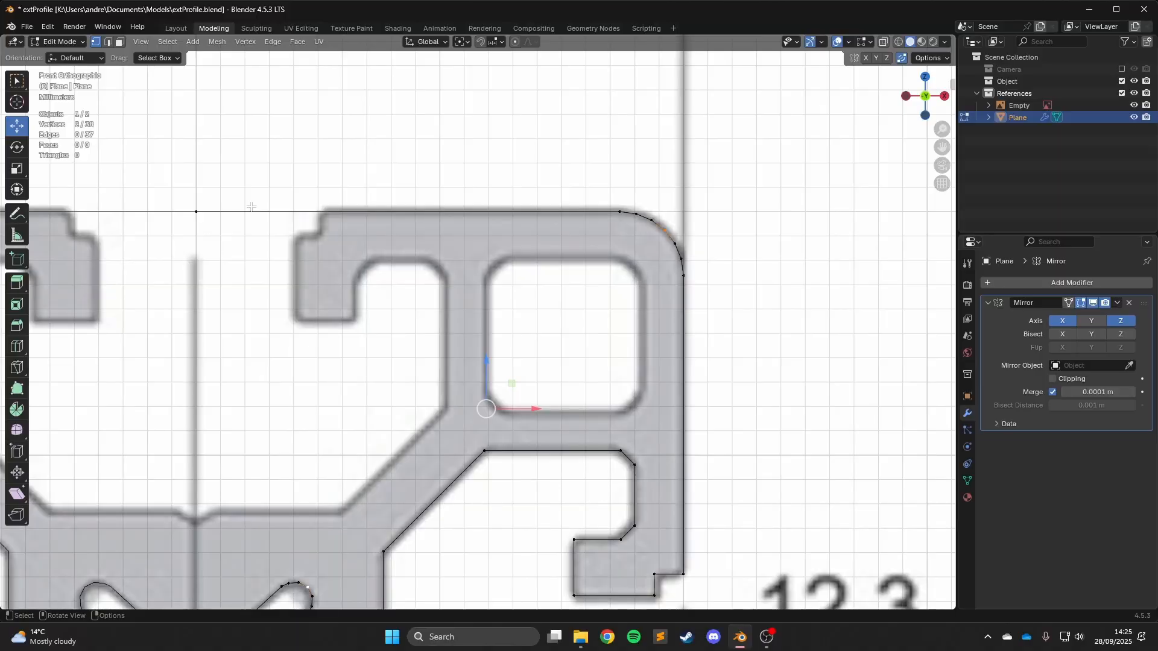
Delete the vertices from the profile's top centre up to just before the midpoint of the rounded corner.
left_click(202, 208)
left_click(651, 220, "ctrl")
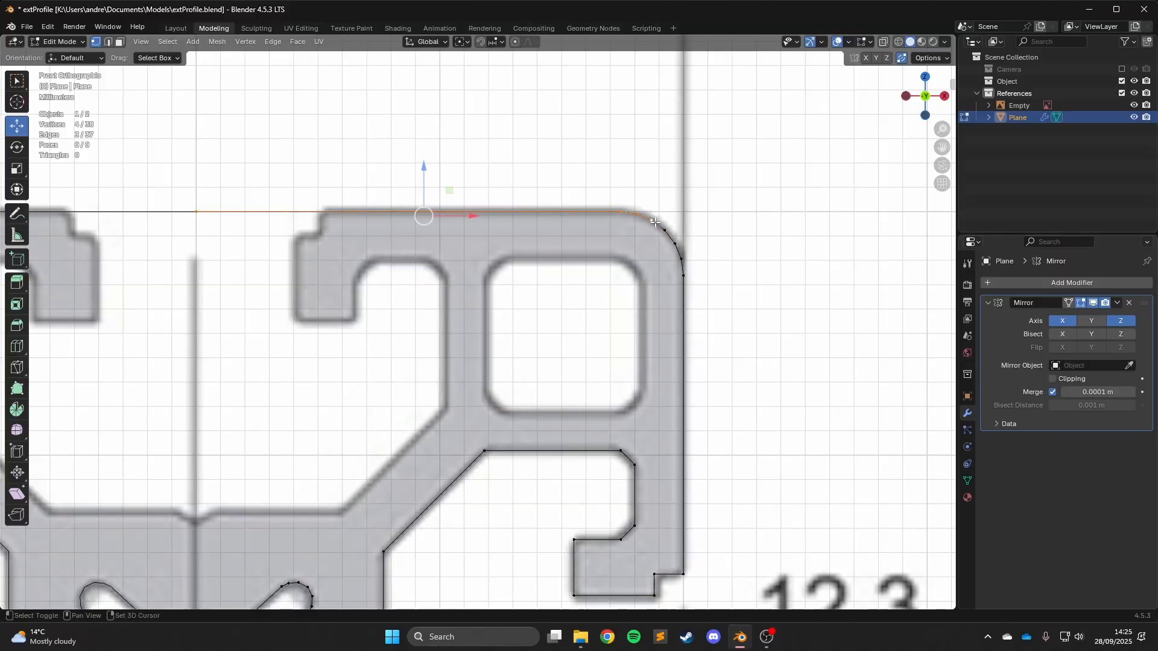
key("x")
left_click(646, 186)
Join the rounded corner's midpoint vertex to the slot end's vertex with a diagonal edge.
left_click(664, 231, "shift")
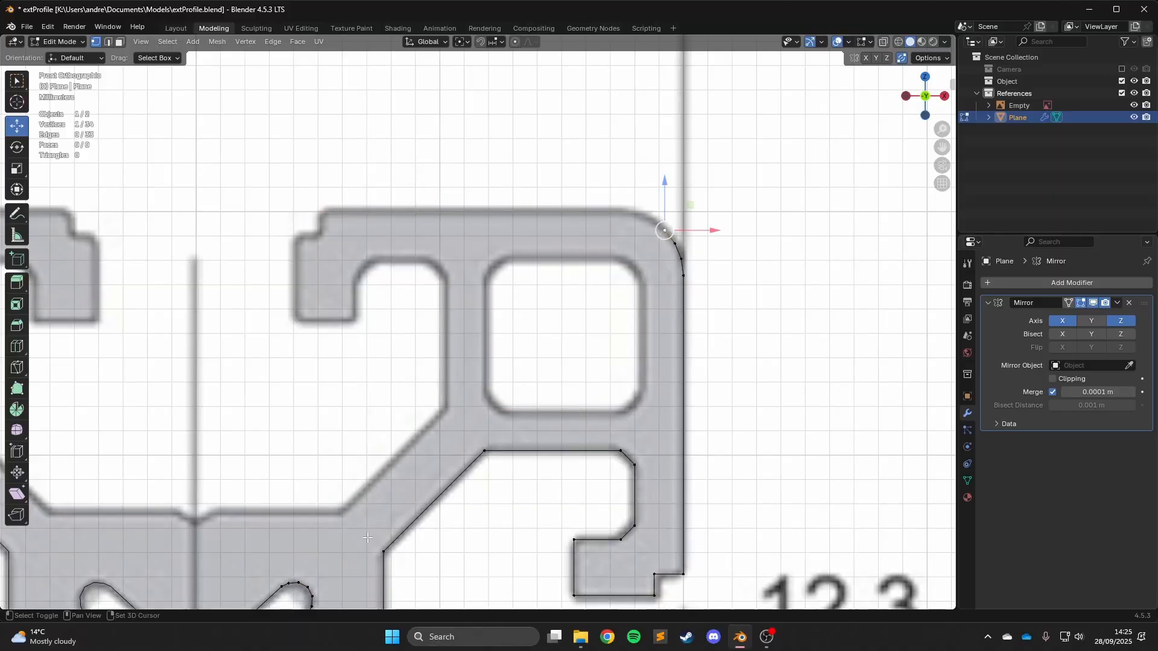
left_click(308, 588, "shift")
key("f")
Delete the slot's upper side and the remaining central hole arc above the diagonal edge.
scroll(632, 427, "up", 3)
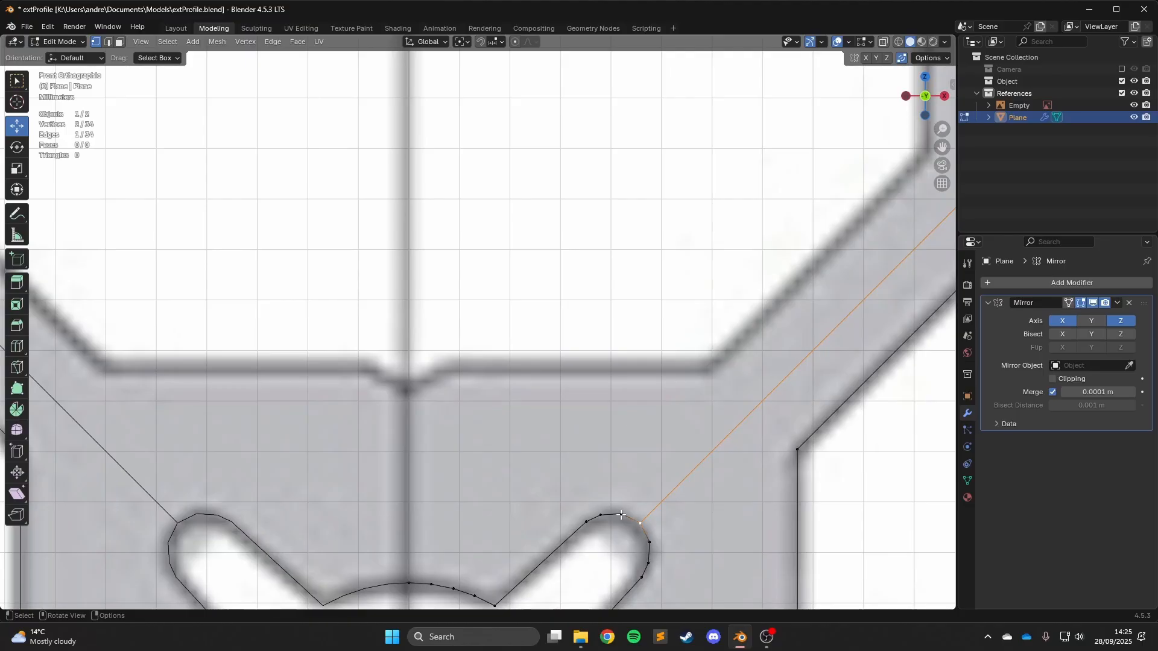
scroll(621, 515, "down", 2)
left_click(526, 429, "ctrl")
key("x")
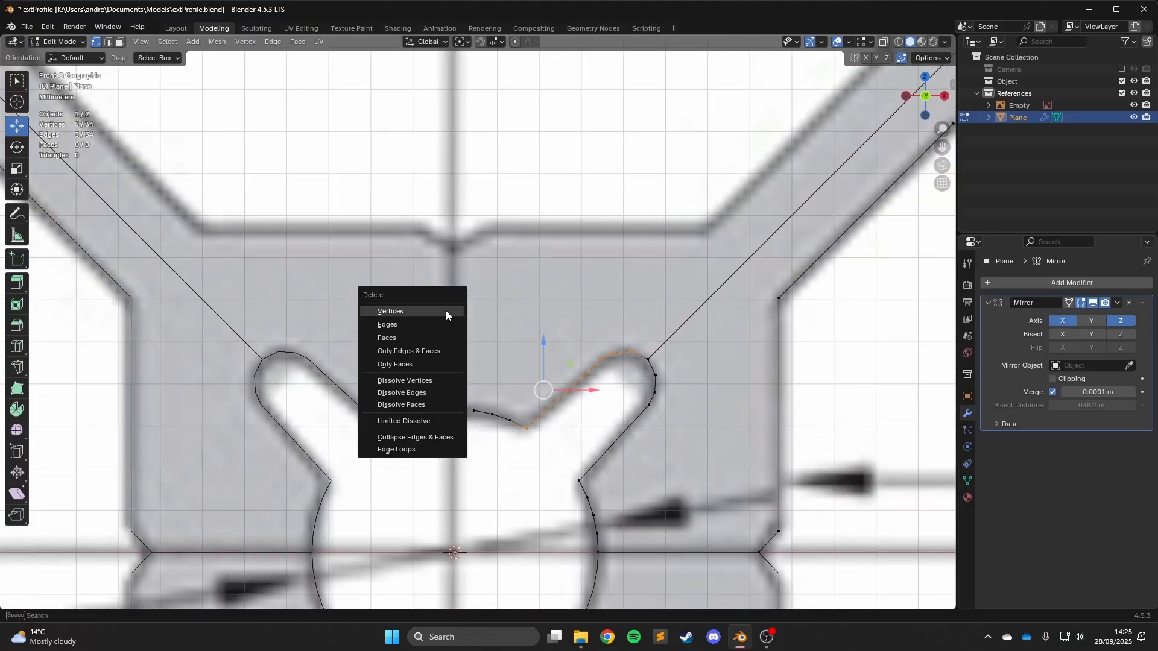
left_click(447, 312)
left_click(492, 414)
left_click(473, 411, "shift")
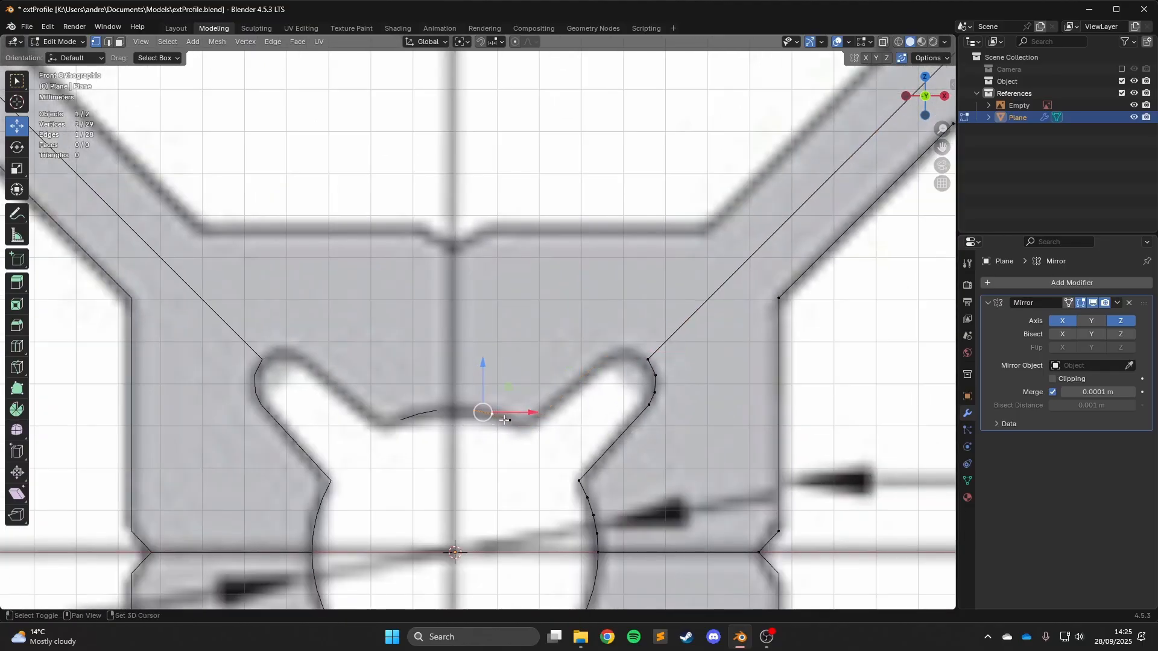
key("x")
left_click(508, 422)
scroll(549, 373, "down", 3)
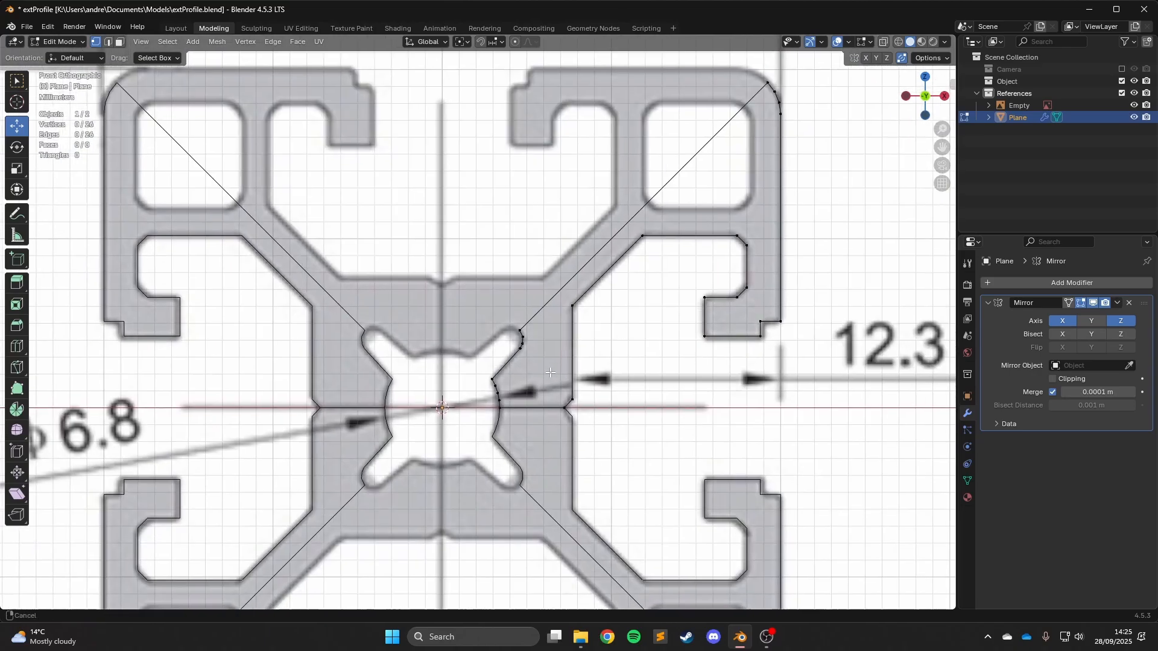
Select the entire one-eighth outline and check it and its mirrored copies against the reference drawing.
scroll(550, 373, "up", 3)
scroll(550, 373, "down", 5)
key("a")
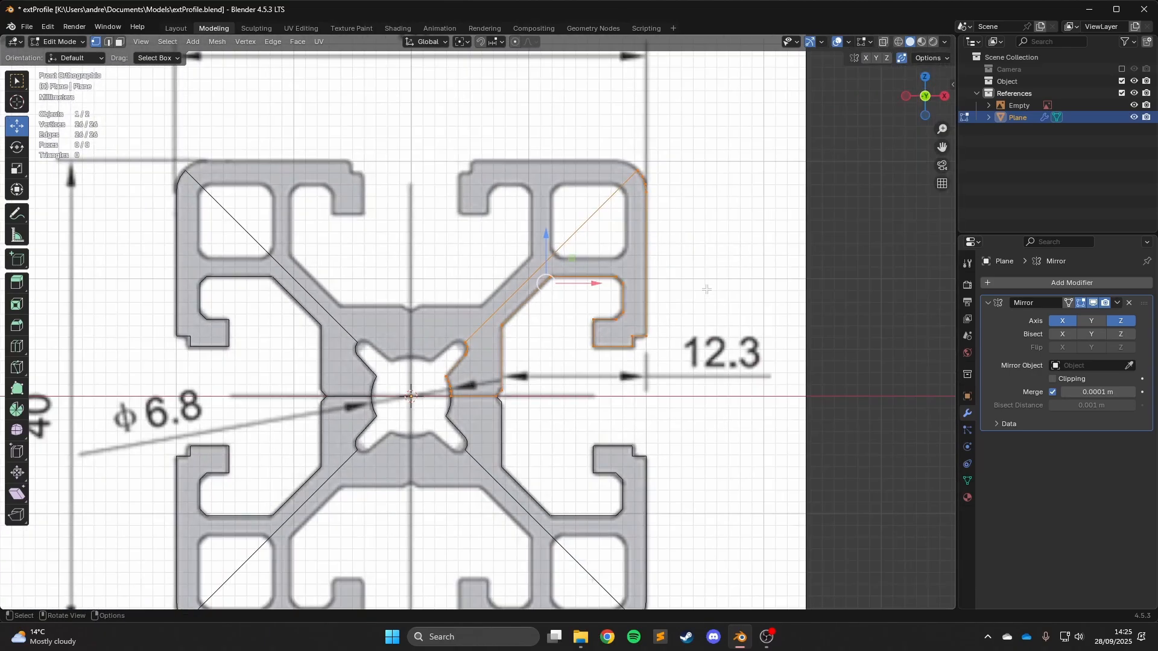
scroll(478, 405, "up", 3)
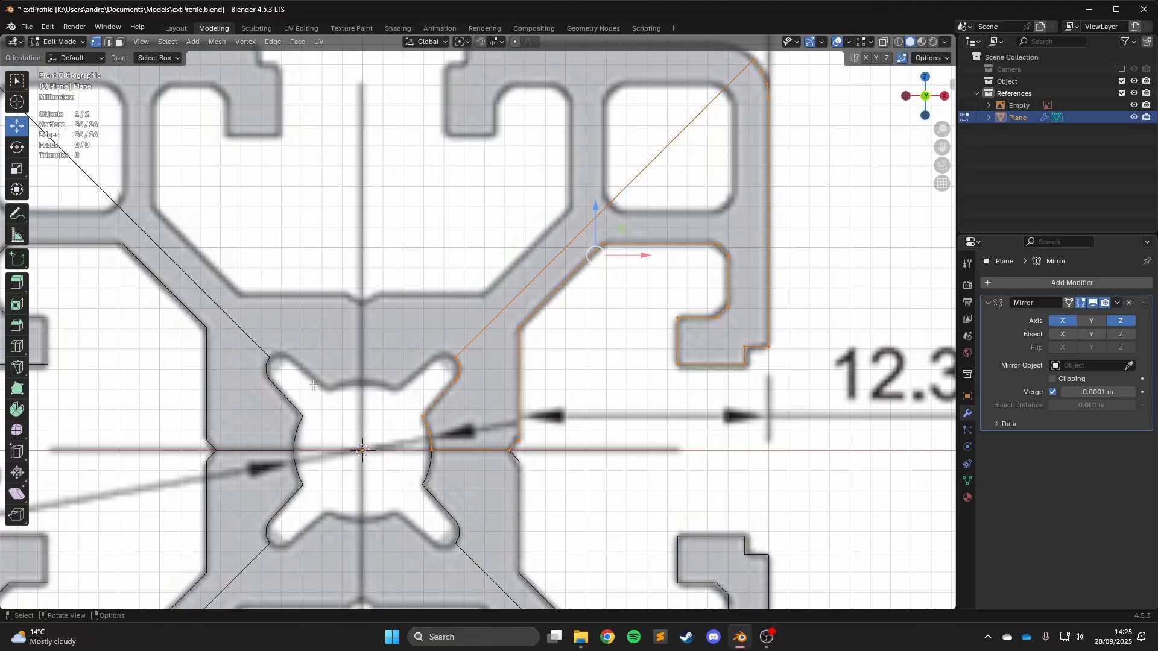
scroll(530, 577, "down", 3)
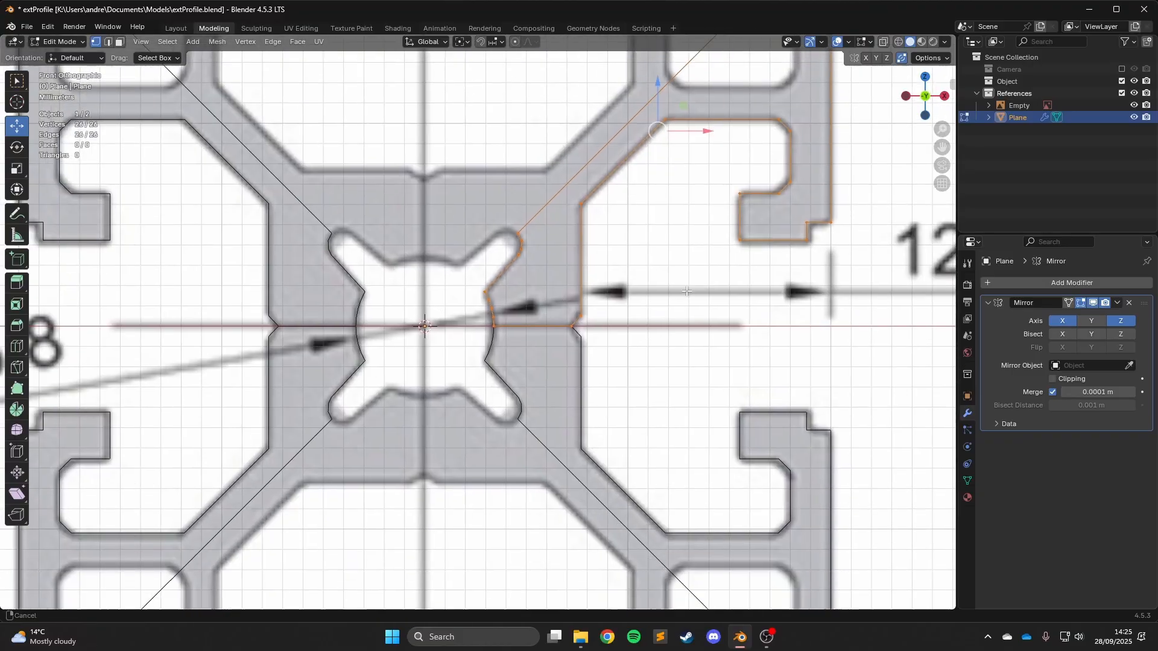
scroll(537, 190, "up", 4)
scroll(451, 144, "down", 4)
scroll(444, 485, "up", 5)
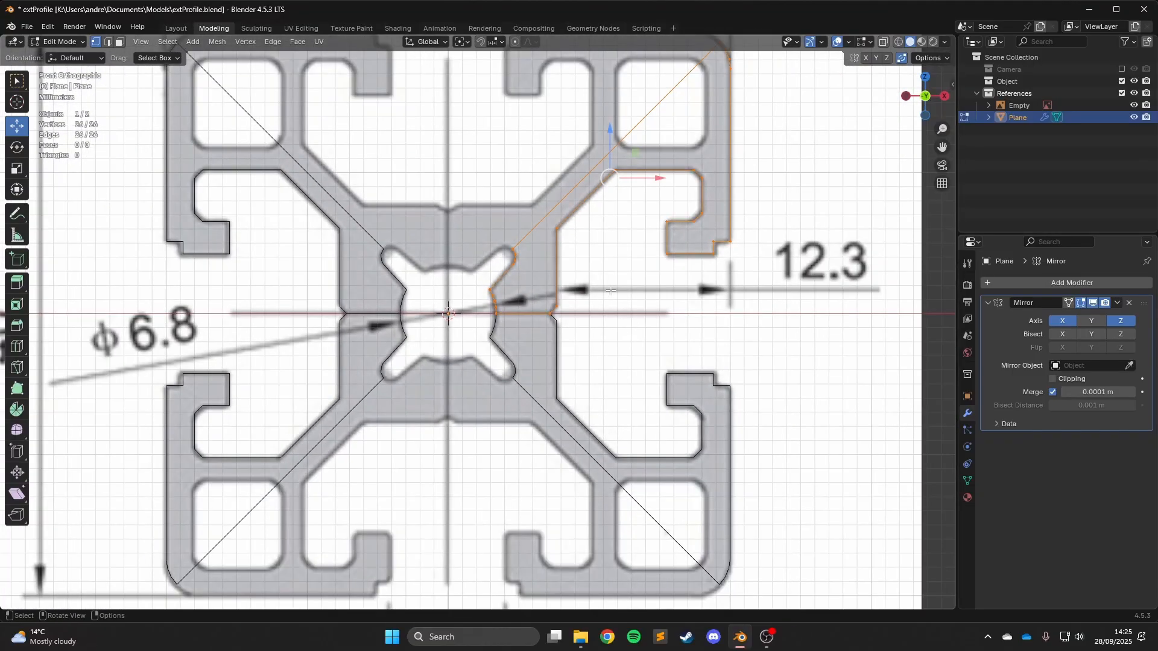
scroll(691, 349, "down", 4)
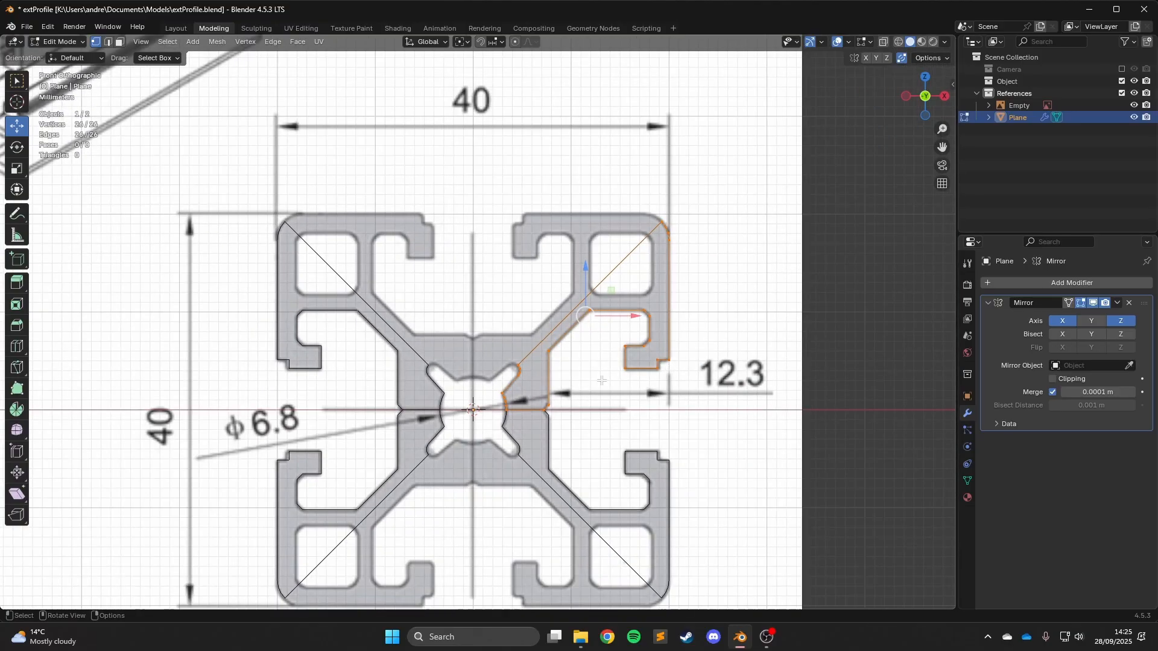
scroll(601, 380, "down", 1)
scroll(619, 263, "up", 2)
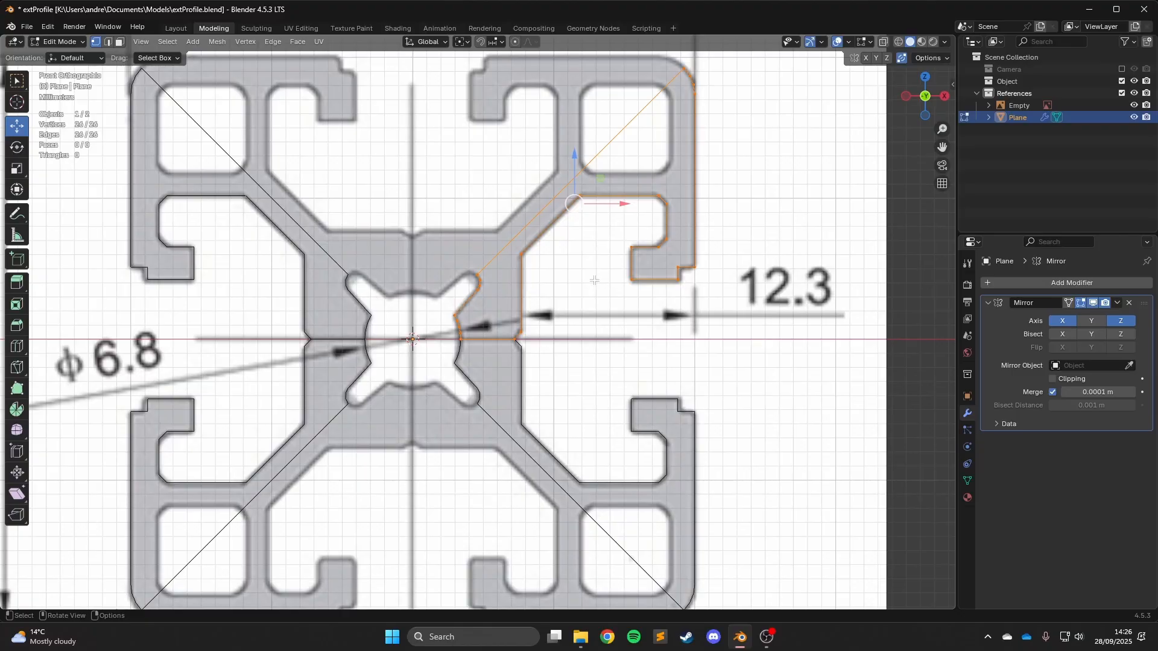
Compare the selected outline in the right and front orthographic views.
key("KP_3")
key("KP_1")
scroll(488, 304, "down", 3)
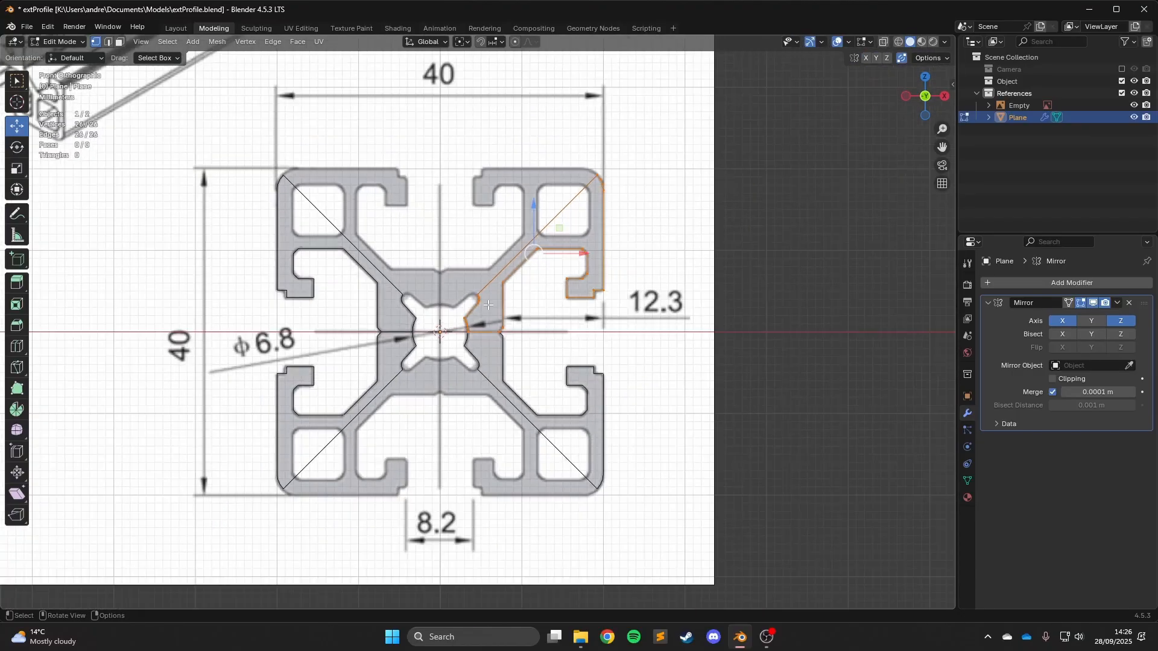
scroll(488, 305, "up", 1)
key("KP_3")
key("KP_1")
scroll(691, 198, "up", 1)
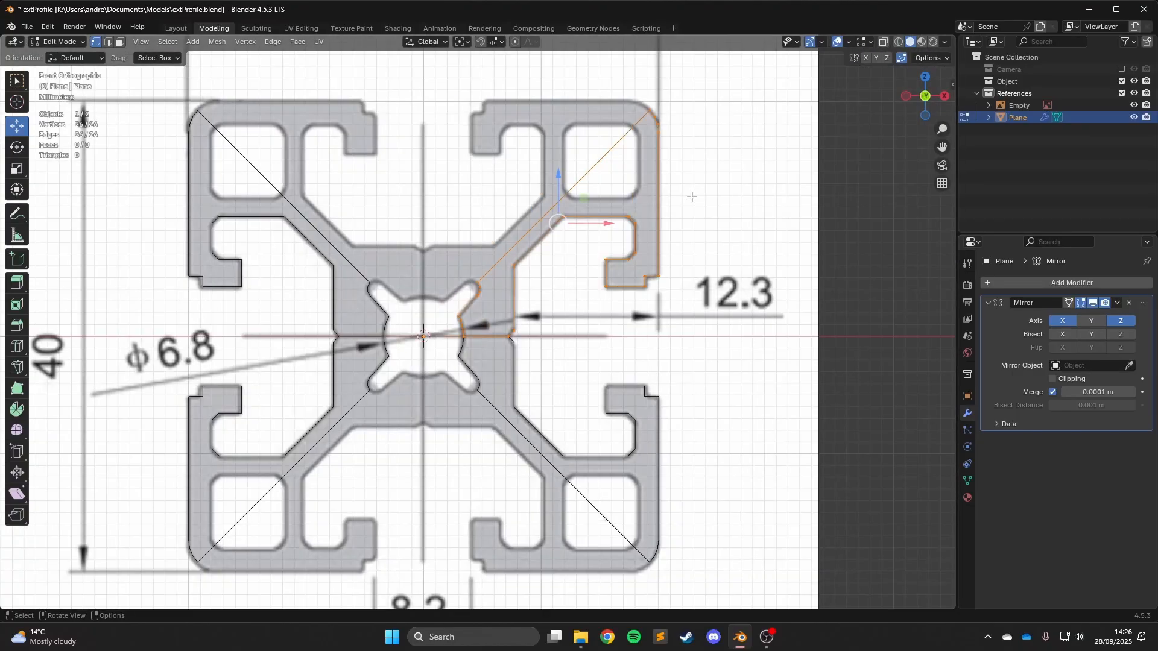
key("KP_3")
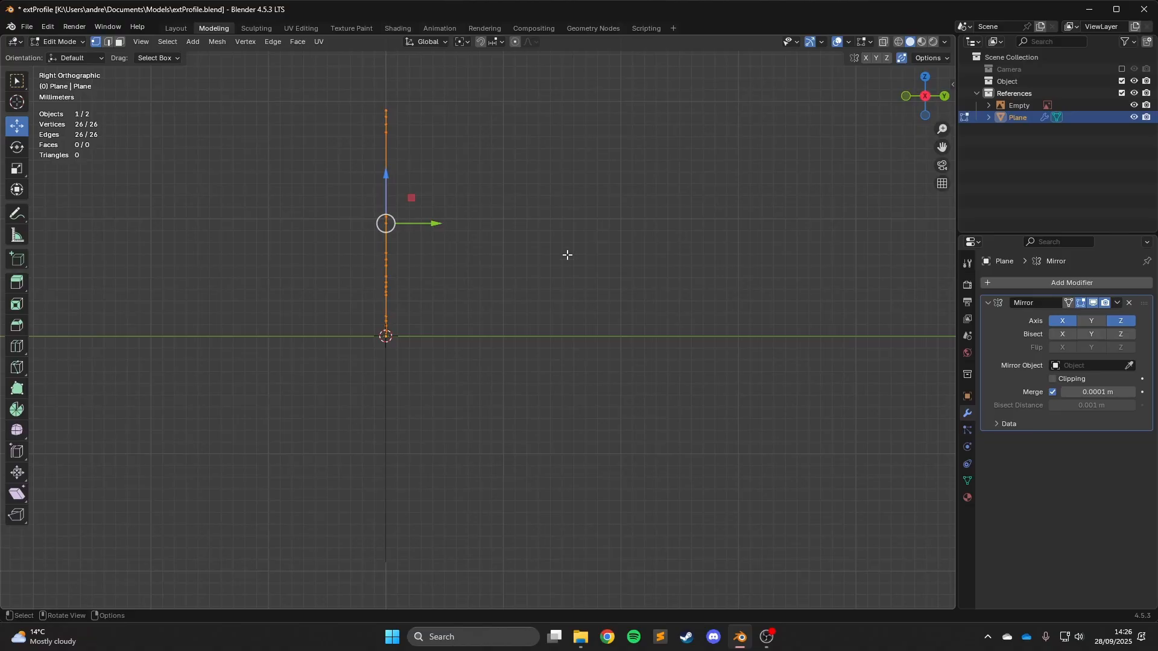
key("KP_1")
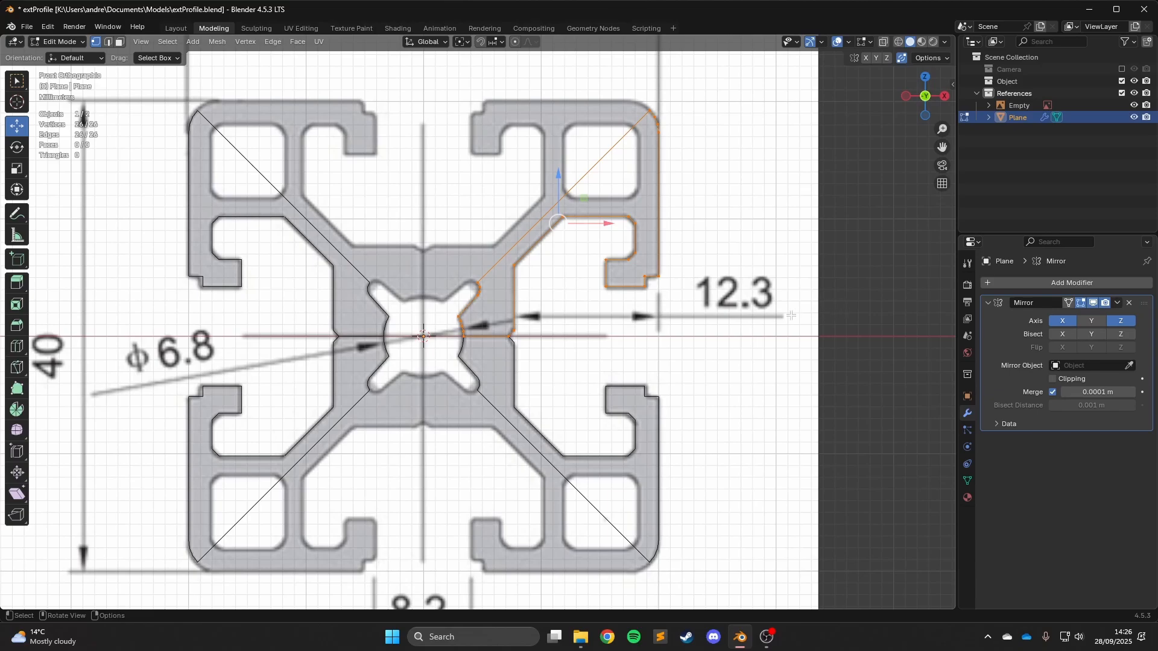
From the right orthographic view, tilt the view 45° upward so that it looks along the section's diagonal.
key("KP_3")
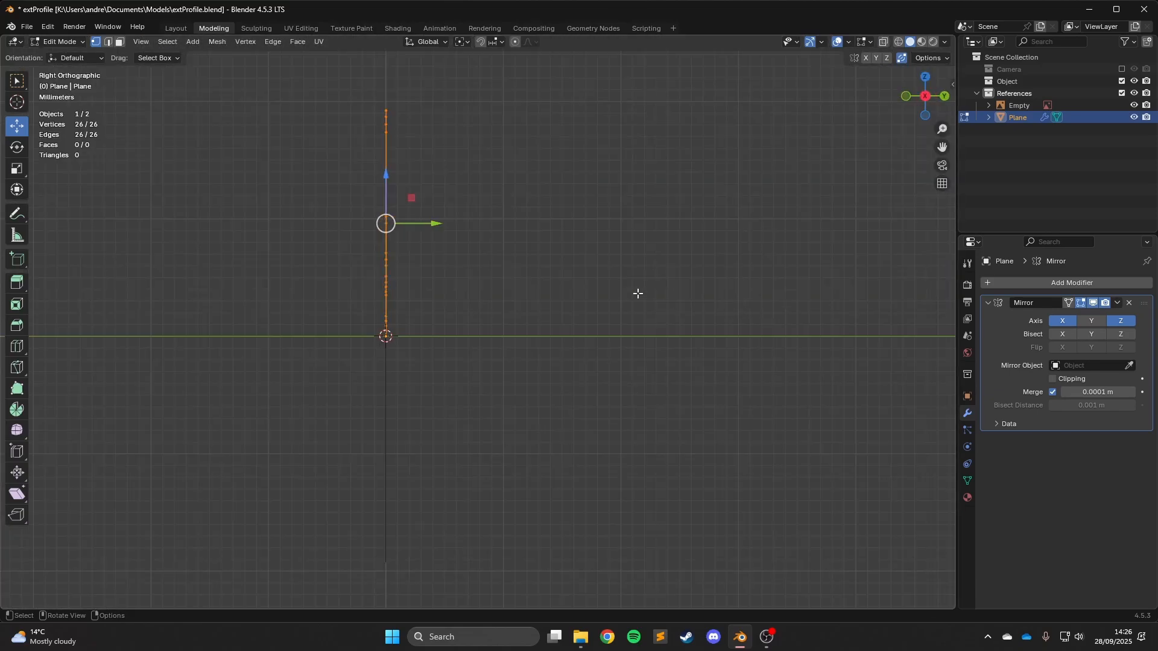
key("KP_8")
key("KP_8")
key("KP_8")
scroll(612, 292, "up", 3)
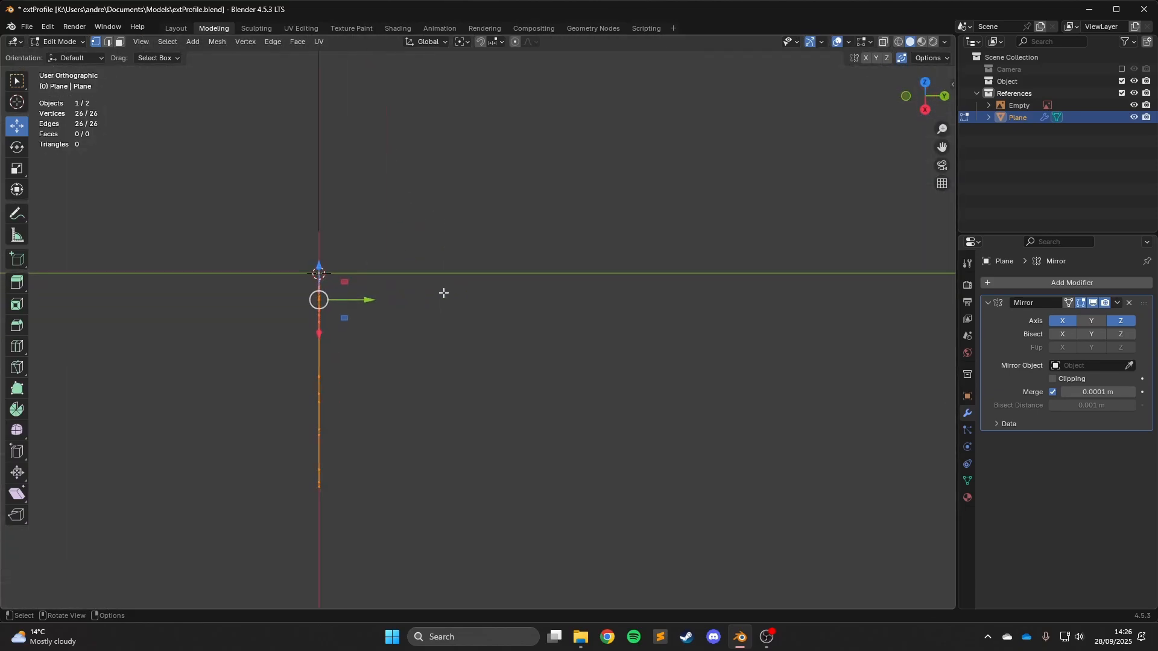
middle_click_drag(443, 292, 750, 332, "shift")
scroll(747, 331, "up", 3)
middle_click_drag(805, 271, 666, 276, "shift")
scroll(649, 268, "up", 2)
scroll(649, 268, "up", 4)
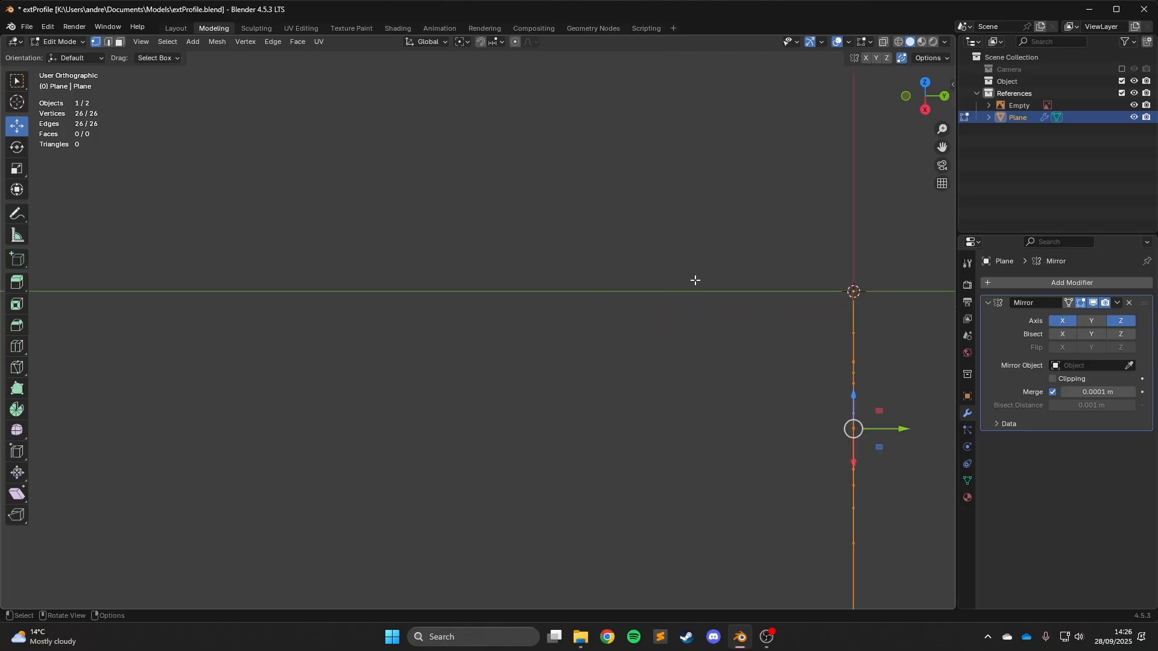
middle_click_drag(821, 280, 378, 328, "shift")
scroll(378, 328, "up", 2)
scroll(391, 336, "down", 12)
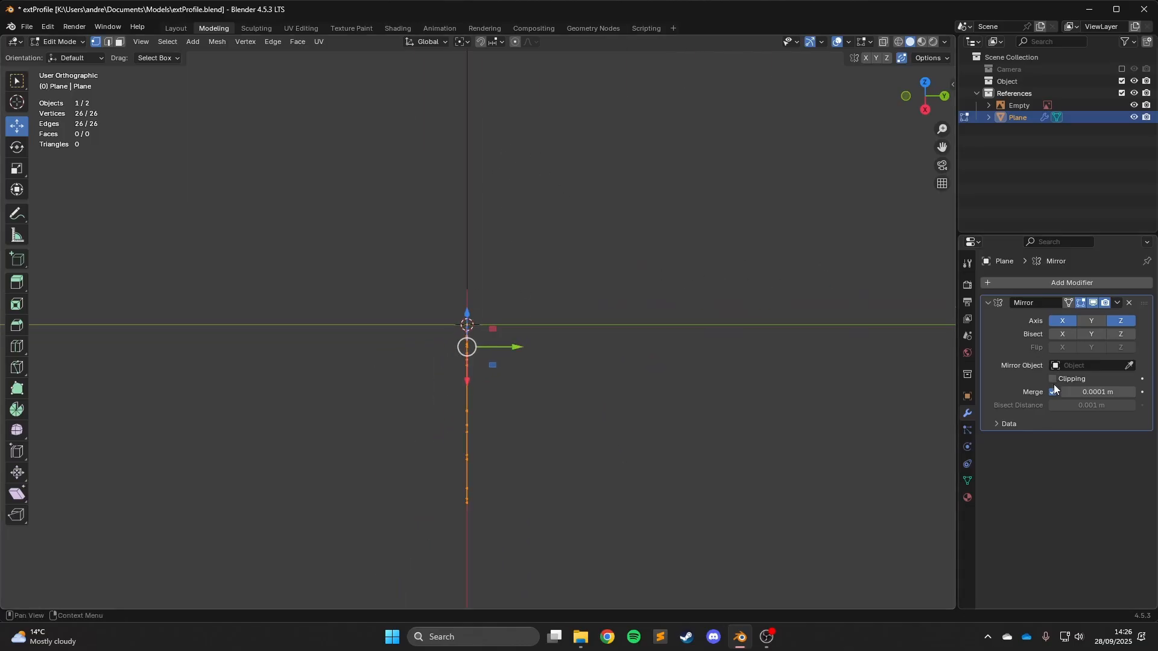
Duplicate the selected outline in place and rotate the copy 180° about the 3D cursor.
key("shift+d")
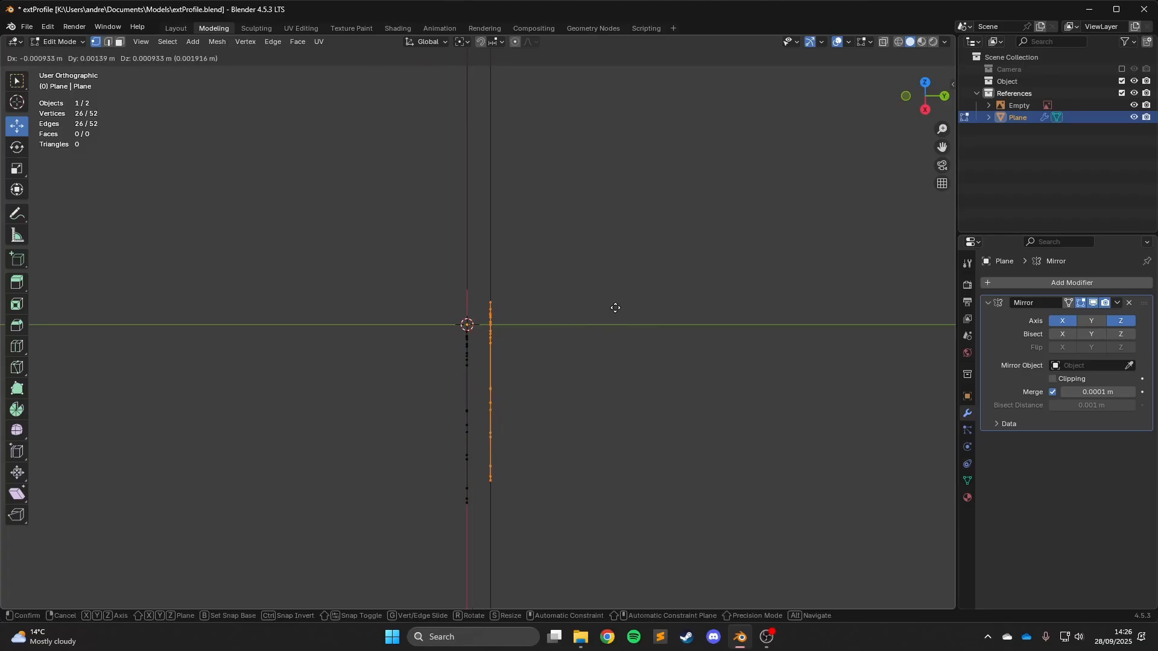
key("Escape")
left_click(463, 43)
left_click(487, 85)
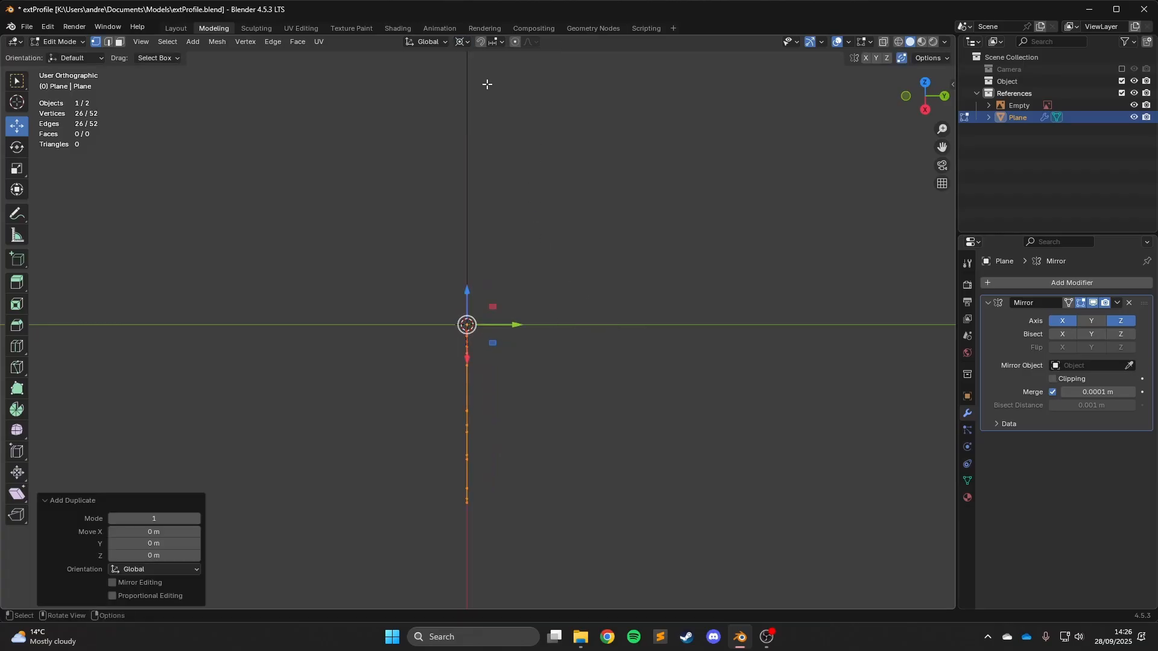
key("r")
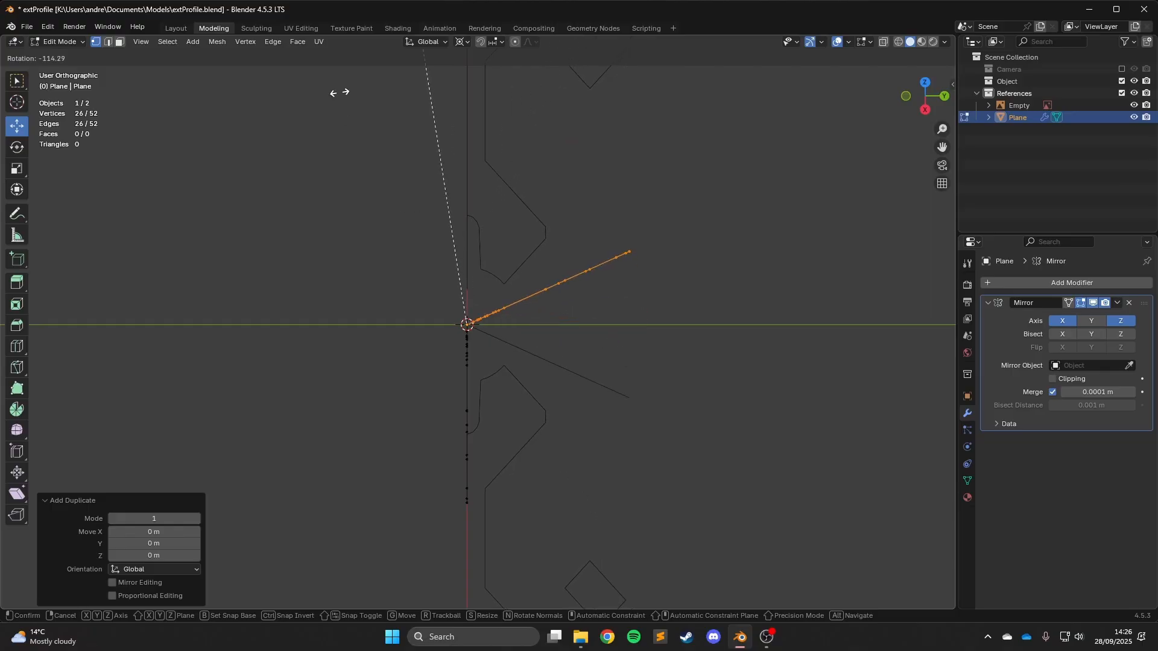
type("180")
key("Return")
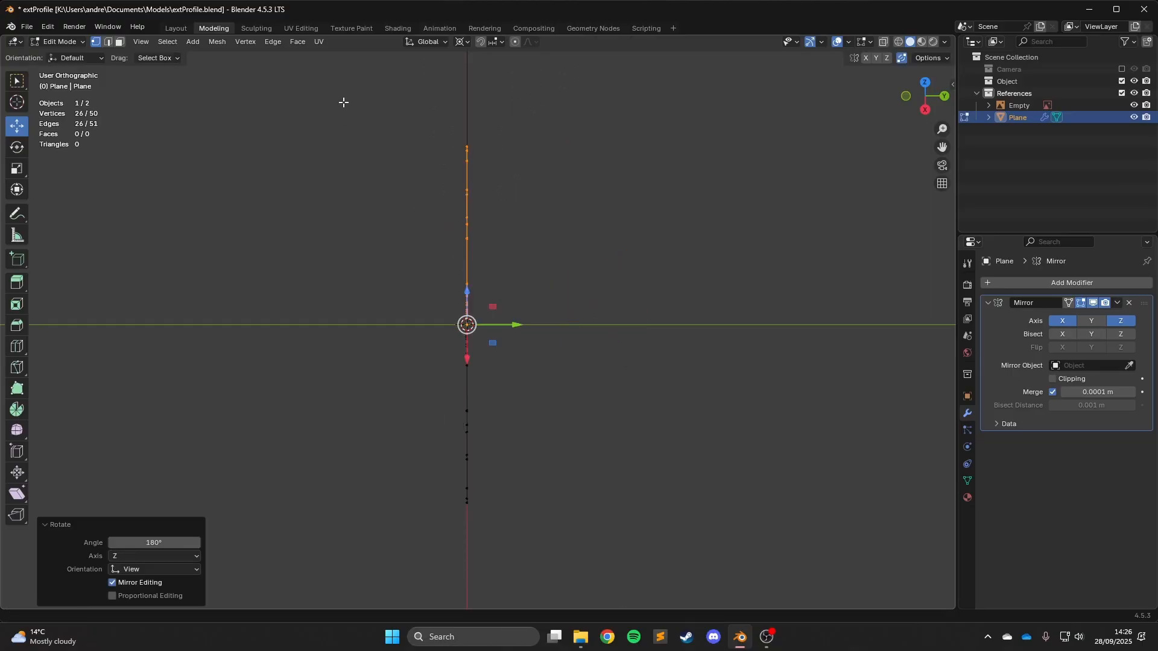
Return to the front view and enable Clipping on the Mirror modifier.
middle_click_drag(343, 103, 543, 193)
scroll(579, 181, "down", 4)
middle_click_drag(644, 158, 618, 209, "shift")
scroll(618, 209, "up", 3)
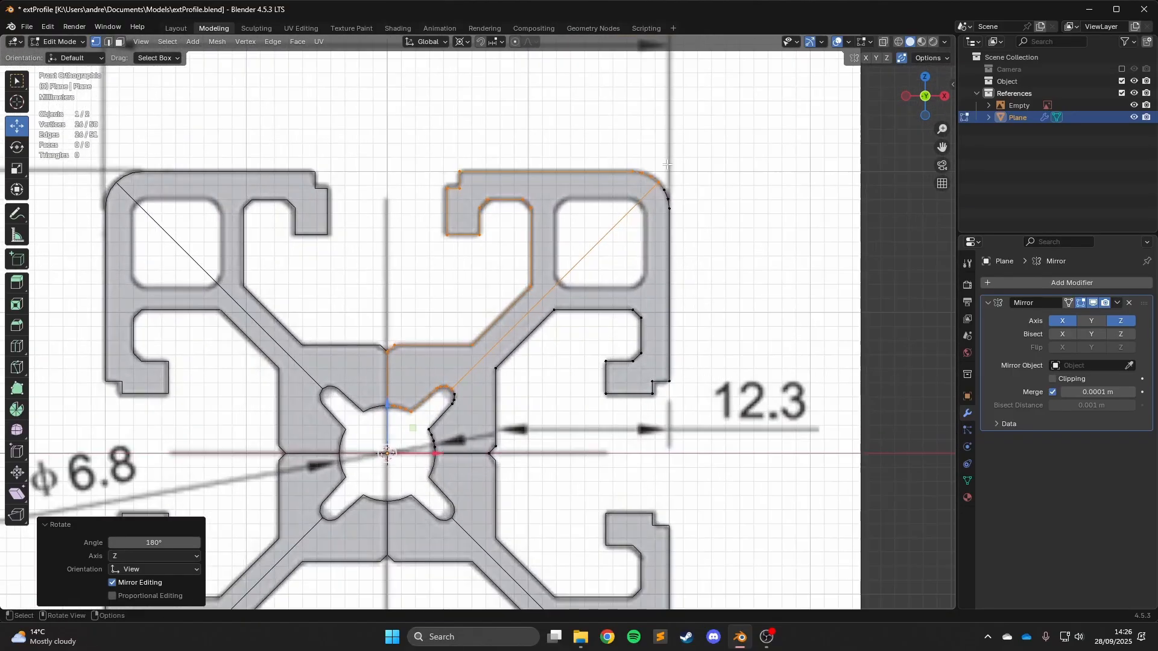
scroll(667, 164, "up", 3)
middle_click_drag(693, 171, 513, 251, "shift")
left_click(1062, 382)
scroll(611, 236, "down", 2)
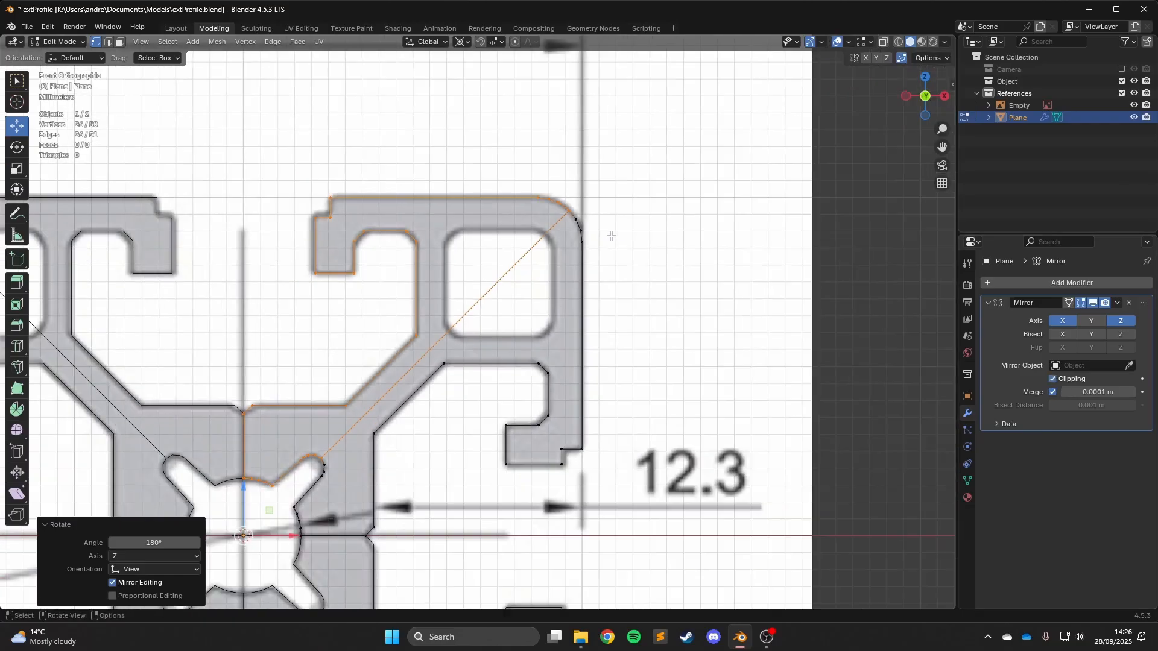
scroll(603, 253, "down", 3)
scroll(644, 181, "up", 8)
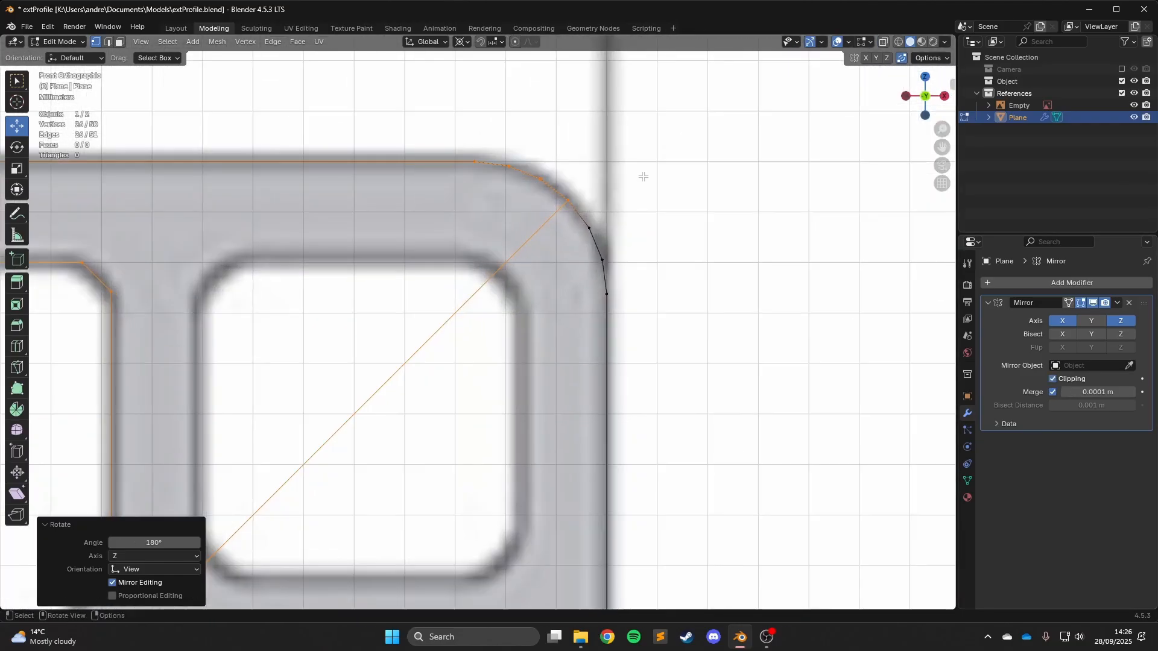
scroll(643, 177, "up", 1)
middle_click_drag(643, 177, 550, 336, "shift")
key("g")
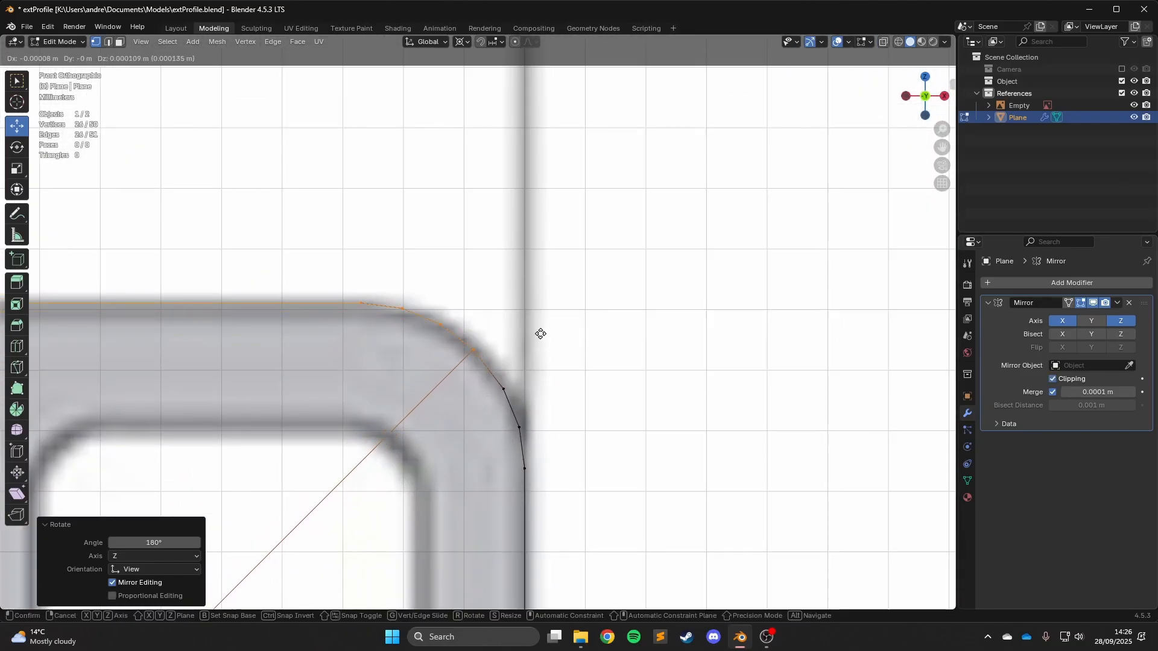
right_click(540, 337)
scroll(480, 354, "down", 4)
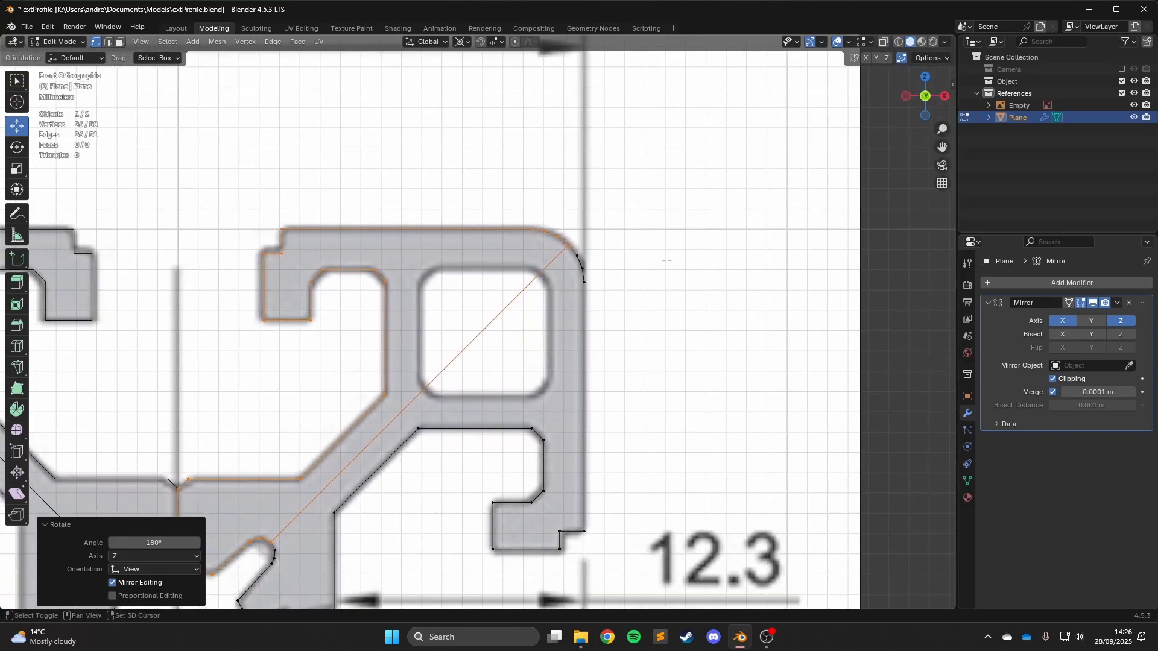
scroll(667, 259, "up", 3)
key("g")
right_click(667, 163)
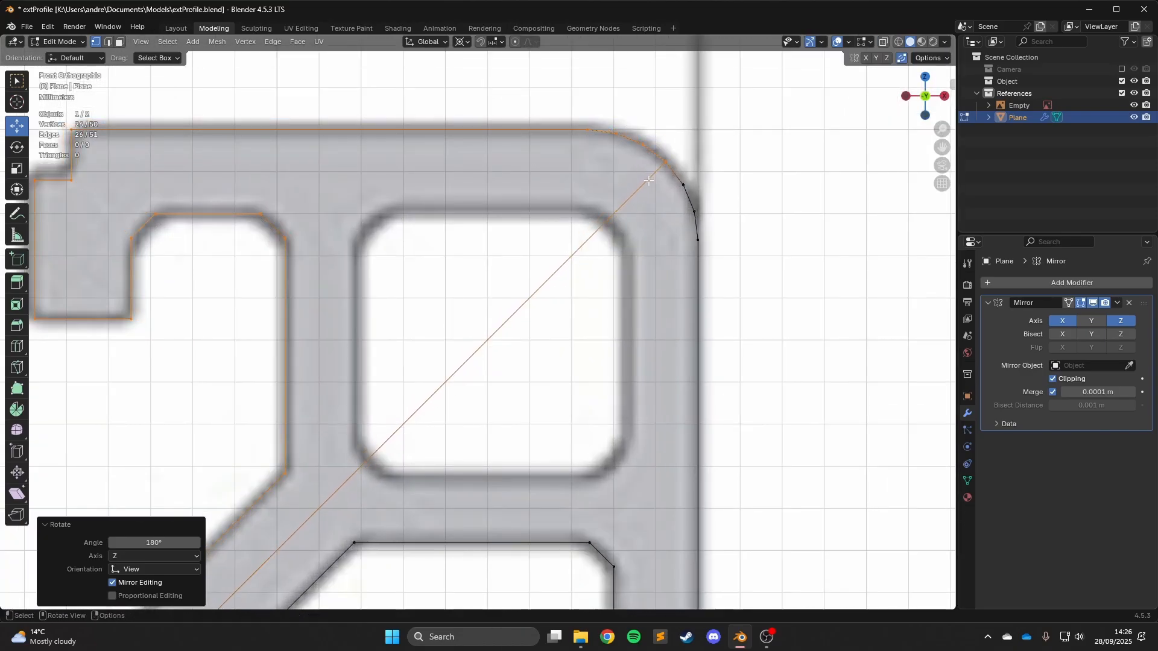
scroll(673, 163, "up", 1)
scroll(712, 128, "down", 7)
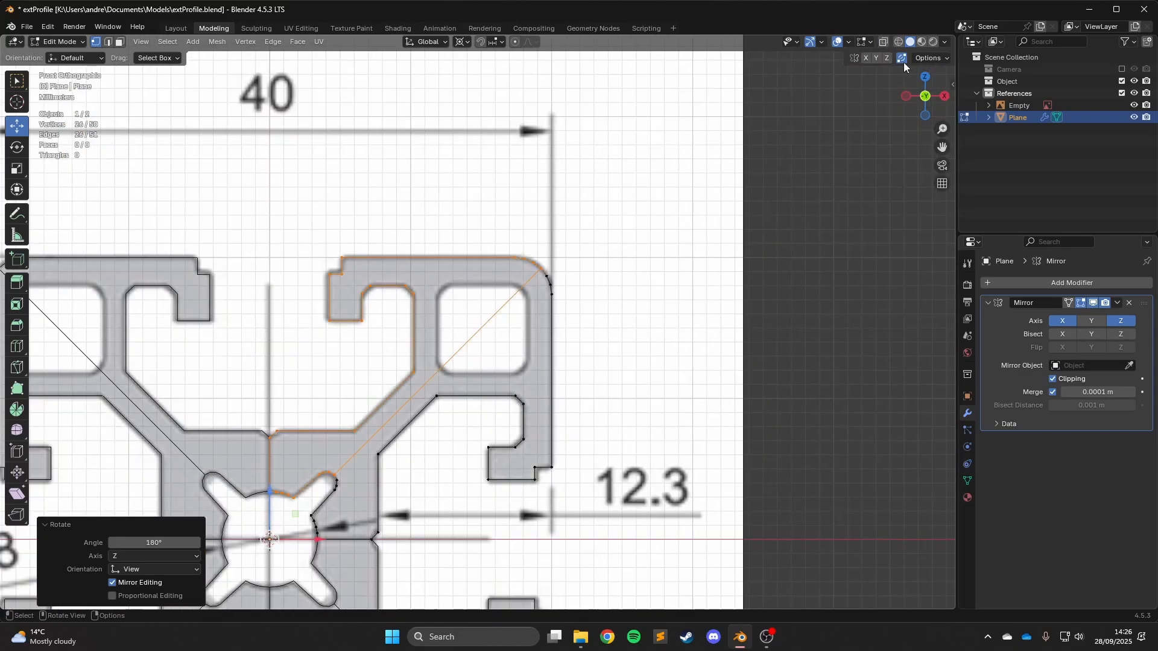
Turn off Auto Merge Vertices and inspect where the two eighths meet at the rounded outer corner.
middle_click_drag(779, 172, 847, 98, "shift")
scroll(848, 97, "up", 2)
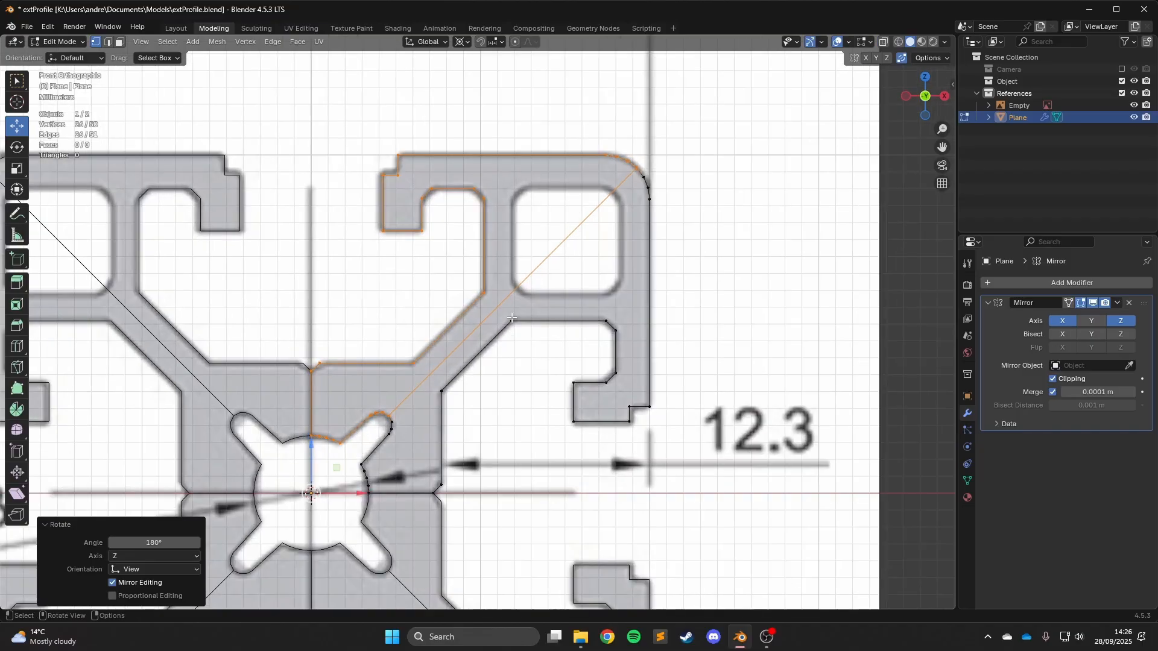
middle_click_drag(720, 100, 569, 235, "shift")
scroll(566, 237, "up", 5)
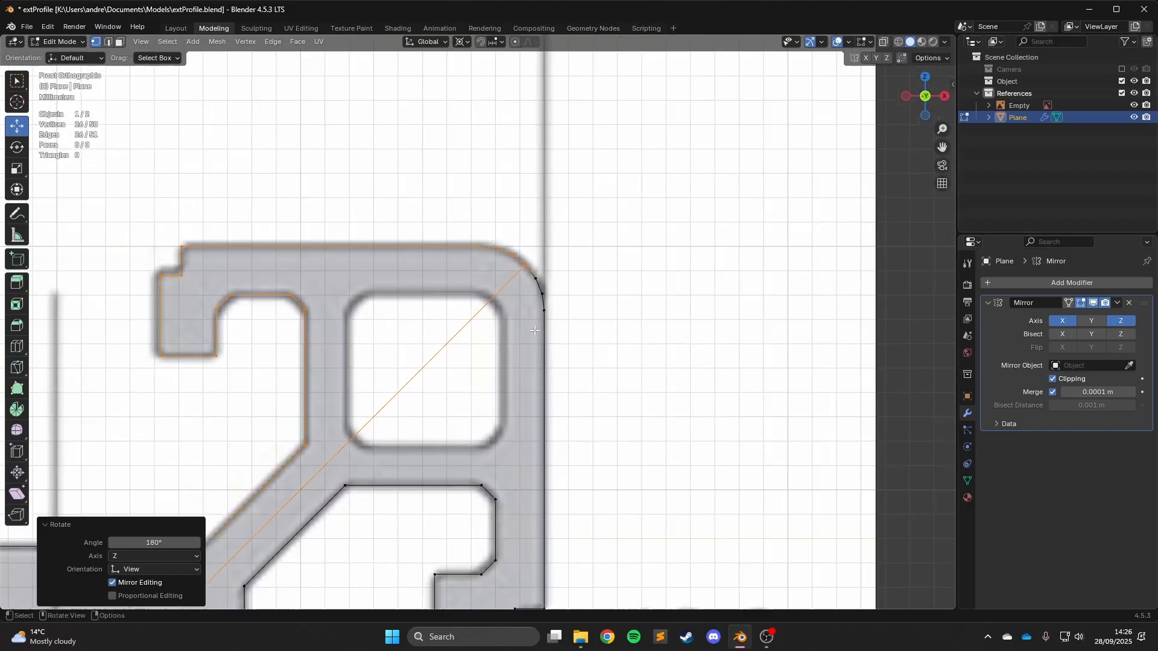
scroll(578, 210, "down", 3)
scroll(577, 210, "down", 4)
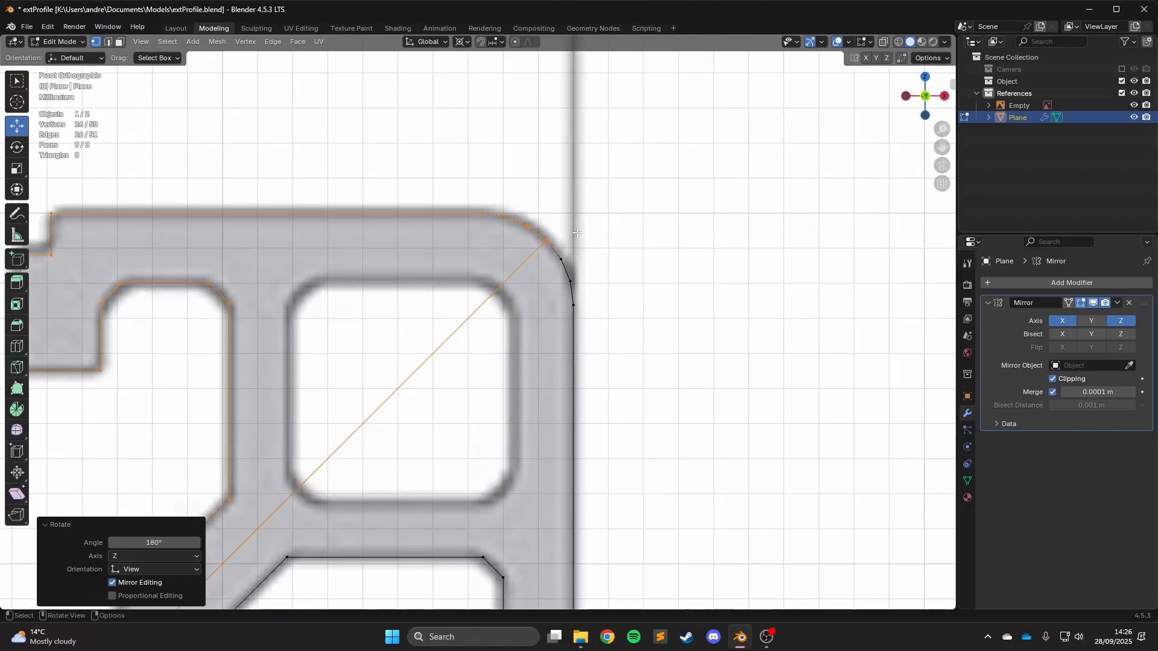
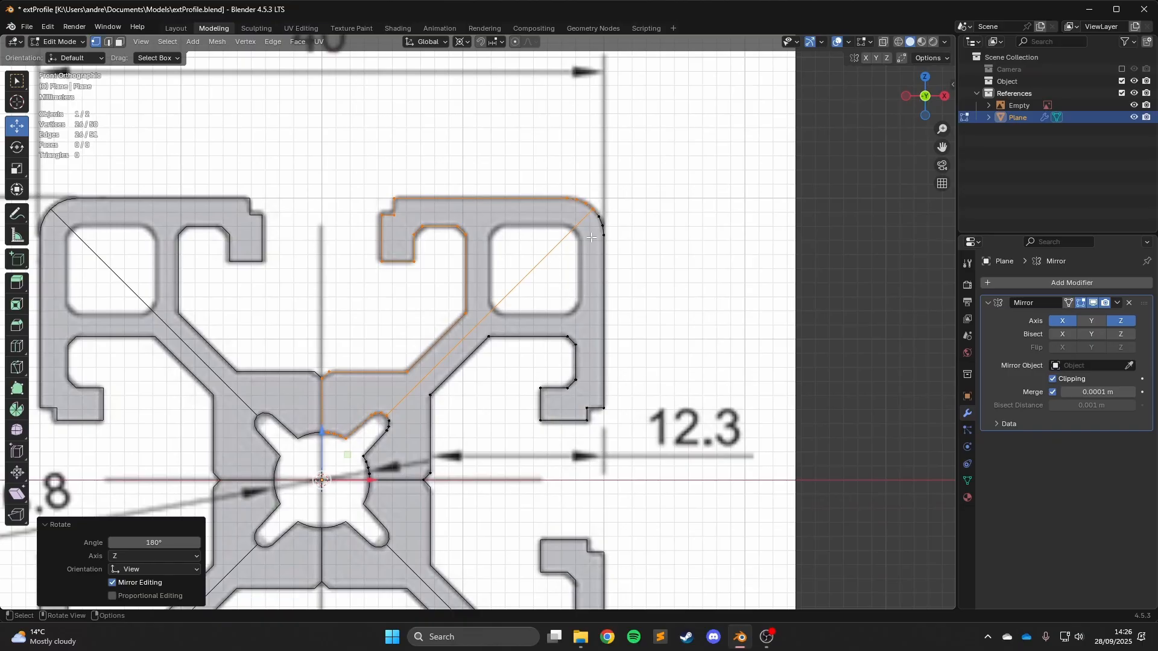
scroll(591, 237, "up", 2)
scroll(310, 164, "down", 1)
Duplicate in place the vertex where the straight top edge meets the rounded corner, and select both coincident vertices in wireframe display.
key("alt+a")
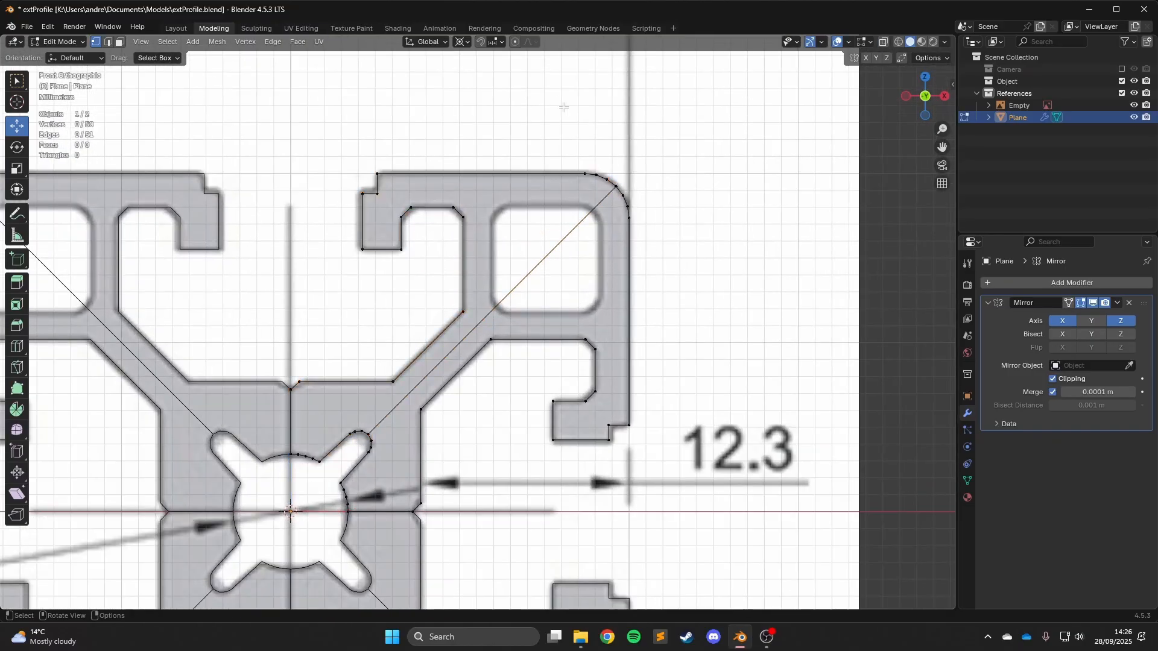
middle_click_drag(575, 148, 446, 258, "shift")
scroll(447, 259, "up", 2)
left_click(447, 258)
key("shift+d")
right_click(442, 246)
scroll(442, 246, "up", 5)
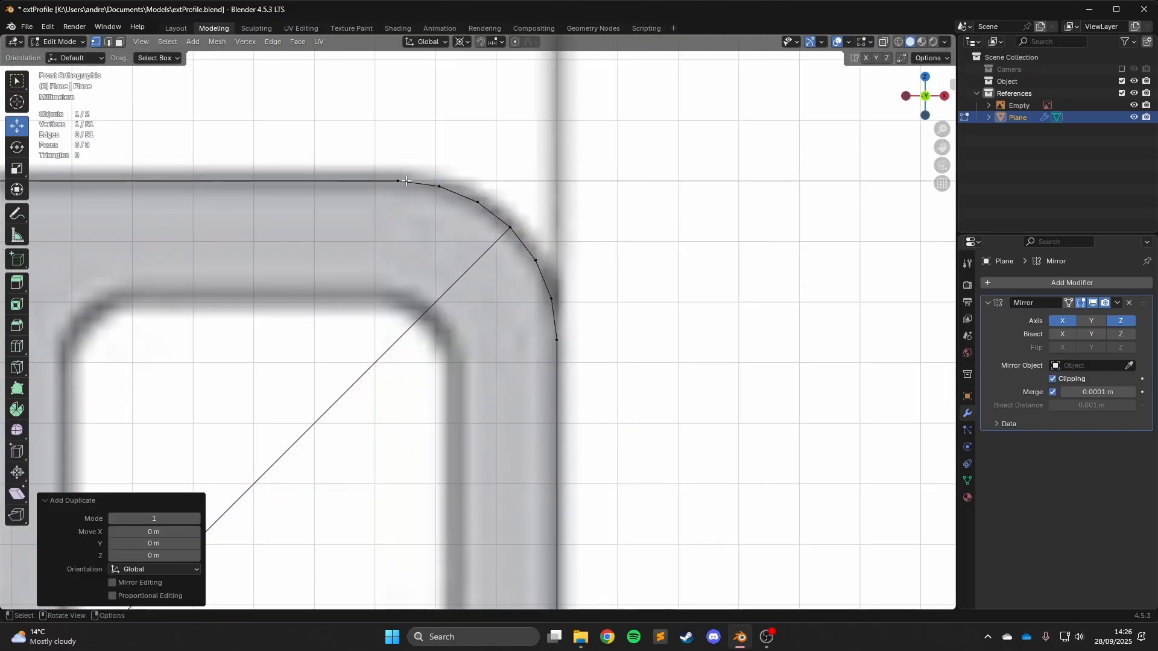
left_click(406, 179)
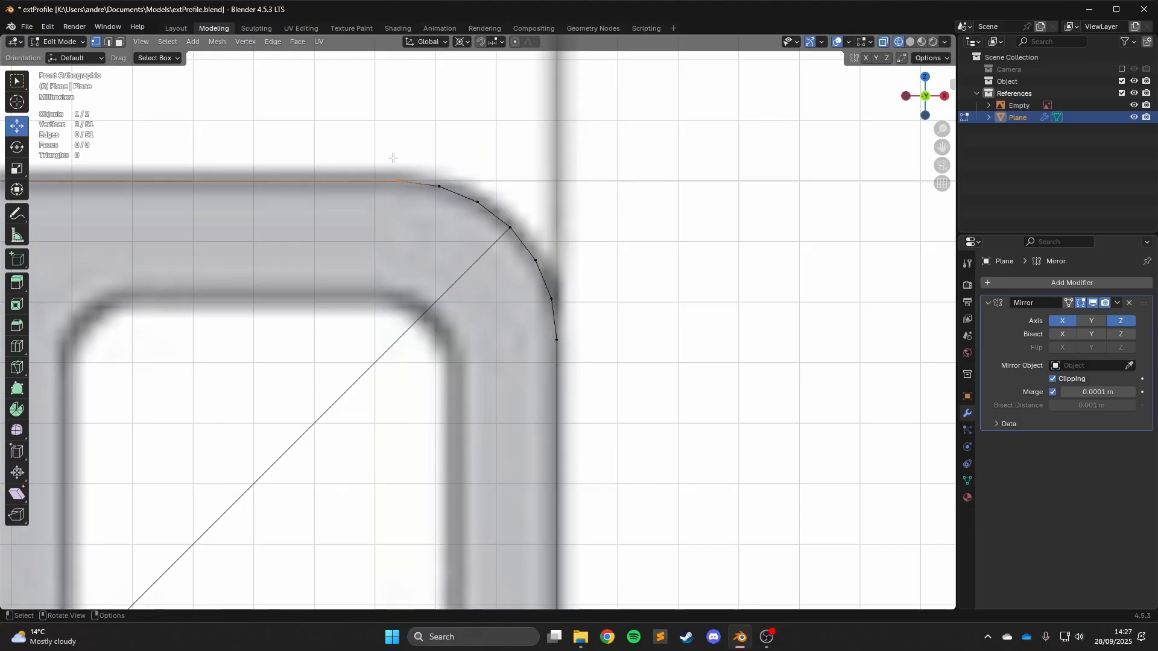
Select all vertices of the profile outline and merge them by distance.
scroll(406, 179, "down", 3)
scroll(405, 179, "down", 3)
key("a")
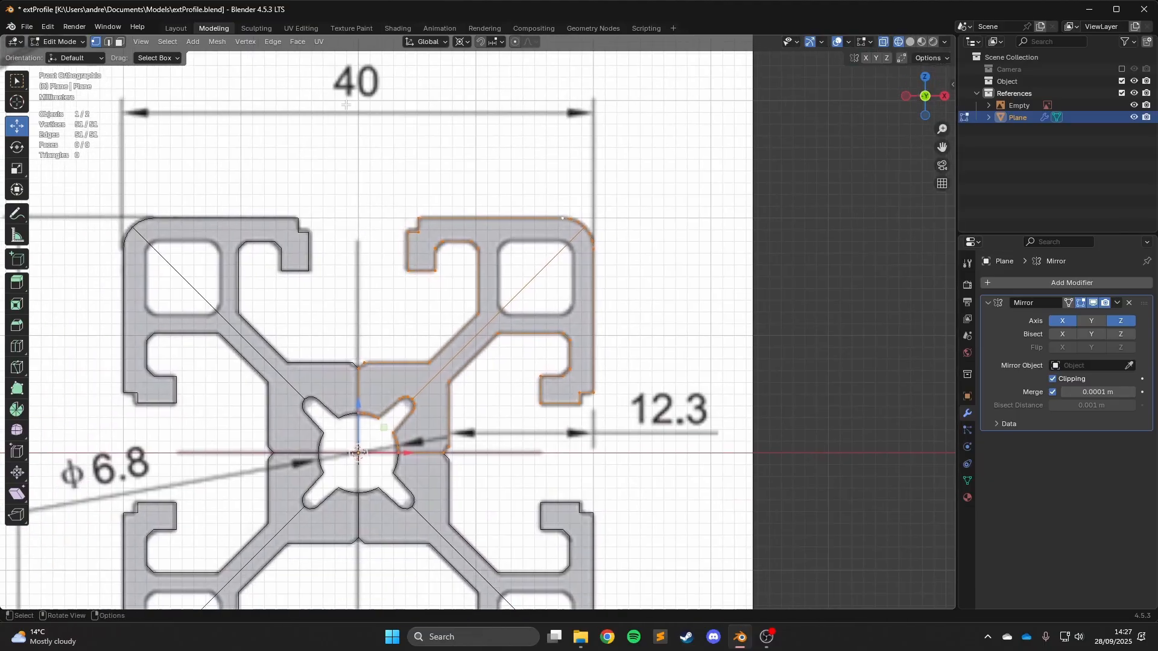
right_click(441, 182)
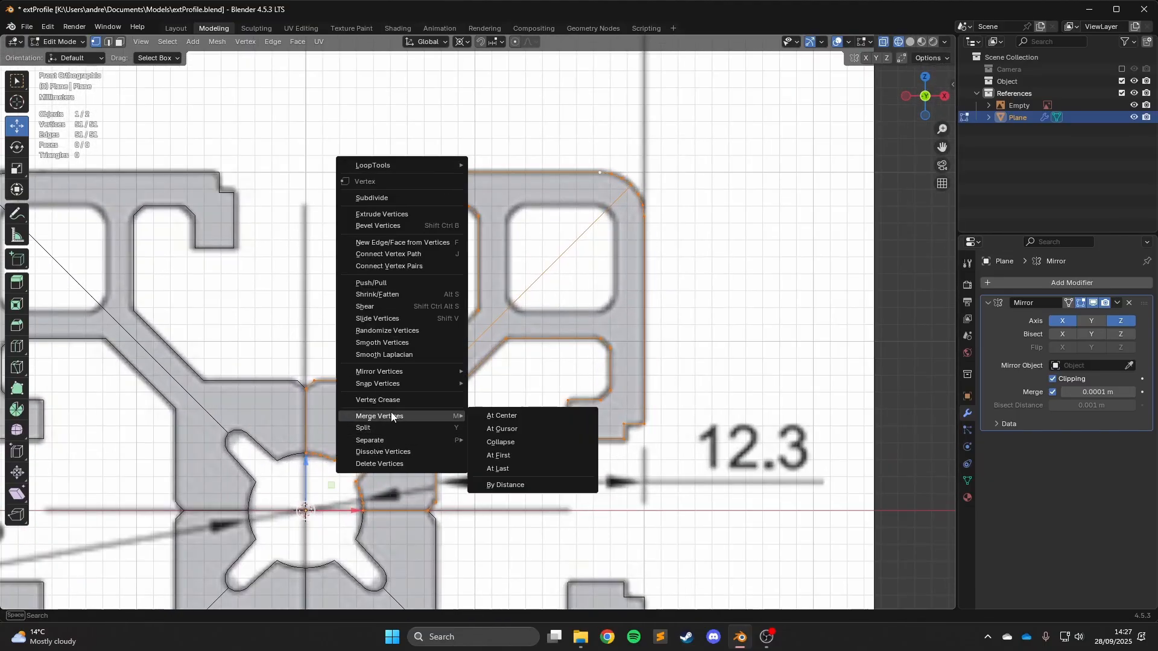
right_click(458, 484)
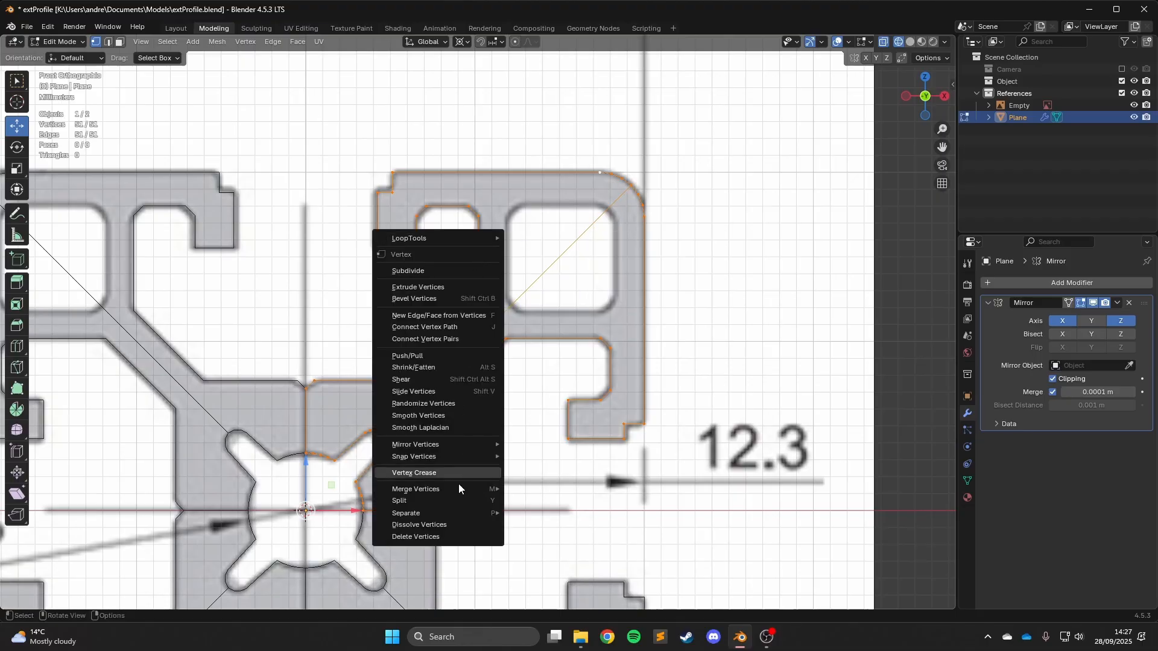
mouse_move(457, 487)
left_click(556, 559)
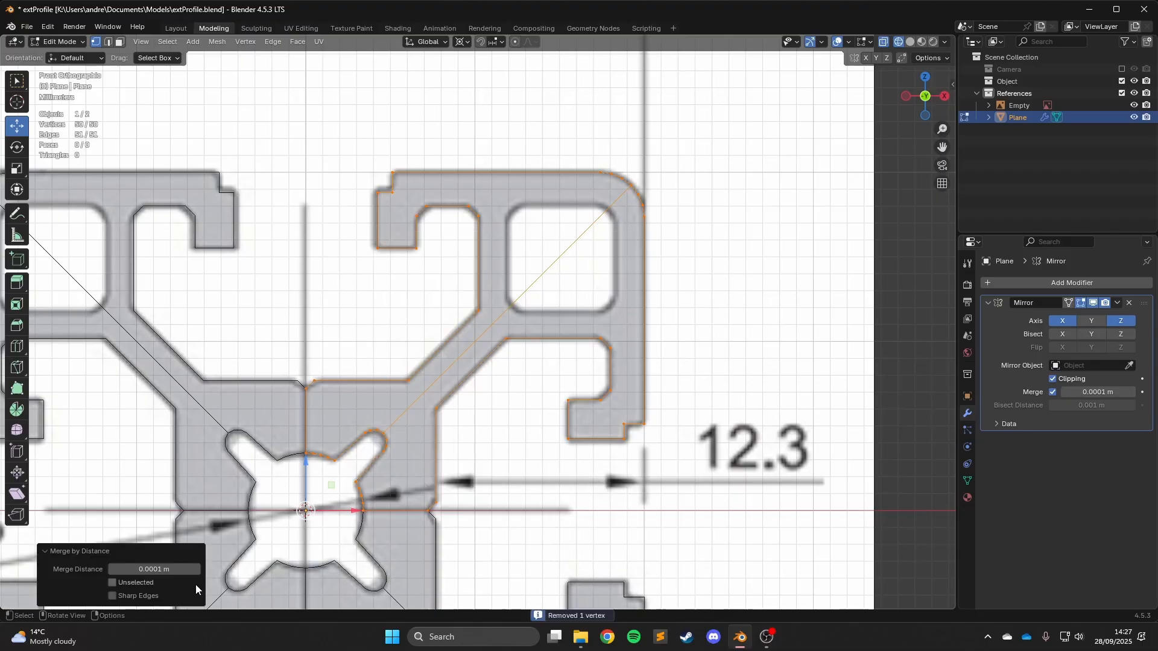
Set the merge distance to 0.00001 m.
left_click(129, 569)
left_click(129, 569)
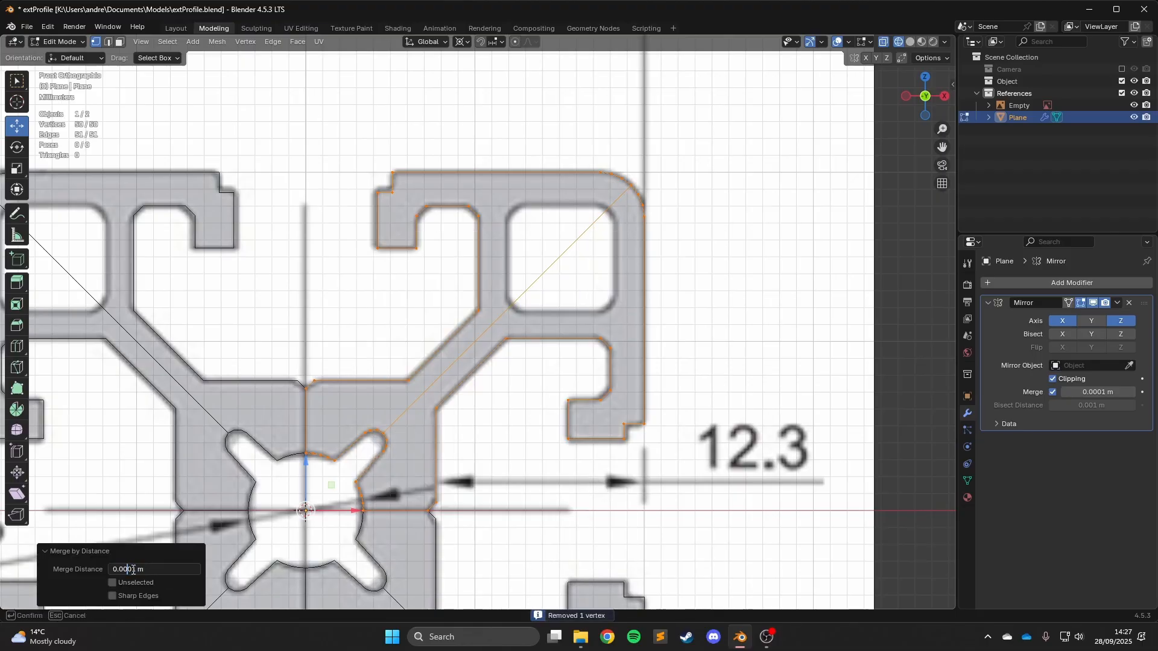
type("0")
key("Return")
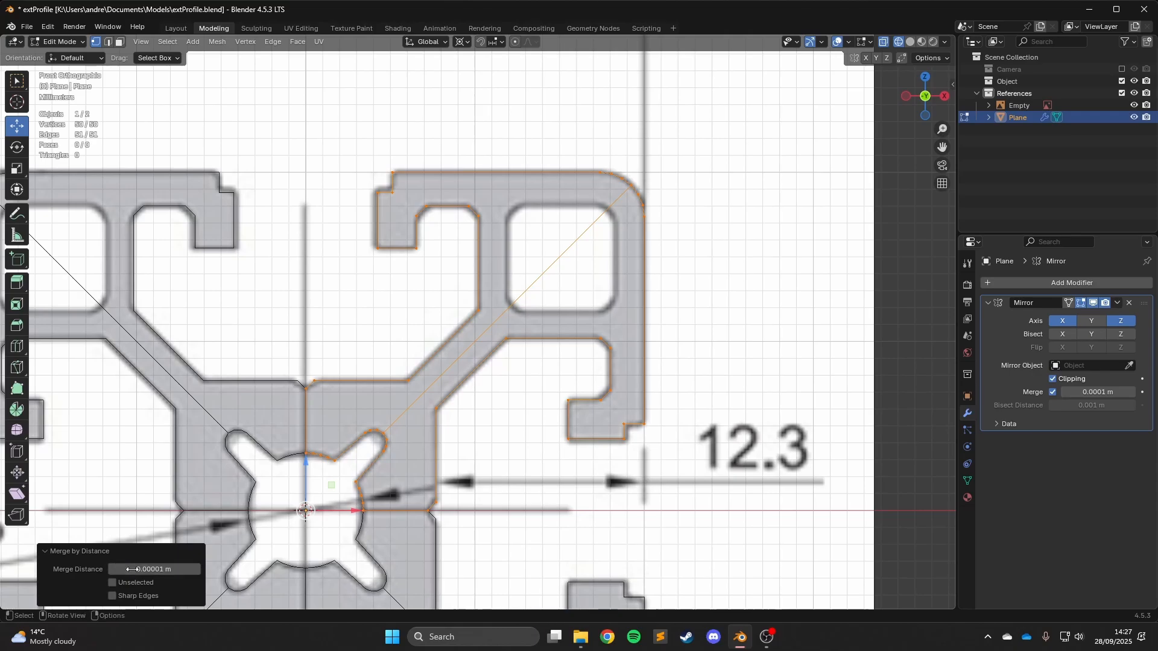
Clear the selection and inspect the merged outline from several angles, especially the rounded outer corner and the diagonal edge.
scroll(465, 419, "up", 5)
middle_click_drag(464, 418, 561, 296)
scroll(510, 342, "down", 4)
key("alt+a")
scroll(561, 296, "up", 2)
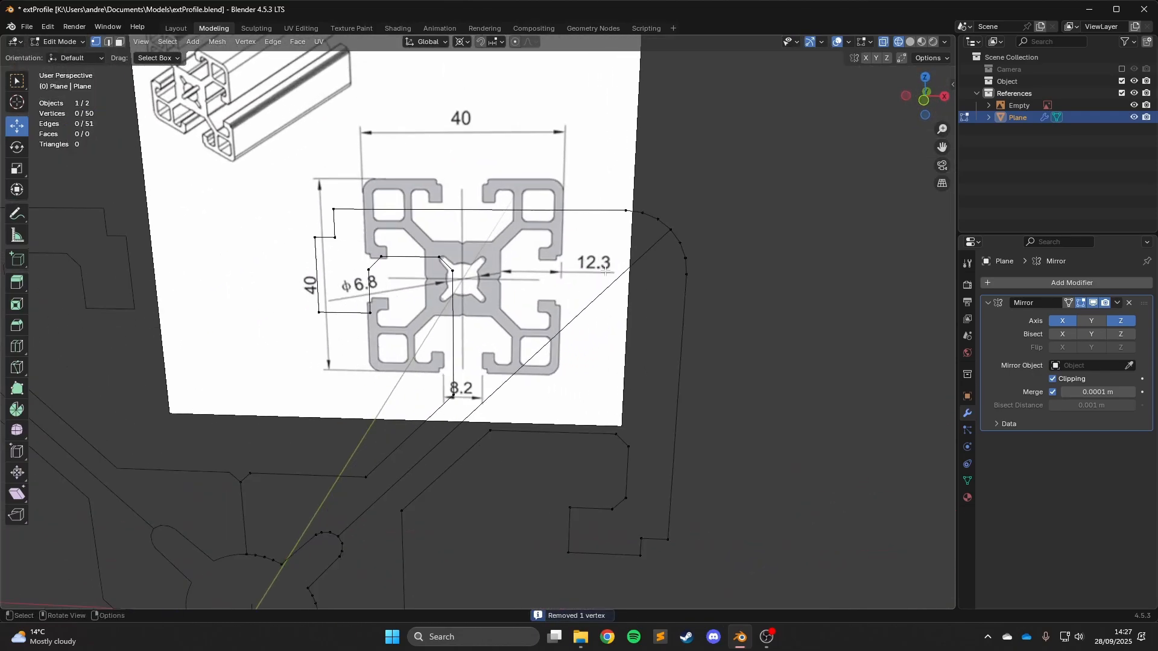
left_click(681, 219)
scroll(573, 304, "up", 3)
middle_click_drag(680, 220, 613, 251, "shift")
scroll(552, 228, "down", 3)
key("KP_1")
scroll(558, 251, "down", 3)
key("alt+a")
scroll(614, 251, "up", 2)
scroll(614, 252, "up", 4)
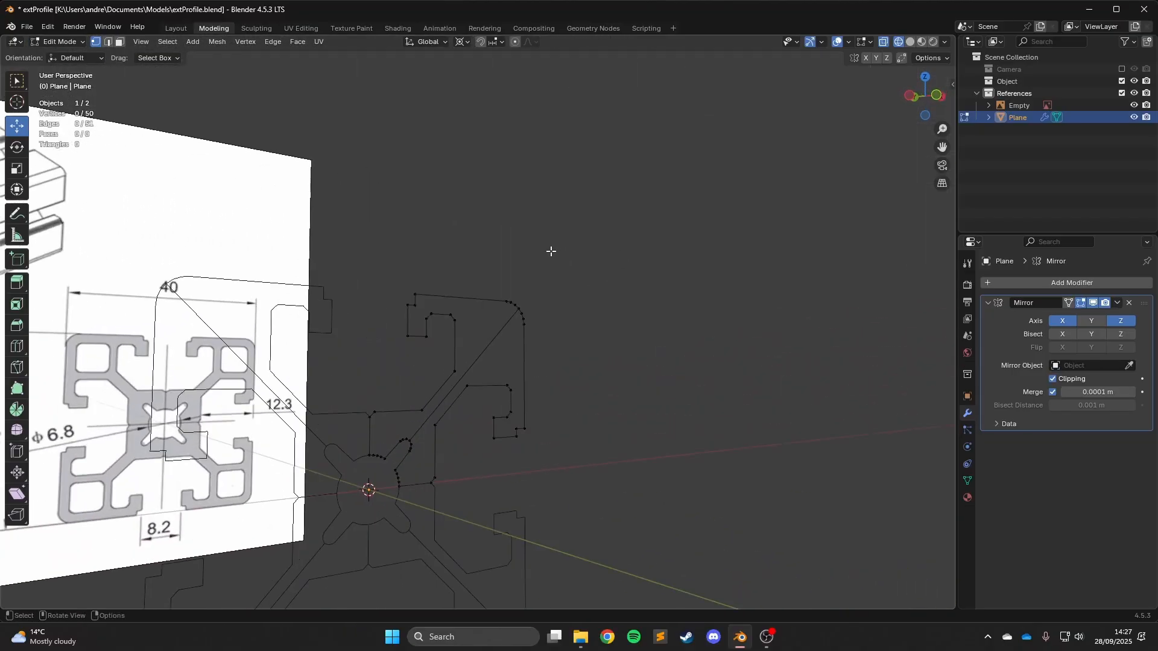
Try deleting the diagonal edge between the central slot and the rounded outer corner, and undo the deletion.
left_click(443, 338)
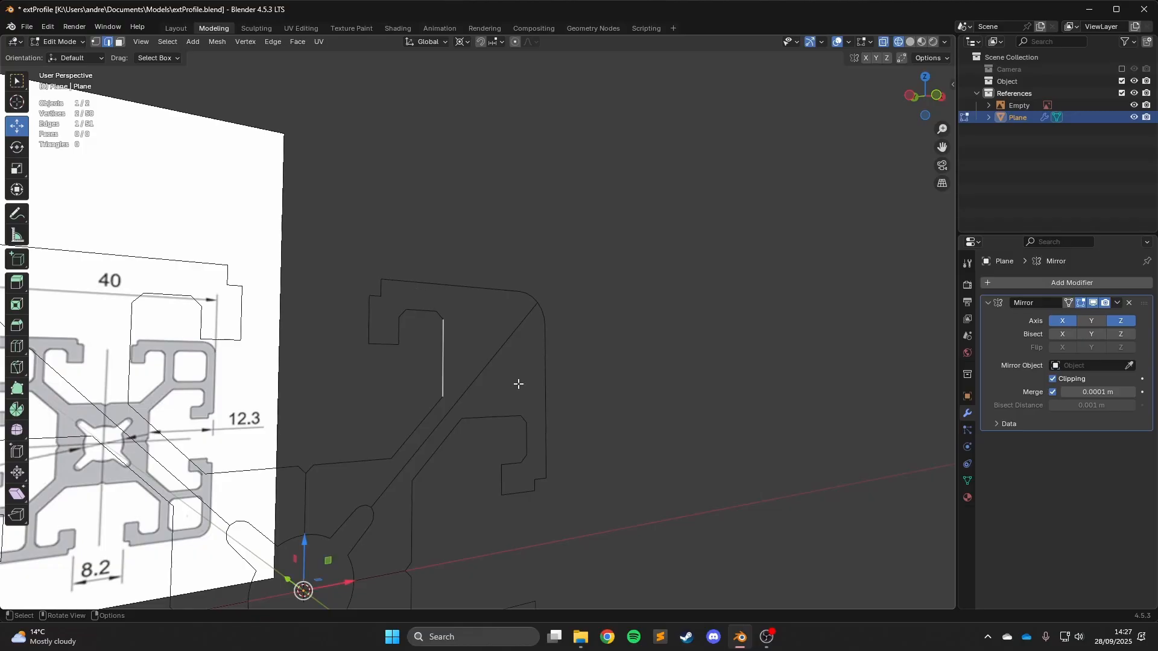
left_click(545, 386)
key("x")
left_click(501, 388)
middle_click_drag(501, 388, 554, 350)
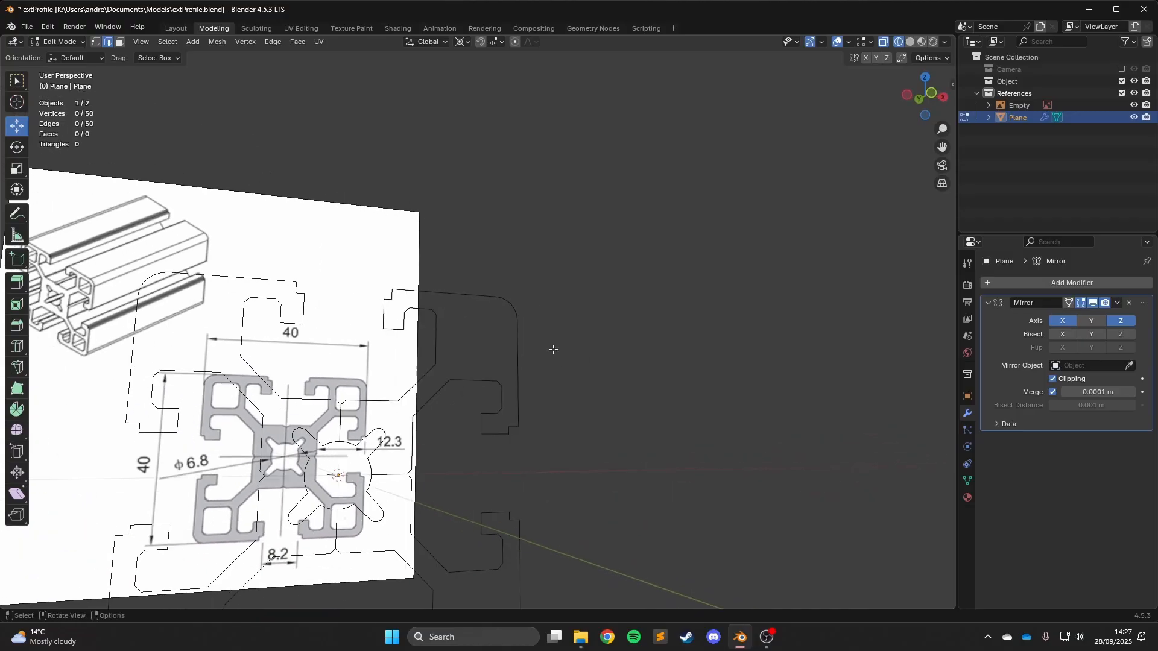
key("ctrl+z")
In front view, loop-cut the diagonal edge once at its midpoint and cut its outer half once at the midpoint.
key("KP_1")
key("KP_Decimal")
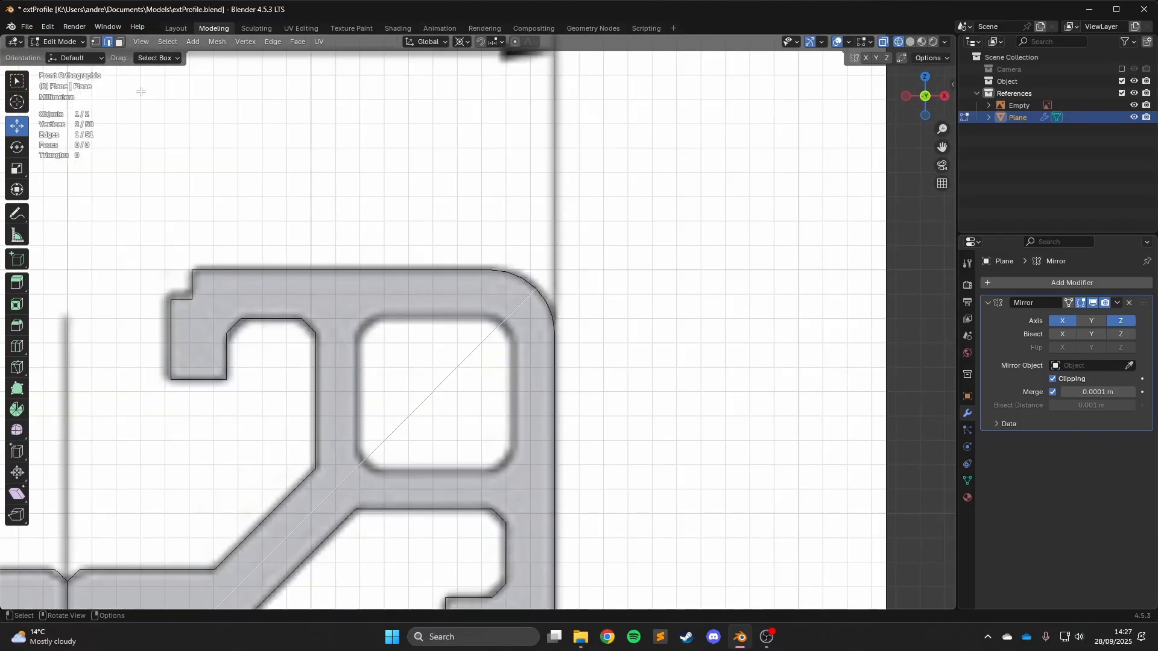
left_click(95, 43)
left_click(458, 427)
middle_click_drag(384, 424, 434, 338, "shift")
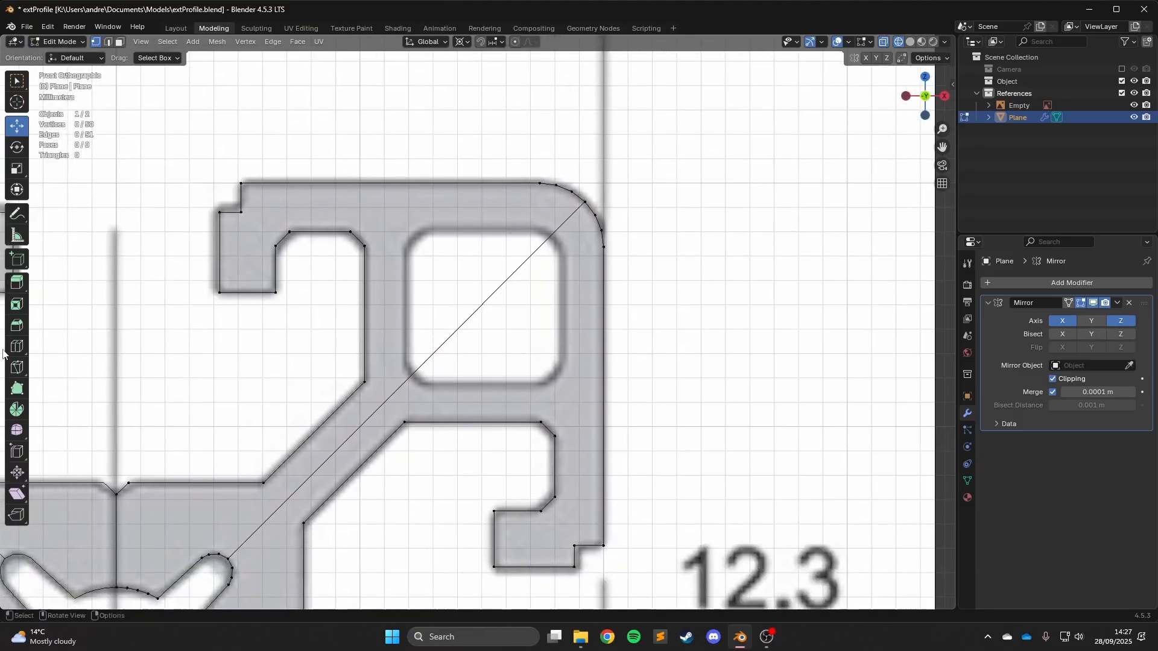
left_click(14, 347)
left_click(447, 363)
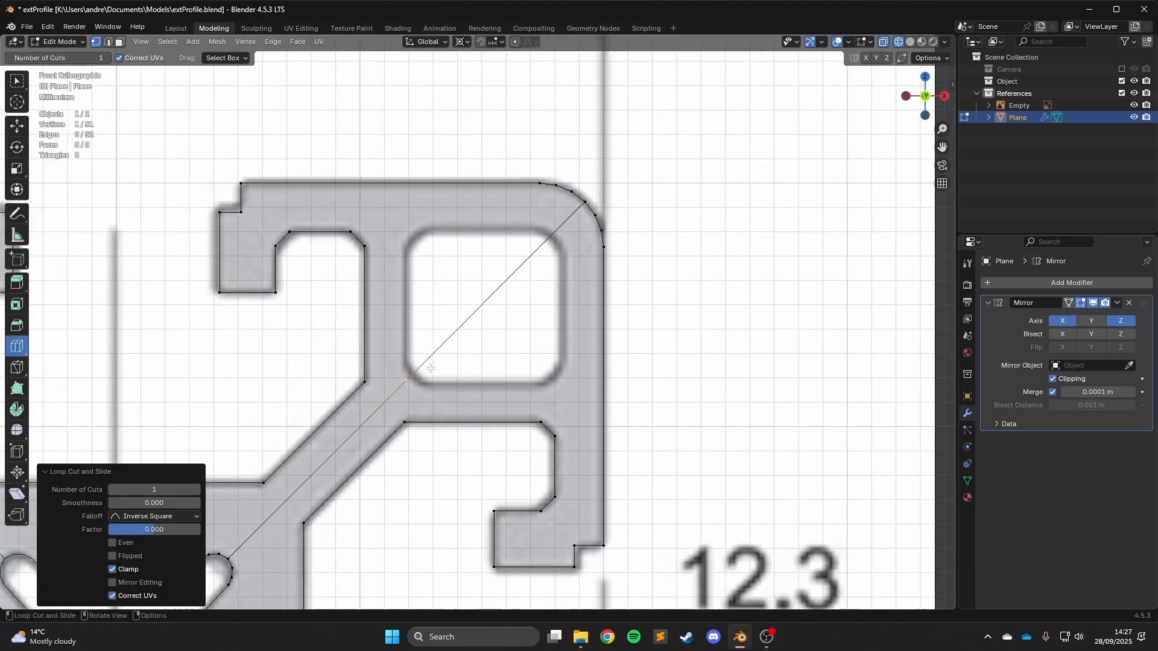
scroll(430, 368, "down", 6)
scroll(470, 319, "up", 6)
left_click(17, 125)
scroll(259, 268, "up", 4)
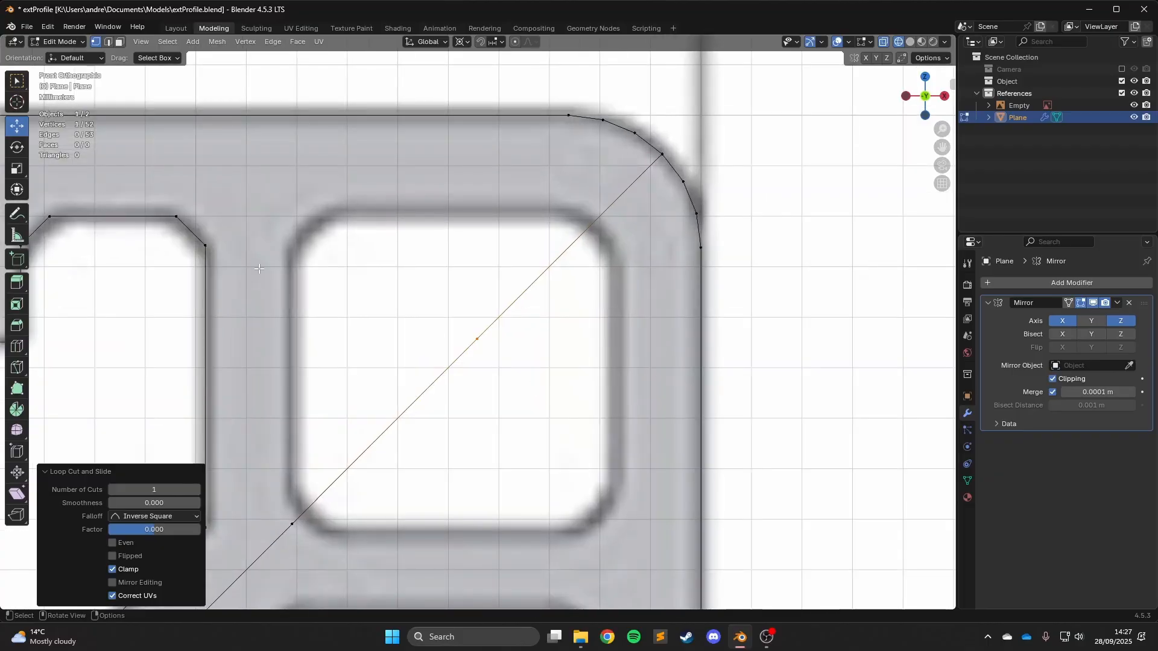
Vertex-slide the new vertex outward along the diagonal past the square cavity's outer corner, with factors of about 0.695 and 0.224.
key("shift+v")
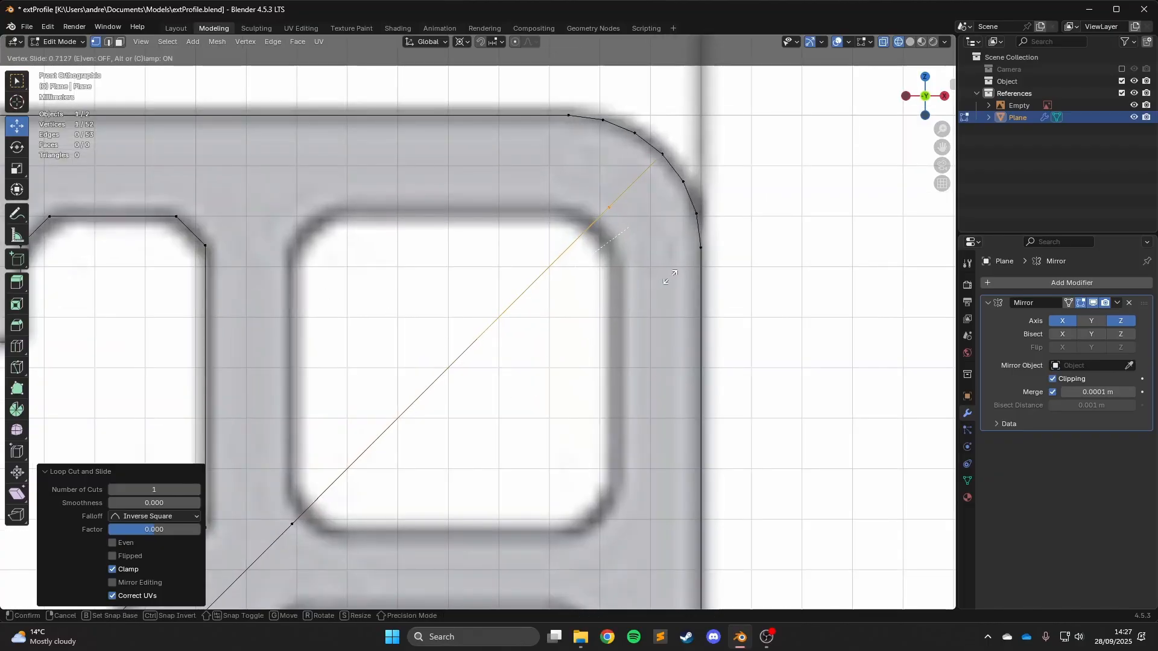
left_click(666, 281)
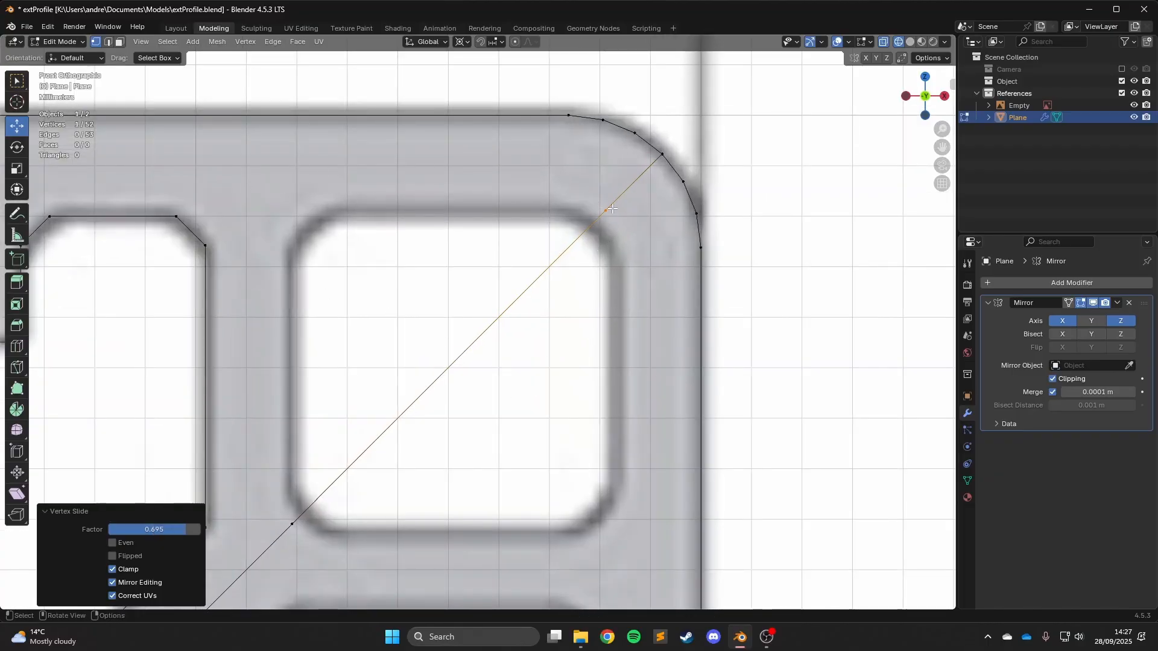
key("shift+v")
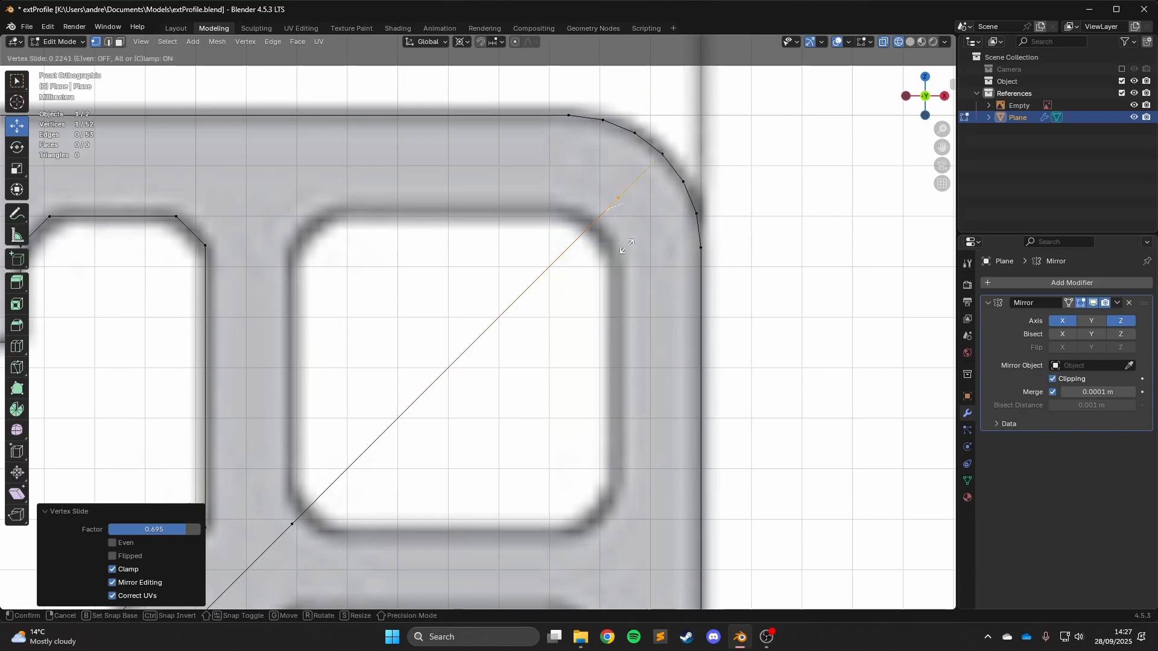
left_click(620, 252)
scroll(630, 234, "down", 6)
scroll(523, 291, "up", 4)
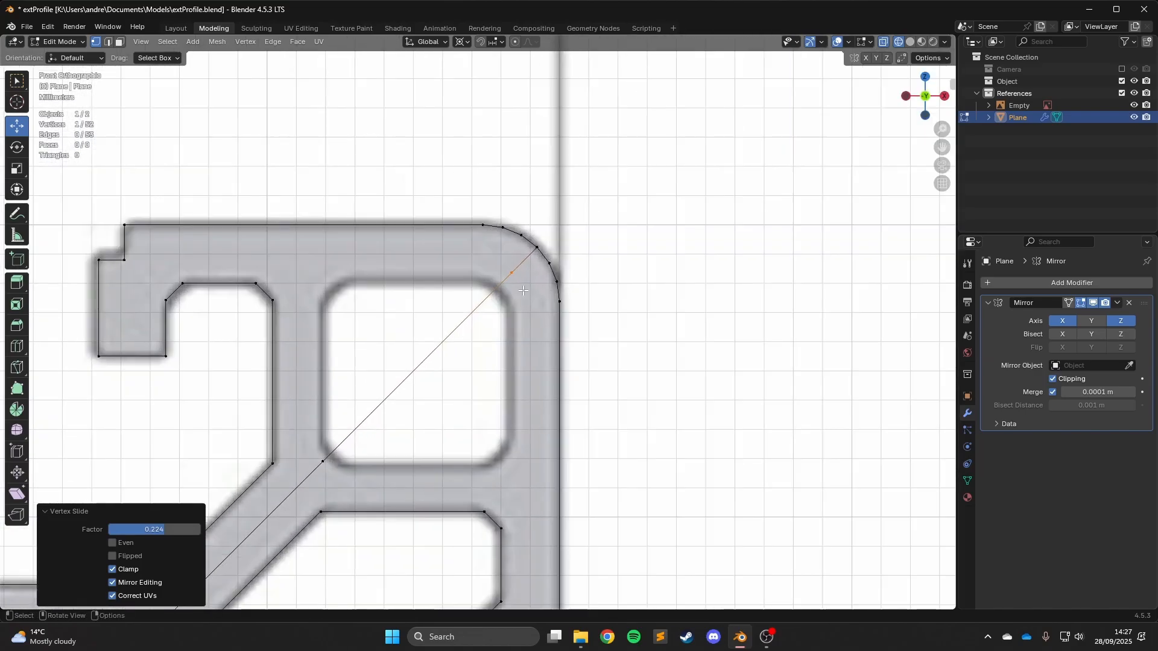
Refine the outer diagonal vertex with slides of about 0.169 inward and 0.469 outward, placing it at the cavity's outer corner.
key("shift+v")
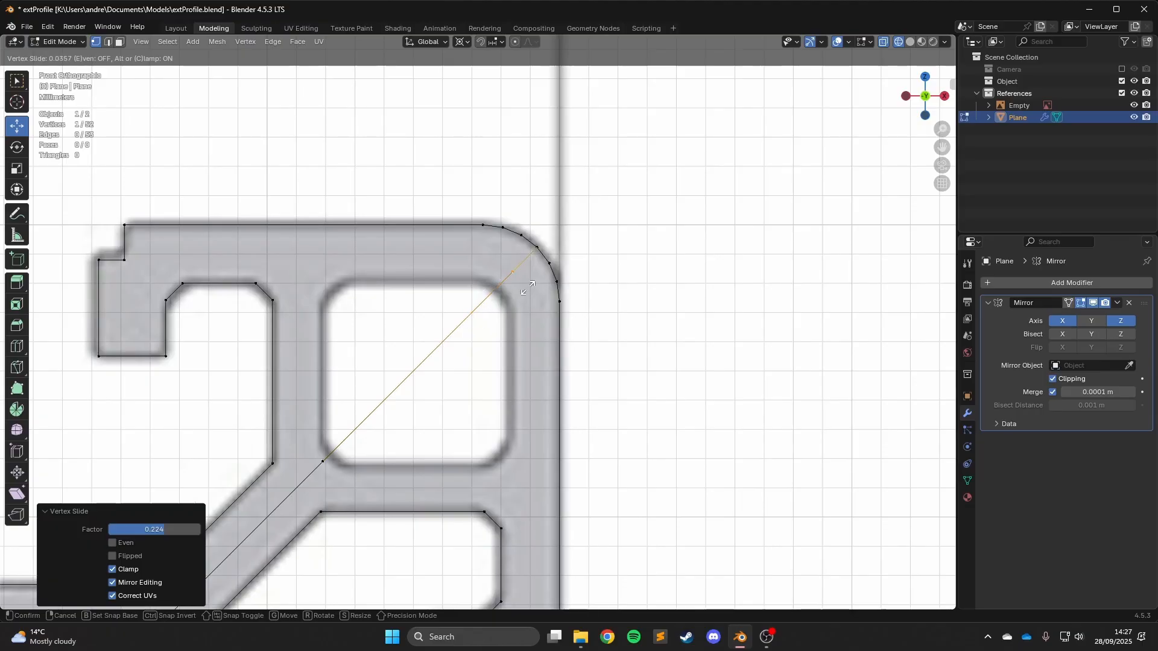
left_click(476, 336)
scroll(476, 336, "down", 5)
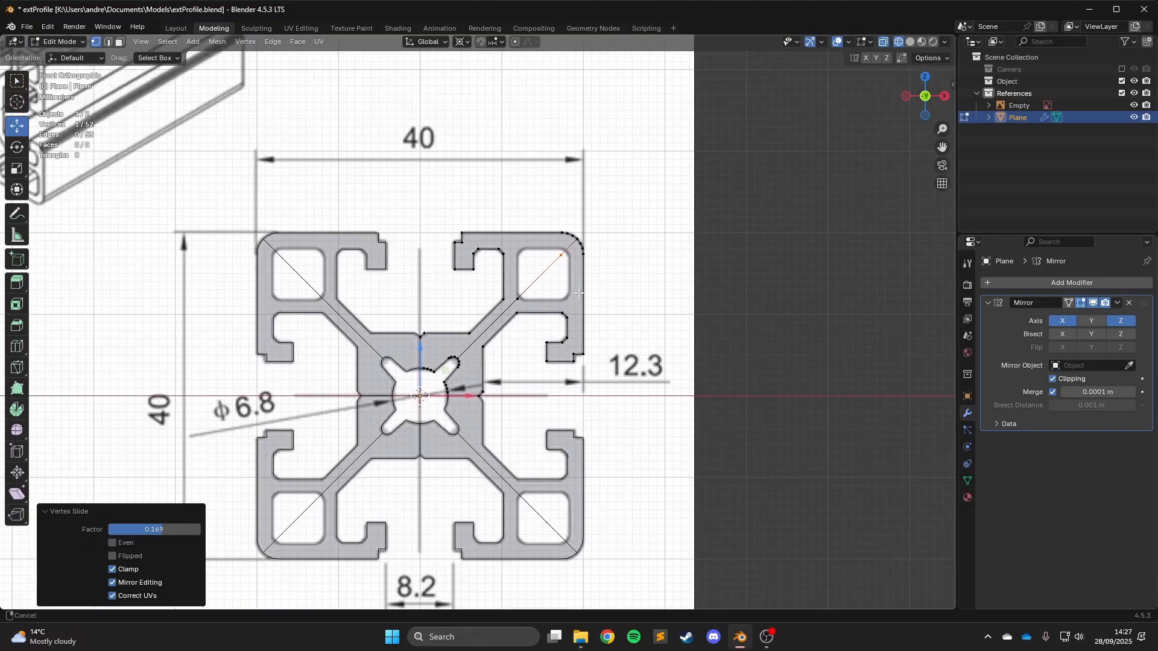
scroll(498, 323, "up", 4)
scroll(499, 322, "up", 5)
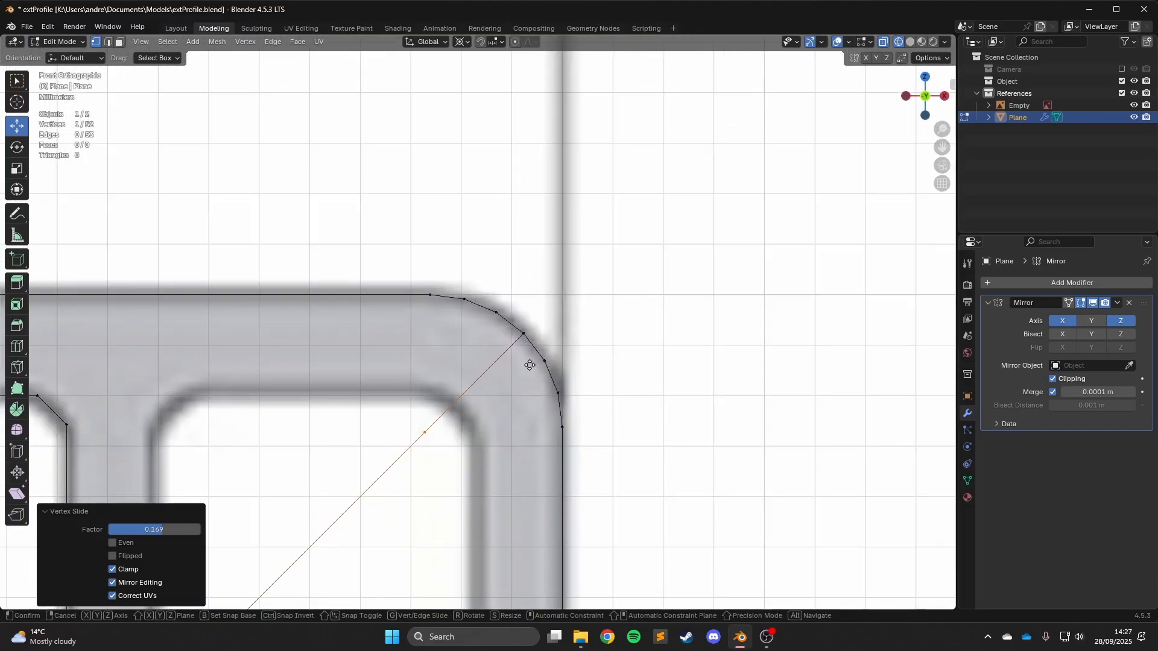
key("shift+v")
left_click(578, 333)
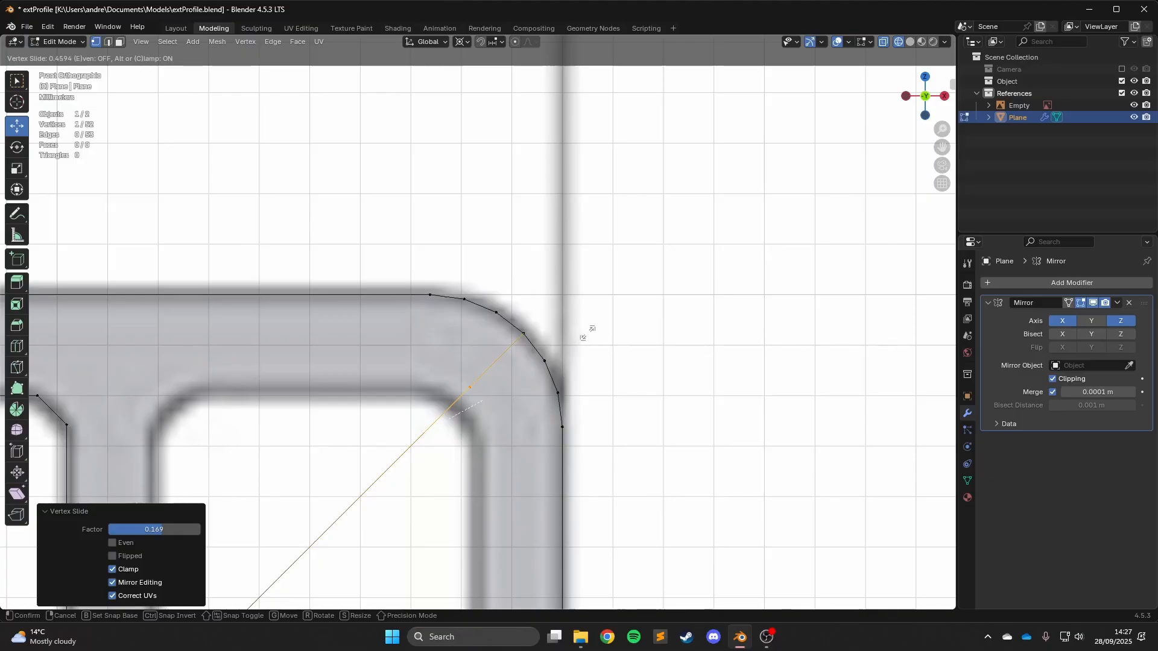
scroll(585, 331, "down", 5)
Vertex-slide the inner diagonal vertex by a factor of about 0.011 at the square cavity's inner corner.
scroll(396, 435, "up", 6)
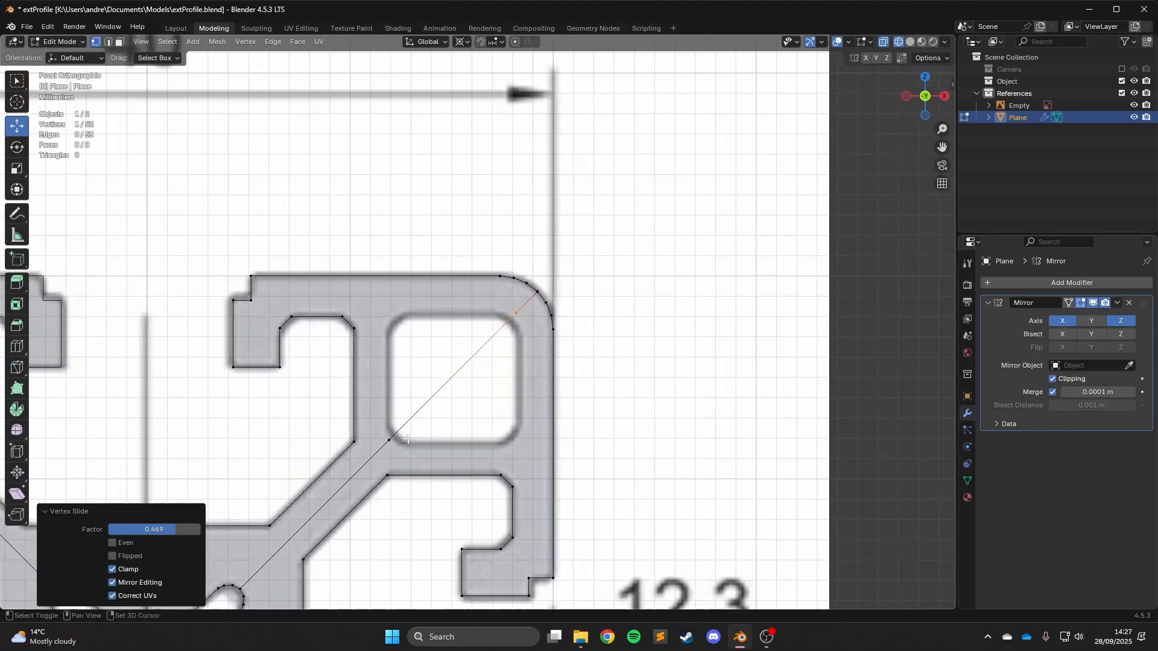
key("shift+v")
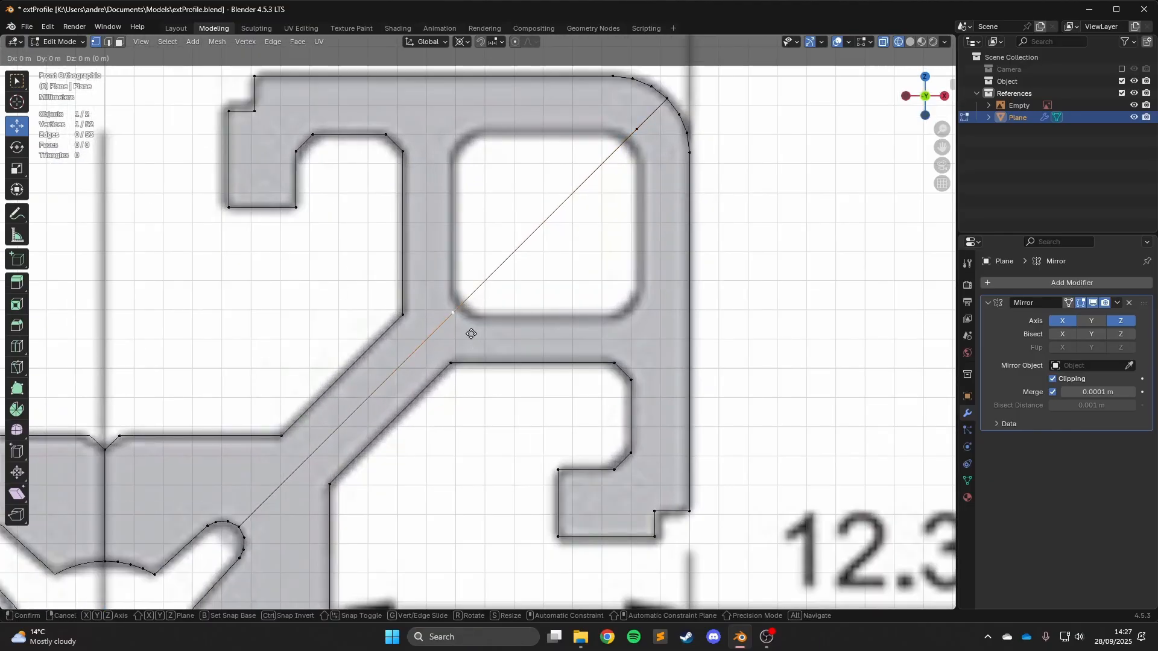
left_click(473, 332)
scroll(474, 333, "down", 3)
scroll(556, 232, "up", 3)
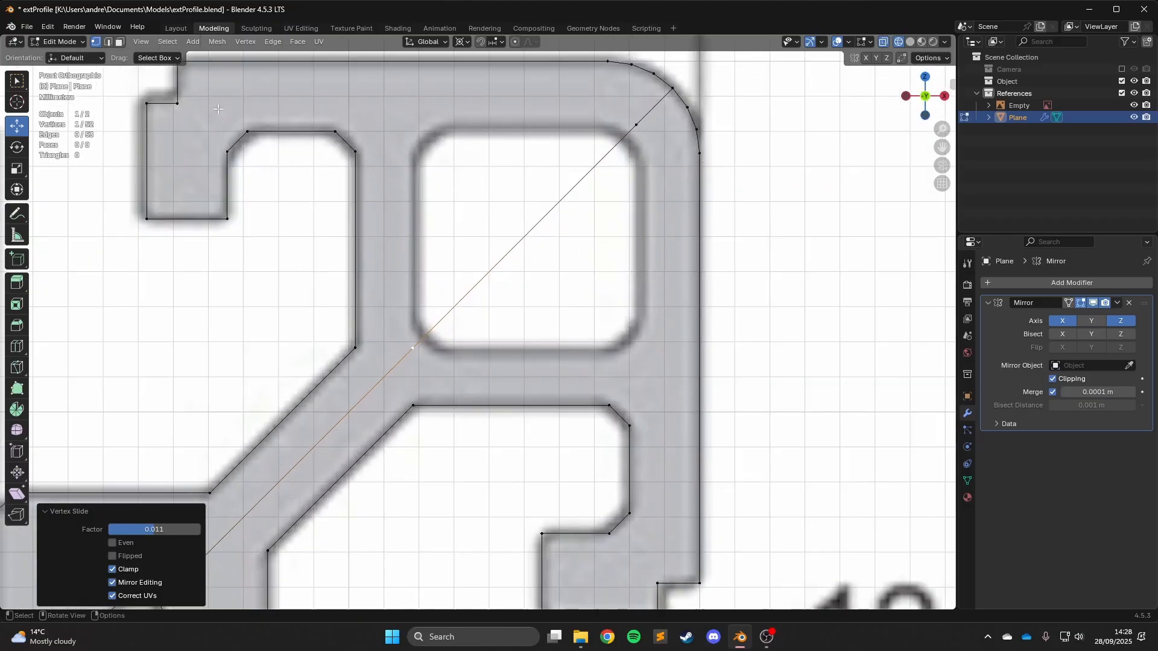
Delete the diagonal edge segment that crosses the square cavity.
key("2")
left_click(538, 218)
key("x")
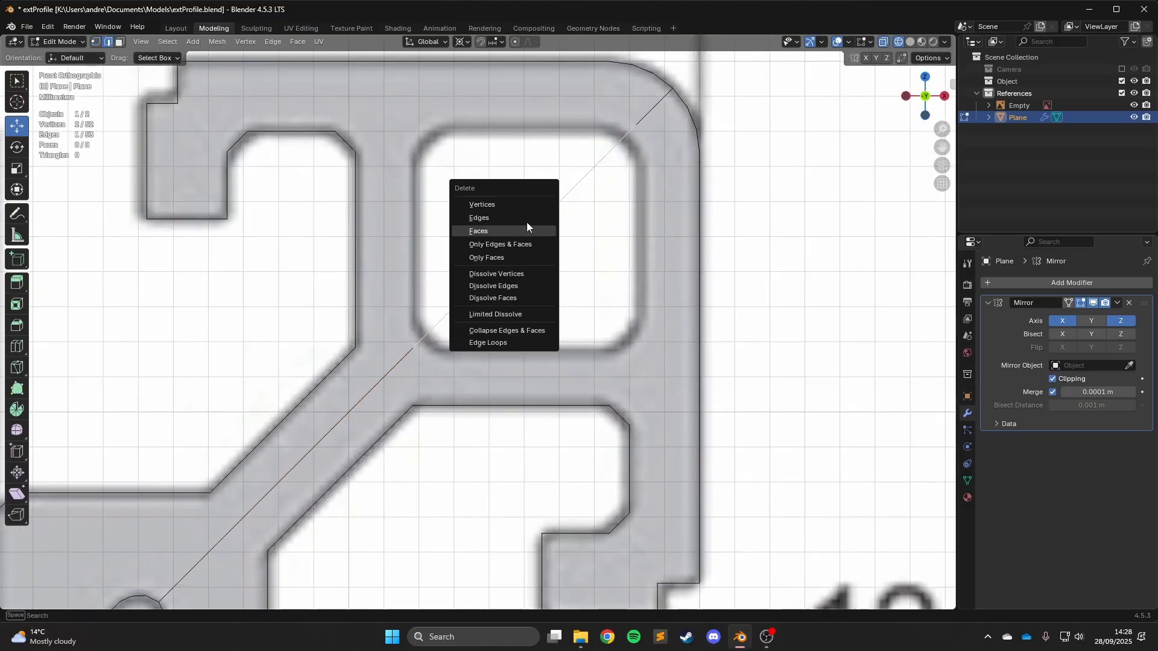
left_click(526, 222)
Extrude the cavity's inner corner vertex upward along Z past the cavity's top edge, and reselect the corner vertex.
left_click(413, 348)
middle_click_drag(413, 349, 382, 457, "shift")
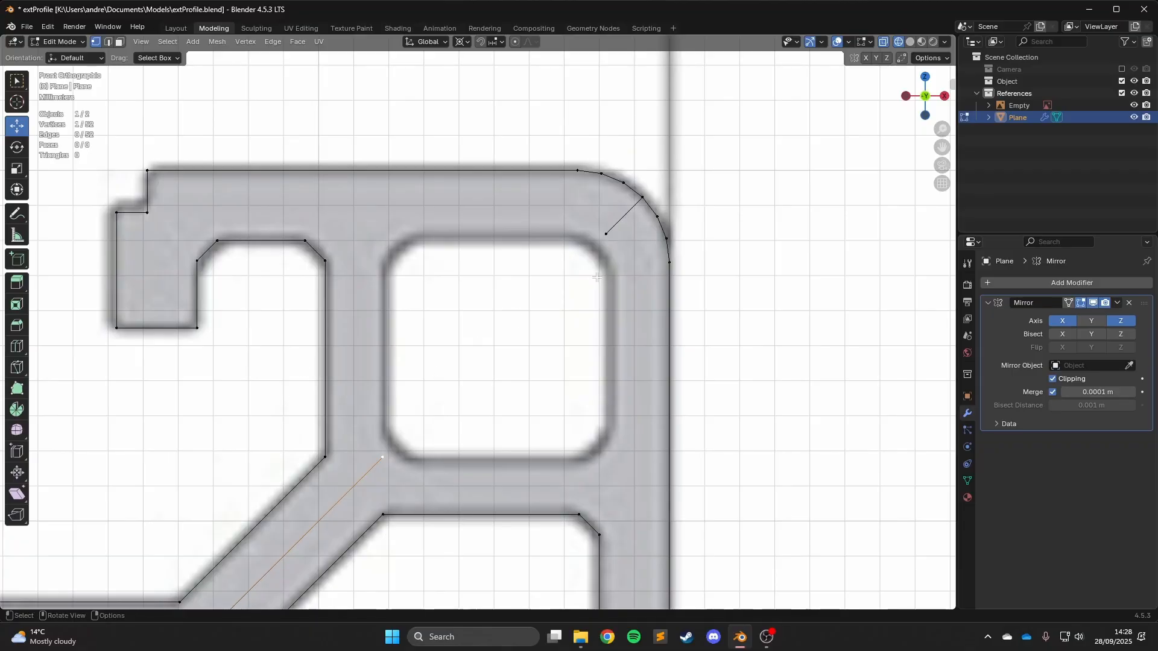
key("e")
key("z")
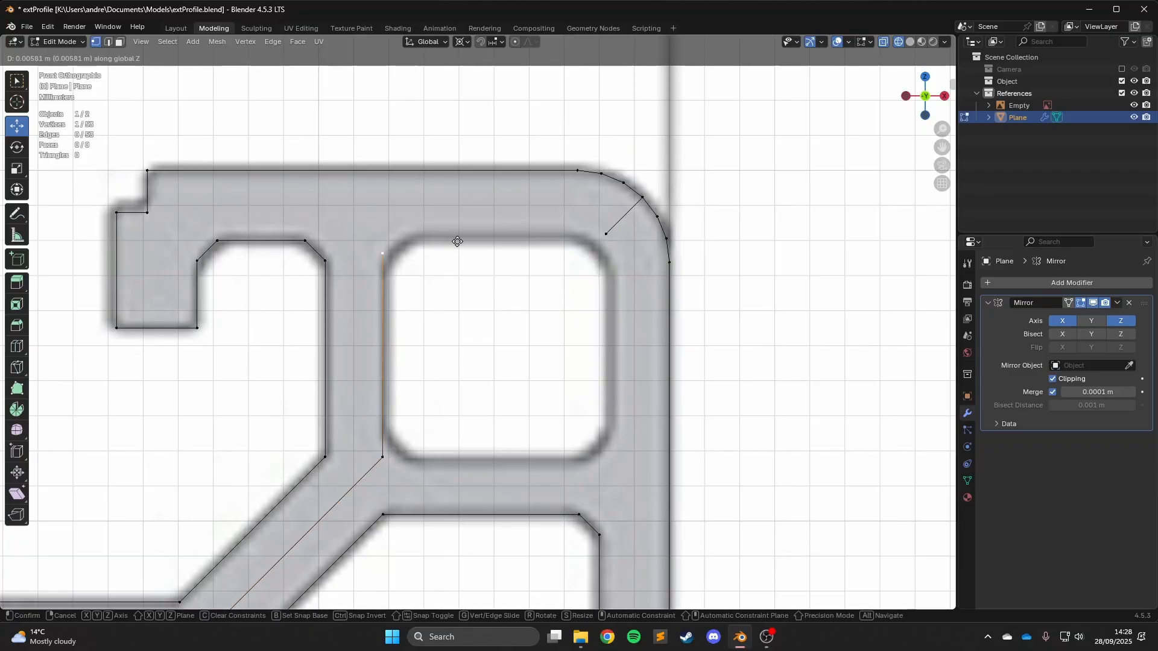
left_click(460, 195)
left_click(382, 457)
key("e")
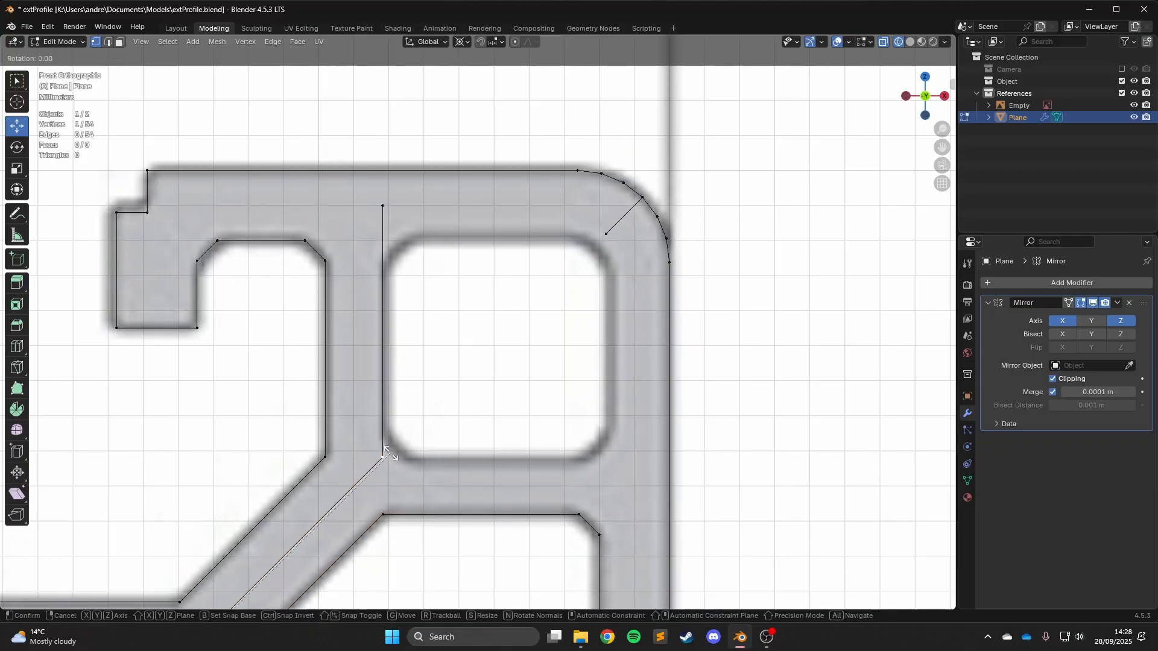
key("r")
key("Escape")
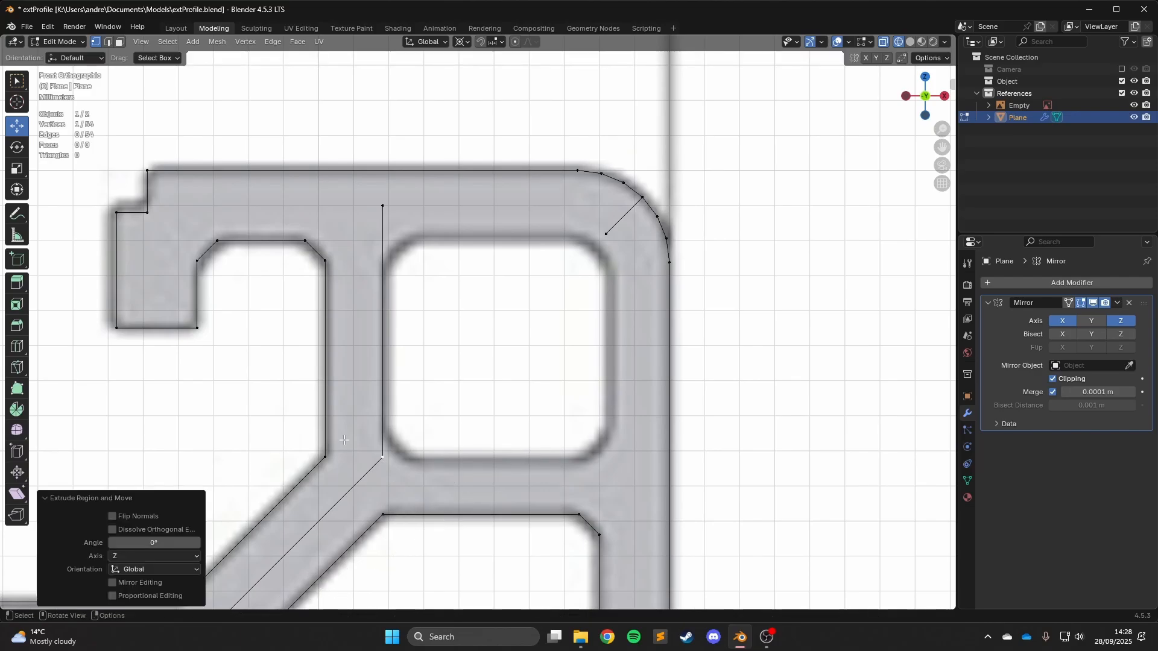
key("ctrl+z")
key("e")
key("Escape")
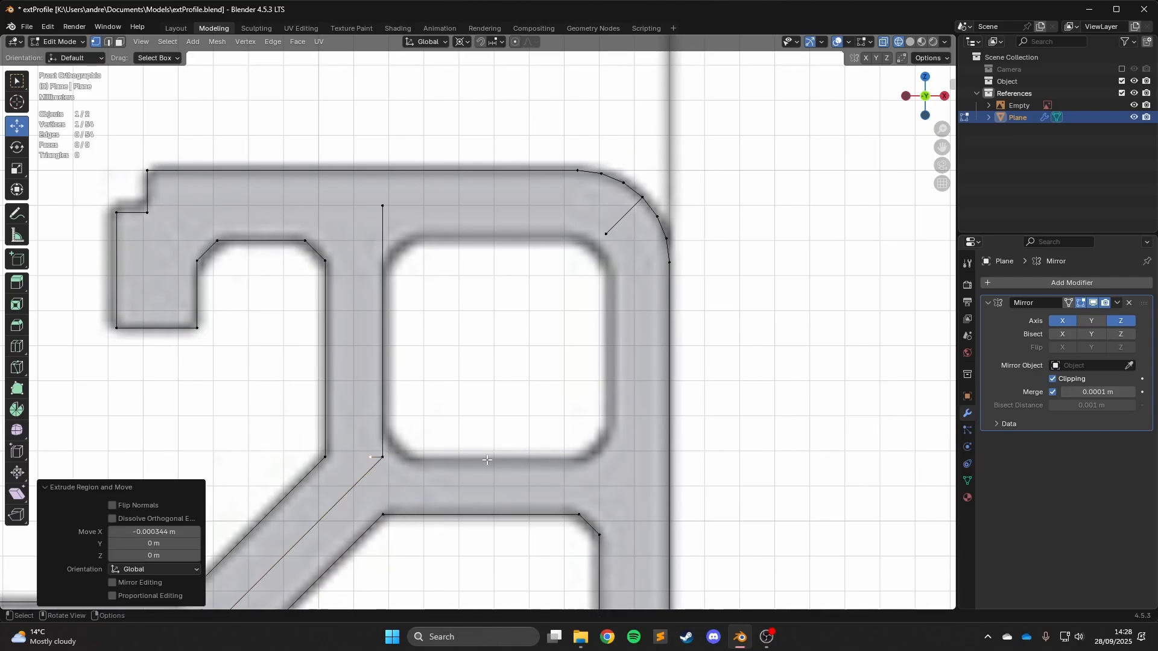
key("ctrl+z")
key("e")
key("Escape")
key("ctrl+z")
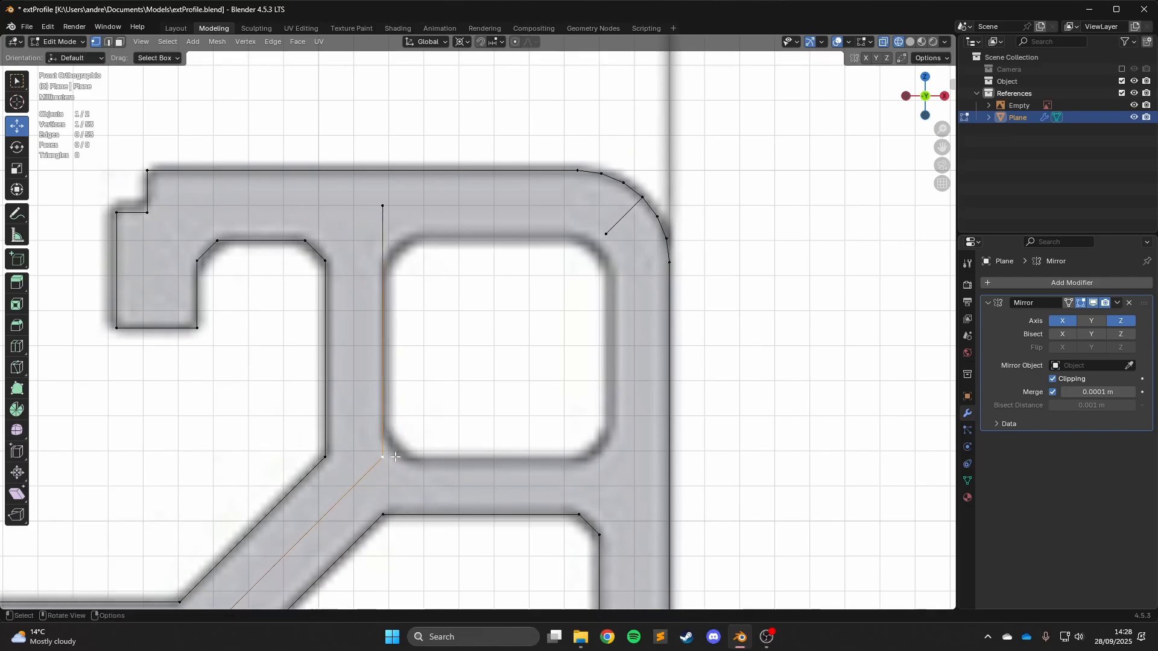
Extrude the cavity's inner corner vertex 0.00722 m along X, past the cavity's far side.
key("e")
key("z")
key("x")
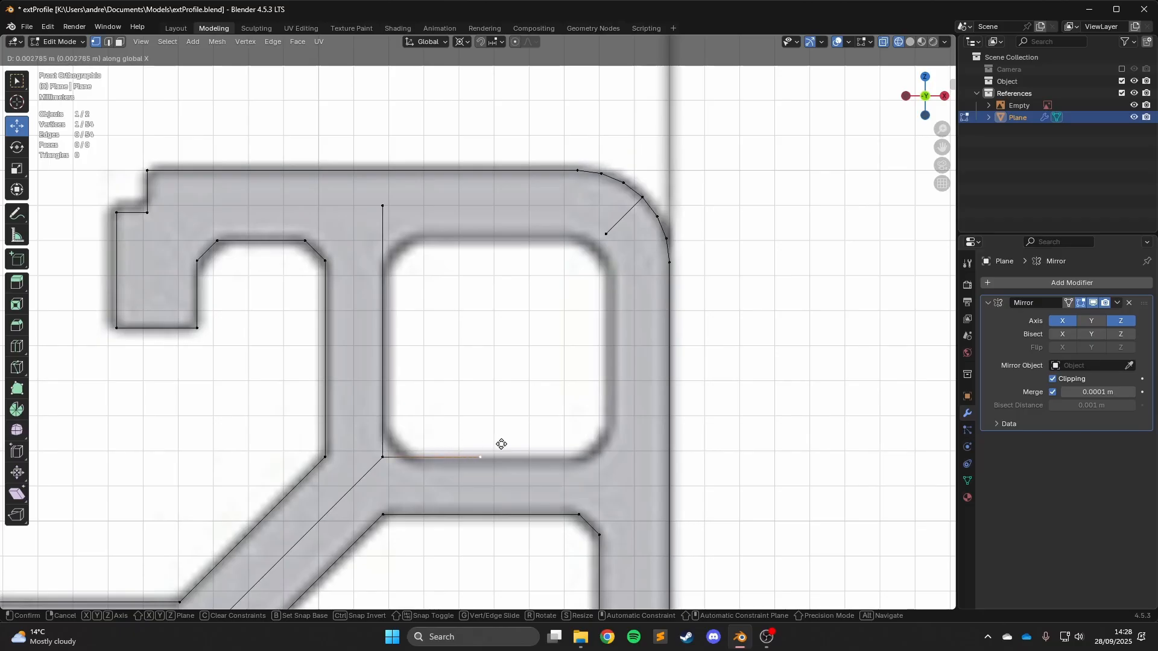
left_click(639, 450)
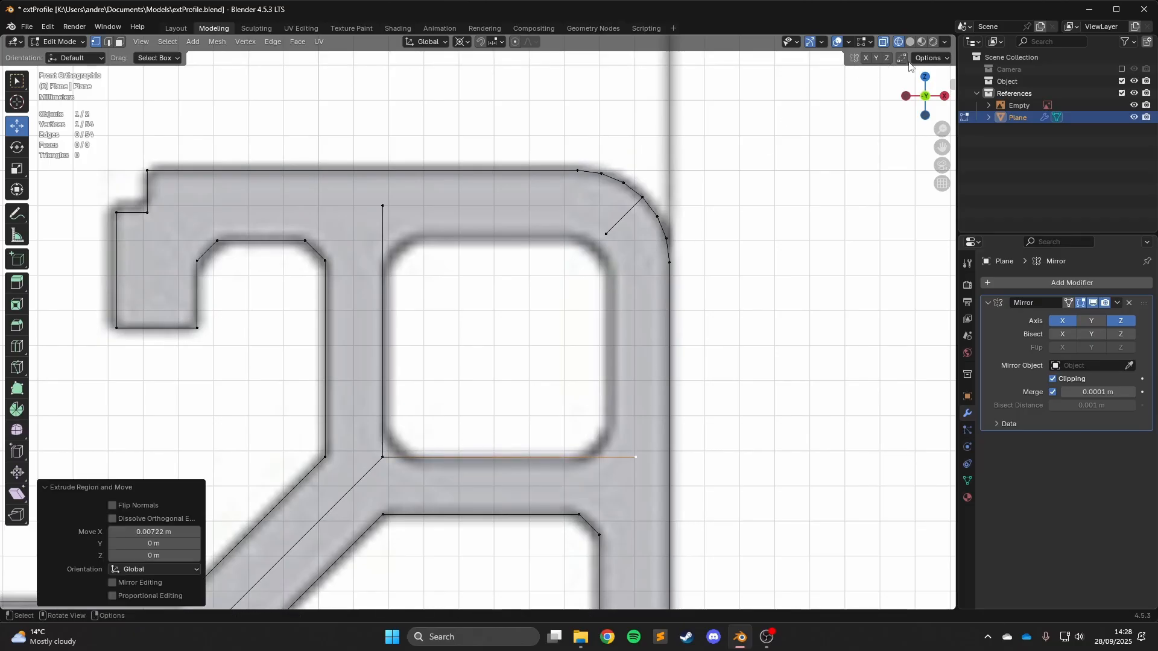
Extrude the free end vertex of the rounded corner's diagonal along X past the far side of the square cavity.
left_click(604, 235)
key("e")
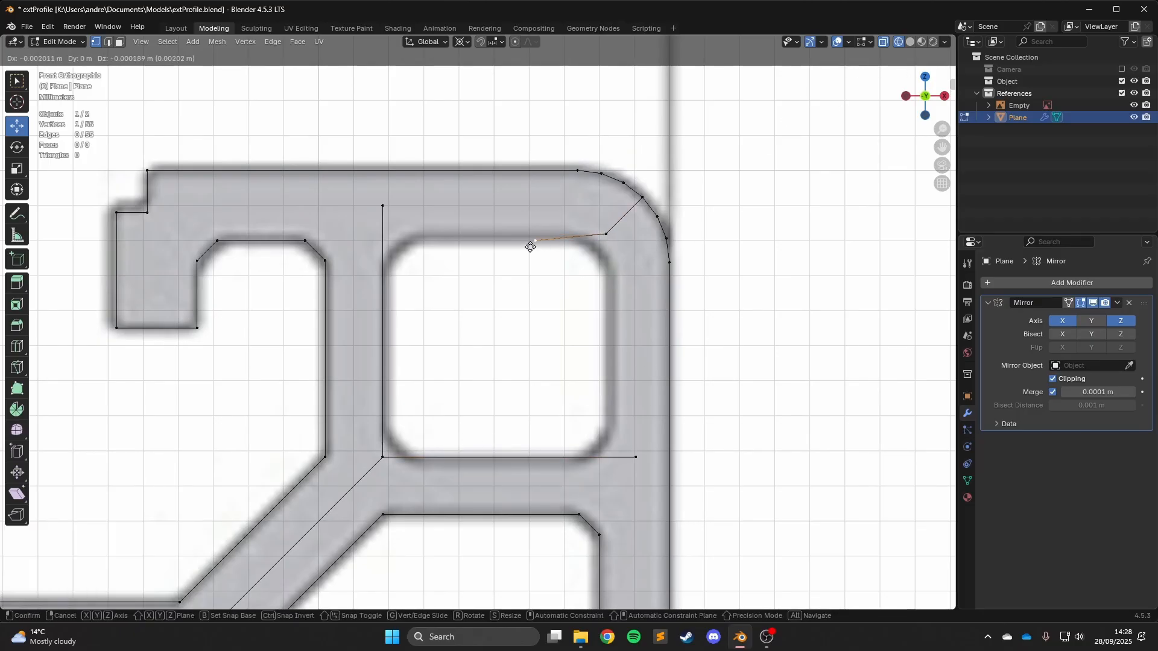
key("x")
left_click(364, 248)
Extrude the cavity's outer corner vertex -0.006739 m along Z, past the cavity's lower edge.
left_click(606, 235)
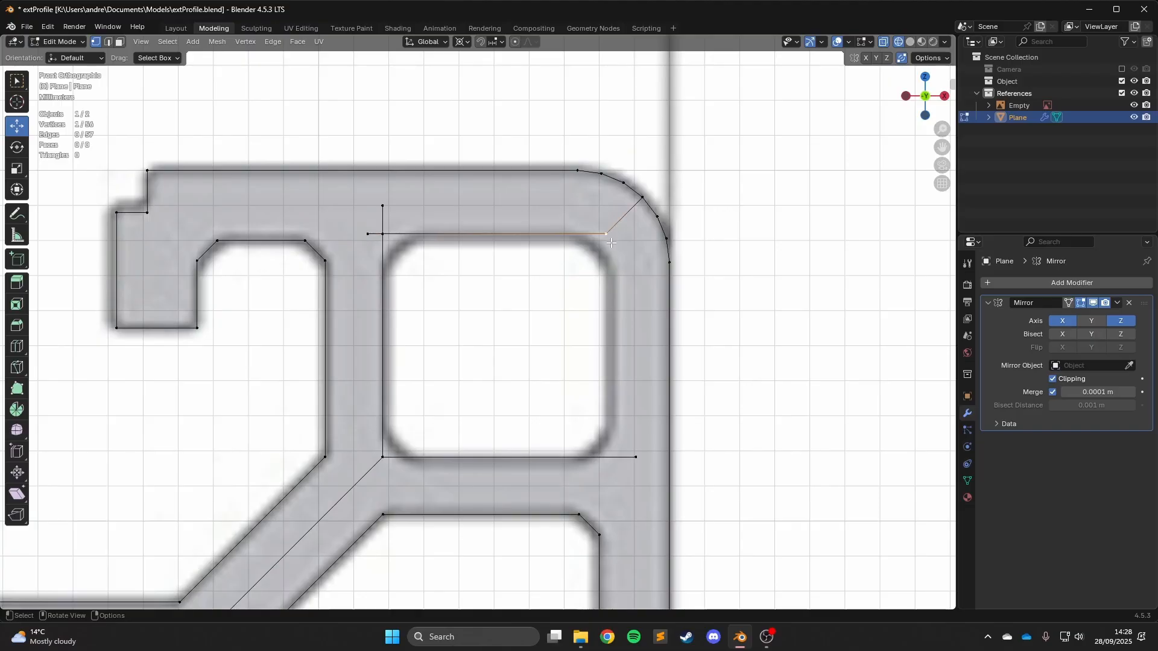
key("e")
key("z")
left_click(619, 479)
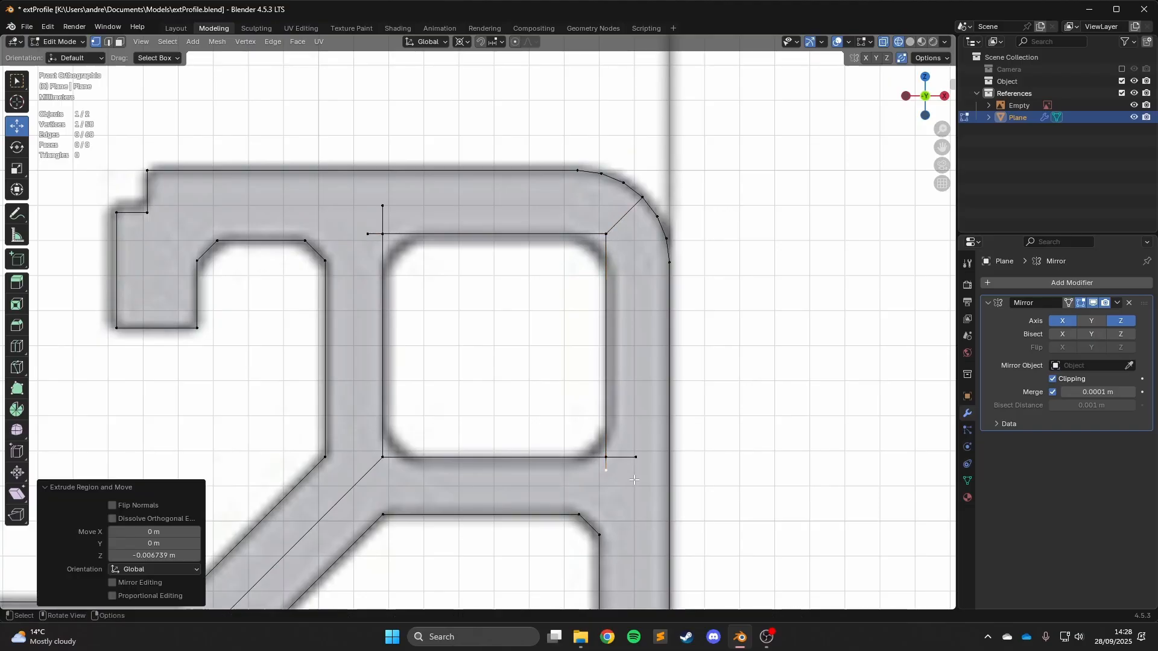
Delete the four end vertices that overshoot the square cavity's outline.
left_click(637, 458)
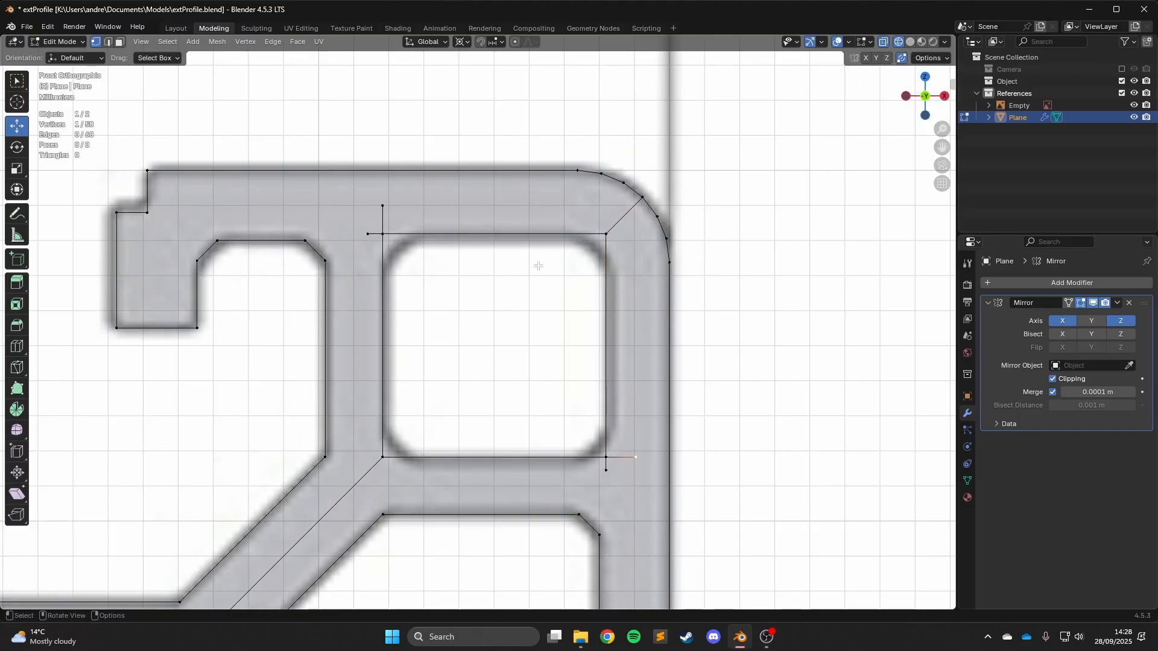
left_click(382, 205)
left_click(368, 233, "shift")
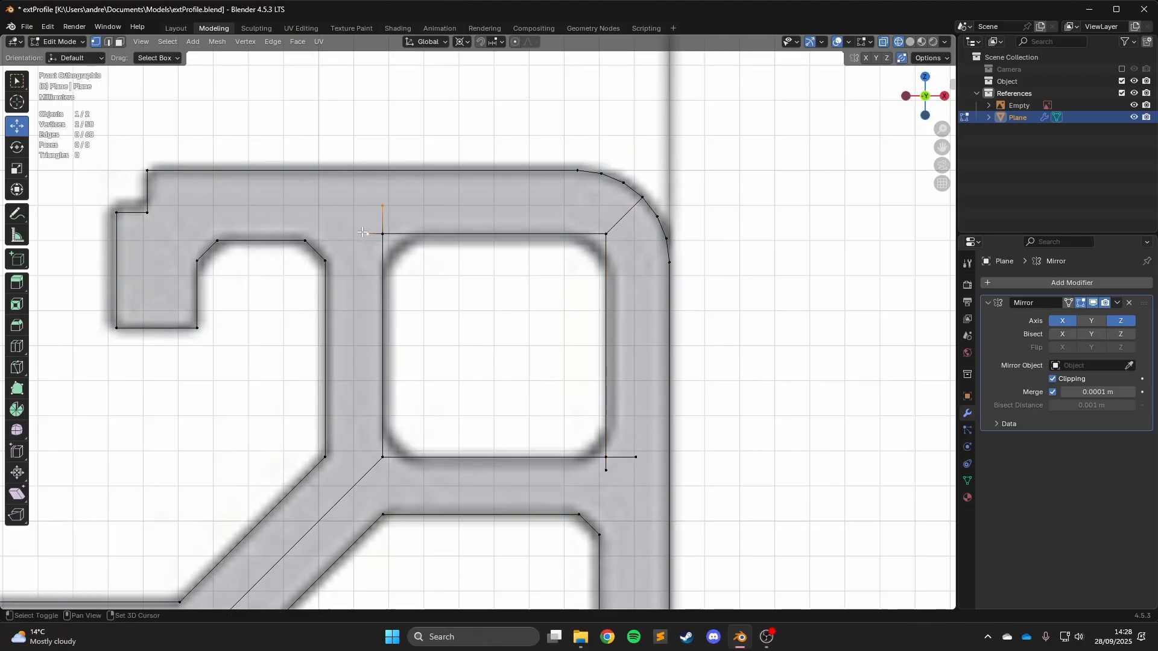
left_click(618, 477, "shift")
key("x")
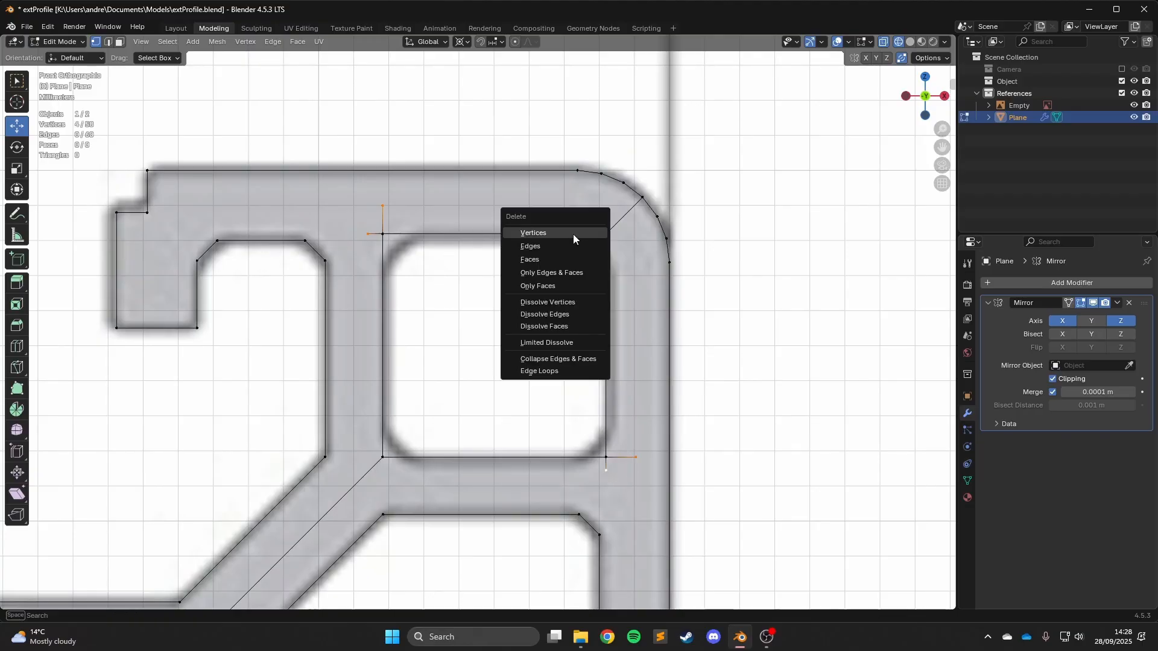
left_click(573, 236)
Try an edge bevel with 6 segments on the square cavity's four corner vertices.
scroll(834, 133, "down", 6)
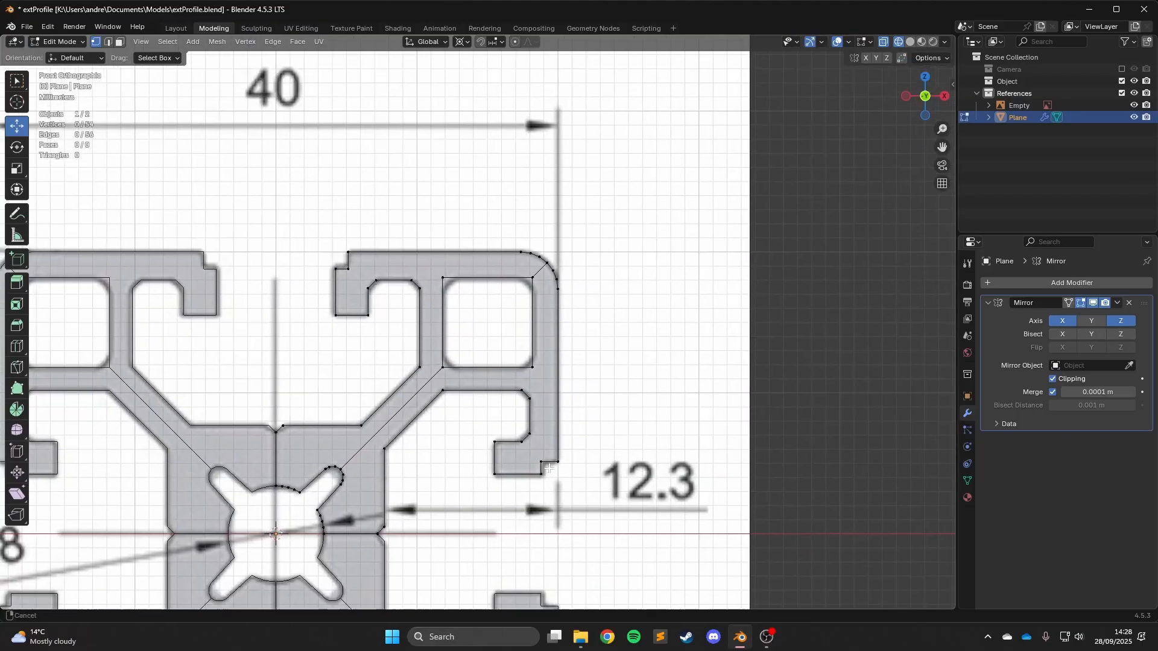
scroll(643, 270, "up", 1)
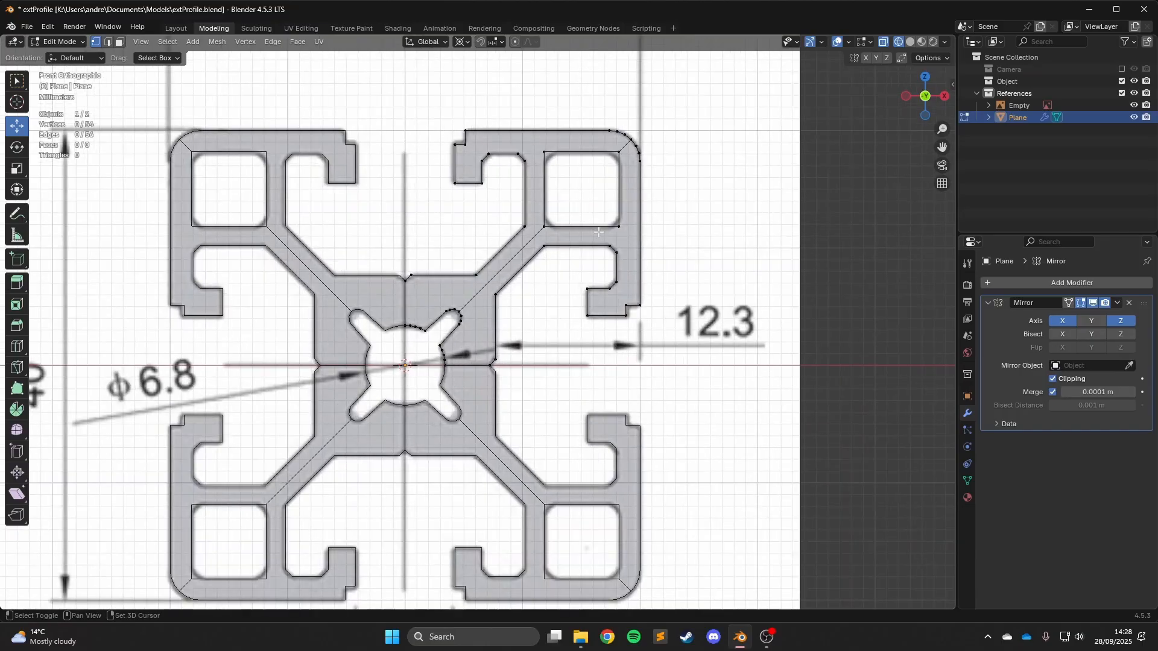
middle_click_drag(578, 303, 605, 271, "shift")
scroll(639, 205, "up", 3)
middle_click_drag(691, 99, 578, 337, "shift")
scroll(578, 338, "up", 2)
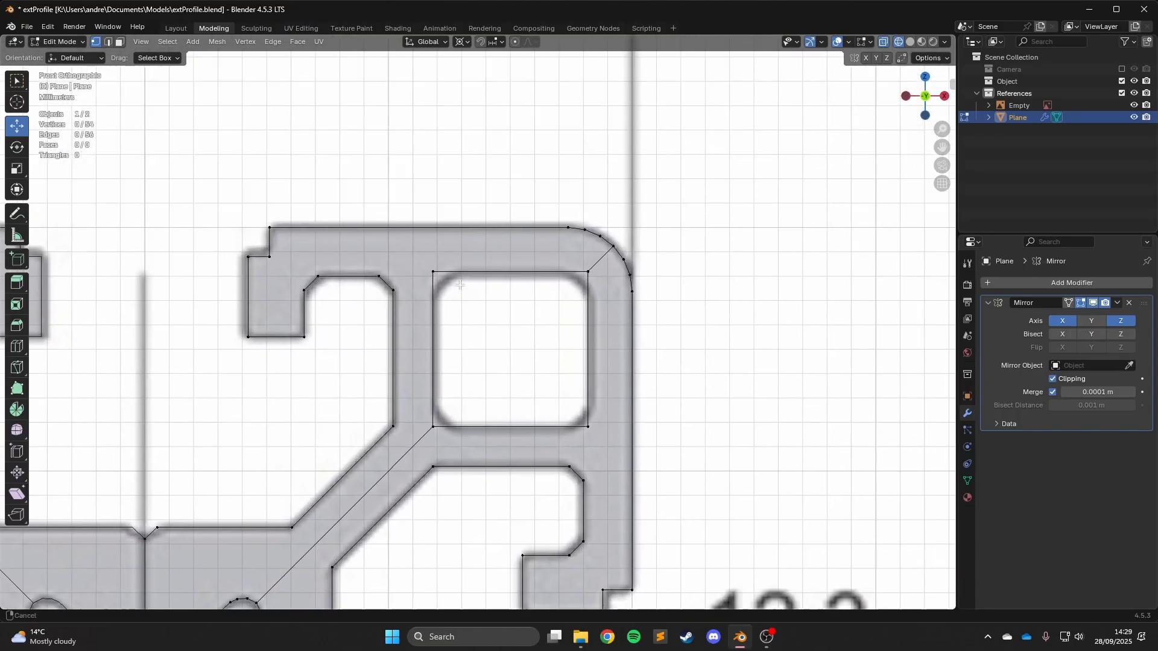
middle_click_drag(610, 234, 573, 290, "shift")
left_click(574, 291)
left_click(417, 307, "shift")
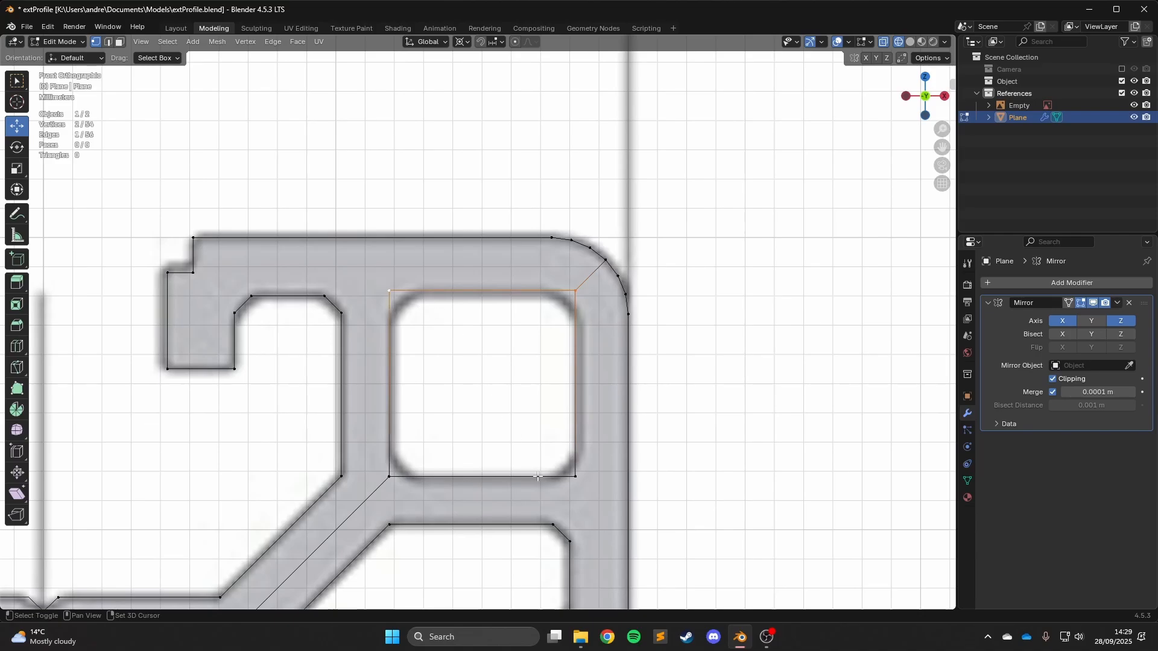
left_click(570, 472, "shift")
left_click(413, 467, "shift")
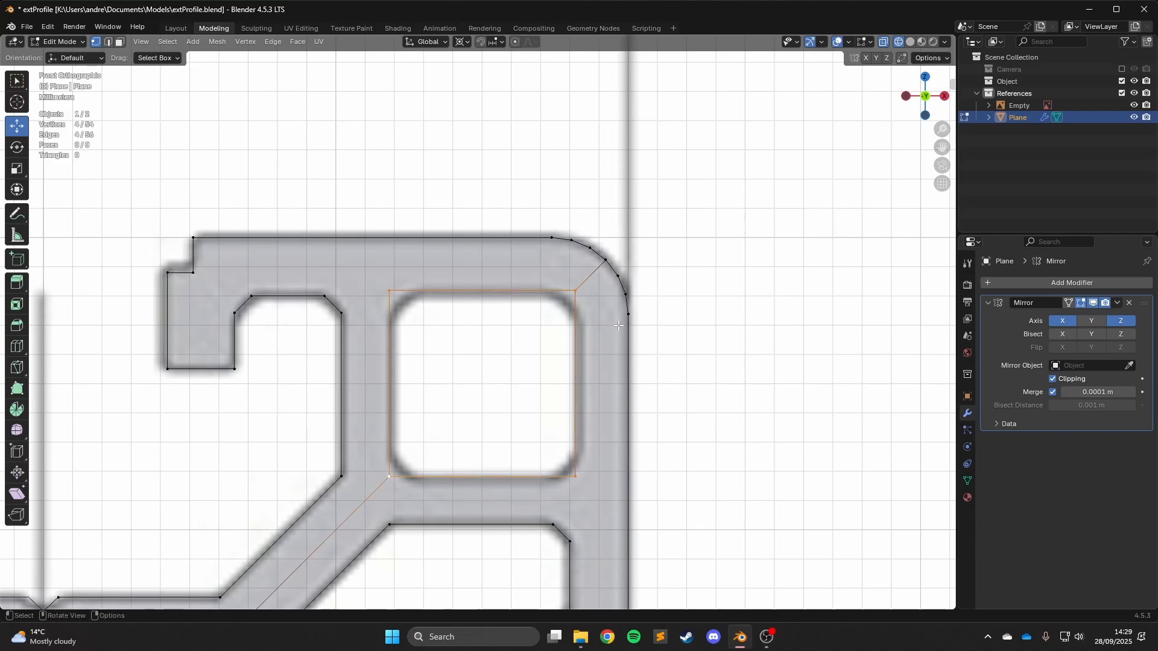
scroll(564, 322, "up", 2)
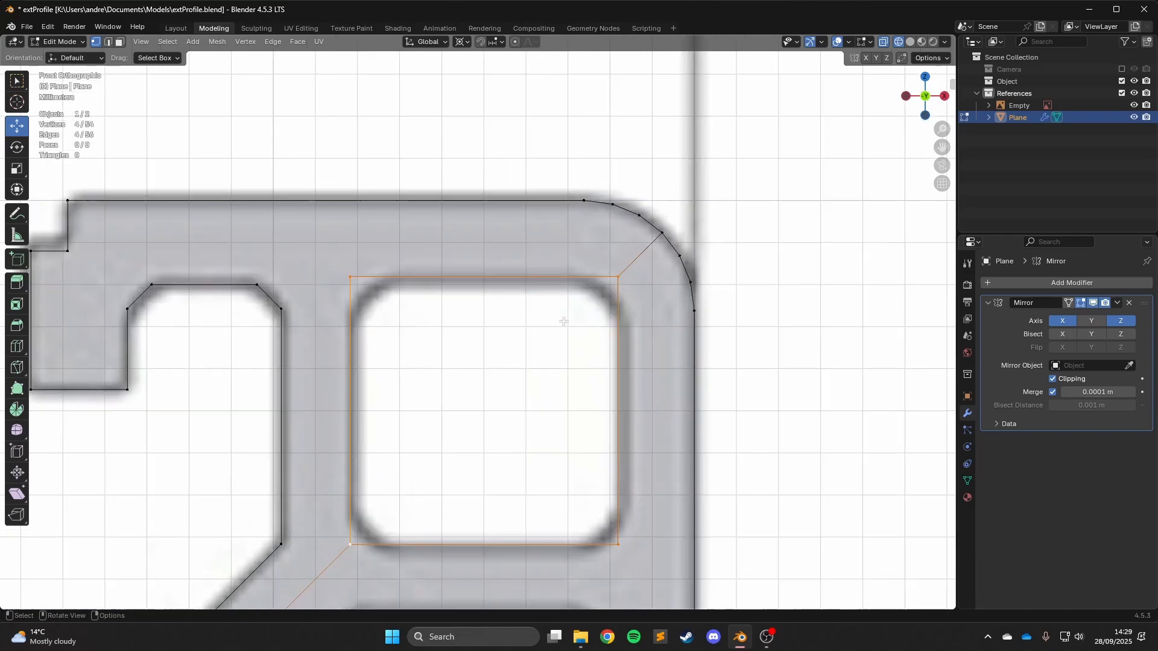
scroll(590, 287, "up", 1)
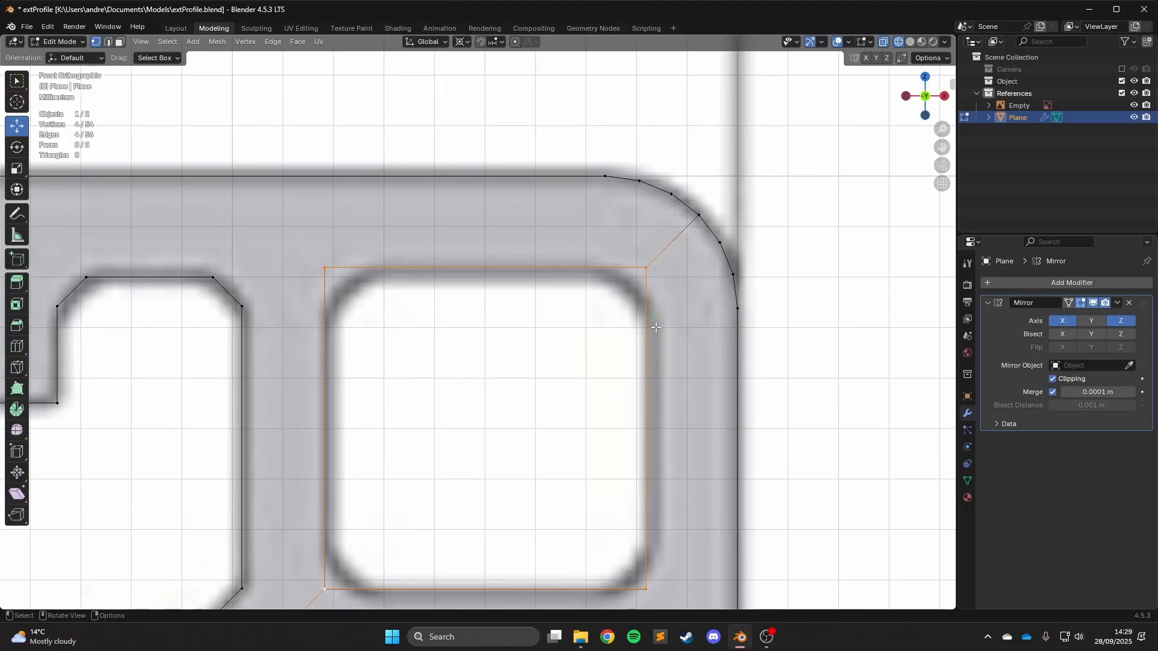
scroll(710, 258, "down", 3)
scroll(711, 258, "up", 2)
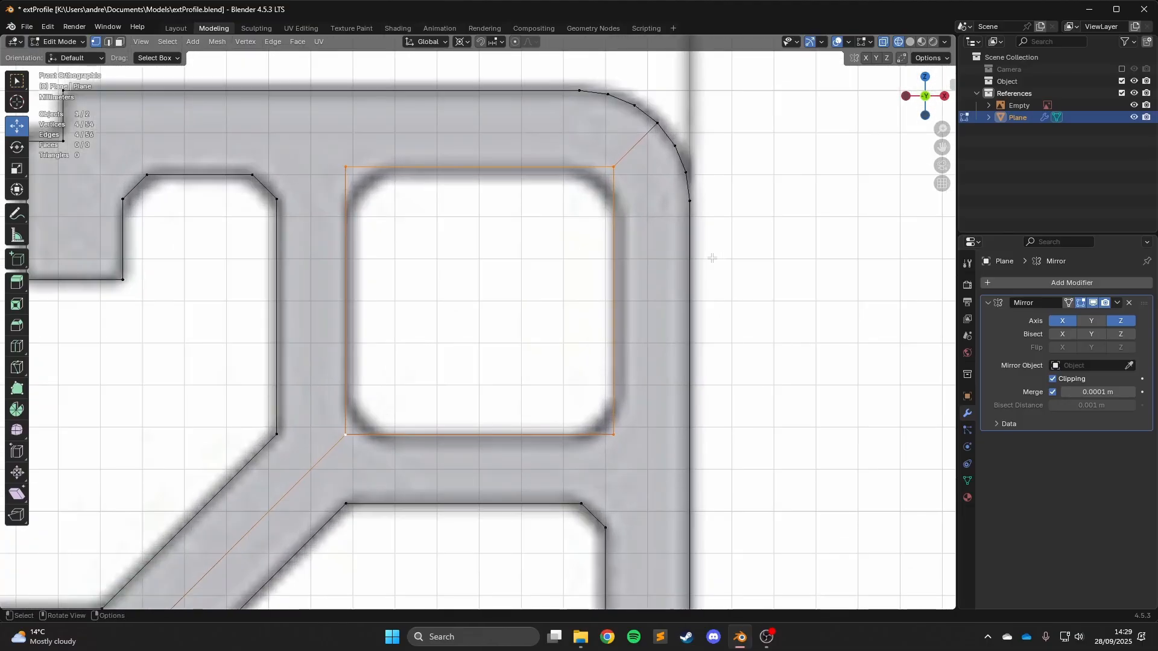
scroll(679, 190, "up", 3, "shift")
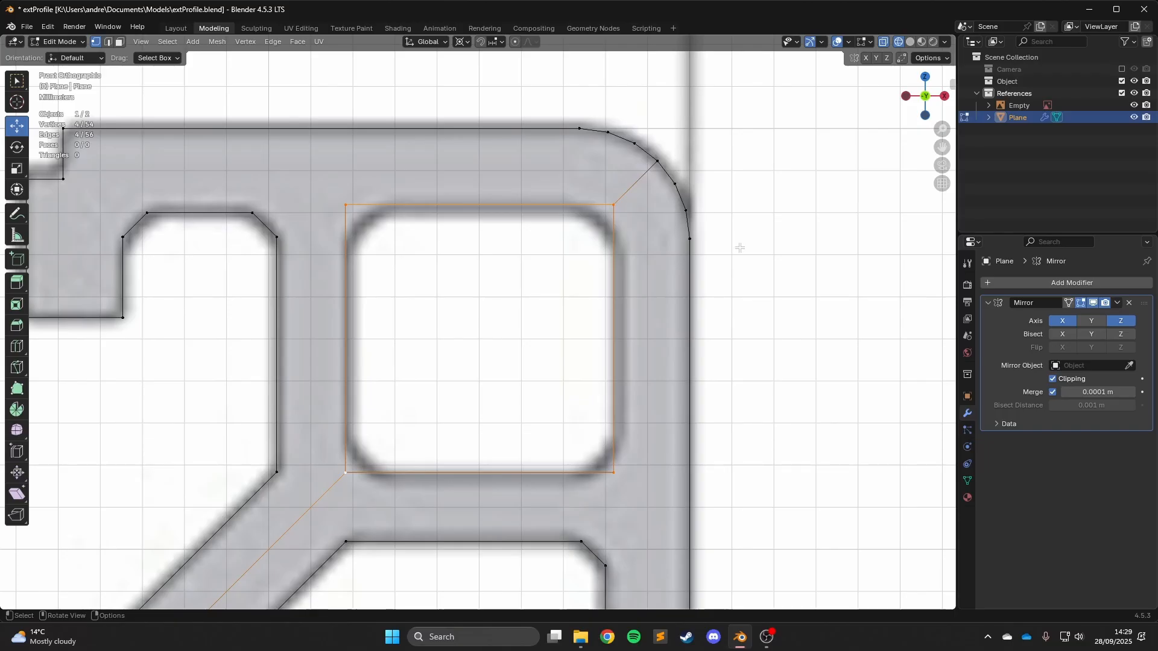
key("ctrl+b")
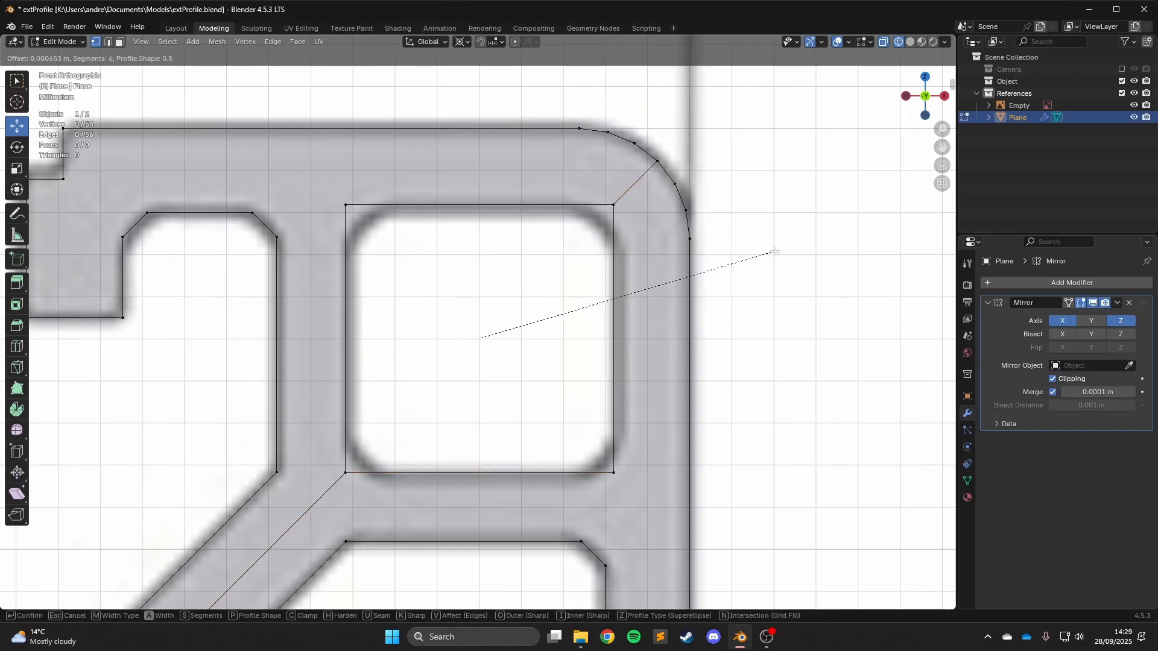
key("Escape")
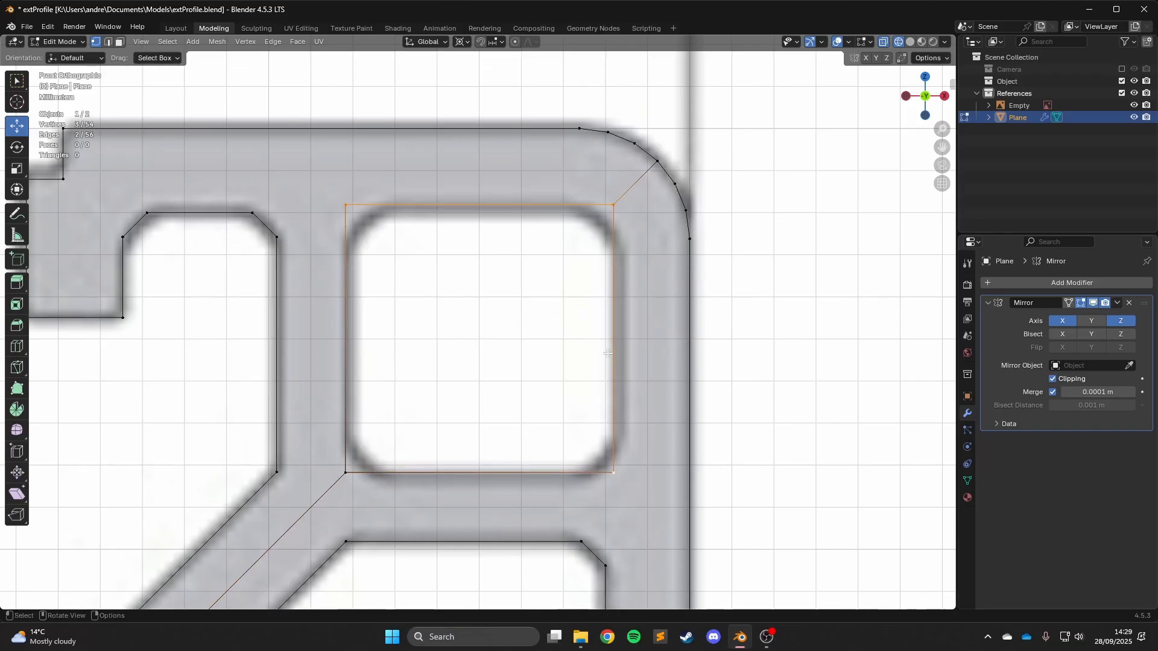
Try a vertex bevel with 6 segments and about 0.00087 m offset on the cavity's four corners, and reselect them.
left_click(325, 486, "shift")
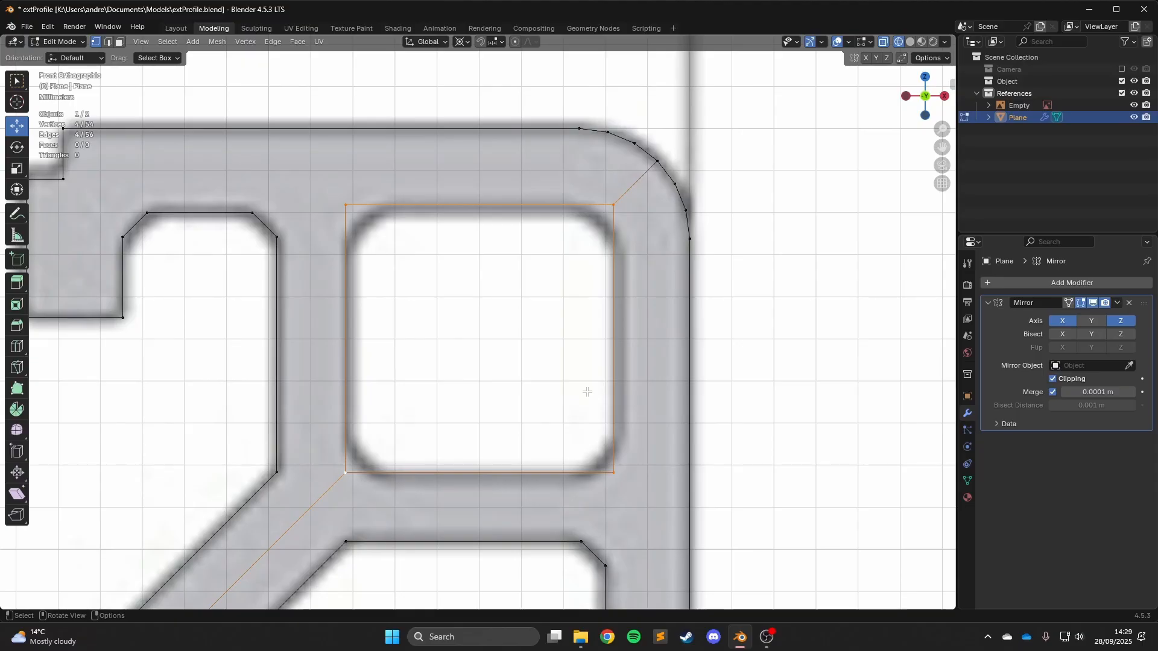
key("ctrl+b")
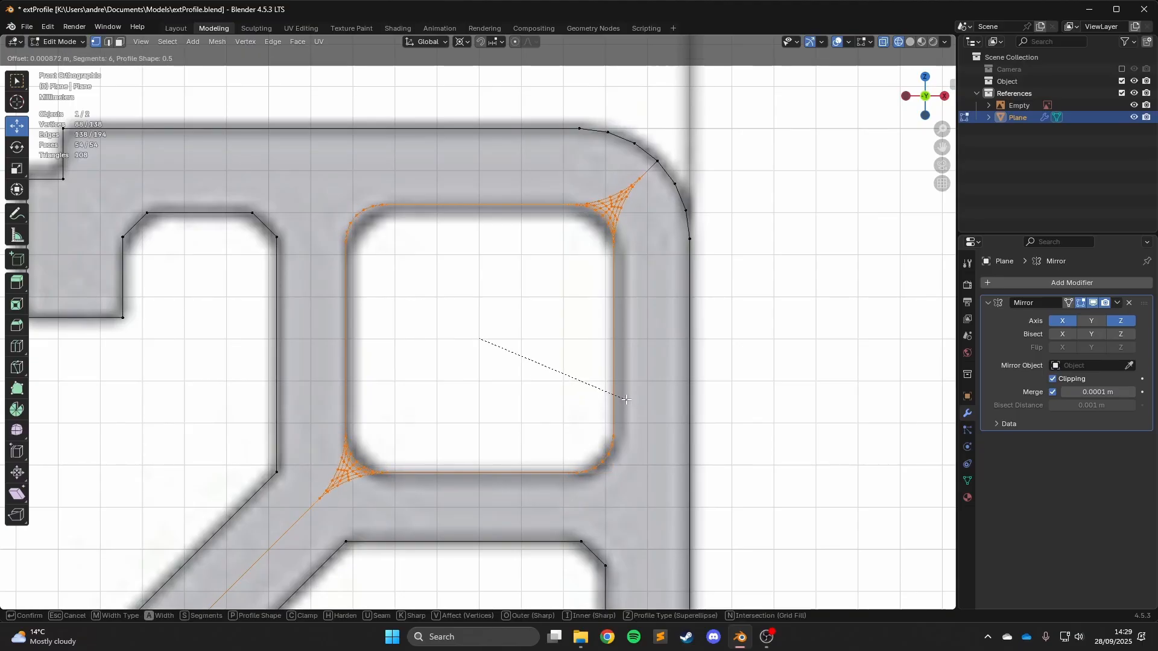
key("Escape")
scroll(714, 337, "down", 4)
scroll(697, 304, "up", 2)
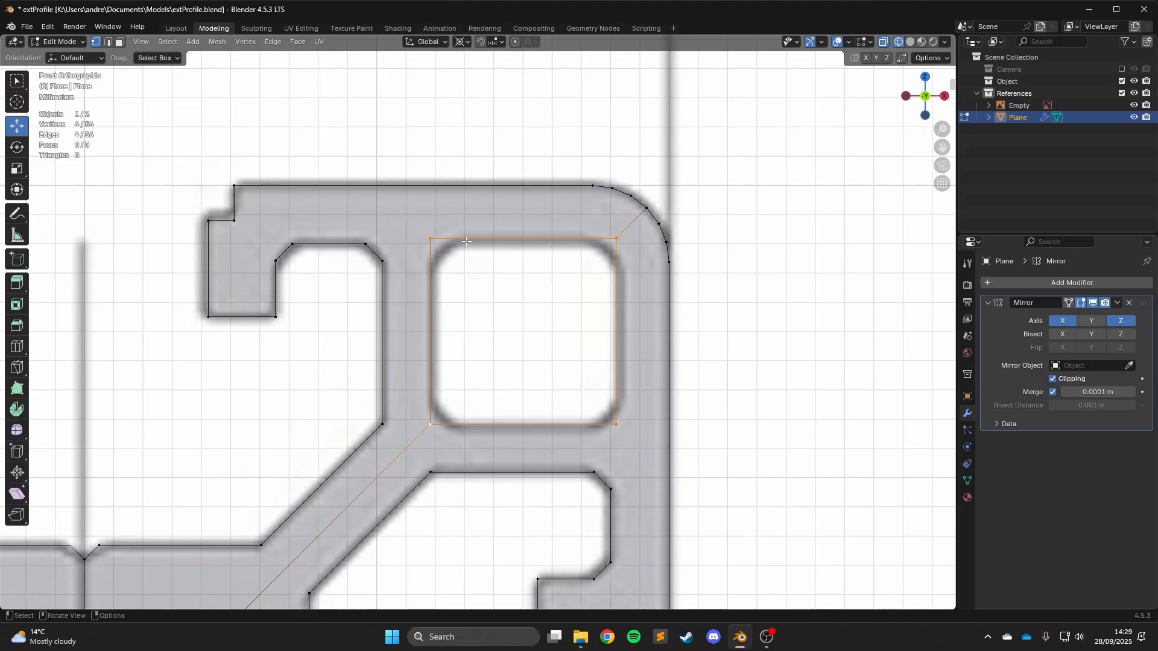
key("ctrl+z")
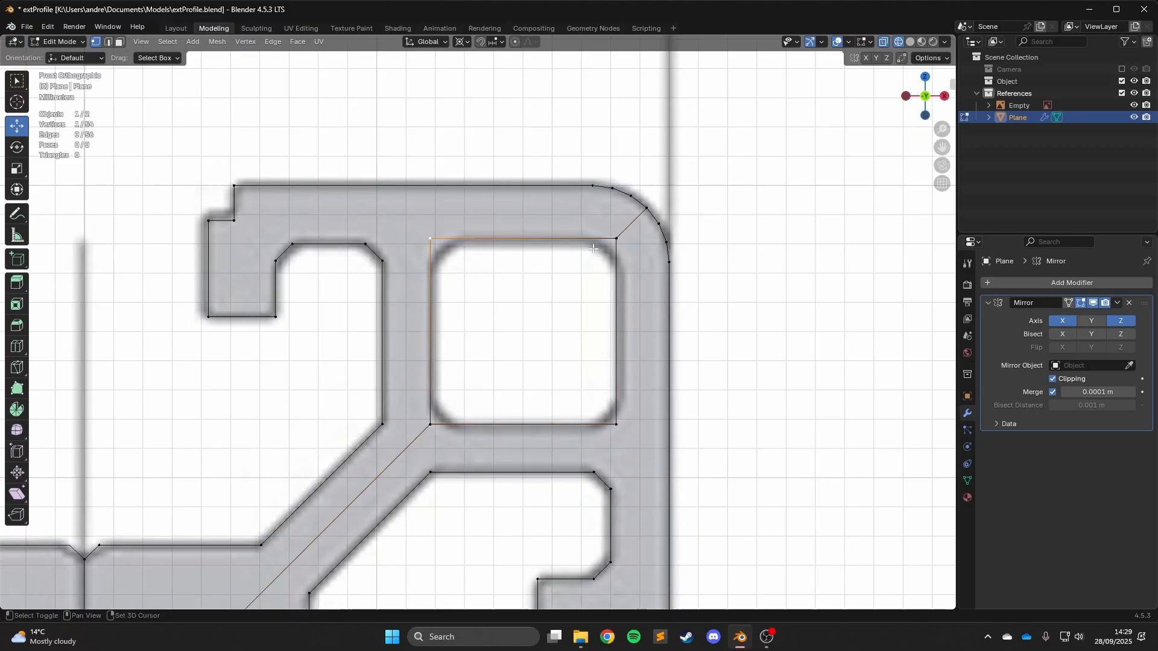
left_click(445, 415, "shift")
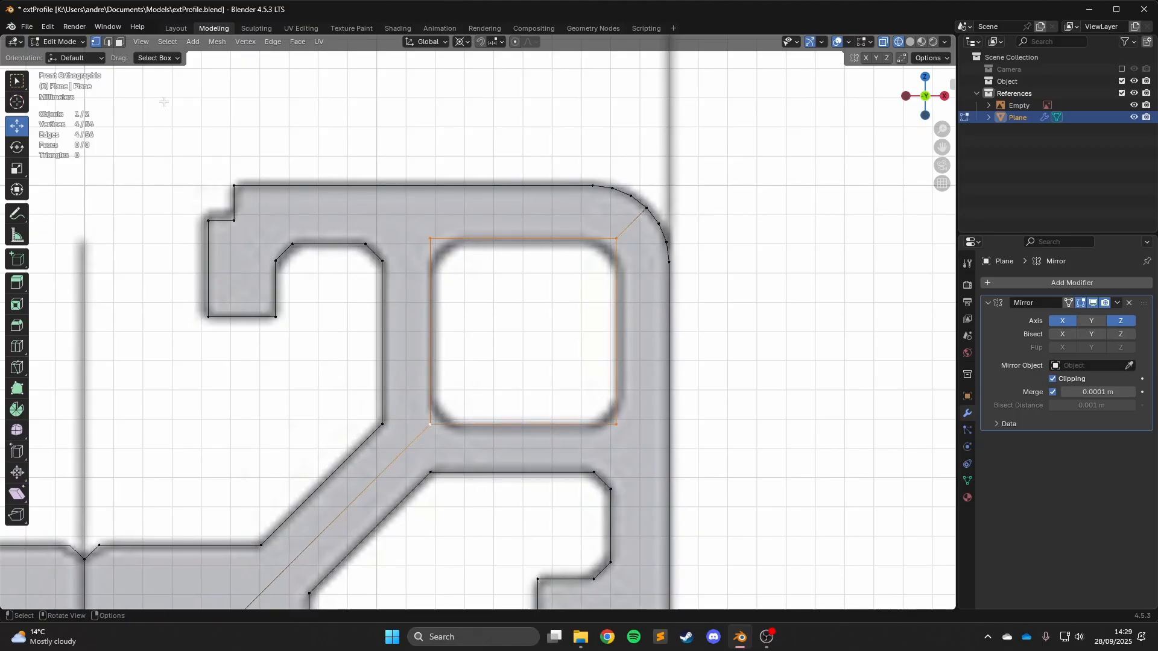
Delete the two diagonal edges attached to the square cavity's inner and outer corners.
key("2")
left_click(632, 232)
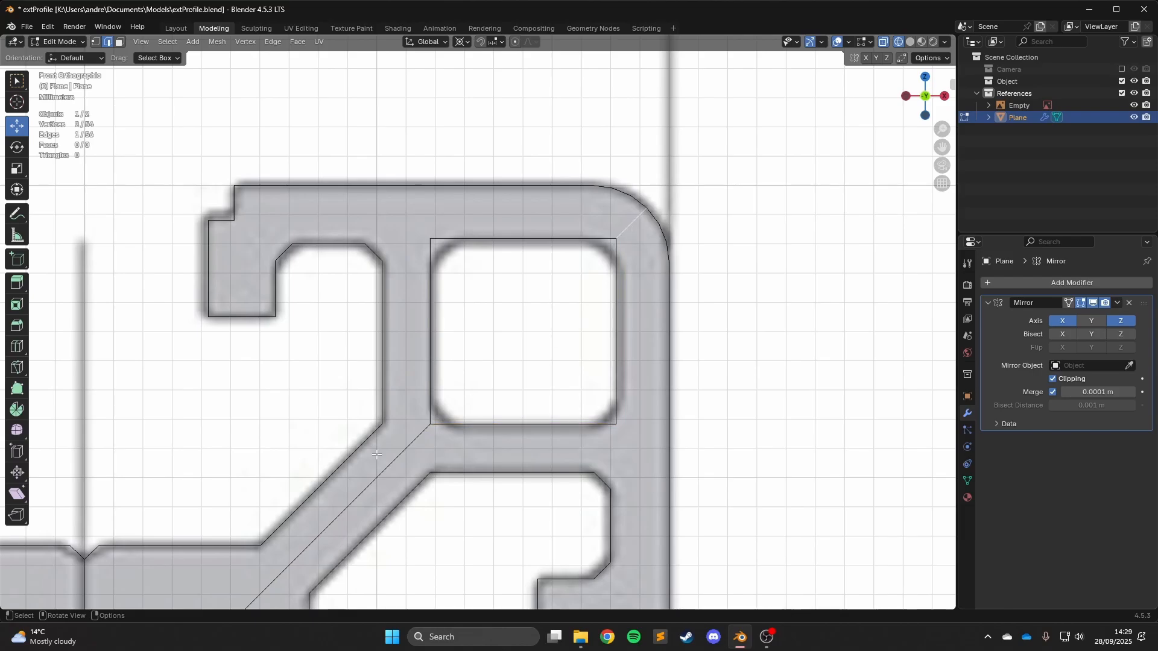
left_click(377, 454, "shift")
left_click(386, 458)
scroll(423, 426, "down", 2)
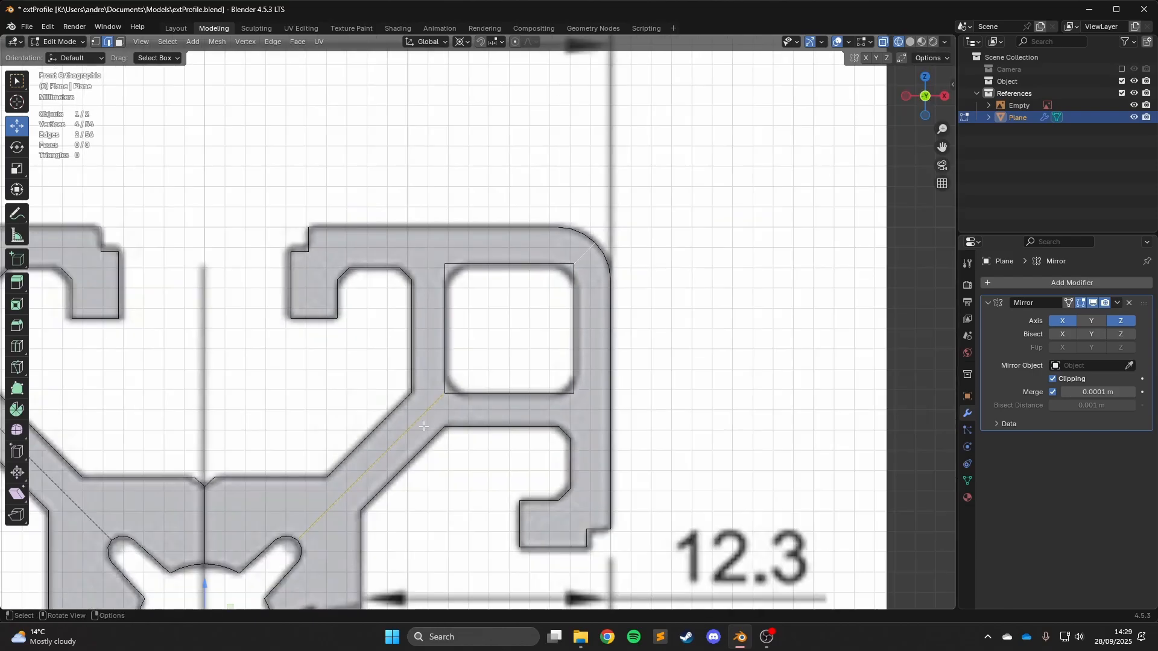
key("x")
left_click(465, 396)
Join the cavity's outer corner vertex to the middle vertex of the rounded outer corner with an edge.
left_click(100, 43)
scroll(577, 251, "up", 3)
middle_click_drag(577, 251, 491, 344, "shift")
left_click(558, 313)
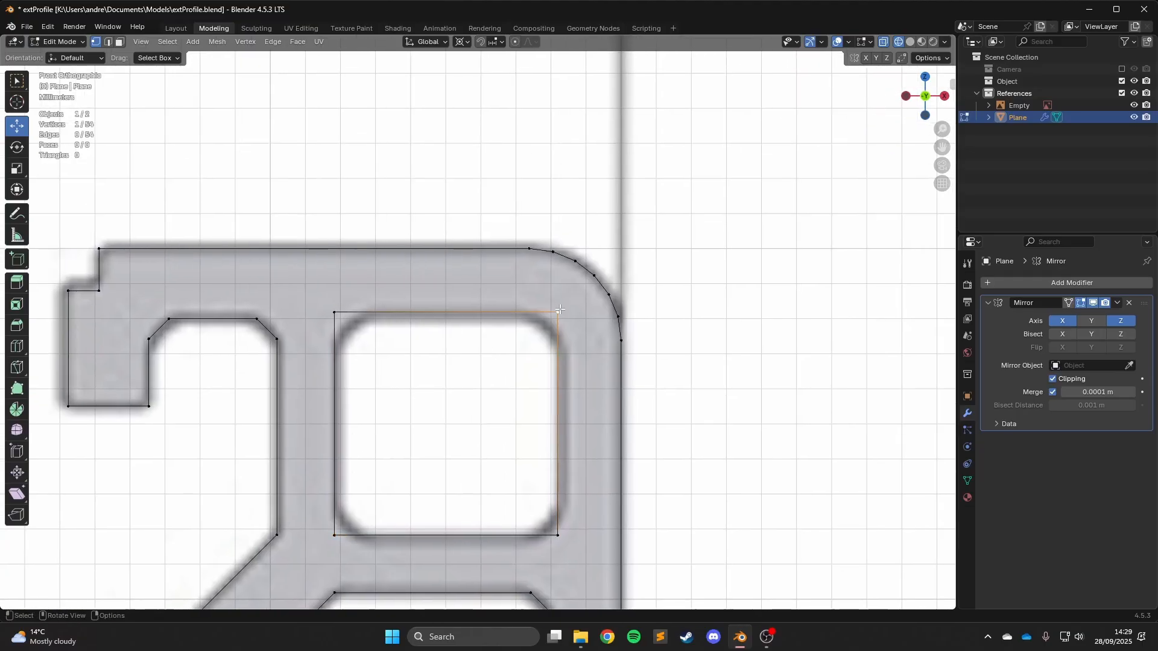
scroll(567, 301, "up", 3)
left_click(647, 217, "shift")
left_click(677, 245, "shift")
left_click(677, 245)
left_click(613, 302, "shift")
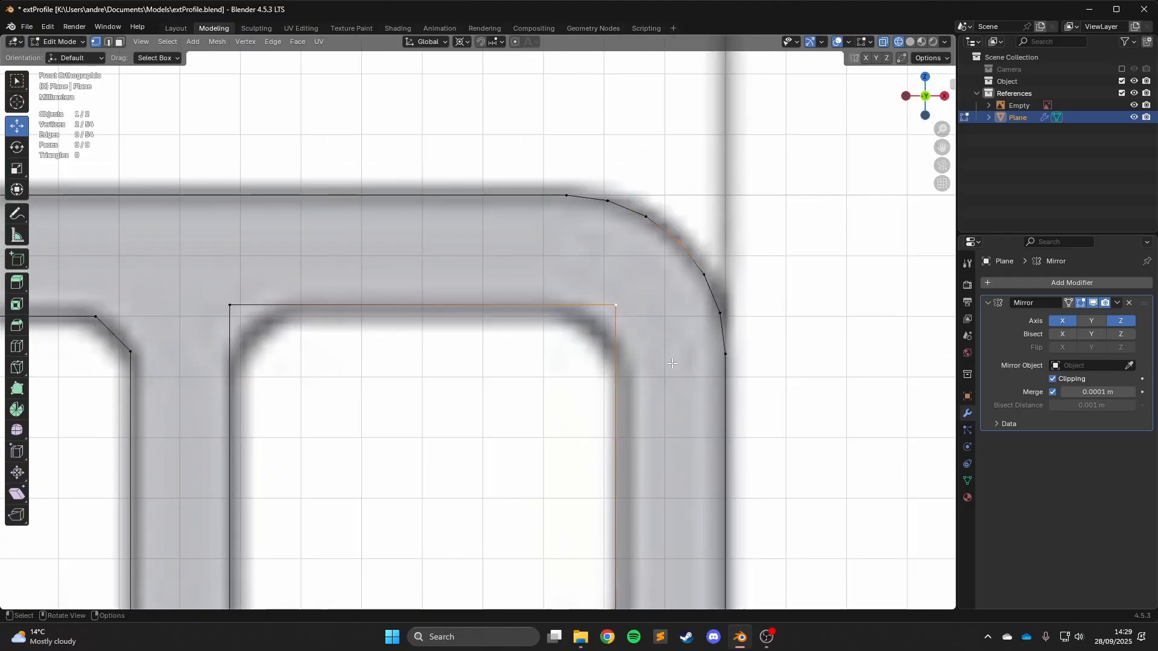
key("f")
middle_click_drag(603, 290, 570, 251, "shift")
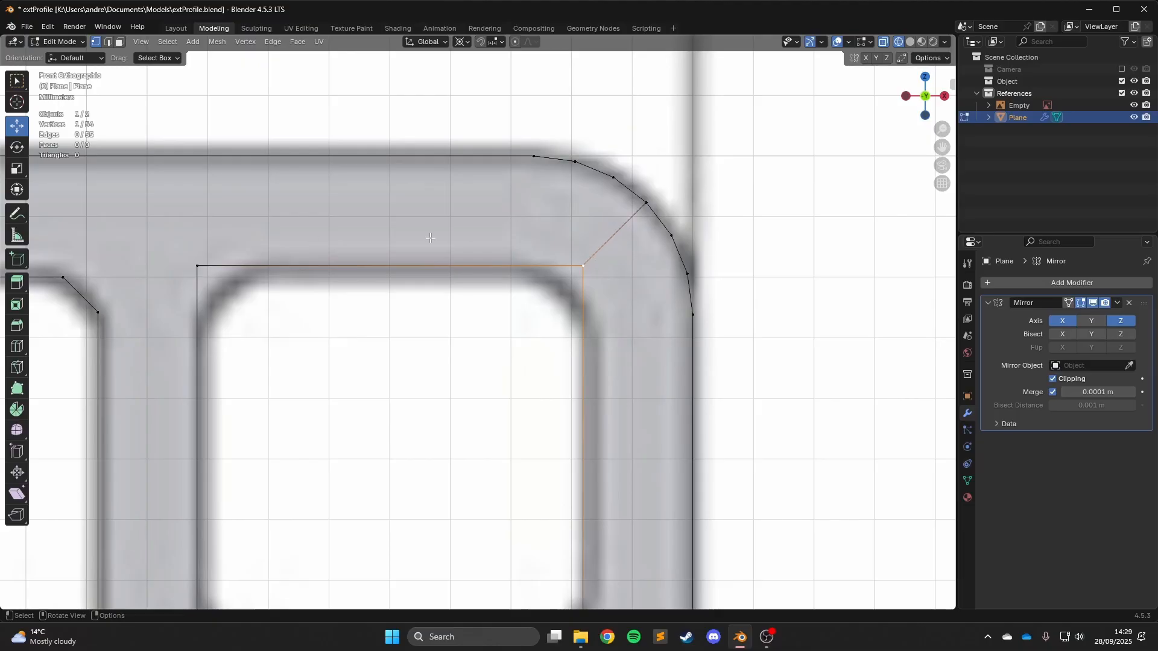
middle_click_drag(642, 259, 647, 199, "shift")
scroll(616, 216, "down", 1)
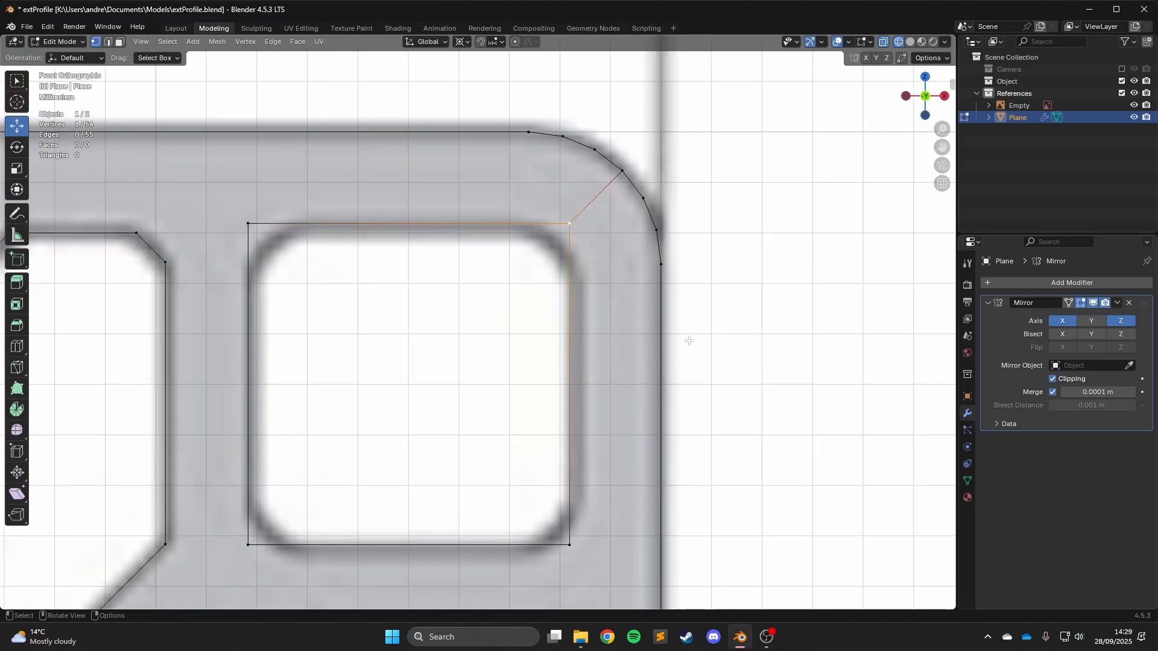
Try a vertex bevel of 0.000959 m with 6 segments on the cavity's outer corner, and undo it.
key("ctrl+b")
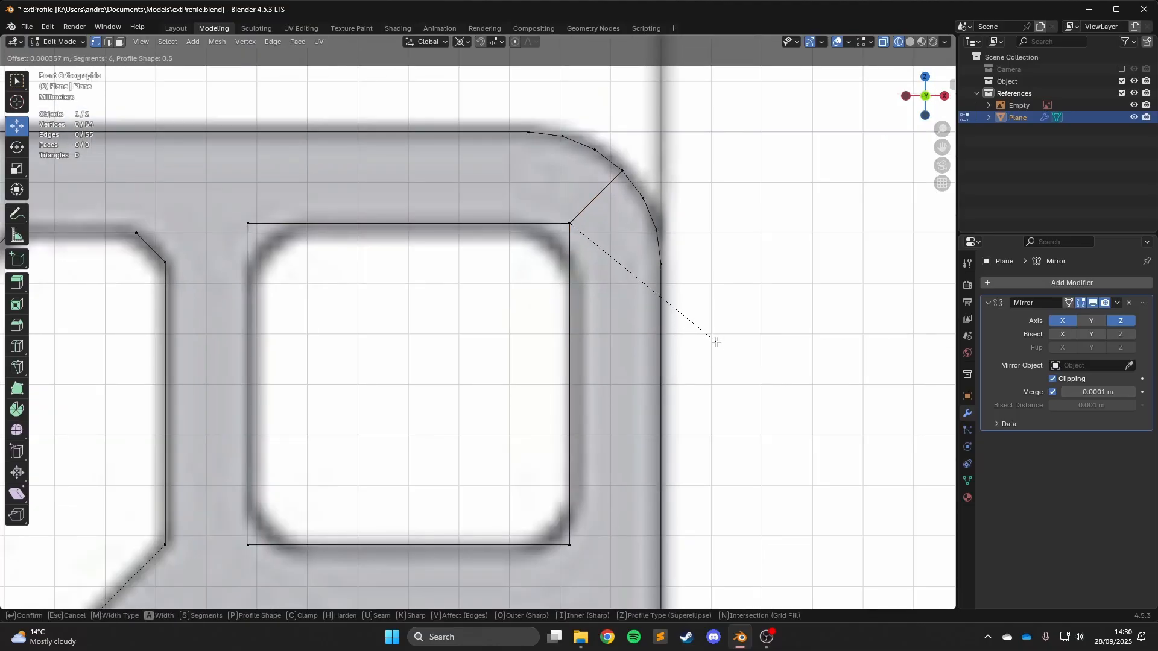
key("Escape")
key("ctrl+shift+b")
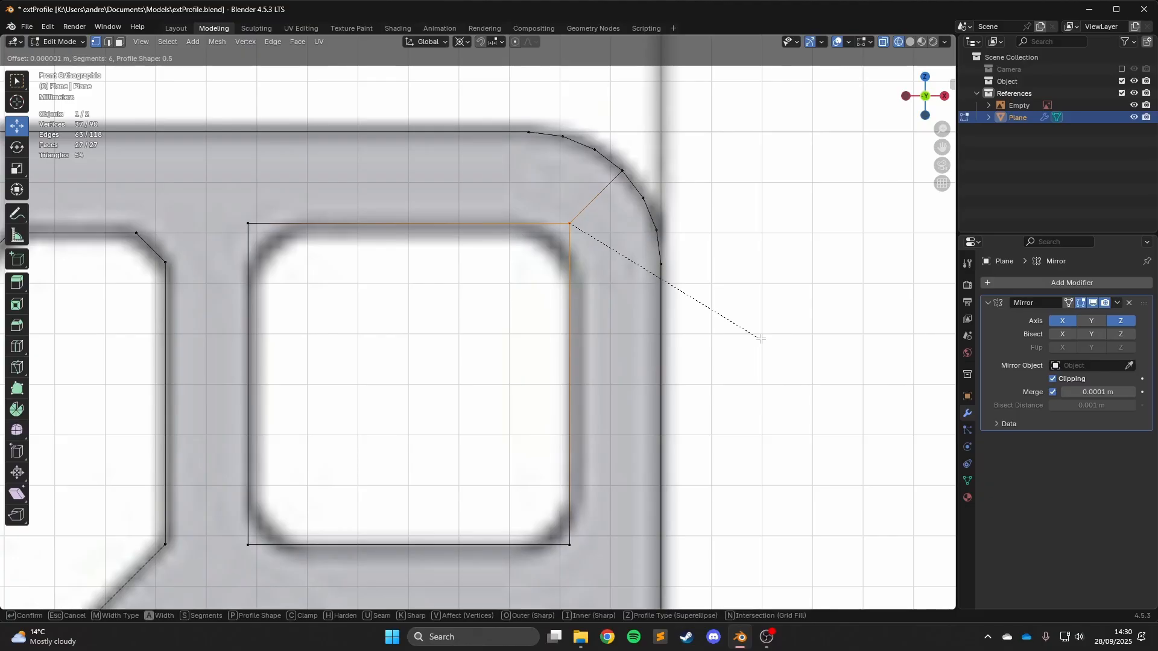
left_click(814, 338)
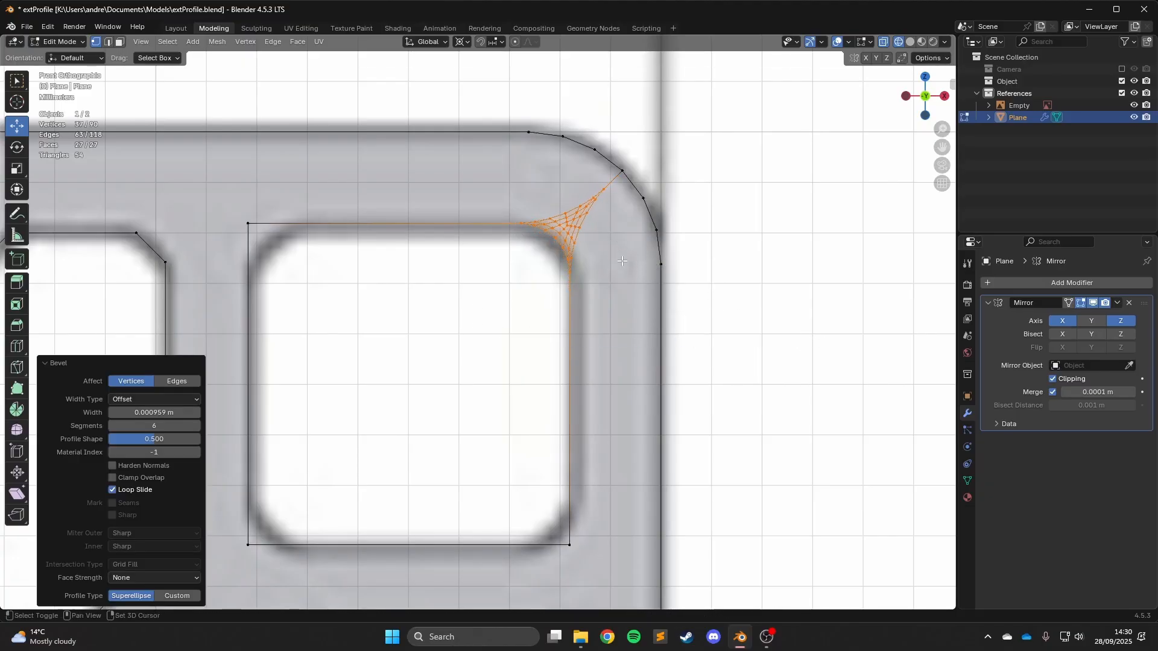
scroll(750, 379, "up", 2)
scroll(745, 379, "up", 4)
key("ctrl+z")
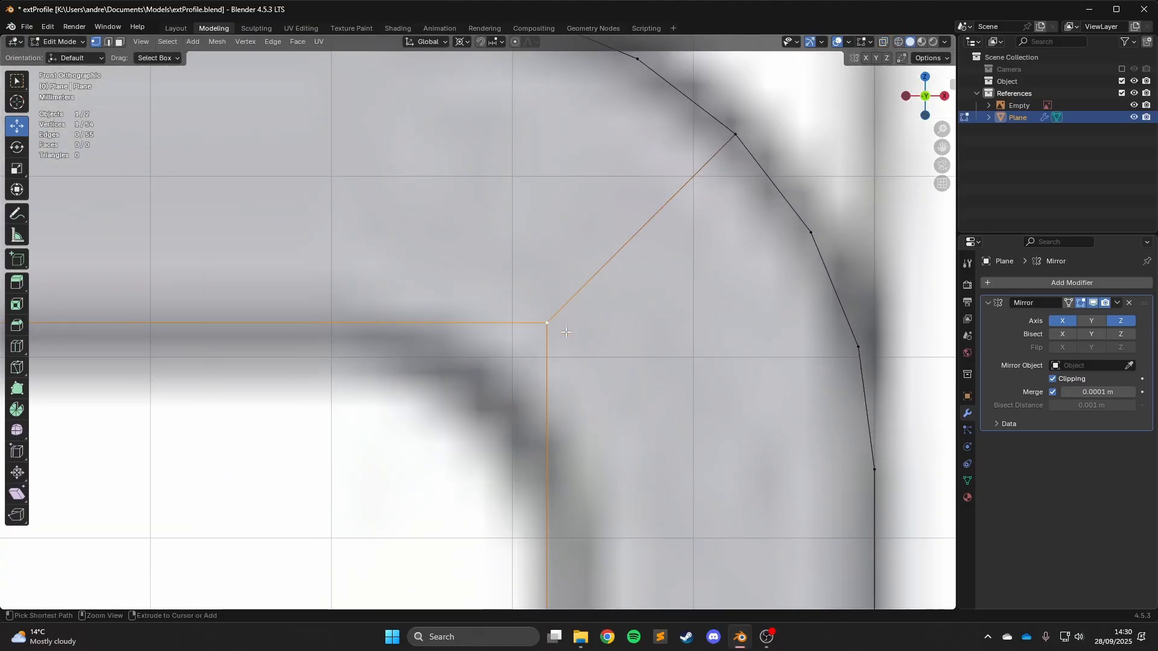
Delete the diagonal edge between the cavity's outer corner and the rounded outer corner.
scroll(566, 332, "down", 3)
left_click(532, 321)
scroll(537, 301, "down", 8)
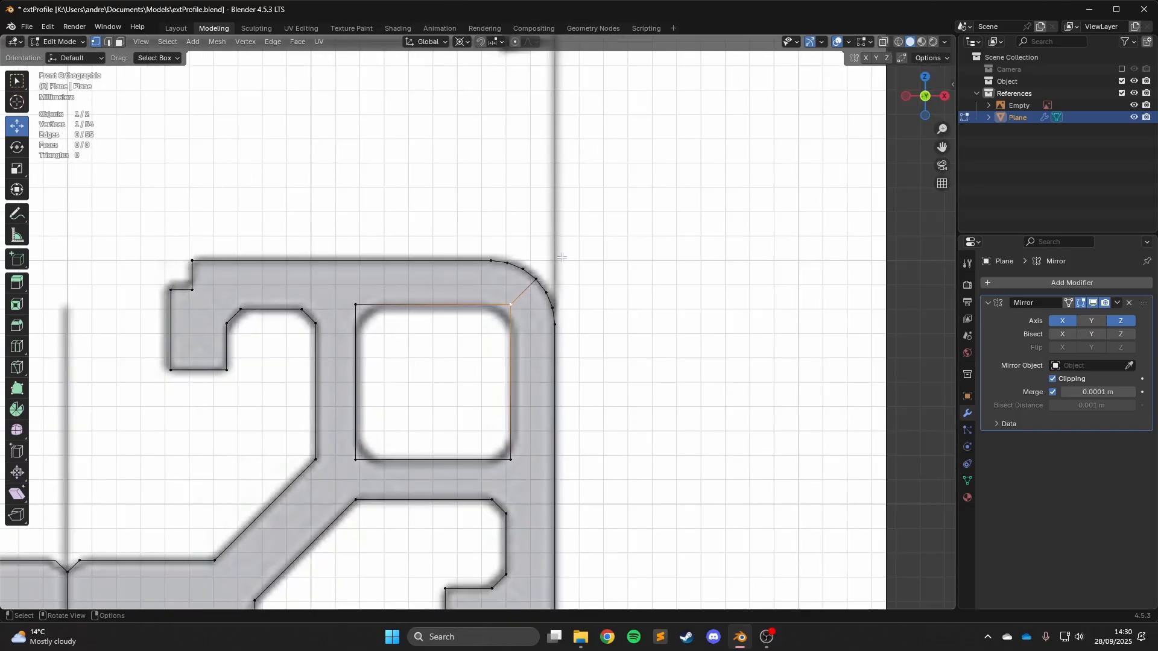
scroll(540, 277, "up", 3)
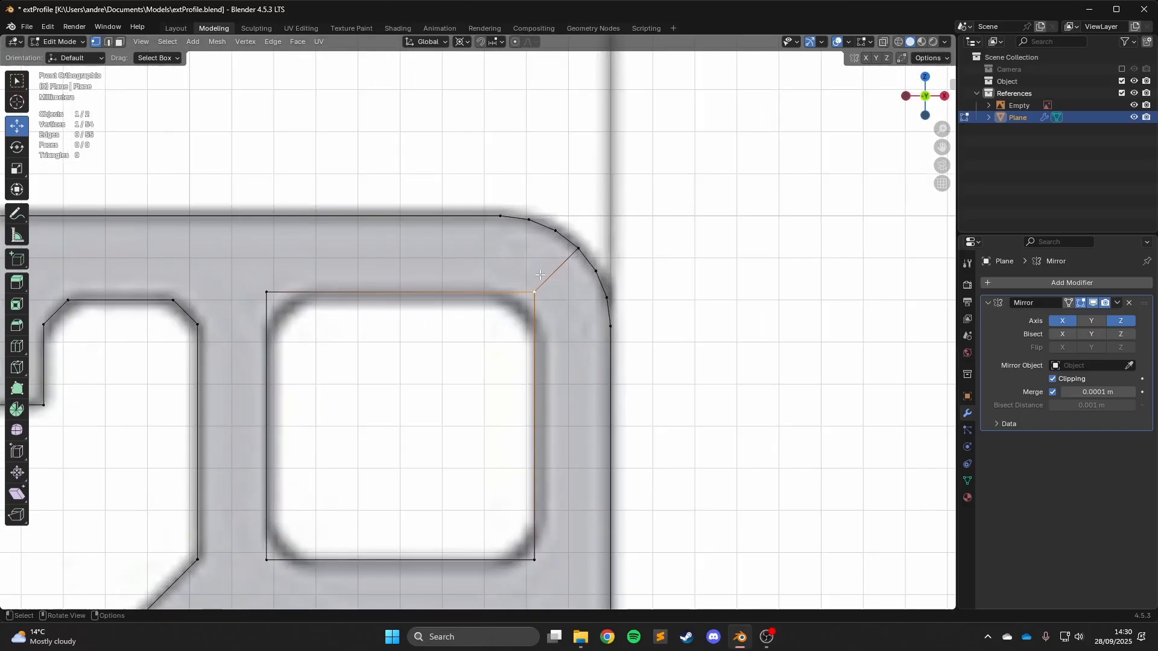
left_click(108, 41)
left_click(551, 277)
key("x")
left_click(552, 278)
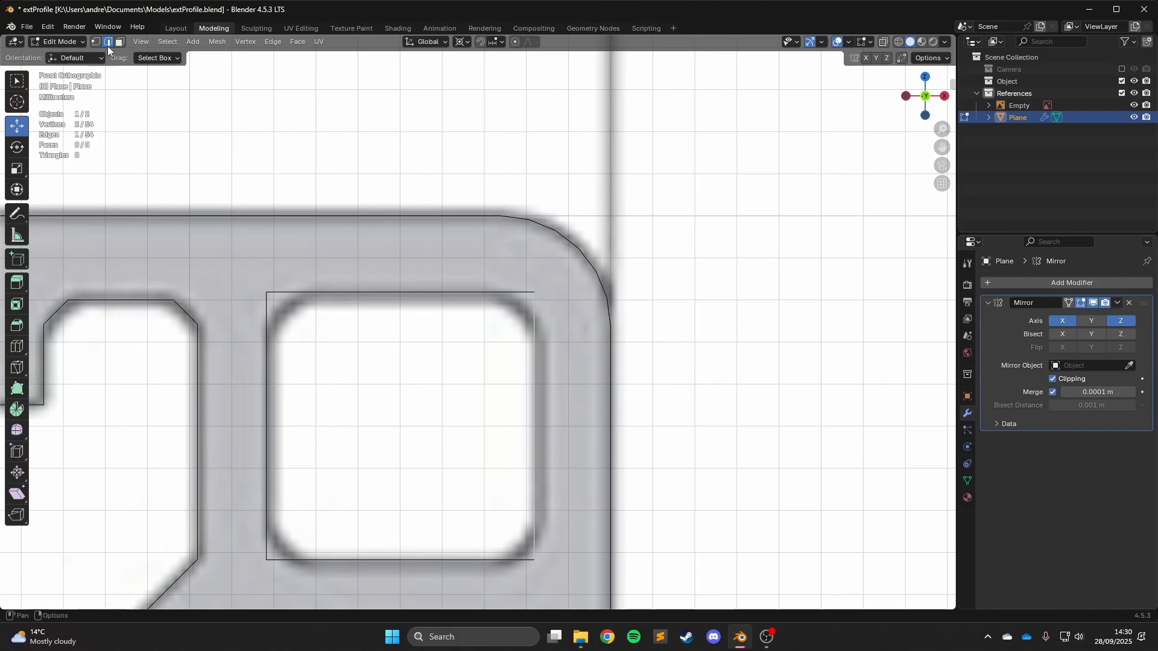
Round the square cavity's four corner vertices with a vertex bevel of about 0.000908 m and 6 segments.
left_click(94, 41)
left_click(534, 292)
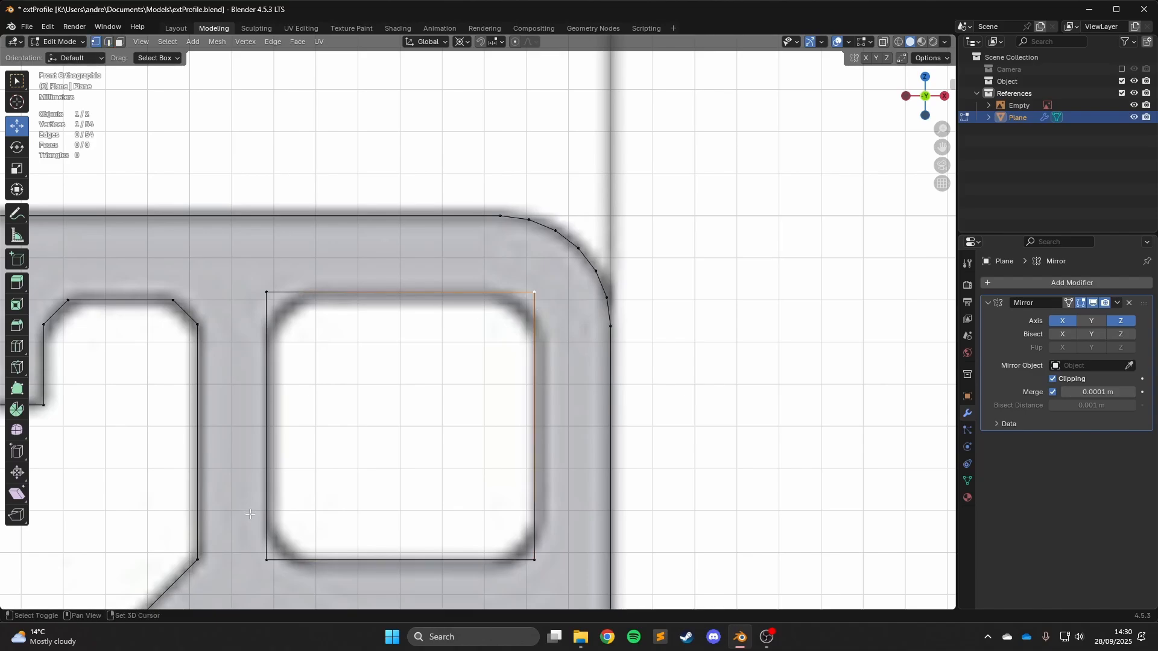
left_click(248, 318, "shift")
left_click(273, 543, "shift")
left_click(509, 562, "shift")
scroll(513, 561, "down", 1)
middle_click_drag(687, 437, 683, 334, "shift")
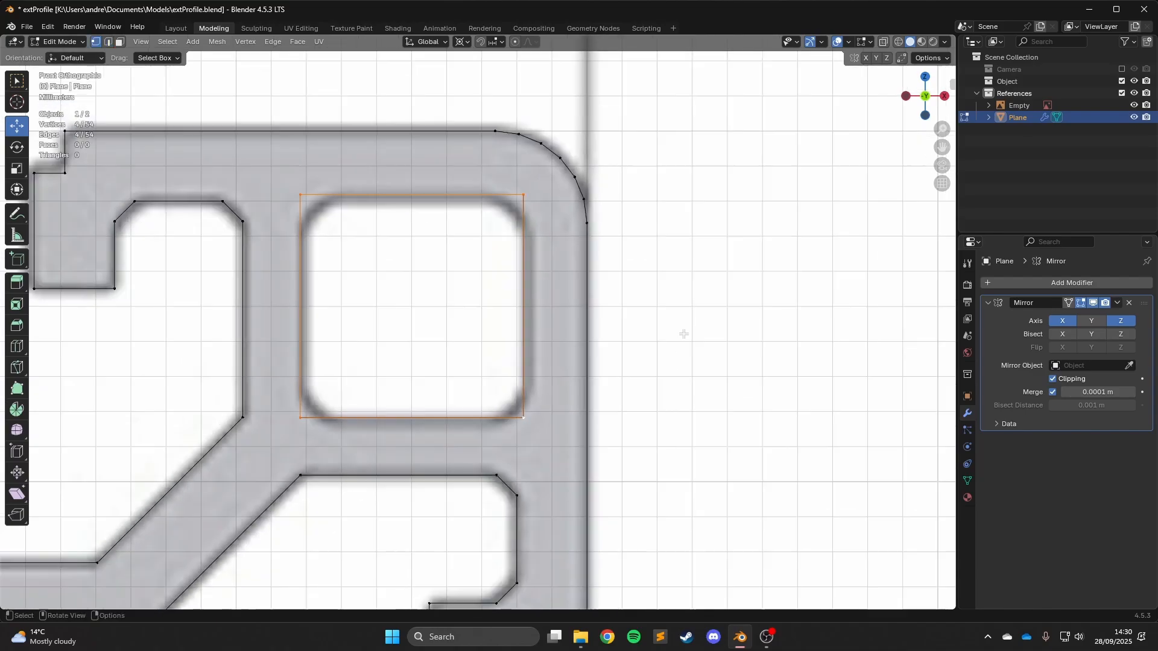
scroll(683, 334, "down", 6)
scroll(522, 338, "up", 6)
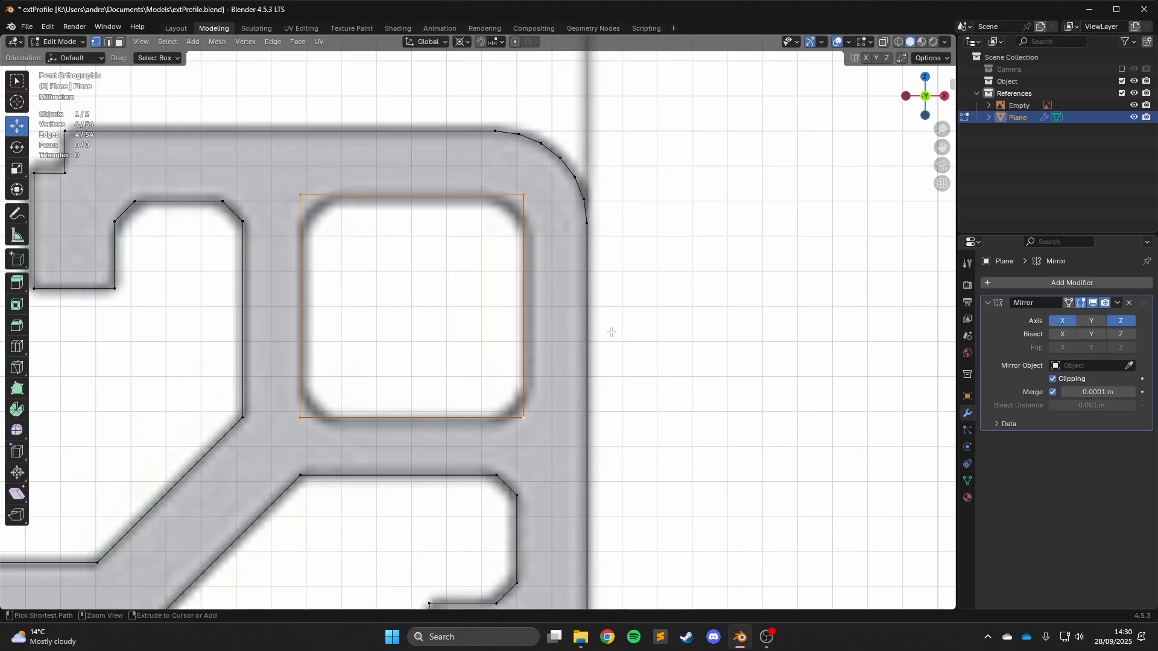
key("ctrl+shift+b")
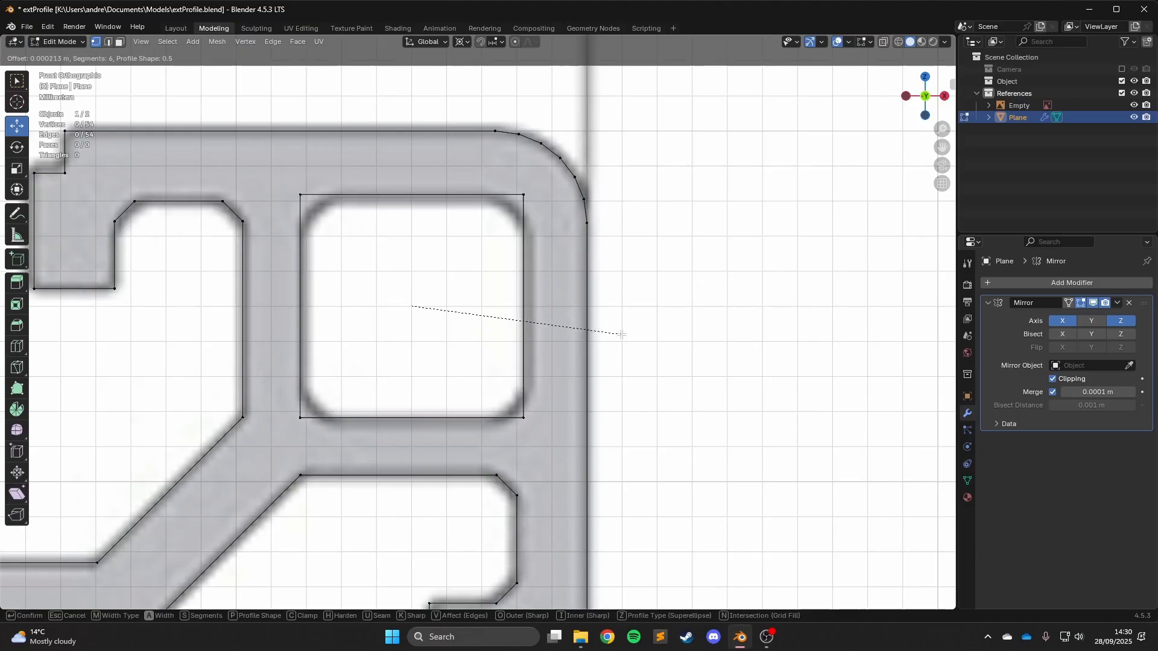
key("Escape")
key("ctrl+shift+b")
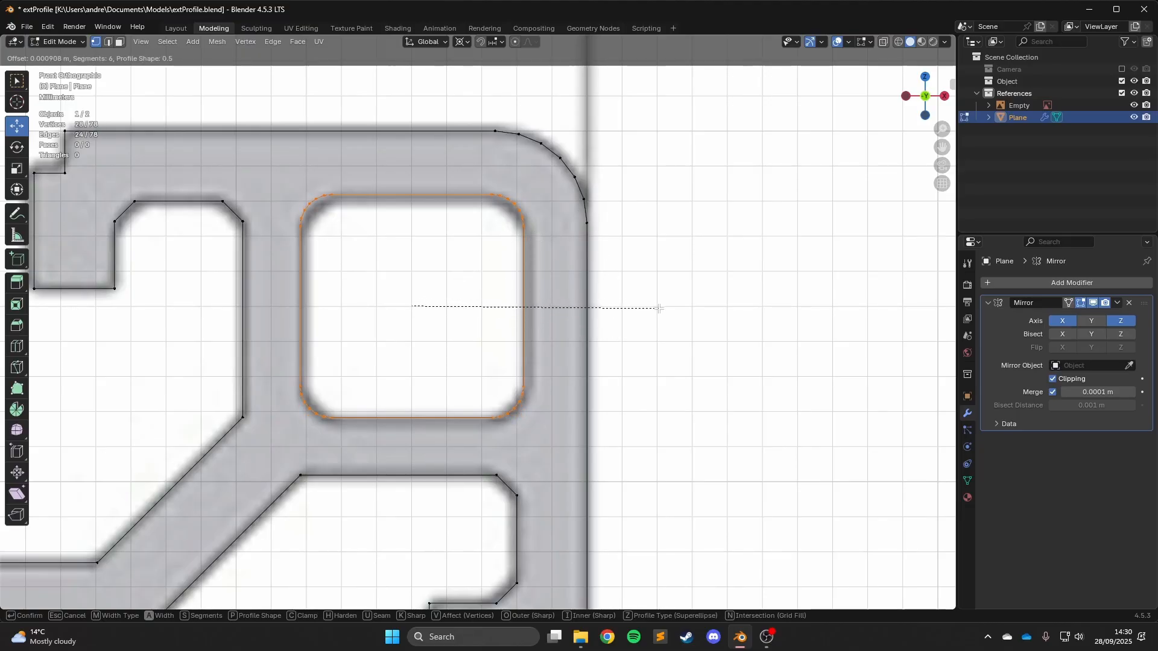
left_click(657, 308)
Compare the profile outline with the reference drawing's slot corners by hiding and showing the outline object.
key("Tab")
scroll(657, 308, "down", 7)
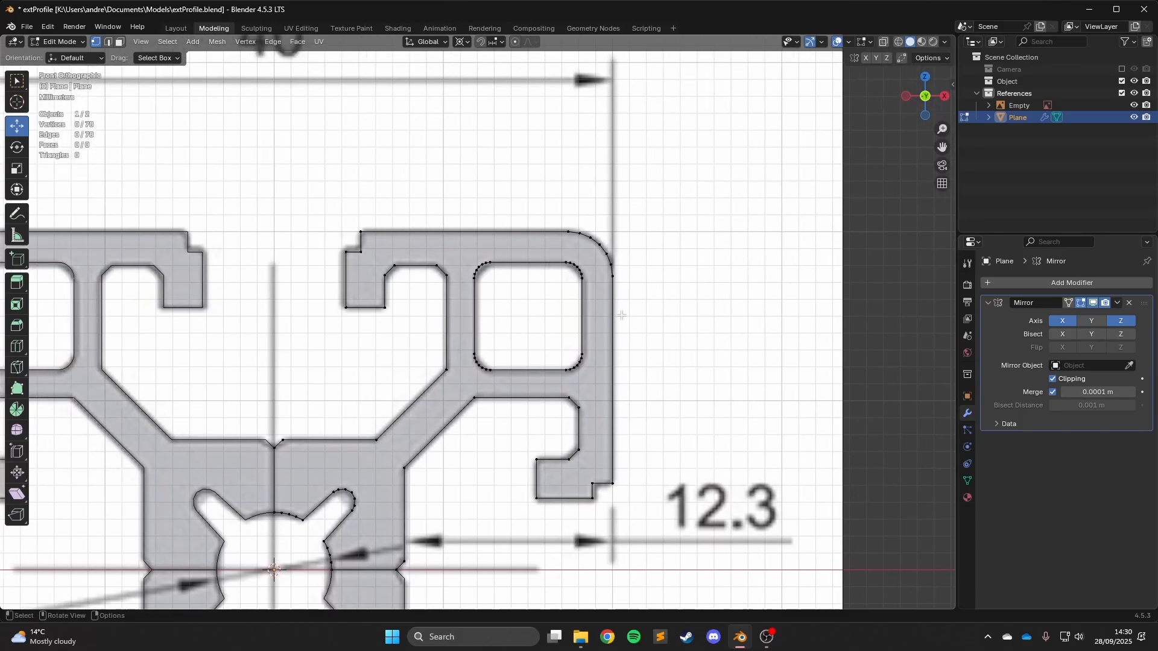
key("h")
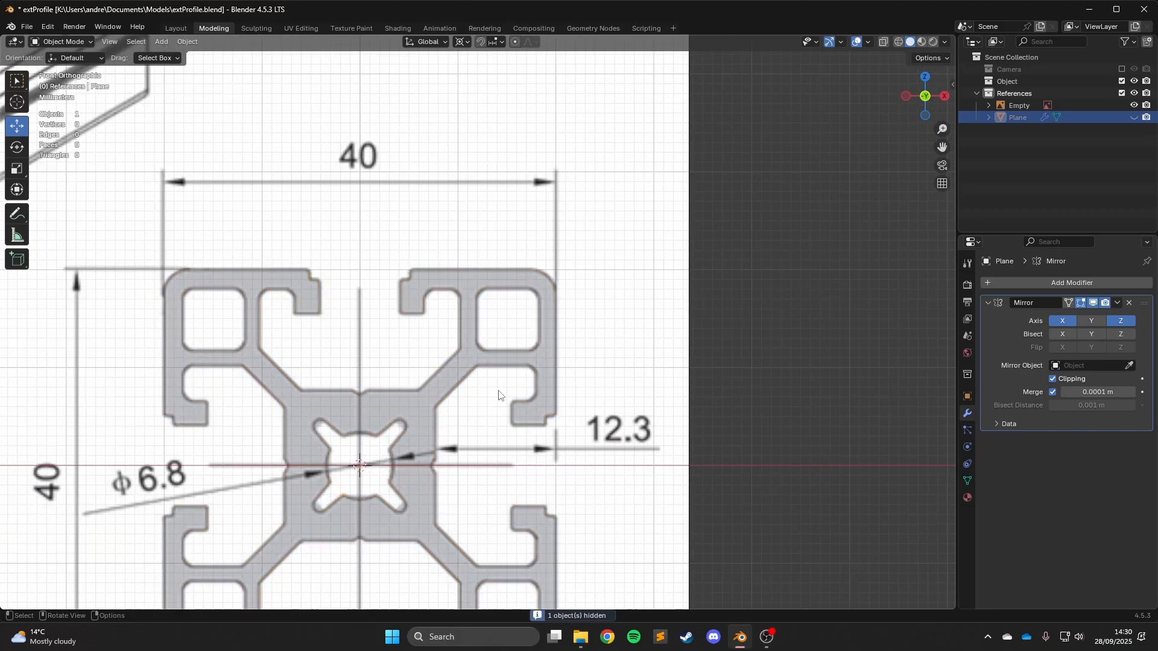
key("alt+h")
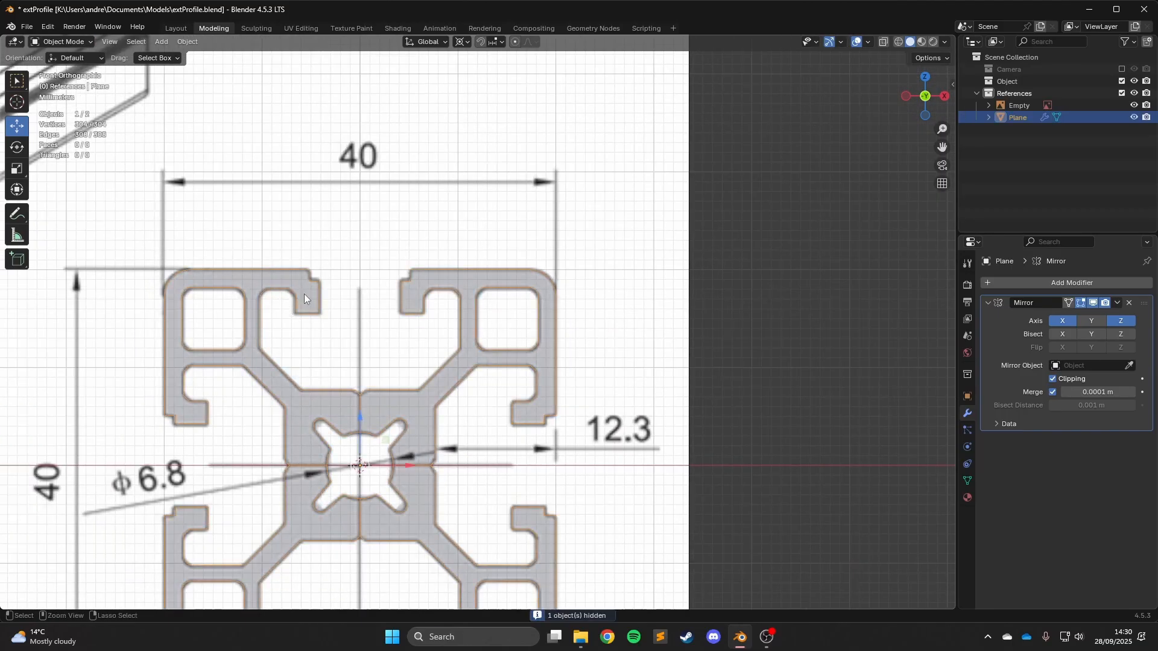
scroll(428, 314, "up", 1)
key("Tab")
scroll(429, 313, "up", 7)
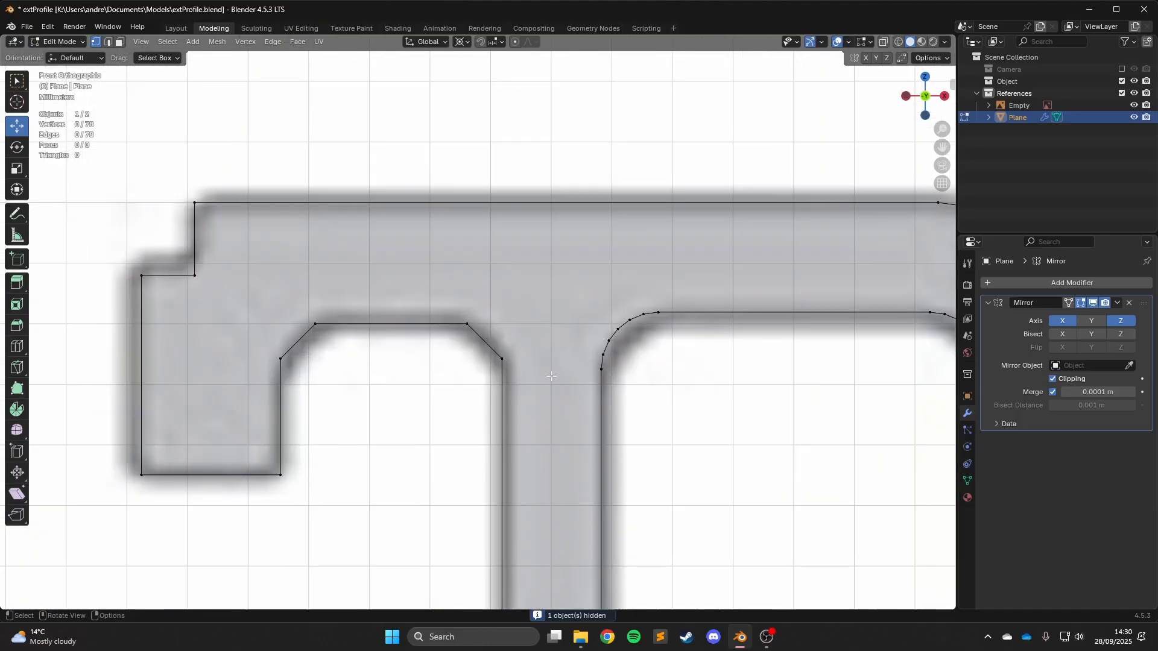
scroll(537, 356, "down", 5)
middle_click_drag(536, 357, 532, 344, "shift")
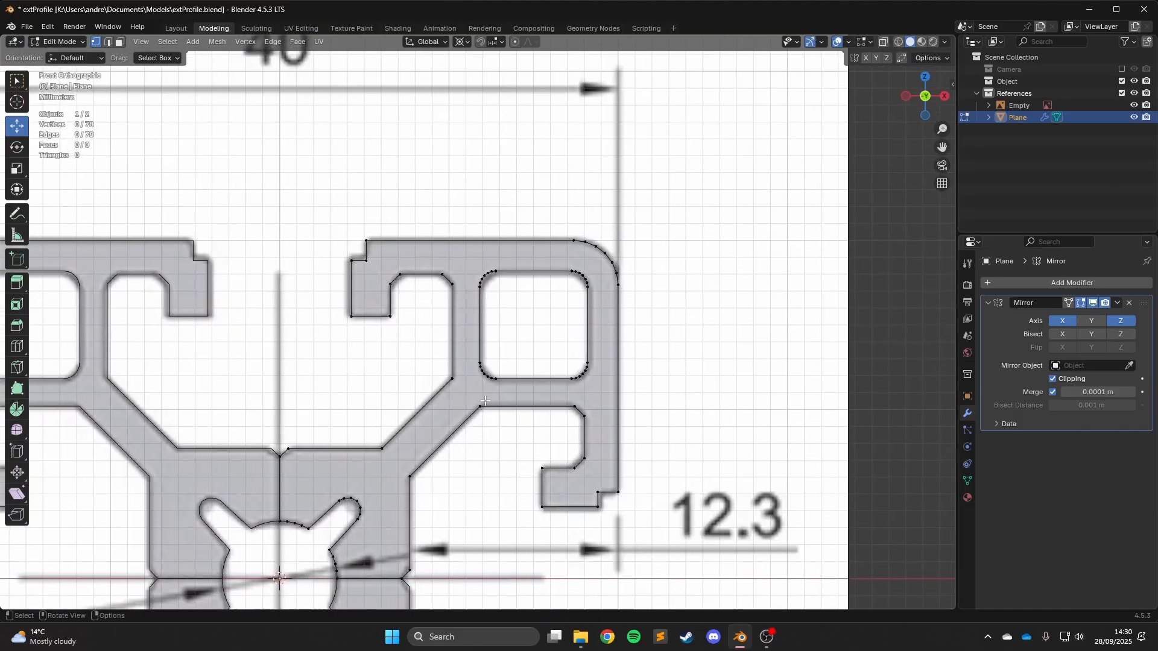
key("Tab")
key("h")
scroll(469, 375, "up", 3)
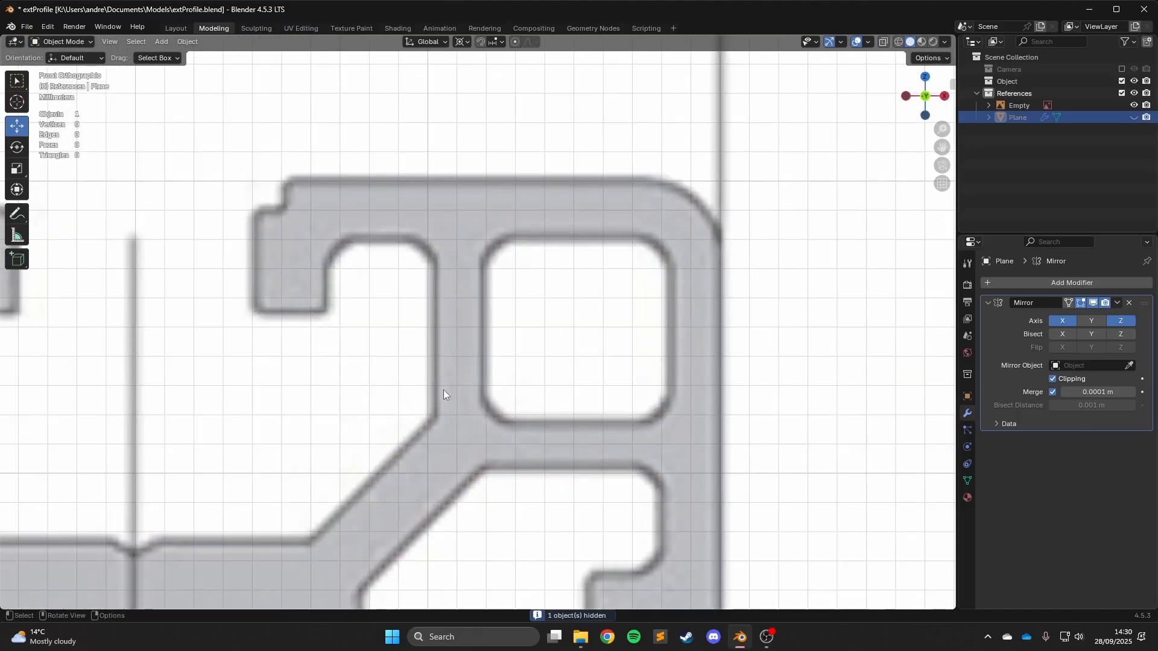
scroll(444, 390, "down", 3)
scroll(481, 434, "up", 3)
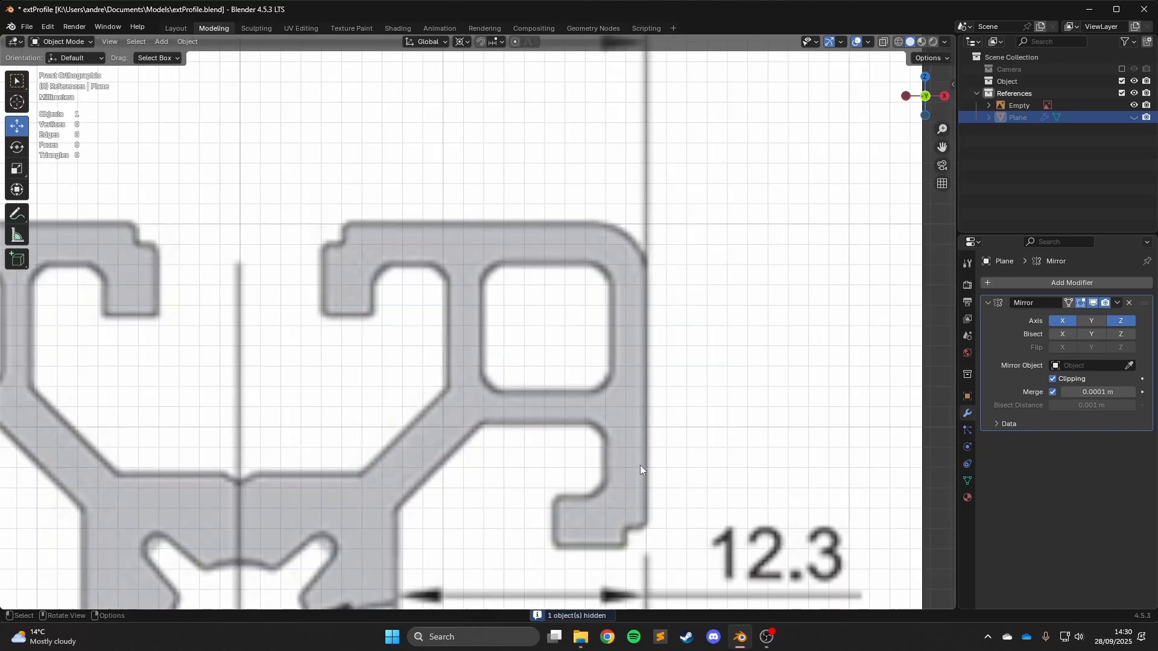
scroll(639, 465, "down", 4)
scroll(582, 529, "up", 3)
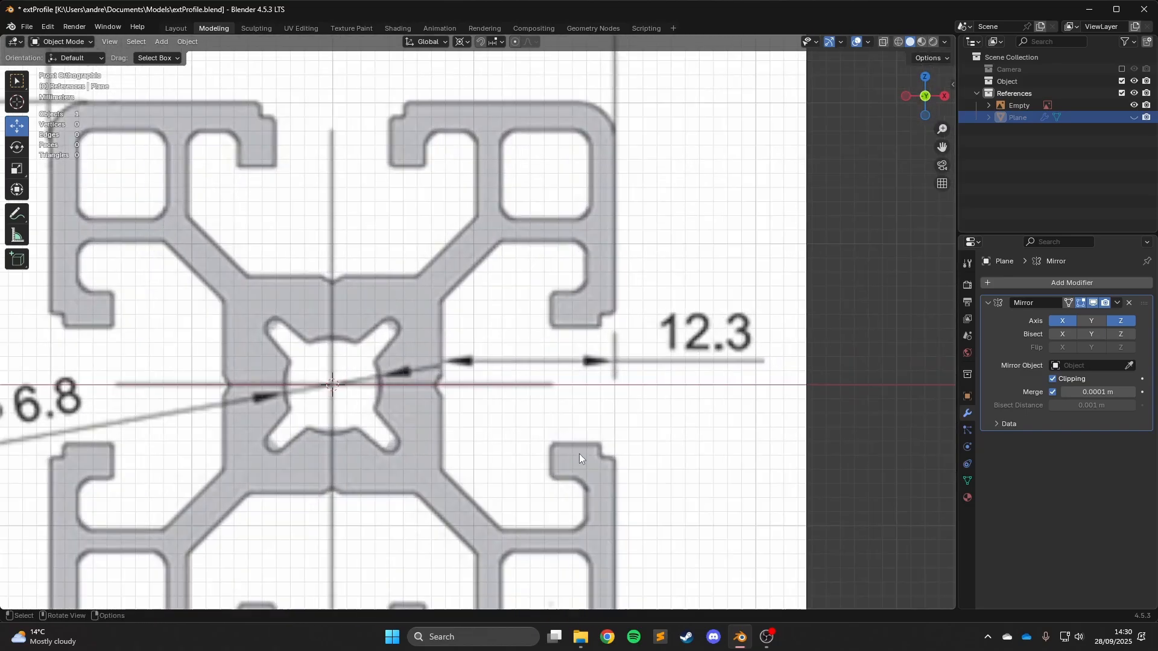
key("alt+h")
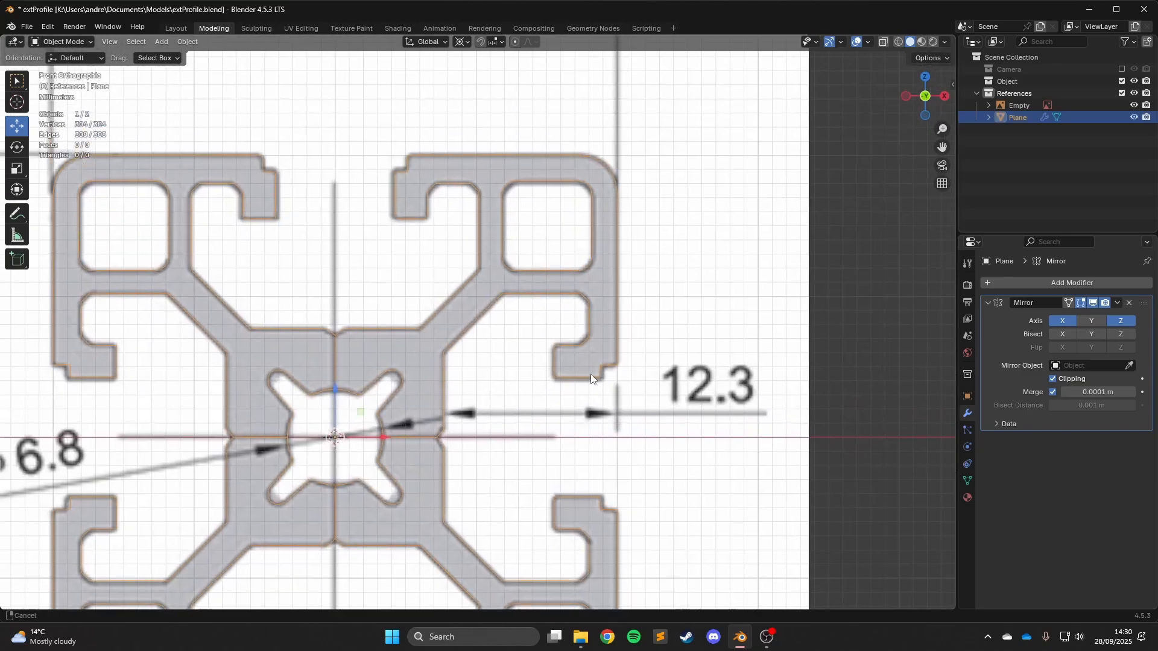
Select the upper slot recess's two lower chamfer vertices plus a top vertex as active, and set the transform pivot to Active Element.
key("Tab")
scroll(350, 319, "up", 4)
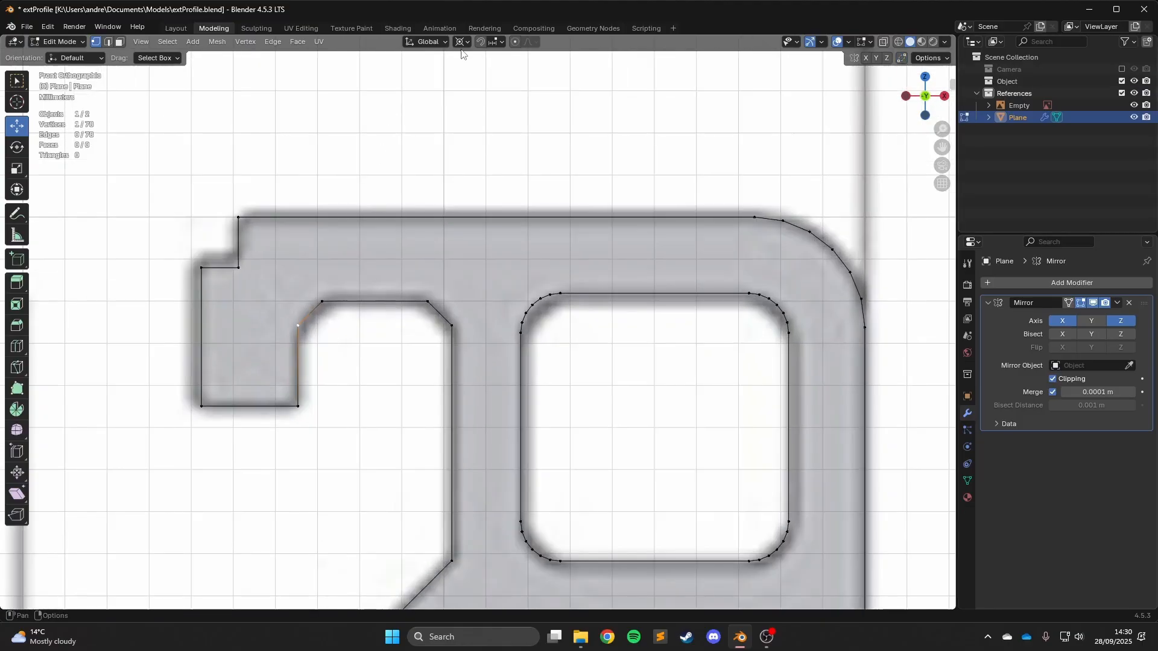
left_click(465, 41)
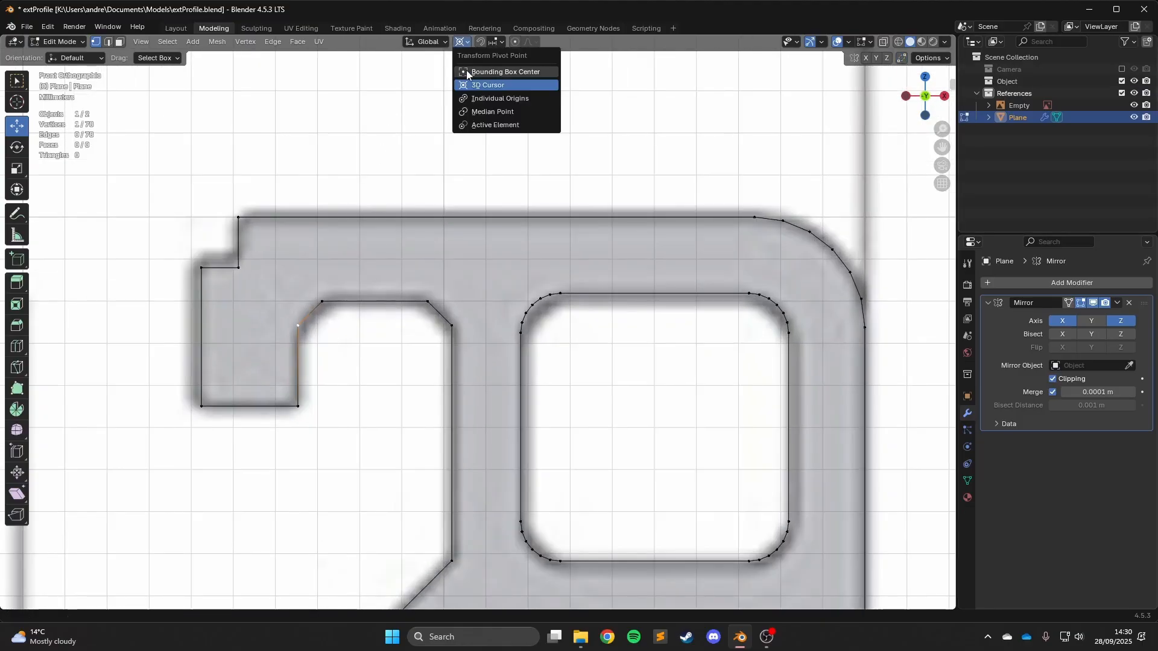
left_click(482, 72)
left_click(473, 326, "shift")
scroll(476, 323, "up", 3)
scroll(457, 319, "down", 3)
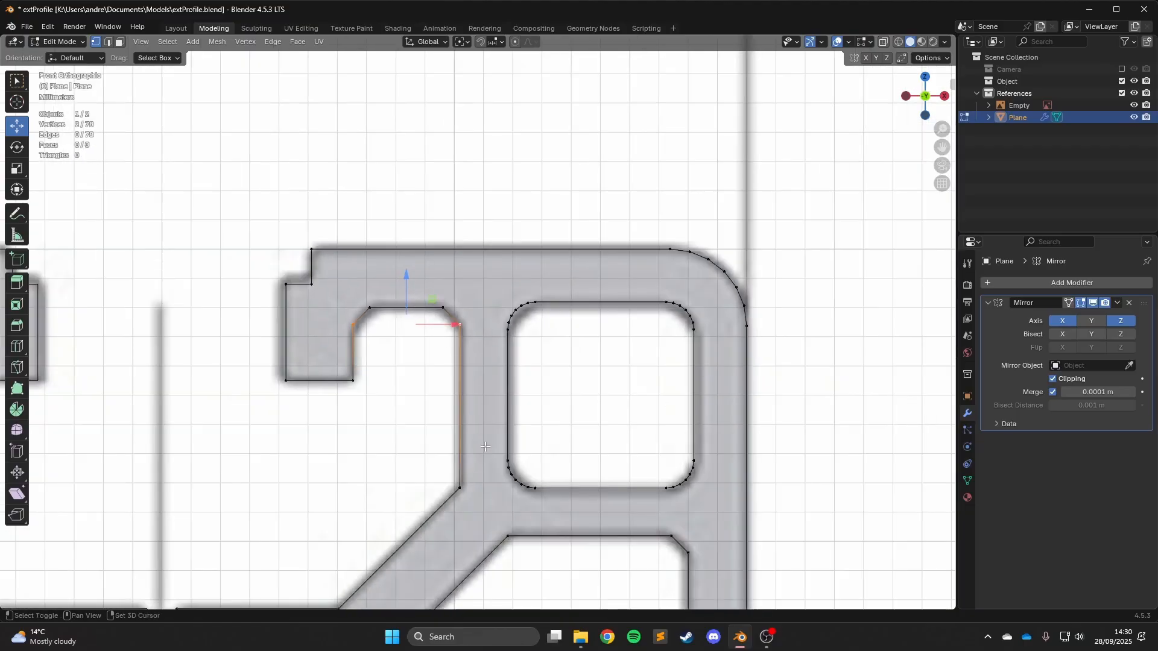
scroll(376, 311, "up", 1)
left_click(323, 226, "shift")
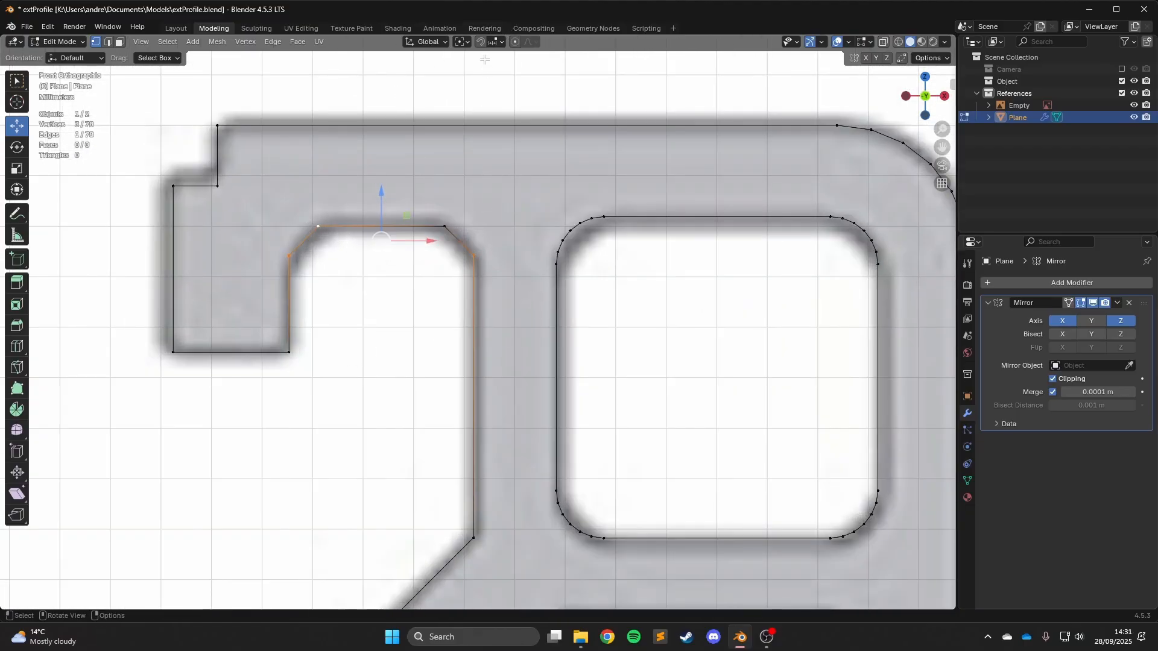
left_click(462, 41)
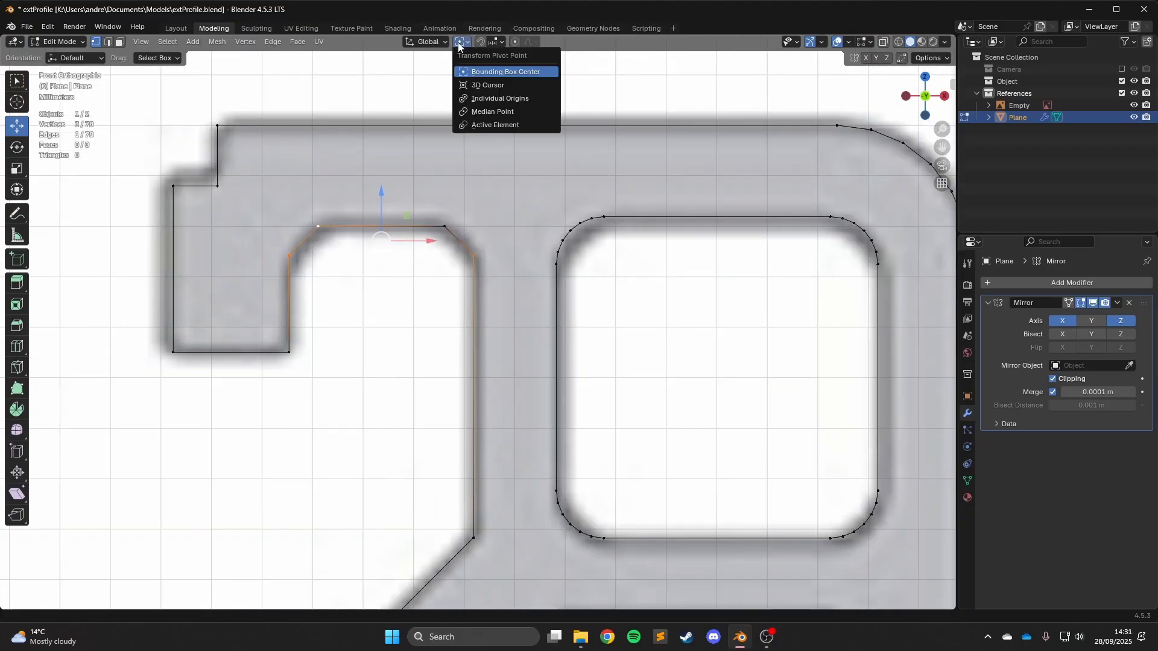
left_click(491, 128)
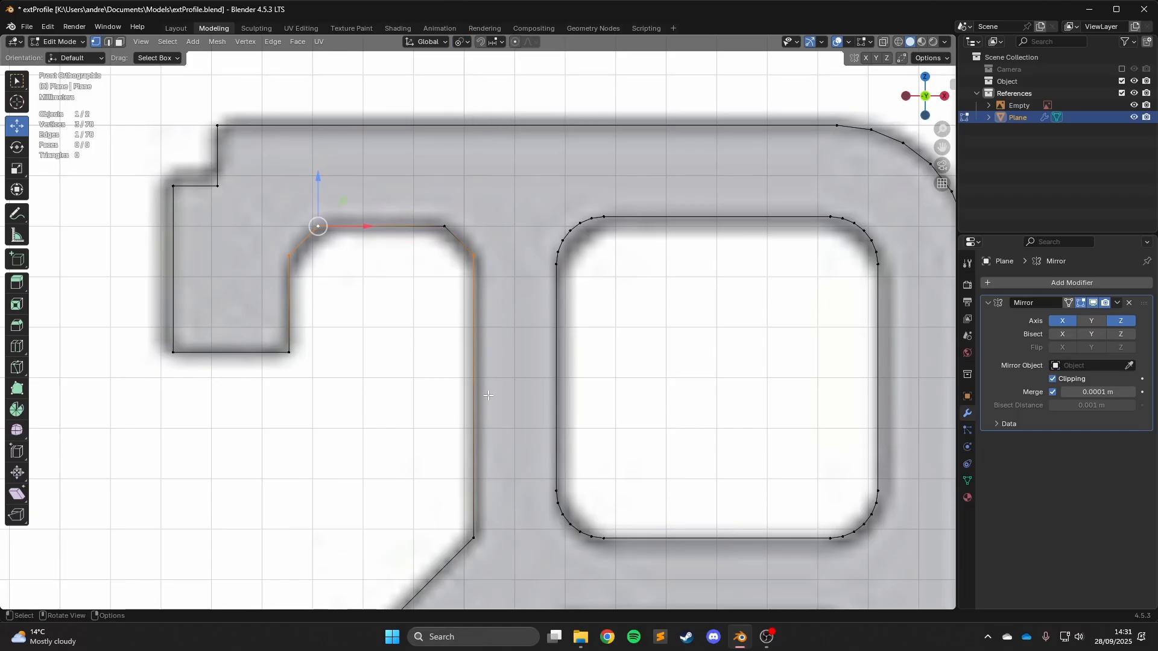
Square the upper slot recess's corners by scaling the selected vertices to 0 along Z, and dissolve the two redundant top-edge vertices.
type("sz")
type("0")
key("Return")
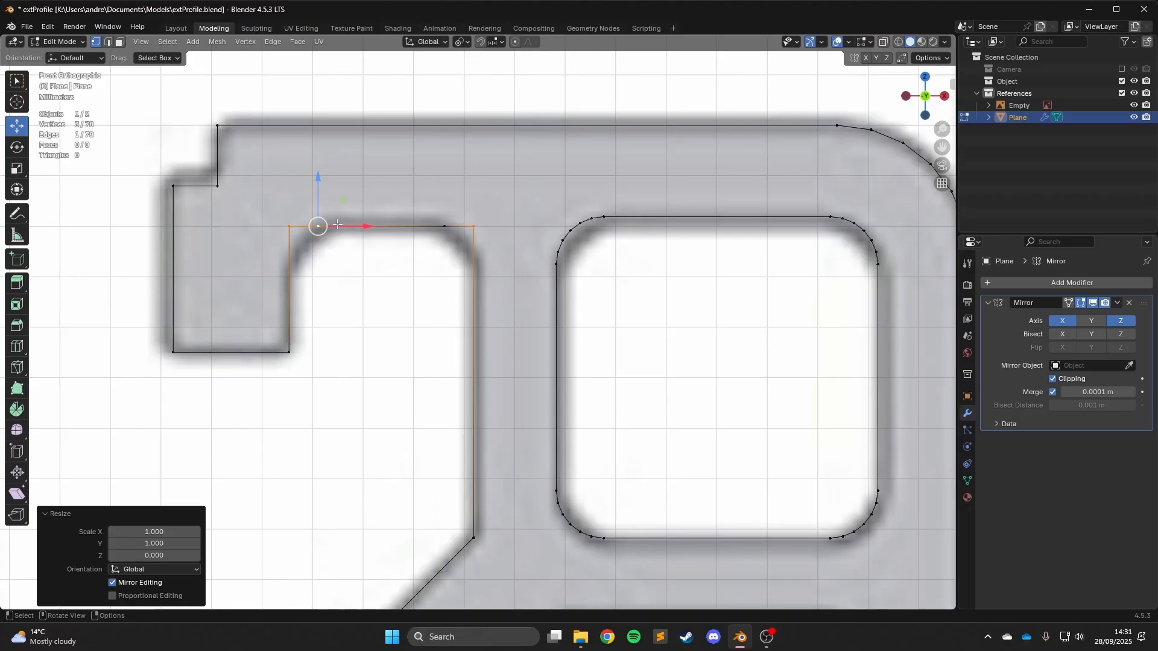
left_click(473, 226, "shift")
left_click(444, 226, "shift")
key("x")
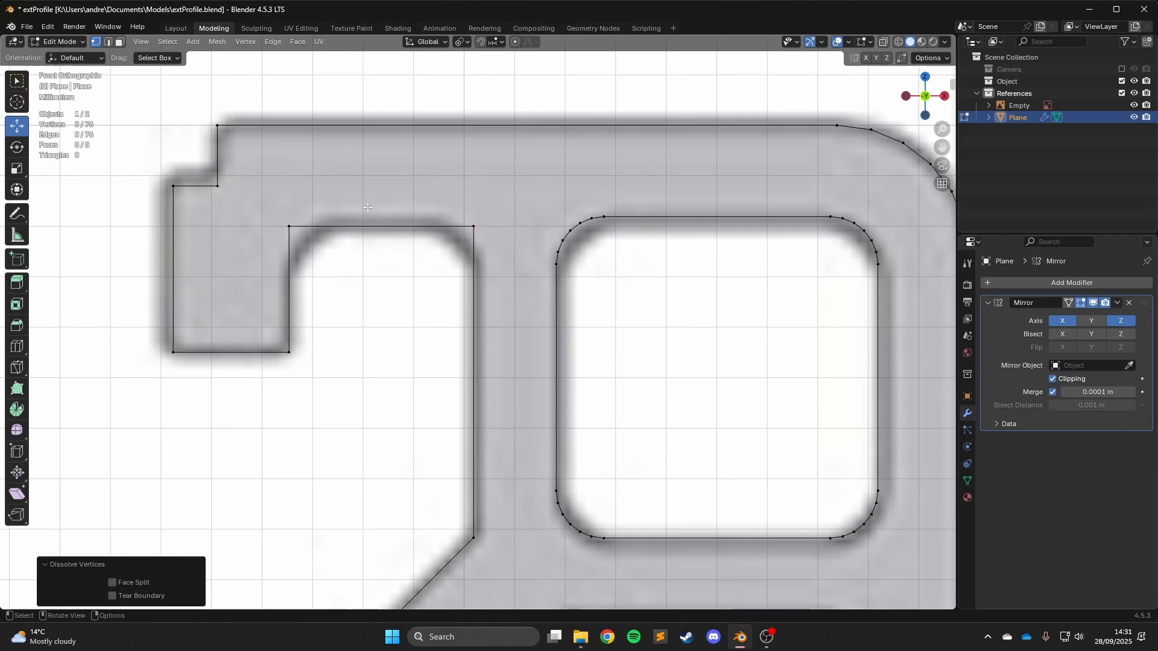
Square the side slot recess's two chamfered corners by scaling their inner vertices to 0 along X about an active vertex on the vertical edge.
scroll(368, 207, "down", 4)
middle_click_drag(479, 317, 448, 228, "shift")
scroll(540, 422, "up", 3)
left_click(571, 247)
left_click(582, 386, "shift")
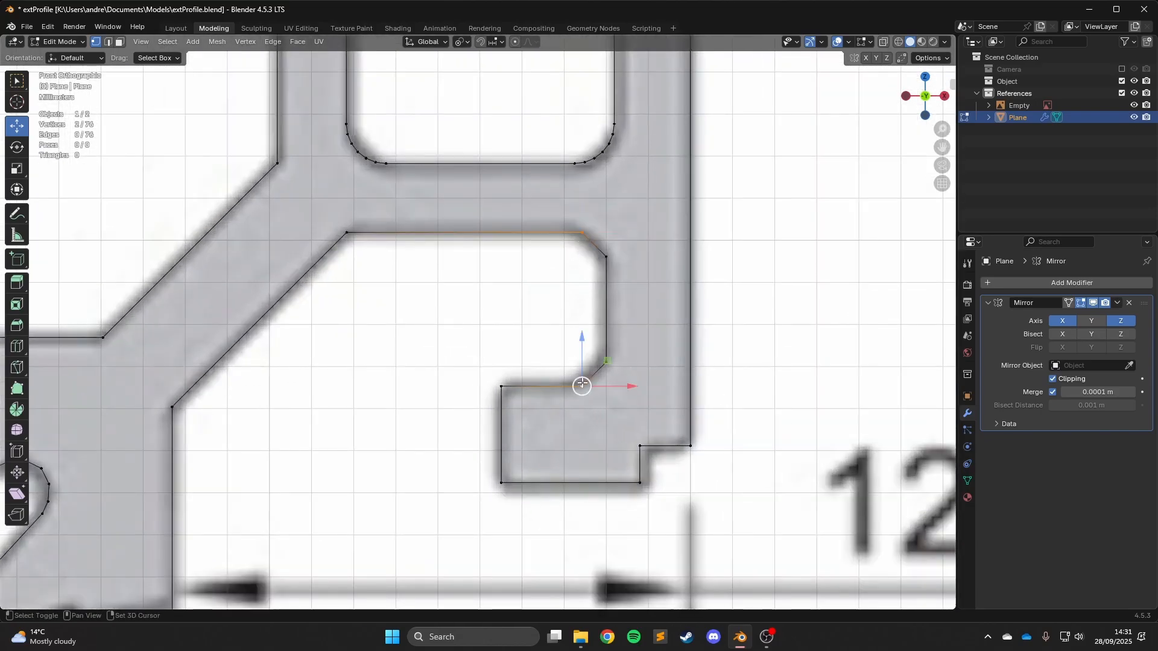
left_click(608, 361, "shift")
key("s")
key("x")
key("0")
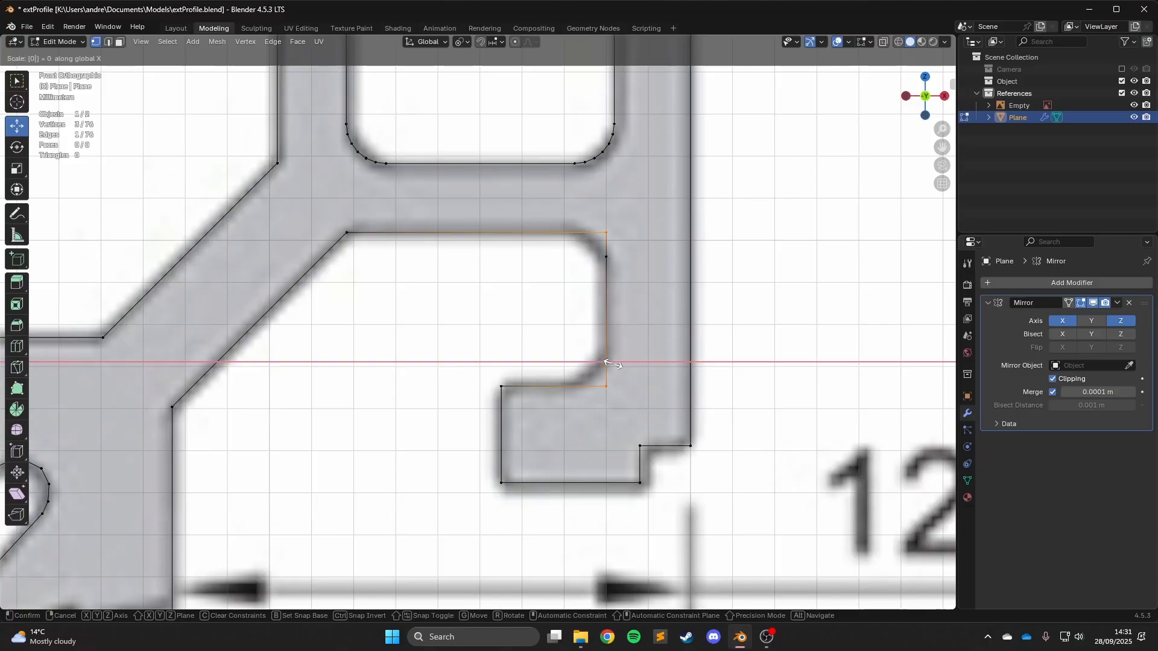
key("Return")
Dissolve the two redundant vertices on the side slot recess's vertical edge.
left_click(614, 257)
left_click(608, 359, "shift")
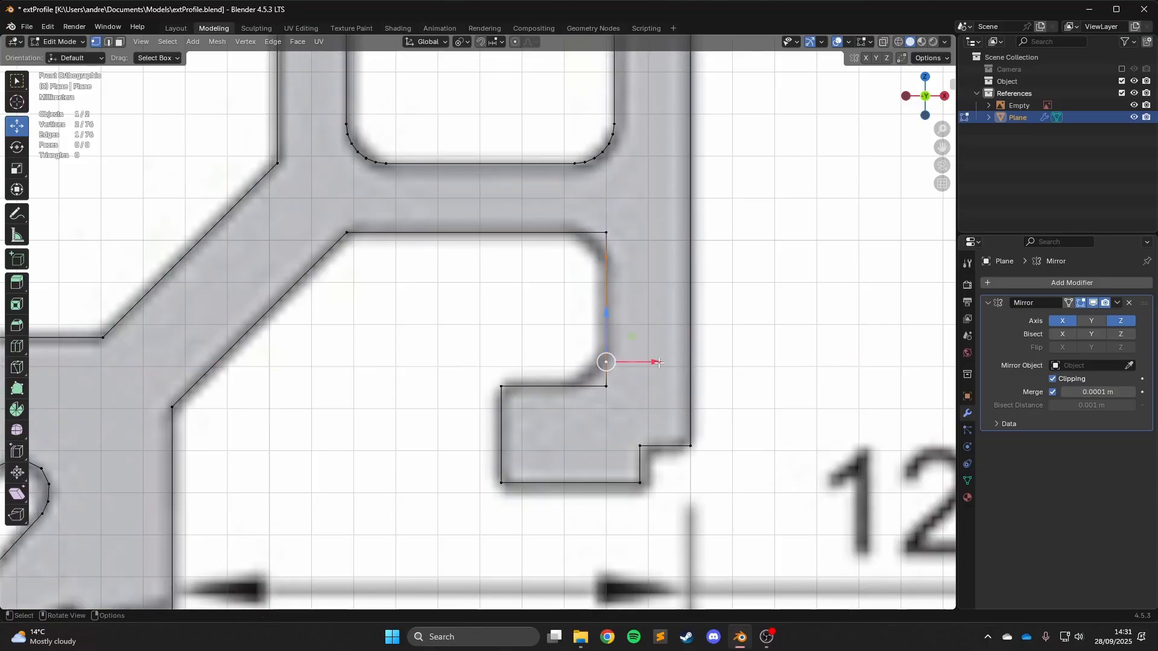
right_click(594, 348)
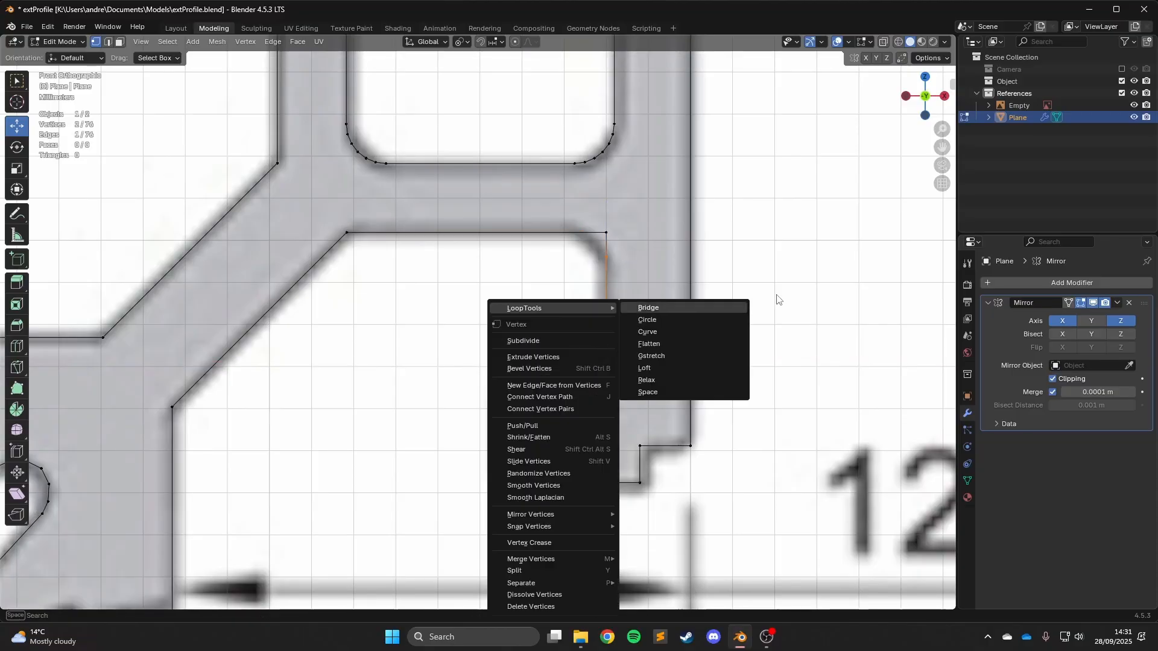
key("Escape")
key("x")
left_click(482, 174)
scroll(482, 181, "down", 4)
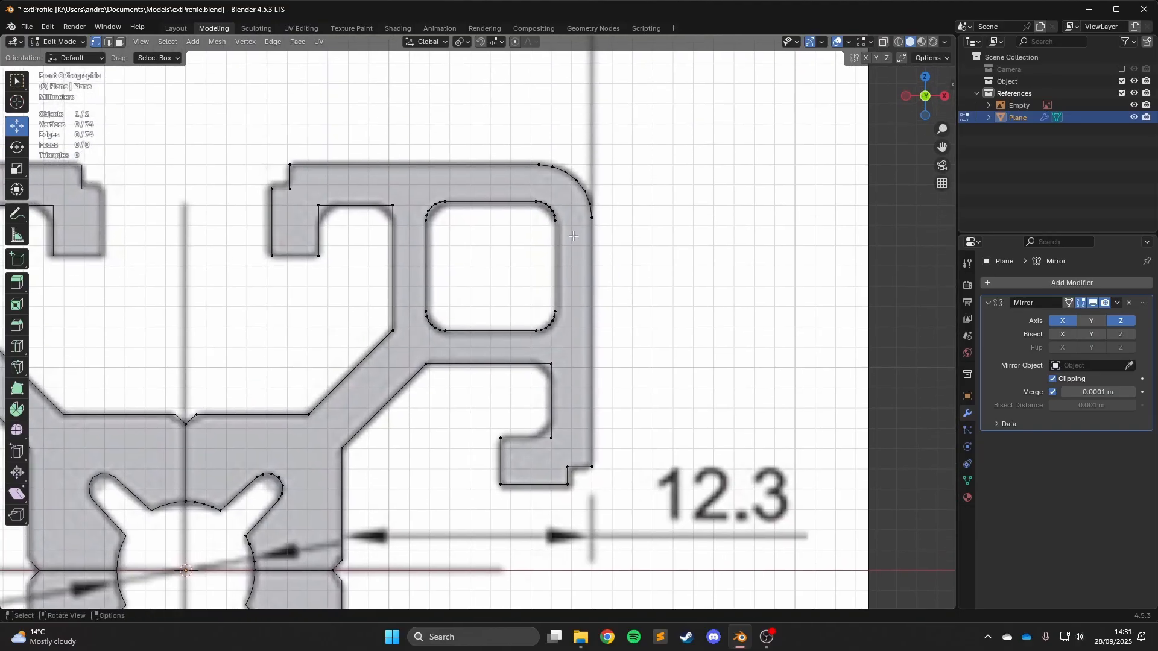
Hide the profile outline to examine the recess corner rounding in the reference drawing, and show it again for editing.
scroll(476, 300, "up", 1)
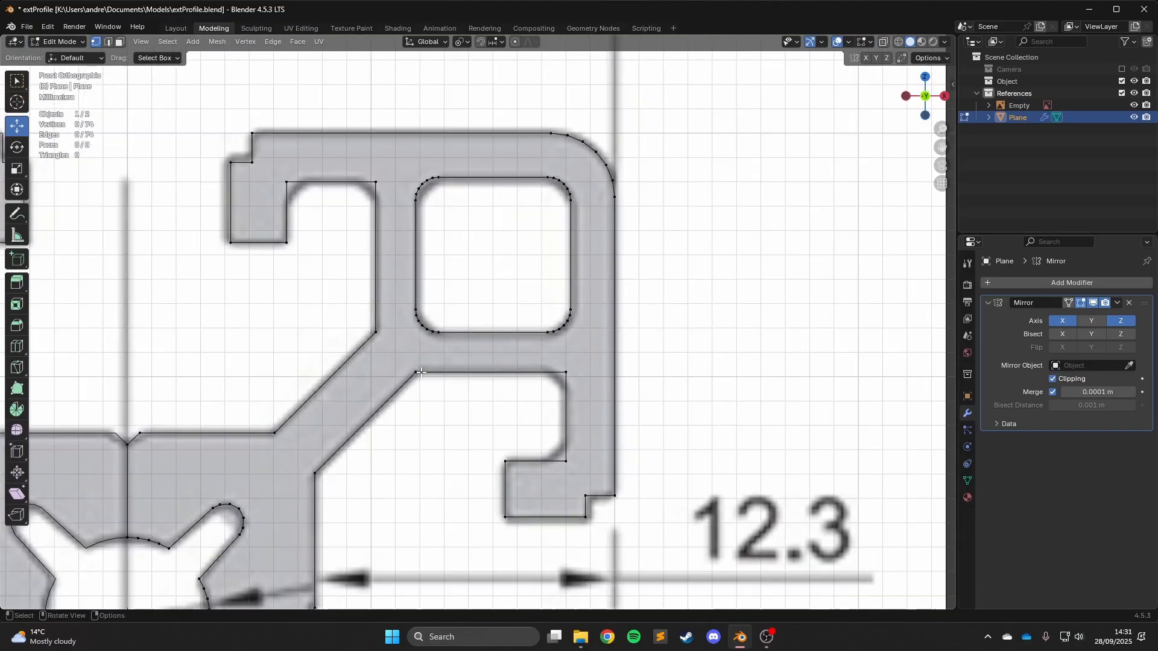
key("Tab")
key("h")
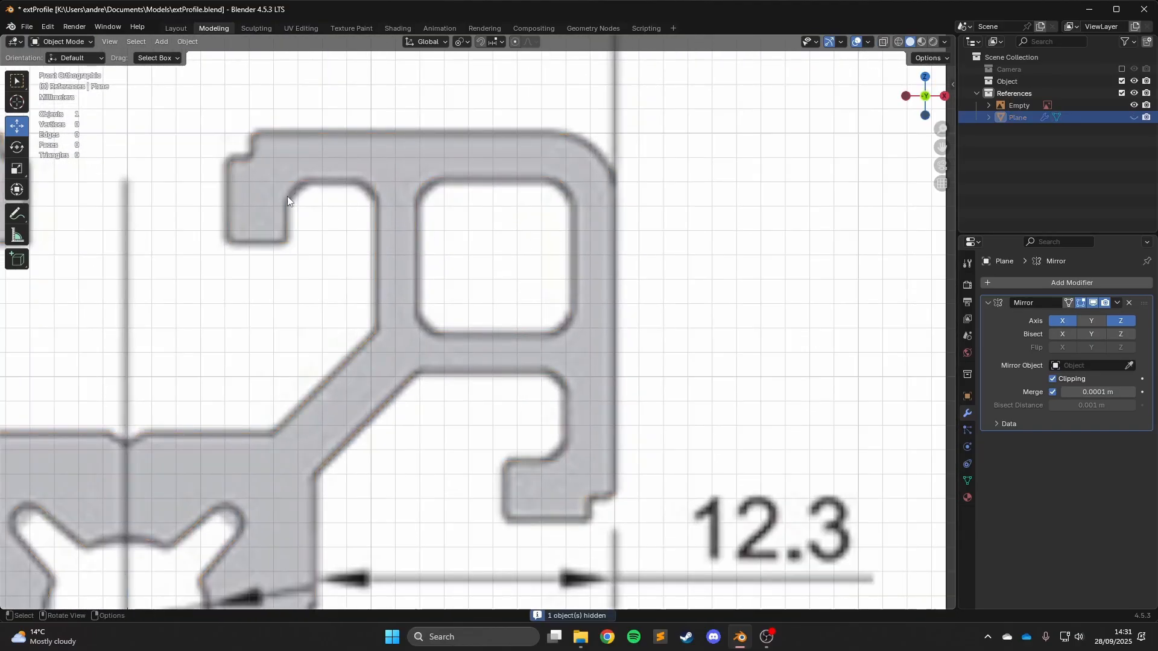
key("alt+h")
key("Tab")
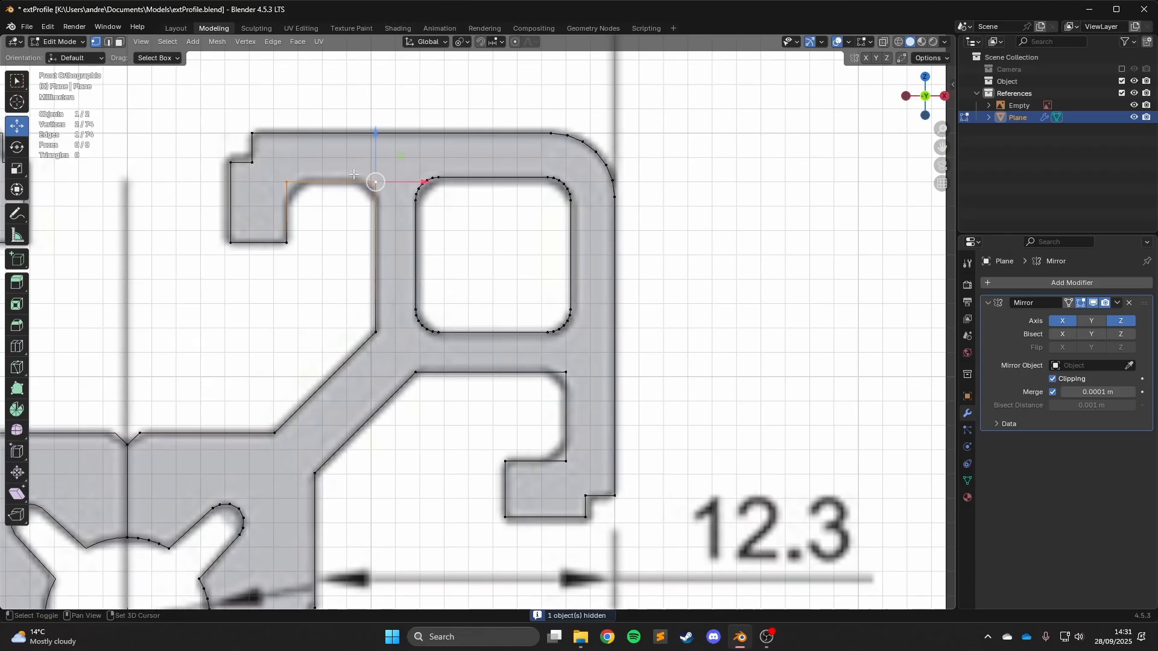
Round the four squared corners of the upper and side slot recesses with a vertex bevel of about 0.00076 m and 6 segments.
left_click(565, 372, "shift")
left_click(566, 461, "shift")
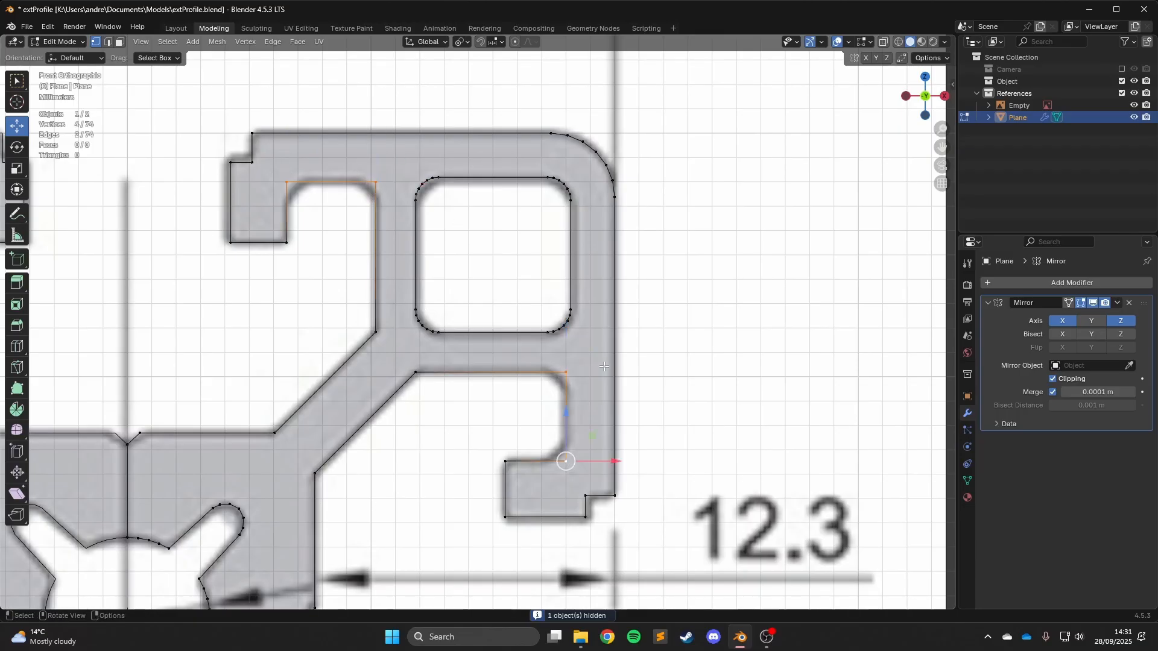
key("s")
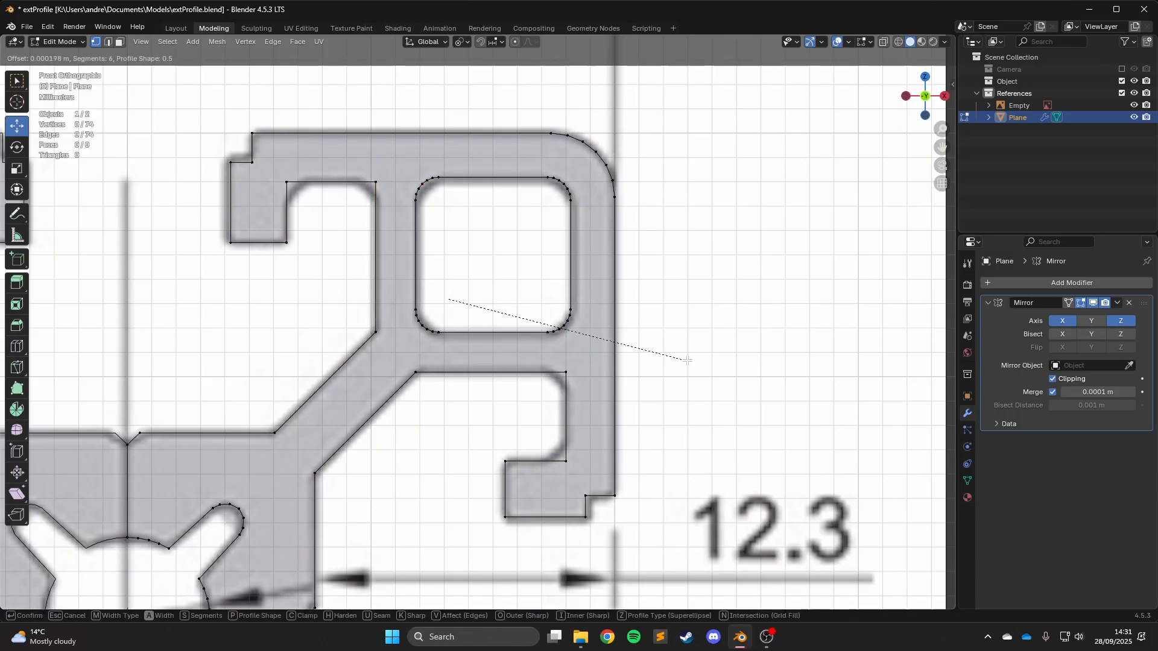
key("Escape")
key("ctrl+z")
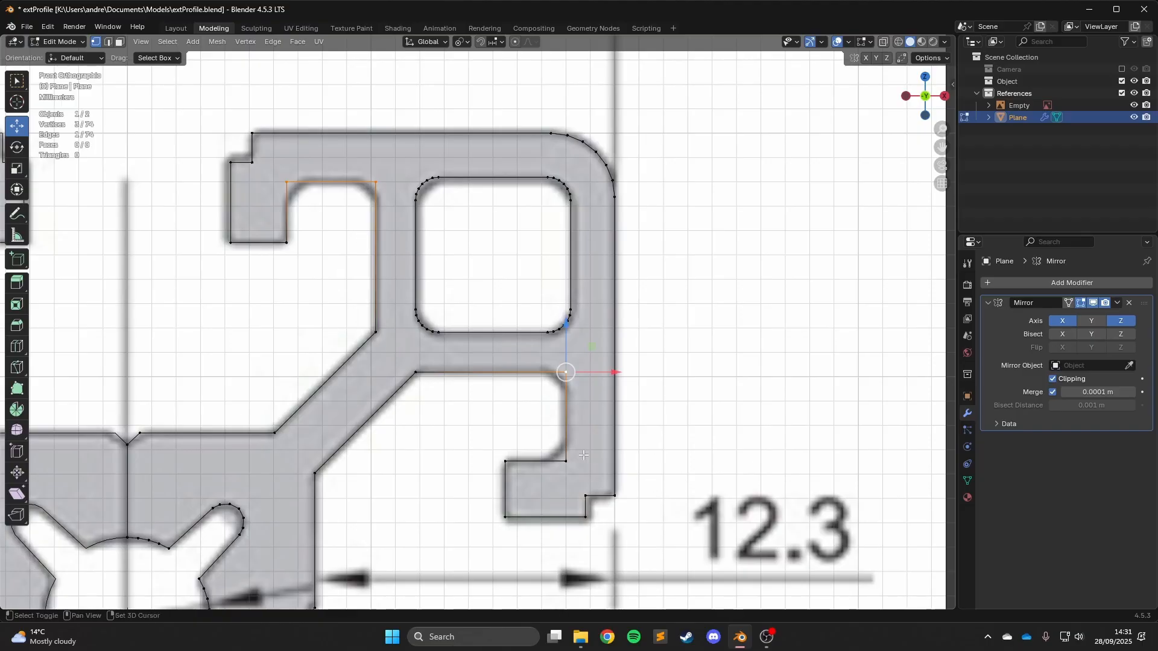
key("ctrl+shift+b")
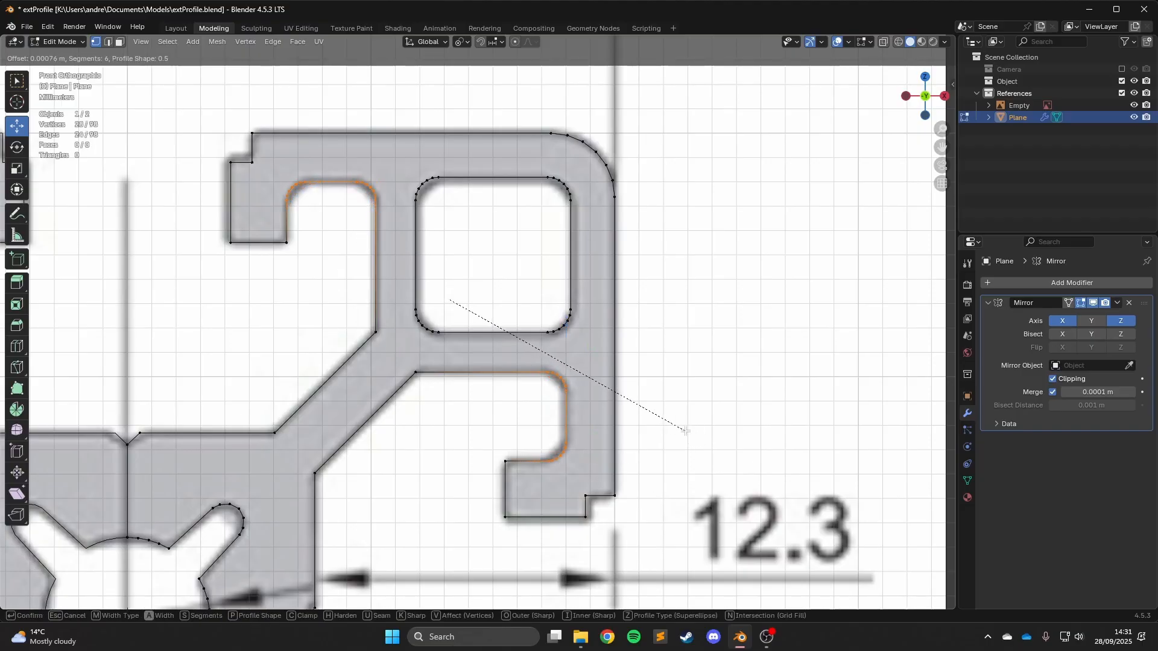
left_click(685, 430)
key("Tab")
scroll(645, 343, "down", 4)
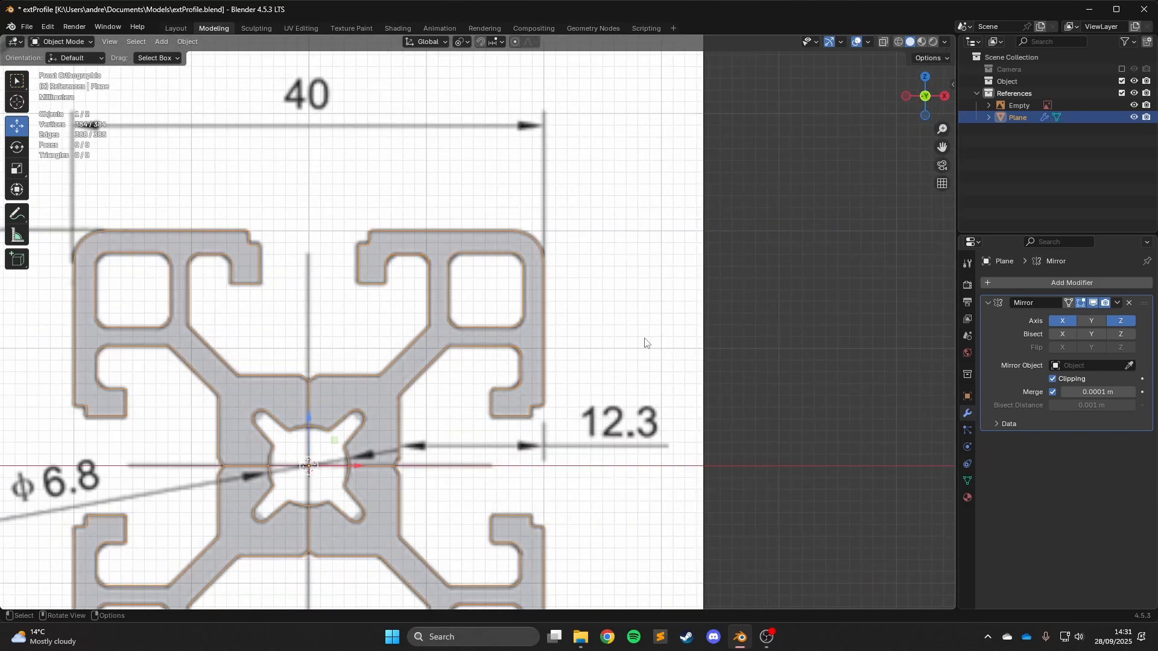
Hide the profile outline to compare it with the reference drawing, and show it again.
scroll(640, 333, "down", 2)
middle_click_drag(639, 333, 633, 250, "shift")
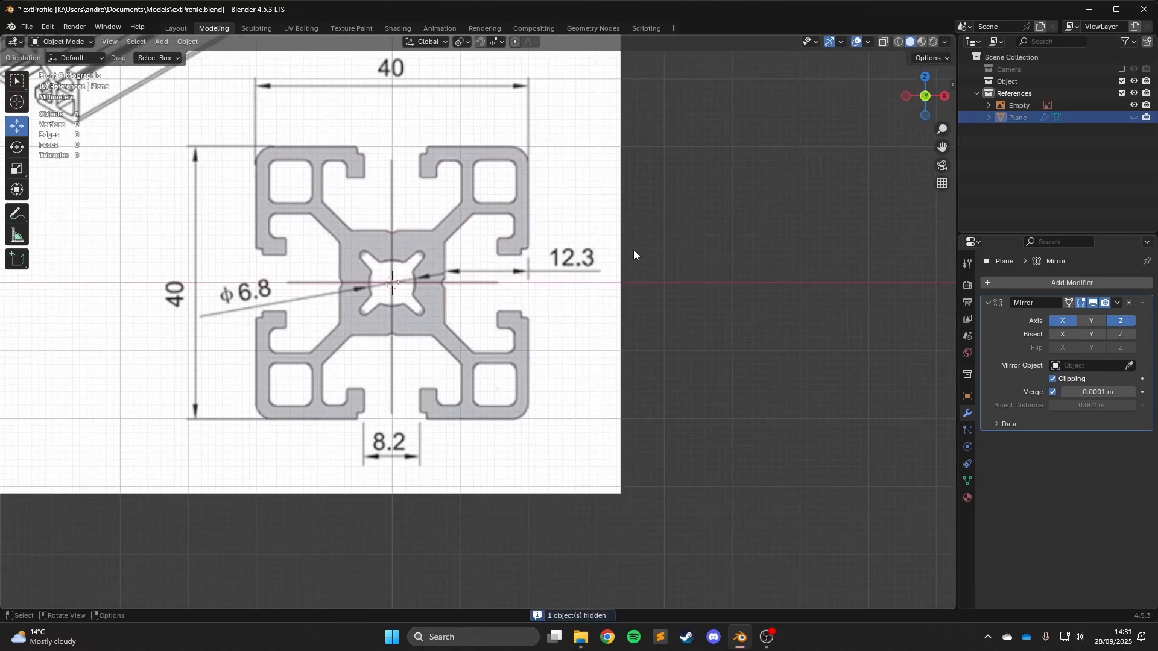
key("h")
scroll(633, 250, "up", 1)
key("alt+h")
Enter Edit Mode on the profile outline, set the transform pivot point to Bounding Box Center and clear the vertex selection.
key("Tab")
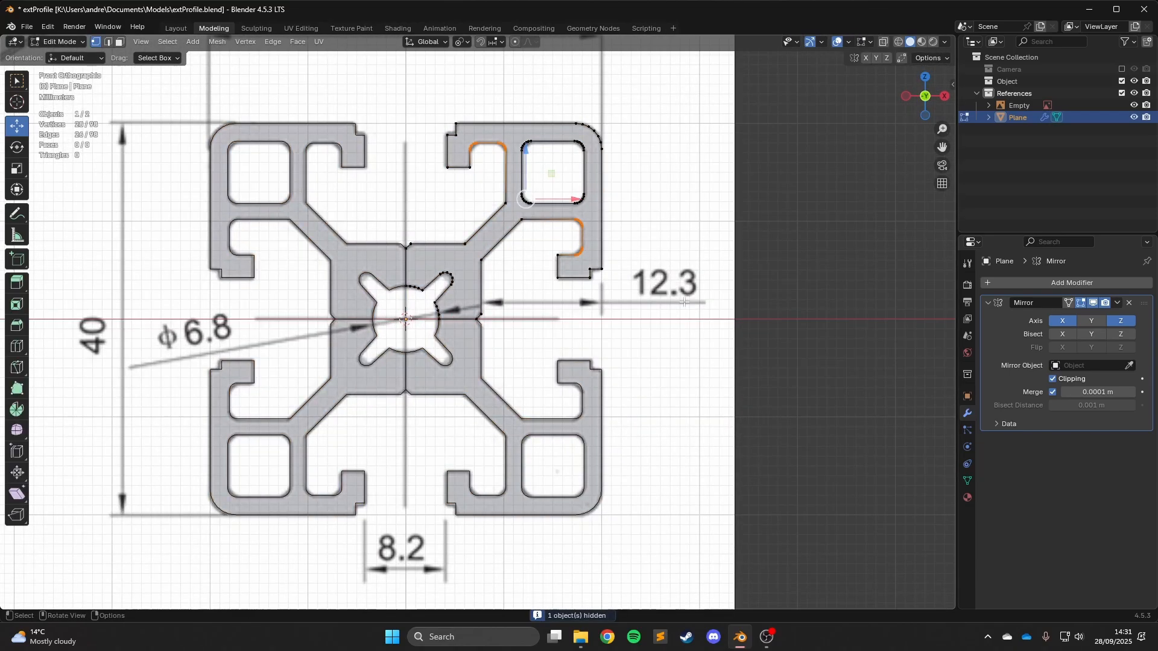
scroll(585, 356, "up", 4)
scroll(641, 269, "down", 2)
scroll(542, 313, "up", 3)
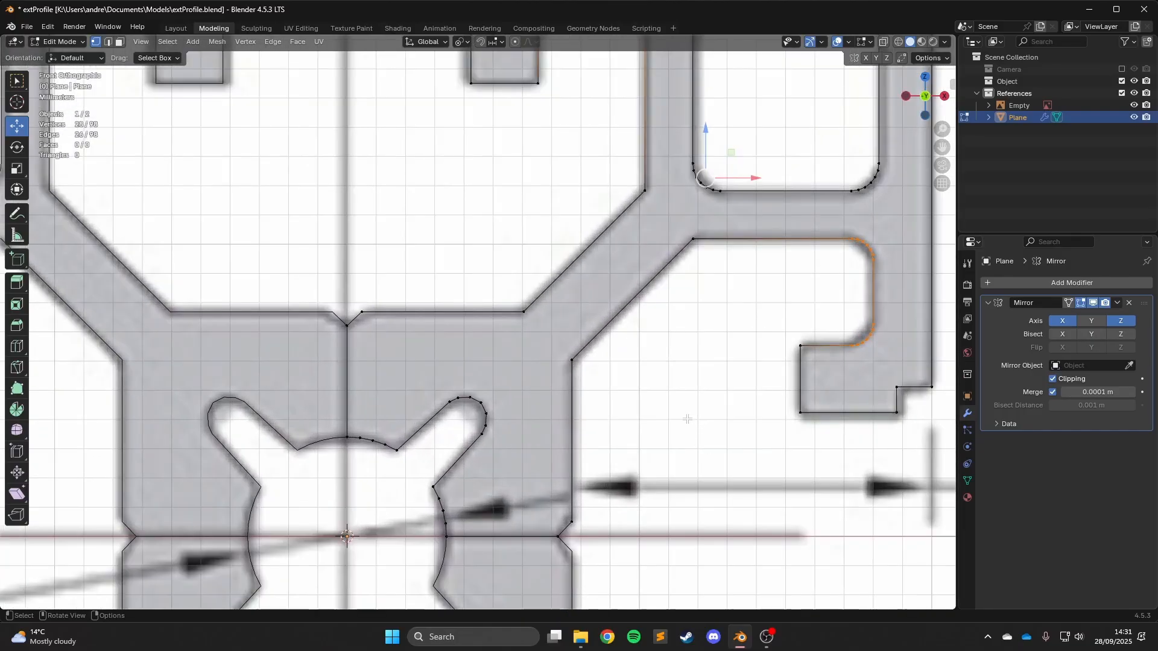
scroll(501, 345, "down", 1)
scroll(561, 383, "up", 3)
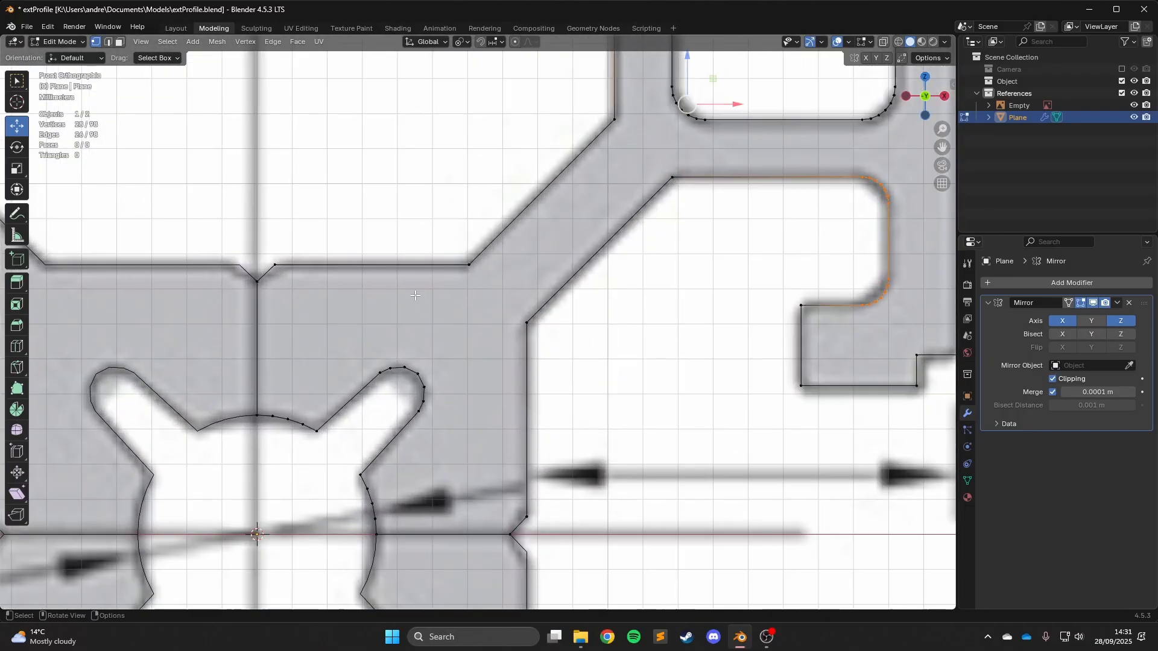
left_click(462, 42)
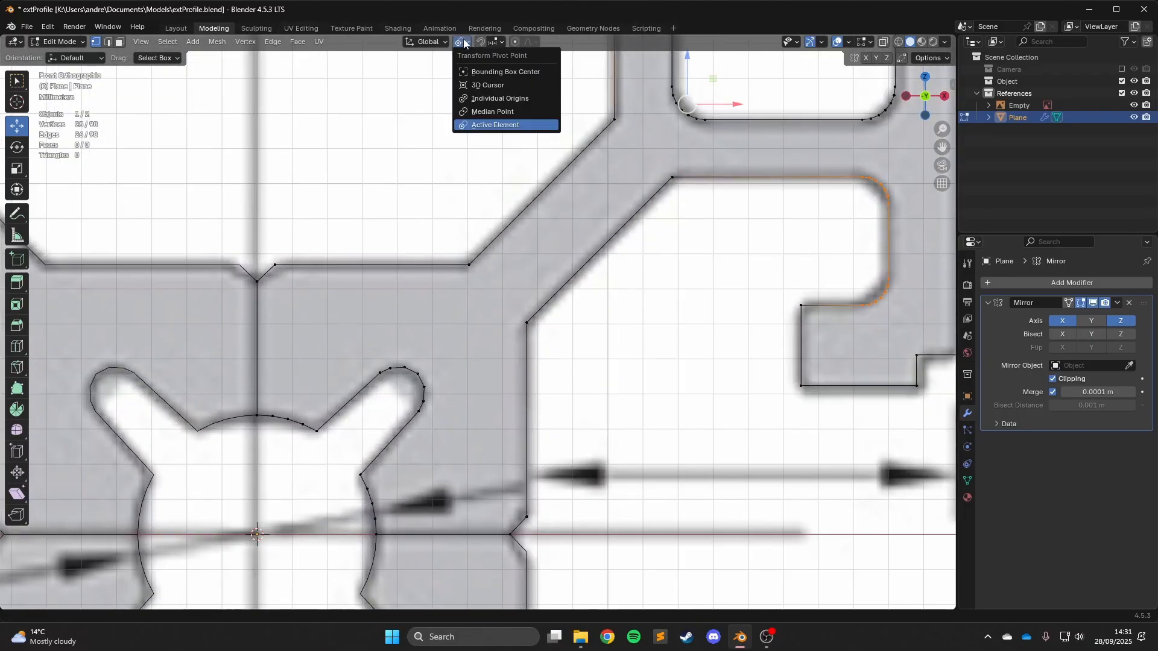
left_click(508, 70)
scroll(620, 295, "up", 1)
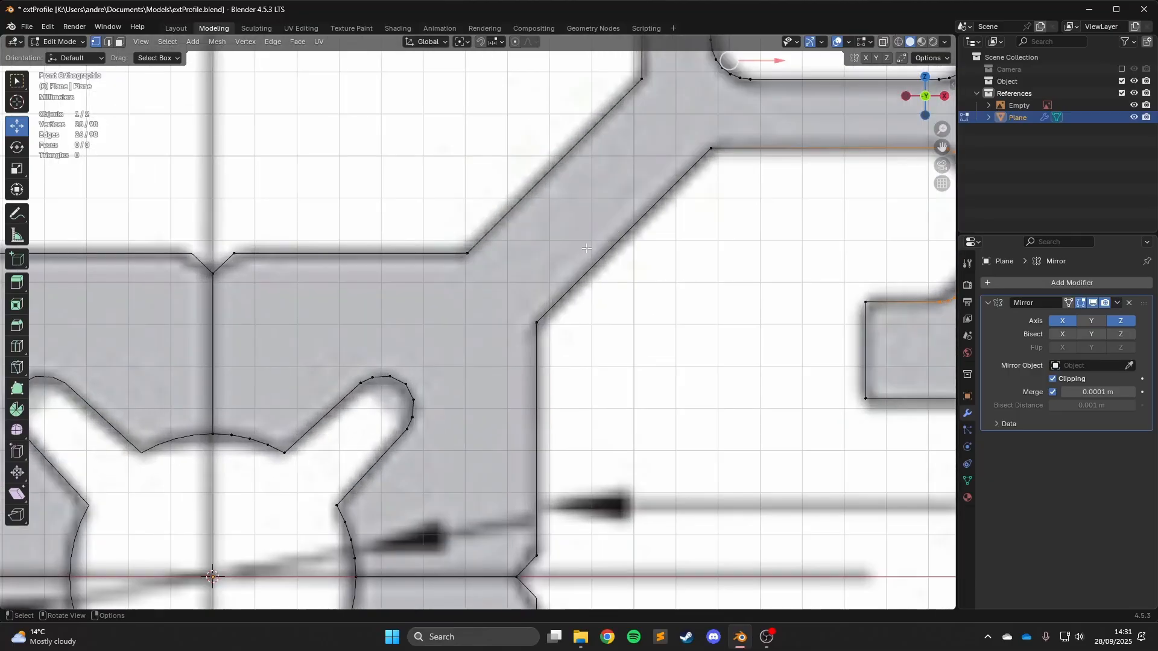
scroll(891, 244, "down", 3)
left_click(691, 233)
scroll(694, 253, "up", 2)
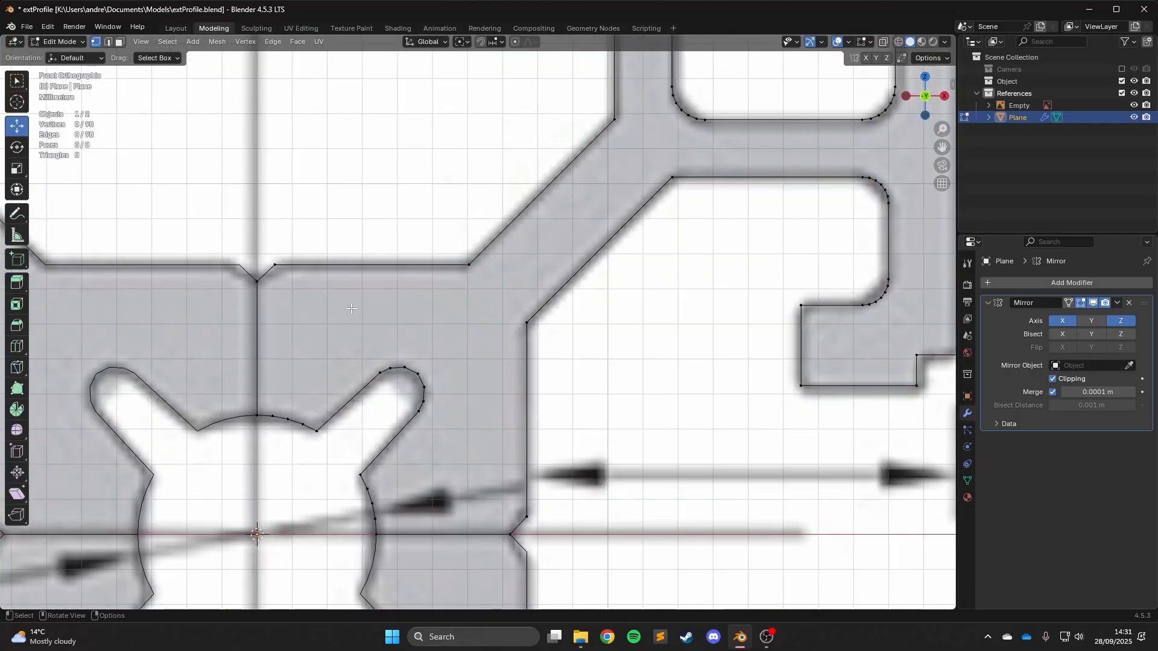
scroll(486, 475, "down", 6)
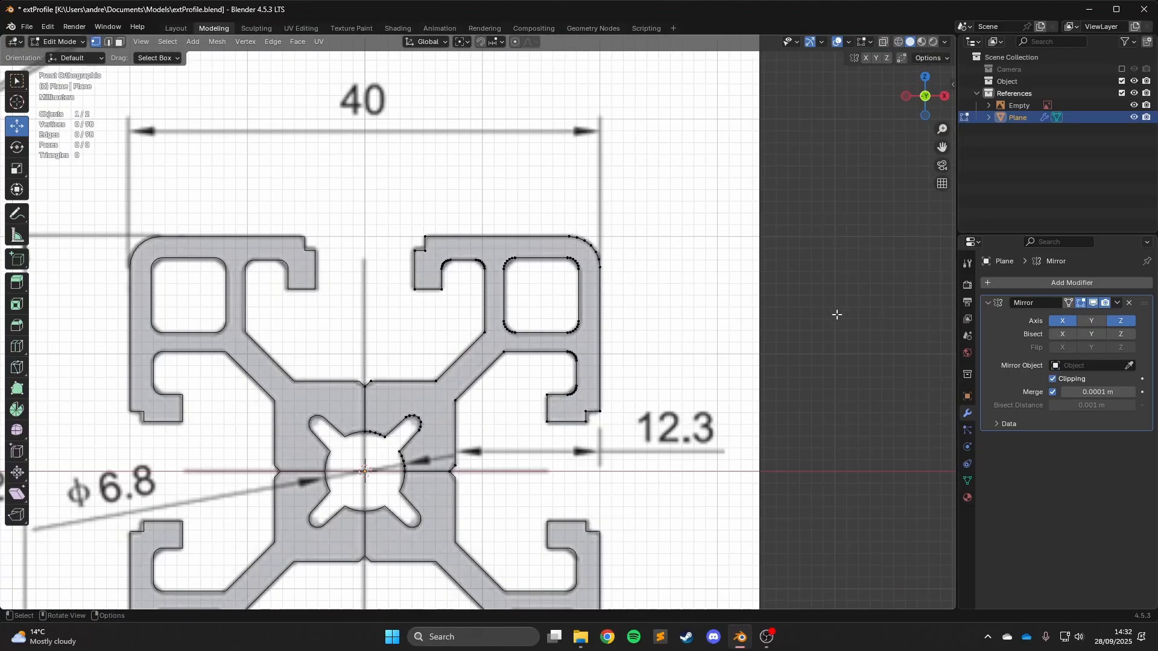
Add a 0.04 m plane at the world origin inside the profile mesh.
middle_click_drag(834, 312, 680, 268)
scroll(681, 268, "down", 5)
scroll(187, 91, "down", 2)
middle_click_drag(186, 90, 201, 40)
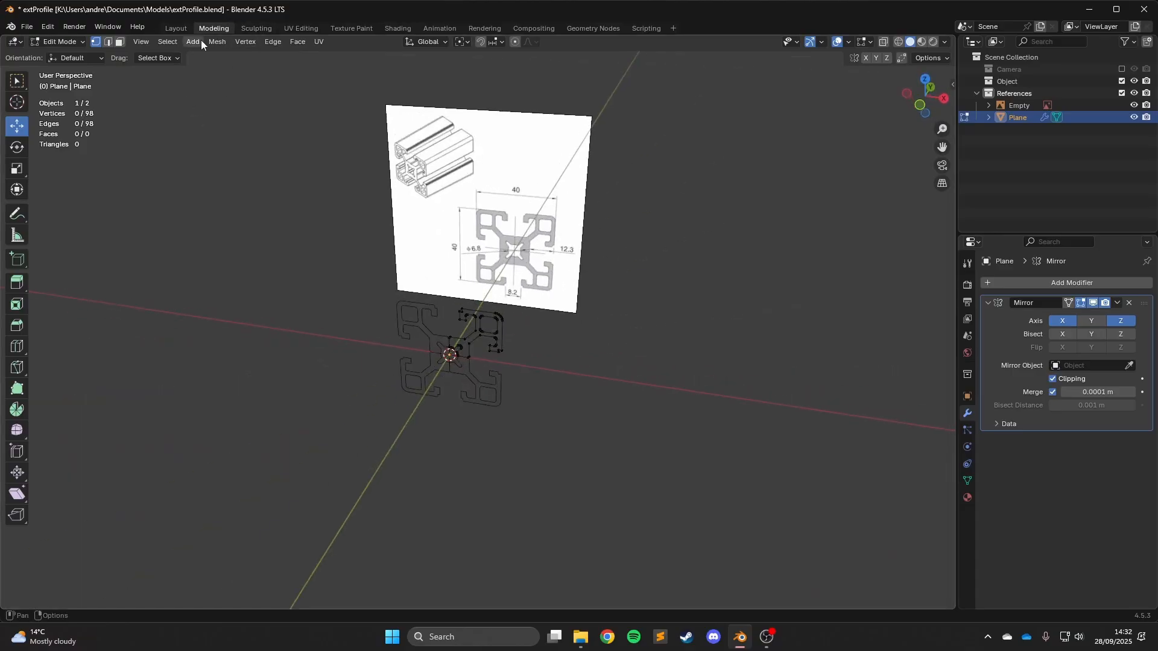
left_click(193, 42)
left_click(225, 55)
scroll(321, 314, "up", 5)
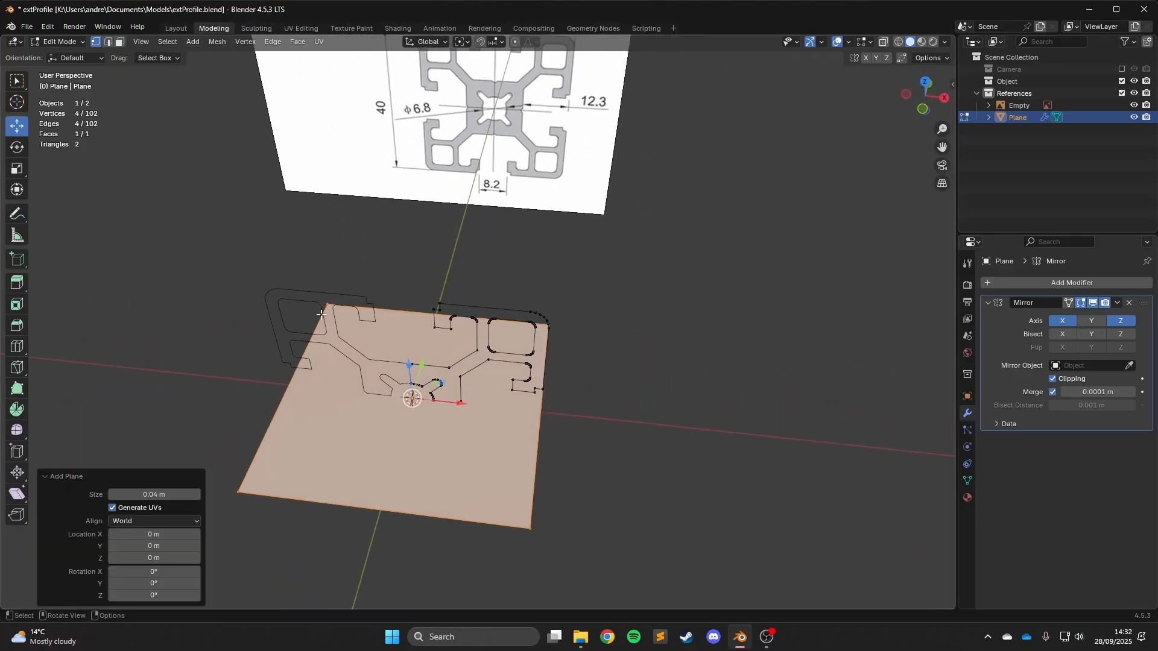
scroll(353, 248, "down", 1)
Delete the edges of the plane just added to the profile mesh.
key("x")
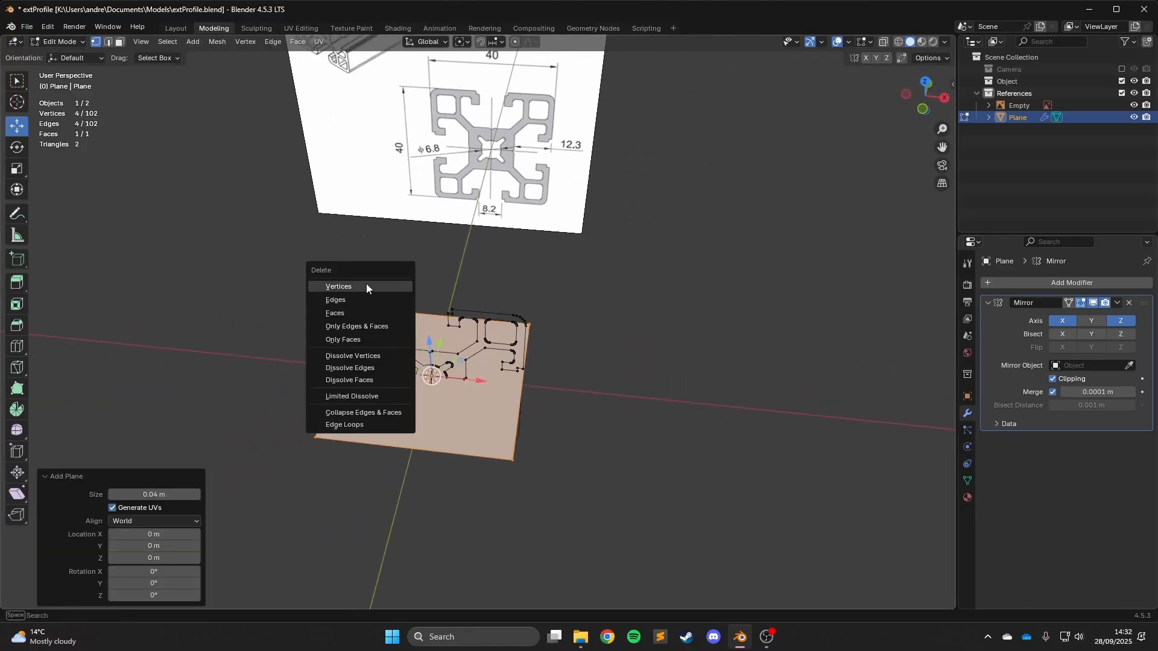
middle_click_drag(0, 295, 21, 344)
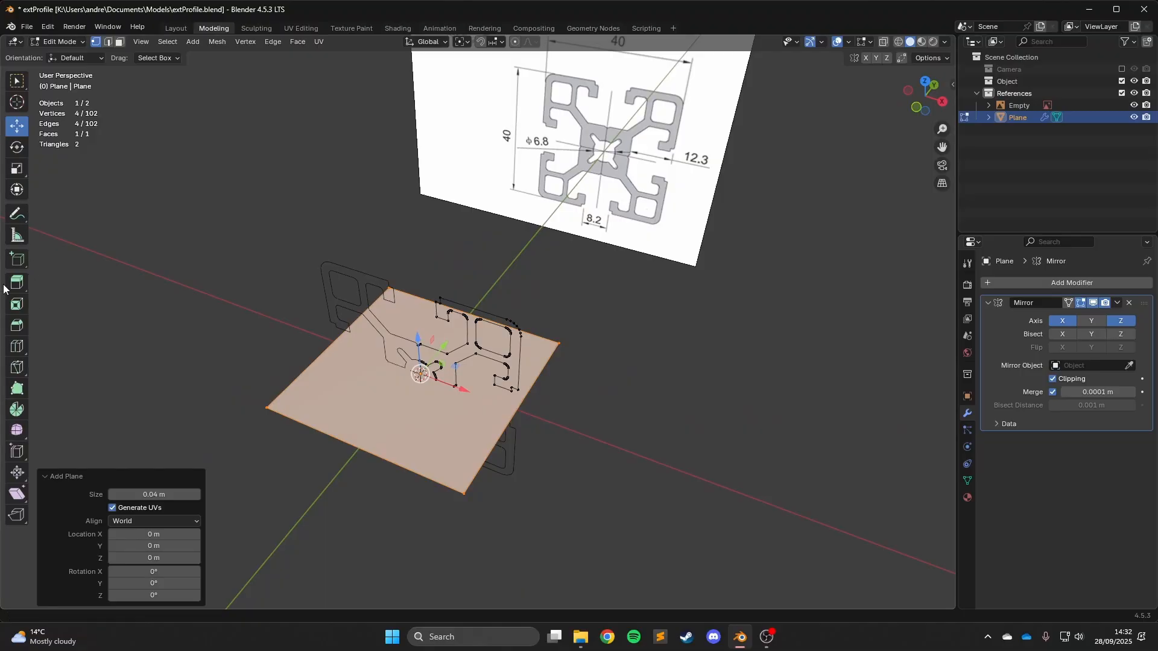
middle_click_drag(29, 284, 0, 427)
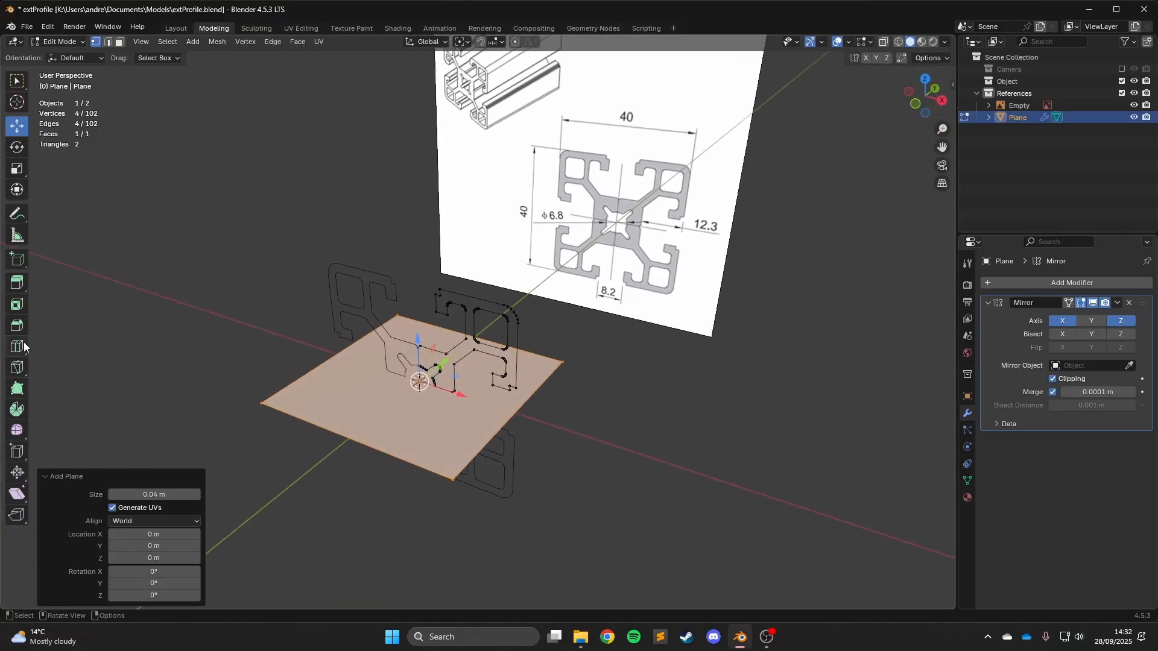
key("x")
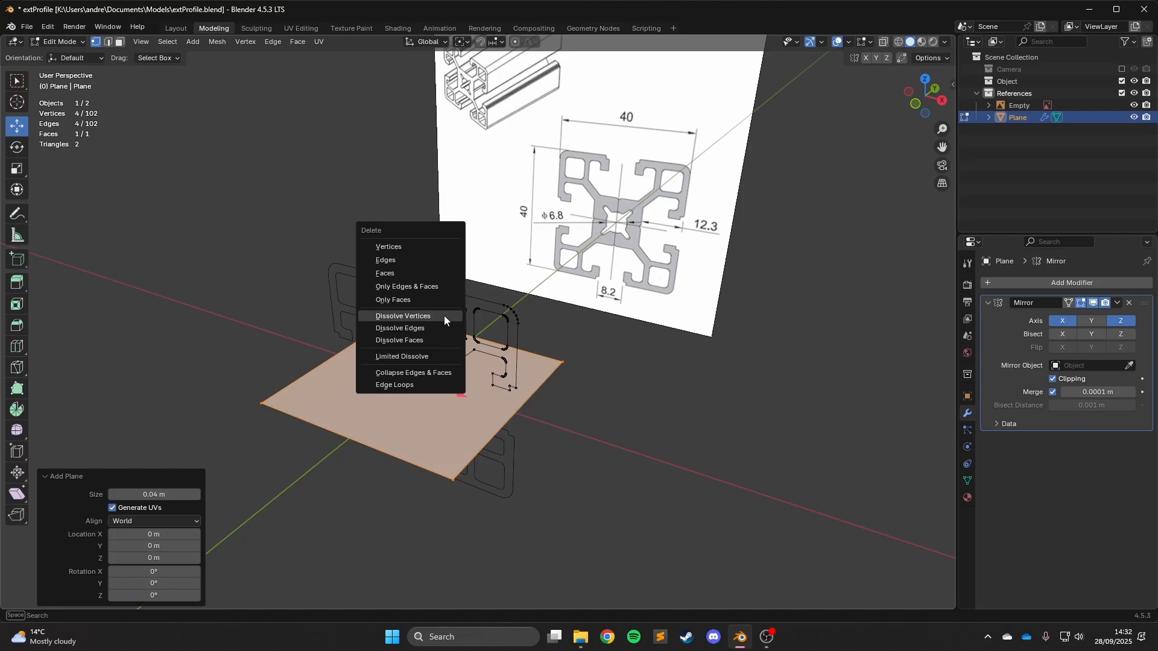
left_click(416, 260)
key("KP_1")
scroll(501, 216, "up", 10)
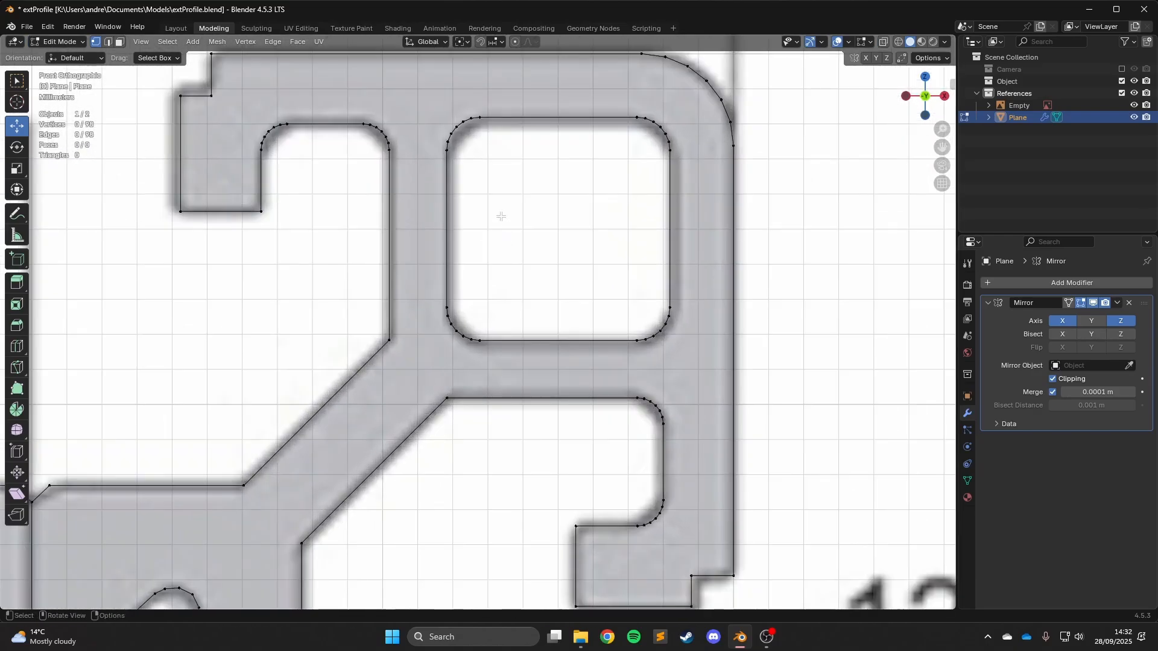
scroll(501, 216, "up", 8)
scroll(333, 316, "down", 10)
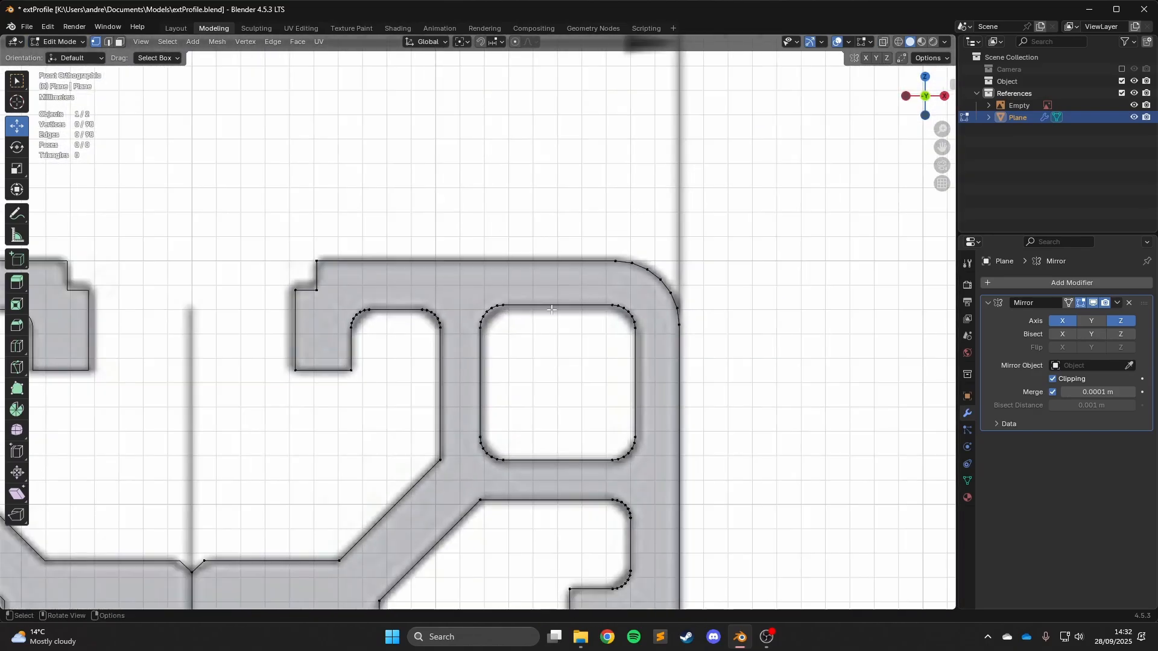
left_click(612, 305, "shift")
left_click(28, 346)
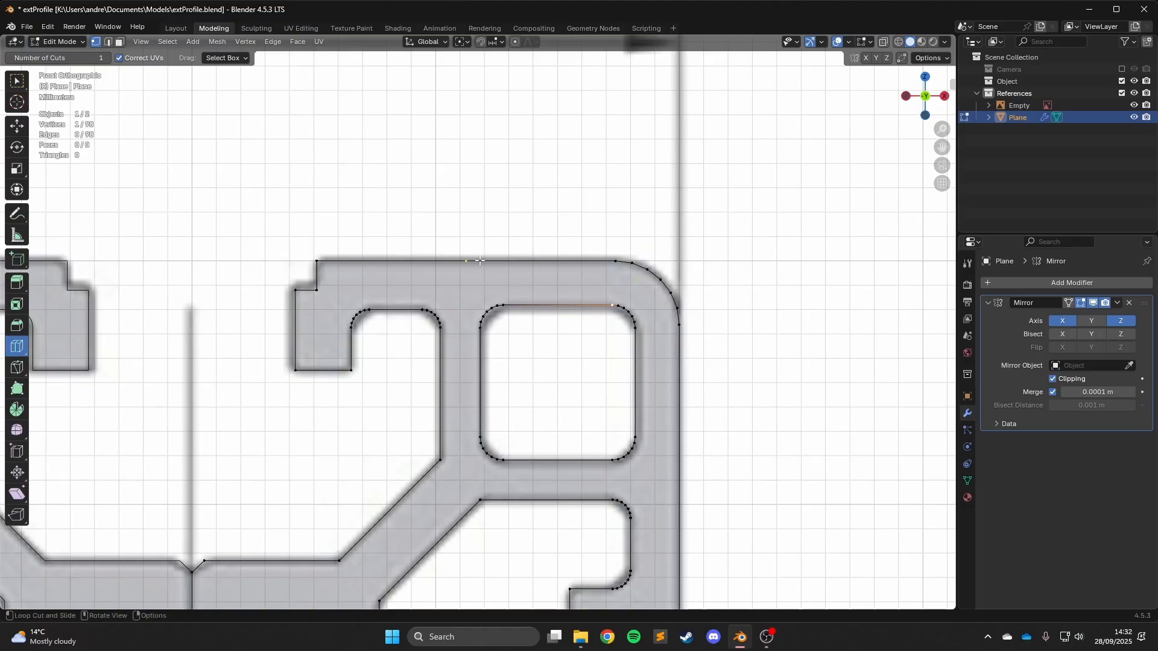
left_click(25, 126)
left_click(698, 189)
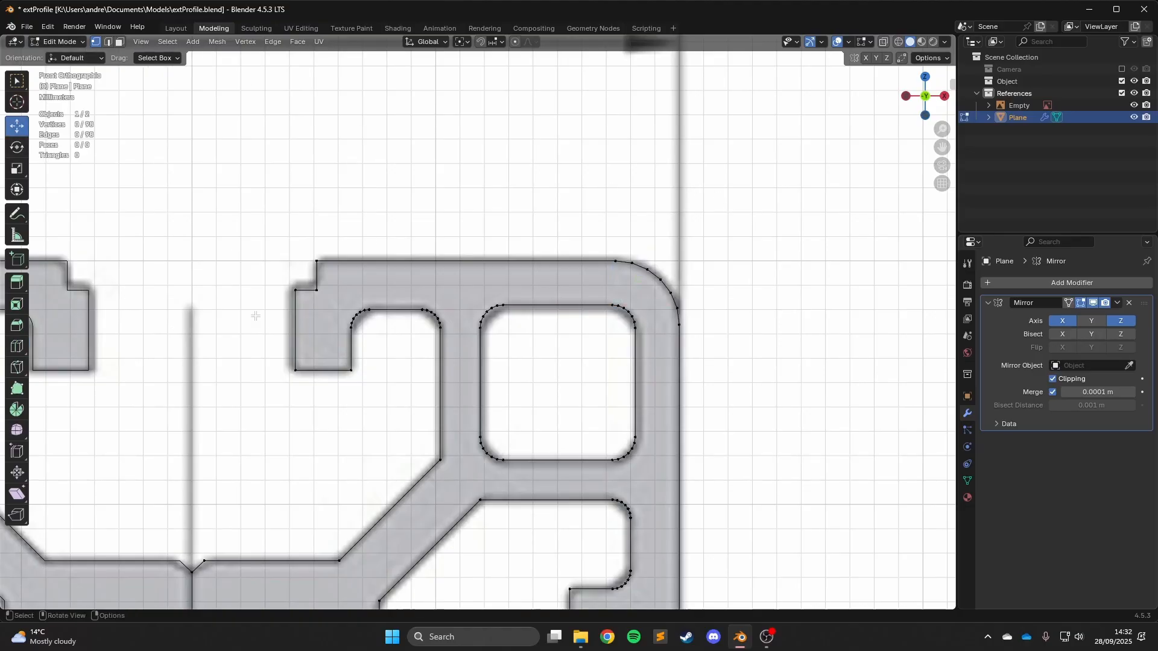
middle_click_drag(557, 499, 471, 393, "shift")
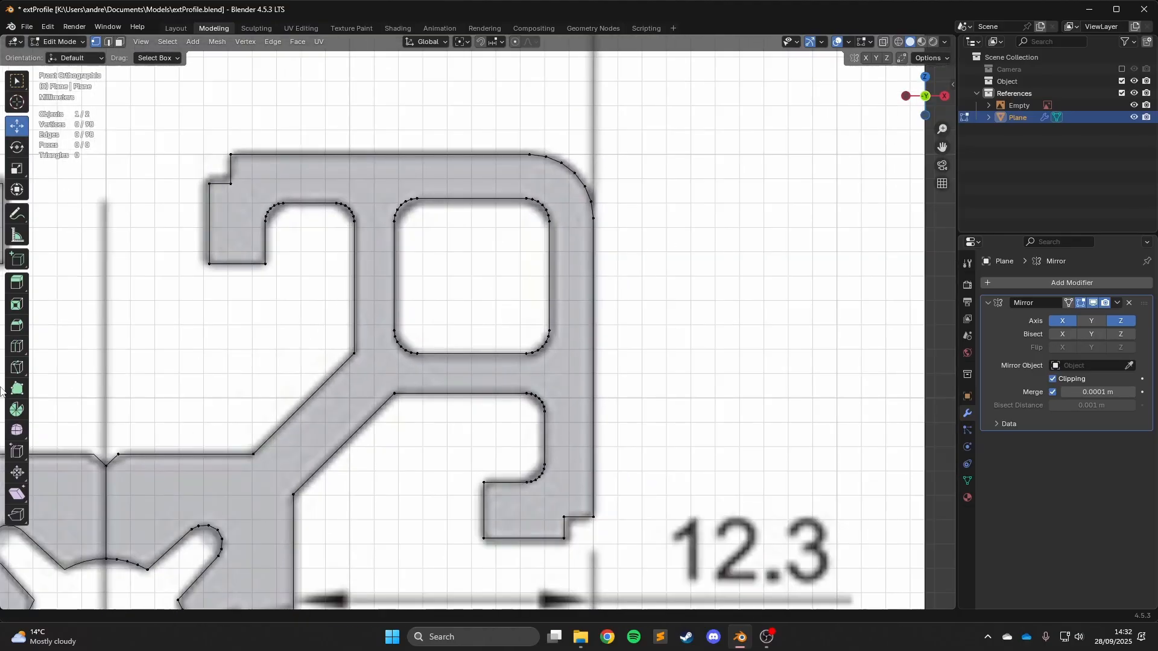
left_click(16, 346)
left_click(19, 128)
scroll(363, 405, "down", 2)
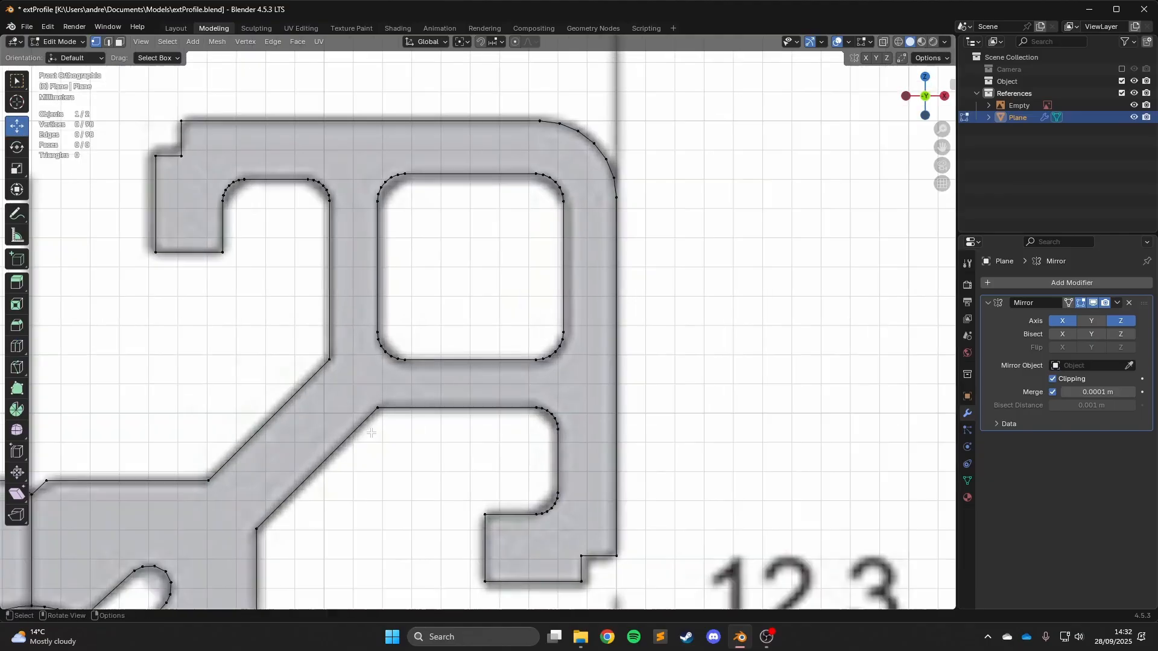
scroll(363, 405, "up", 5)
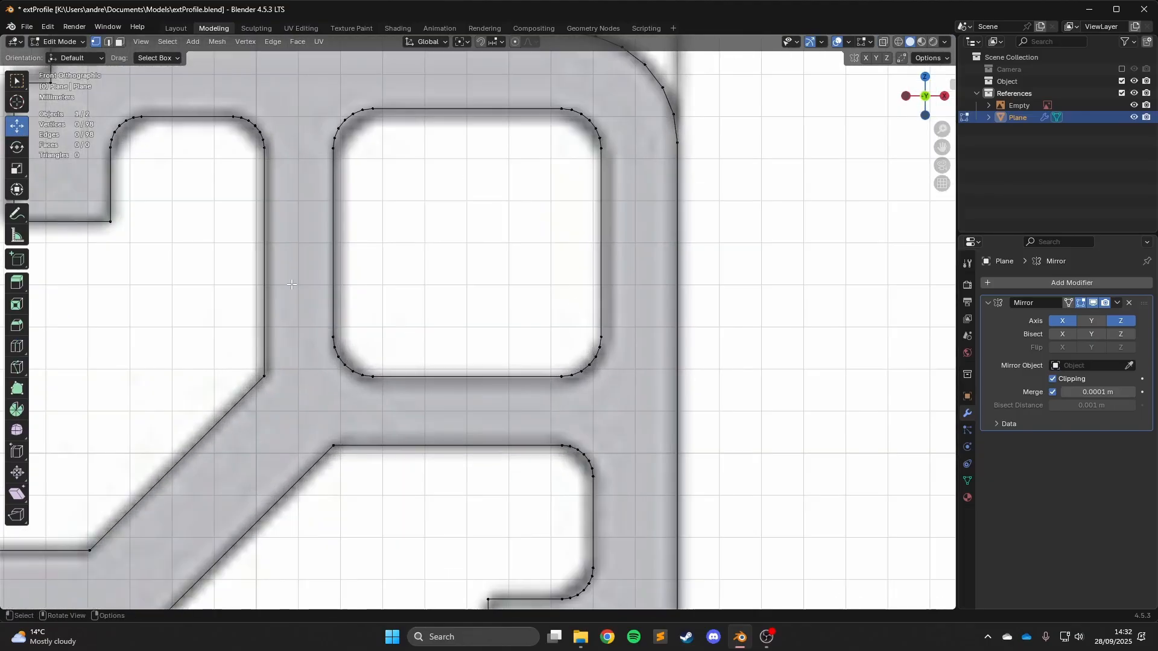
middle_click_drag(292, 284, 477, 277, "shift")
left_click(12, 352)
scroll(427, 491, "down", 3)
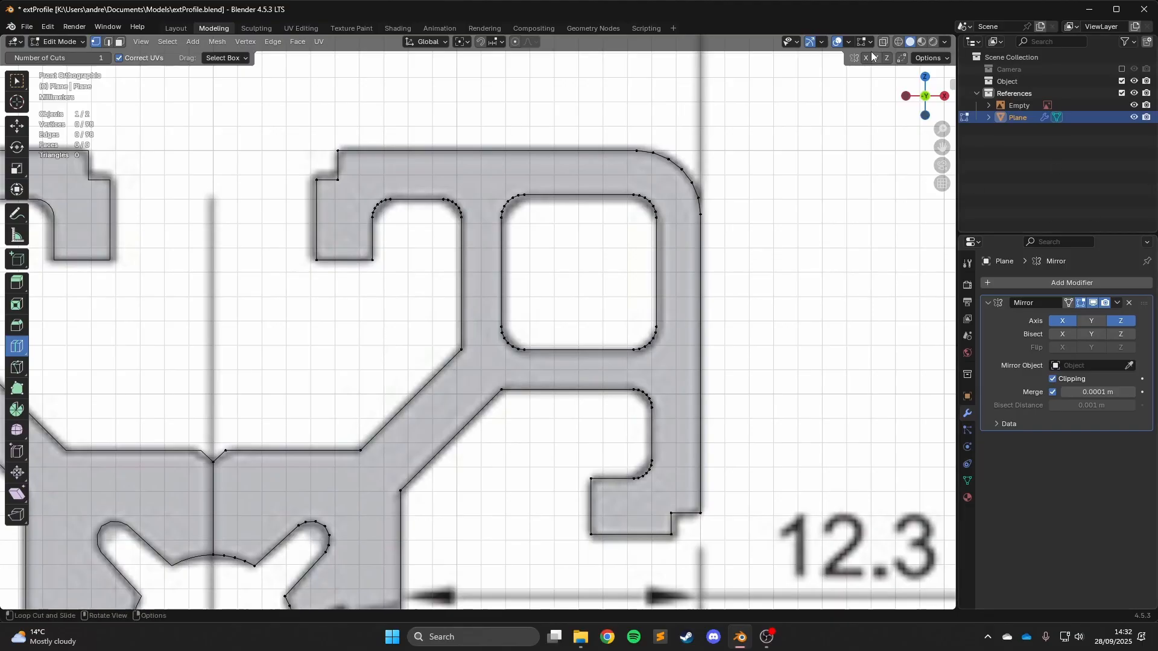
scroll(657, 317, "down", 1)
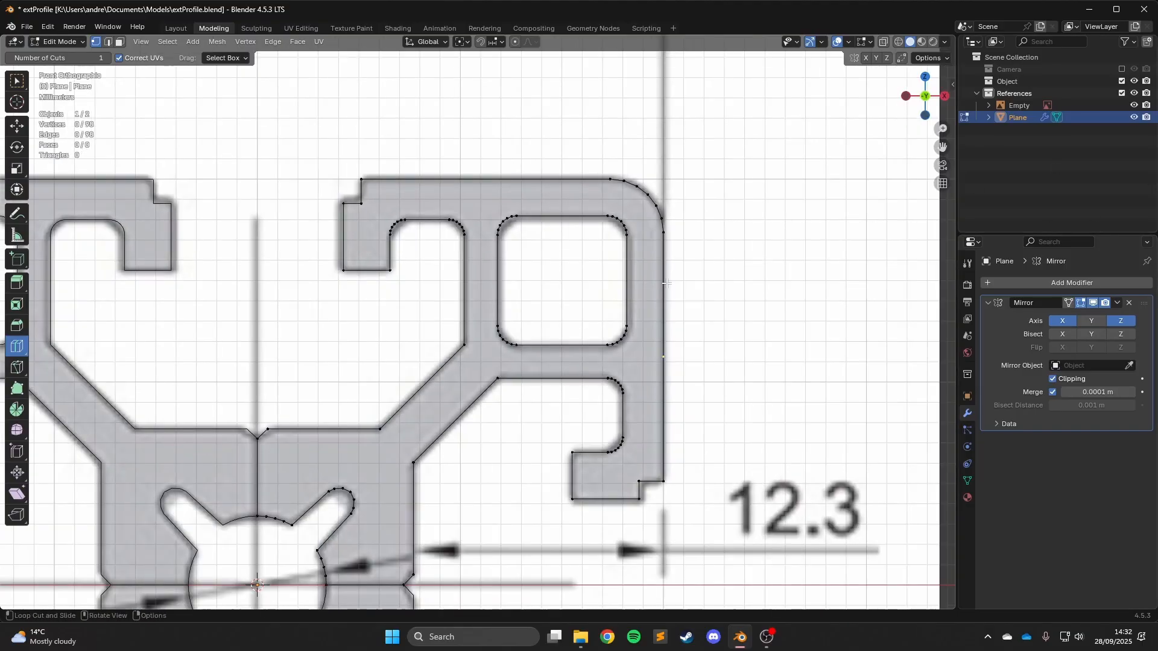
scroll(693, 181, "up", 1)
scroll(184, 152, "up", 1)
scroll(142, 133, "up", 1)
left_click(12, 132)
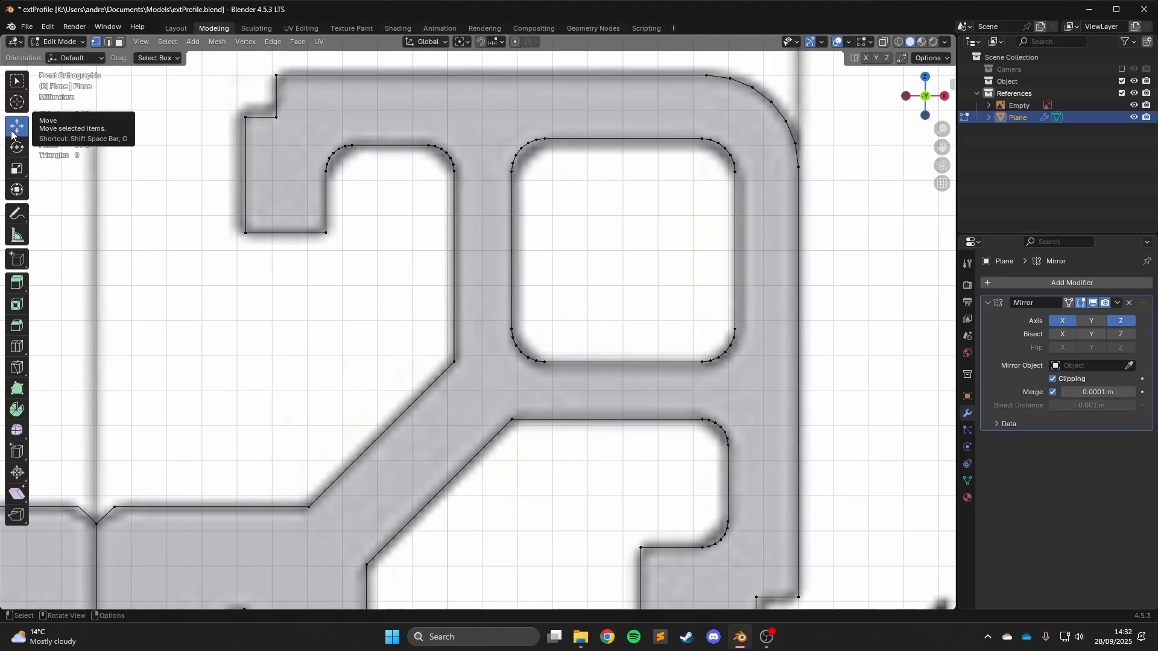
scroll(339, 237, "down", 2)
scroll(375, 130, "up", 3)
scroll(452, 241, "down", 5)
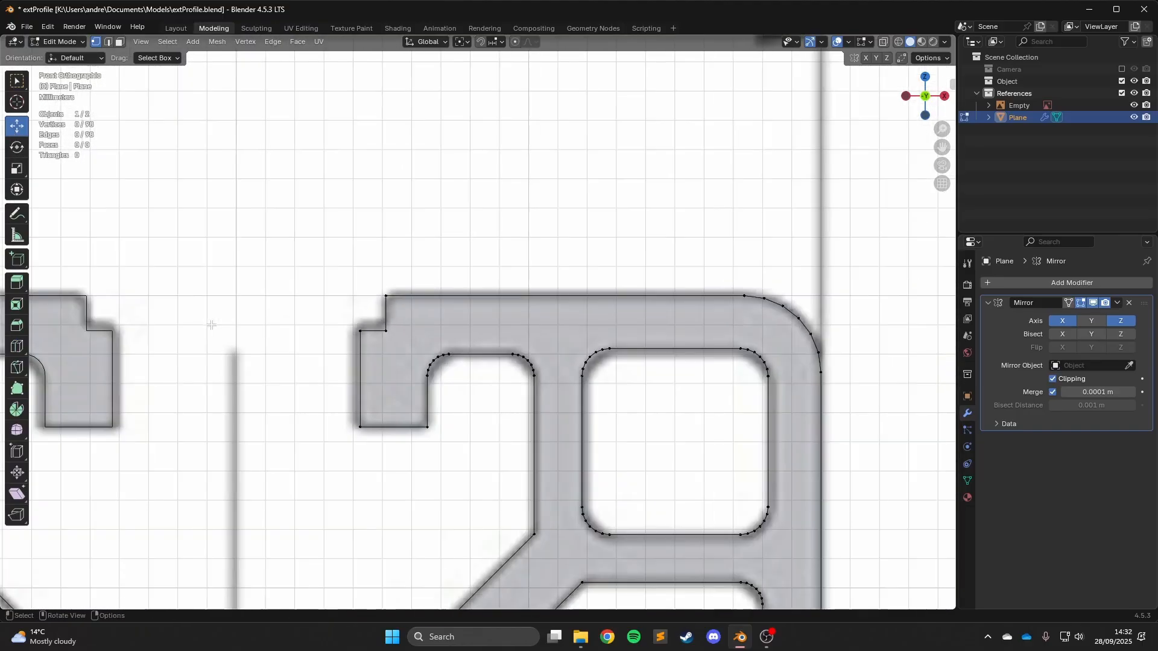
scroll(537, 345, "up", 1)
scroll(536, 345, "up", 8)
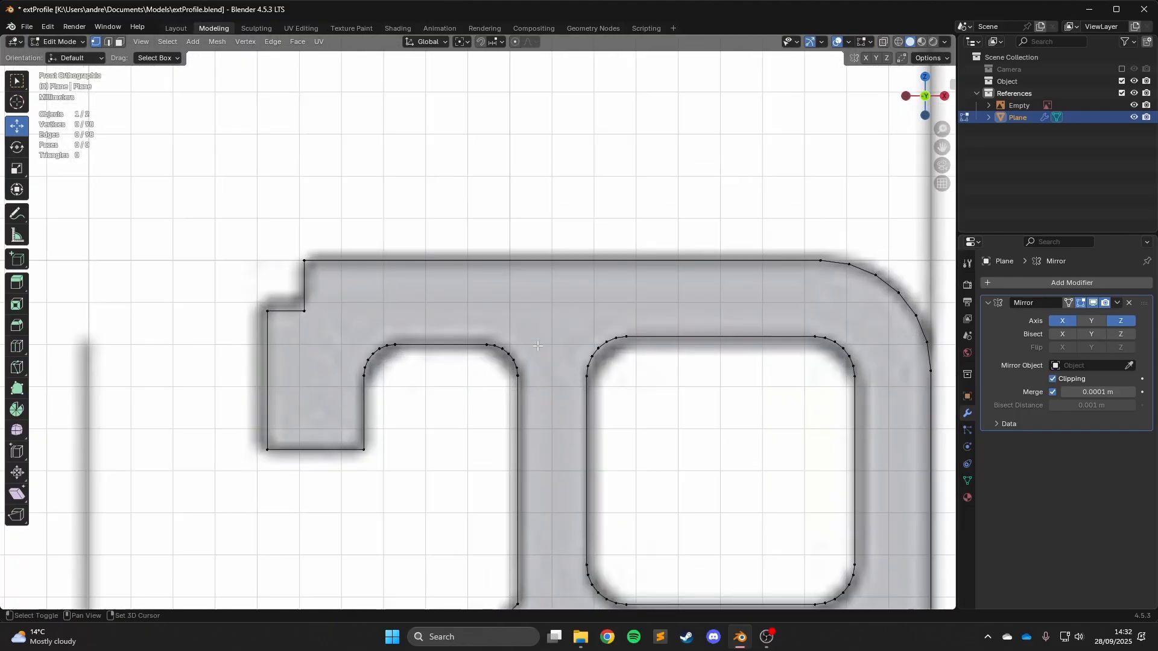
scroll(493, 190, "down", 3)
scroll(422, 169, "up", 1)
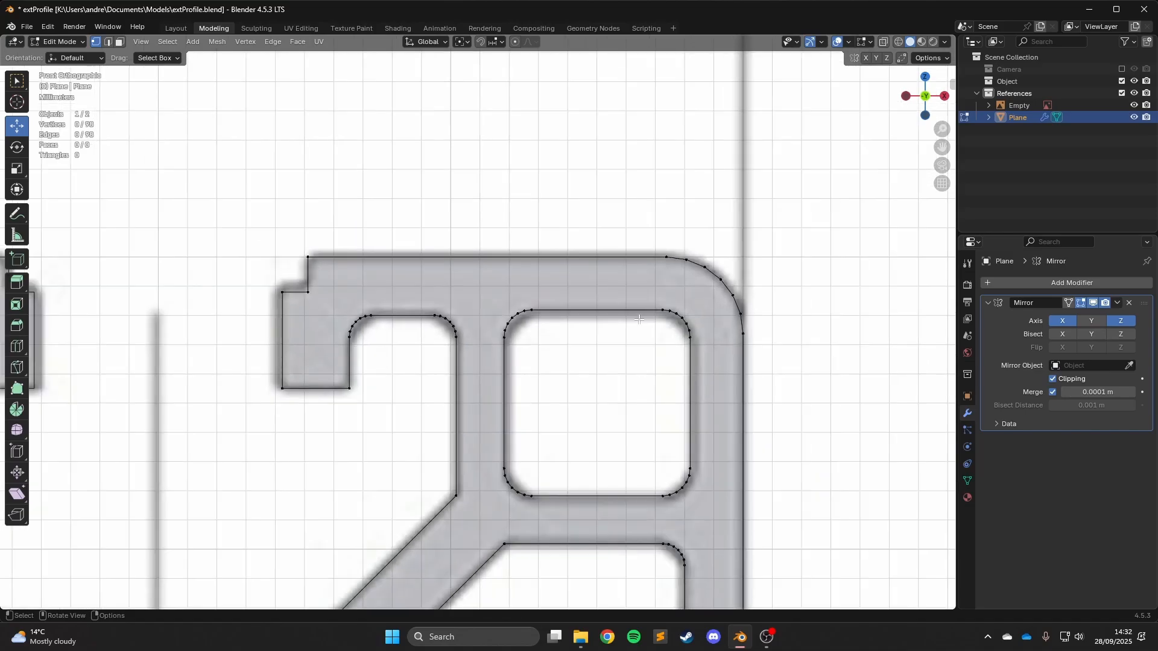
scroll(361, 151, "down", 1)
scroll(241, 121, "up", 2)
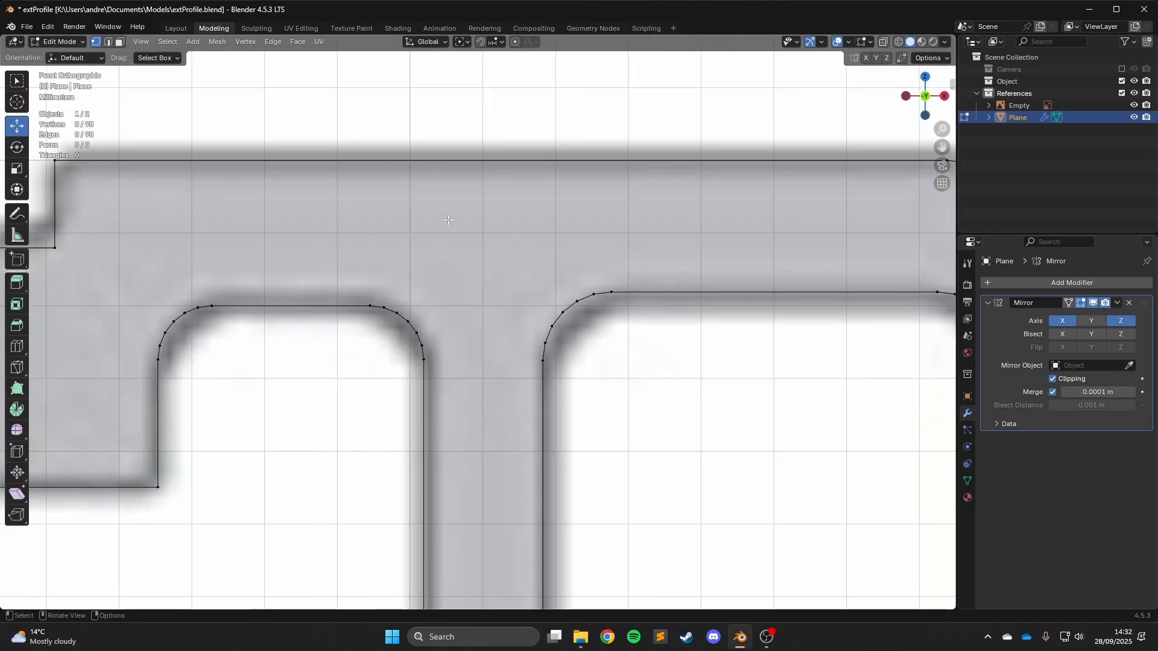
Try joining the upper slot recess to the square cavity with a horizontal edge across the wall between their rounded corners.
left_click(427, 358)
left_click(505, 356, "shift")
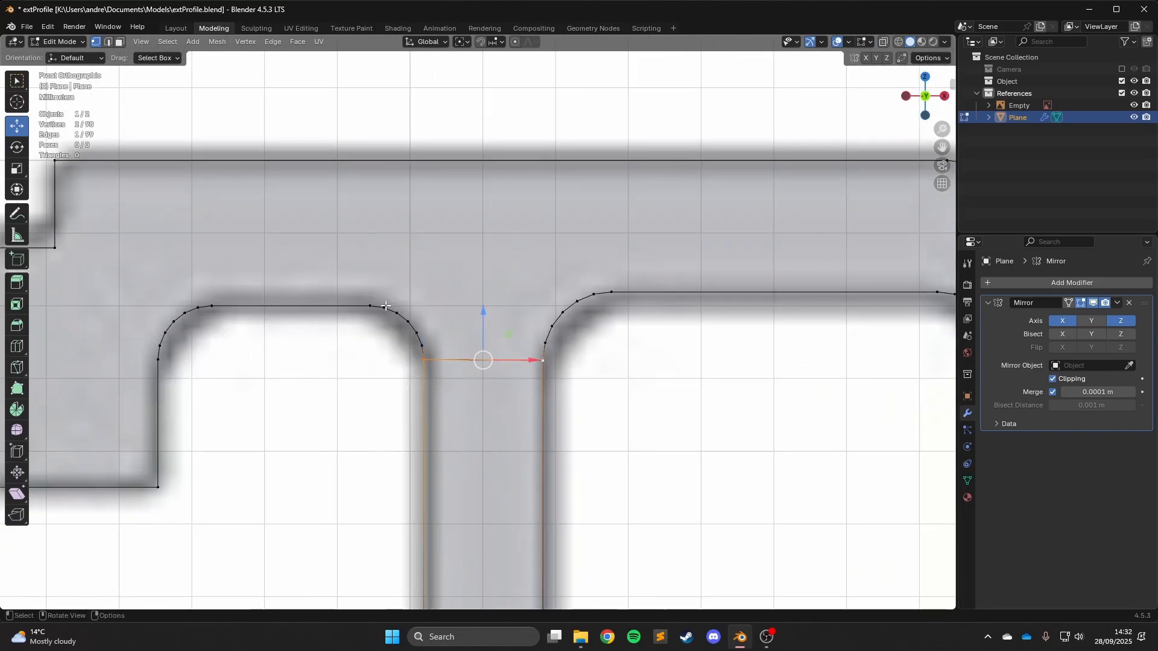
left_click(108, 42)
middle_click_drag(458, 374, 472, 345)
key("KP_1")
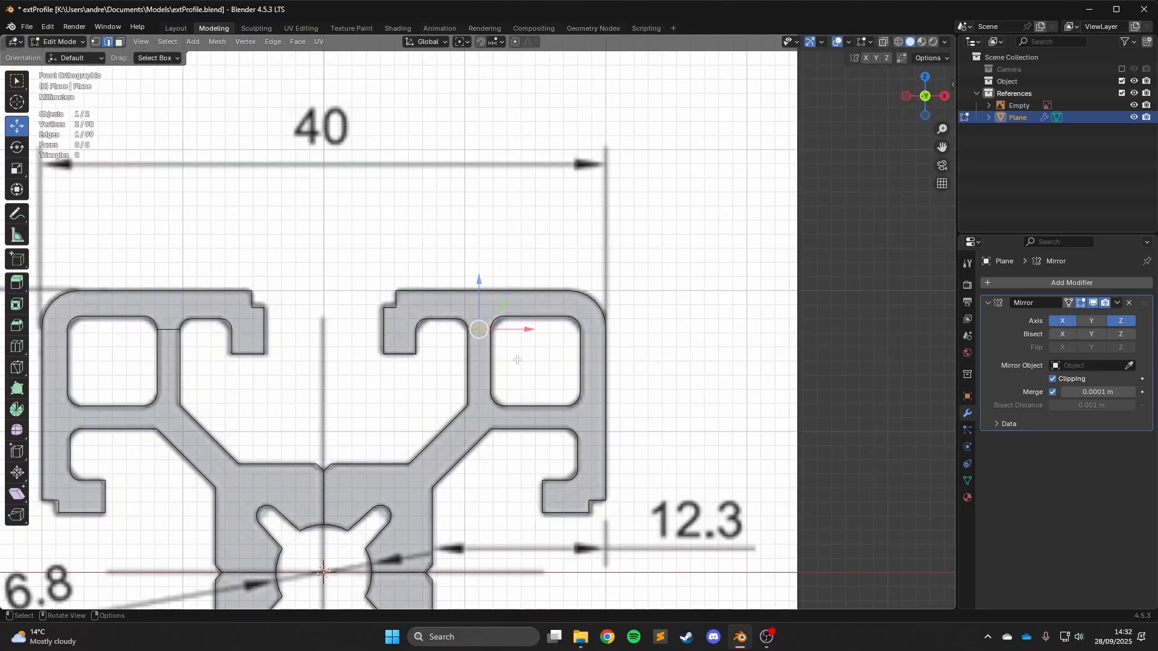
key("1")
Connect the tip of the central hole's diagonal slot to the square cavity's lower inner rounded corner with an edge.
left_click(503, 405)
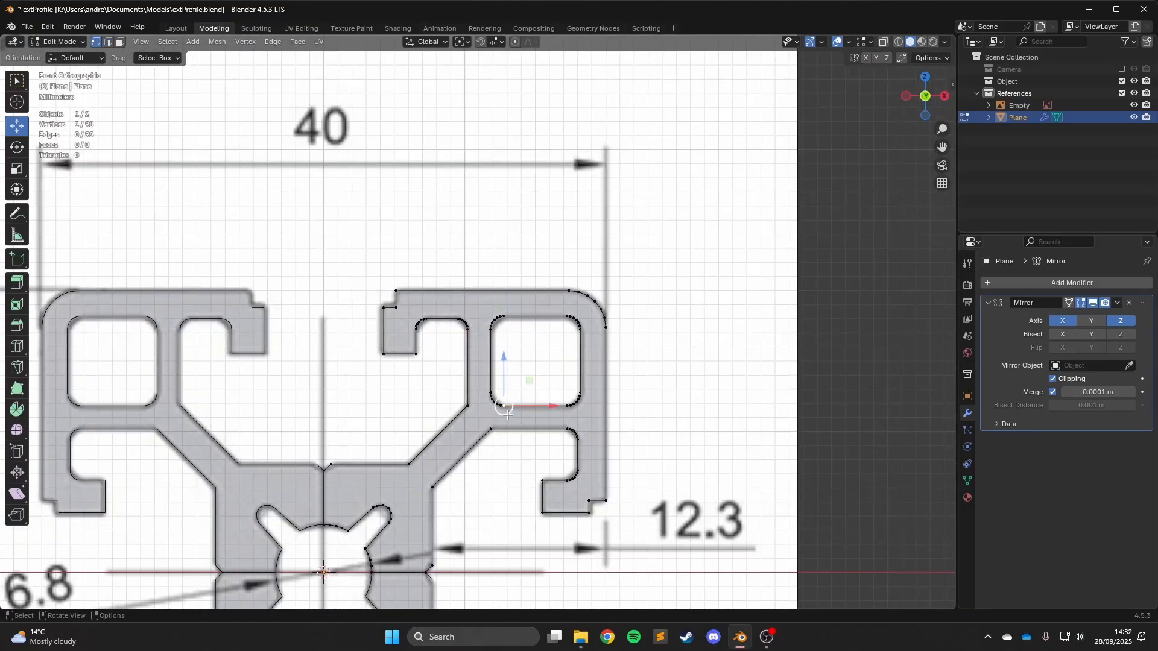
scroll(380, 563, "up", 3)
left_click(416, 466)
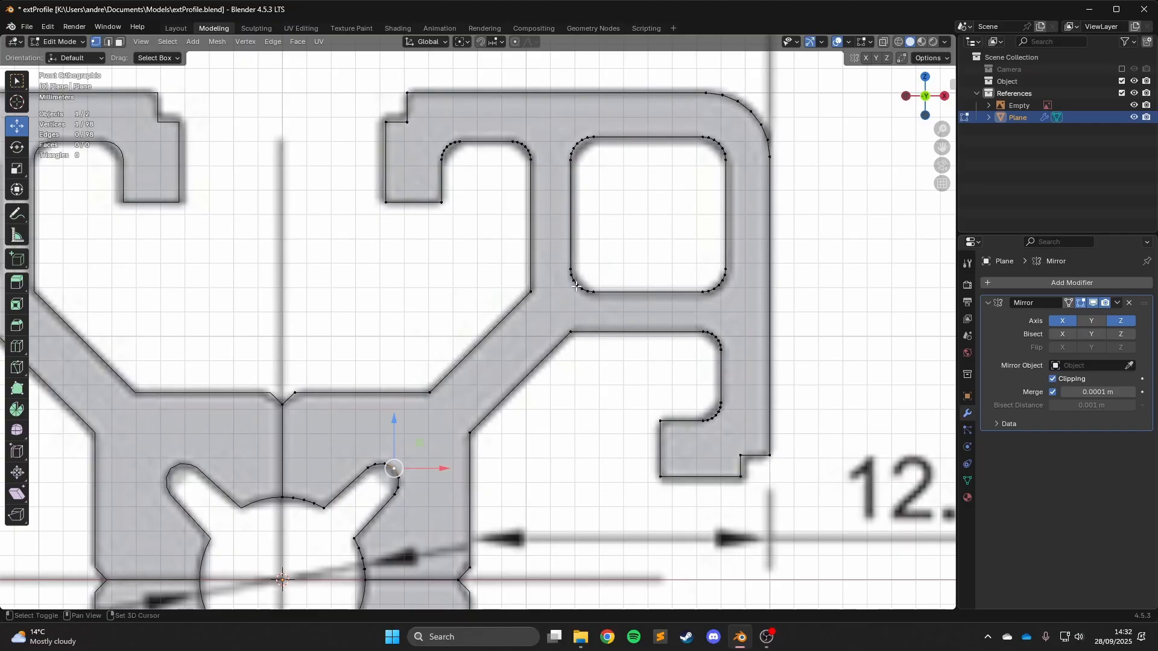
left_click(576, 286, "shift")
key("f")
scroll(612, 336, "up", 1)
Connect the square cavity's upper outer rounded corner to the profile's outer rounded corner with a diagonal edge.
left_click(597, 342)
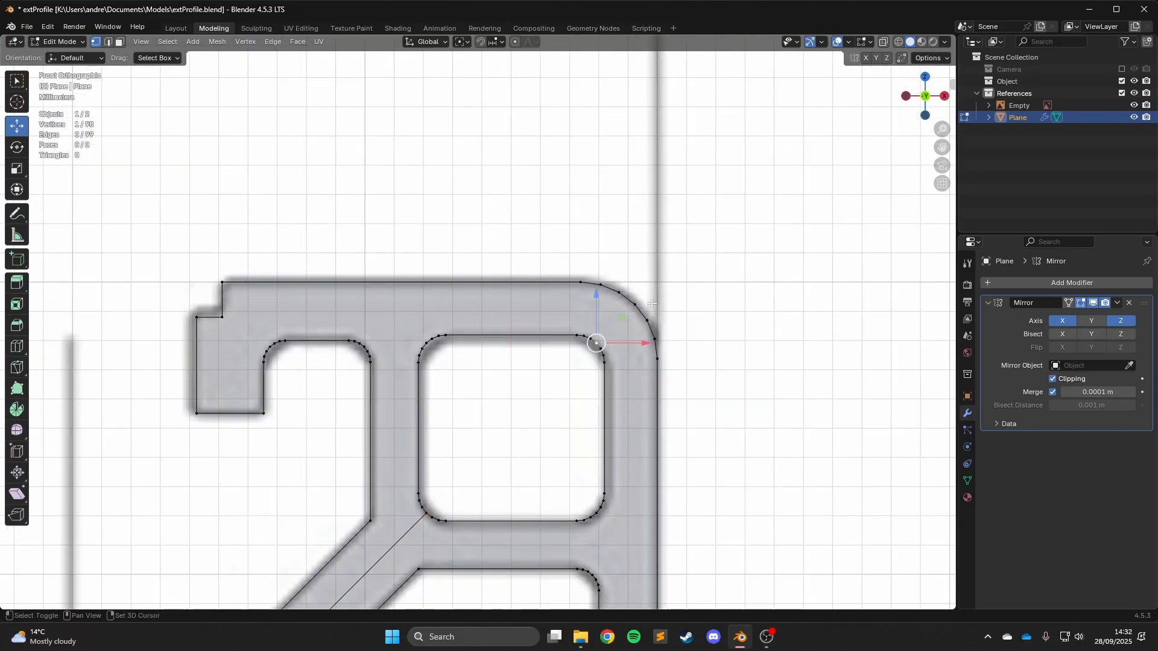
left_click(634, 305, "shift")
key("f")
scroll(631, 308, "down", 5)
left_click(629, 310)
middle_click_drag(484, 443, 522, 331, "shift")
key("KP_1")
scroll(325, 429, "up", 4)
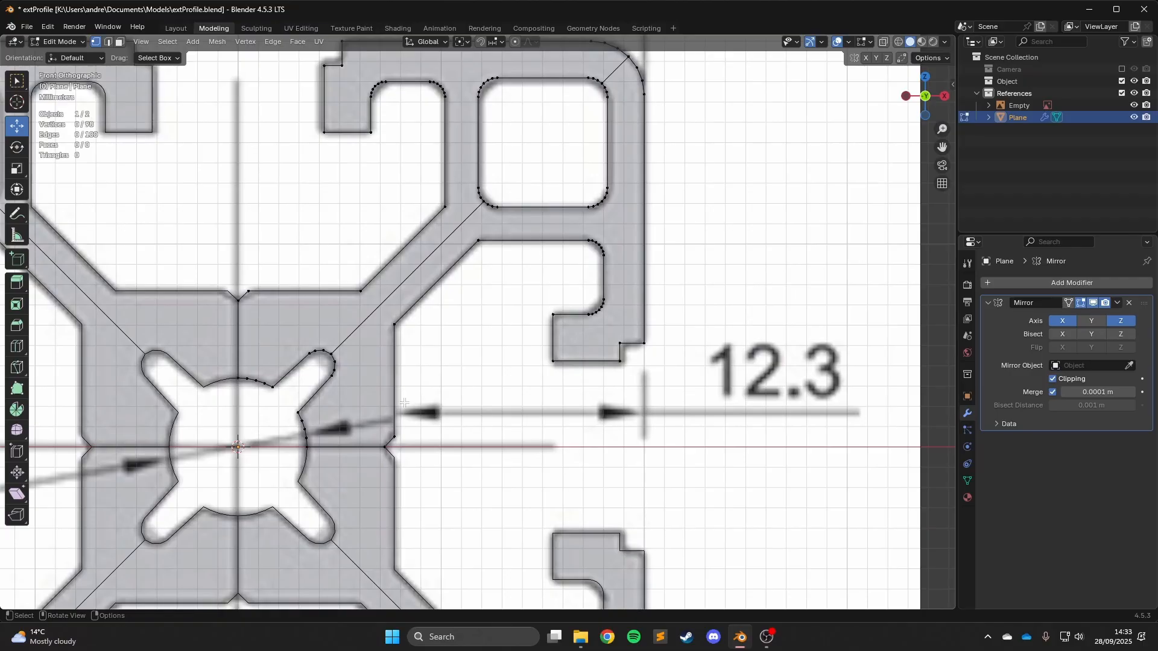
scroll(618, 125, "down", 1)
middle_click_drag(480, 265, 517, 339, "shift")
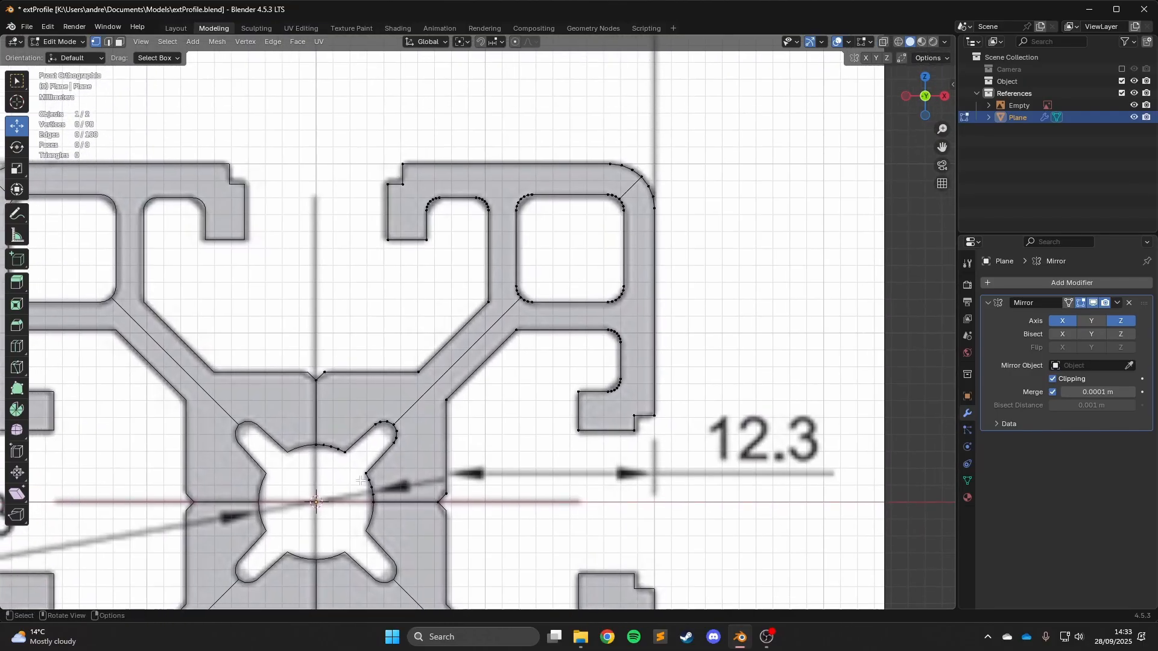
Delete all quarter-profile vertices above the diagonal edges, keeping the diagonals and the lower outline from the central hole to the outer rounded corner.
left_click(428, 494)
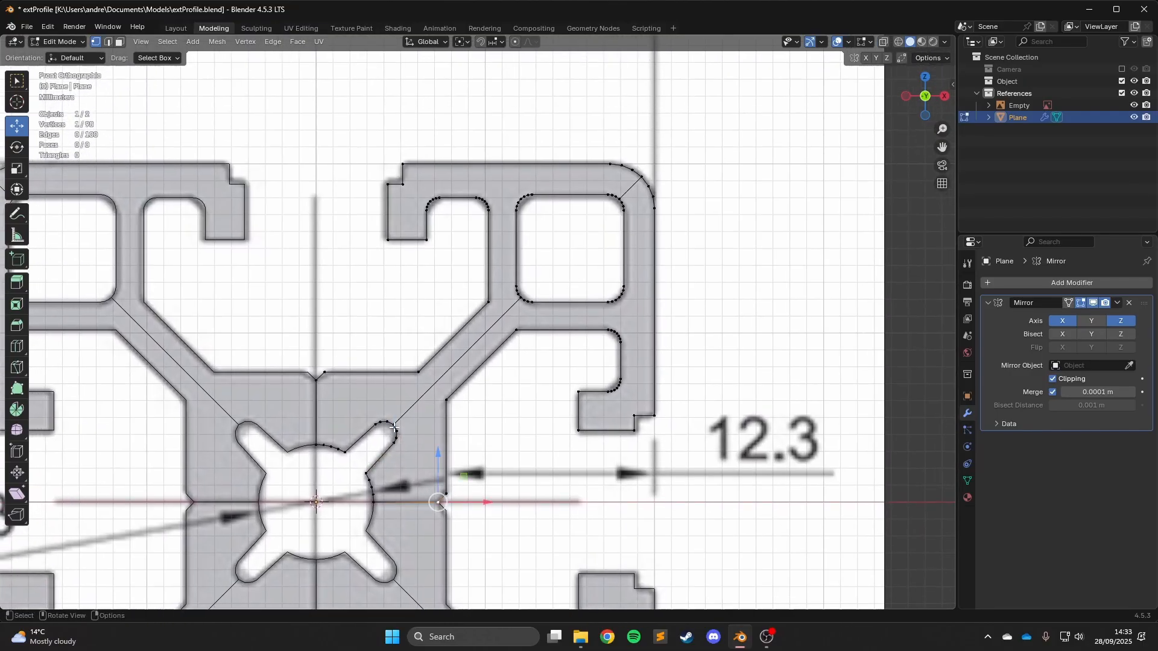
left_click(521, 298, "ctrl")
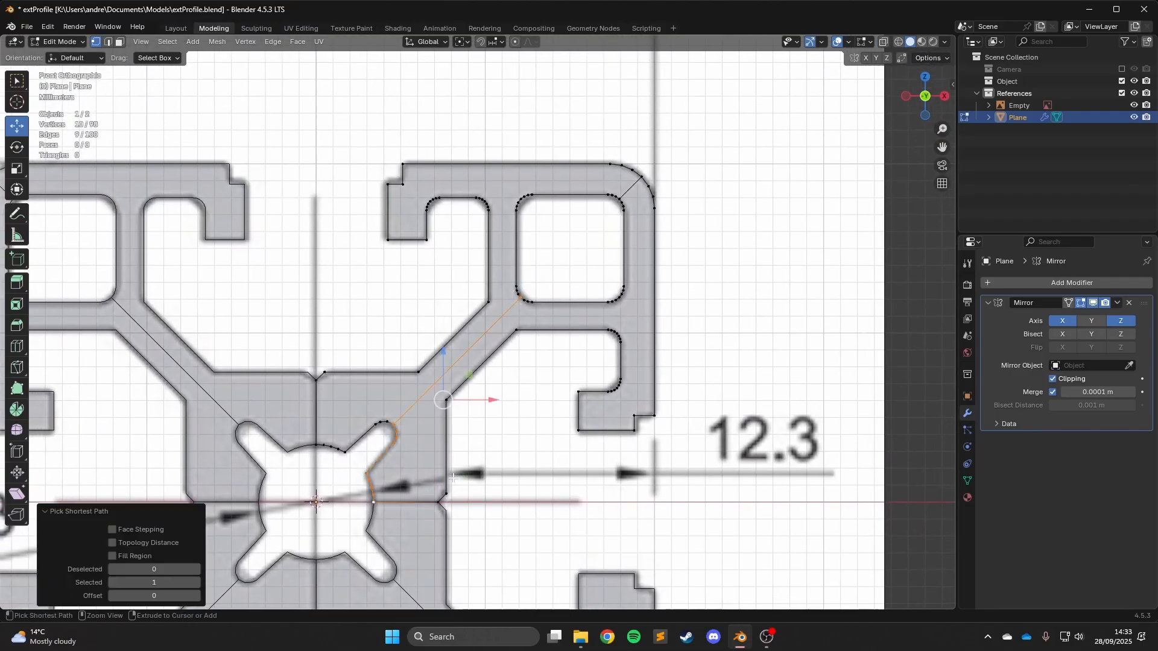
left_click(573, 428, "ctrl")
left_click(669, 273, "ctrl")
left_click(643, 176, "ctrl")
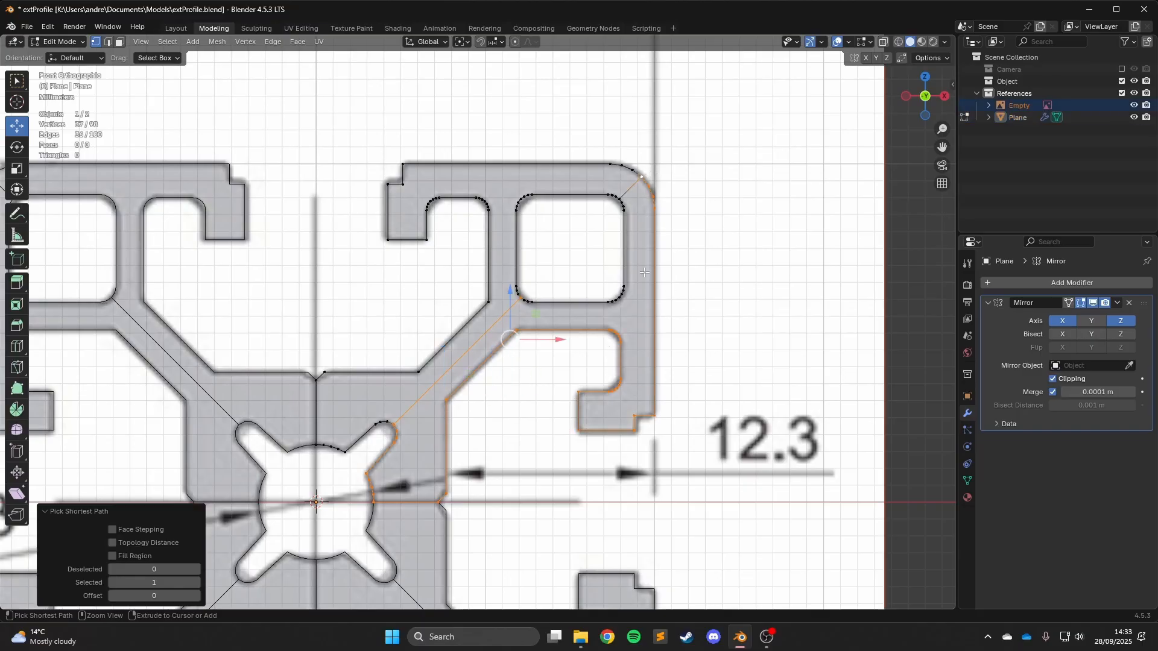
left_click(524, 299, "ctrl")
scroll(524, 300, "down", 5)
scroll(658, 297, "up", 5)
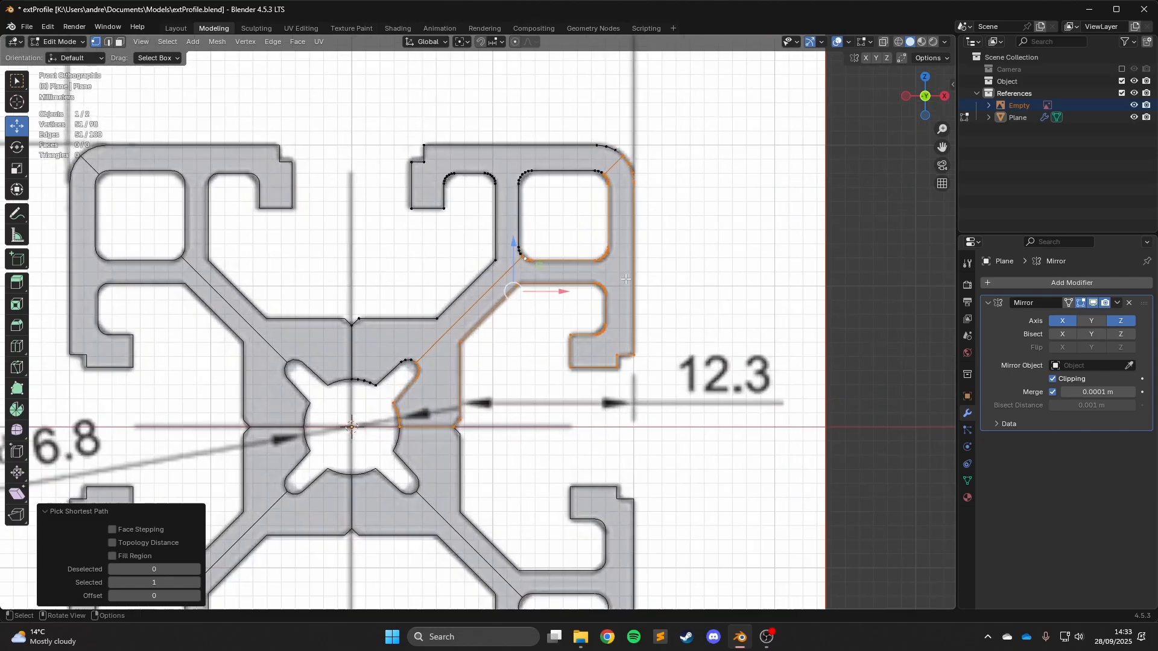
key("ctrl+i")
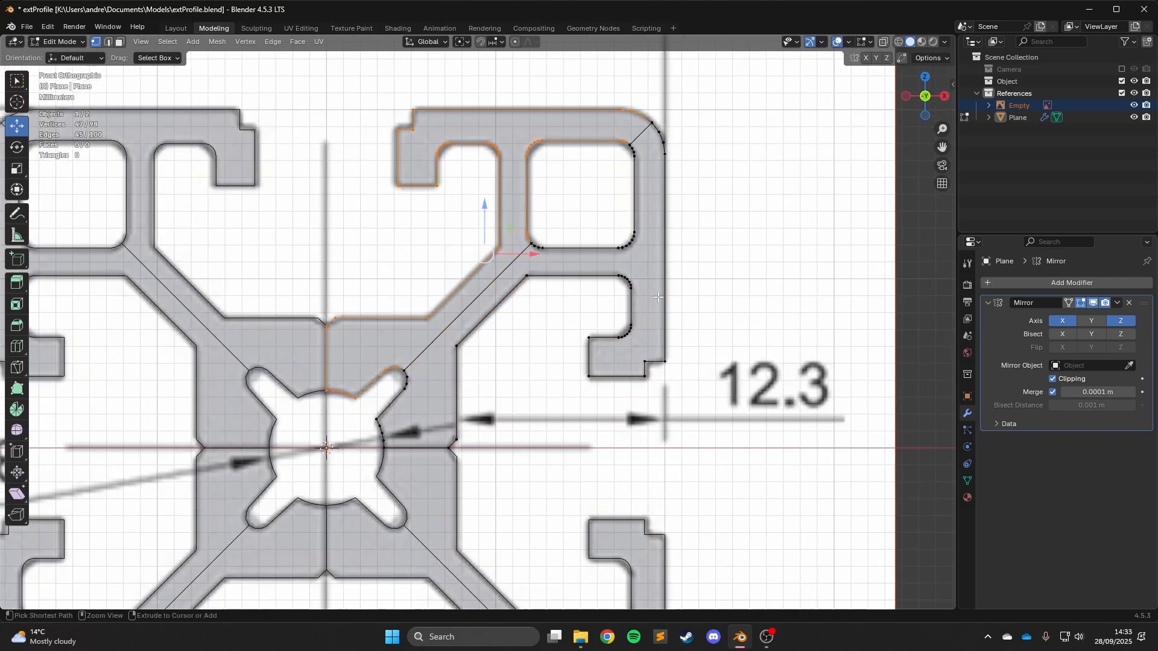
key("x")
left_click(653, 292)
scroll(654, 292, "down", 5)
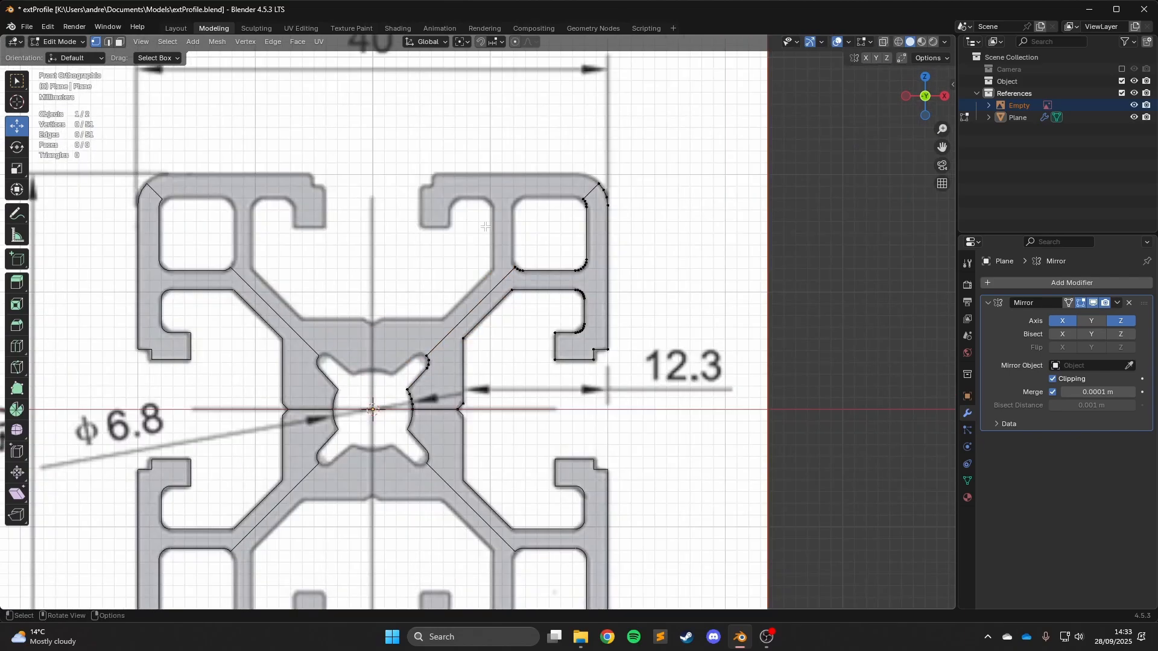
scroll(505, 302, "up", 5)
scroll(505, 302, "down", 5)
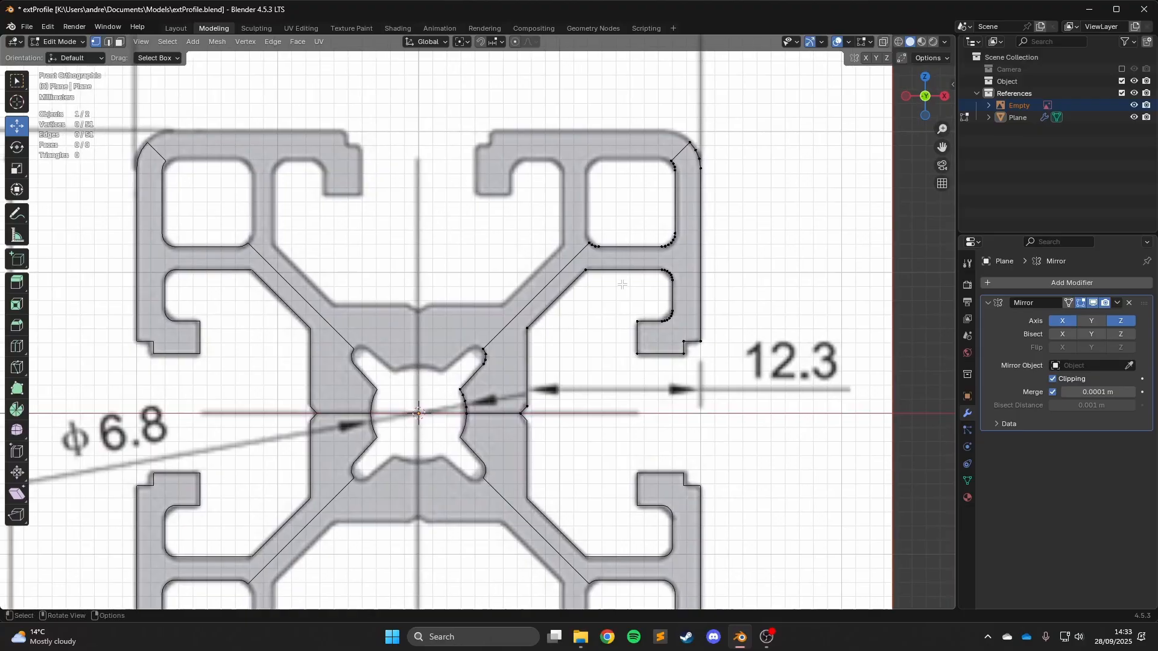
Turn off the Mirror modifier's display in the viewport and return to editing the profile outline in front view.
middle_click_drag(504, 303, 540, 344, "shift")
key("Tab")
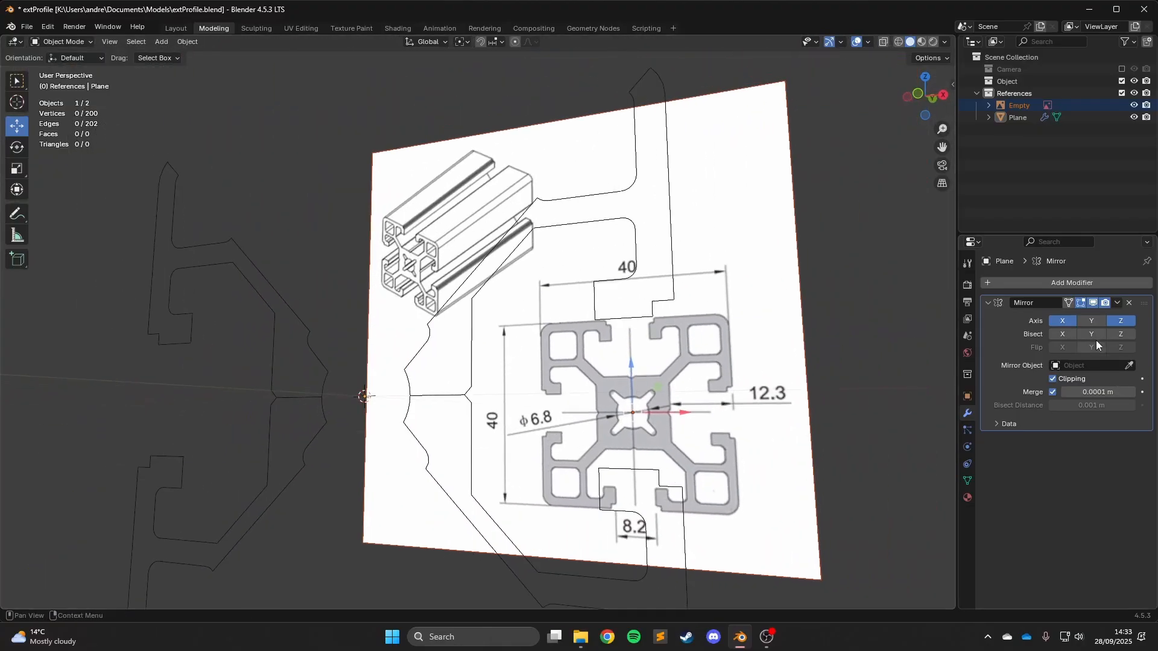
left_click(1094, 300)
key("KP_1")
scroll(694, 439, "up", 5)
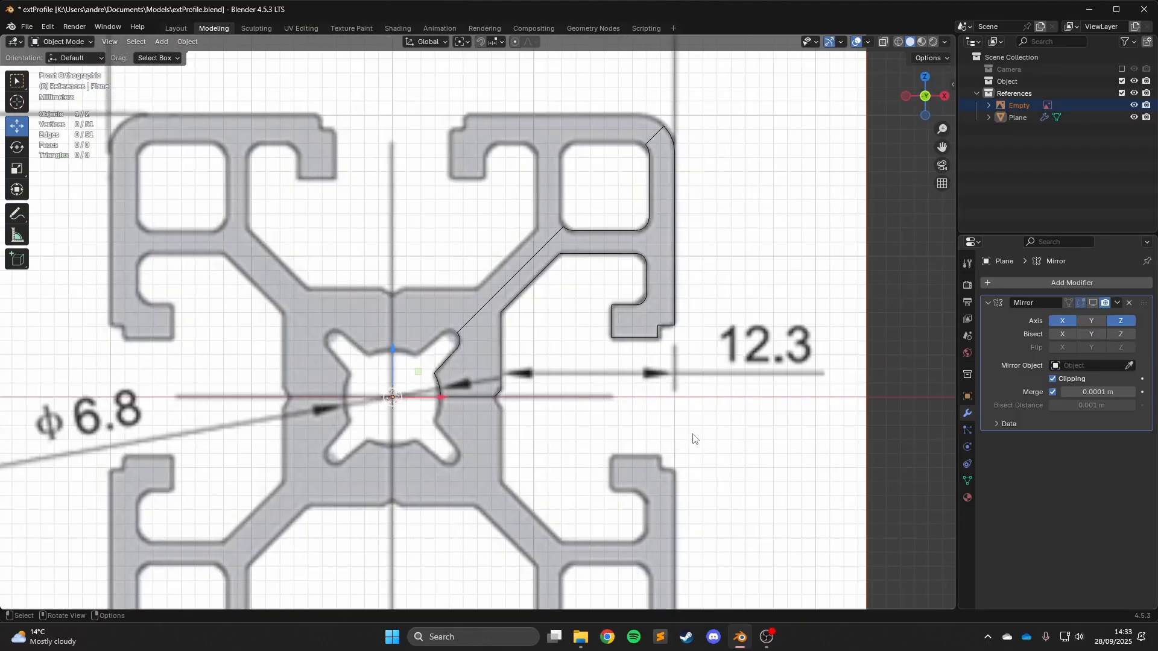
scroll(694, 439, "down", 5)
middle_click_drag(694, 439, 548, 350)
key("Tab")
key("KP_1")
scroll(730, 248, "up", 1)
scroll(549, 350, "up", 4)
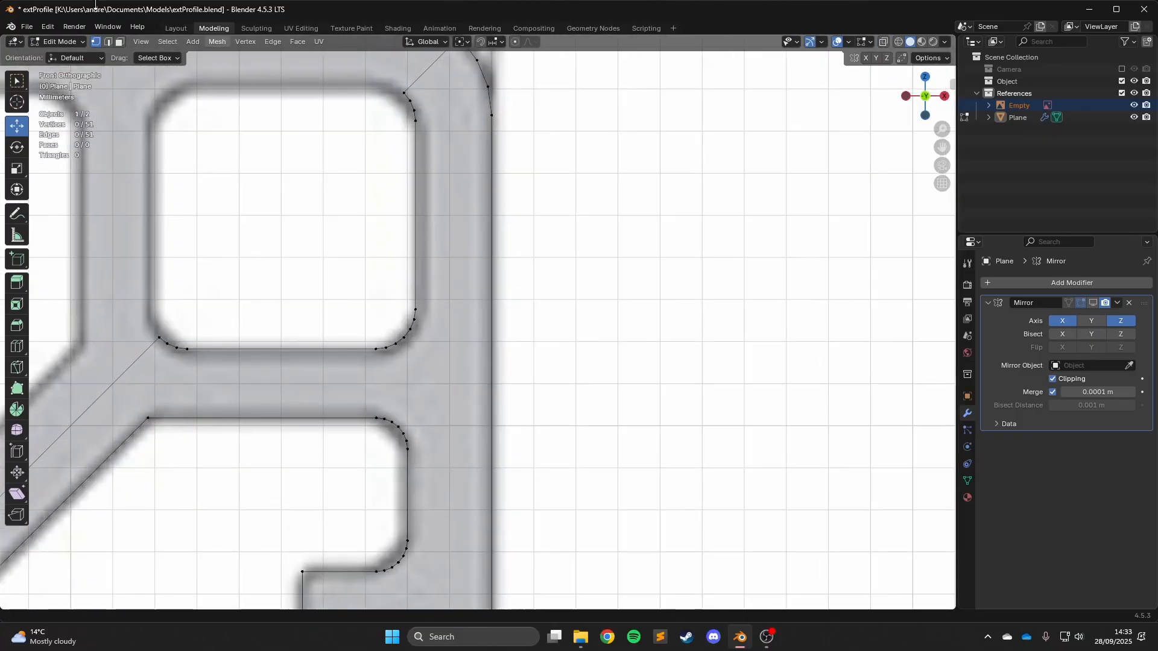
Try to join the two facing inner-corner vertices with an edge and fill successive faces across the rib junction.
left_click(368, 358)
left_click(376, 417, "shift")
key("f")
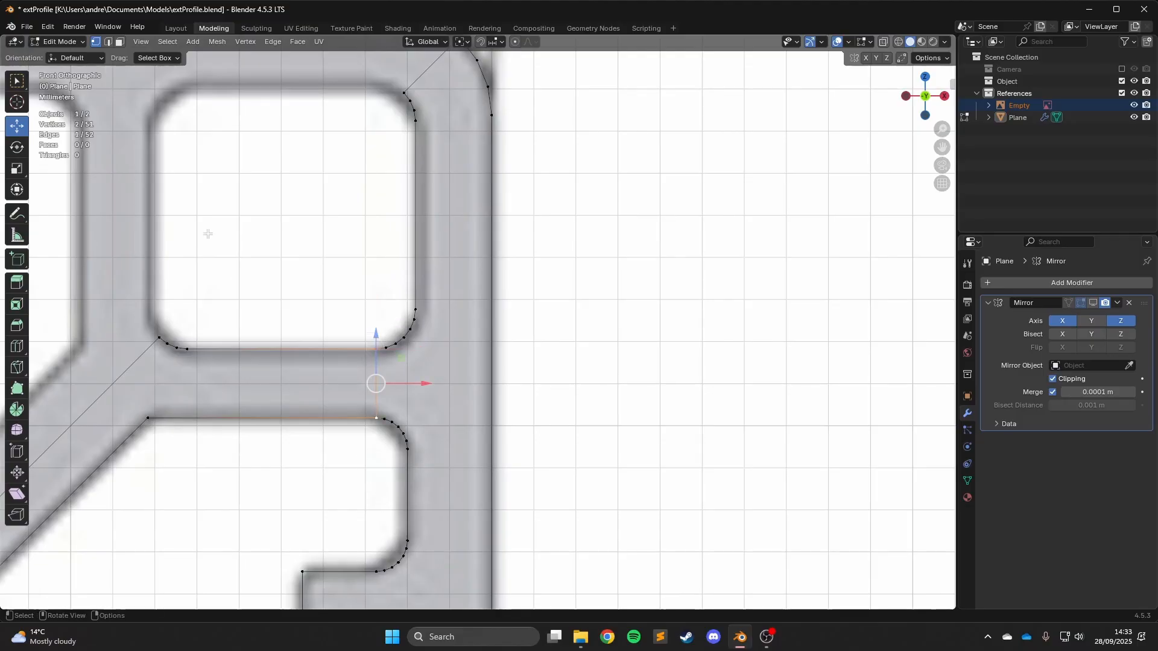
left_click(108, 42)
left_click(382, 424, "shift")
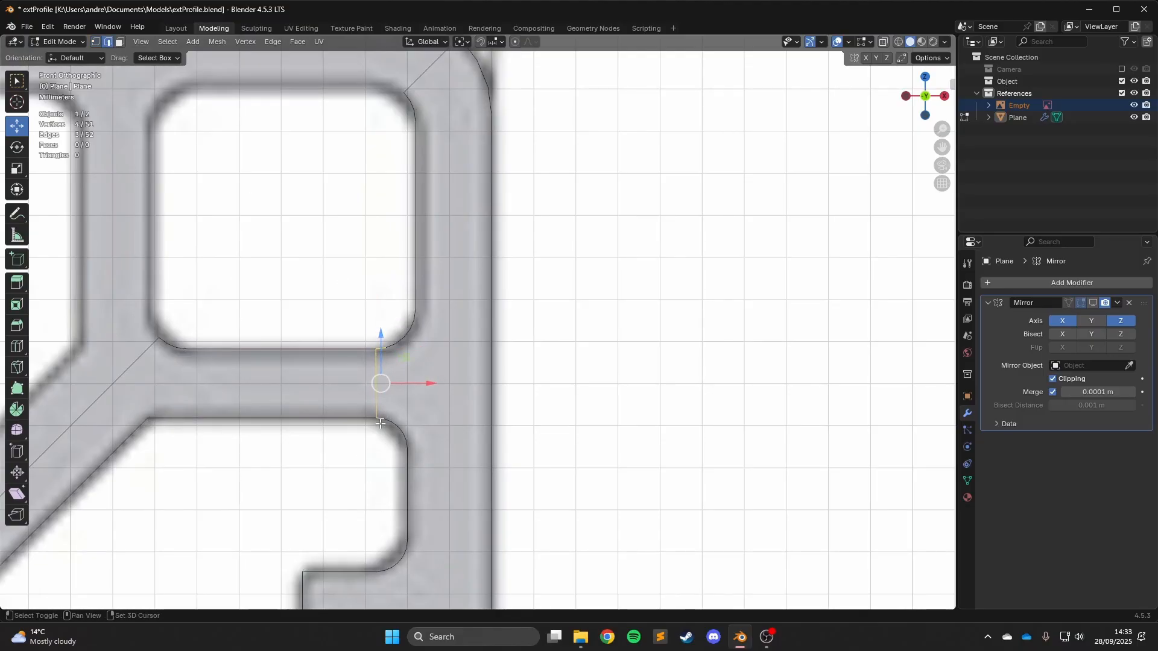
key("f")
key("f")
key("f")
key("f")
key("f")
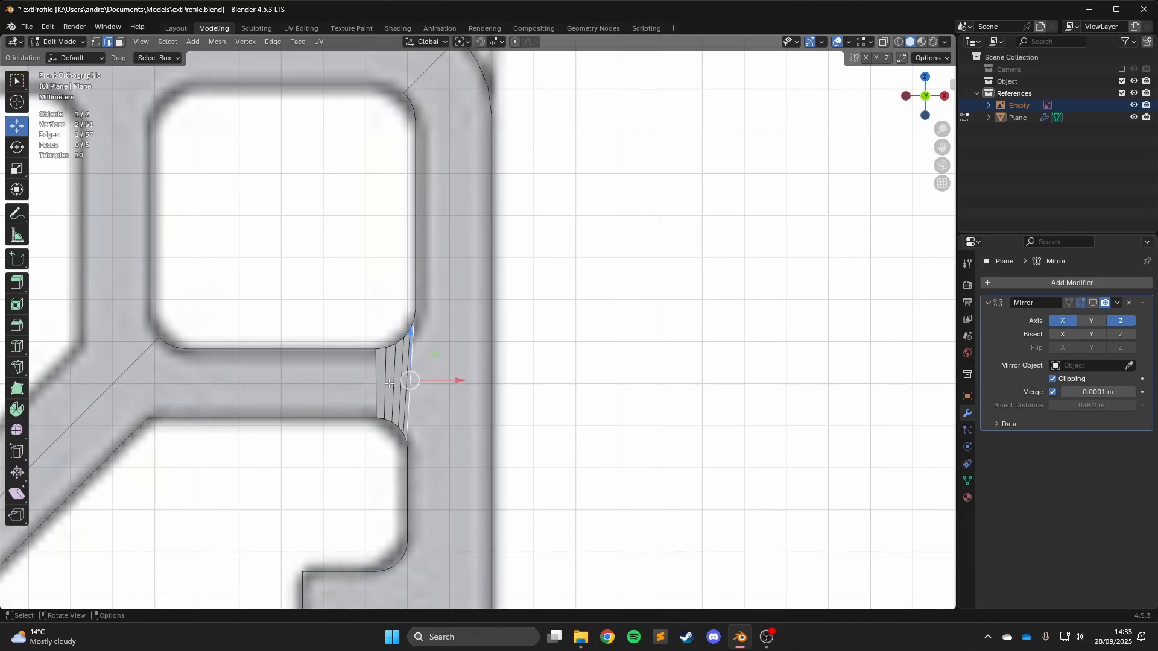
Undo the faces filled across the rib junction and the edge connecting the two inner corners.
middle_click_drag(389, 383, 436, 337, "shift")
scroll(437, 338, "up", 3)
key("ctrl+z")
key("ctrl+z")
key("ctrl+z")
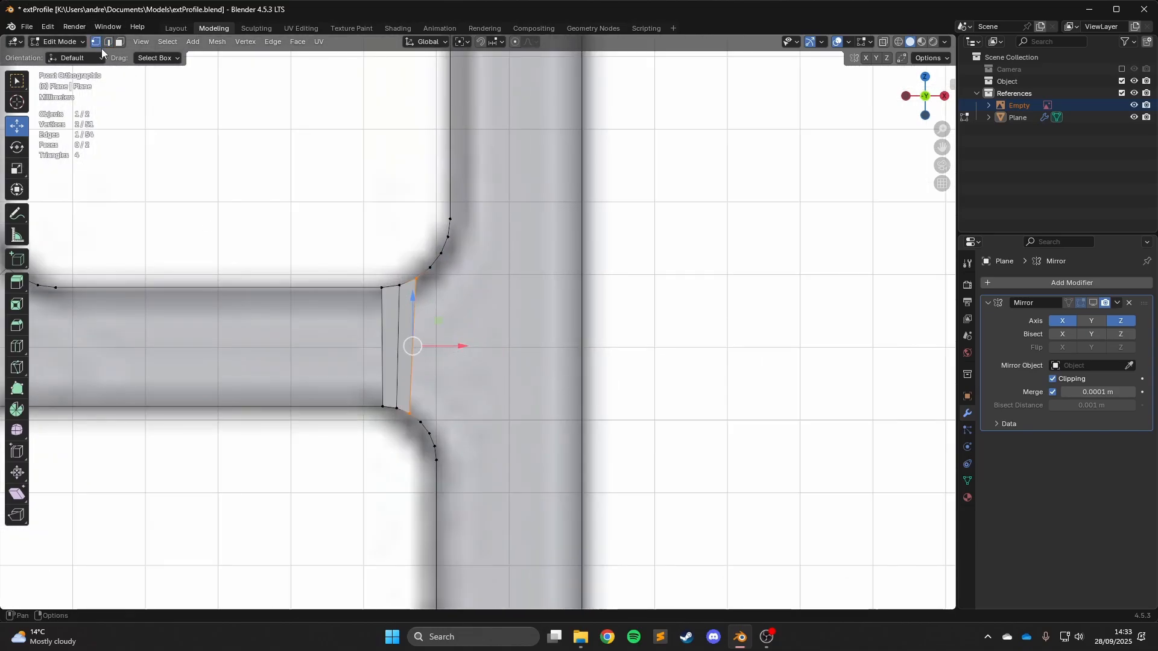
scroll(646, 317, "down", 3)
key("ctrl+z")
key("ctrl+z")
key("ctrl+z")
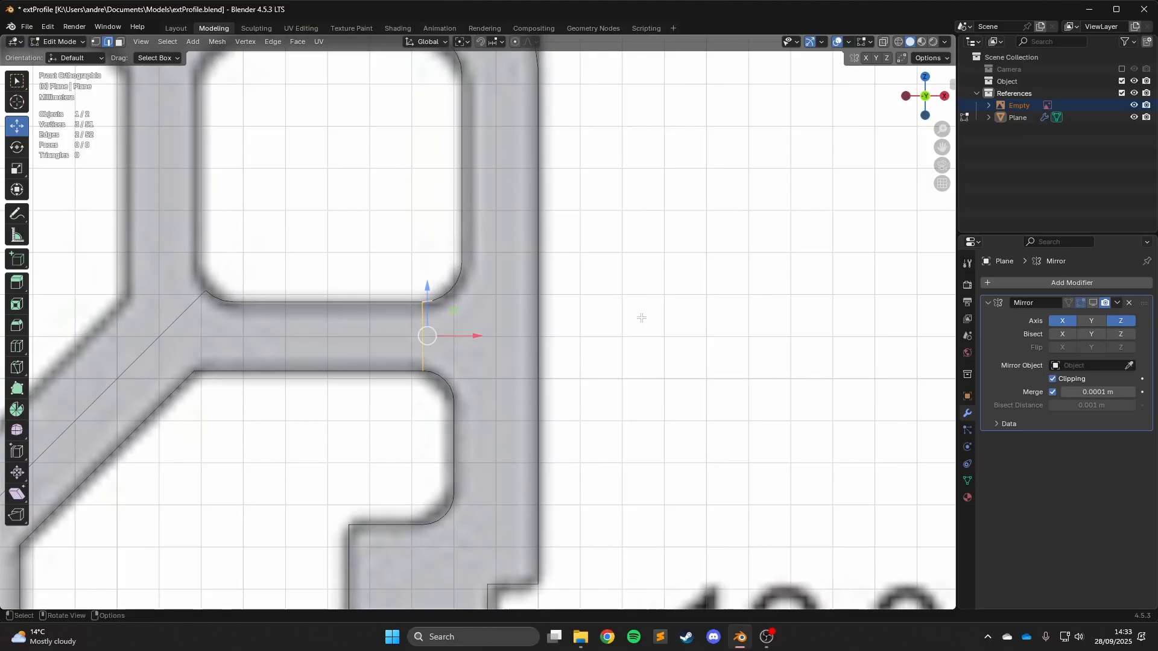
left_click(591, 318)
key("space")
left_click(433, 333)
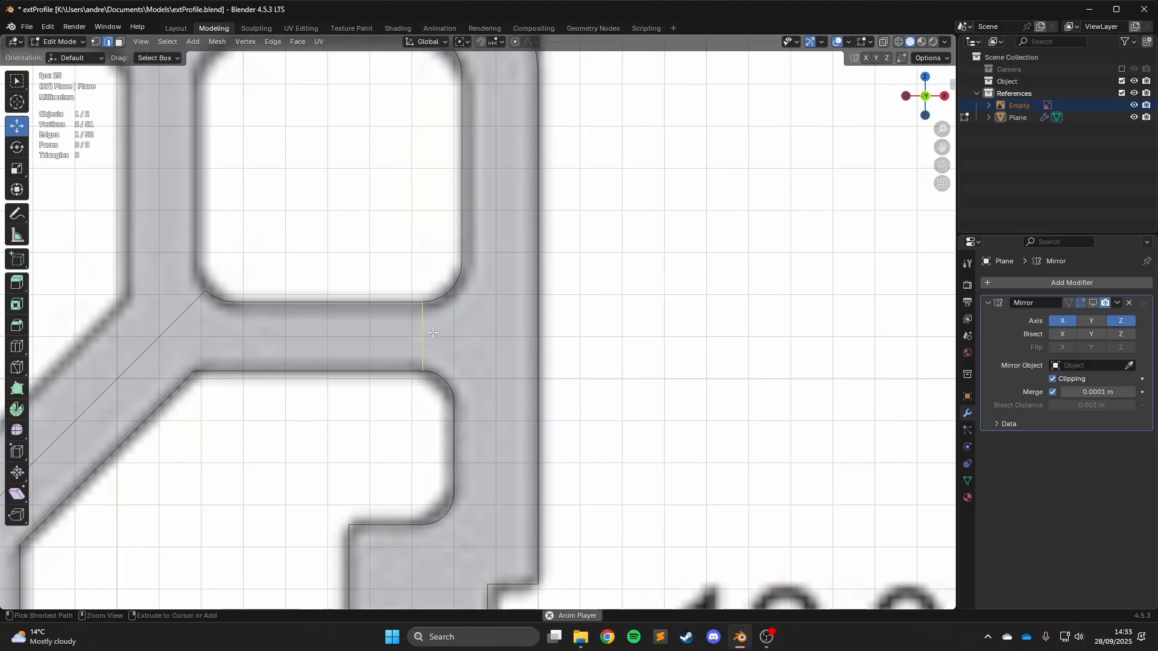
Select all vertices of the profile outline and fill it with a single face.
key("1")
scroll(432, 333, "down", 4)
key("a")
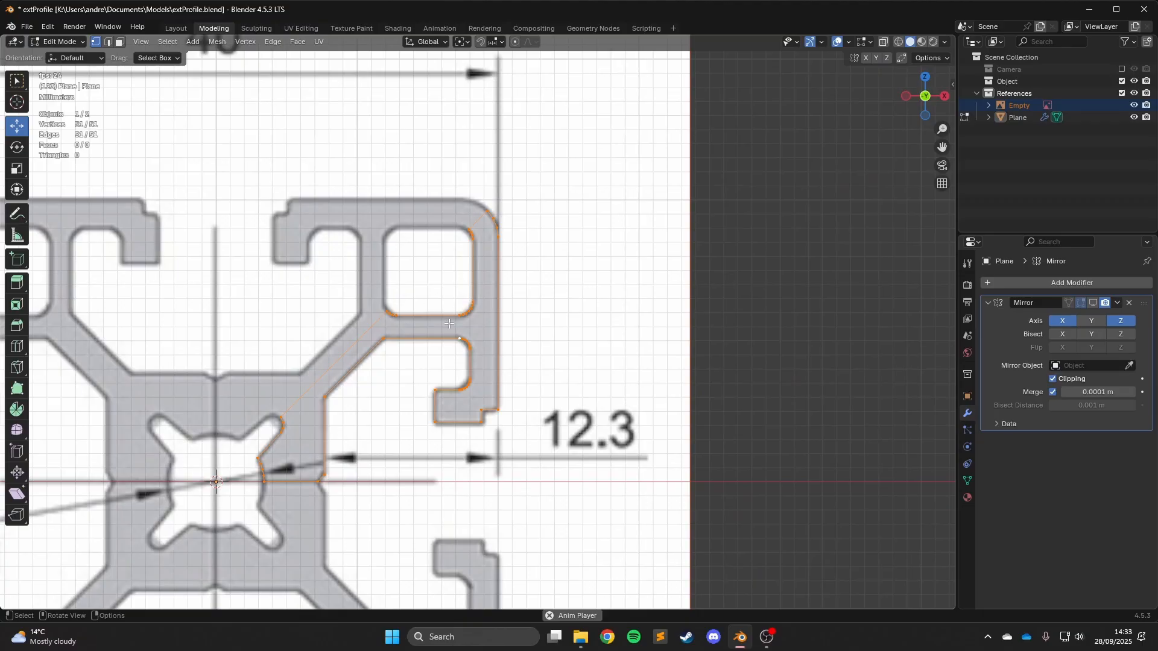
key("f")
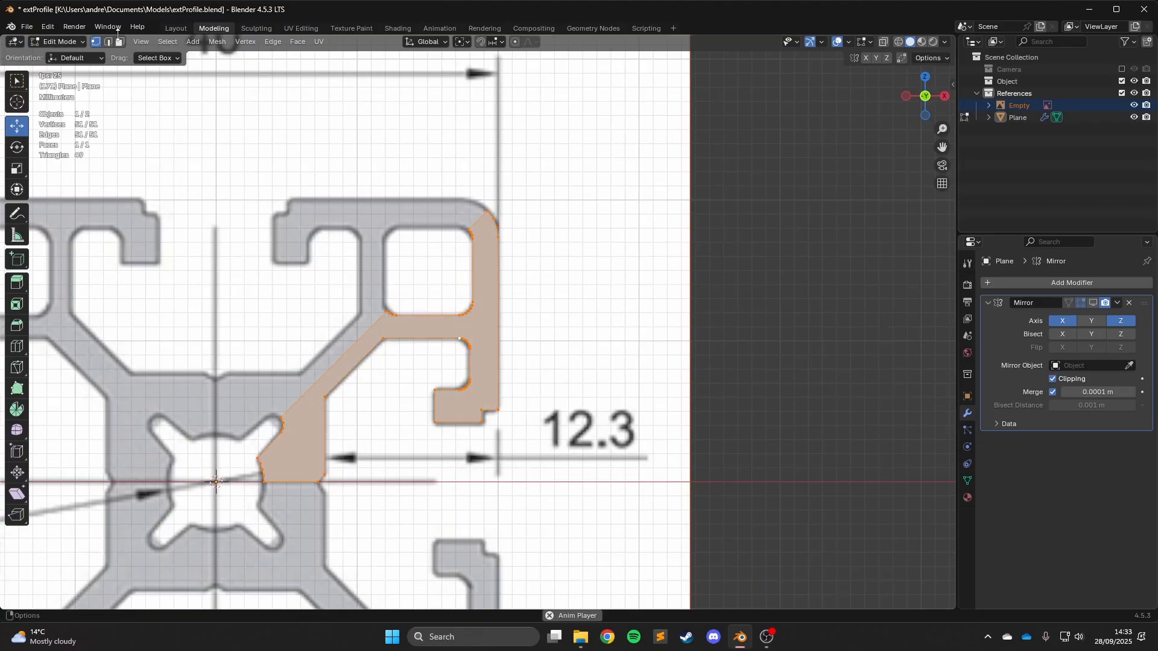
left_click(120, 42)
key("KP_Decimal")
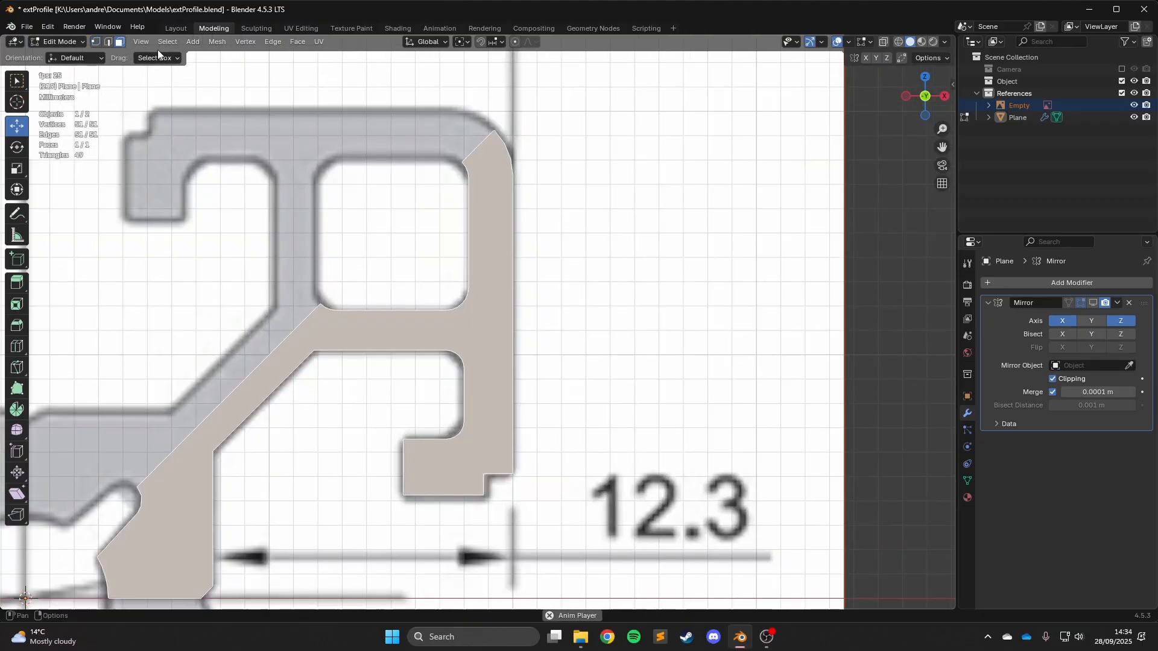
left_click(95, 42)
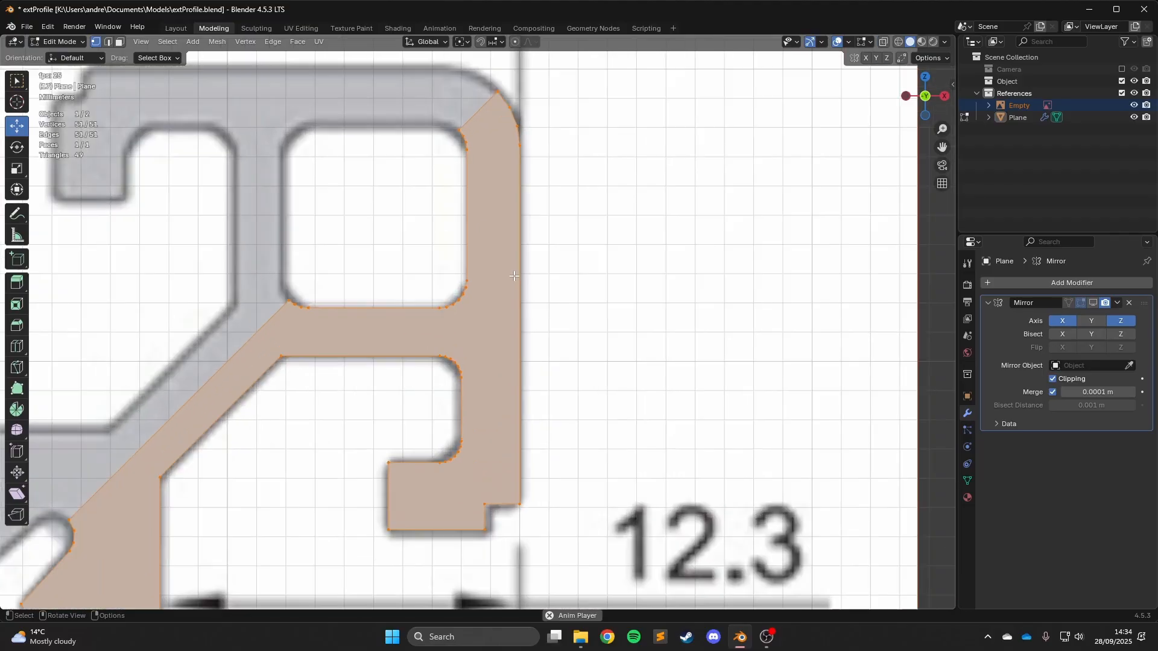
Examine the vertices along the filled face's boundary, from the rounded outer corner to the central bore.
scroll(418, 294, "down", 5)
scroll(422, 284, "up", 6)
scroll(472, 145, "down", 2)
middle_click_drag(518, 142, 517, 258, "shift")
left_click(533, 289)
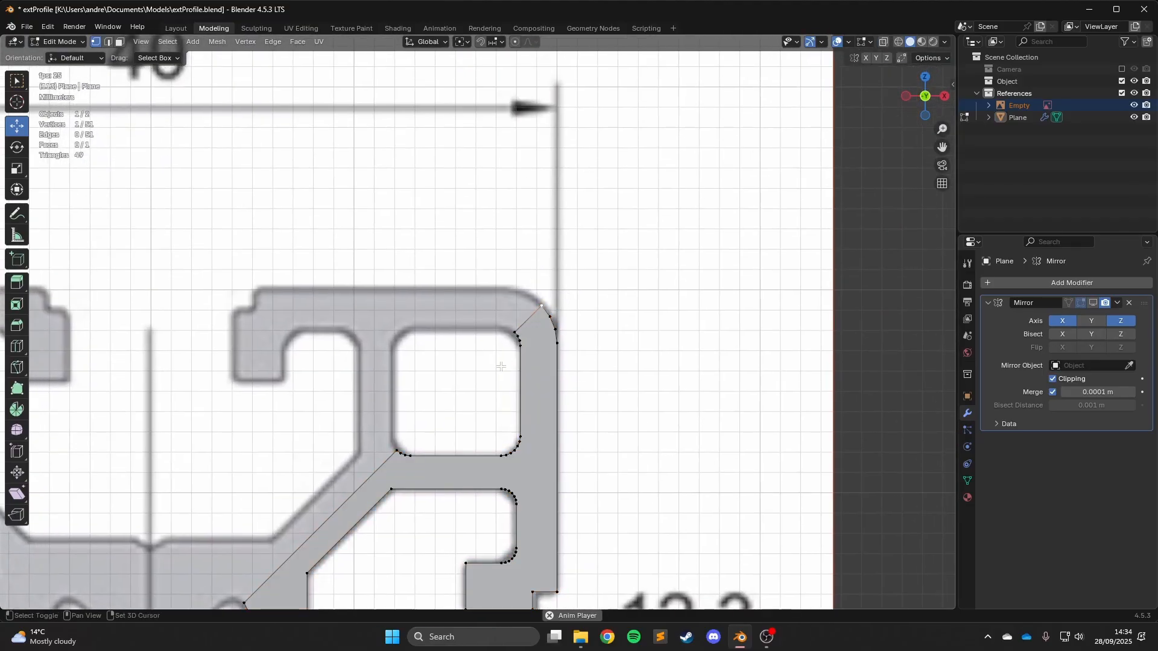
middle_click_drag(278, 476, 449, 222, "shift")
scroll(450, 222, "up", 3)
scroll(449, 222, "down", 1)
scroll(447, 233, "up", 2)
left_click(364, 381)
left_click(360, 391)
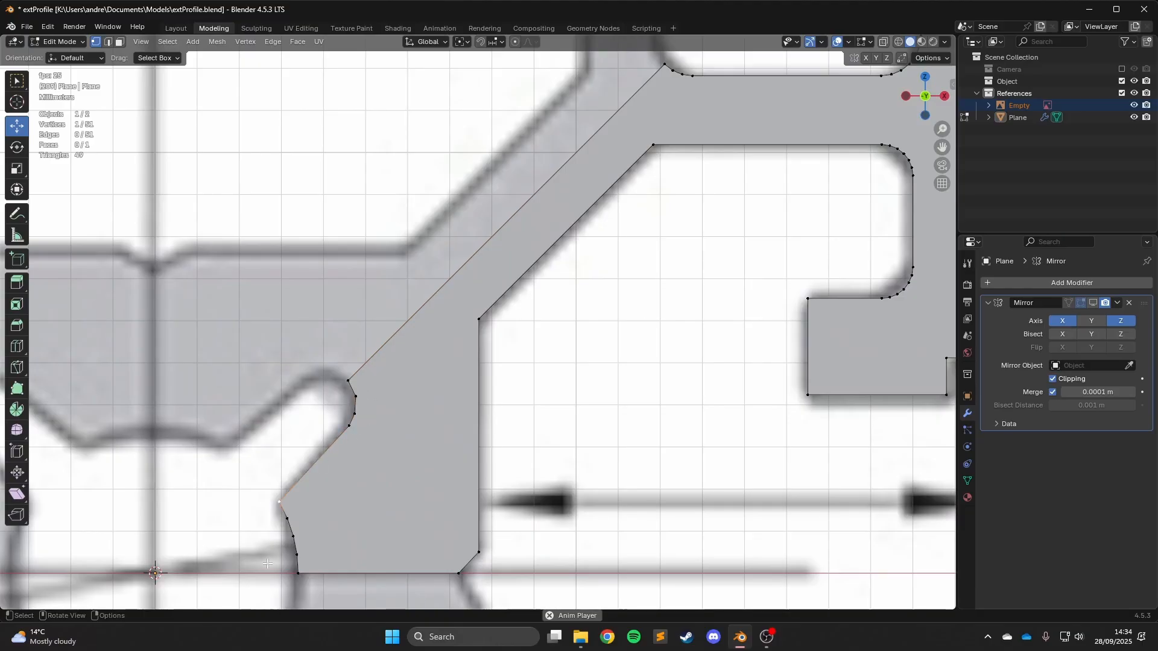
left_click(292, 532)
middle_click_drag(293, 537, 549, 227, "shift")
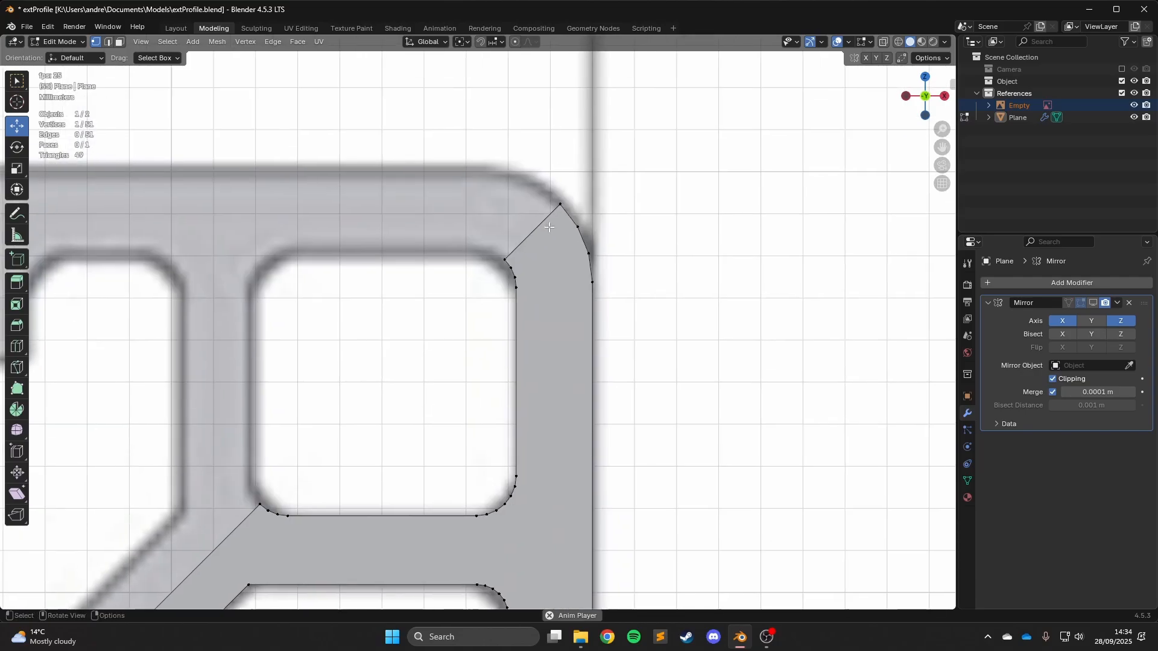
left_click(546, 188)
middle_click_drag(655, 372, 698, 145, "shift")
scroll(672, 300, "down", 4)
middle_click_drag(624, 314, 778, 266, "shift")
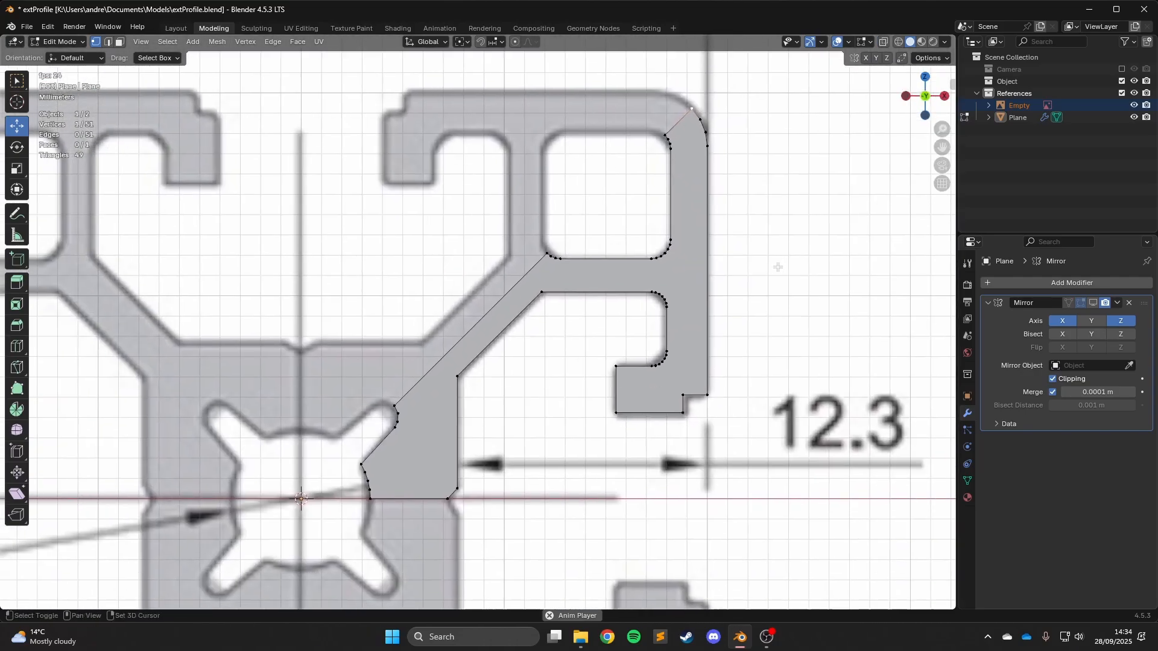
Try moving an inner-corner vertex of the filled face out of its plane and inspect the face from several angles.
scroll(717, 240, "up", 1)
middle_click_drag(717, 239, 660, 302)
key("g")
right_click(712, 323)
scroll(693, 324, "down", 2)
key("g")
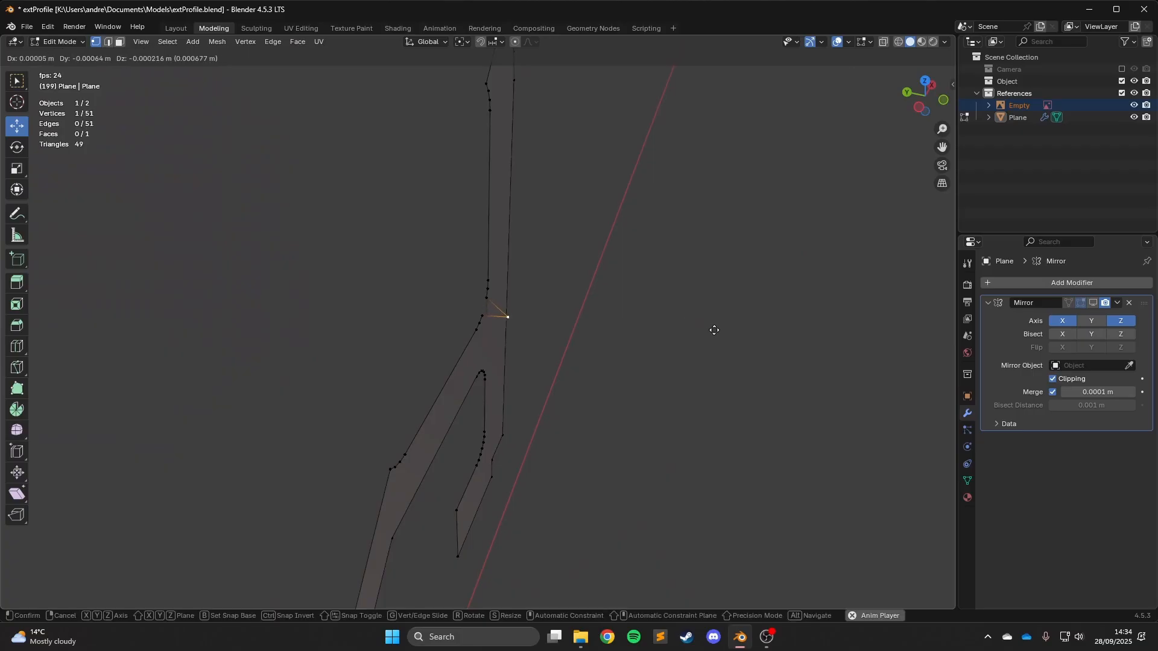
left_click(720, 333)
middle_click_drag(712, 329, 762, 289)
middle_click_drag(424, 289, 483, 277)
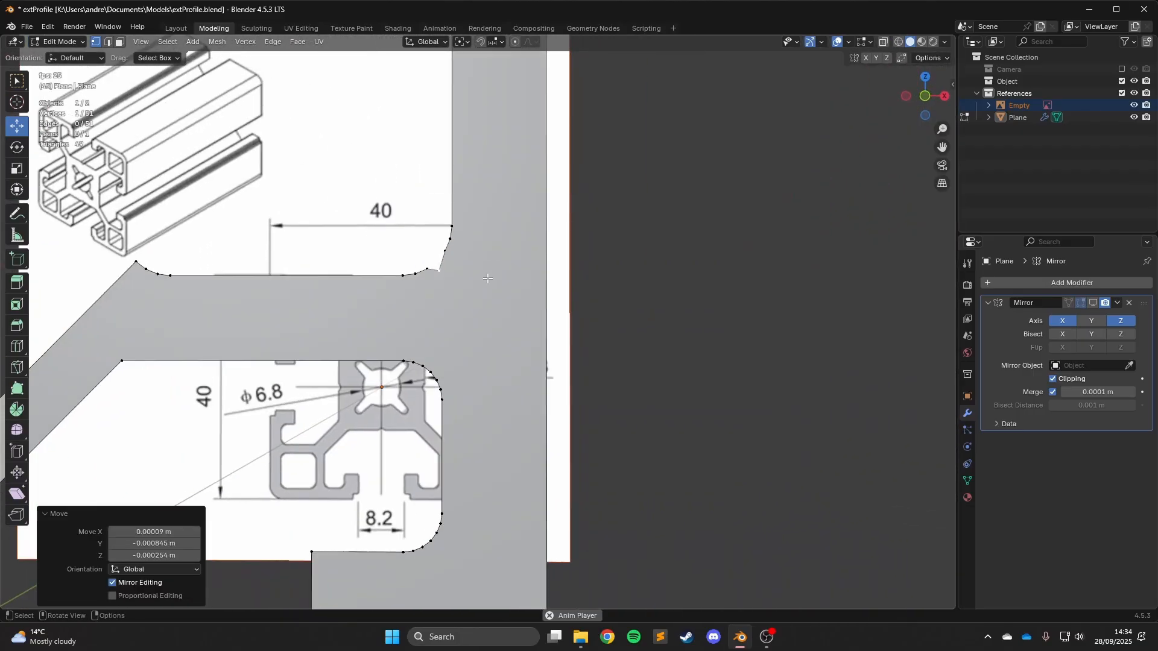
key("Tab")
right_click(472, 292)
left_click(472, 318)
scroll(543, 287, "down", 2)
key("Tab")
scroll(579, 278, "up", 4)
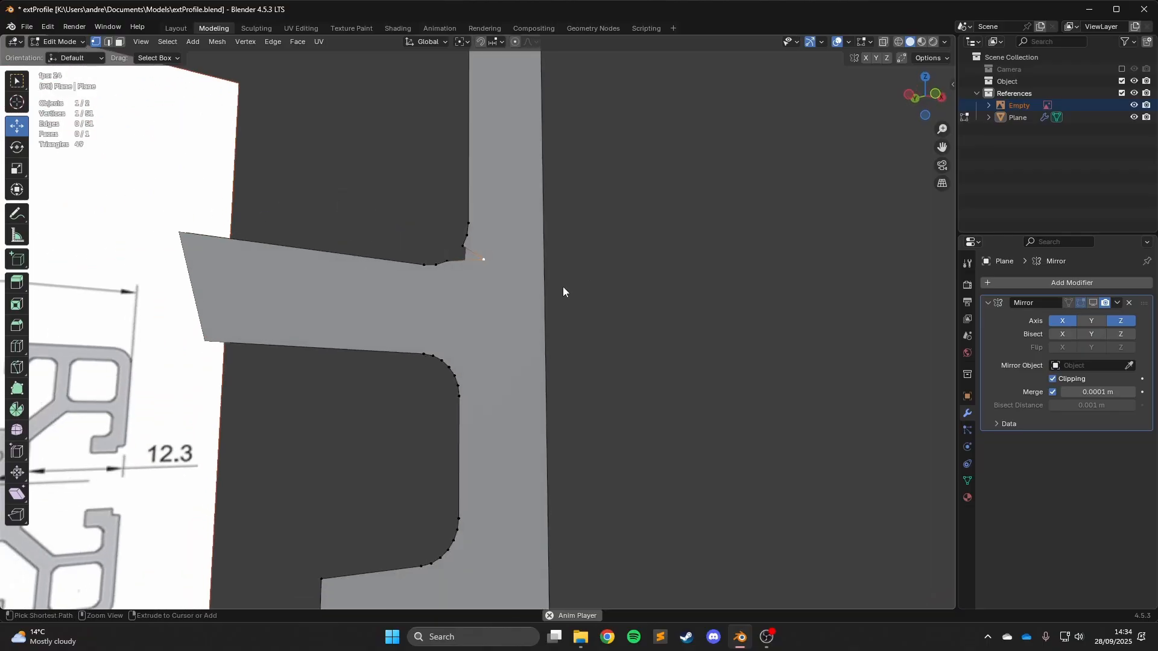
middle_click_drag(564, 283, 553, 263)
key("KP_1")
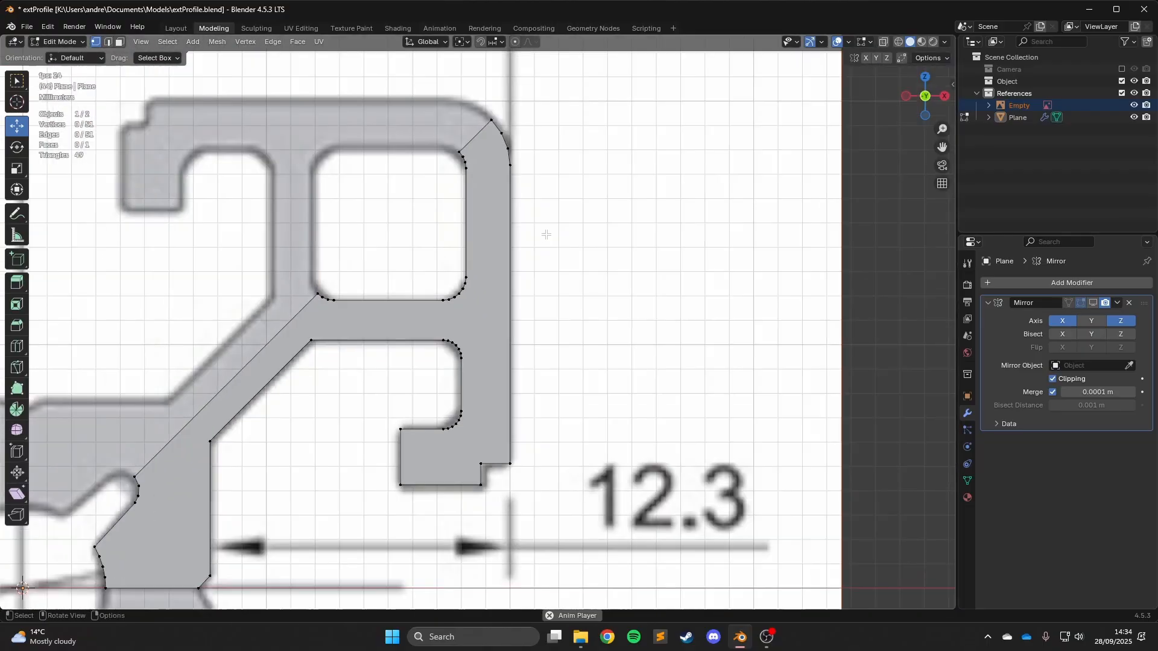
scroll(507, 265, "up", 4)
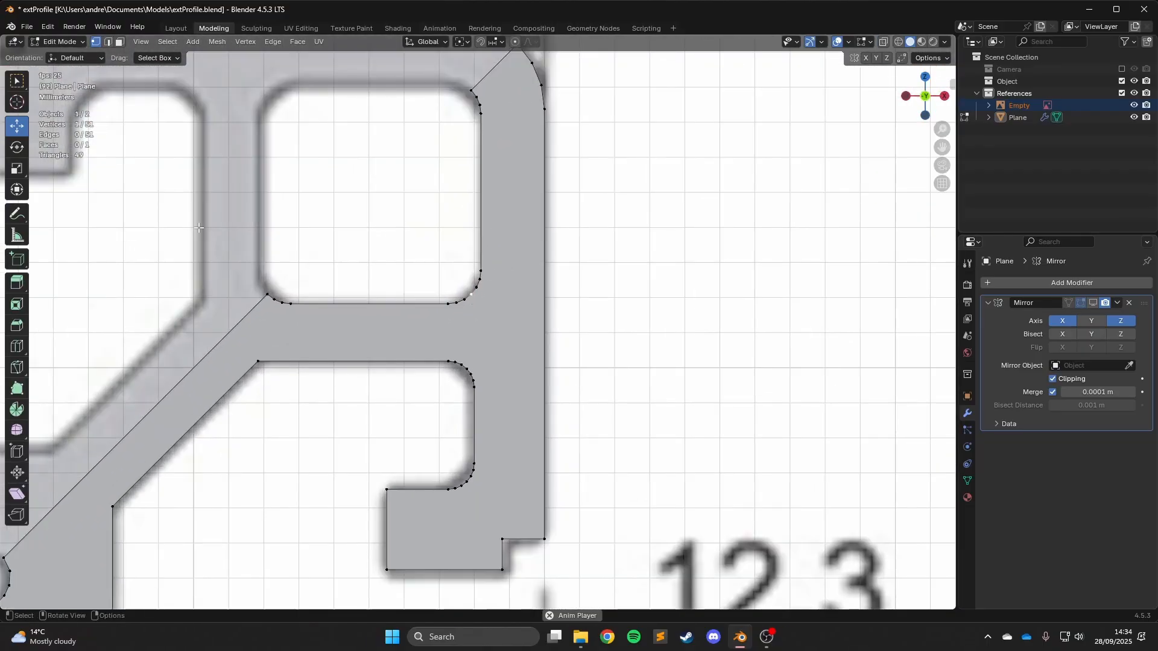
scroll(199, 228, "down", 4)
left_click(17, 346)
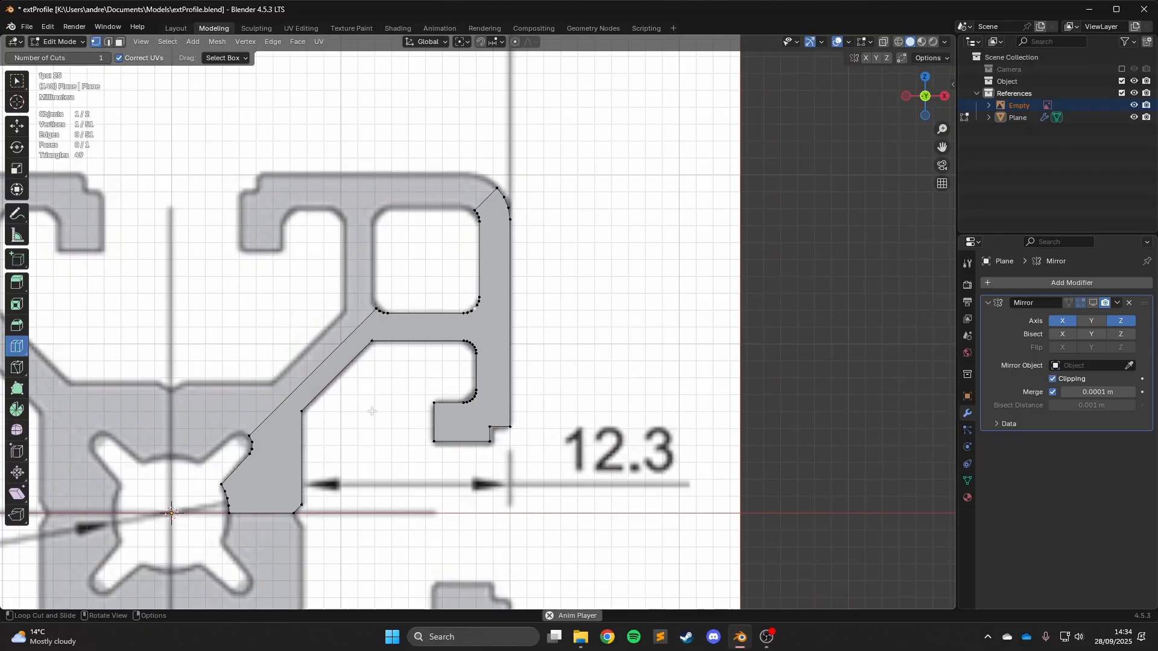
left_click(17, 126)
scroll(434, 248, "up", 3)
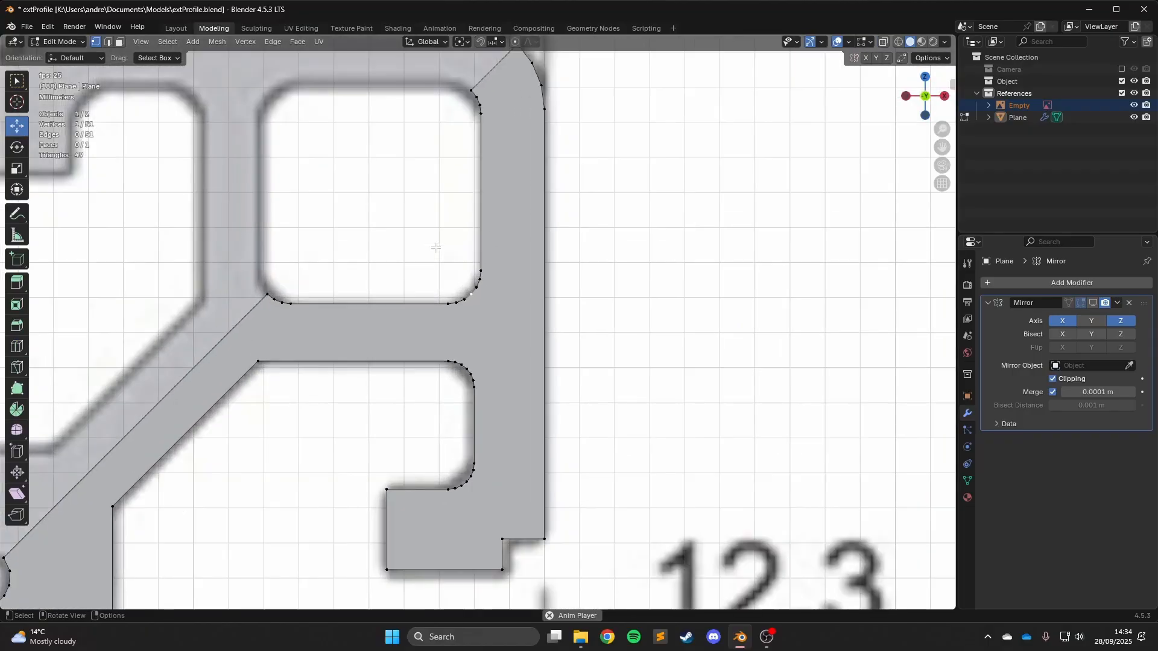
middle_click_drag(517, 292, 533, 281)
left_click(602, 273)
middle_click_drag(648, 260, 582, 237)
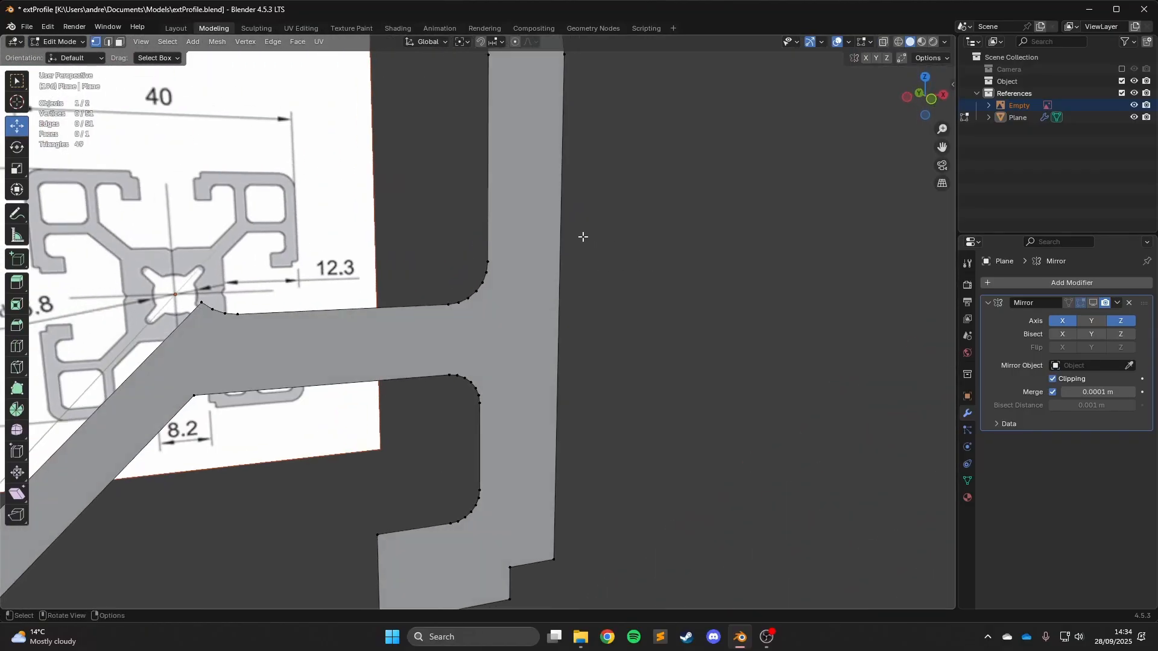
key("KP_1")
scroll(481, 310, "up", 4)
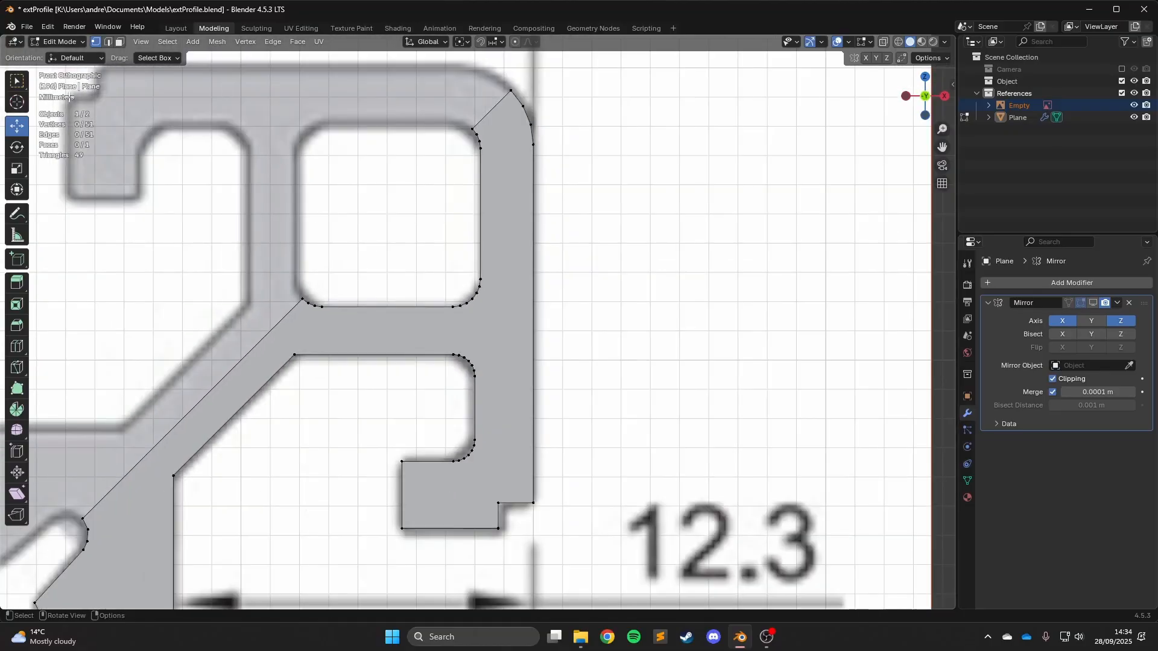
Try to inset the filled profile face by a thickness of 0.000336 m.
left_click(120, 42)
left_click(289, 325)
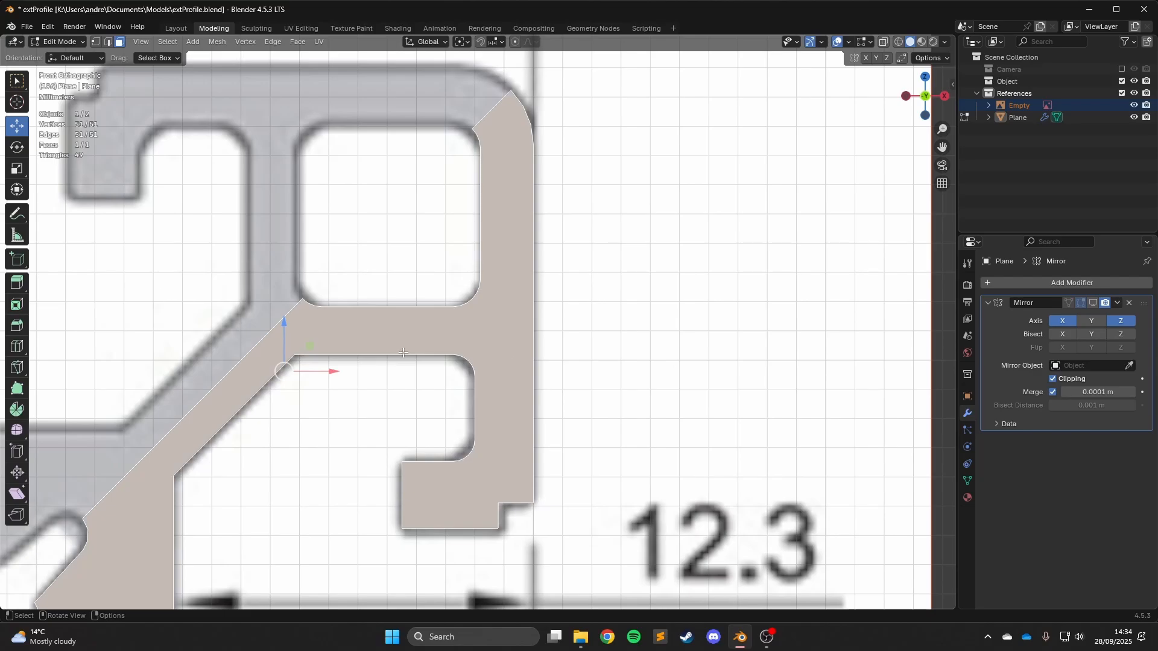
key("i")
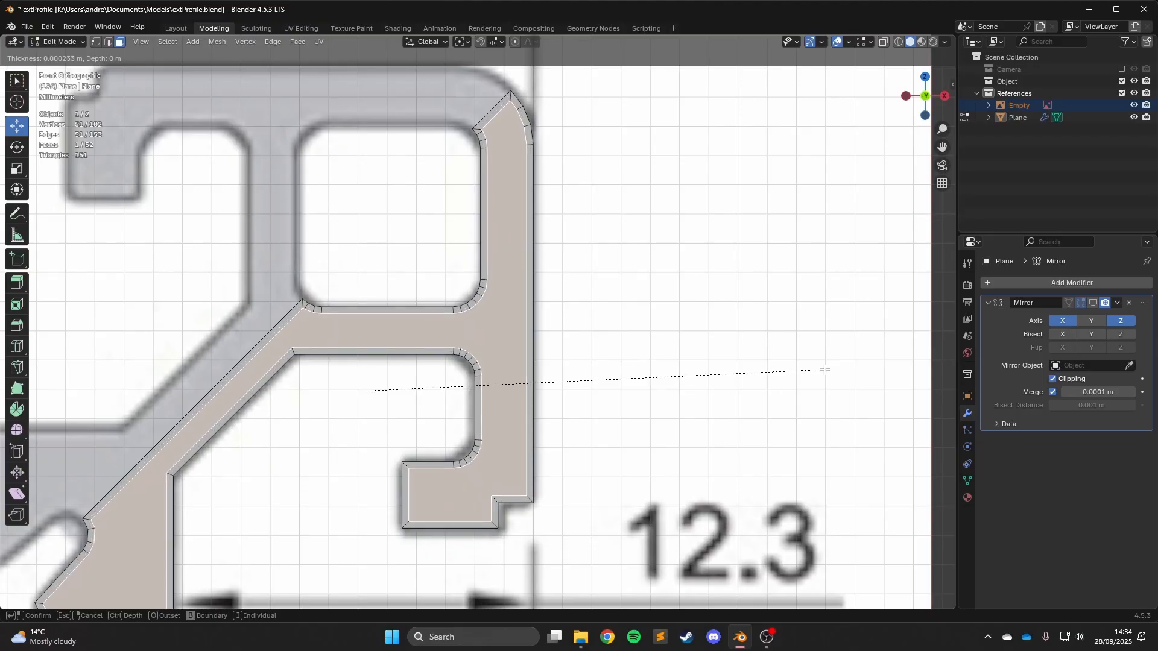
left_click(283, 283)
scroll(284, 282, "up", 2)
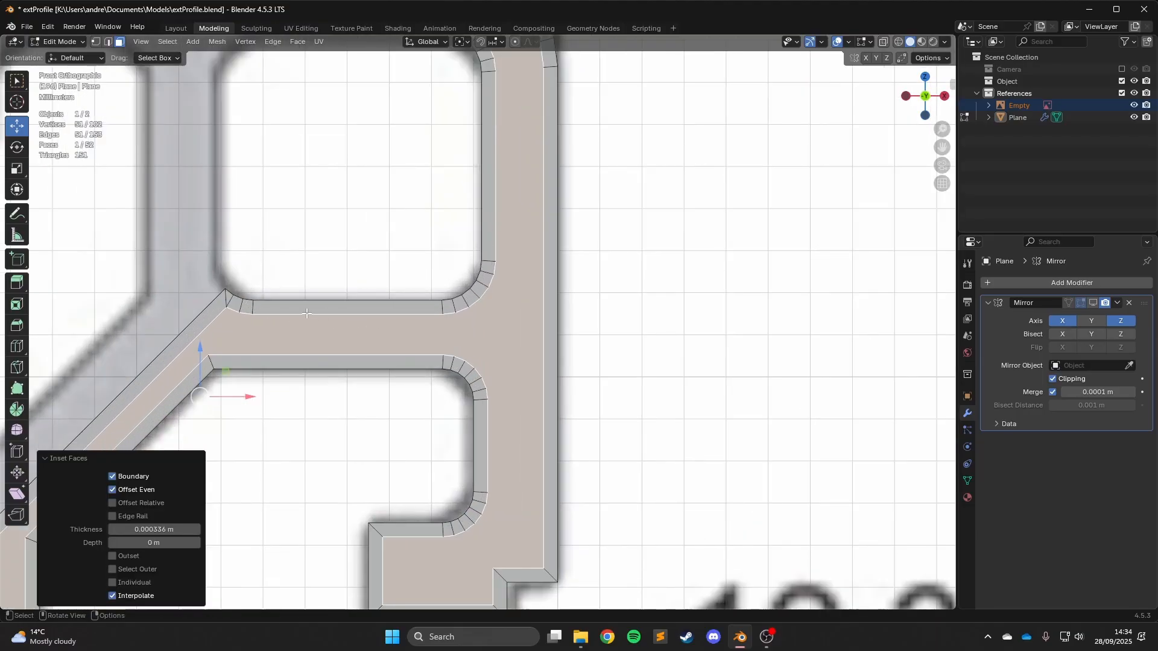
left_click(384, 293, "alt")
Undo the inset of the profile face and clear the selection.
key("ctrl+z")
key("ctrl+z")
scroll(664, 241, "down", 5)
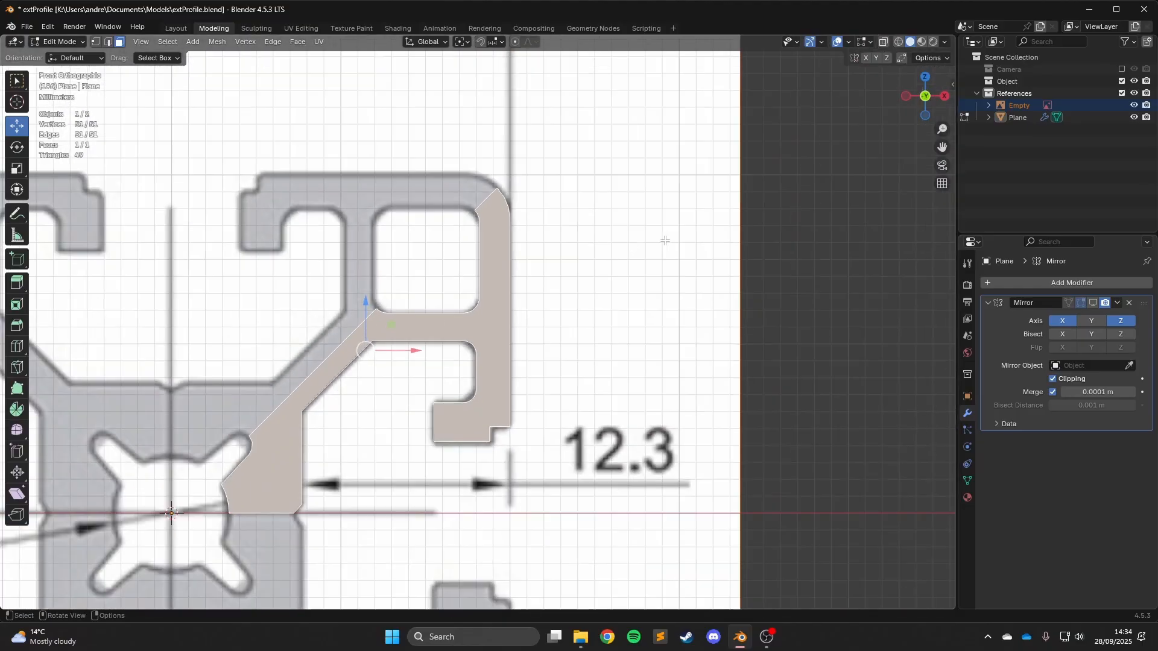
left_click(664, 241)
Extrude the outer-corner edge and the diagonal edge of the profile face outward across the diagonal by about 2.9 mm.
scroll(228, 261, "up", 5)
middle_click_drag(341, 304, 385, 402, "shift")
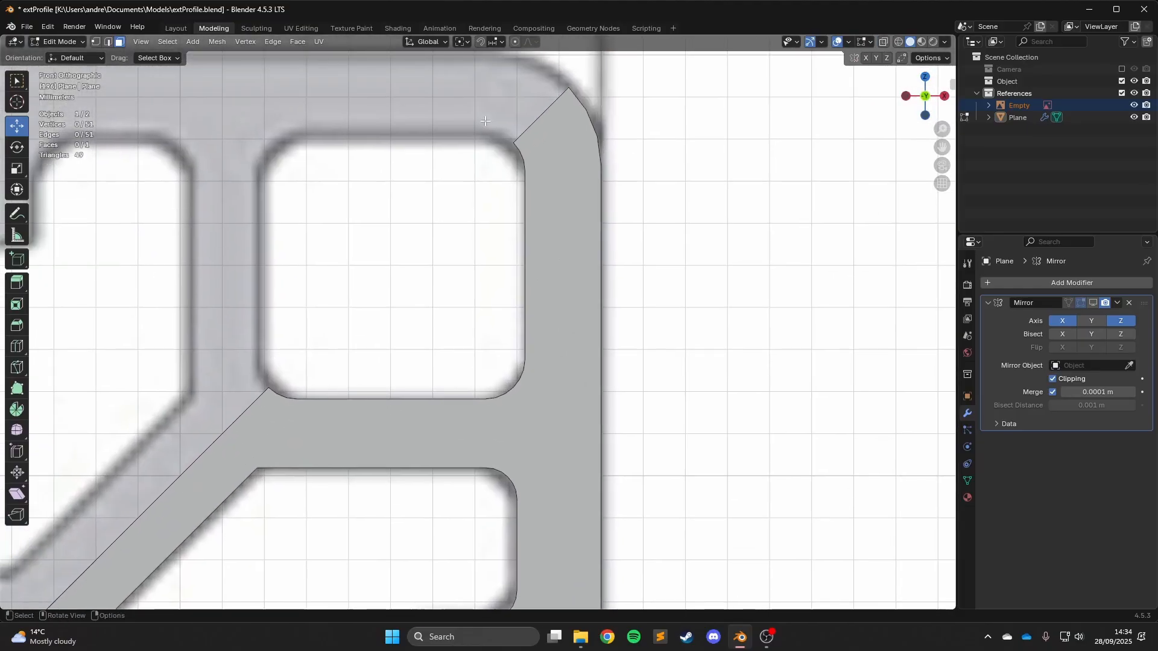
scroll(485, 120, "down", 3)
scroll(132, 256, "up", 1)
left_click(598, 402)
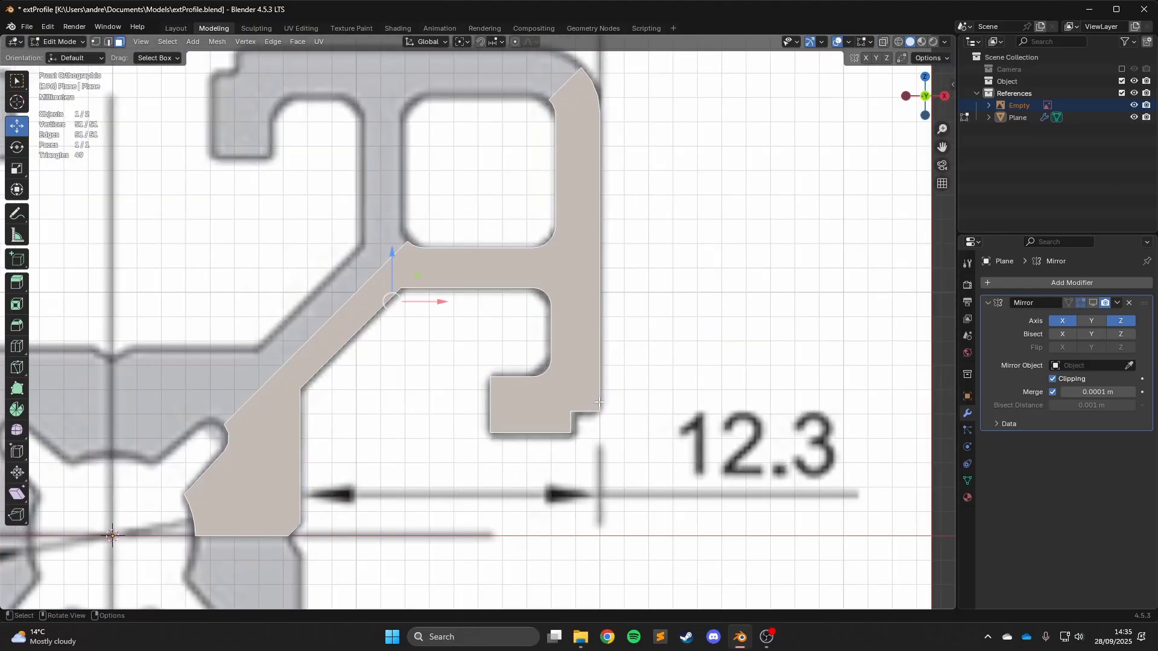
scroll(543, 362, "up", 3)
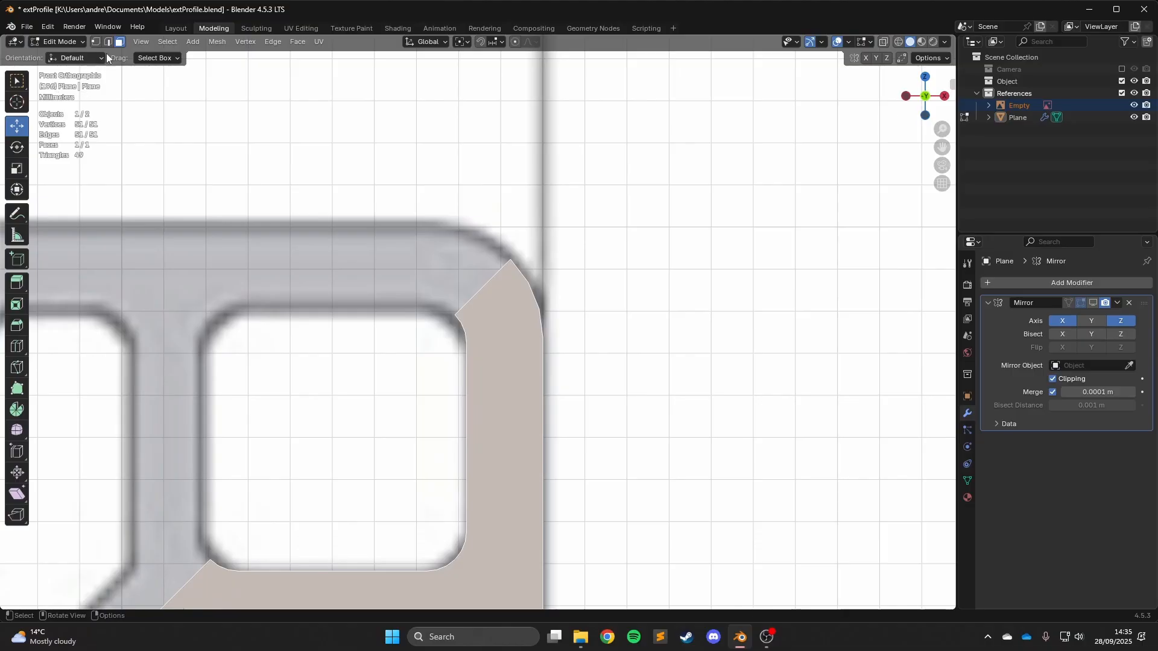
left_click(108, 42)
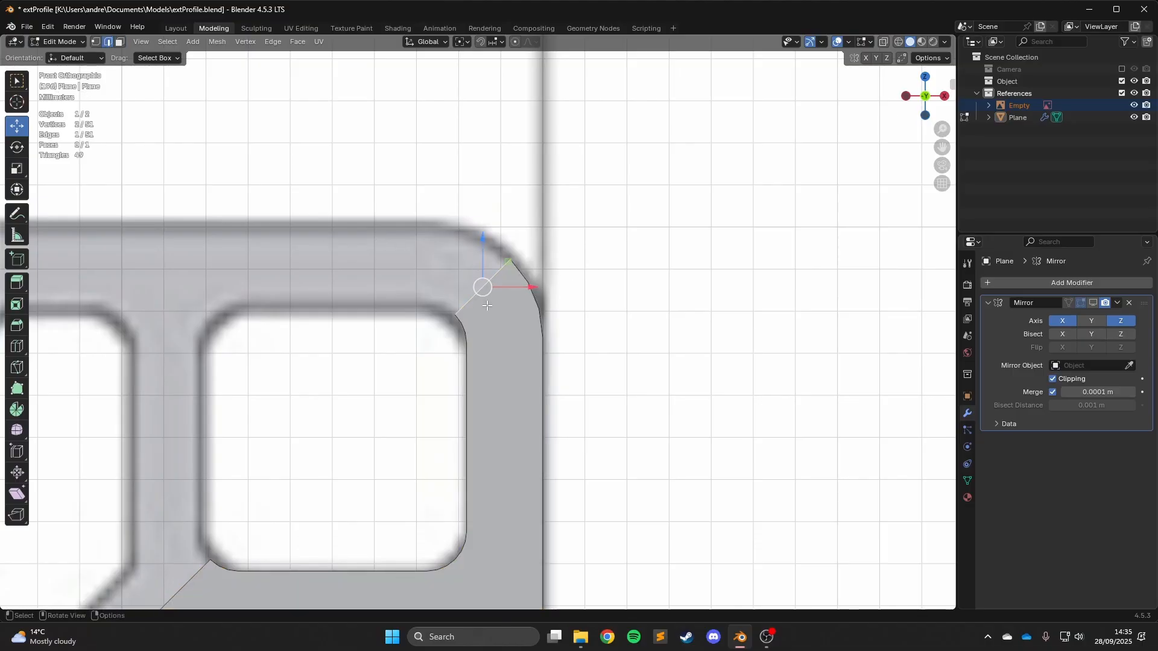
scroll(488, 306, "down", 5)
scroll(645, 386, "up", 3)
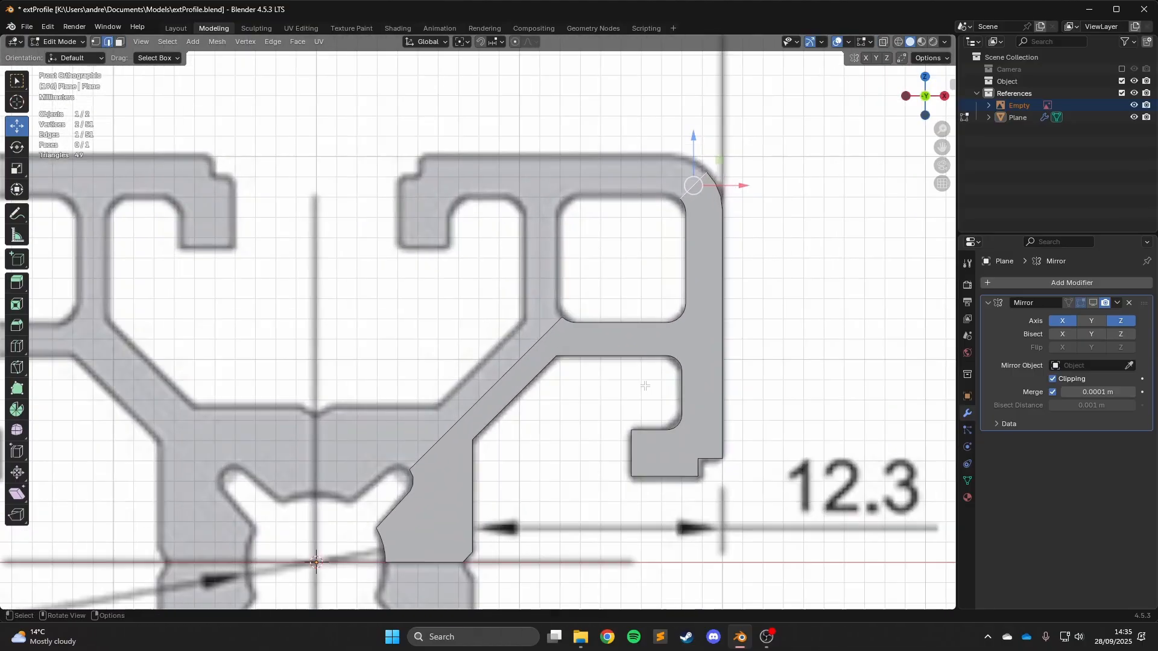
middle_click_drag(645, 386, 573, 334, "shift")
left_click(422, 346, "shift")
scroll(643, 405, "up", 2)
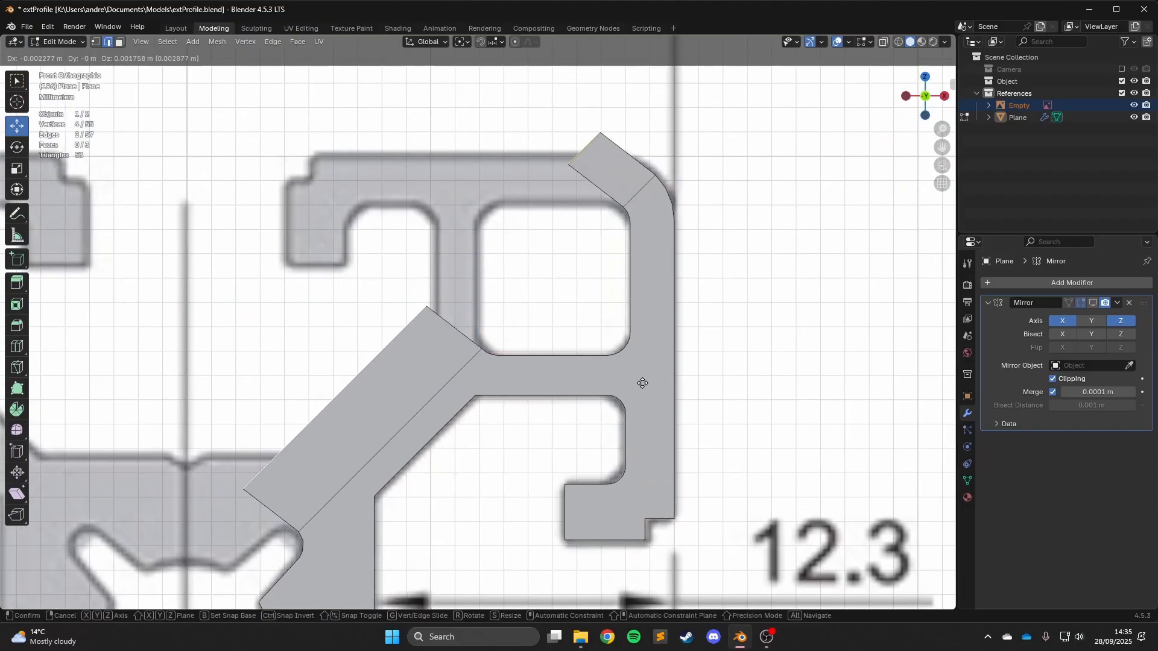
left_click(642, 383)
Extrude the profile's bottom edge on the horizontal axis downward by about 2 mm, and move the new edge further down and outward.
middle_click_drag(564, 521, 569, 353, "shift")
left_click(355, 463)
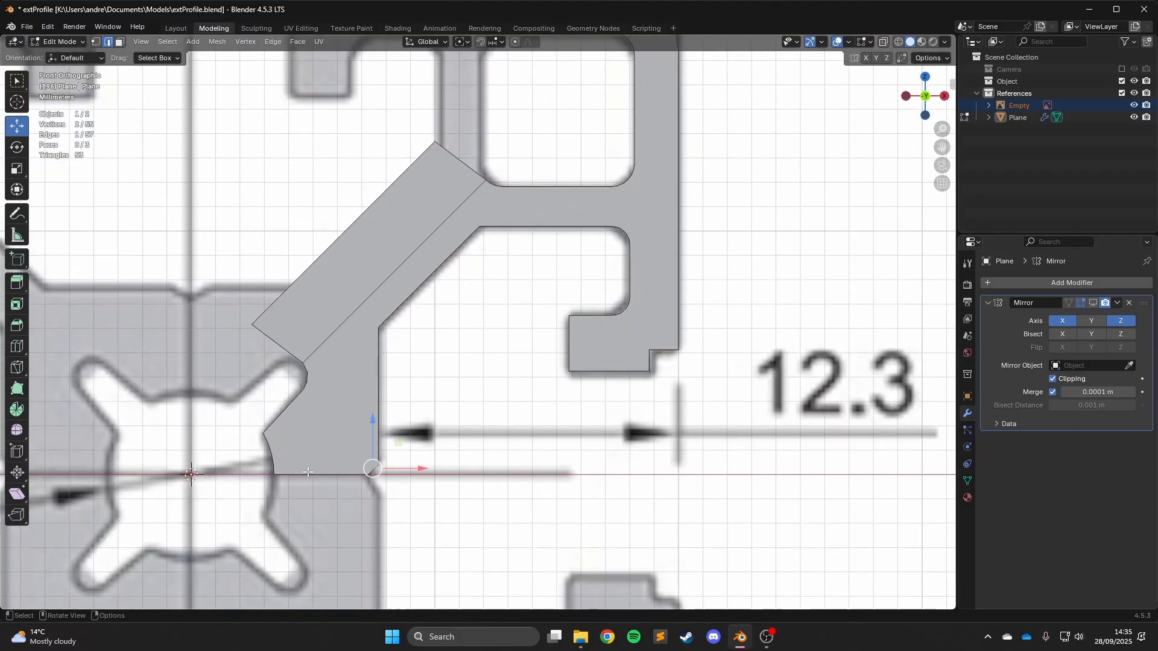
middle_click_drag(449, 451, 516, 343, "shift")
key("e")
left_click(509, 407)
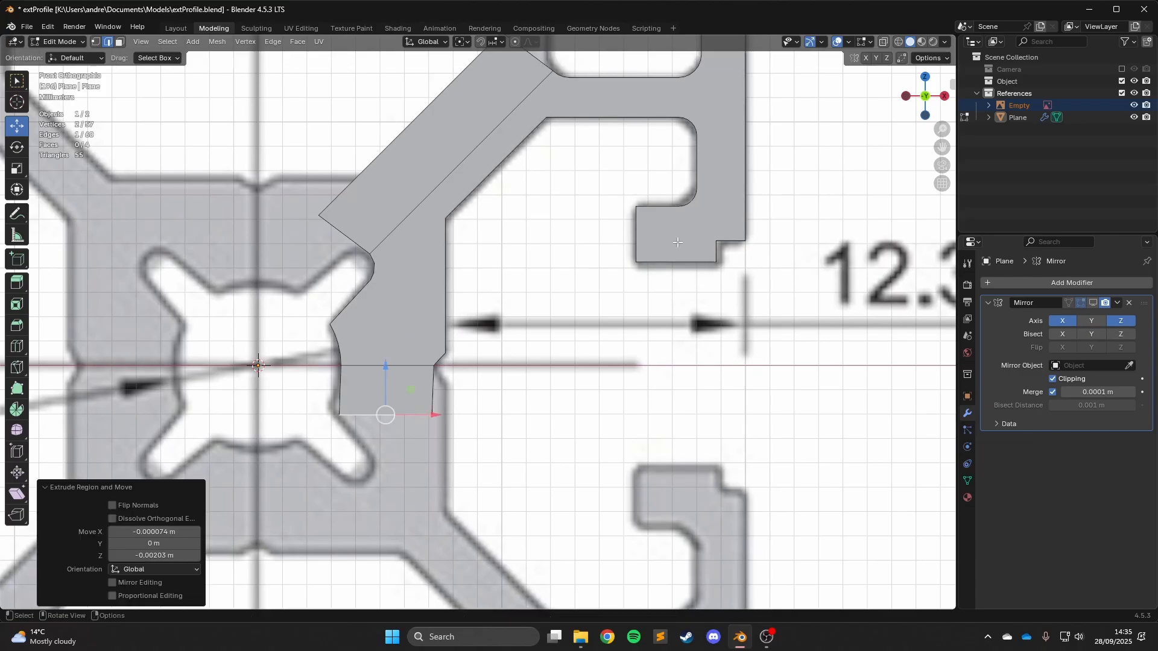
middle_click_drag(386, 259, 363, 356, "shift")
scroll(220, 337, "up", 1)
key("g")
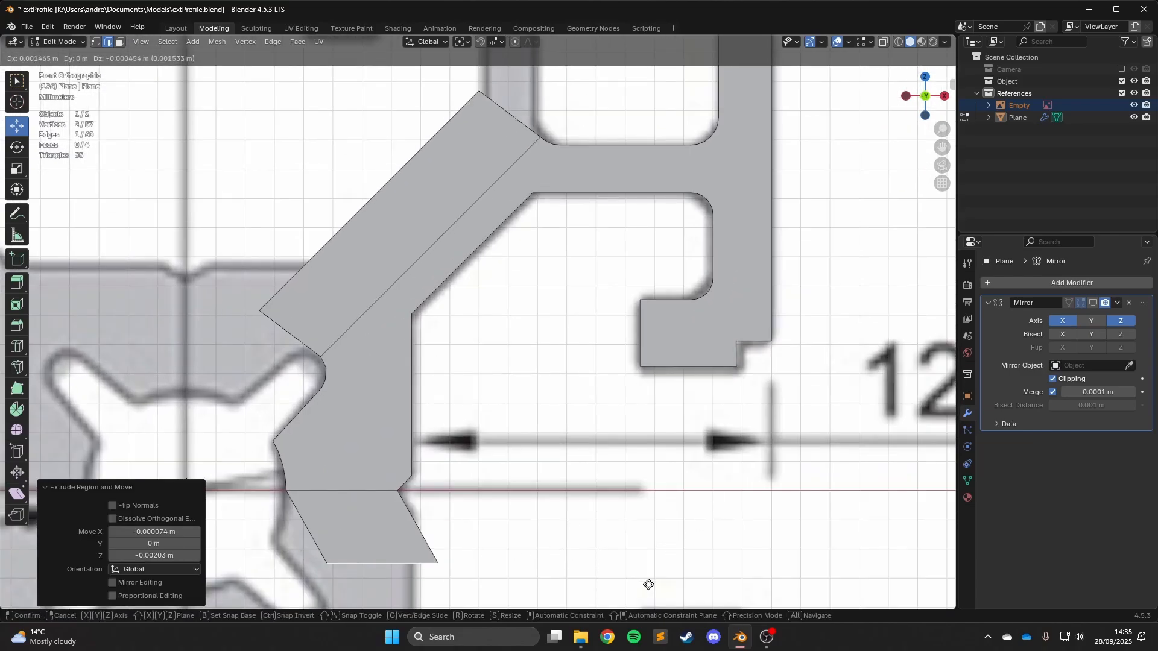
left_click(666, 591)
Inset all faces by a thickness of about 0.000466 m with Edge Rail turned on.
left_click(120, 42)
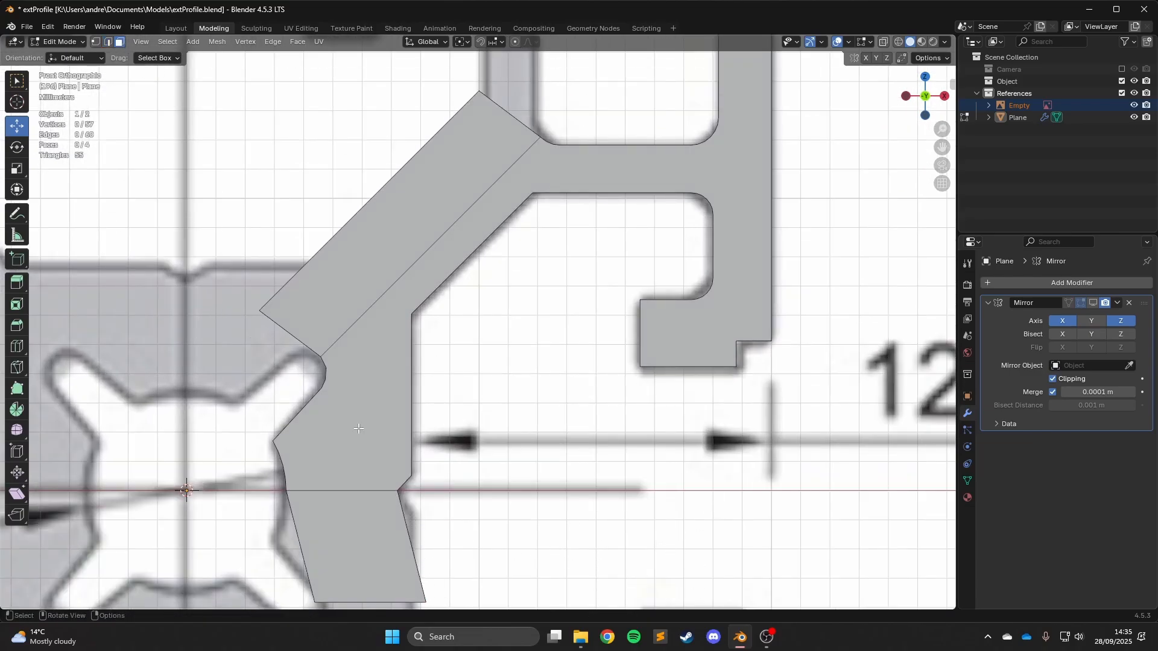
key("a")
scroll(148, 467, "down", 1)
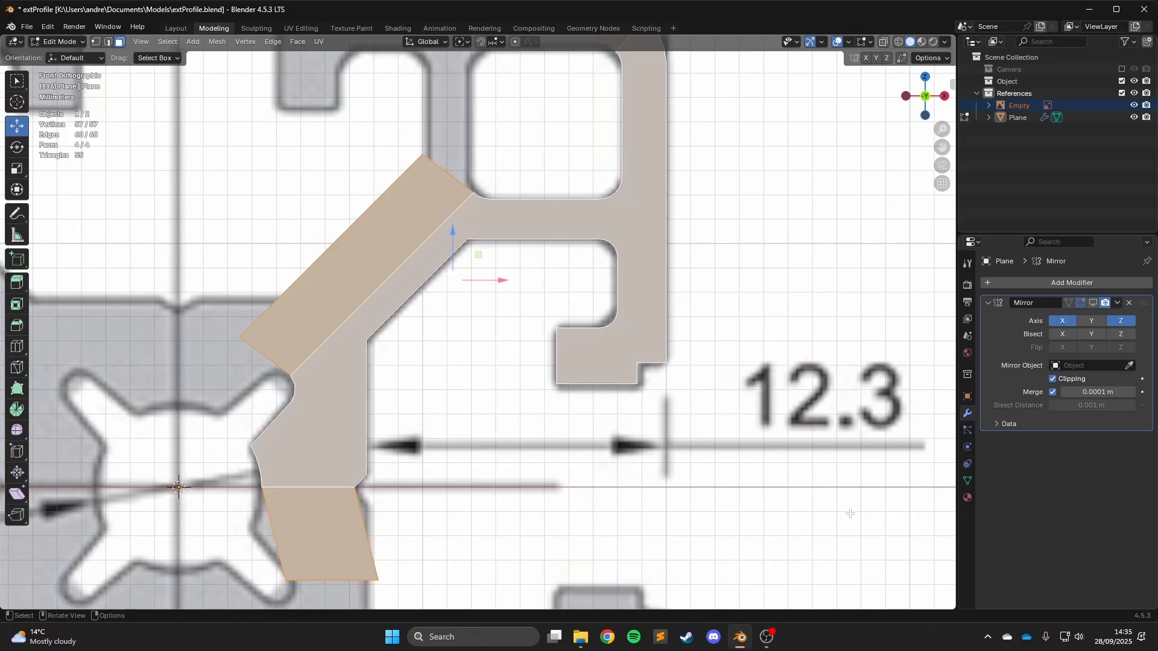
key("i")
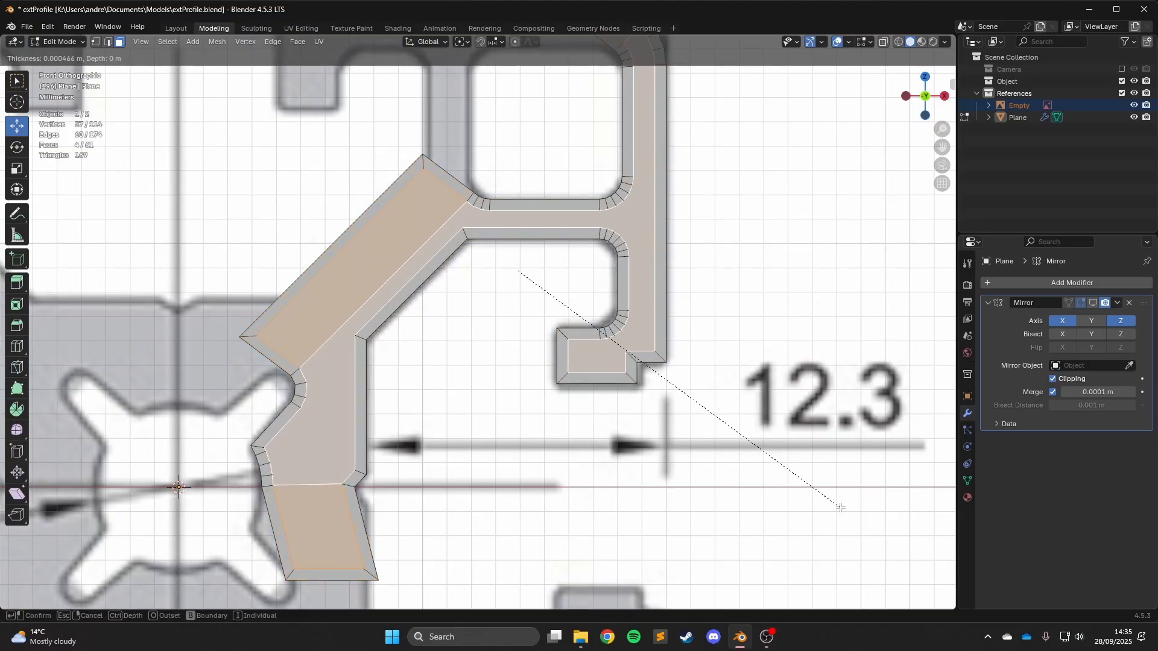
left_click(841, 508)
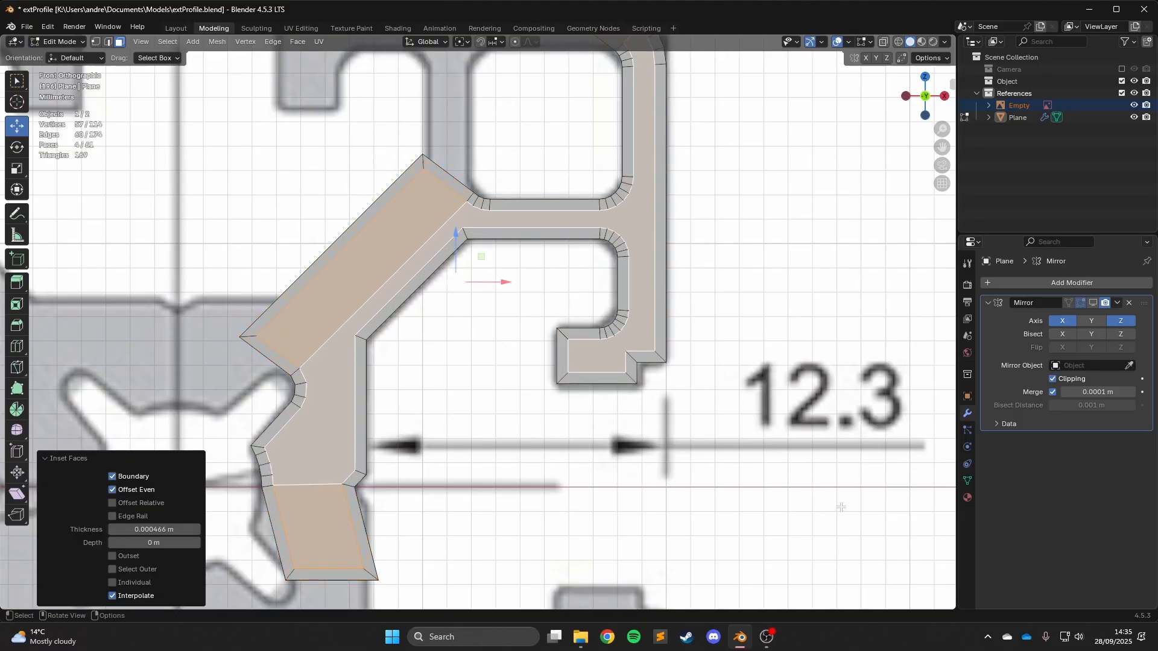
left_click(112, 517)
Delete the helper faces beyond the diagonal, below the horizontal axis and past the rounded outer corner, including their inset borders.
scroll(358, 446, "up", 8)
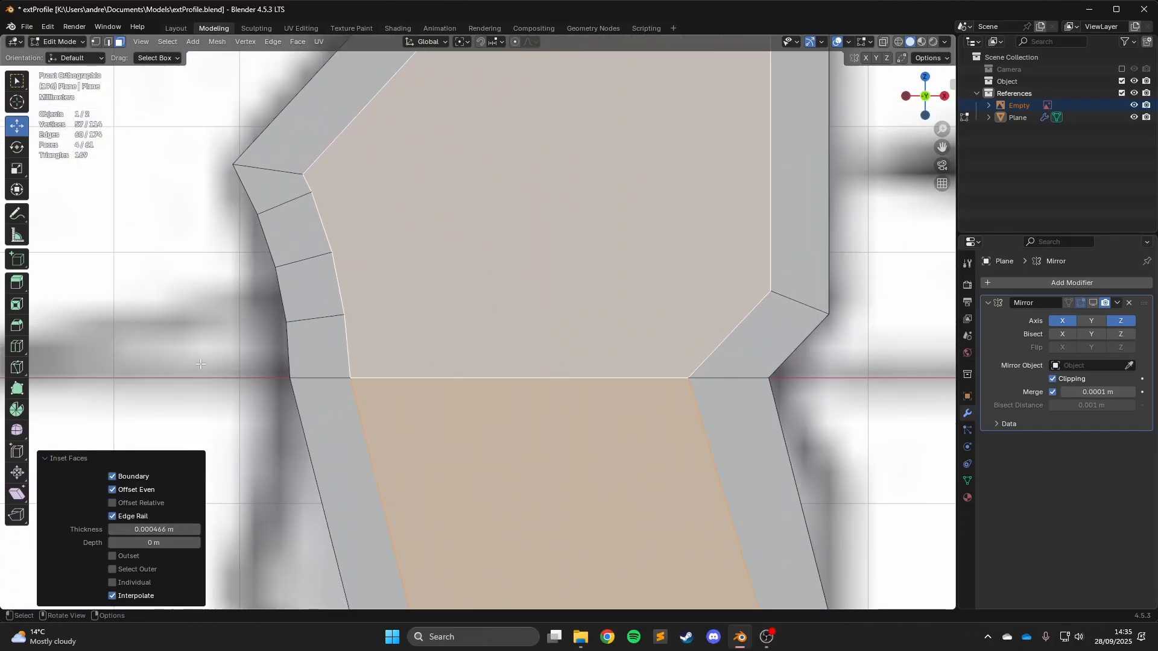
scroll(201, 365, "down", 6)
scroll(674, 354, "up", 6)
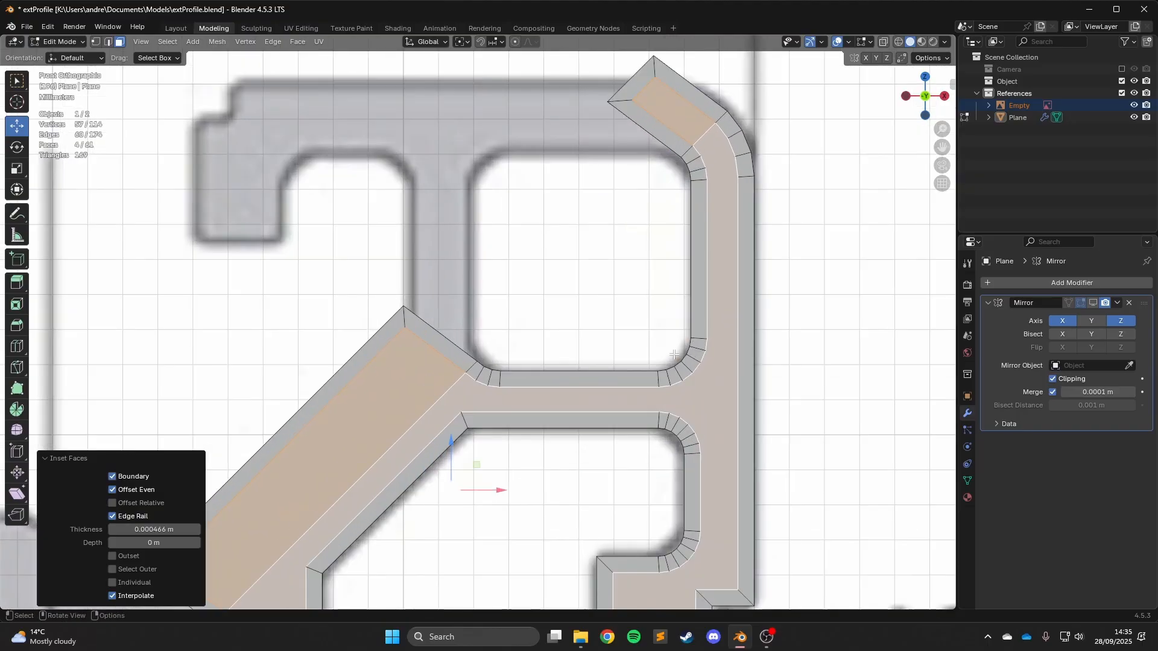
scroll(673, 355, "down", 5)
scroll(673, 355, "up", 6)
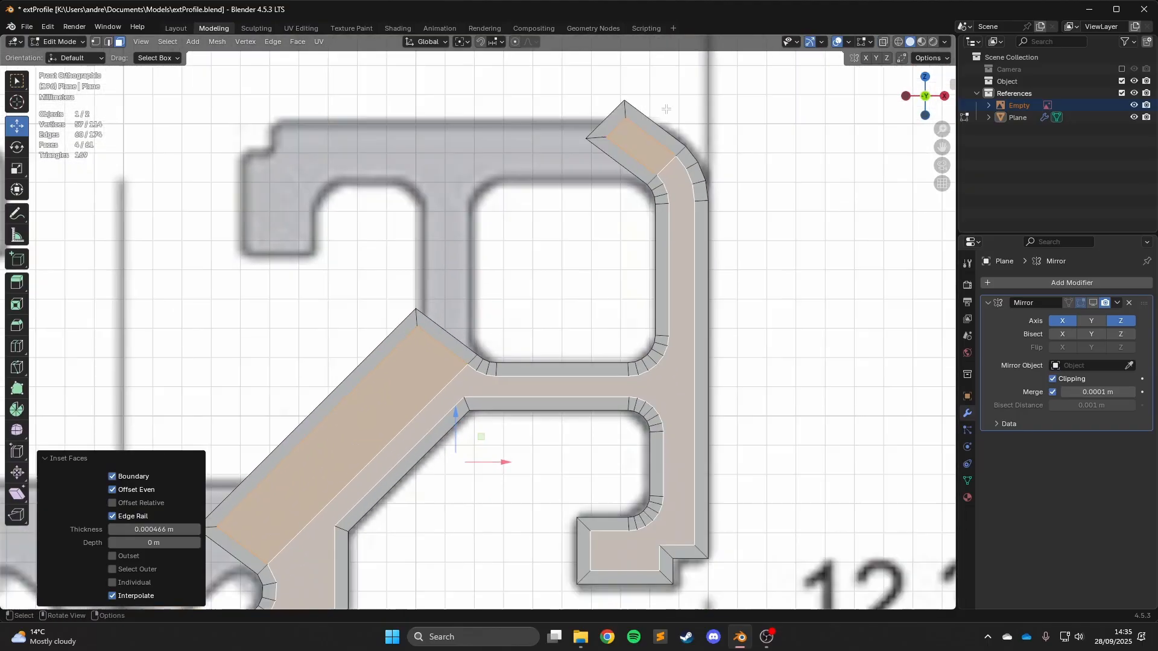
middle_click_drag(399, 391, 524, 288, "shift")
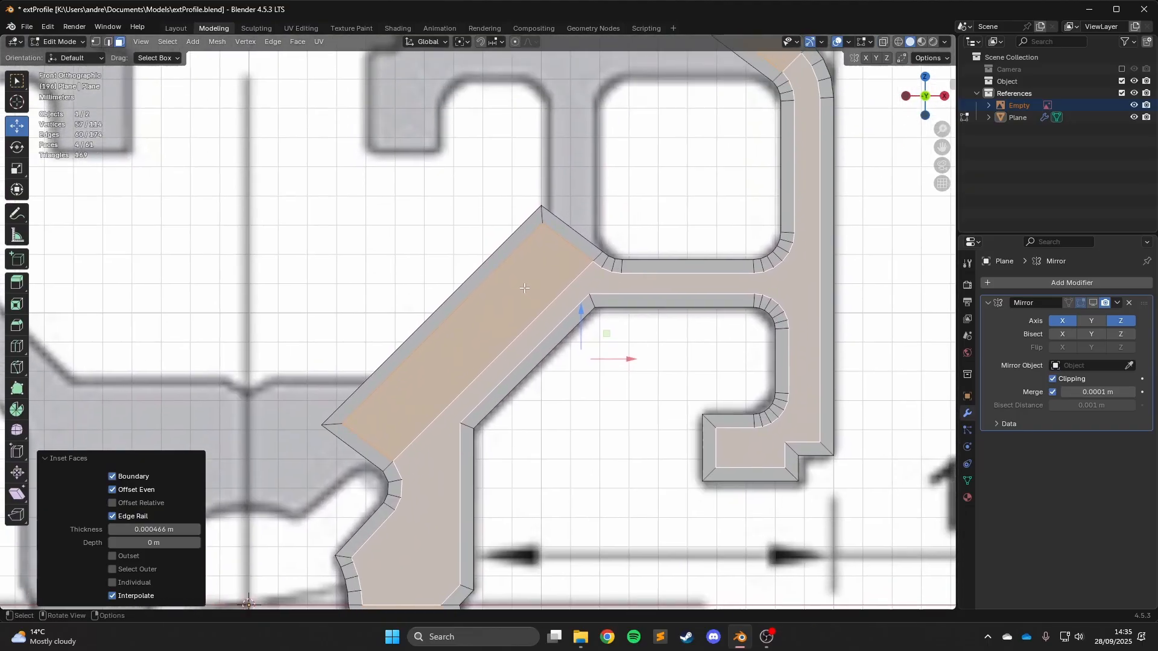
left_click(429, 250)
left_click(564, 241)
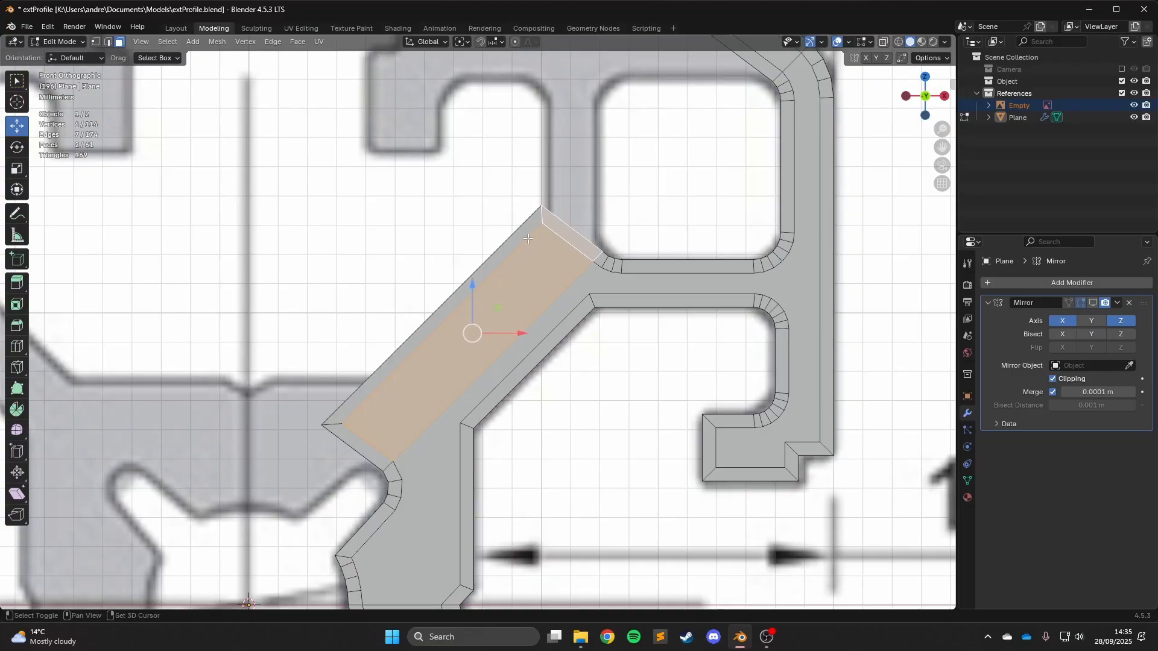
left_click(481, 279, "shift")
left_click(386, 437, "shift")
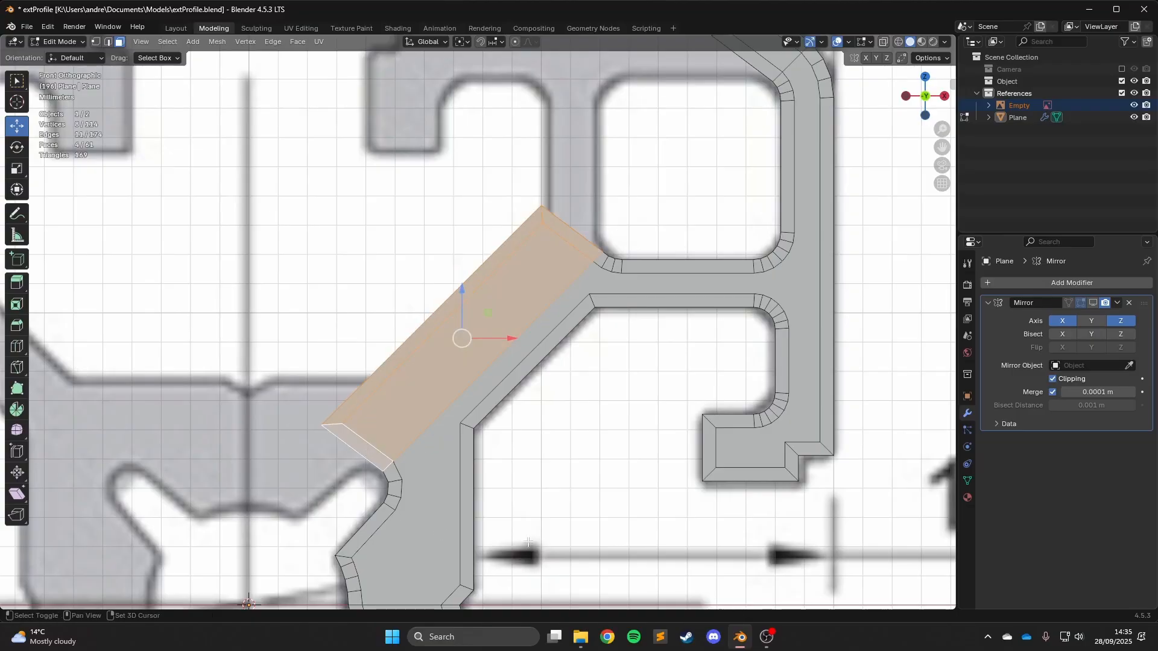
middle_click_drag(528, 542, 396, 378, "shift")
scroll(396, 378, "up", 1)
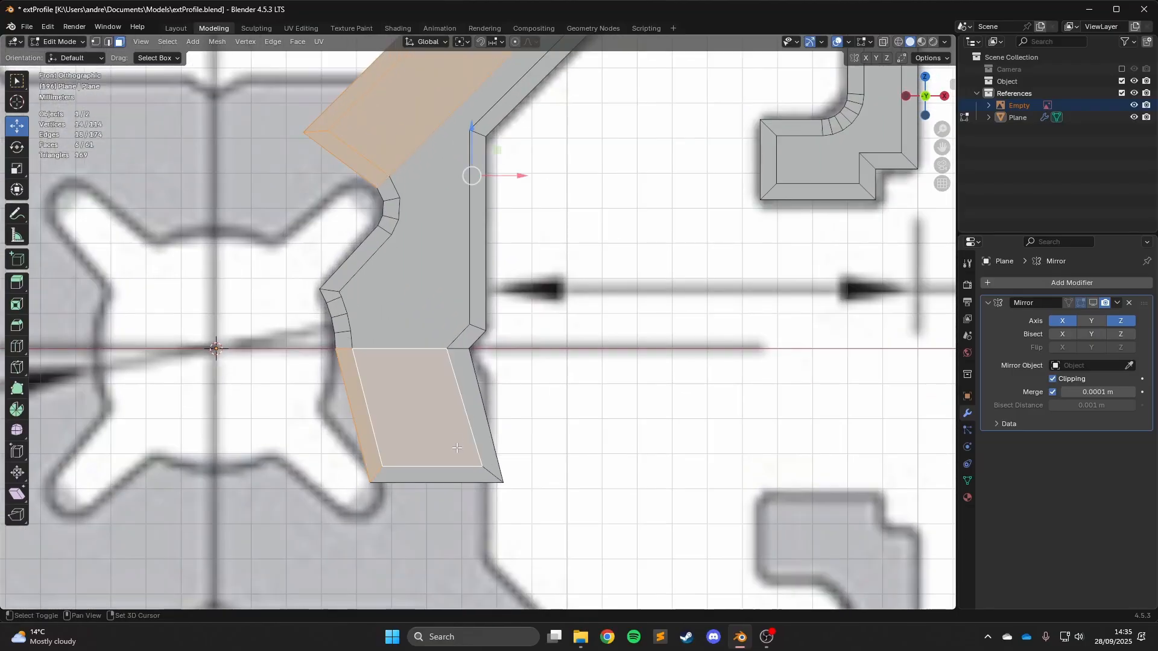
left_click(489, 445, "shift")
middle_click_drag(490, 445, 637, 437, "shift")
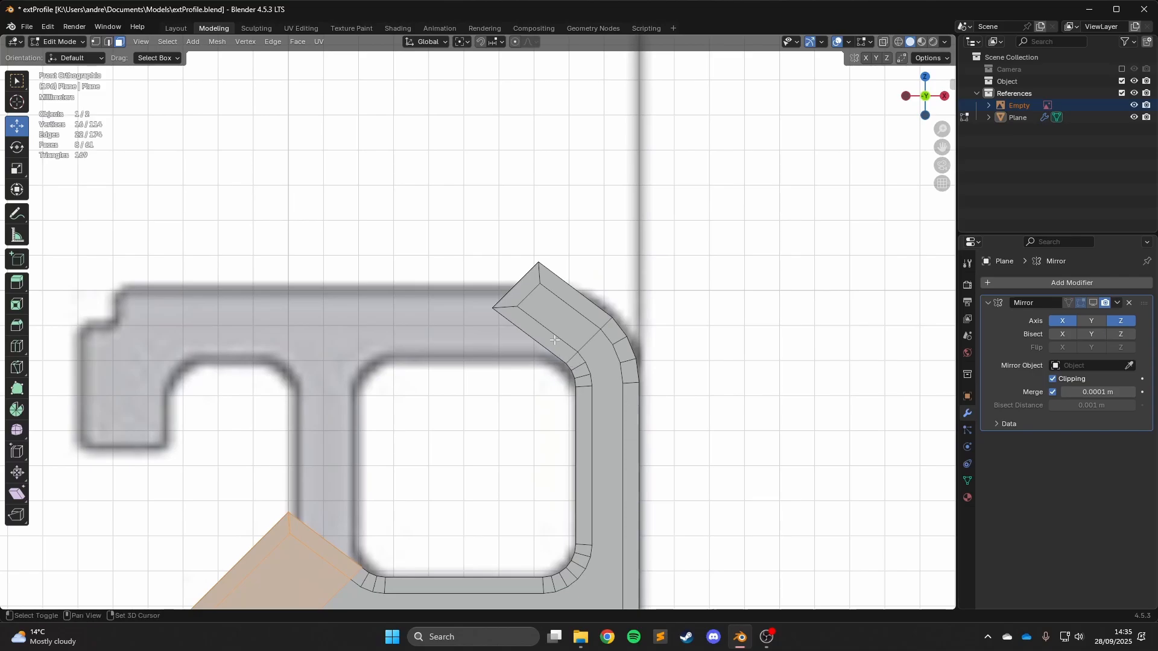
scroll(567, 291, "down", 4)
key("x")
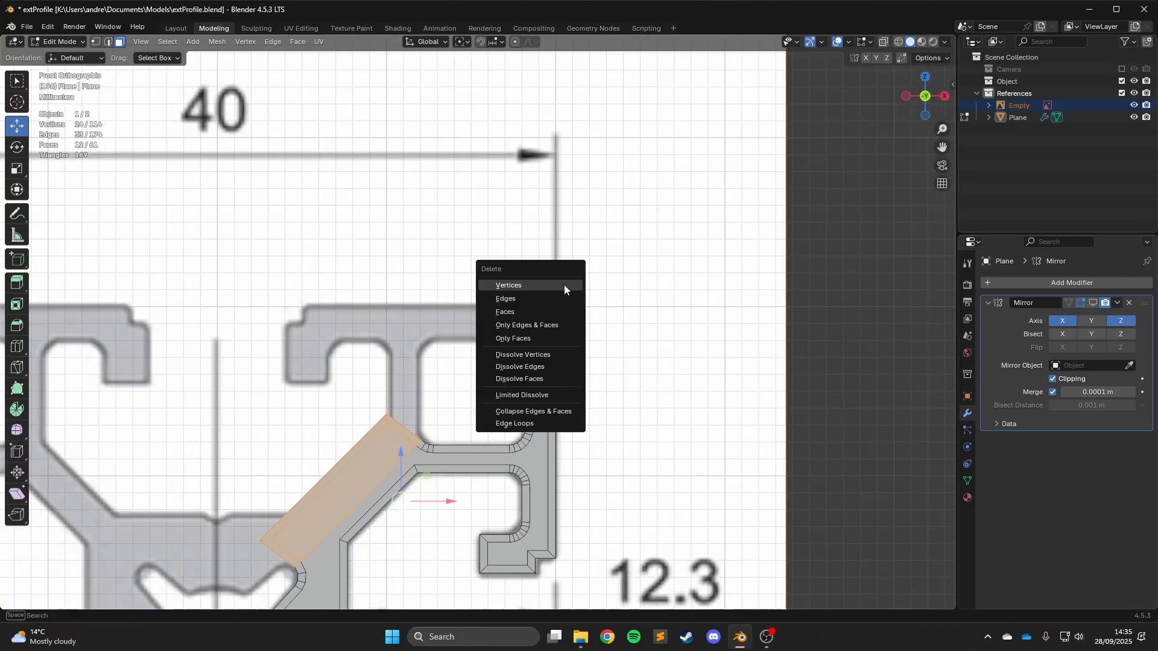
left_click(537, 311)
Examine the inset border around the profile, from the square hole and rounded outer corner to the central bore.
middle_click_drag(335, 371, 344, 234, "shift")
scroll(532, 279, "up", 7)
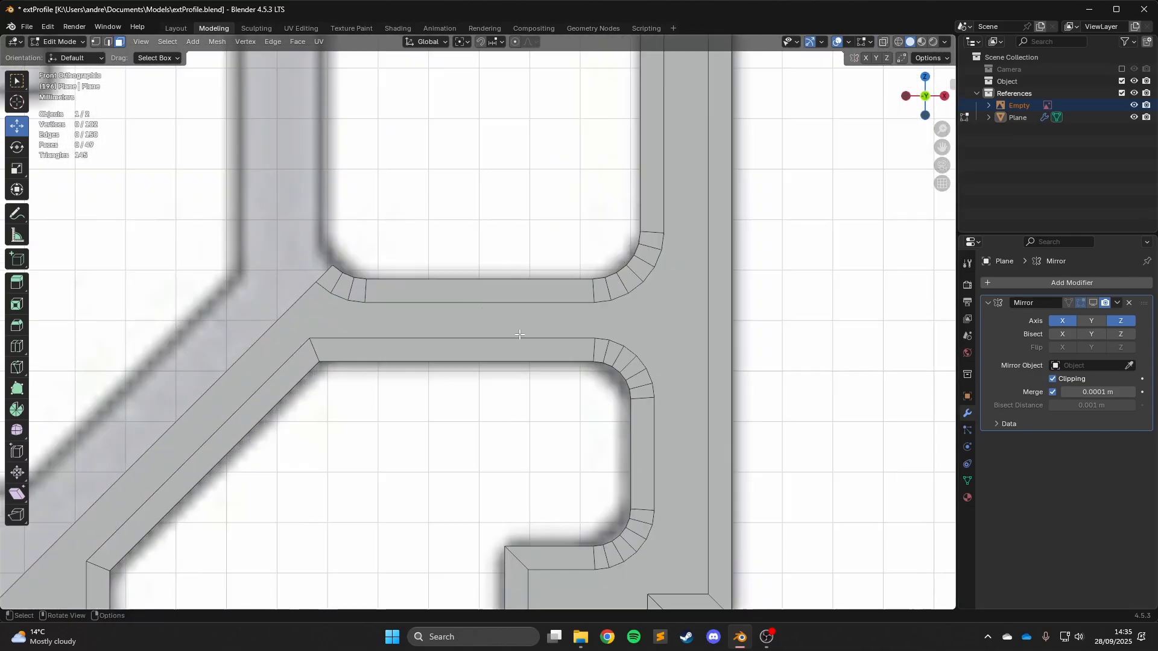
scroll(687, 263, "down", 2)
middle_click_drag(703, 265, 653, 310, "shift")
scroll(621, 280, "up", 1)
middle_click_drag(569, 233, 546, 404, "shift")
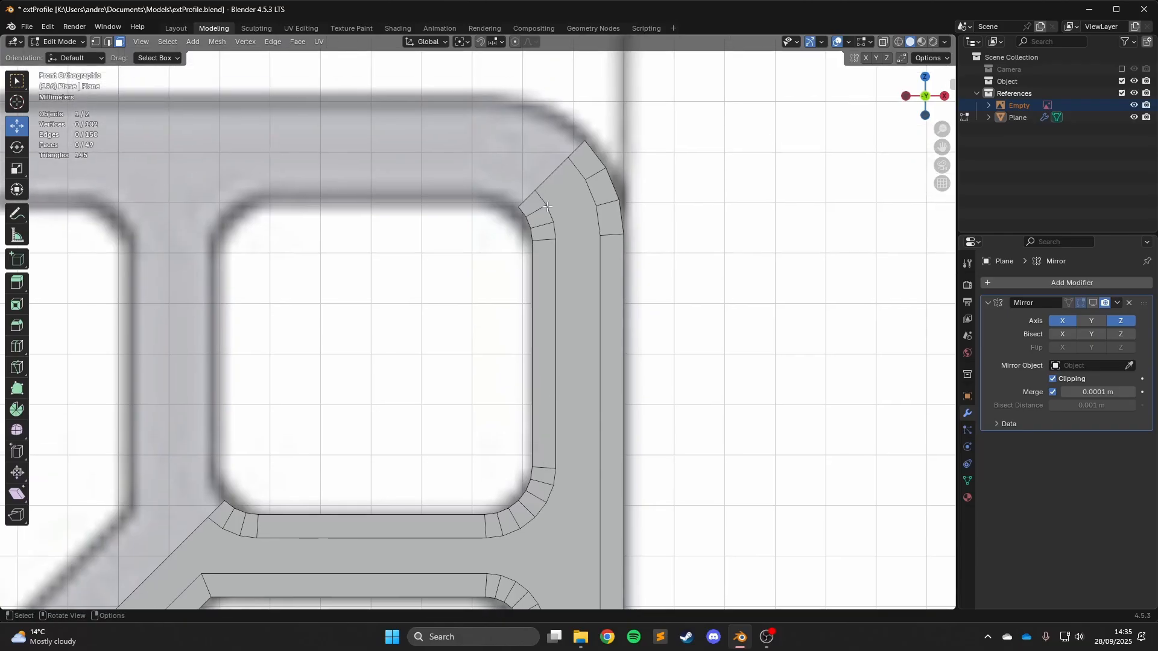
middle_click_drag(552, 465, 644, 169, "shift")
middle_click_drag(516, 315, 779, 143, "shift")
middle_click_drag(433, 481, 592, 260, "shift")
scroll(592, 261, "down", 2)
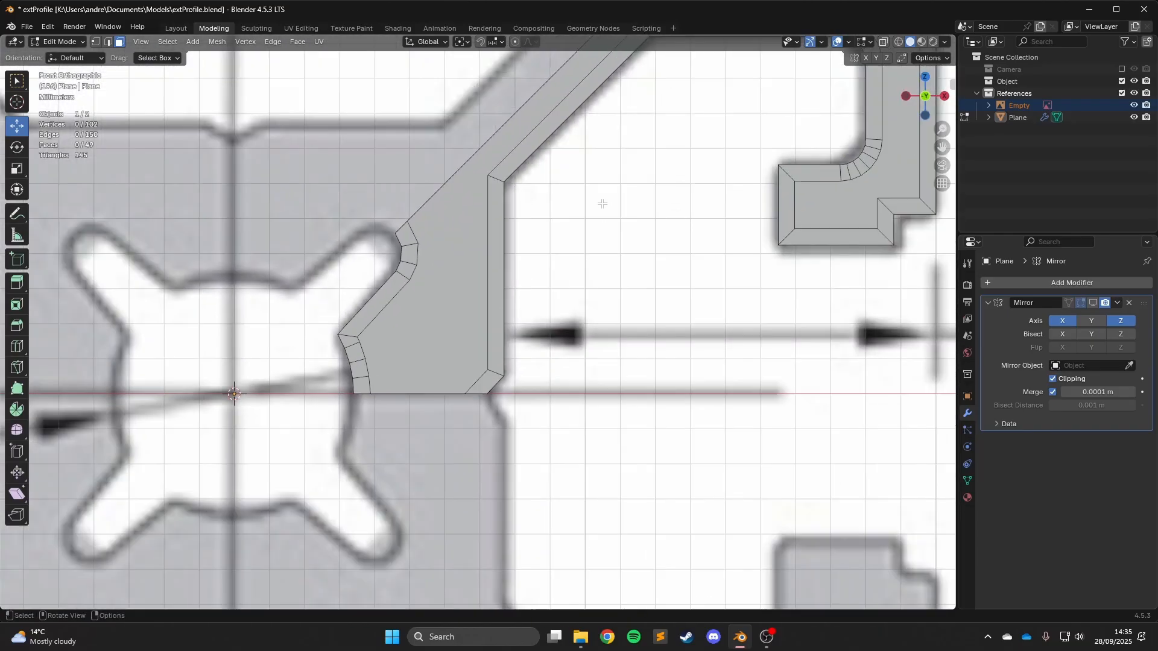
middle_click_drag(603, 203, 480, 425, "shift")
middle_click_drag(930, 256, 815, 318, "shift")
scroll(815, 318, "down", 4)
scroll(742, 339, "up", 2)
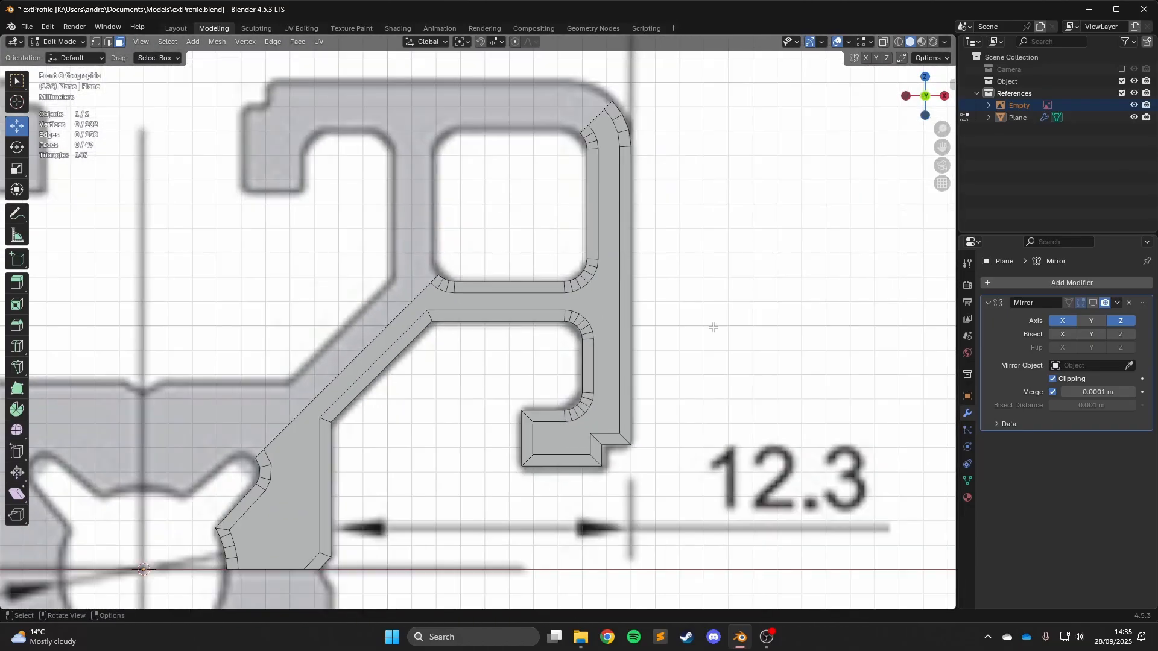
Extrude all faces of the inset section along their normal into a solid segment.
middle_click_drag(713, 332, 515, 398)
key("a")
key("e")
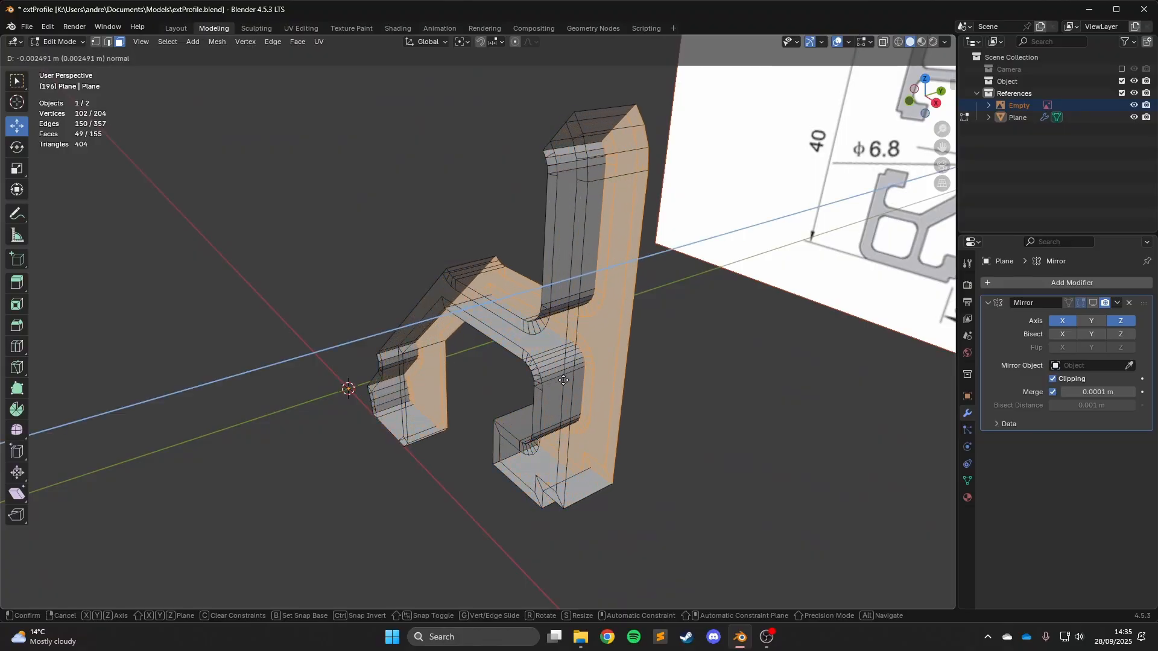
left_click(358, 366)
Inspect the extruded segment's rounded corners from several angles, including in Object Mode beside the reference drawing.
middle_click_drag(358, 365, 181, 114)
scroll(533, 356, "down", 3)
left_click(525, 179)
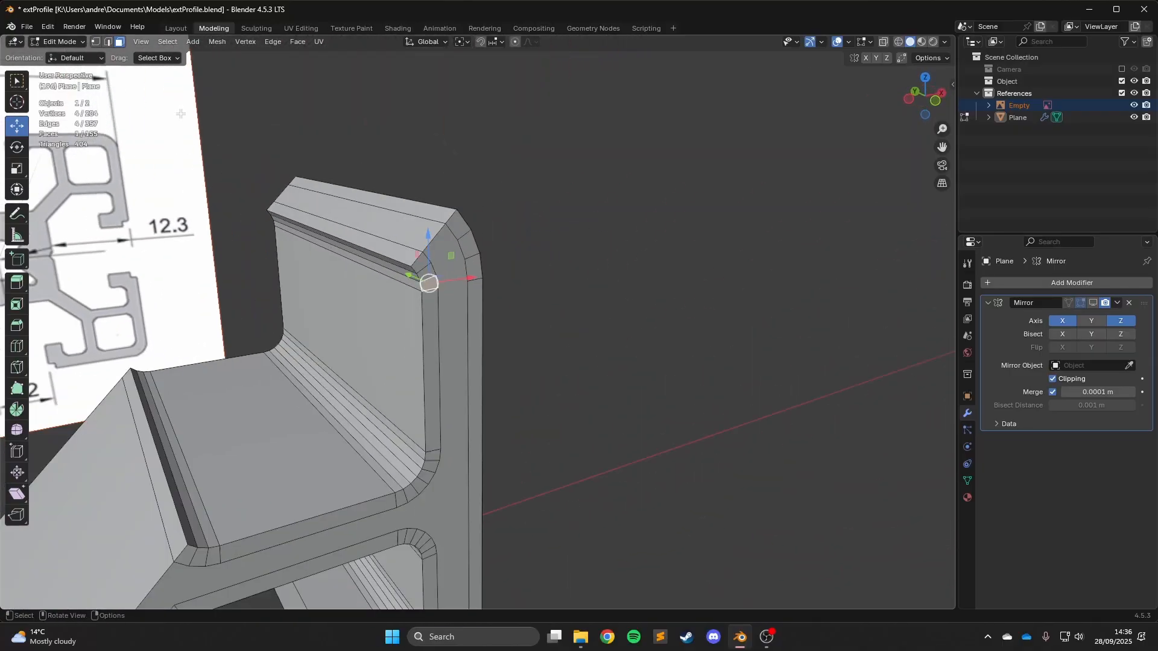
left_click(95, 42)
scroll(458, 211, "down", 5)
middle_click_drag(473, 208, 422, 187)
scroll(428, 212, "down", 4)
key("Tab")
left_click(429, 212)
middle_click_drag(449, 227, 547, 305)
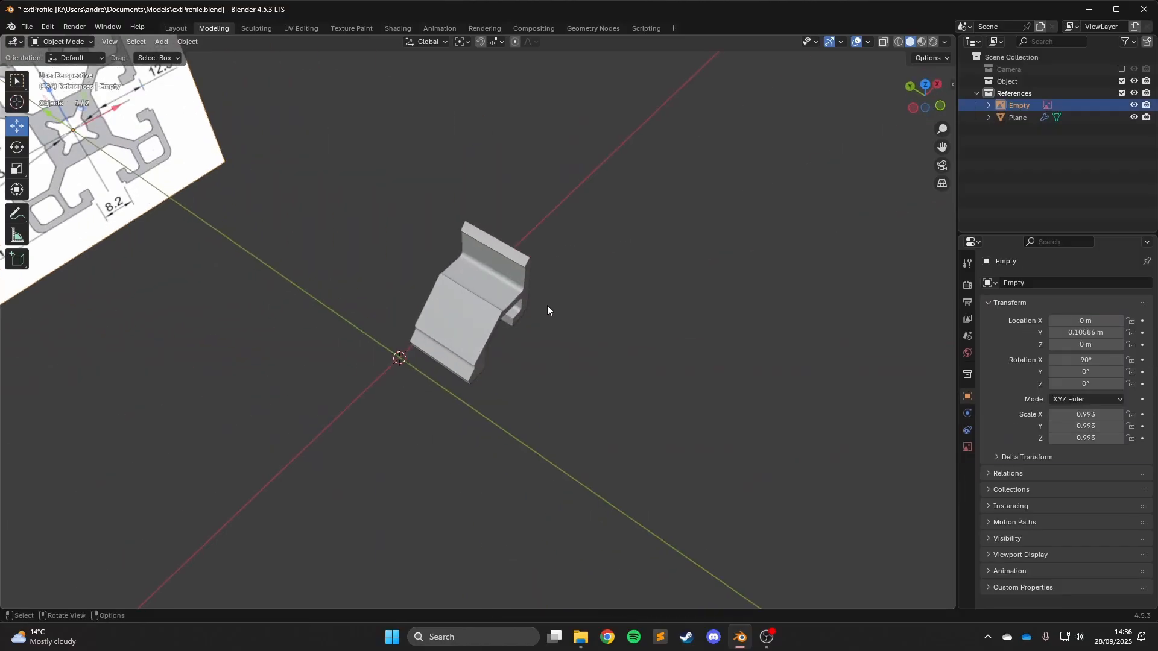
scroll(547, 305, "up", 5)
left_click(549, 259)
middle_click_drag(549, 258, 501, 197)
scroll(470, 193, "down", 5)
left_click(392, 175)
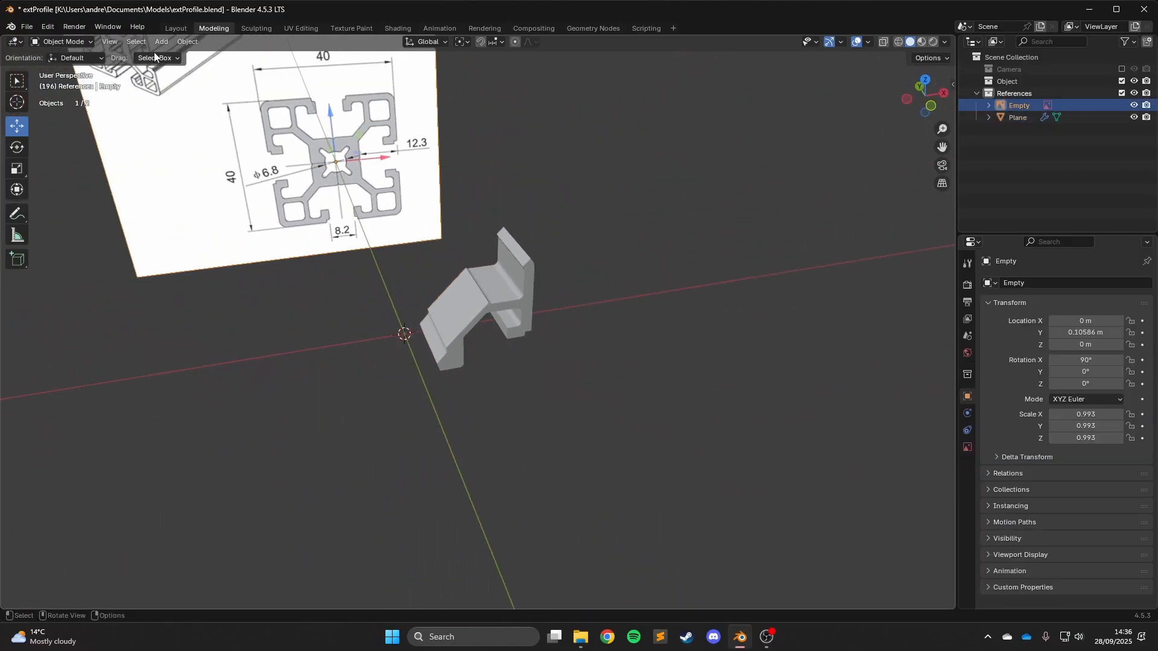
Add a cube with a size of 0.04 m and move it beside the extruded segment on the negative X side.
left_click(161, 41)
mouse_move(181, 65)
left_click(306, 78)
scroll(493, 234, "down", 3)
key("g")
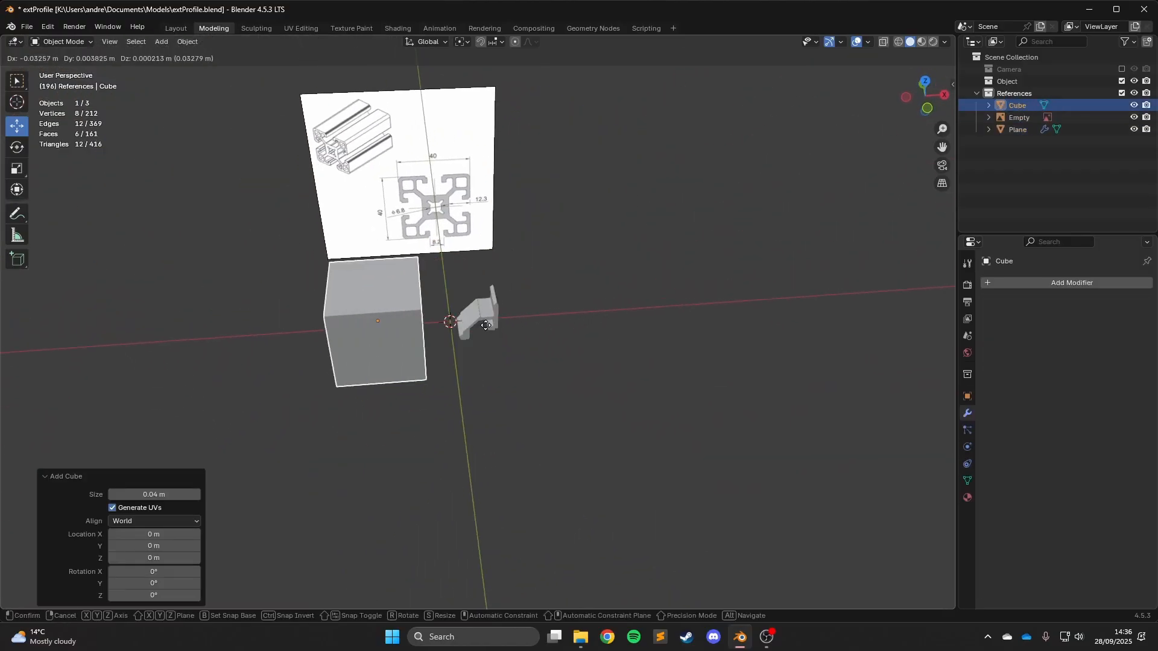
left_click(431, 316)
Add a vertical loop cut through the middle of the cube, dividing its front face into two halves.
key("Tab")
middle_click_drag(431, 317, 552, 389, "shift")
scroll(549, 416, "up", 3)
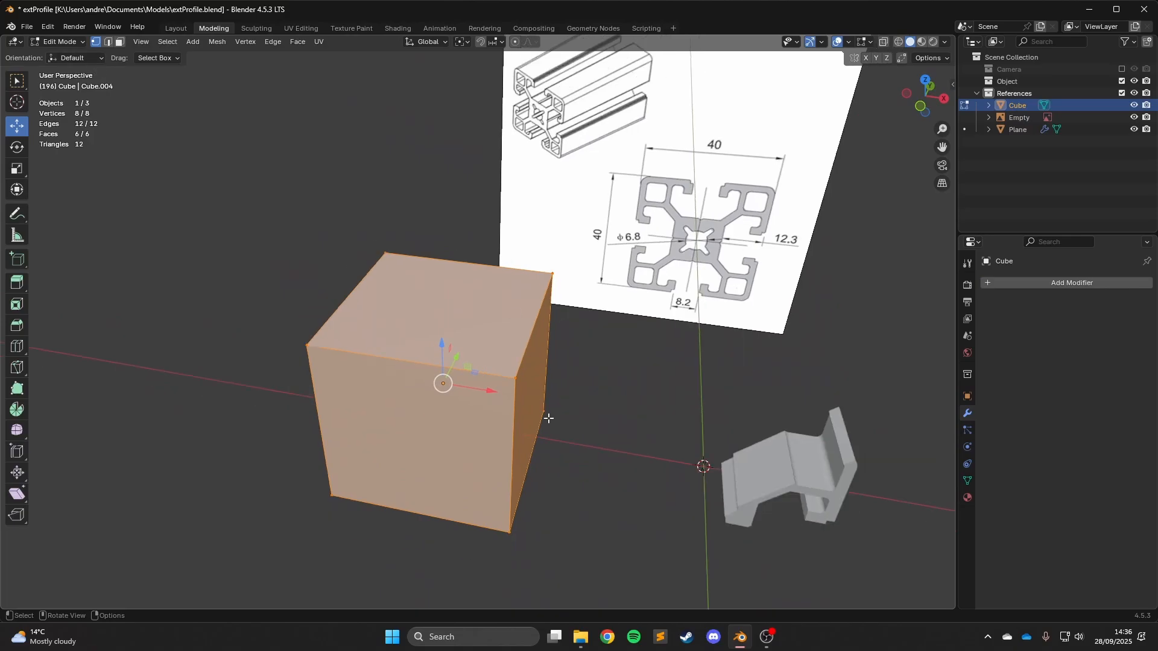
left_click(545, 415)
scroll(548, 418, "down", 3)
scroll(296, 354, "up", 2)
left_click(16, 346)
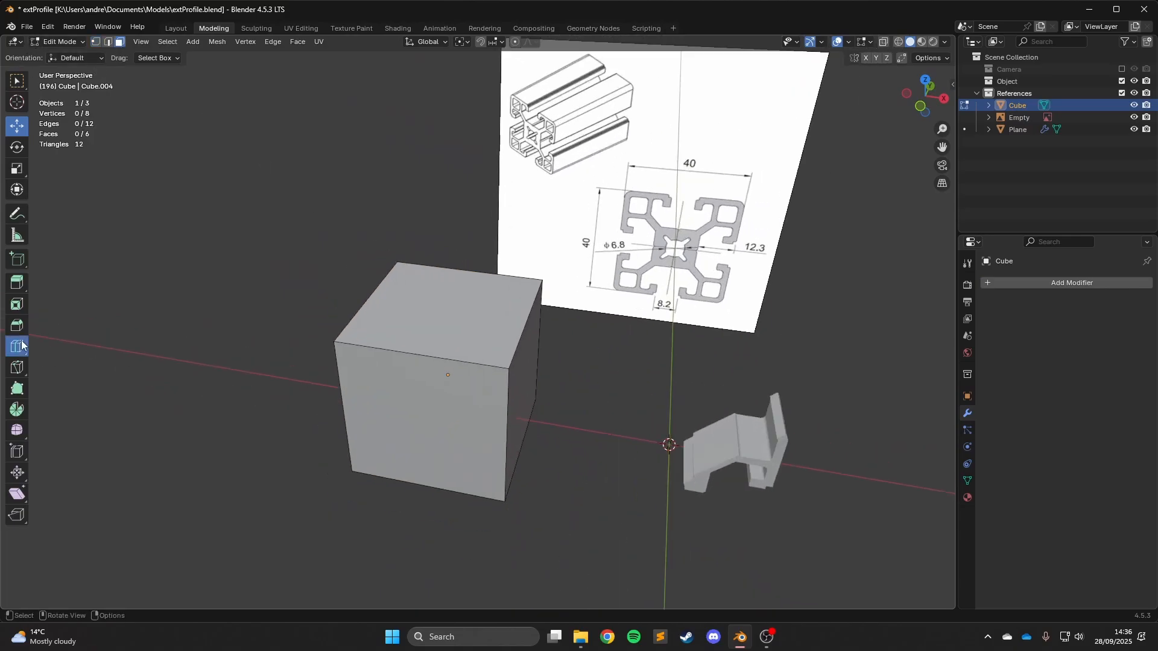
left_click(422, 355)
Extrude the half of the cube's front face nearest the profile segment forward to form an L-shaped block.
left_click(118, 46)
left_click(452, 420)
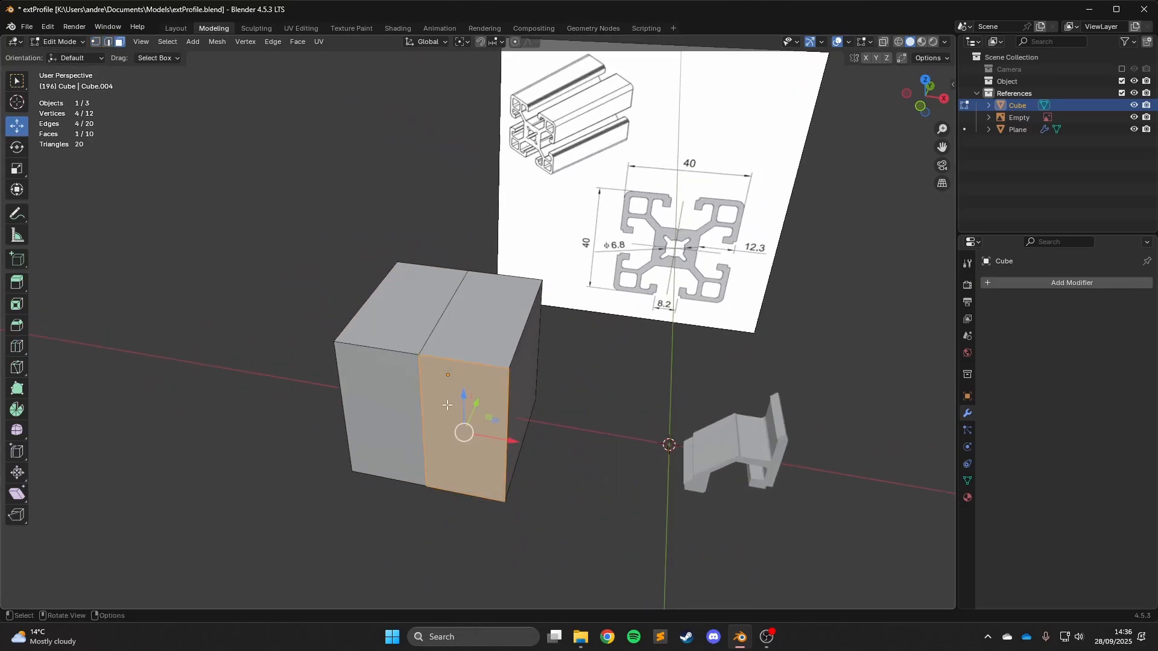
middle_click_drag(452, 419, 473, 443)
key("e")
left_click(516, 498)
Inspect the L-shaped block's inner corner in Object Mode and select its upper vertex in Edit Mode.
key("Tab")
scroll(623, 412, "up", 3)
middle_click_drag(516, 482, 162, 62)
key("Tab")
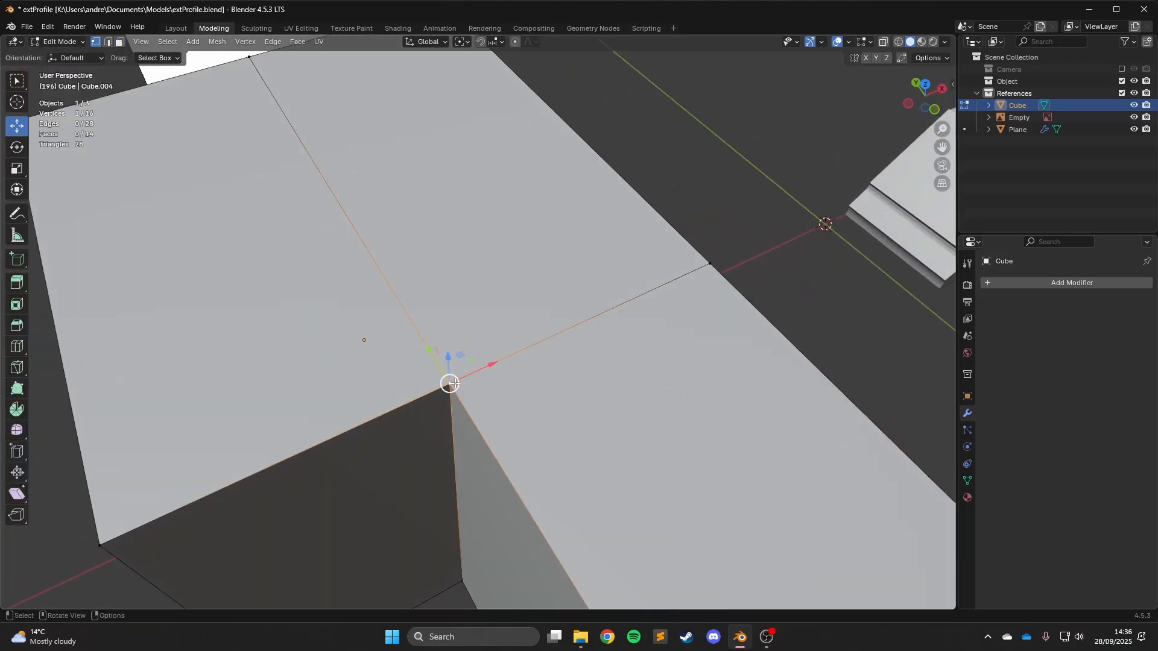
Cut a diagonal edge across the L-shaped block's top from the inner corner vertex to the opposite outer corner with the Knife.
scroll(449, 383, "down", 4)
scroll(482, 353, "up", 6)
mouse_move(462, 329)
middle_mouse_down()
mouse_move(482, 354)
mouse_move(443, 326)
middle_mouse_up()
scroll(448, 407, "down", 2)
middle_click_drag(462, 257, 28, 371)
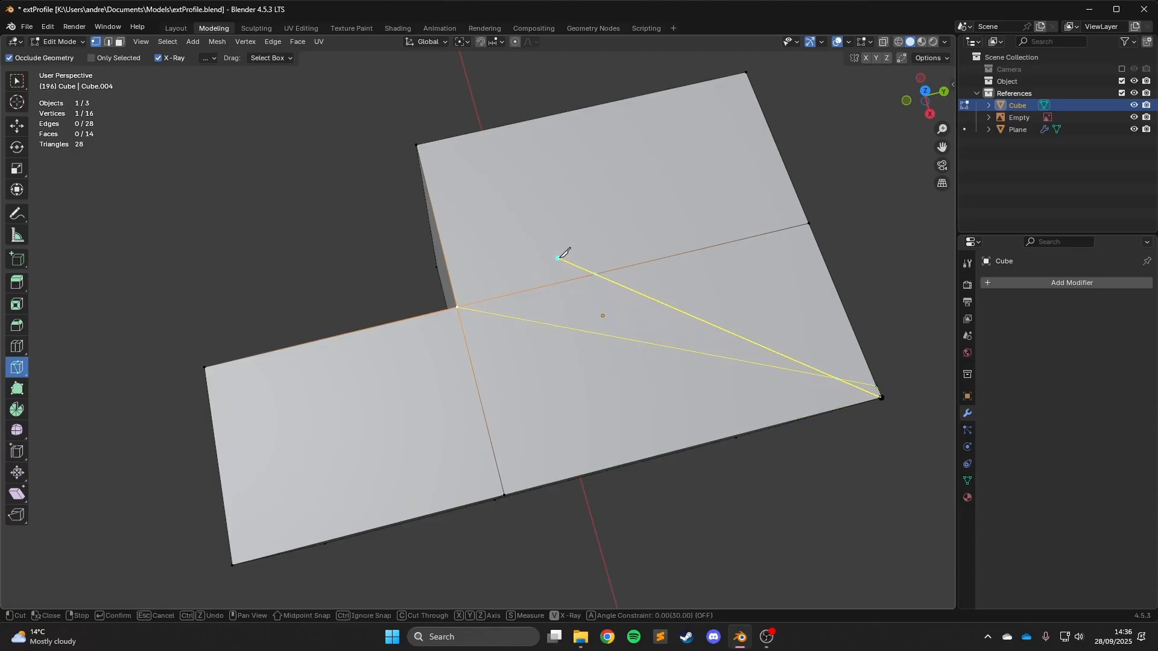
middle_click_drag(577, 252, 368, 244)
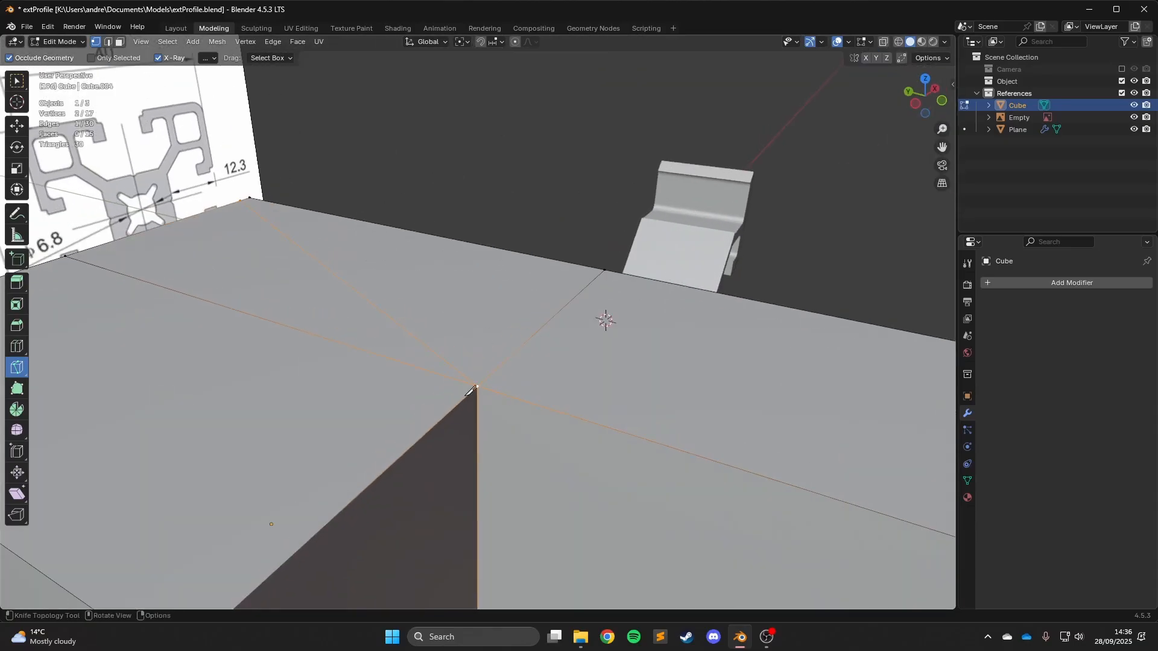
left_click(16, 124)
middle_click_drag(542, 260, 433, 314)
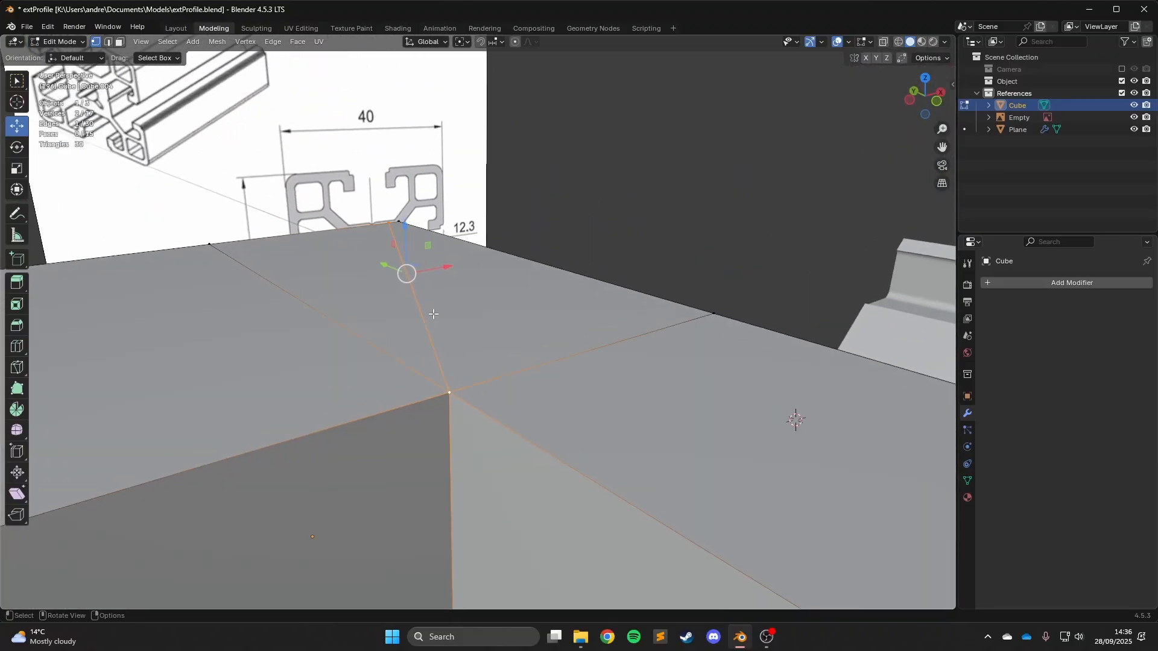
middle_click_drag(339, 269, 810, 377)
left_click(810, 377)
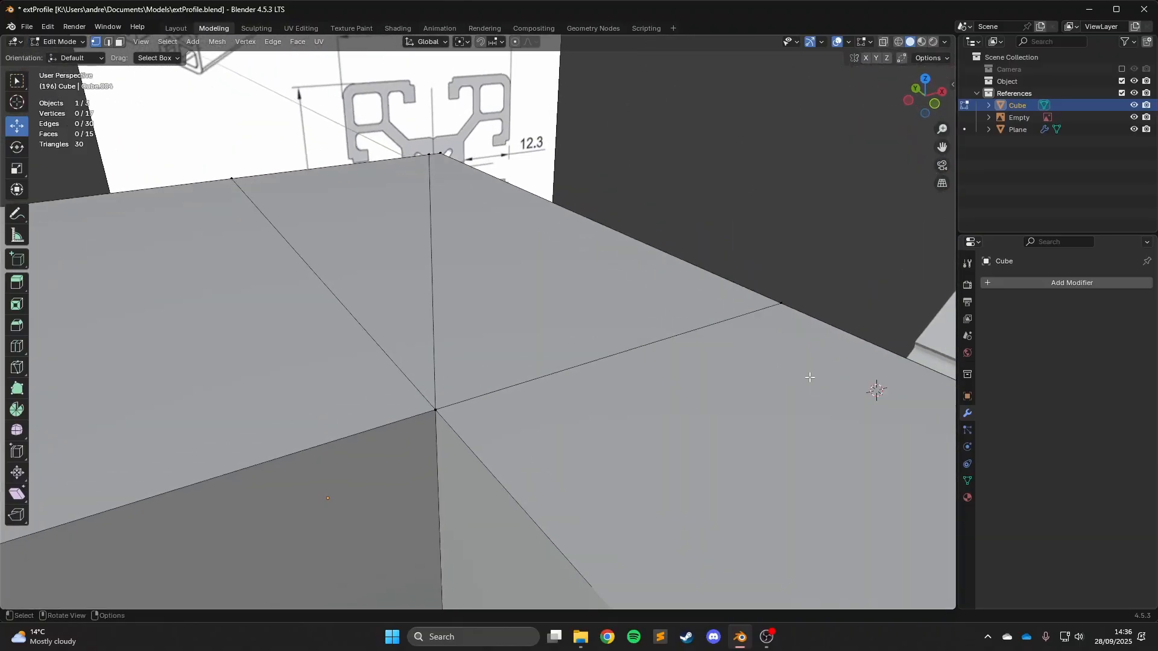
Add a Catmull-Clark Subdivision modifier to the block and set its viewport levels to 5.
type("s")
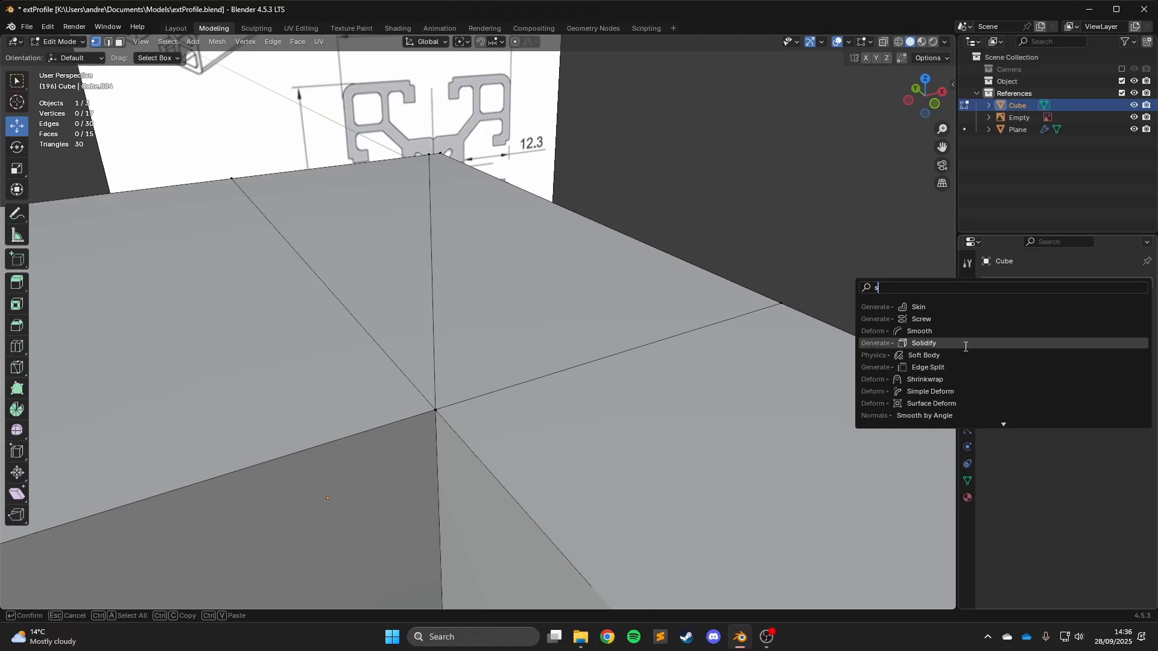
type("u")
left_click(928, 319)
scroll(620, 305, "down", 3)
middle_click_drag(620, 305, 718, 272)
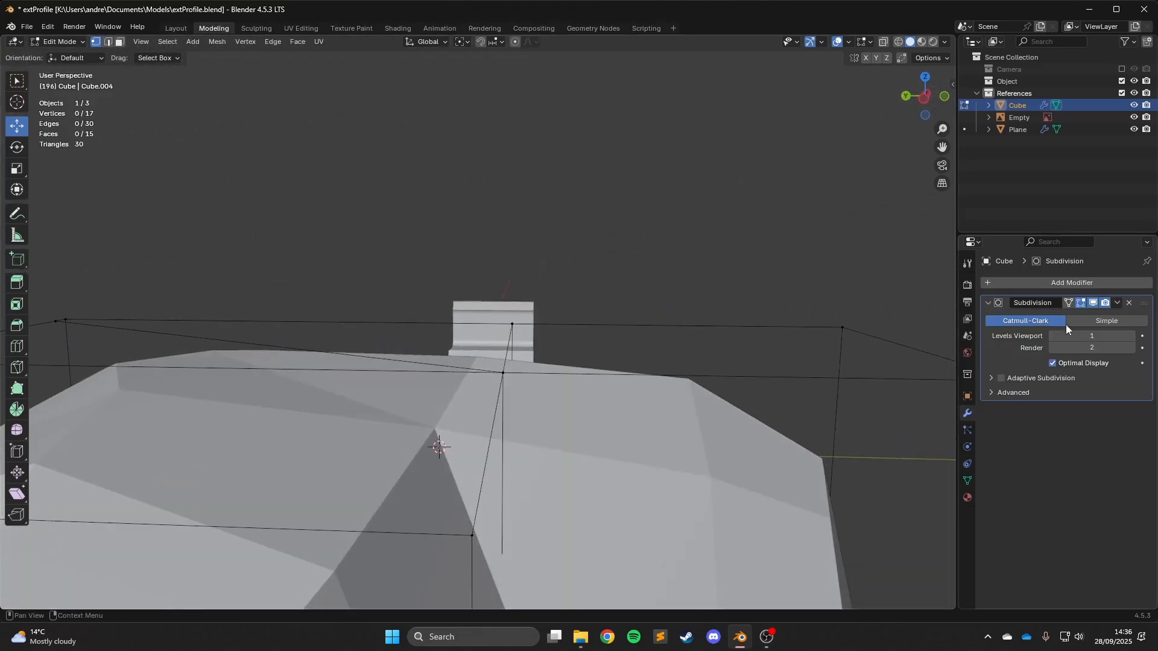
left_click(1132, 336)
left_click(1132, 337)
left_click(1131, 337)
left_click(1132, 336)
middle_click_drag(483, 353, 458, 319)
key("Tab")
key("Tab")
Extrude one triangular face beside the diagonal cut upward from the top of the subdivided block.
left_click(120, 43)
left_click(350, 265)
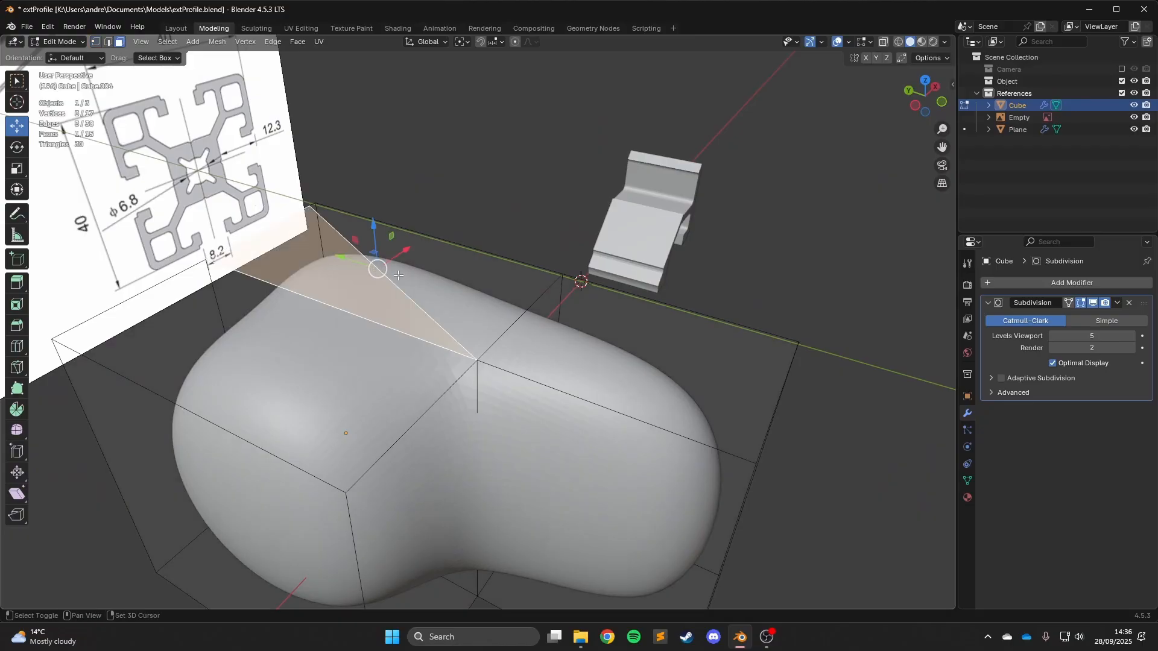
key("e")
left_click(380, 162)
middle_click_drag(380, 163, 329, 145)
key("Tab")
key("Tab")
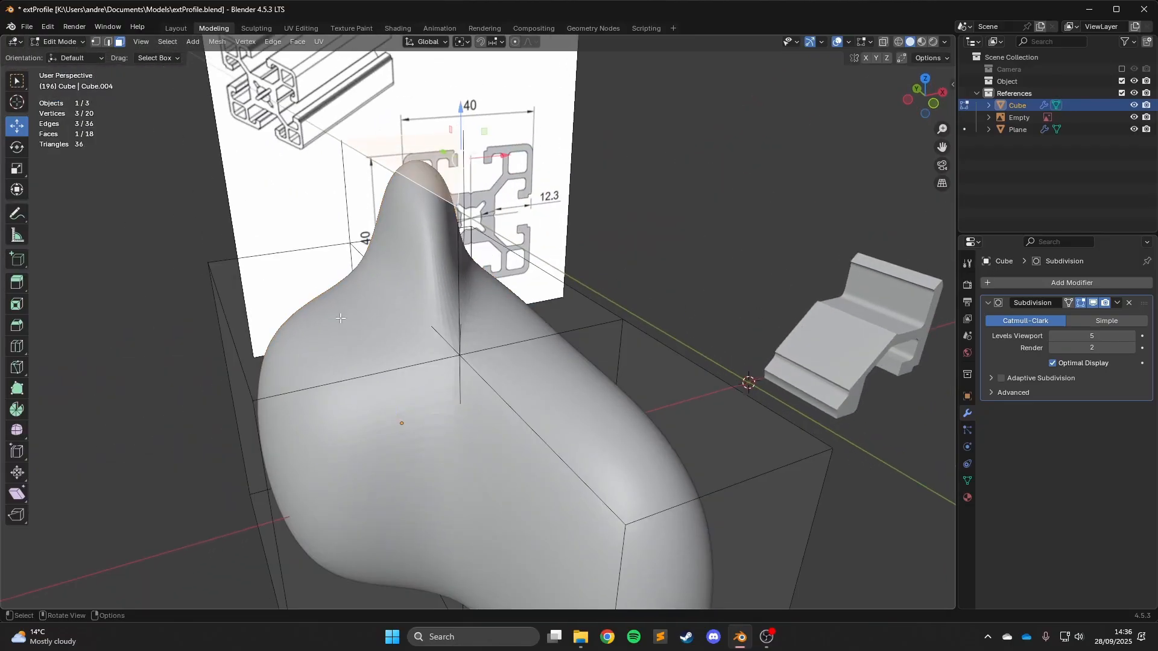
Add a Bevel modifier to the block and place it above the Subdivision modifier in the stack.
key("a")
left_click(1007, 285)
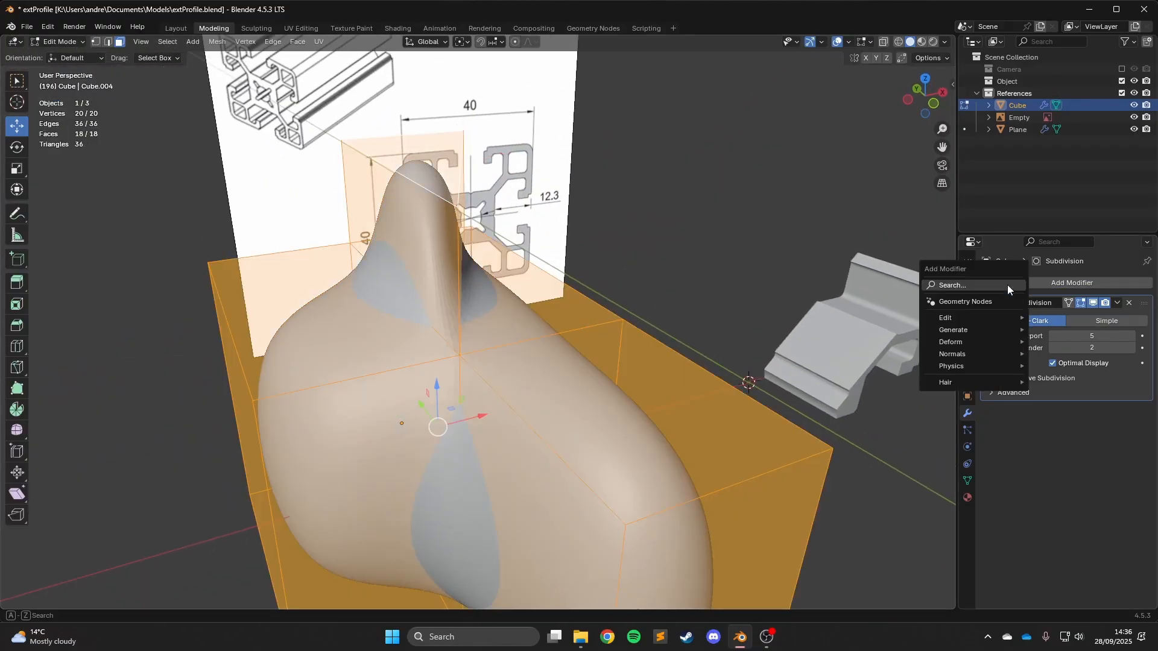
type("bev")
key("Return")
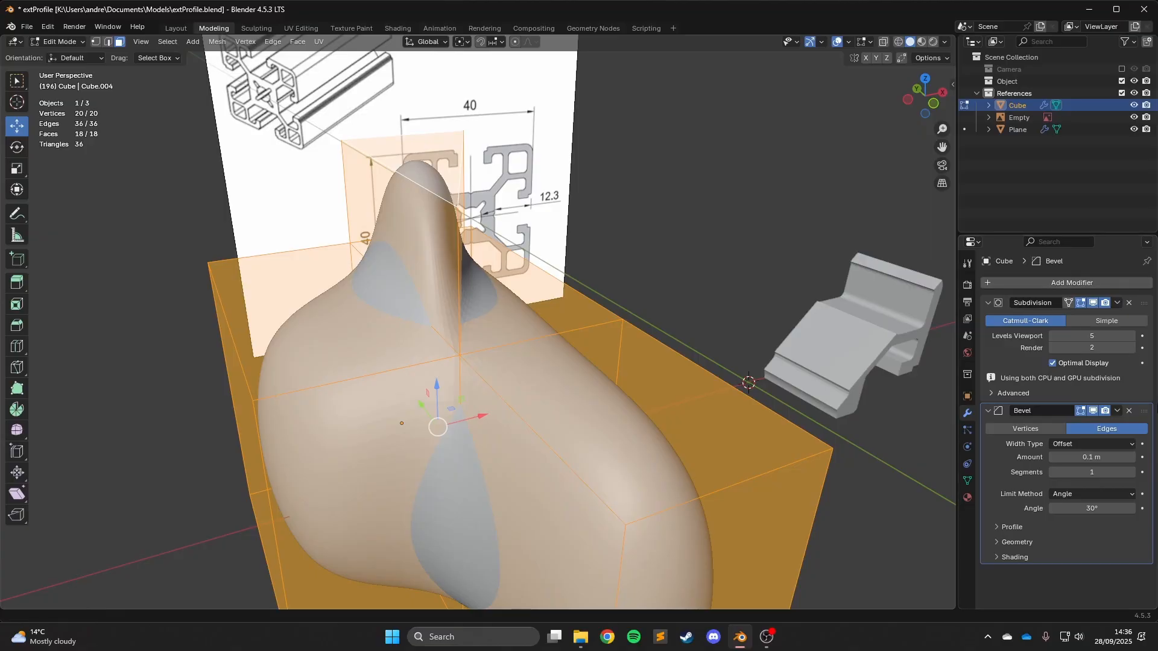
left_click_drag(1143, 411, 1136, 282)
Shade the block smooth and inspect the bevelled surface where the extruded wedge meets the inner corner.
key("Tab")
middle_click_drag(739, 344, 688, 361)
scroll(663, 363, "up", 2)
right_click(628, 363)
left_click(603, 332)
key("Tab")
middle_click_drag(579, 338, 639, 349)
key("Tab")
scroll(594, 342, "up", 1)
key("z")
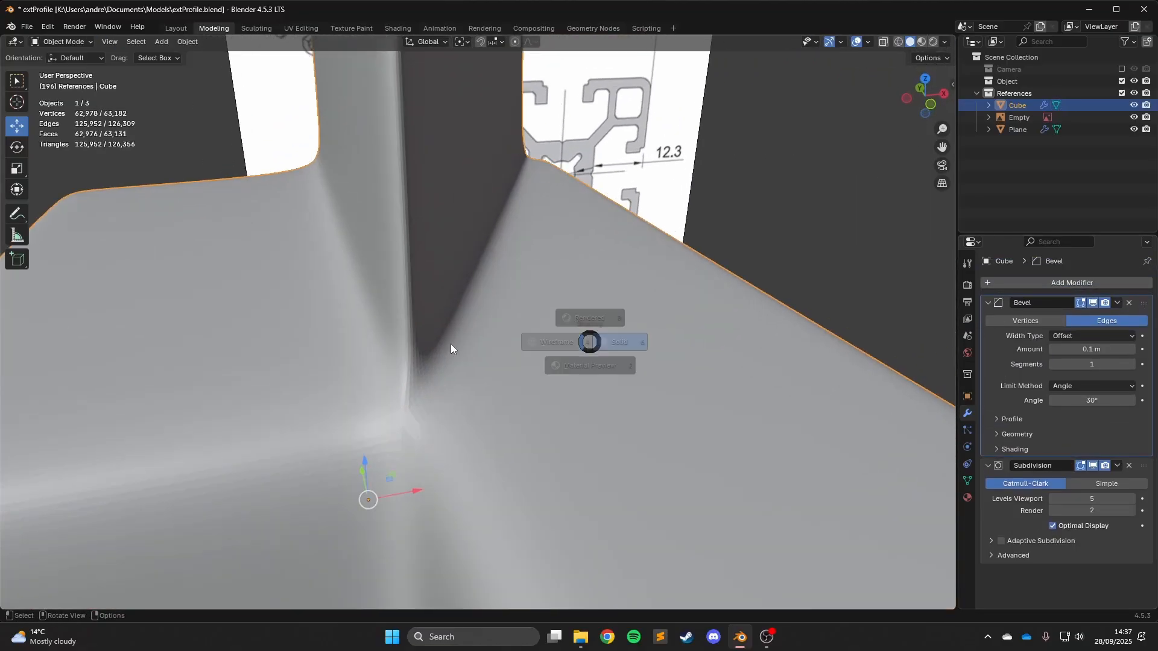
middle_click_drag(386, 345, 236, 346)
key("z")
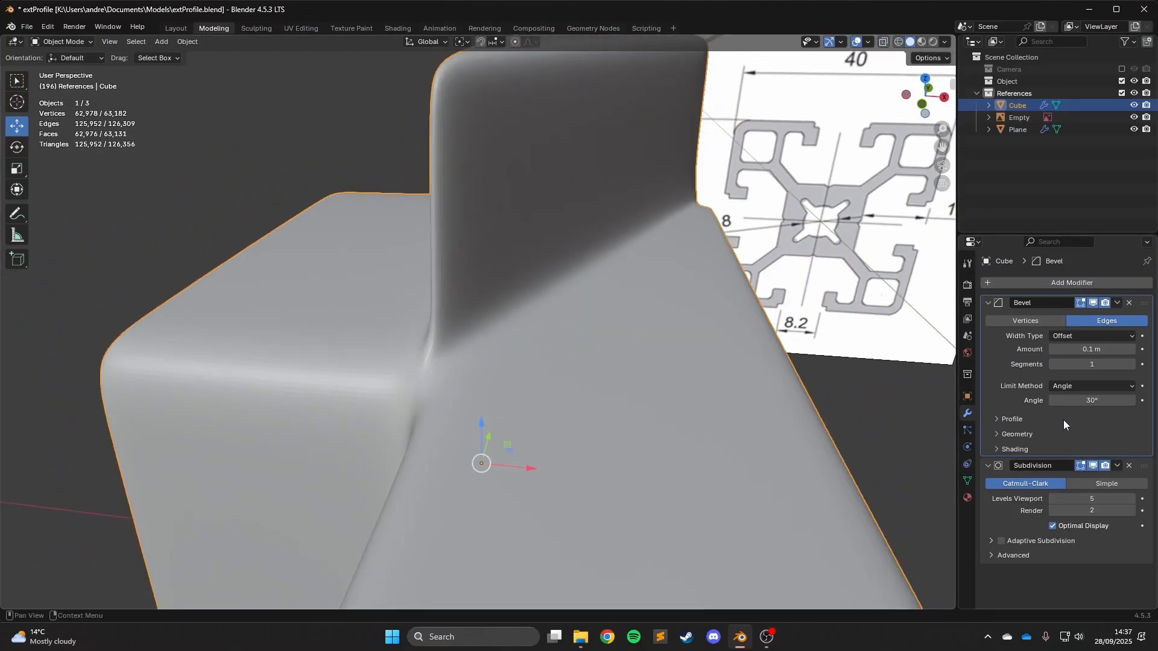
Turn off the Subdivision modifier's viewport display and inspect the bevelled inner corner in Edit Mode and Object Mode.
left_click(1093, 466)
scroll(471, 377, "up", 2)
key("Tab")
middle_click_drag(395, 359, 468, 338)
middle_click_drag(447, 479, 569, 350, "shift")
key("Tab")
right_click(564, 363)
left_click(566, 365)
Delete the test cube and bring the extruded profile segment back into view.
scroll(569, 349, "down", 6)
key("Delete")
scroll(591, 338, "up", 2)
middle_click_drag(670, 331, 617, 343)
scroll(621, 344, "up", 1)
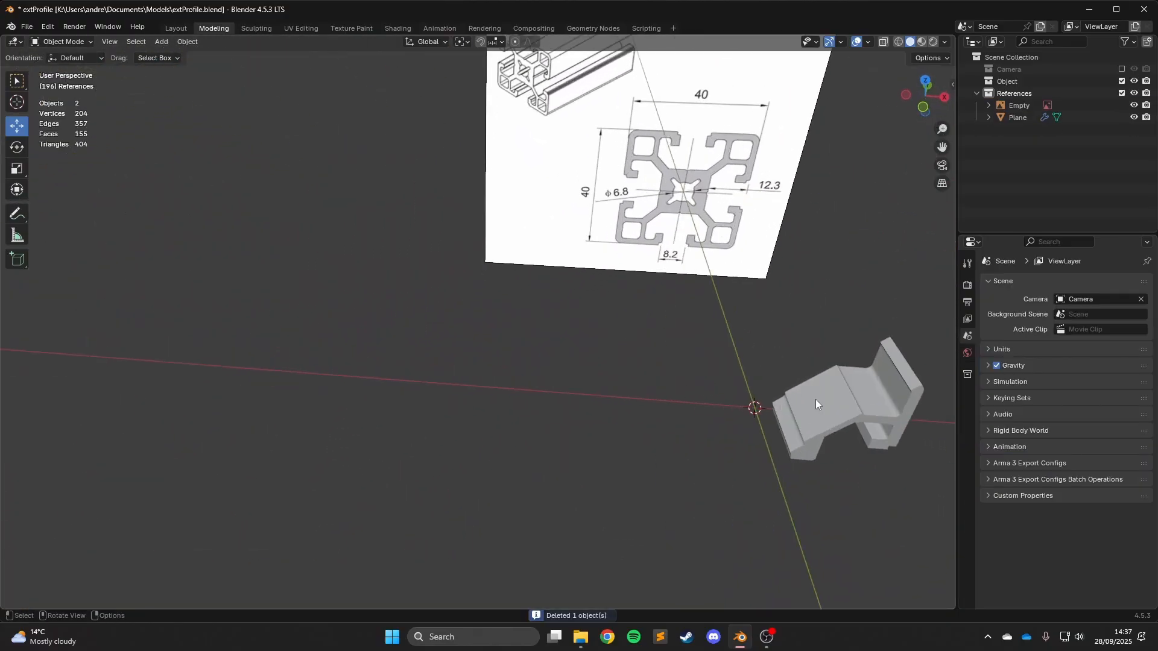
Delete the vertices at the profile segment's extruded far end to reduce it to a single flat cross-section.
left_click(815, 400)
middle_click_drag(815, 400, 477, 343, "shift")
middle_click_drag(404, 308, 663, 316)
scroll(581, 338, "up", 3)
key("KP_1")
scroll(637, 362, "up", 4)
scroll(637, 362, "down", 6)
key("Tab")
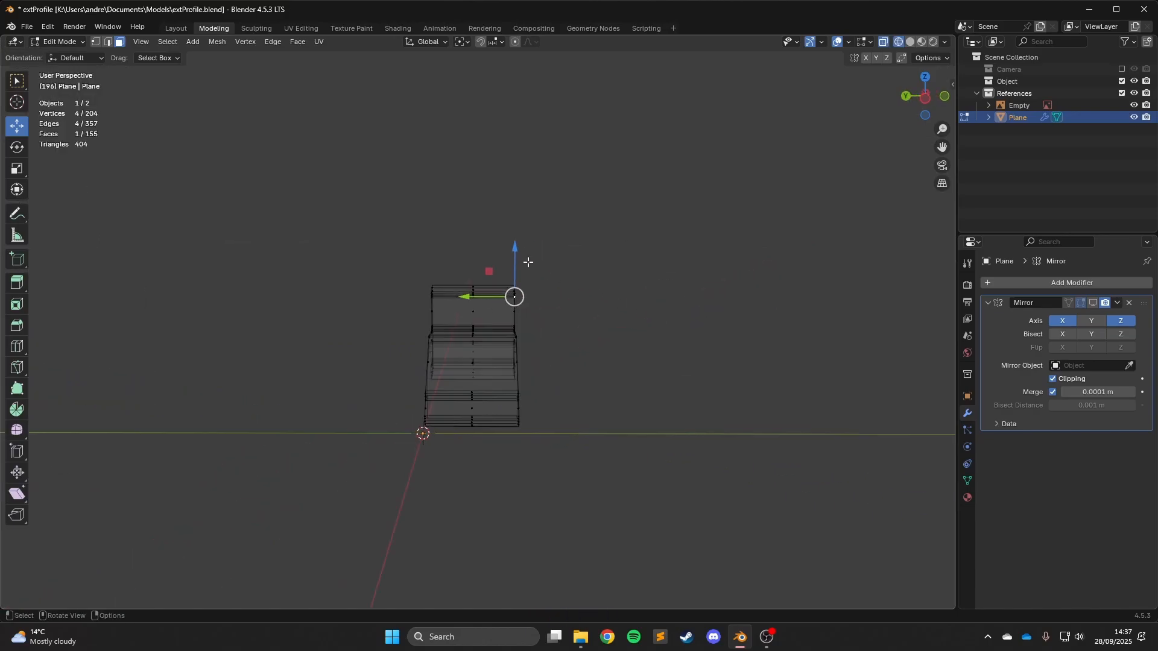
left_click_drag(473, 228, 711, 643)
scroll(525, 268, "up", 1)
key("x")
left_click(506, 241)
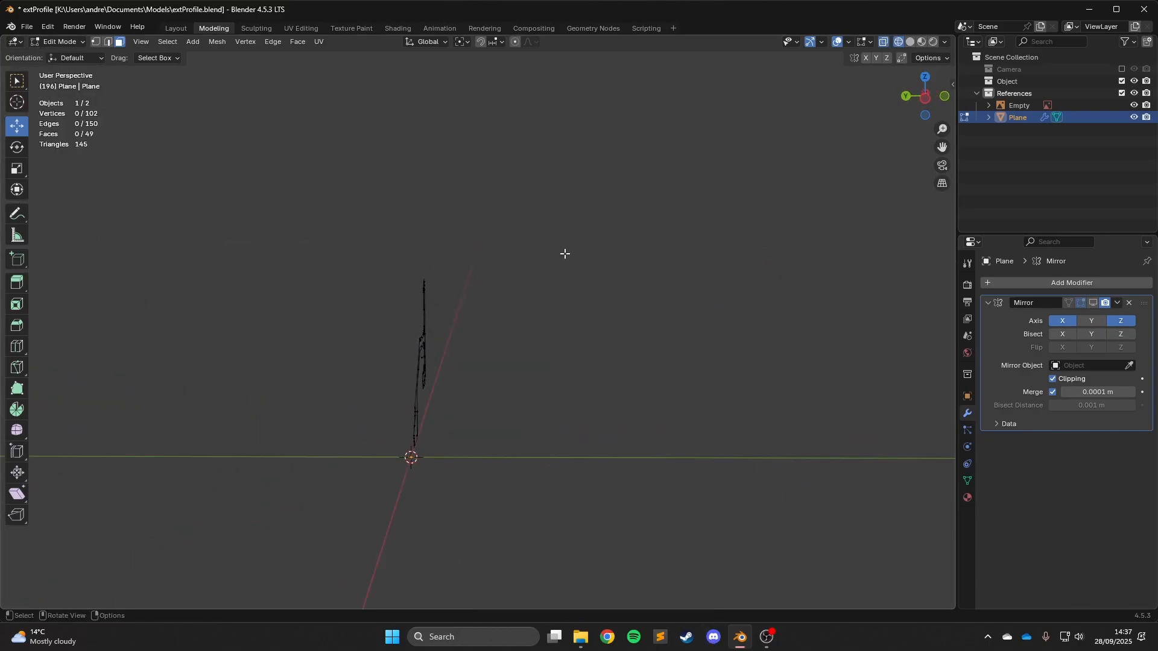
Examine the flat section's inset strips and rounded corners against the reference drawing in front view.
key("KP_1")
key("Tab")
scroll(680, 320, "up", 6)
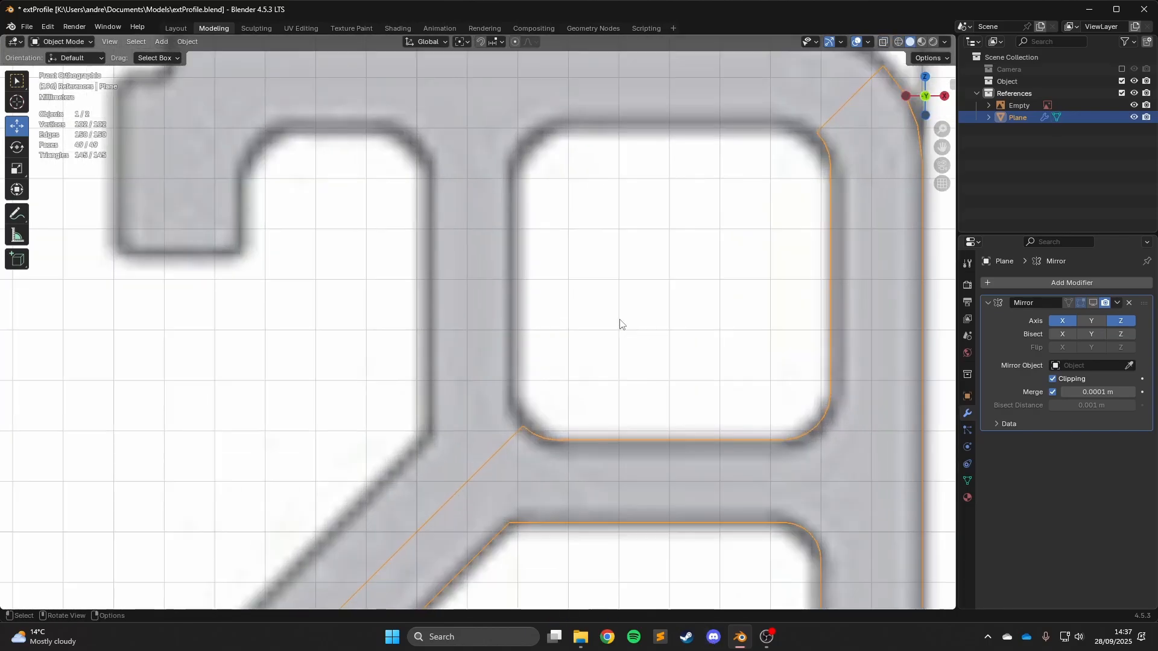
key("Tab")
middle_click_drag(620, 324, 330, 358, "shift")
scroll(509, 170, "up", 1)
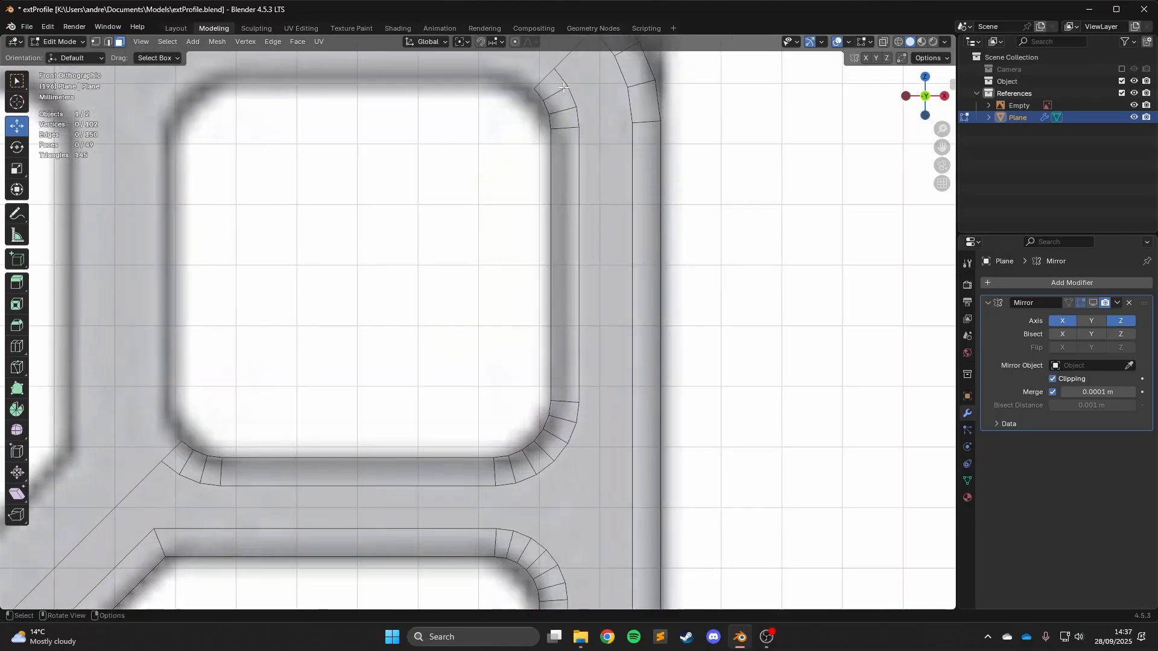
scroll(439, 424, "down", 1)
middle_click_drag(517, 219, 529, 303, "shift")
scroll(531, 492, "down", 4)
scroll(530, 303, "down", 3)
scroll(473, 243, "up", 3)
Select all faces of the flat section and flip their normals.
middle_click_drag(446, 224, 581, 372)
scroll(537, 385, "up", 2)
left_click(536, 386)
key("a")
middle_click_drag(422, 318, 63, 94)
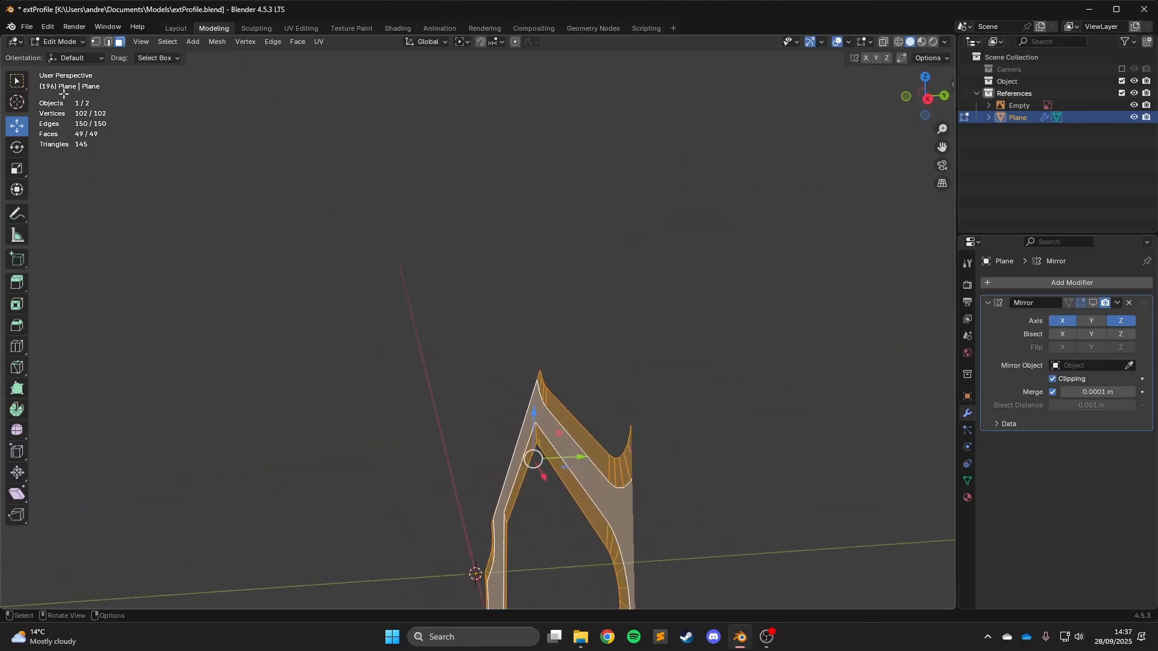
left_click(217, 41)
mouse_move(272, 246)
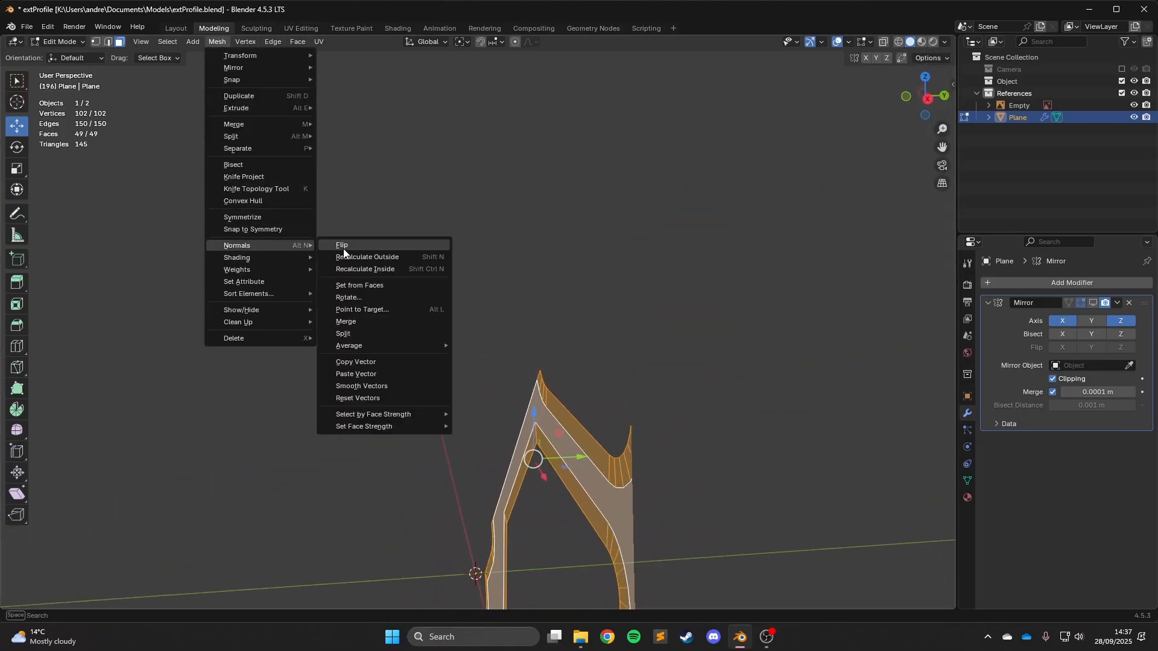
left_click(342, 246)
middle_click_drag(603, 386, 814, 416)
scroll(639, 404, "up", 3)
Delete the large central face enclosed by the inset strips of the flat section.
left_click(625, 400)
scroll(784, 398, "down", 3)
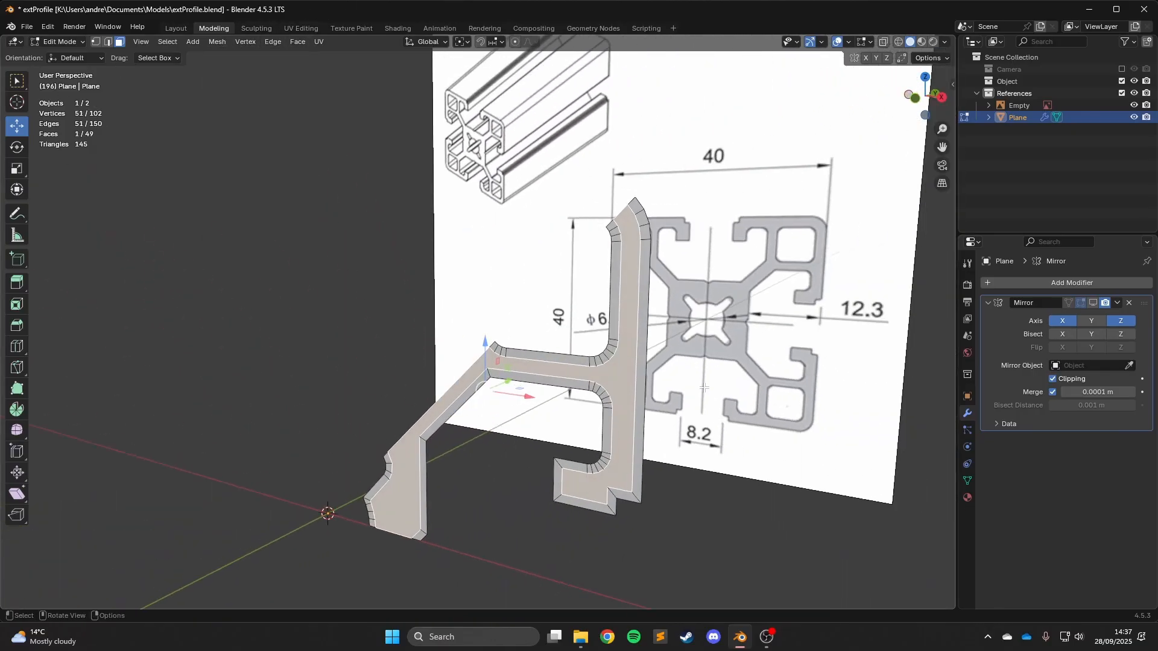
scroll(717, 338, "up", 3)
middle_click_drag(603, 364, 553, 370)
key("KP_1")
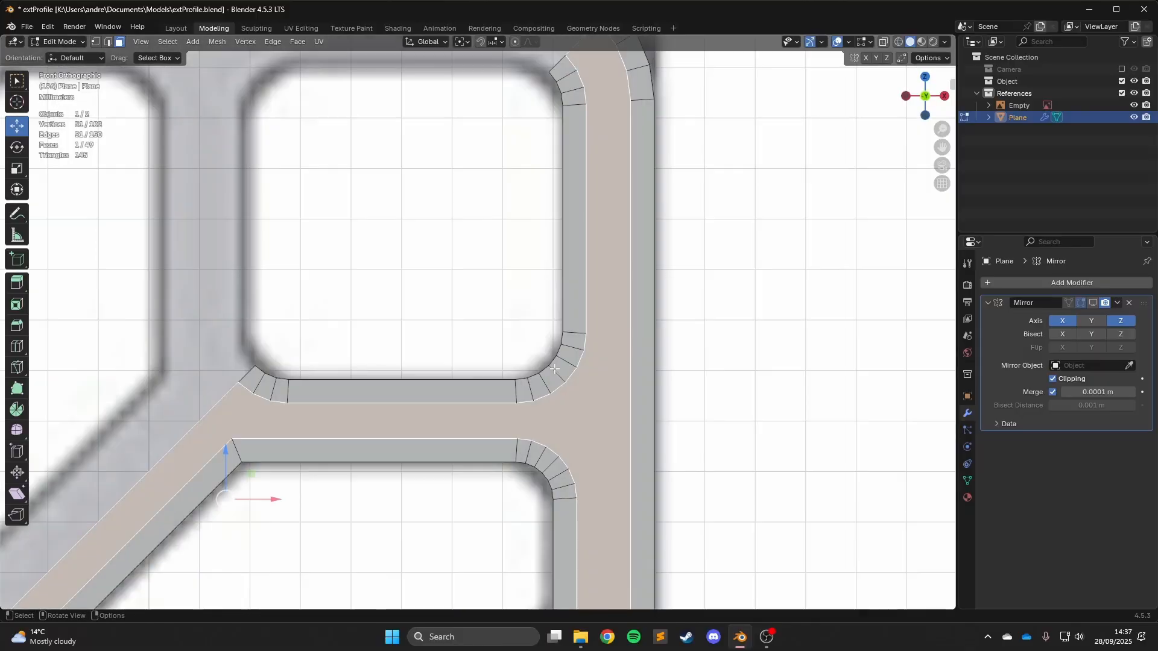
scroll(554, 368, "down", 4)
scroll(552, 380, "up", 5)
scroll(546, 395, "down", 1)
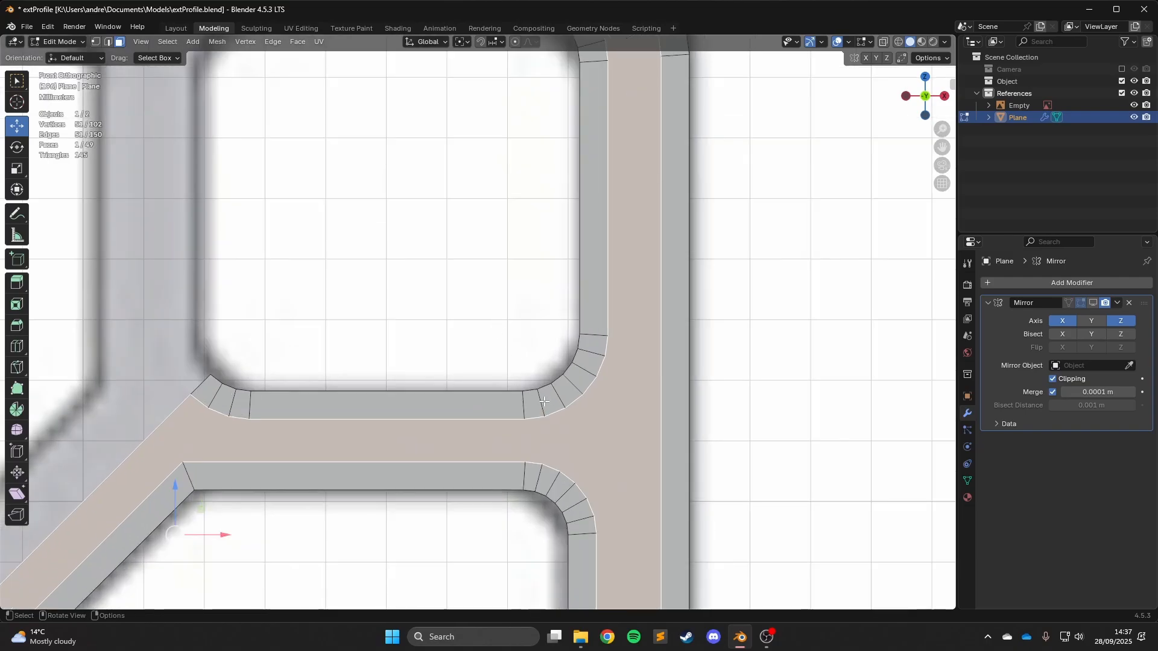
scroll(551, 478, "down", 4)
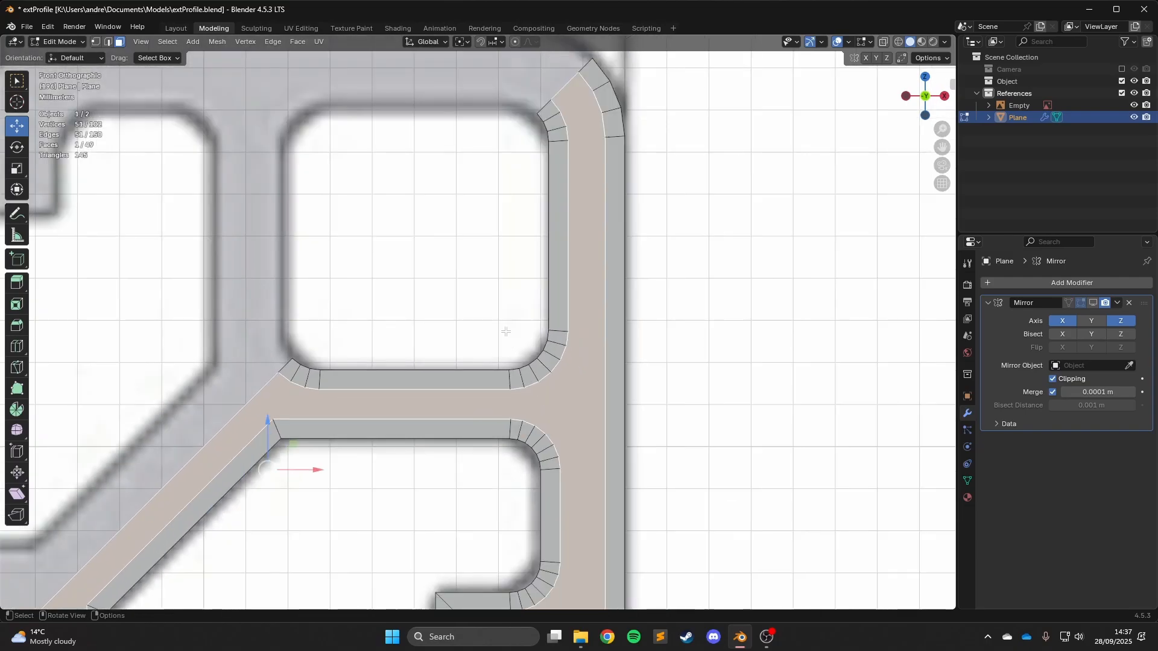
scroll(504, 328, "up", 6)
scroll(519, 241, "down", 4)
scroll(526, 120, "up", 1)
scroll(531, 139, "up", 1)
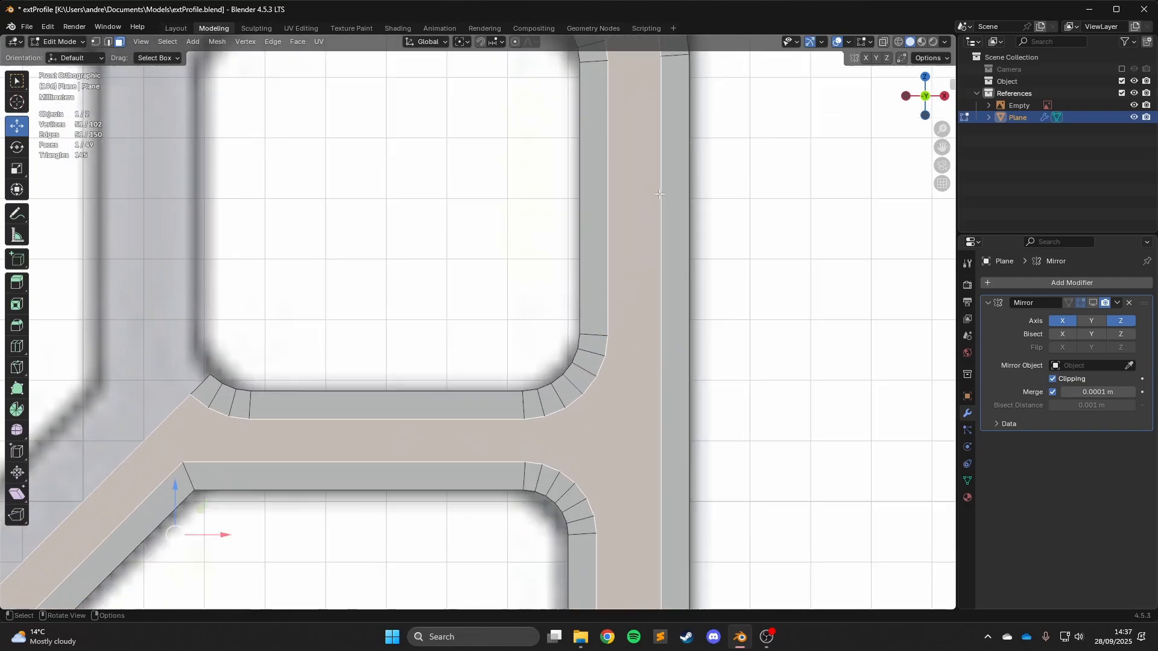
scroll(606, 325, "down", 2)
key("x")
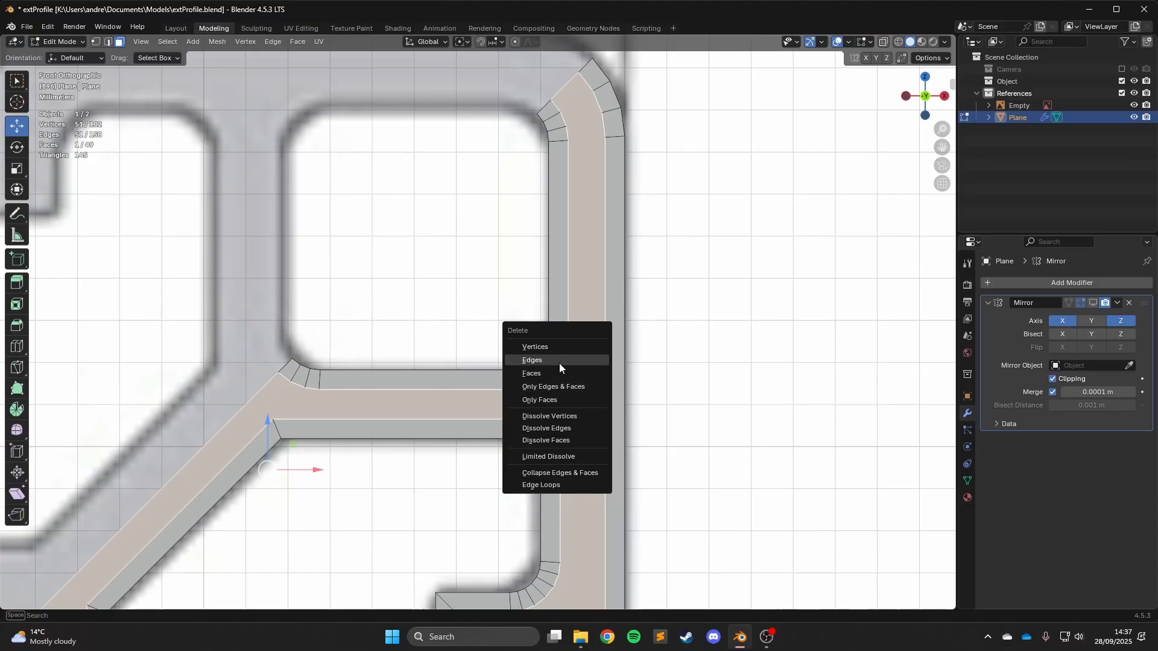
left_click(570, 374)
middle_click_drag(367, 362, 361, 327, "shift")
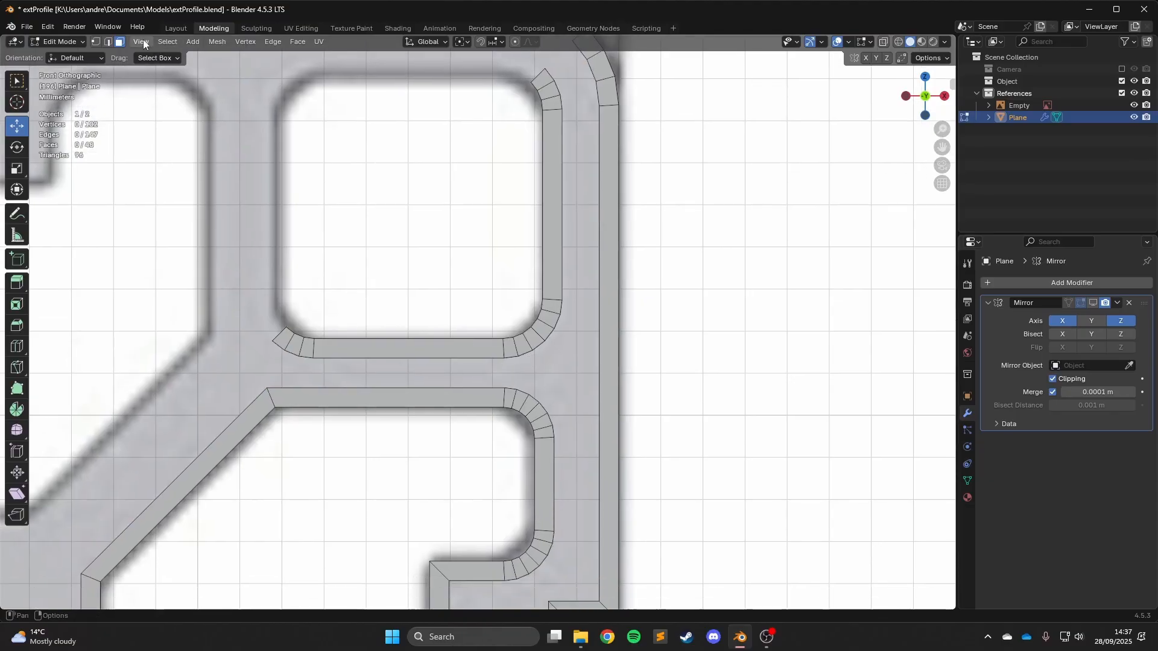
Switch to vertex selection and examine how the facing inset vertices line up across the horizontal rib and outer wall.
left_click(96, 42)
scroll(476, 319, "up", 4)
left_click(532, 399)
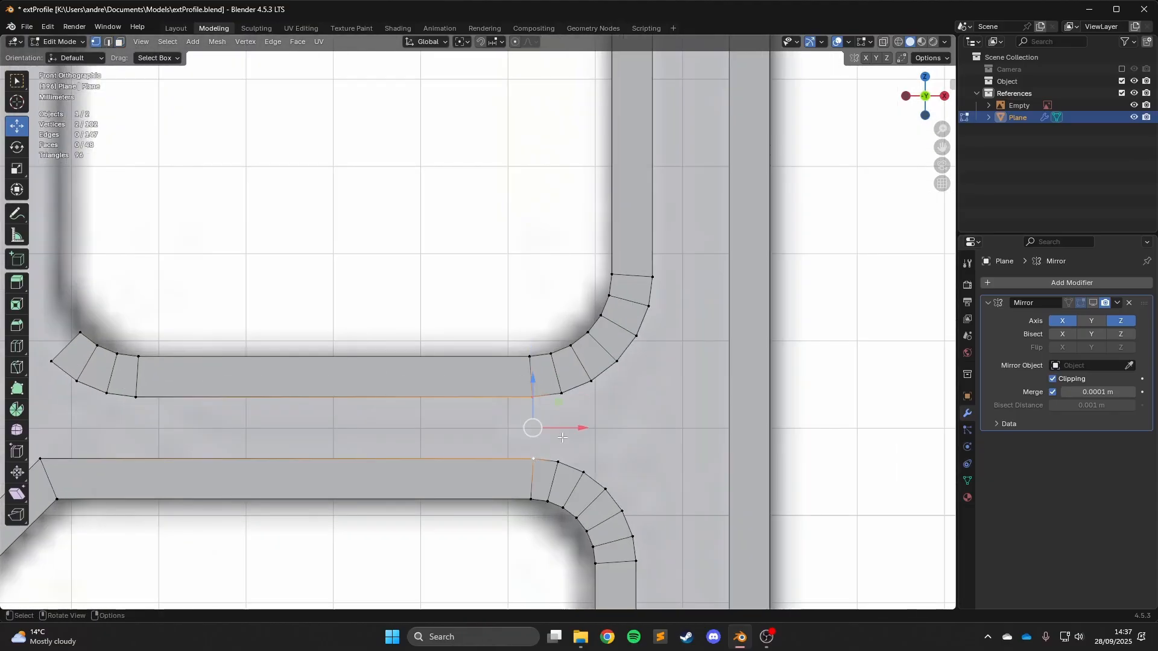
scroll(562, 437, "down", 5)
scroll(370, 516, "up", 3)
left_click(529, 487)
key("KP_1")
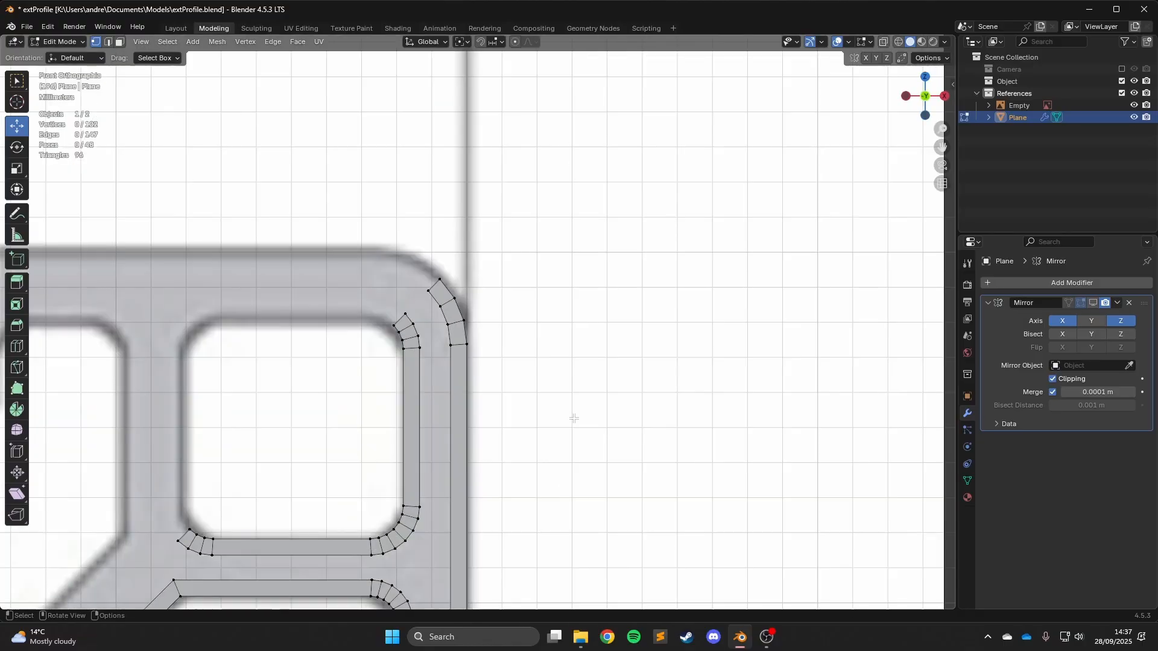
middle_click_drag(540, 496, 572, 366, "shift")
scroll(449, 402, "up", 3)
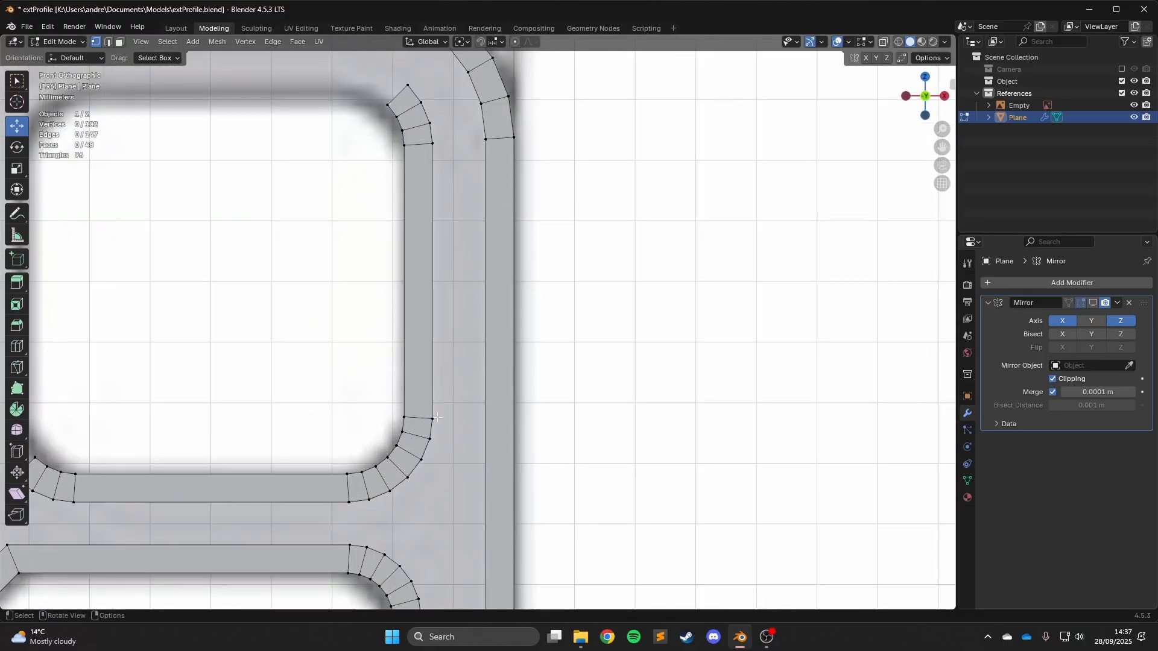
Add a single loop cut across the outer wall's inset strip and slide it near the square opening's lower corner, factor about 0.217.
left_click(17, 346)
middle_click_drag(523, 477, 560, 346, "shift")
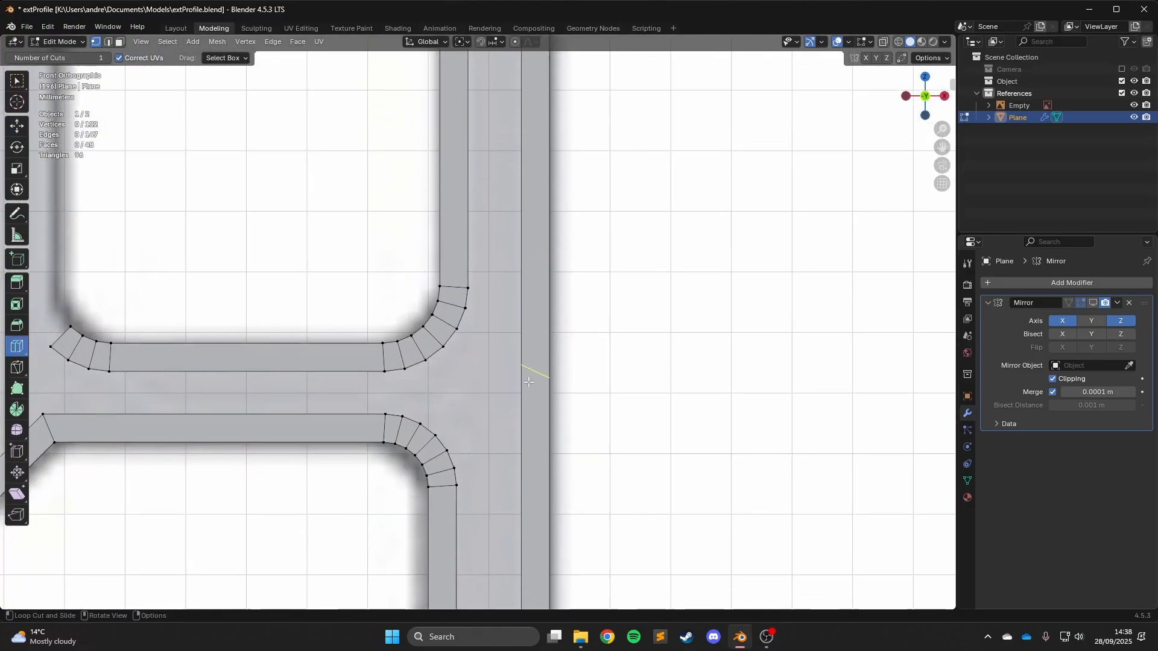
left_click_drag(536, 300, 543, 329)
scroll(543, 329, "down", 5)
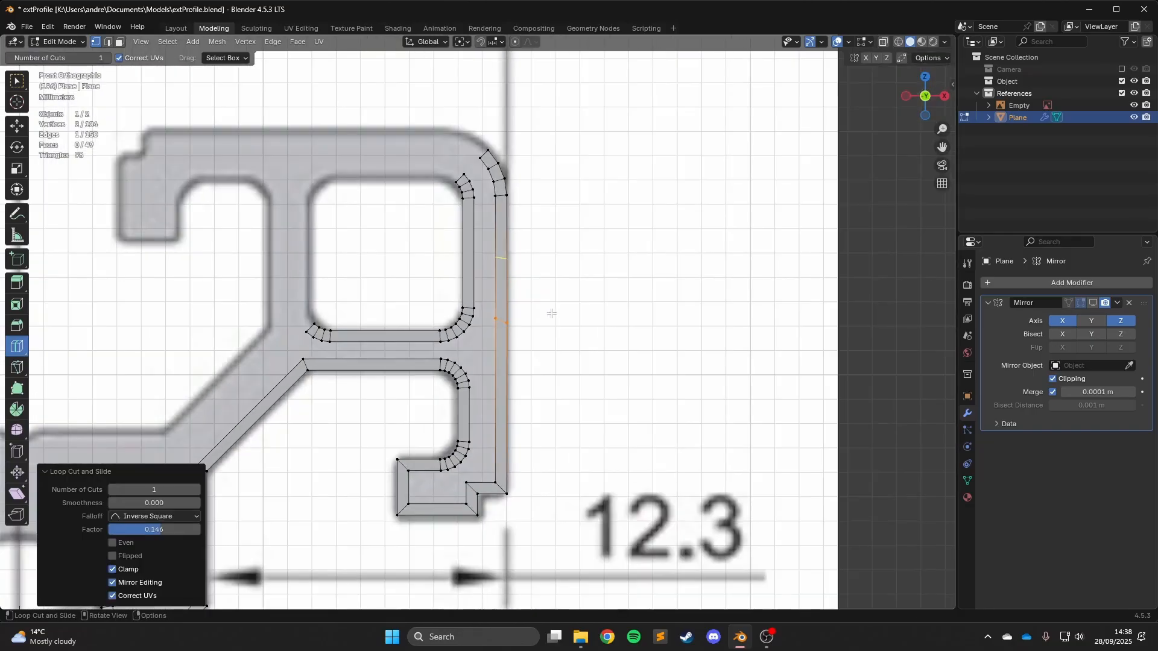
key("ctrl+z")
scroll(507, 407, "up", 3)
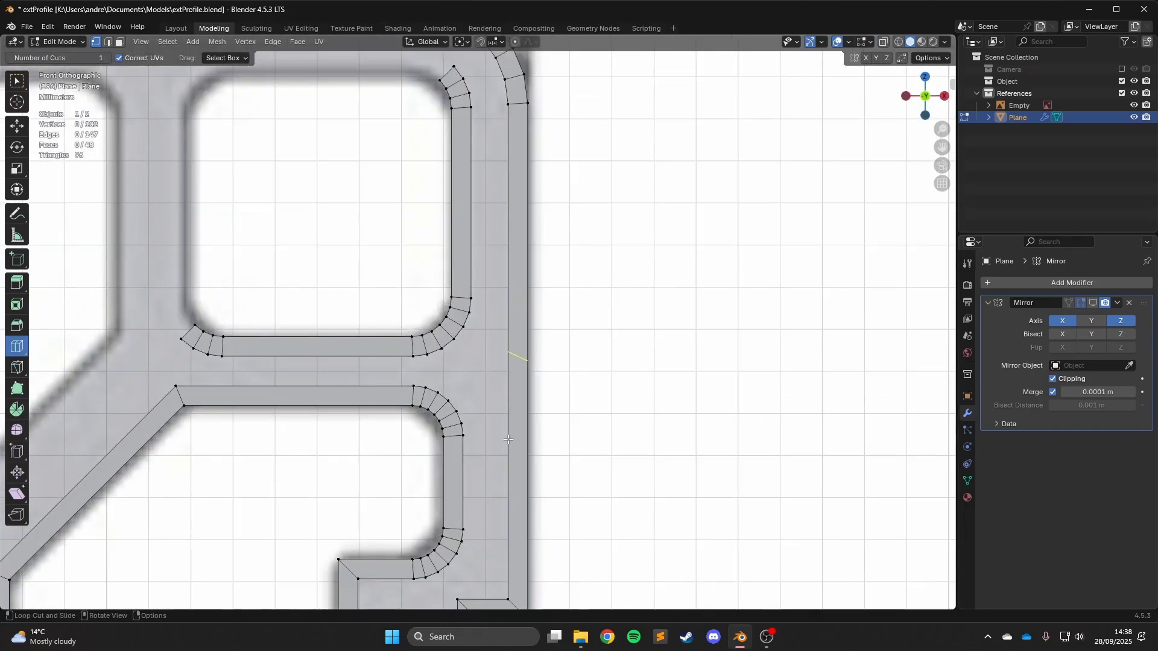
left_click_drag(520, 375, 521, 374)
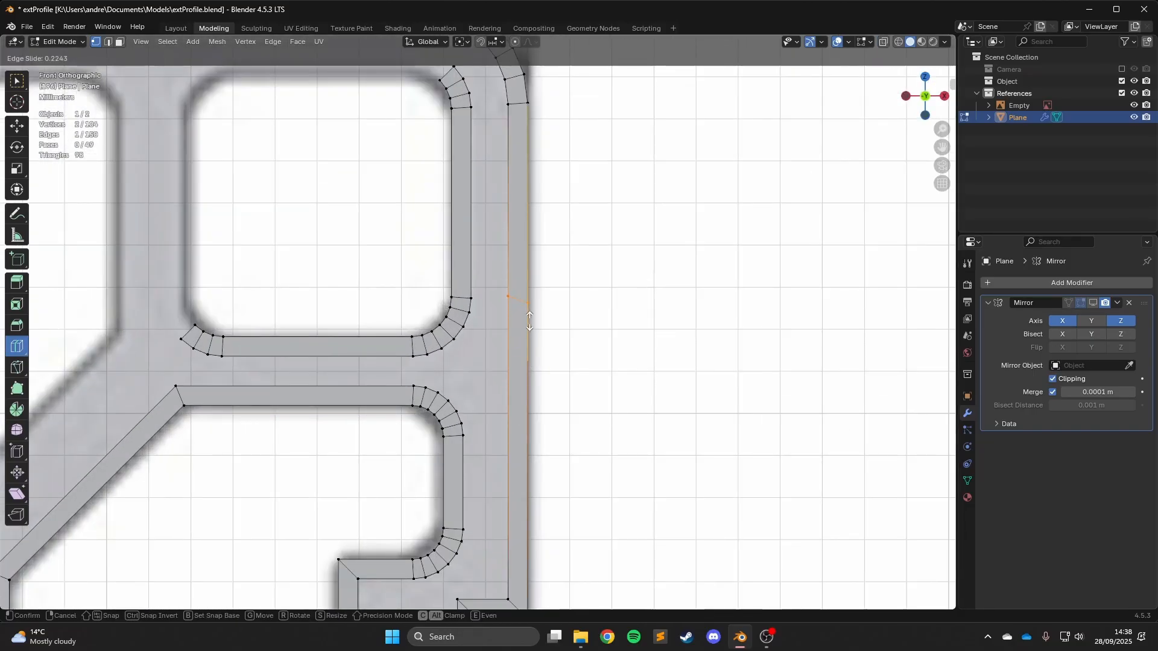
left_click_drag(529, 321, 529, 319)
Flatten the new cut on the outer wall's strip to Z scale 0 and move it 0.000076 m along Z, level with the square opening's corner end.
left_click(461, 42)
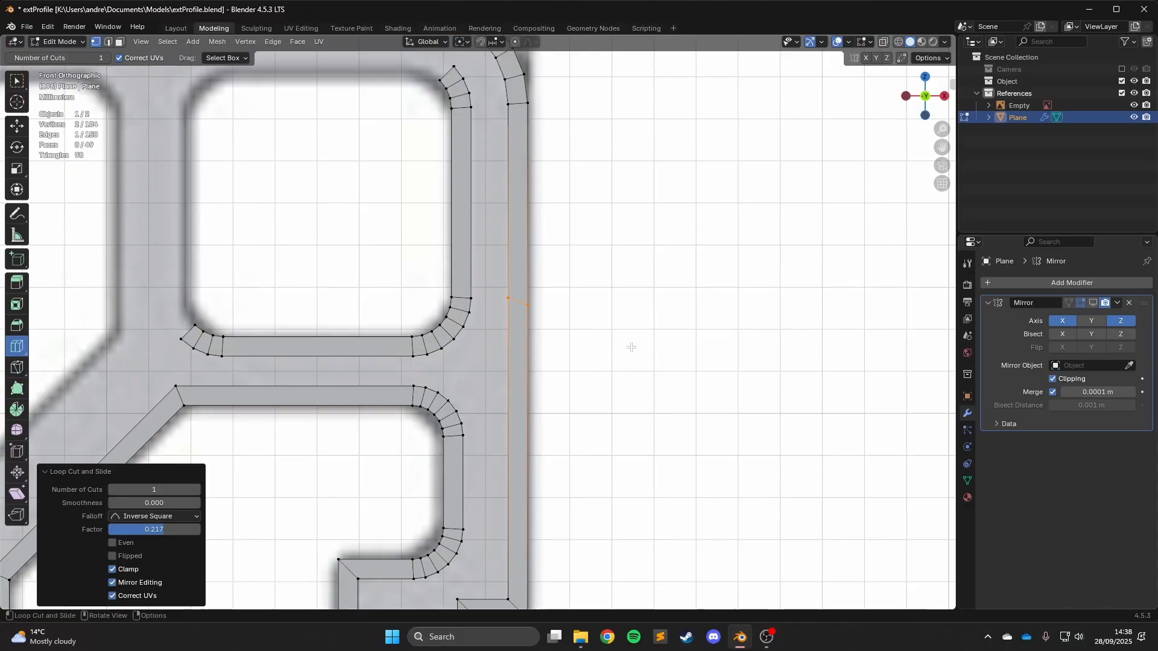
key("s")
key("z")
key("Return")
scroll(657, 315, "up", 6)
key("g")
key("z")
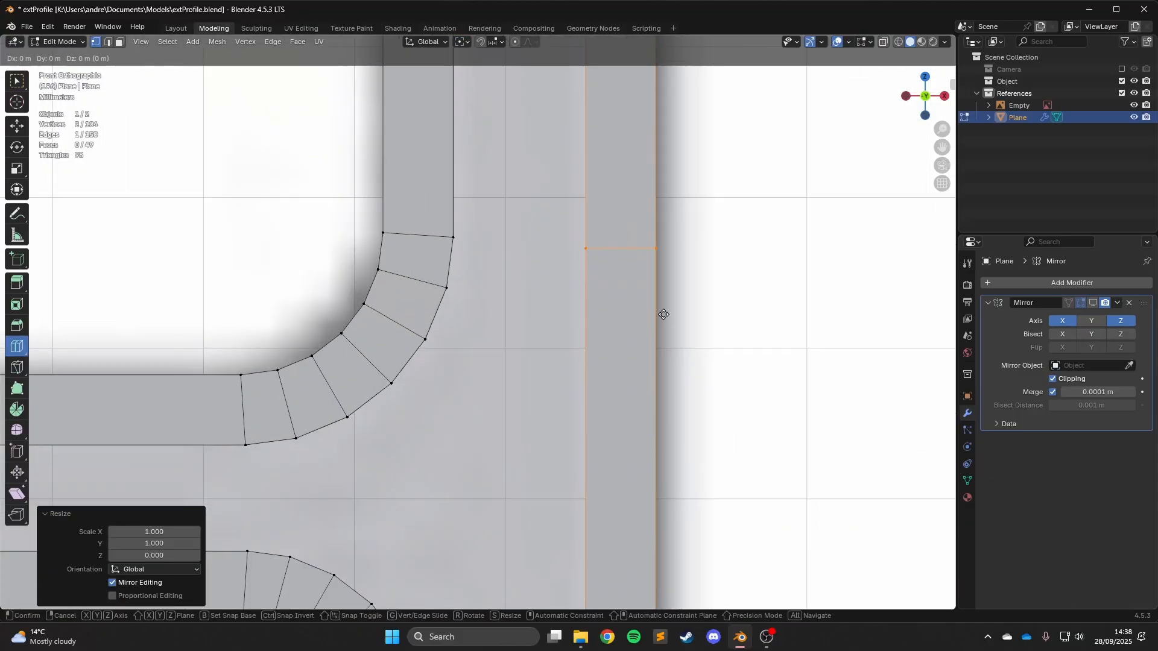
left_click(663, 304)
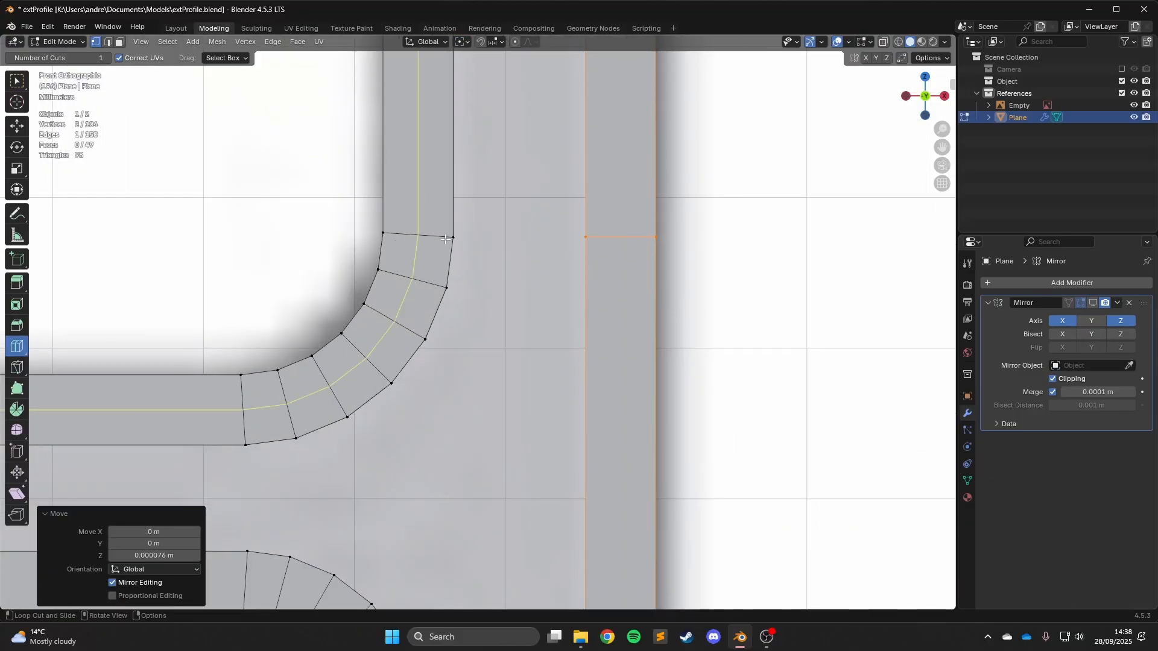
Add a lower loop cut across the outer wall's strip, flatten it along Z, and move it 0.000124 m level with the lower opening's corner end.
scroll(597, 299, "down", 5)
scroll(590, 297, "up", 1)
left_click_drag(549, 395, 552, 416)
key("s")
key("z")
key("0")
key("Return")
key("g")
key("z")
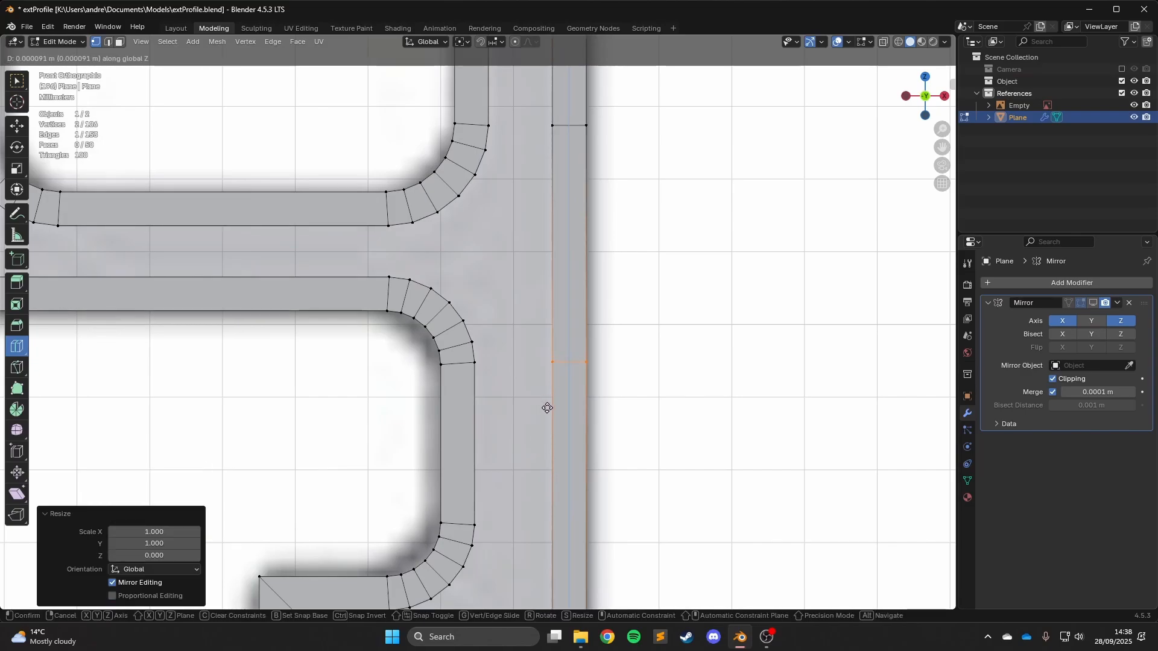
left_click(546, 405)
Add two loop cuts between the aligned cuts on the outer wall's strip and scale them apart along Z, close to those cuts.
scroll(513, 358, "down", 4)
scroll(513, 358, "up", 3)
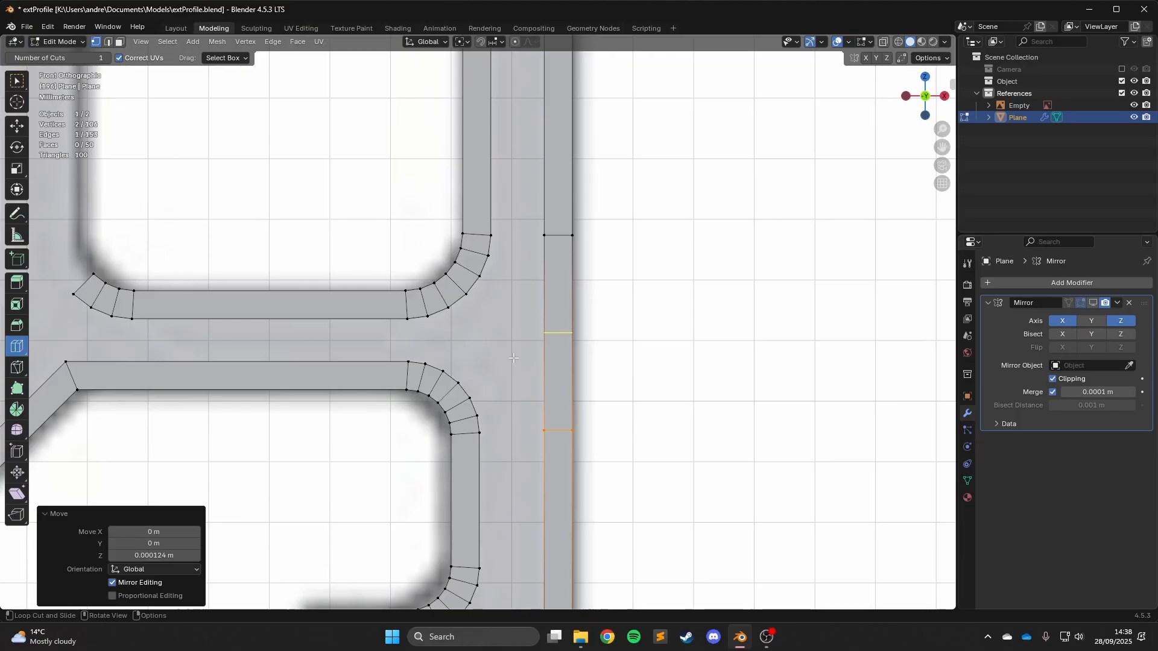
left_click(513, 358)
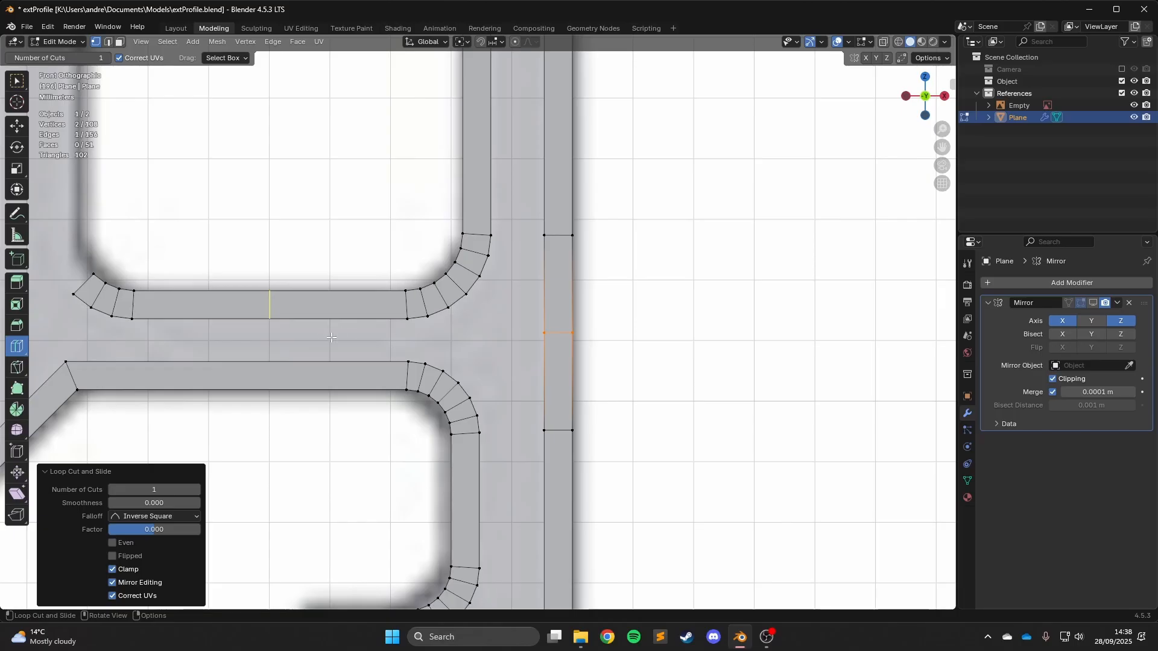
key("ctrl+z")
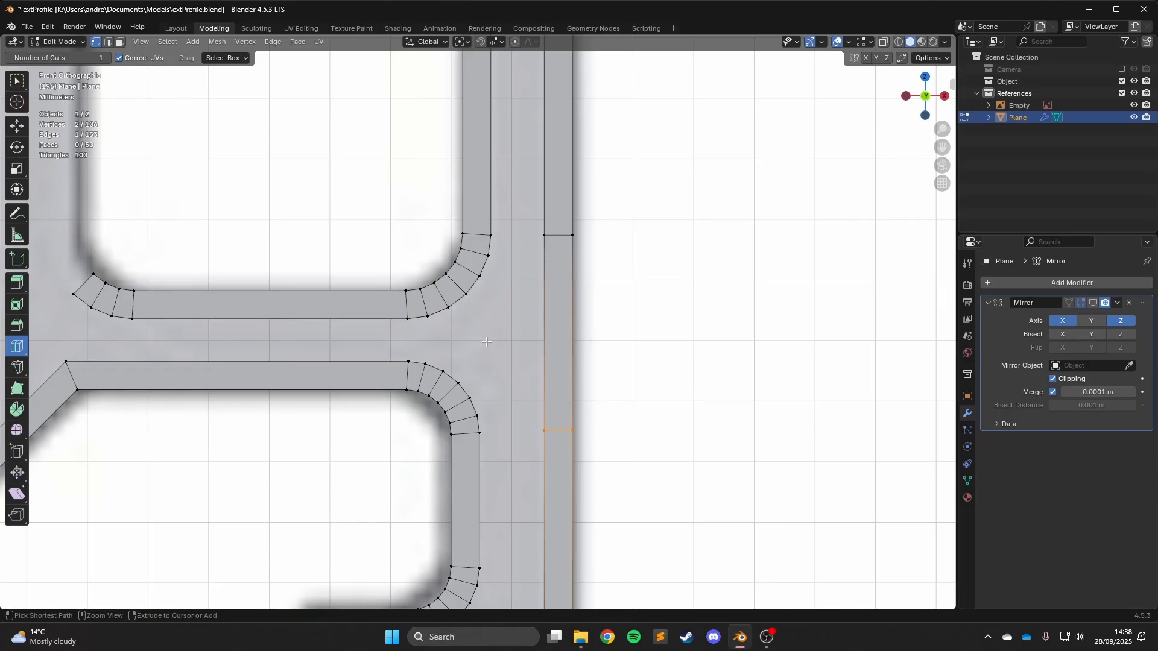
left_click(559, 332)
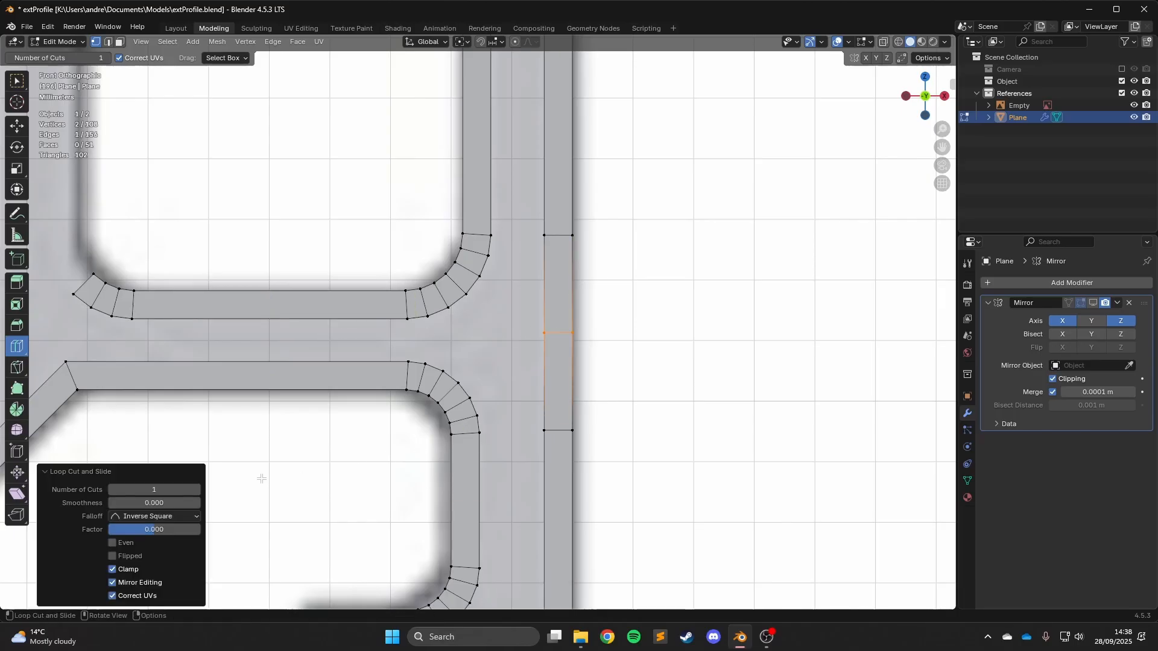
left_click(196, 489)
key("s")
key("z")
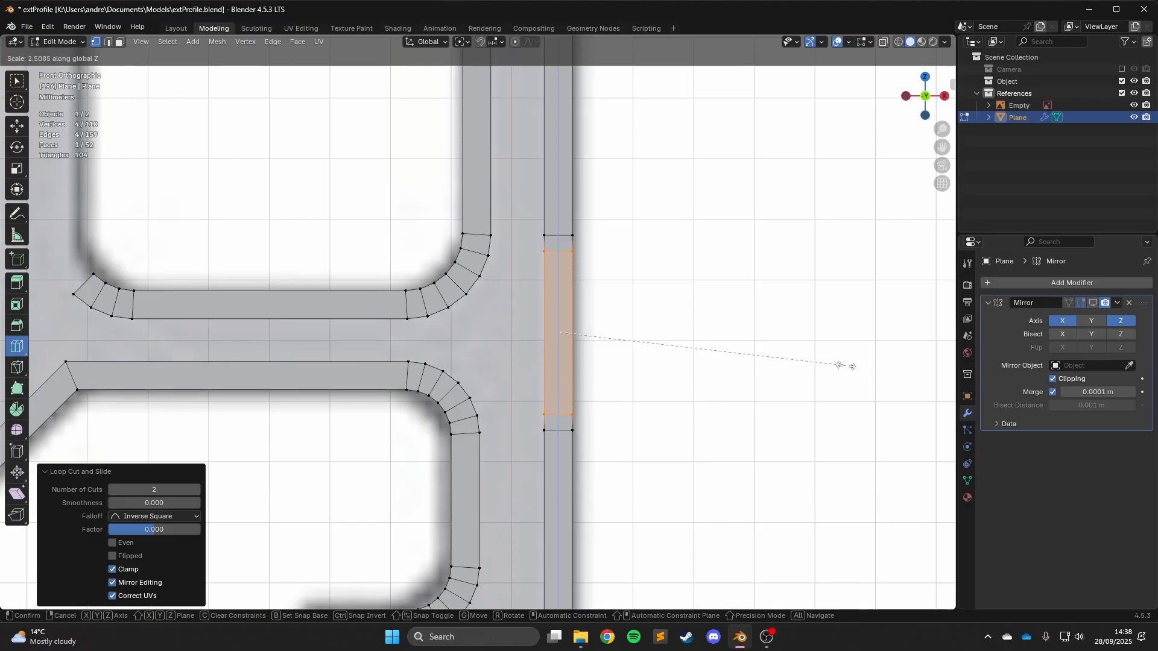
left_click(837, 364)
In edge selection, fill a face across the horizontal rib between the first edges of the two facing corner arcs.
key("2")
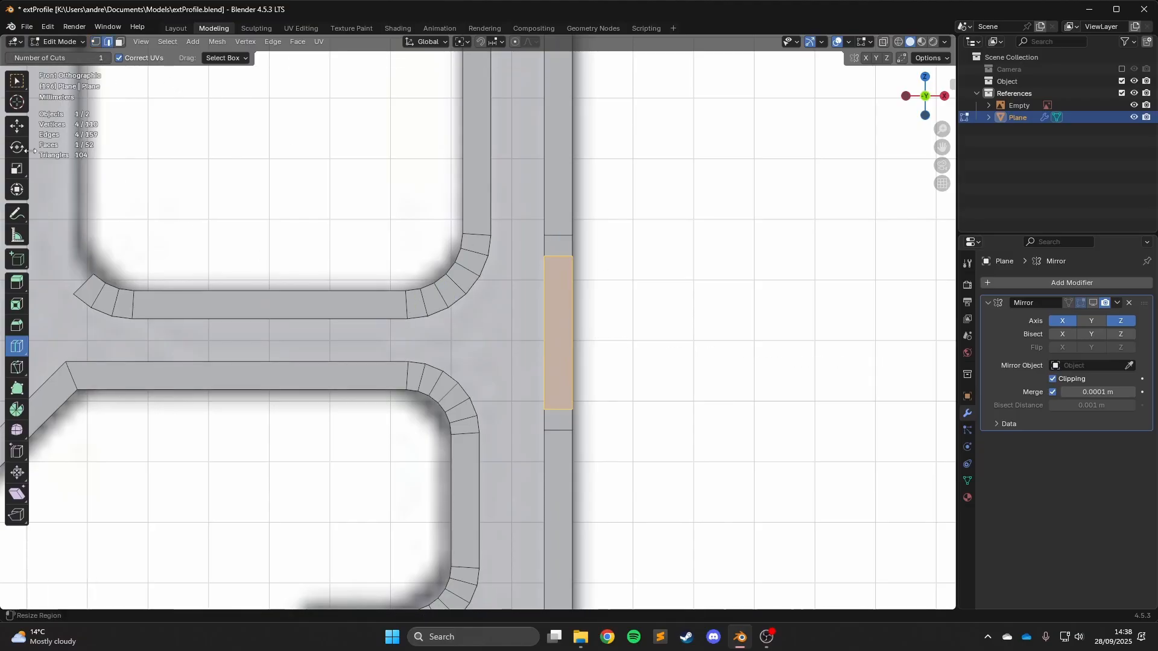
left_click(17, 126)
left_click(417, 317)
left_click(417, 363, "shift")
key("f")
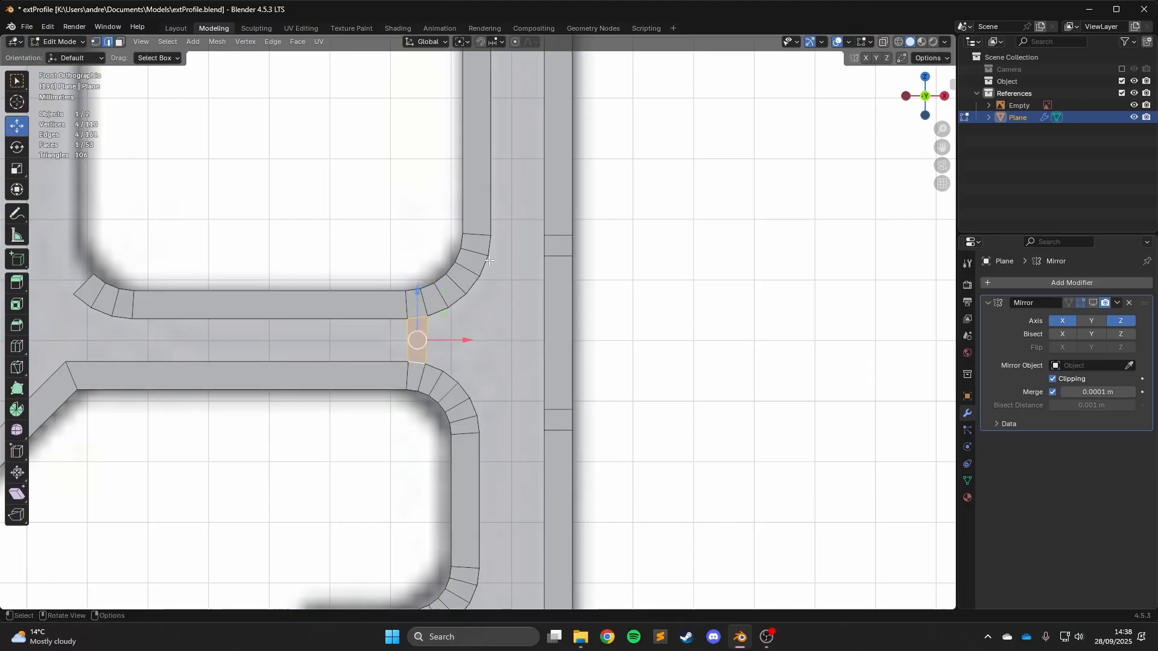
Fill faces linking the outer wall's short strip edges to the facing corner edges of the square opening and the lower opening.
left_click(489, 249)
left_click(545, 245, "shift")
key("f")
left_click(479, 424)
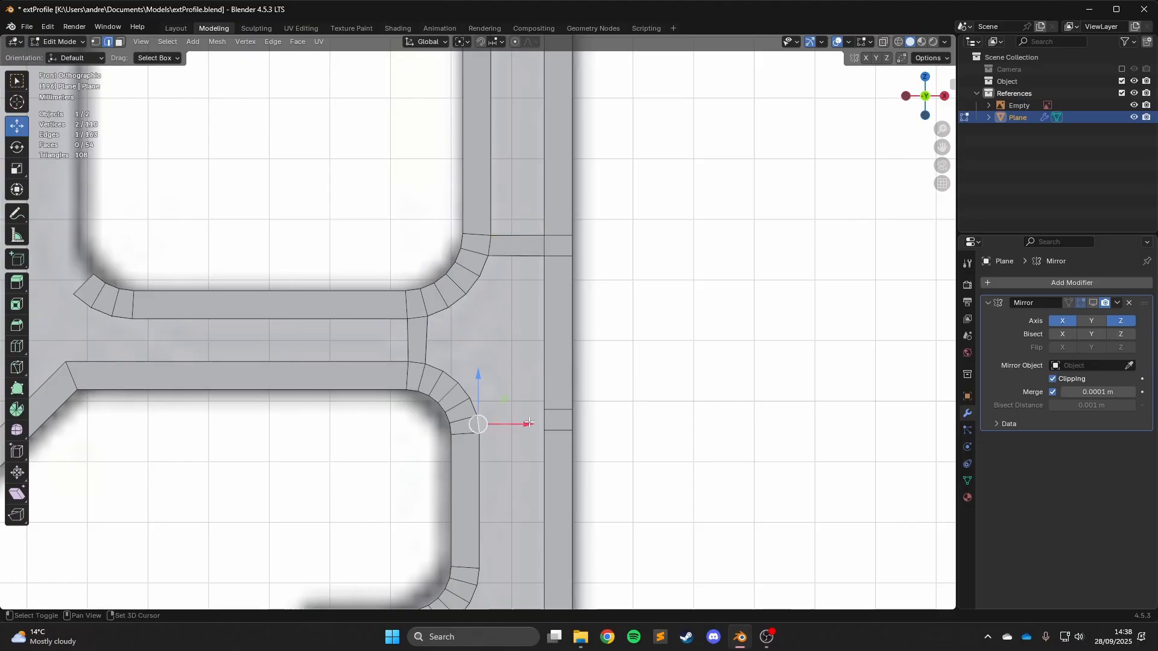
left_click(545, 420, "shift")
key("f")
middle_click_drag(626, 393, 630, 354, "shift")
left_click(631, 354)
Join the end vertex of the square opening's inset strip to the end vertex of the small hooked slot's strip with an edge.
middle_click_drag(107, 349, 302, 349, "shift")
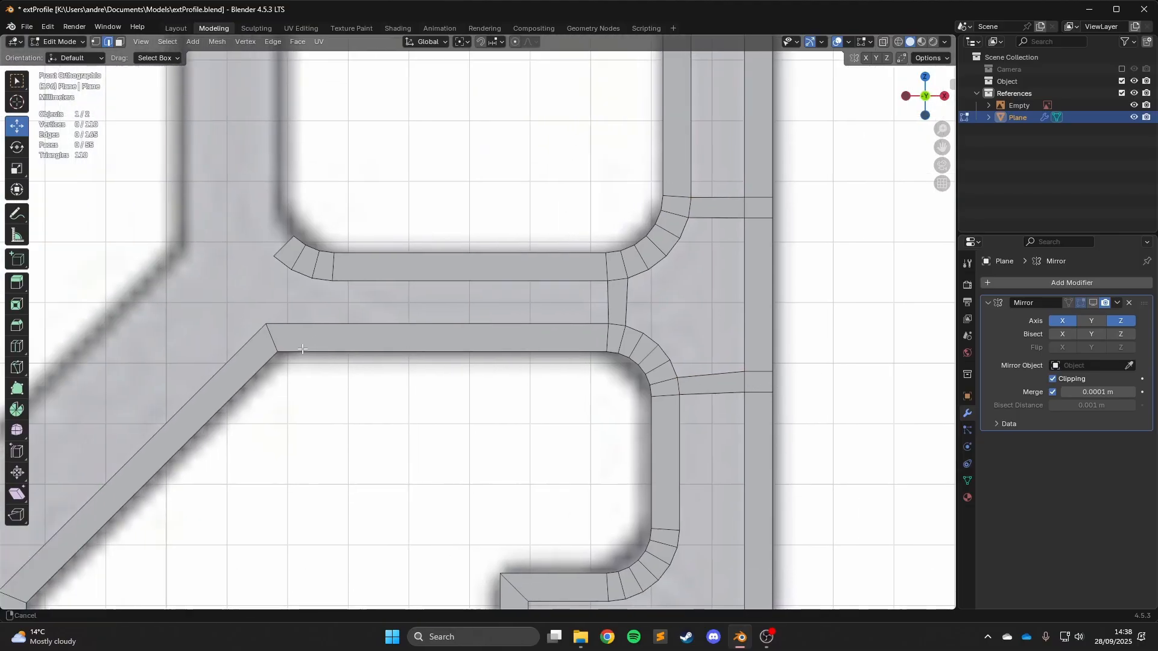
scroll(302, 349, "down", 5)
scroll(273, 251, "up", 4)
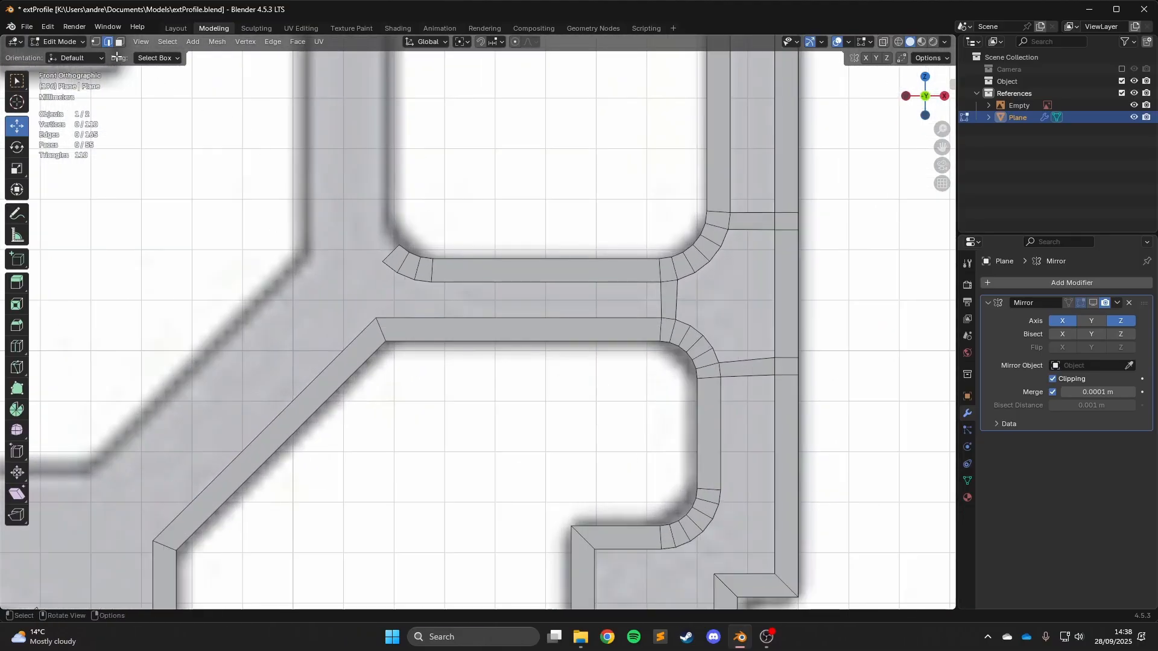
left_click(385, 272)
middle_click_drag(386, 272, 711, 98, "shift")
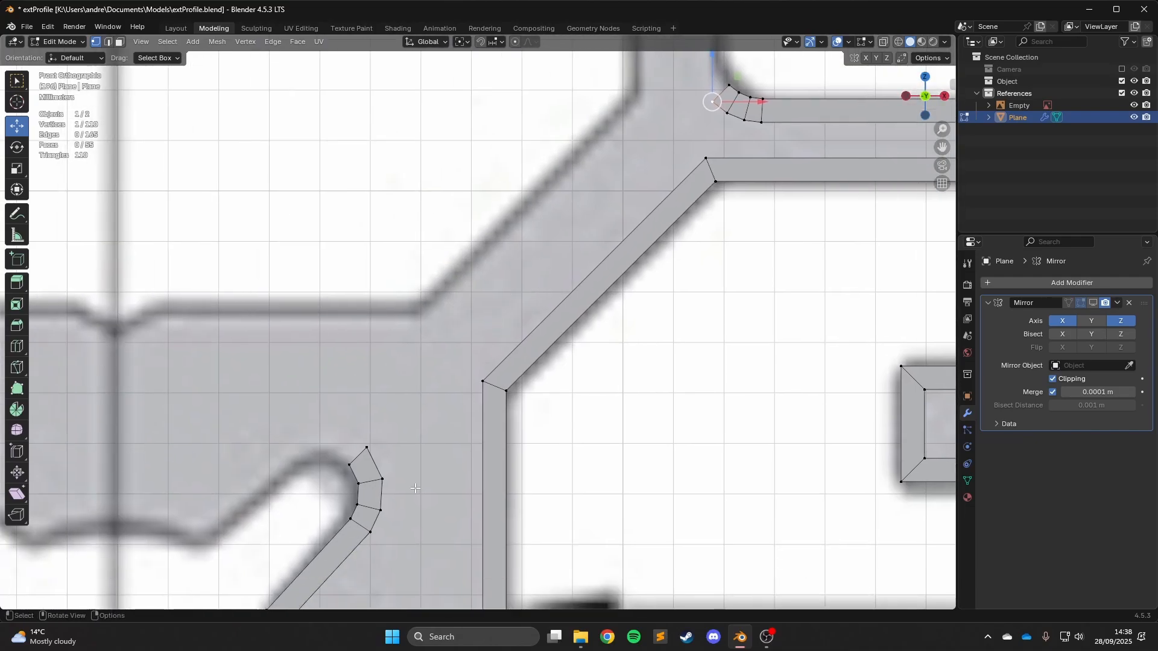
left_click(364, 444, "shift")
key("f")
middle_click_drag(669, 260, 273, 433, "shift")
scroll(458, 230, "up", 4)
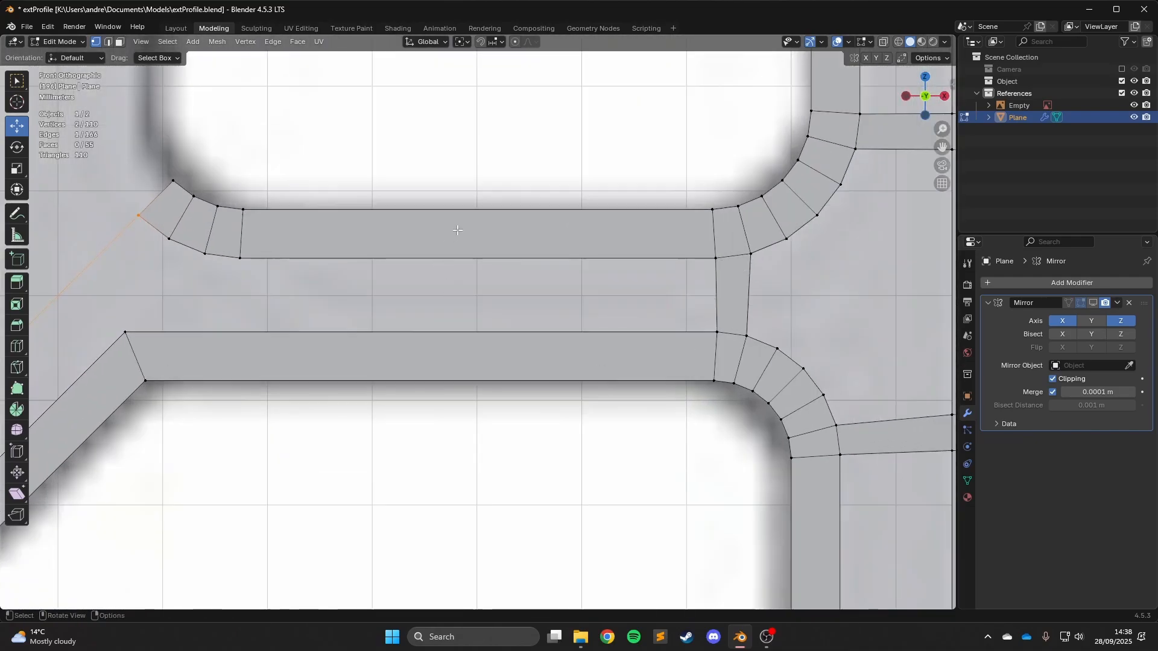
left_click(518, 217)
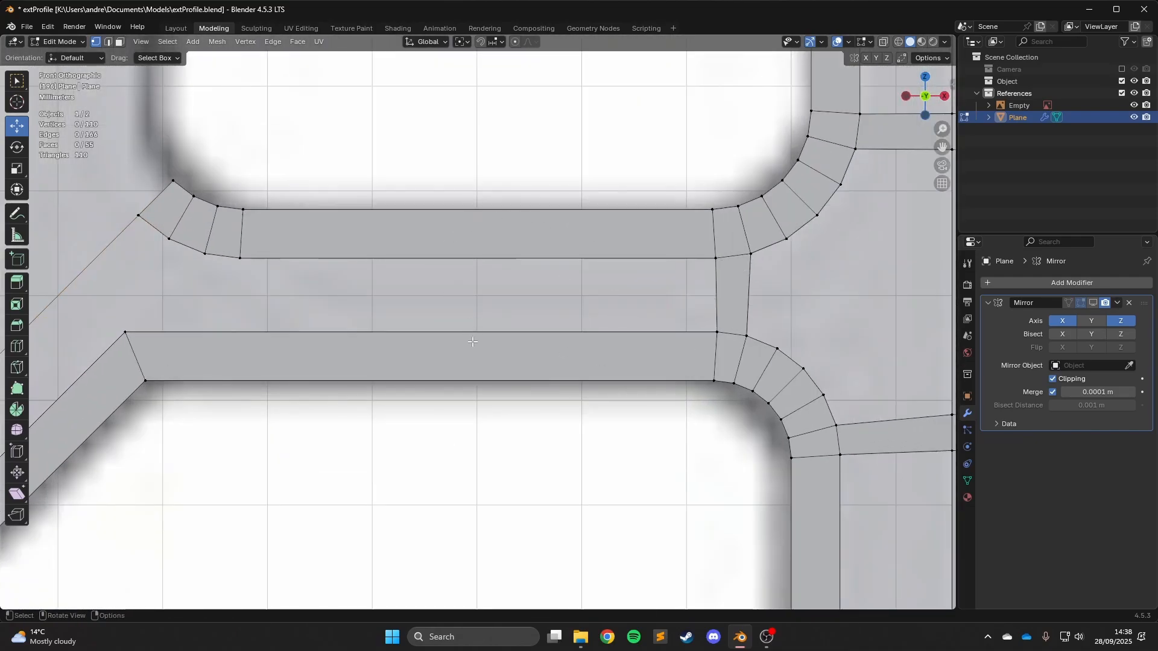
Examine the unconnected corner-arc vertices around the junction of the horizontal rib and the outer wall.
middle_click_drag(578, 269, 310, 382, "shift")
scroll(311, 381, "down", 2)
middle_click_drag(590, 232, 558, 199, "shift")
scroll(448, 391, "up", 2)
left_click(446, 392)
left_click(470, 315)
scroll(565, 375, "up", 1)
left_click(514, 275)
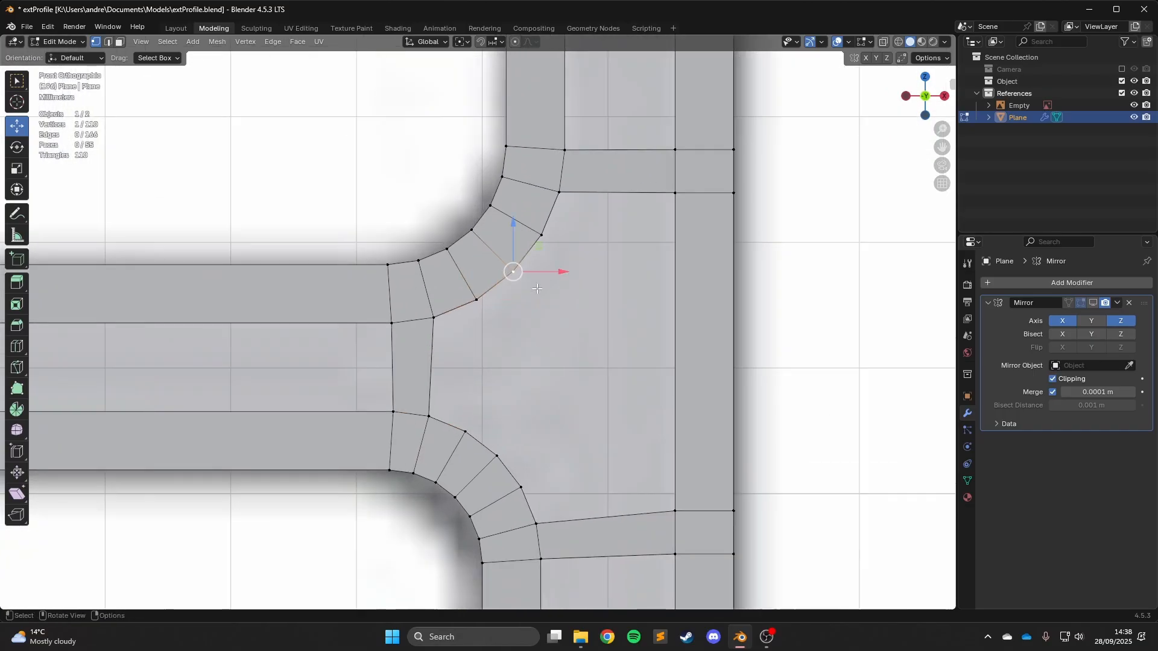
scroll(568, 357, "down", 2)
scroll(568, 356, "up", 2)
Add two loop cuts across the outer wall's strip between the two faces that connect it to the corner arcs.
left_click(17, 346)
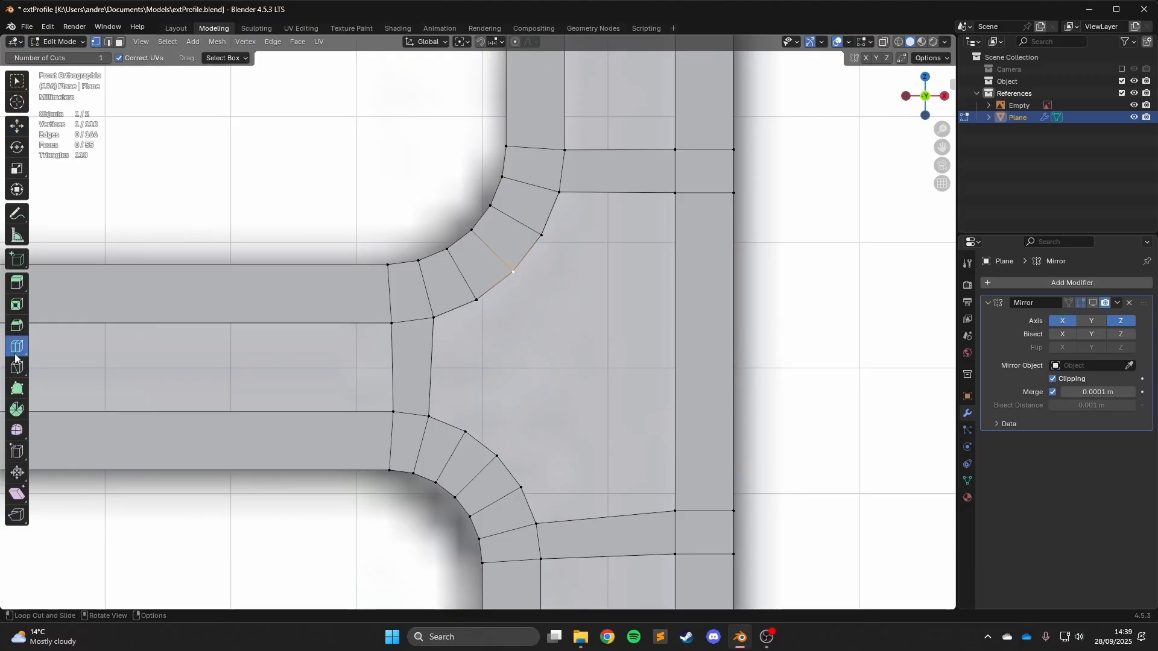
left_click(675, 351)
left_click(195, 490)
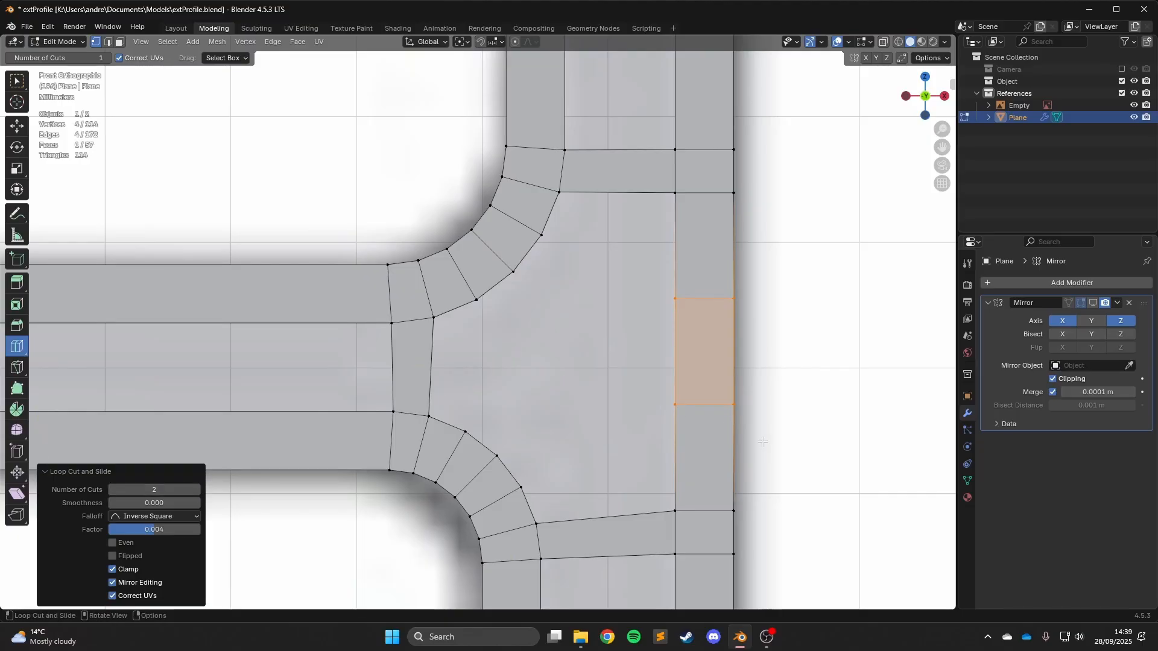
key("w")
key("a")
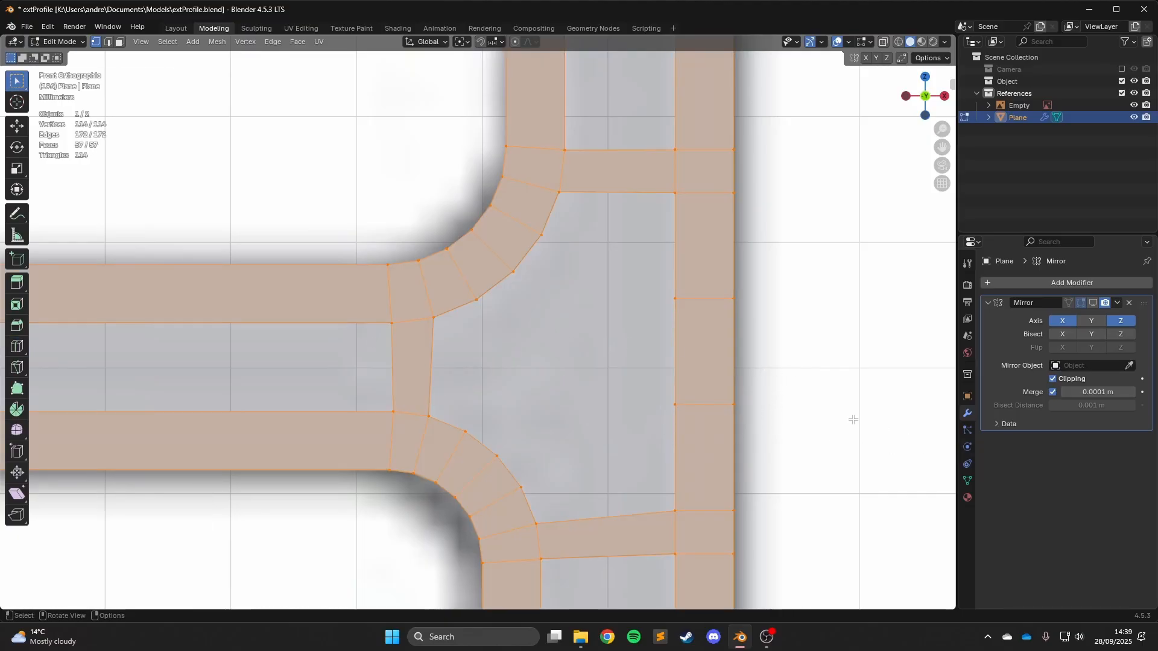
left_click(17, 126)
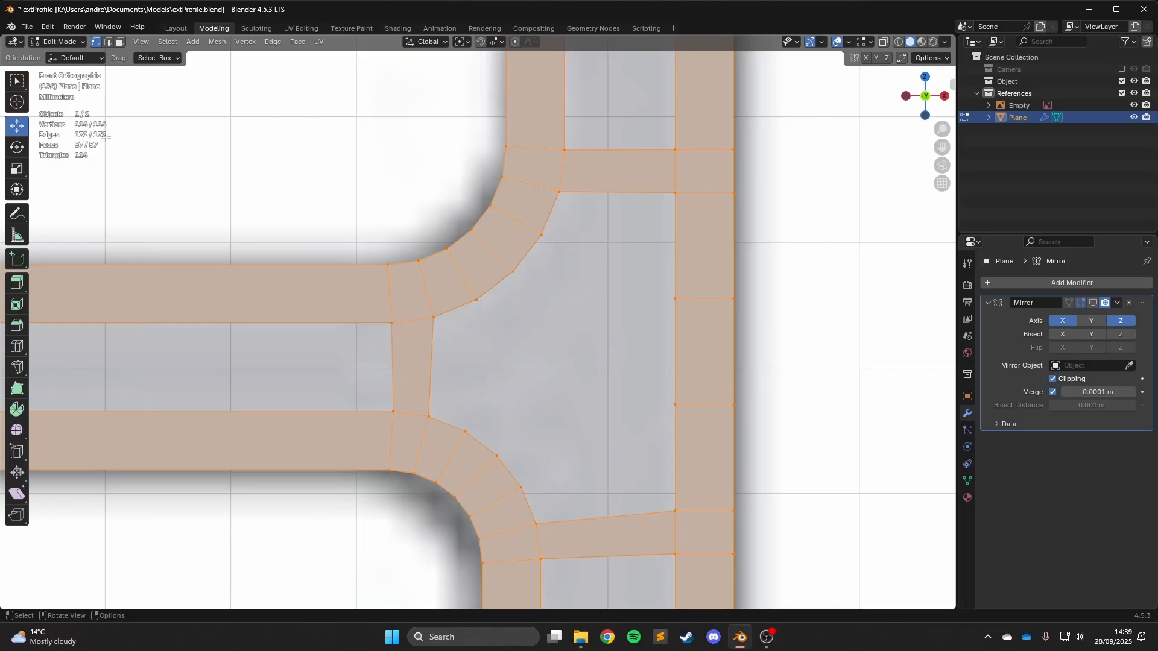
scroll(73, 91, "down", 2)
Open the system preferences, check the Undo Steps limit under Memory & Limits, and close the preferences.
left_click(46, 30)
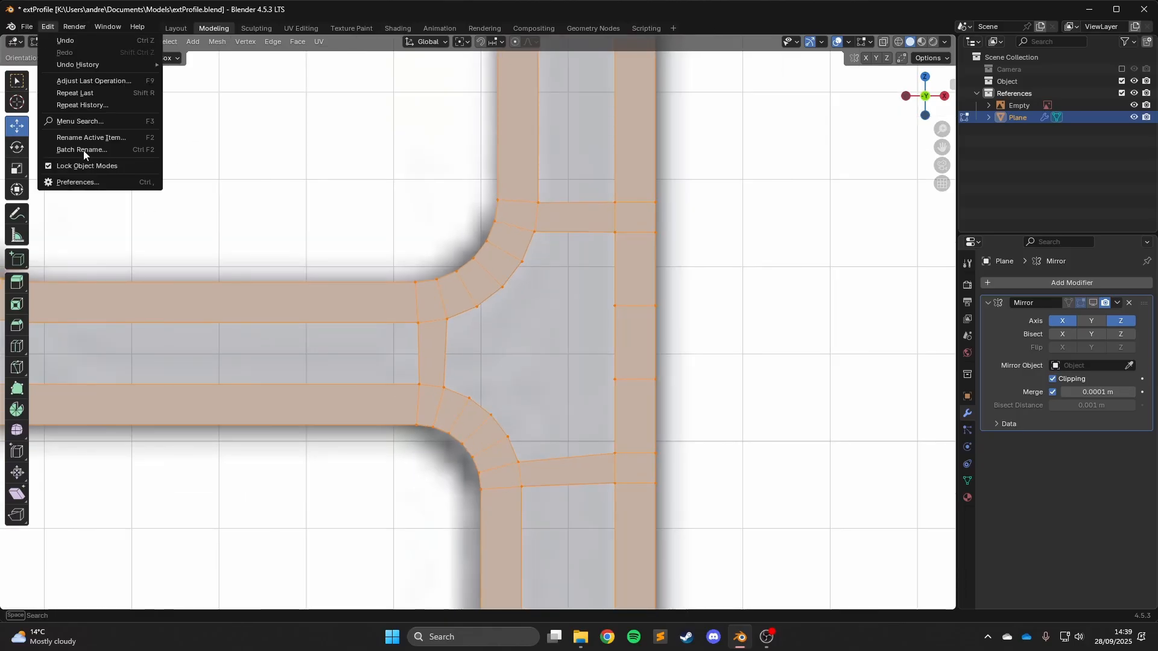
left_click(91, 176)
left_click(58, 27)
left_click(84, 181)
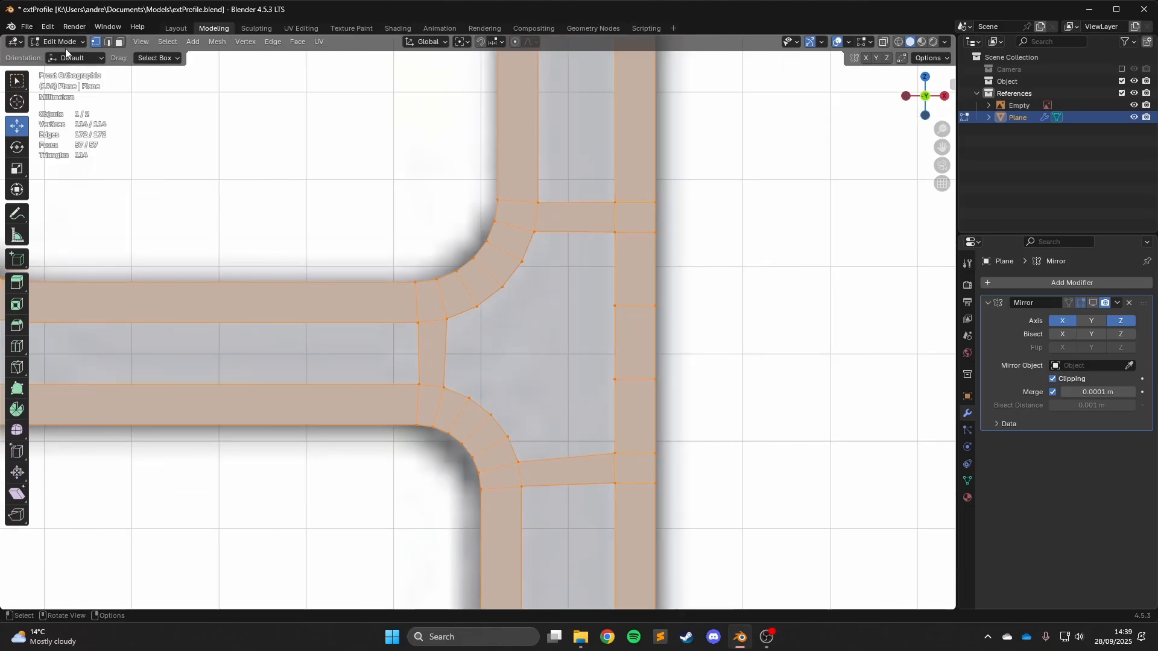
left_click(48, 27)
left_click(83, 187)
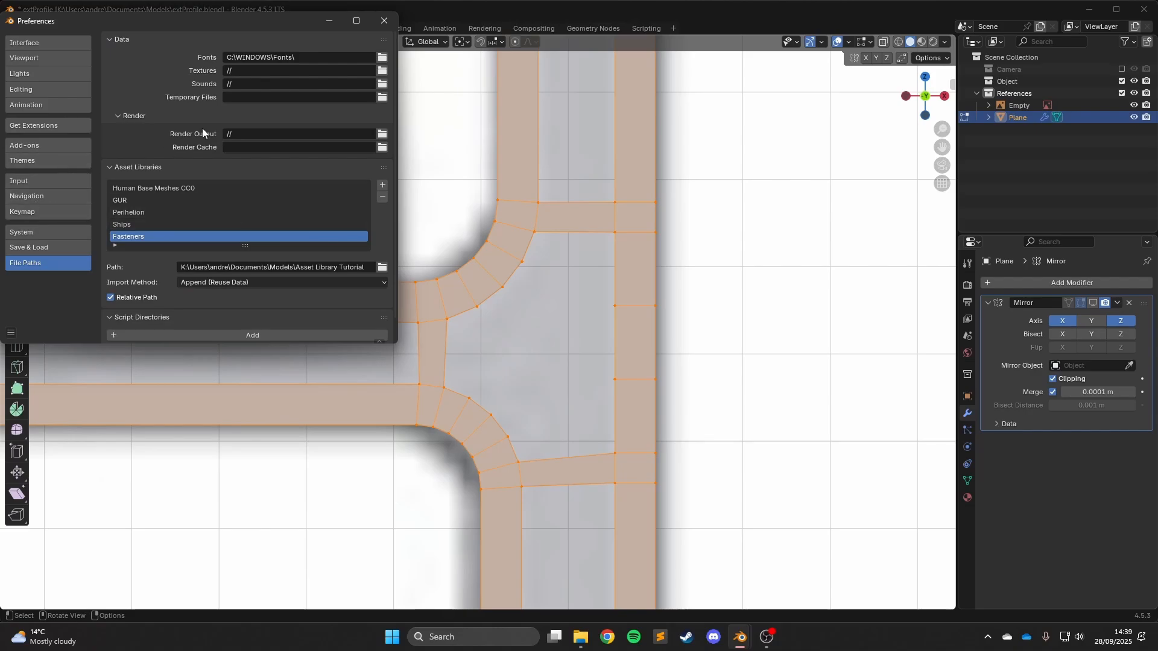
left_click(40, 231)
left_click_drag(197, 27, 309, 88)
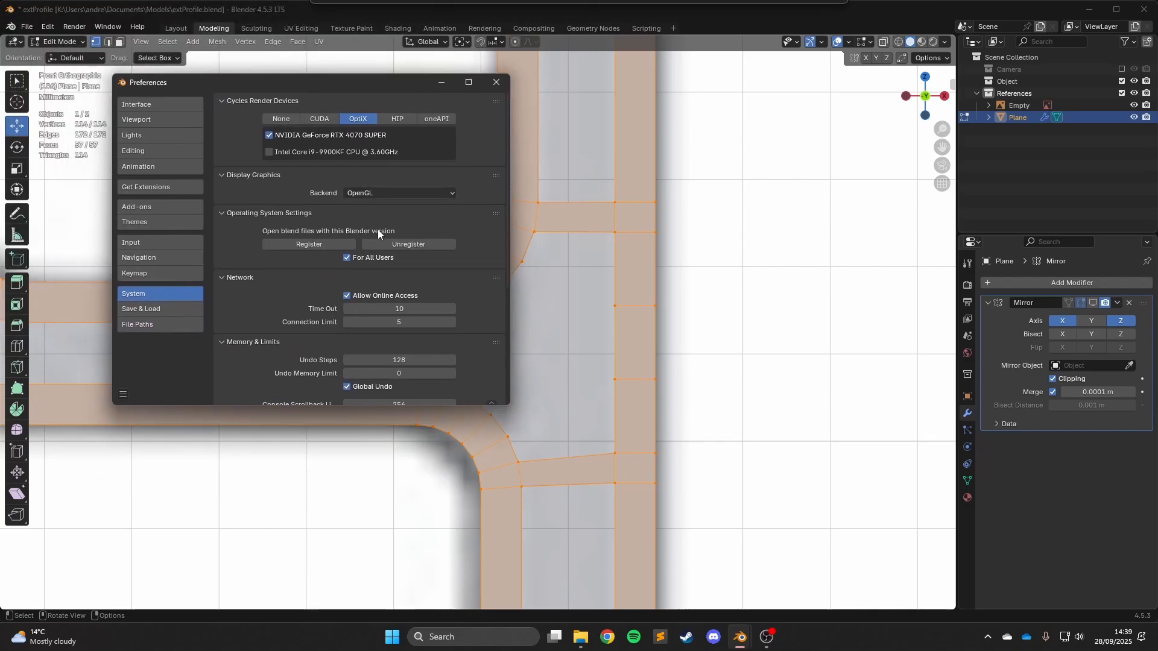
scroll(373, 271, "down", 5)
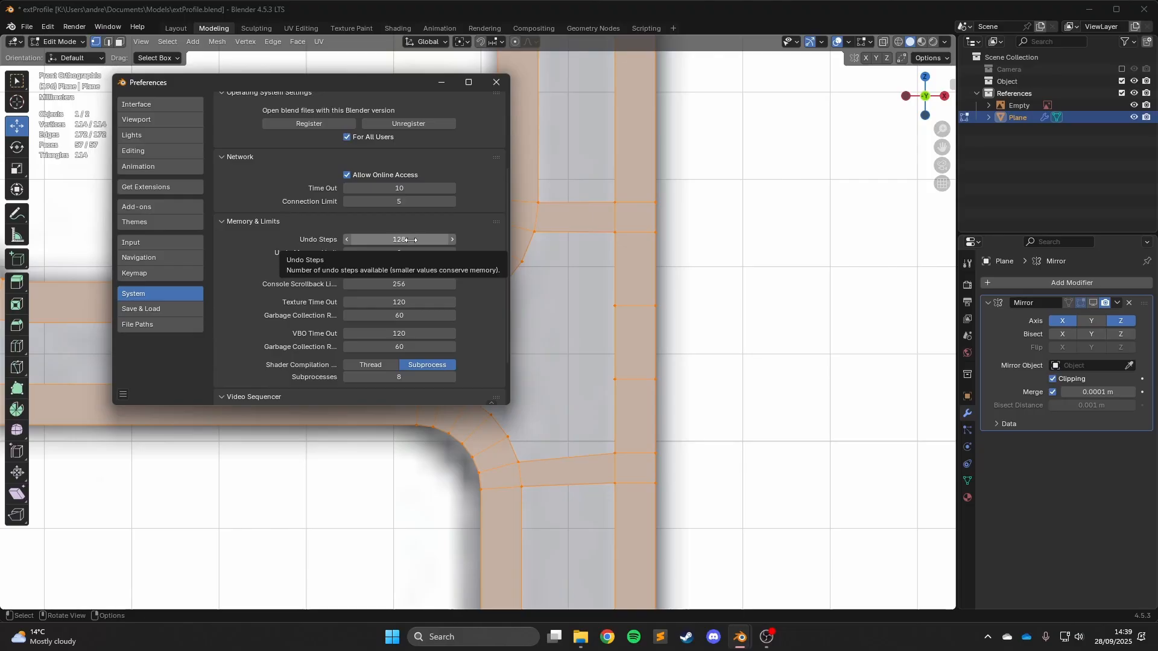
left_click(495, 82)
Select the outer wall's two middle cuts and scale them closer together along Z by about 0.547.
scroll(523, 343, "down", 3)
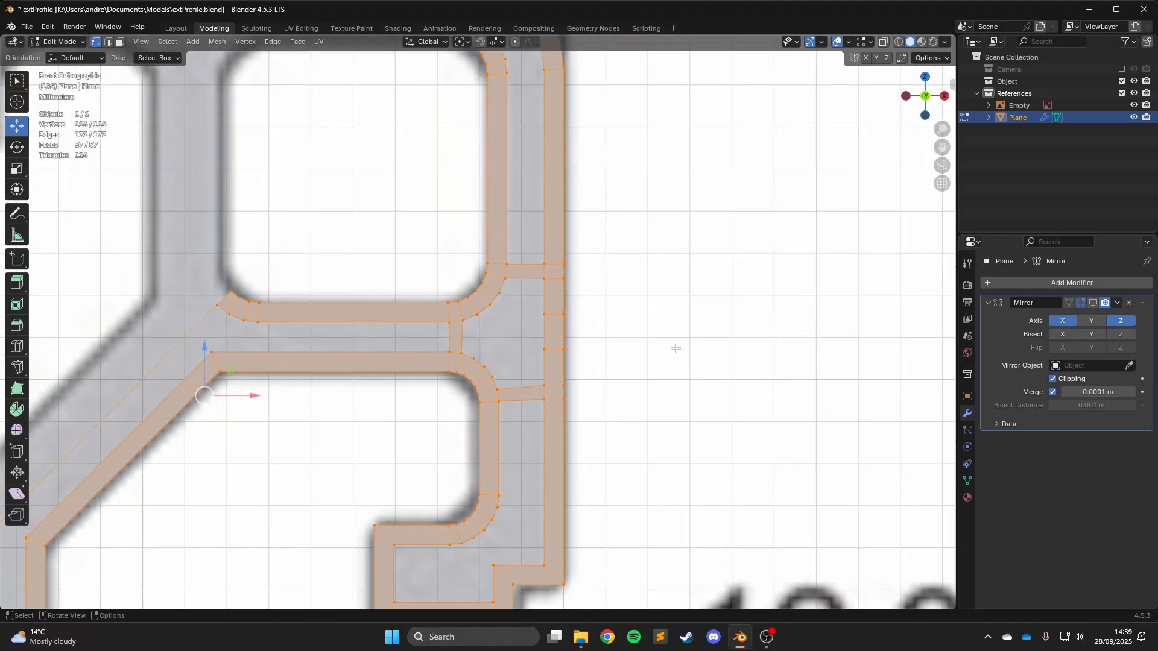
scroll(356, 251, "up", 4)
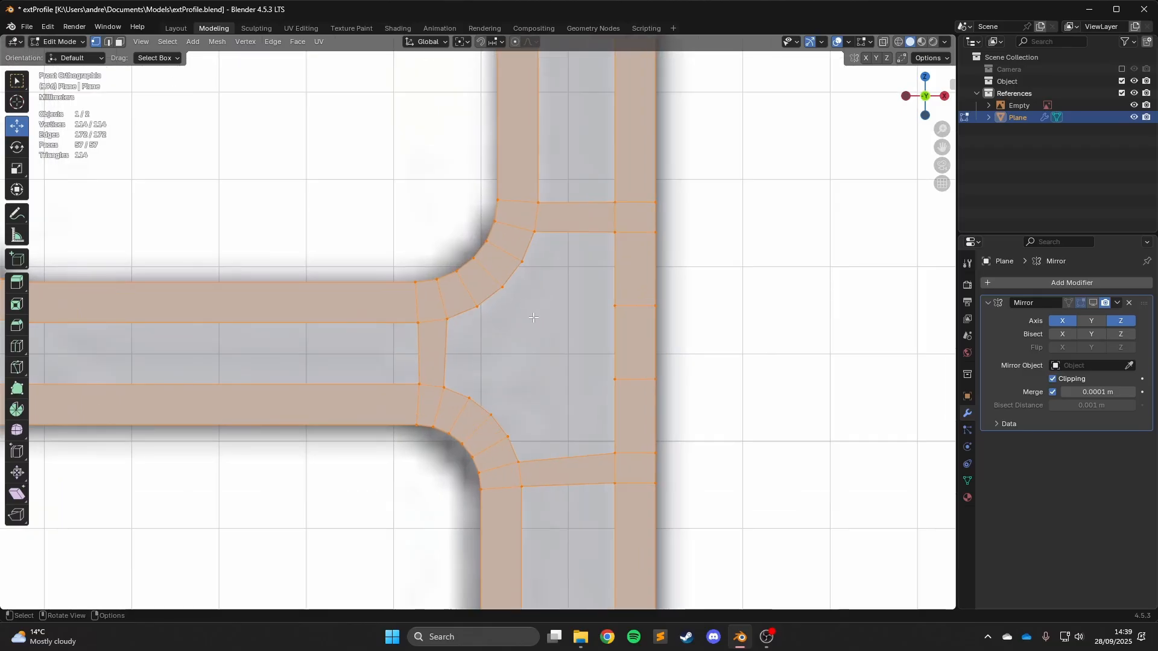
scroll(356, 251, "down", 2)
scroll(800, 401, "up", 3)
left_click_drag(630, 289, 915, 446)
key("s")
key("z")
left_click(796, 405)
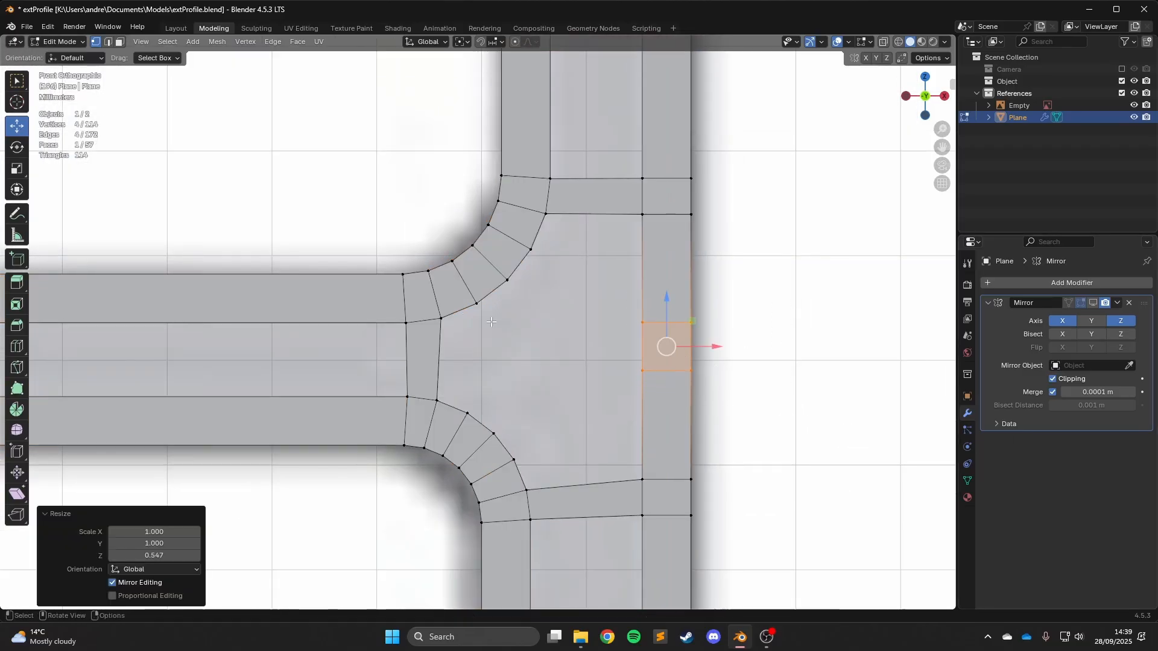
left_click(627, 327)
left_click_drag(627, 326, 784, 401)
scroll(476, 323, "up", 1)
left_click(452, 261)
left_click(513, 275)
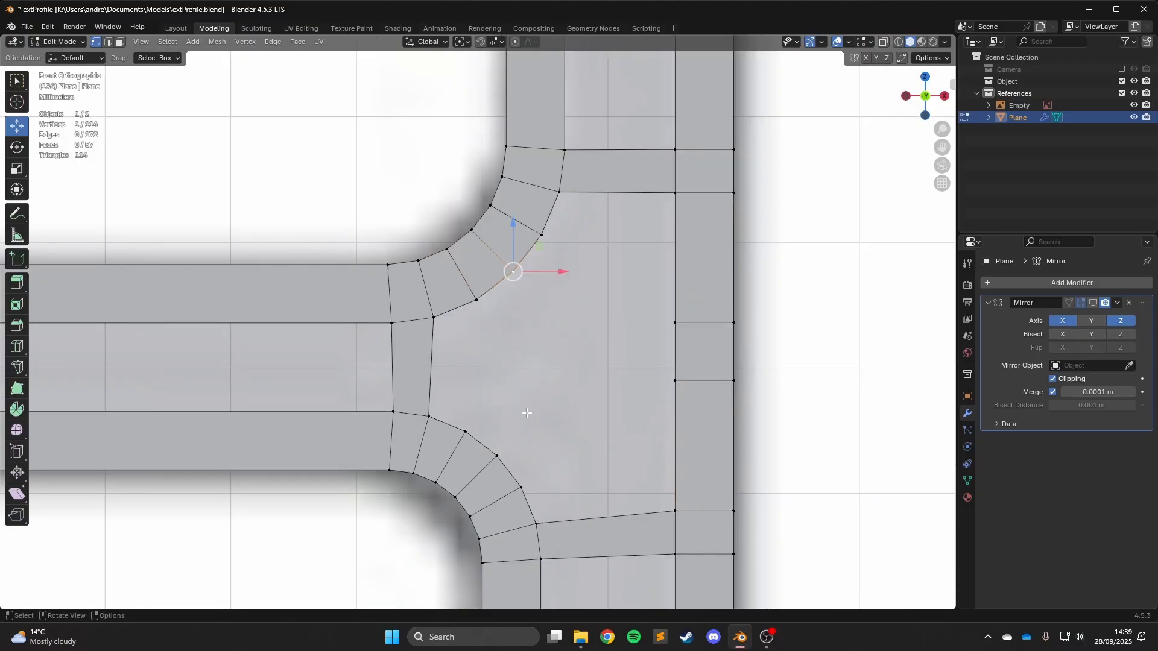
In edge selection, fill the next face between the facing corner arcs, extending from the rib's connecting face toward the outer wall.
left_click(108, 42)
left_click(433, 361)
key("f")
left_click(643, 185)
key("f")
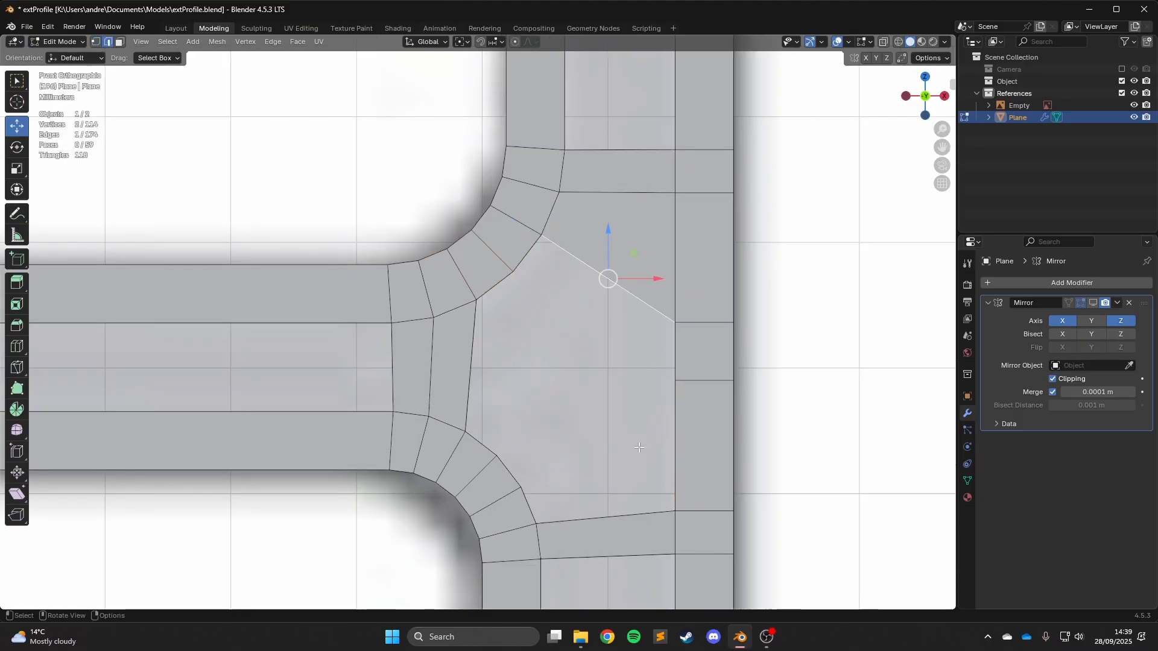
key("ctrl+x")
Add one centred loop cut to each of the outer wall strip's segments directly above and below the middle pair of cuts.
left_click(17, 346)
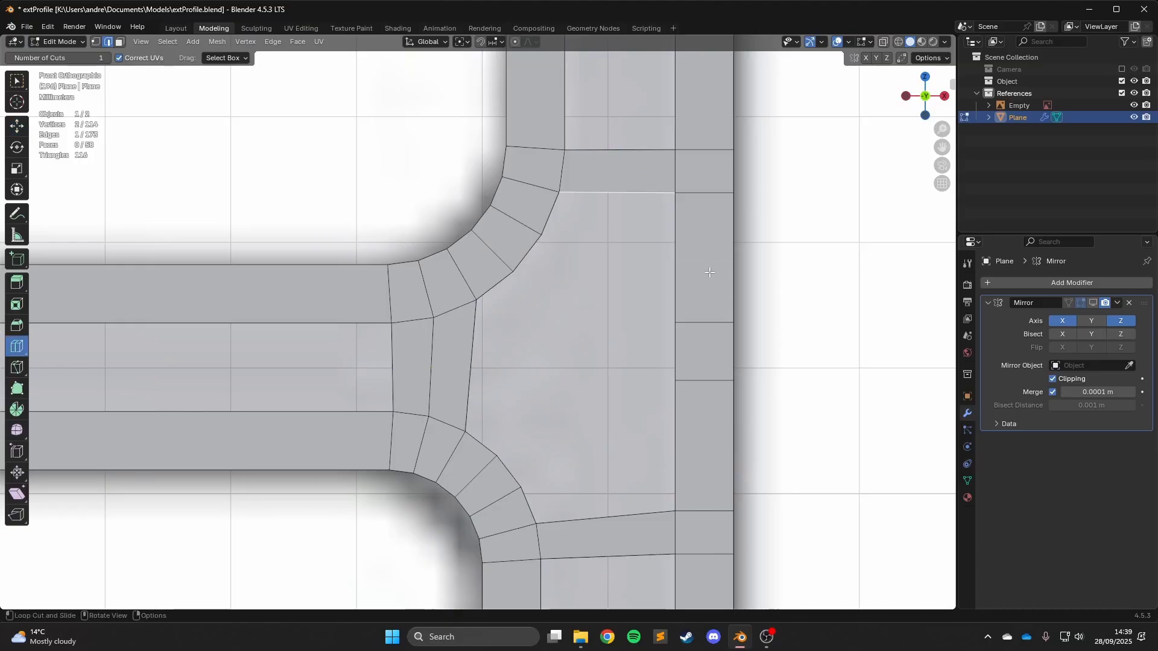
left_click(703, 260)
left_click(699, 463)
Fill the next faces inward from the lower and upper connecting faces, between the corner arcs and the outer wall's strip.
left_click(17, 125)
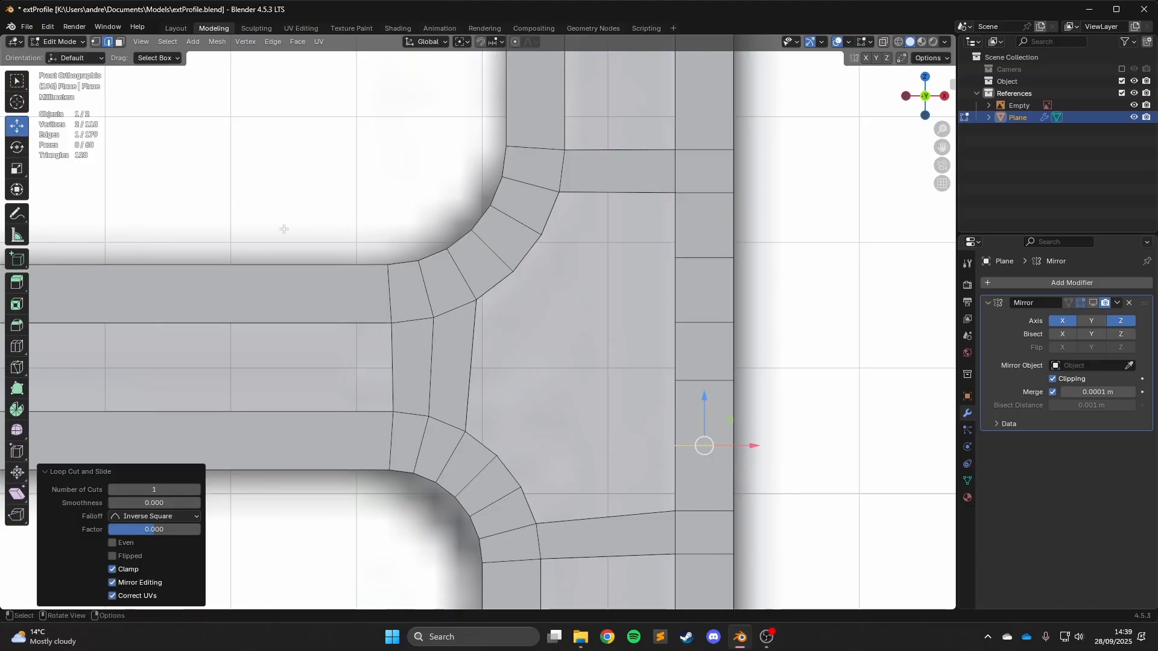
left_click(603, 536)
left_click(588, 522)
key("f")
left_click(586, 211)
key("f")
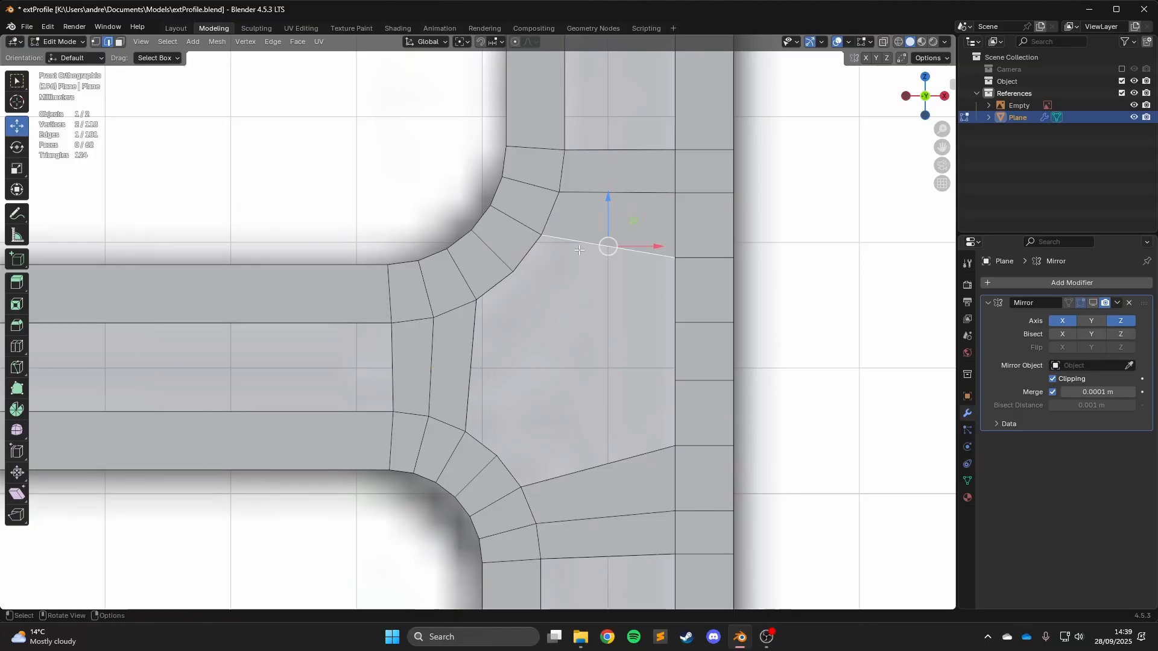
Fill three more faces at the rib junction: one between the corner arcs, and one each from the upper and lower connecting faces.
left_click(472, 350)
key("f")
left_click(603, 266)
key("f")
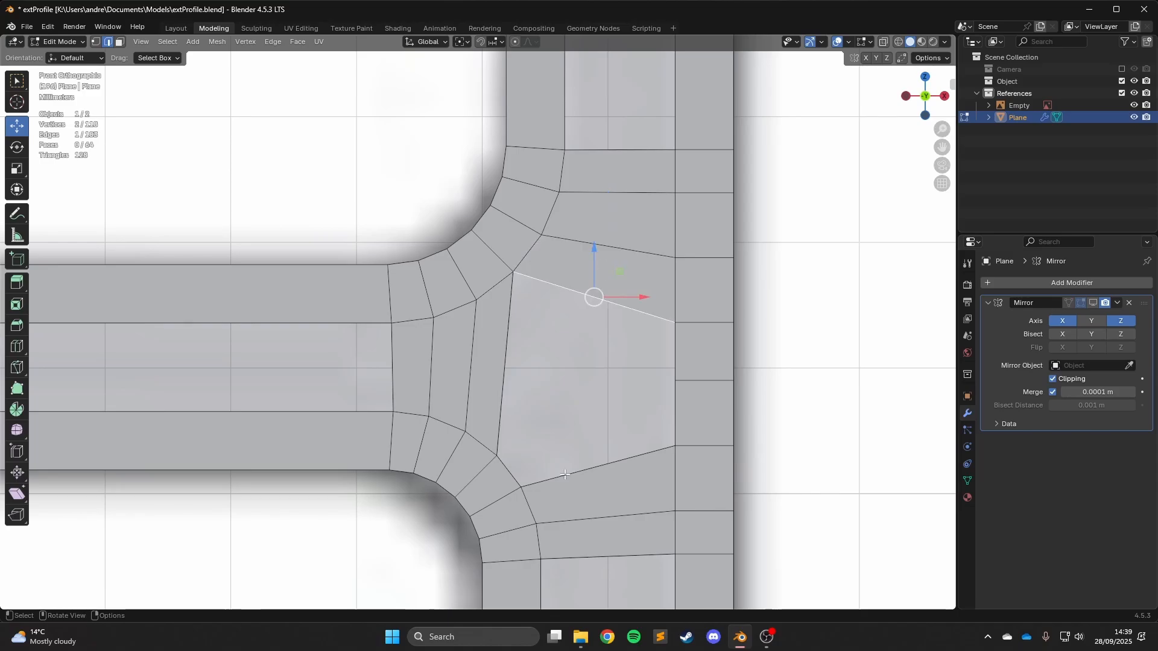
left_click(565, 474)
key("f")
Select the outer wall strip's two middle cuts and scale them apart along Z by about 2.229.
left_click(691, 381)
left_click(702, 323, "shift")
key("s")
key("z")
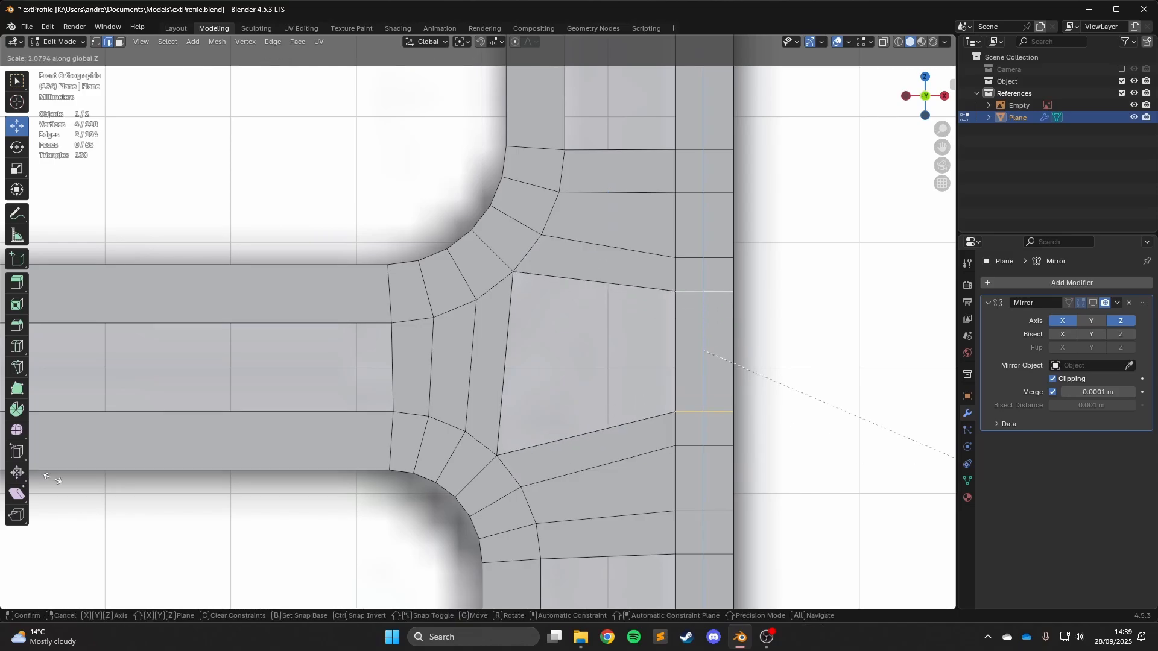
left_click(25, 419)
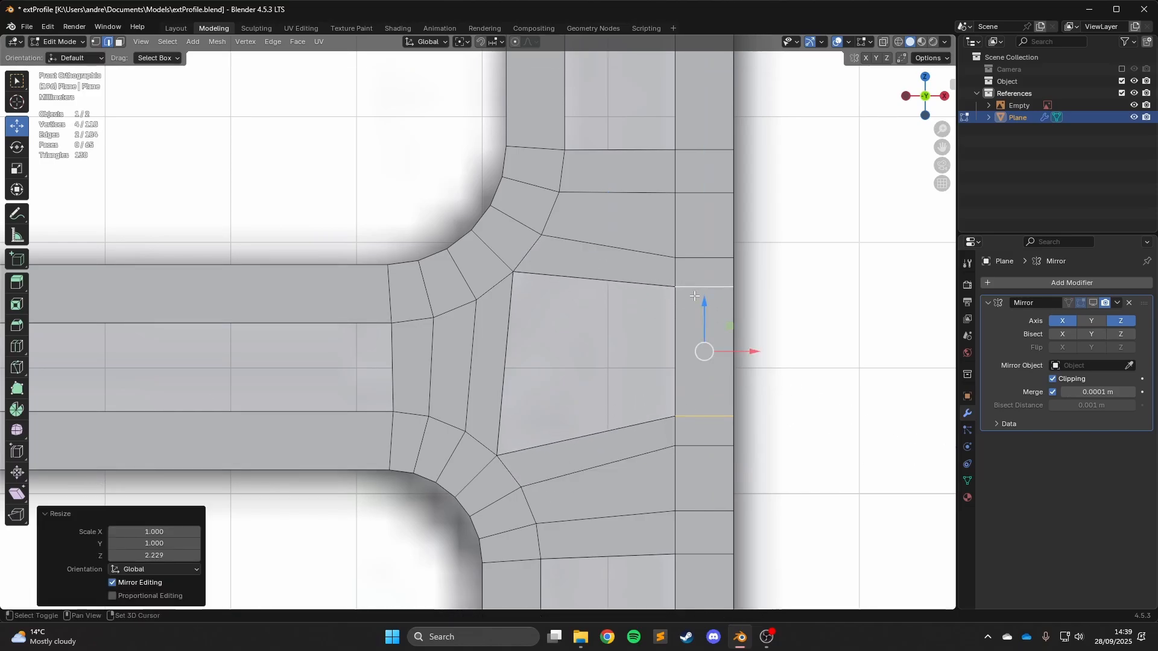
Select the pair of outer wall cuts just outside the middle pair and spread them apart along Z toward their matching arc vertices.
left_click(693, 261)
left_click(698, 422, "shift")
left_click(697, 439)
left_click(681, 254, "shift")
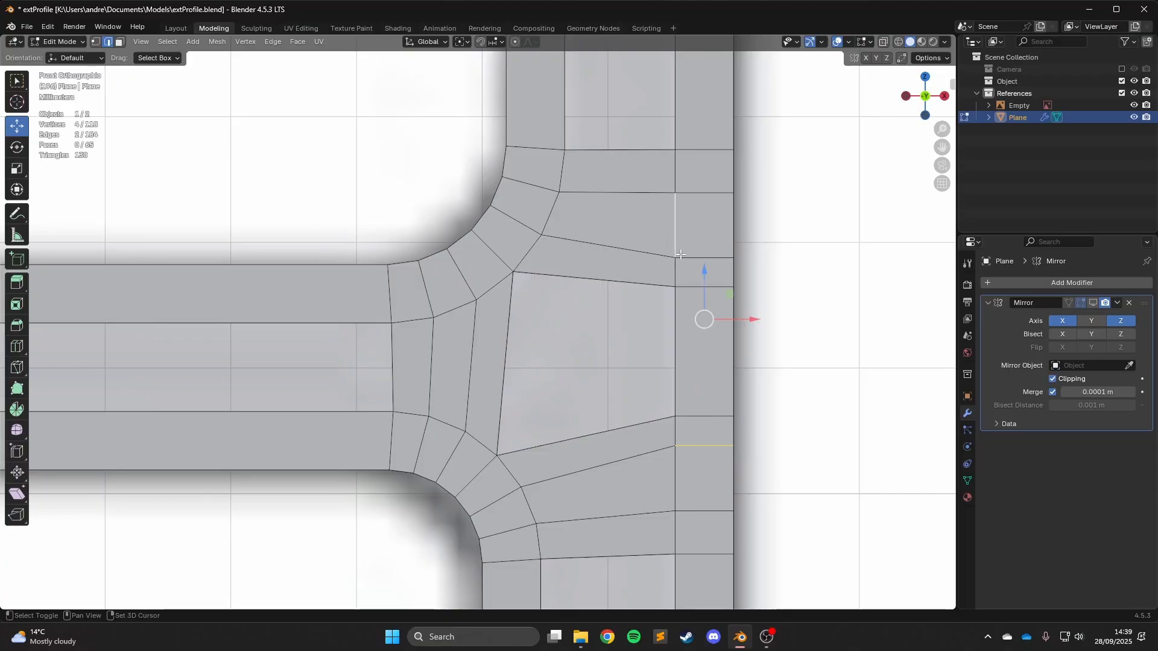
left_click(688, 258)
left_click(713, 445, "shift")
key("s")
key("z")
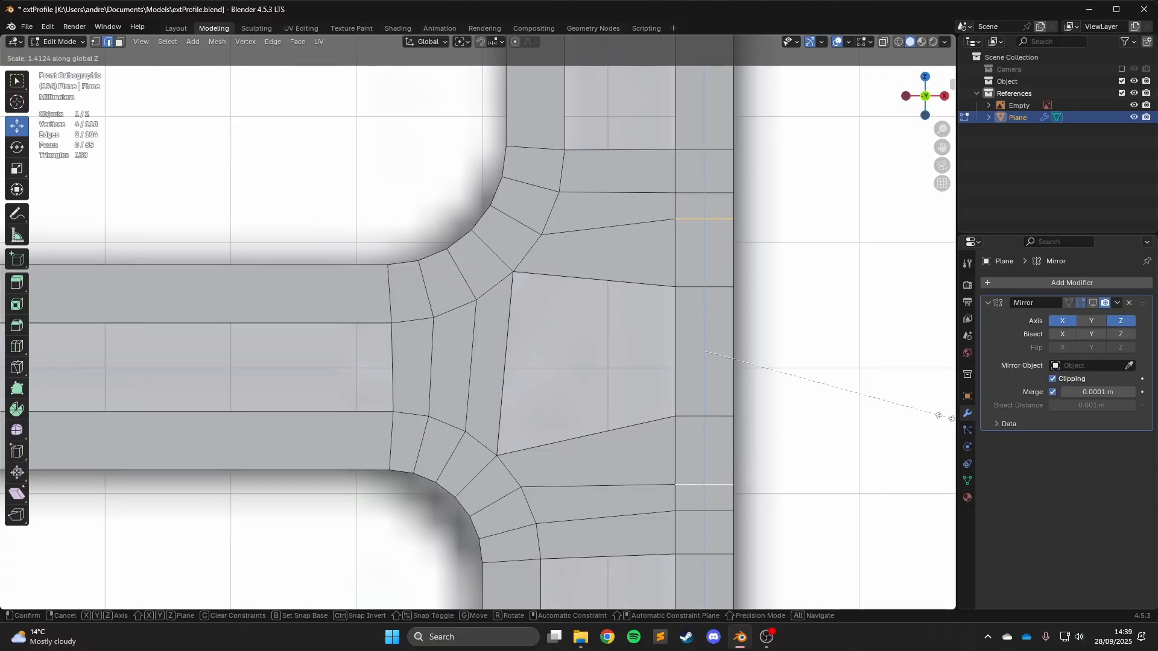
left_click(927, 415)
Move the lower middle cut down and the upper middle cut up by about 0.000106 m, aligning them with the arc vertices.
left_click(682, 485)
left_click(691, 476)
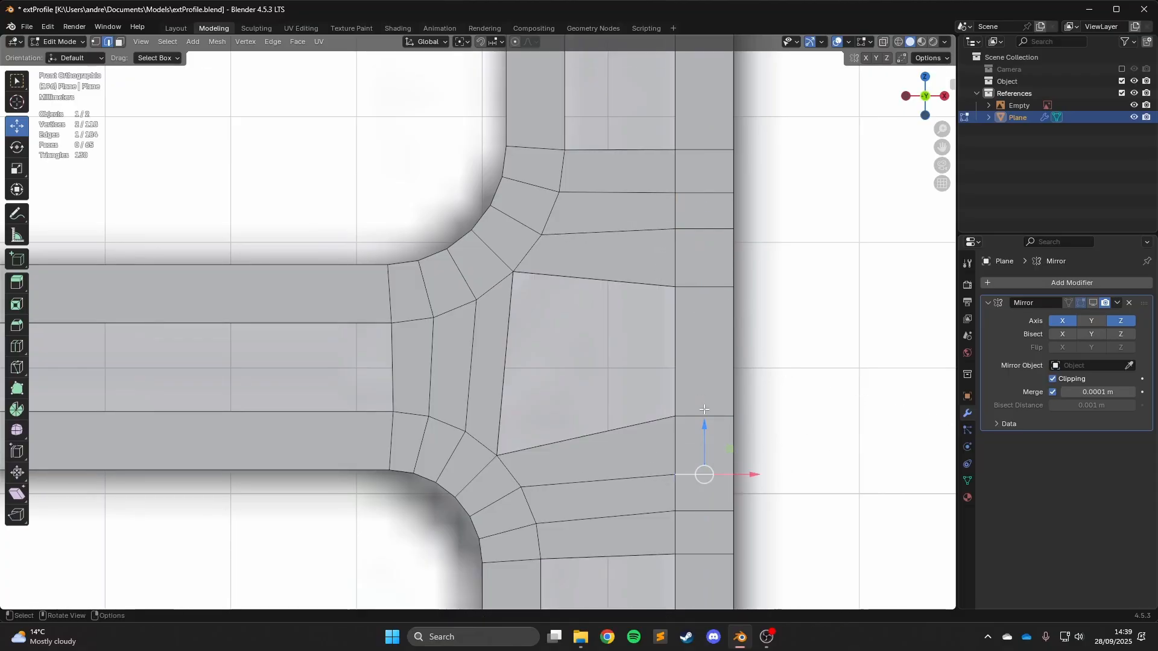
left_click(692, 417)
left_click_drag(704, 367, 704, 395)
left_click(694, 287)
left_click_drag(702, 240, 700, 227)
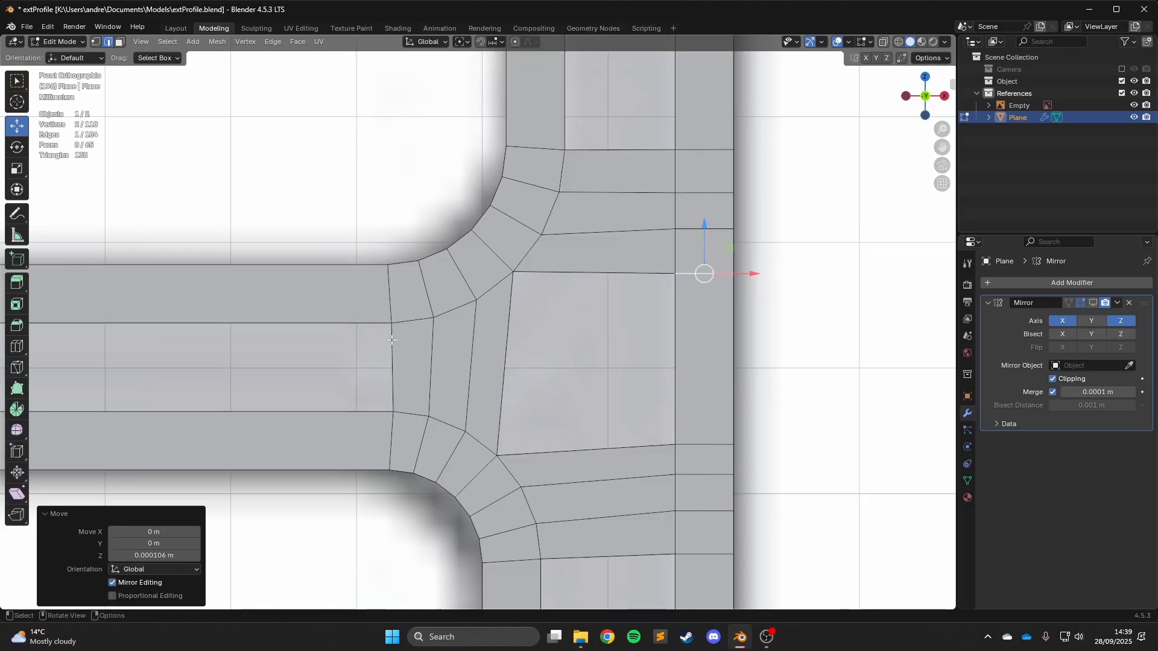
Fill the remaining central gap of the rib junction and check the filled surface in Object Mode.
left_click(513, 345)
key("f")
key("Tab")
scroll(755, 337, "down", 4)
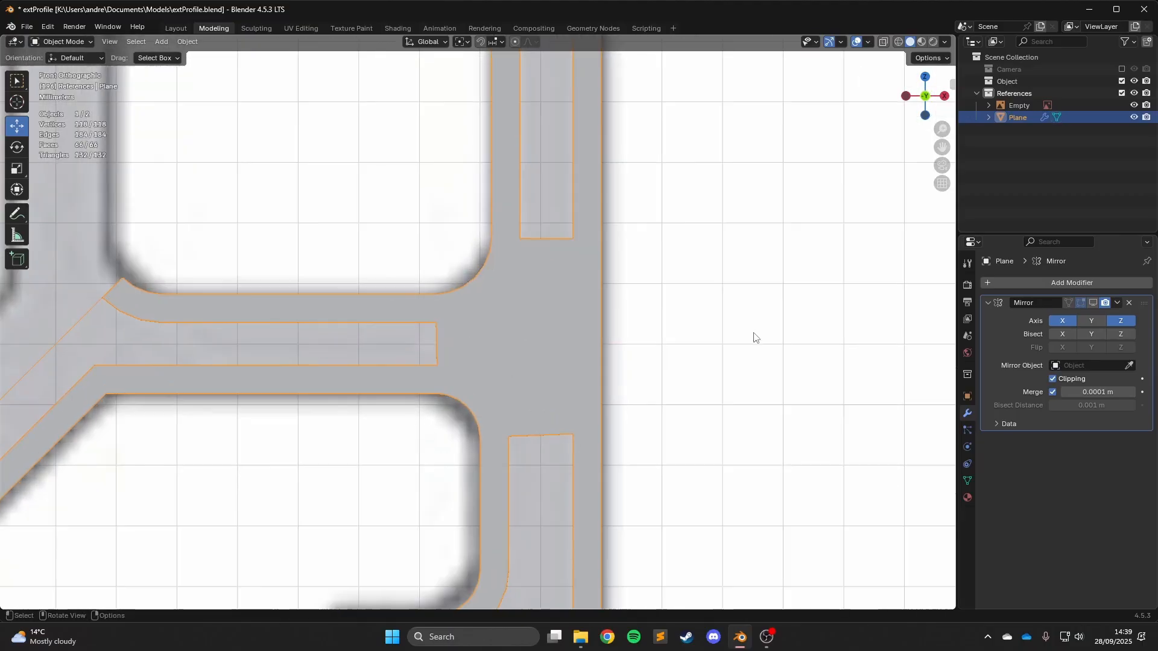
key("Tab")
scroll(543, 332, "up", 6)
scroll(325, 329, "down", 5)
key("alt+a")
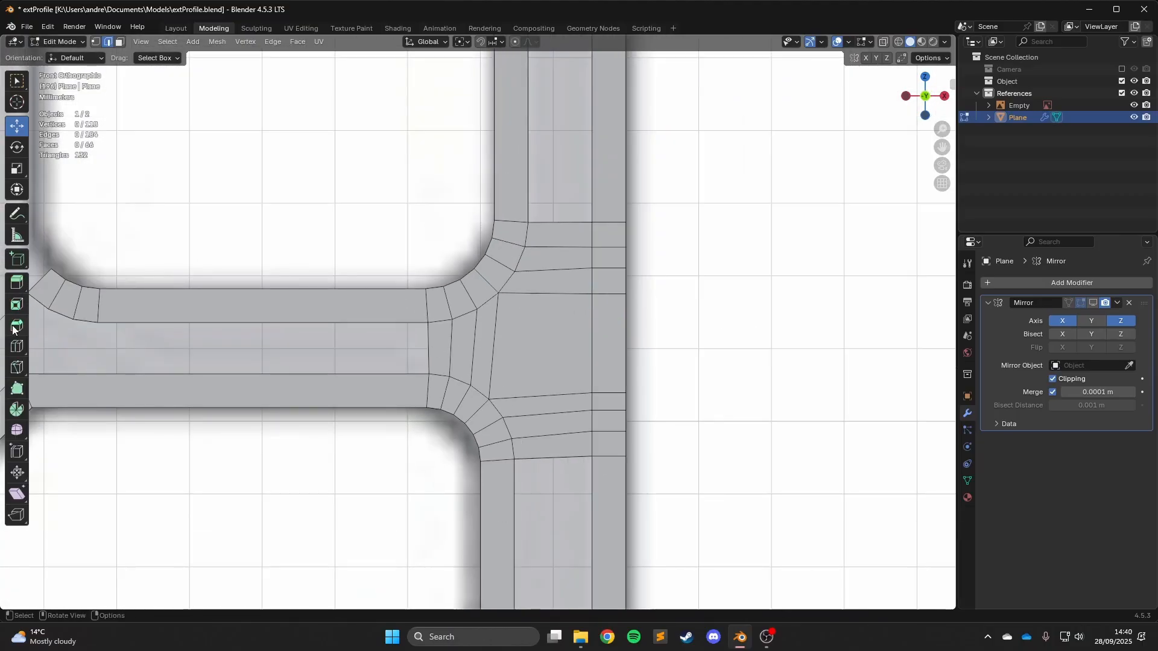
Try centred loop cuts lengthwise and crosswise through the filled rib junction, and undo them.
left_click(17, 346)
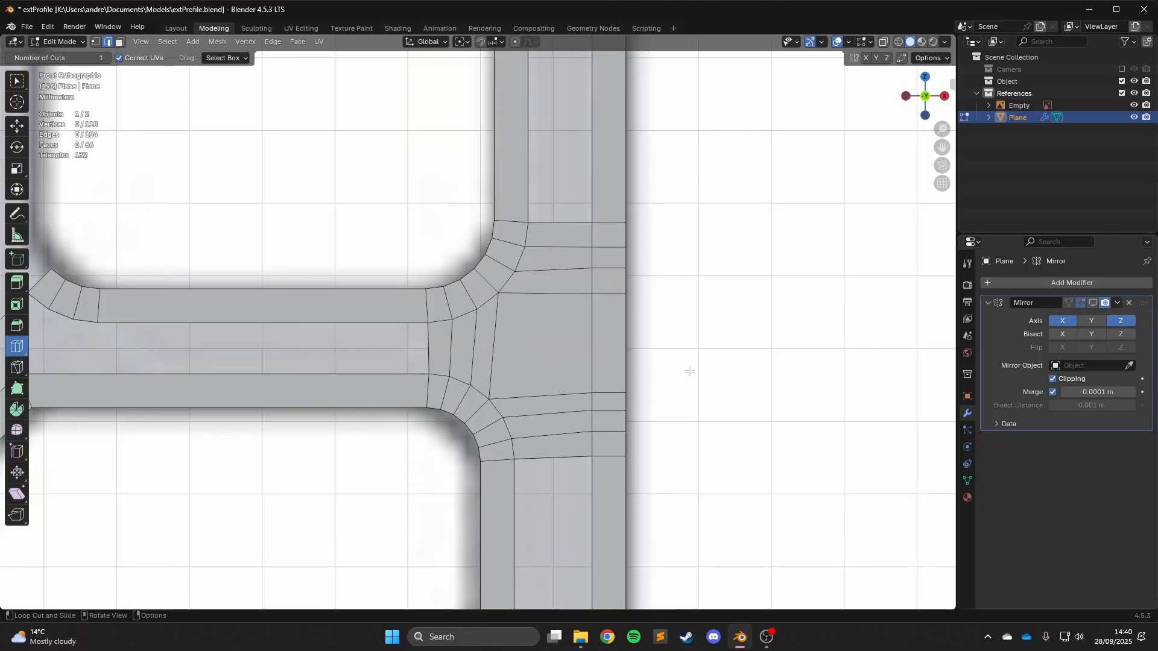
scroll(690, 372, "down", 5)
scroll(531, 333, "up", 4)
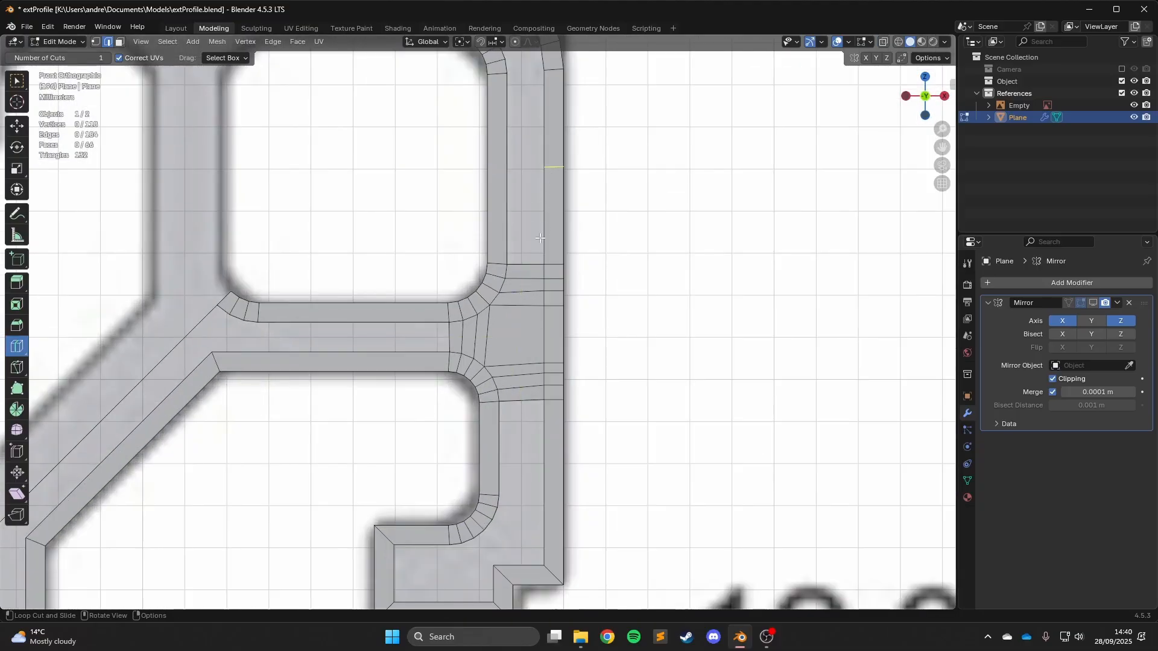
scroll(479, 321, "up", 4)
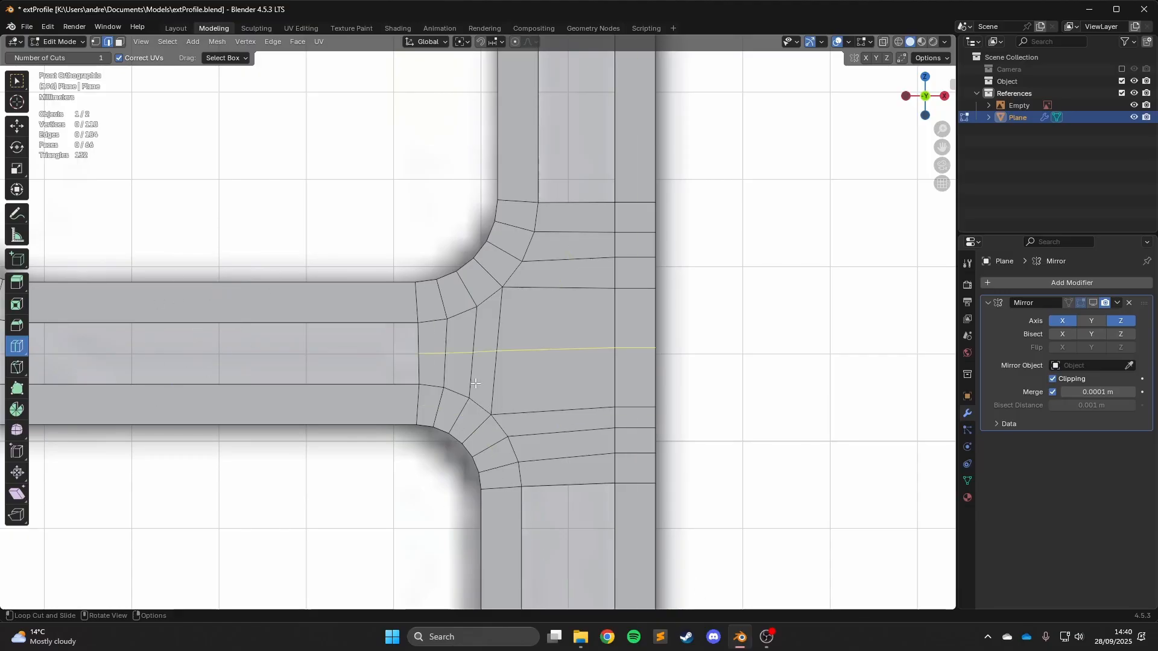
left_click(556, 356)
scroll(698, 507, "down", 2)
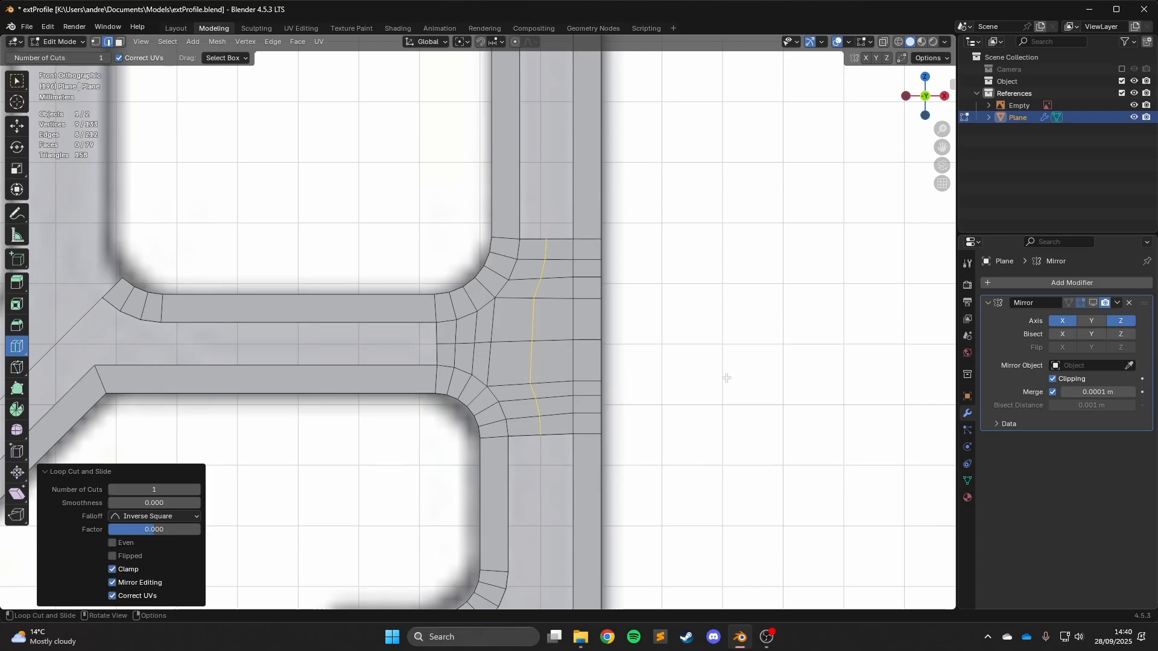
key("ctrl+z")
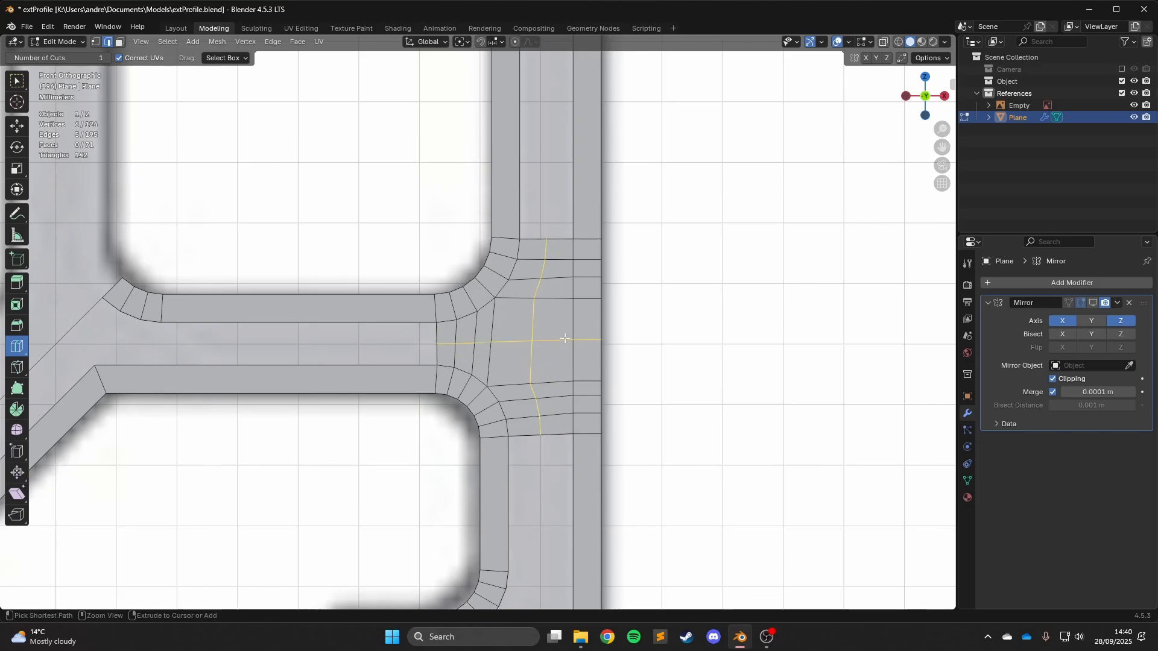
scroll(315, 297, "up", 2)
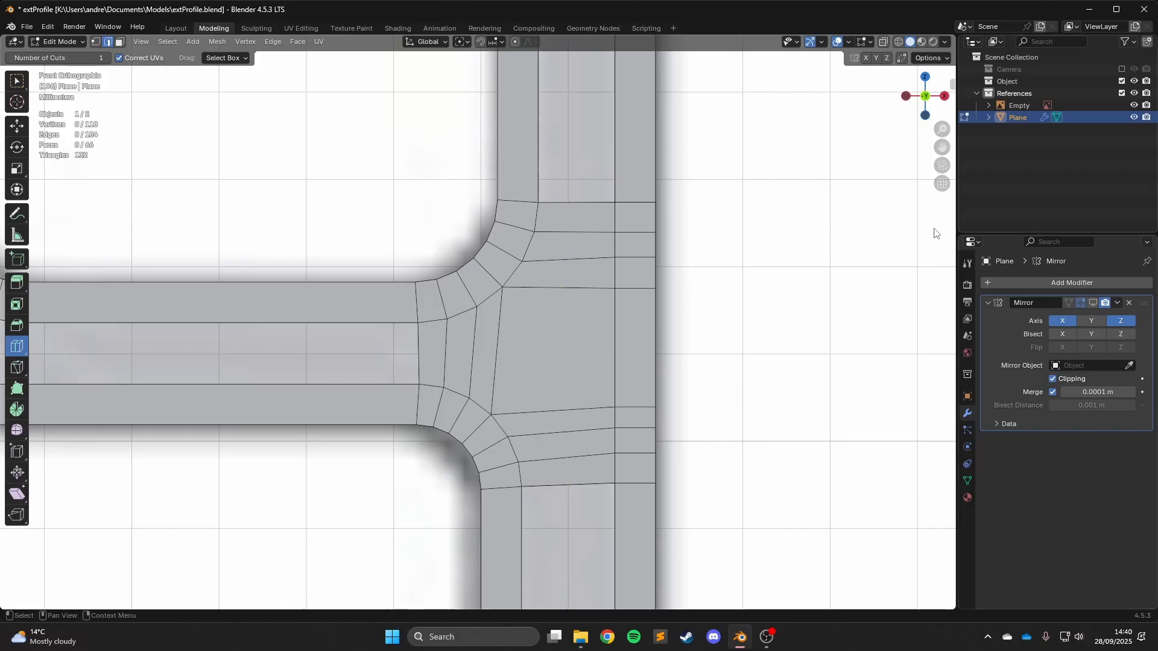
scroll(138, 125, "down", 4)
scroll(705, 320, "up", 3)
scroll(422, 317, "down", 6)
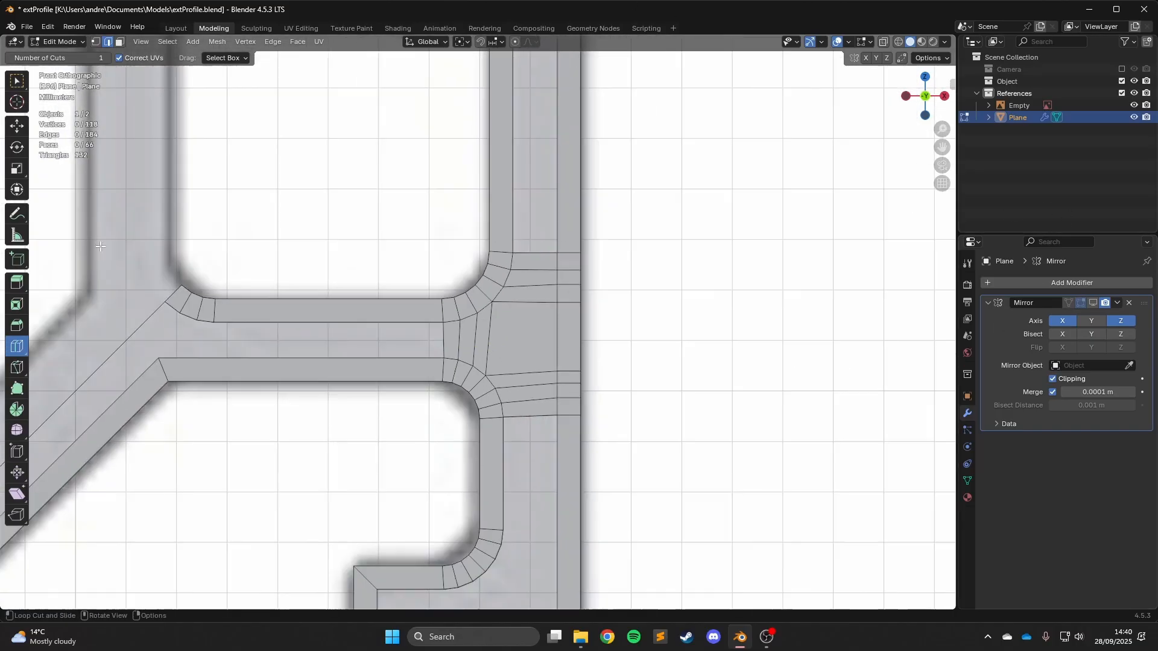
scroll(352, 314, "up", 7)
key("shift+space")
key("g")
scroll(351, 314, "down", 4)
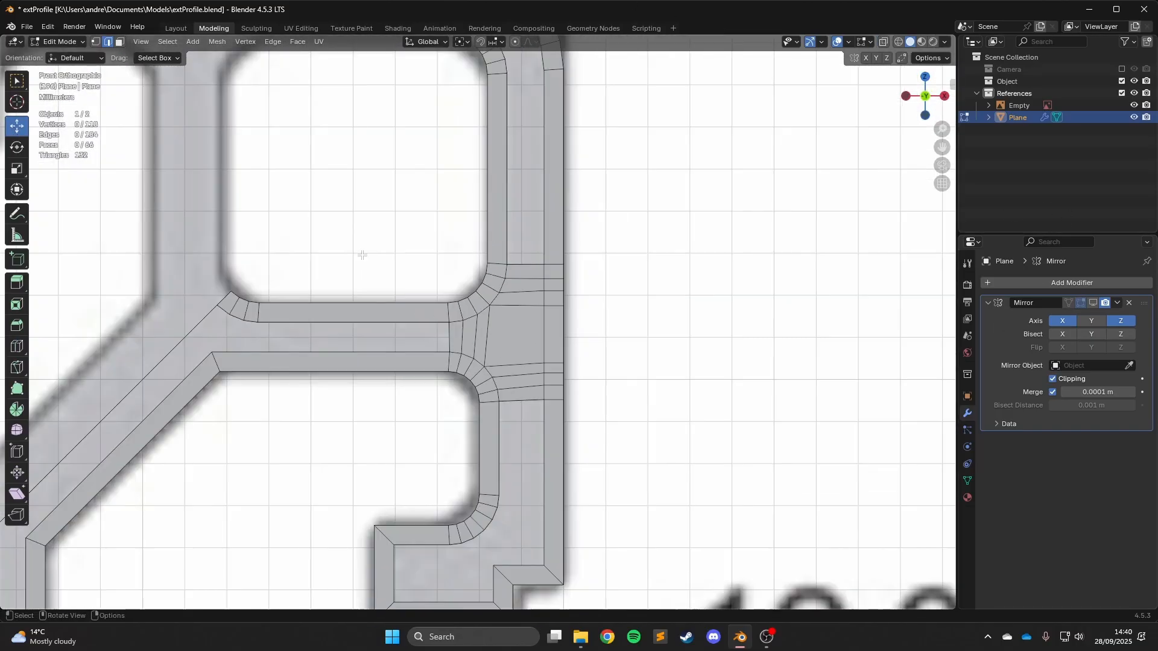
scroll(556, 338, "up", 3)
Add a loop cut to the rib's lower strip near the diagonal with factor -0.645, and flatten it vertical with X scale 0.
left_click(17, 347)
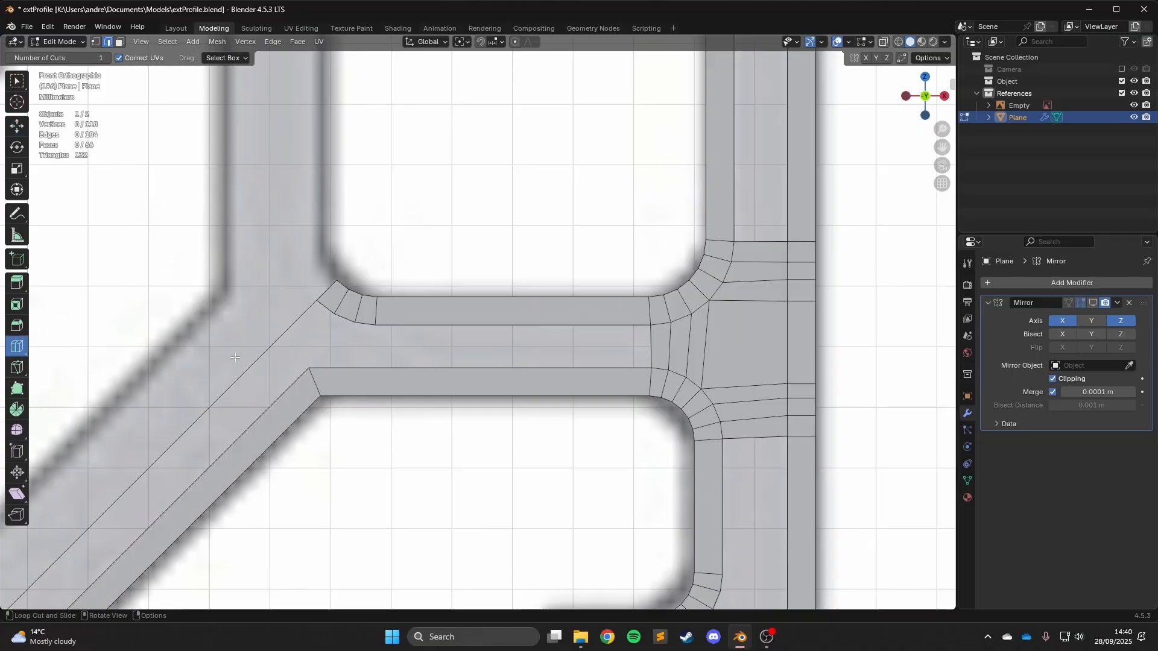
scroll(422, 374, "up", 1)
left_click_drag(467, 382, 341, 381)
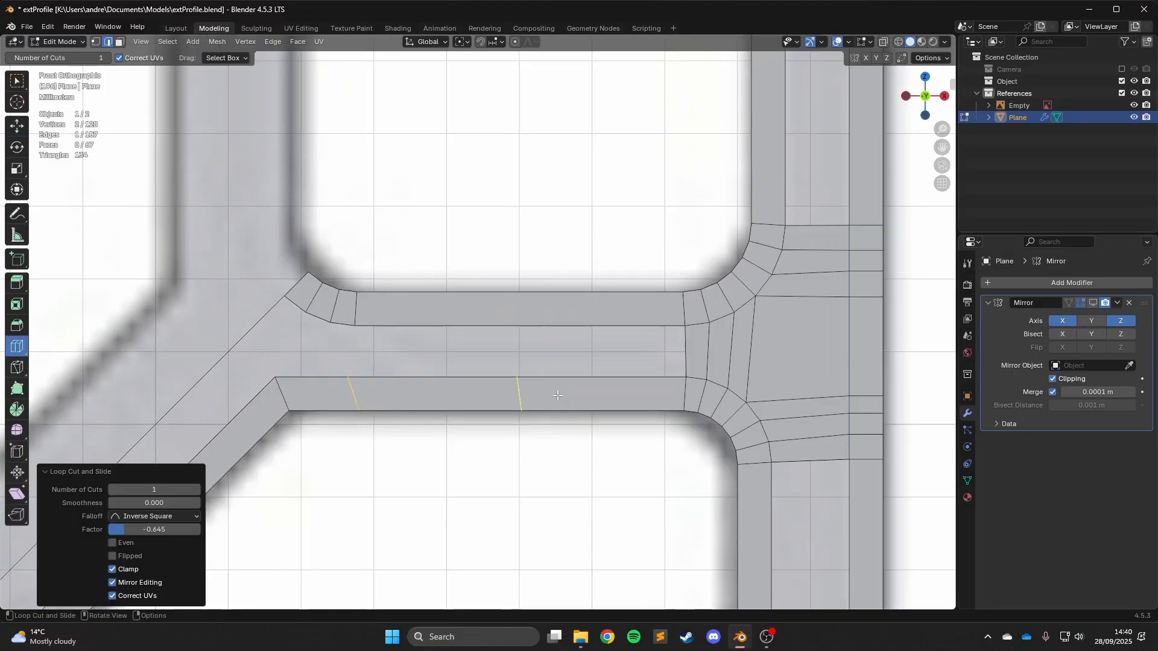
key("s")
key("x")
key("0")
key("Return")
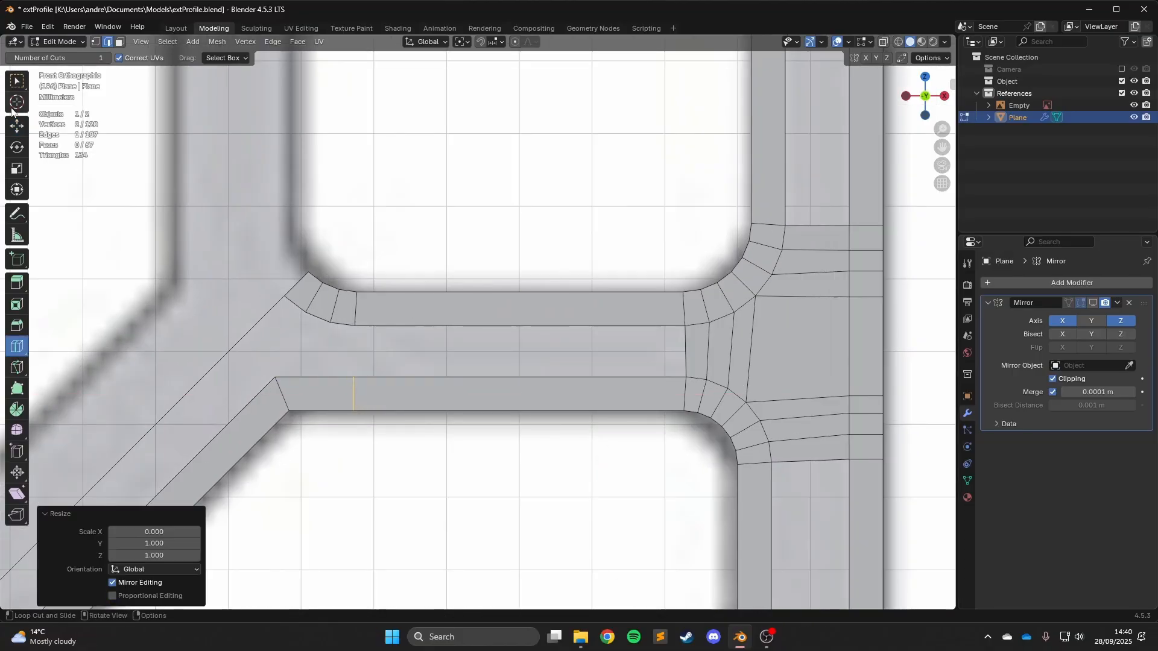
Fill the horizontal rib's interior from the junction to the new cut and check it in Object Mode.
key("shift+space")
key("g")
left_click(669, 328)
left_click(686, 345)
key("f")
scroll(543, 238, "down", 5)
key("Tab")
scroll(664, 235, "down", 1)
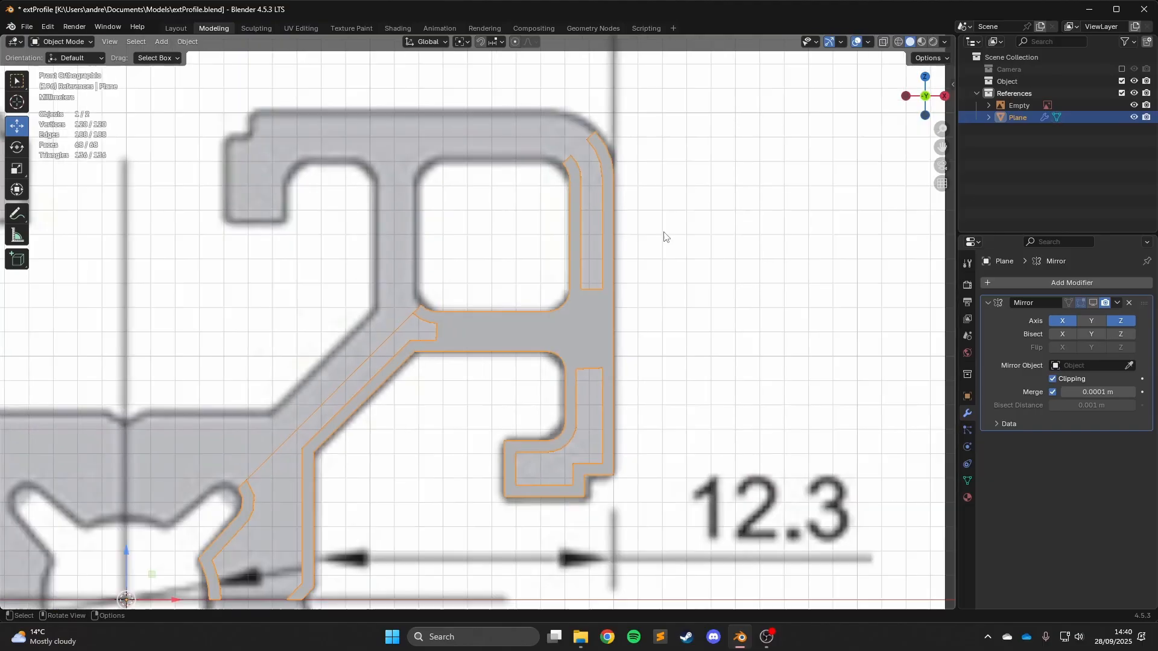
Return to Edit Mode and fill the outer wall's interior above the junction up to the corner bend.
scroll(627, 254, "up", 2)
key("Tab")
left_click(642, 271)
scroll(644, 267, "up", 3)
key("f")
Try to fill the outer wall's interior below the junction from its lowest connecting edge, and undo it.
scroll(641, 264, "down", 3, "shift")
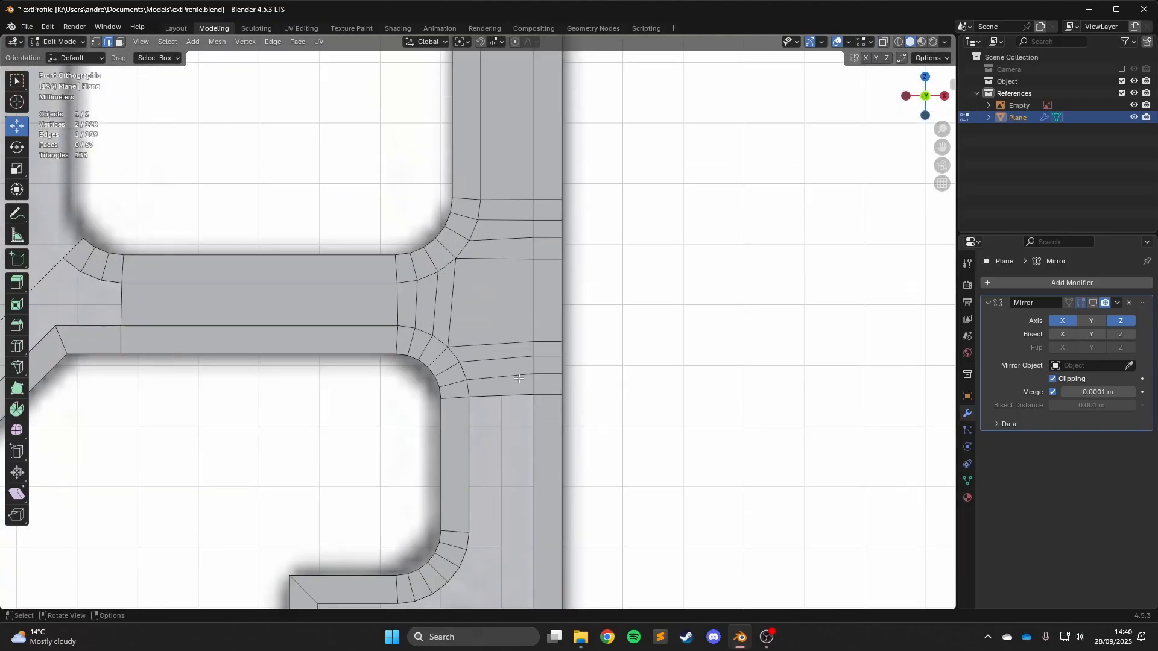
key("f")
scroll(638, 260, "down", 3, "shift")
key("ctrl+z")
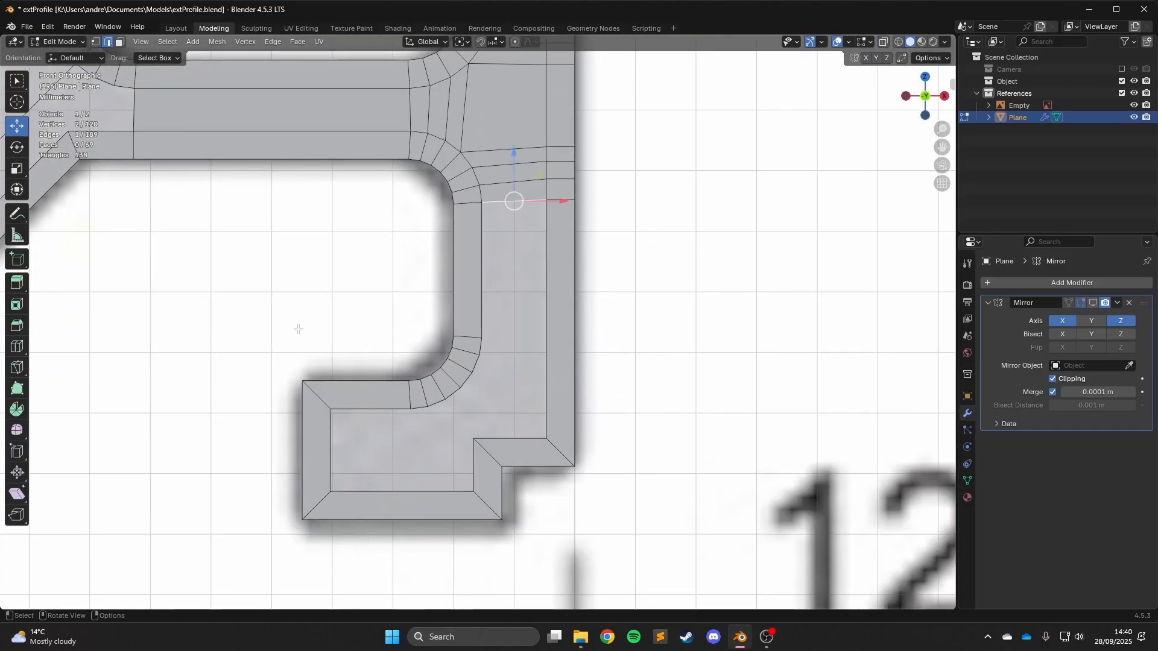
Add a loop cut to the outer wall strip level with the lower hook's arc end, and flatten it with Z scale 0.
scroll(298, 329, "up", 1)
left_click(17, 346)
left_click_drag(684, 369, 684, 386)
type("sz")
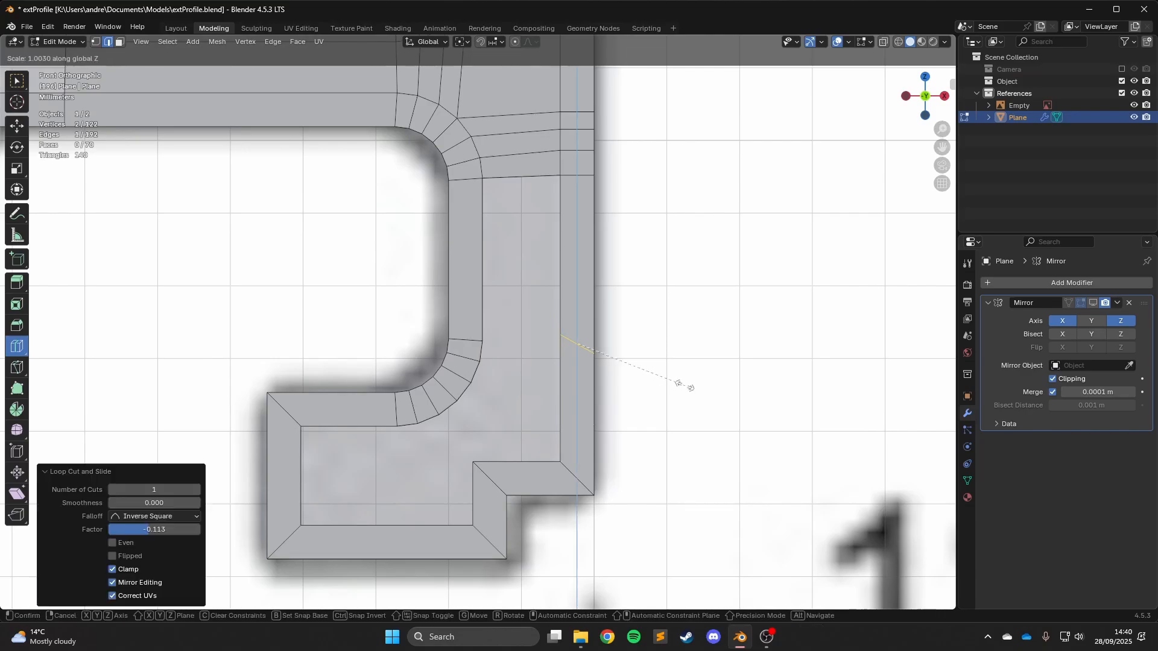
type("0")
key("Return")
left_click(16, 125)
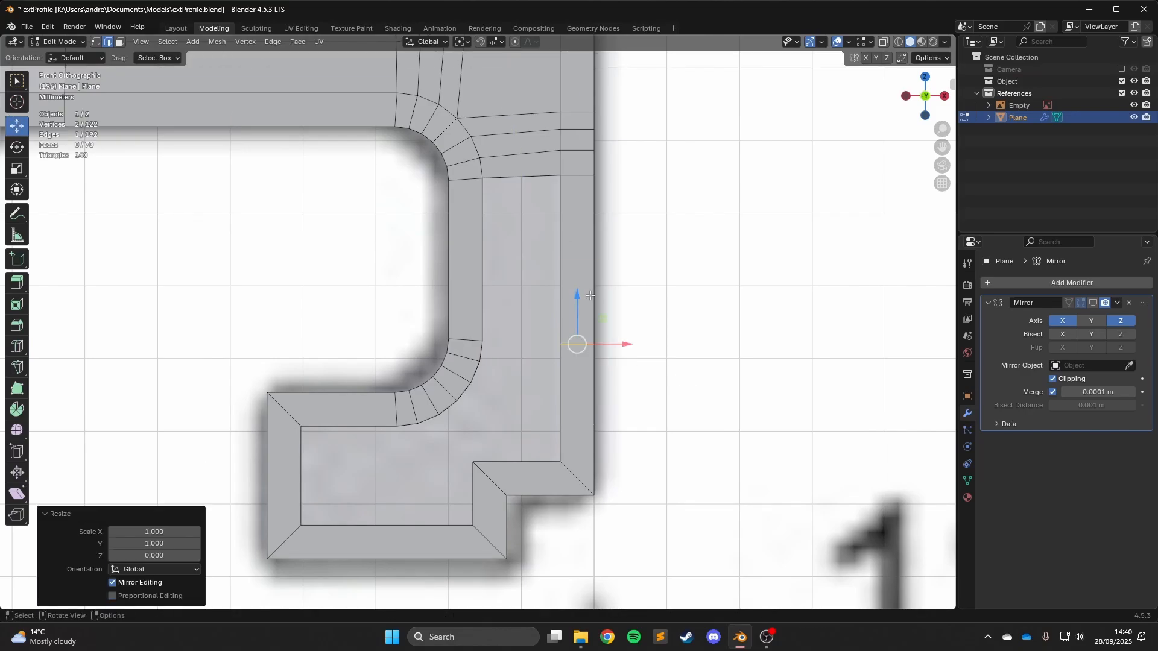
Fill the outer wall's interior between the junction and the new cut level with the lower arc's end.
left_click(491, 258)
left_click(521, 185, "shift")
left_click(553, 199, "shift")
key("f")
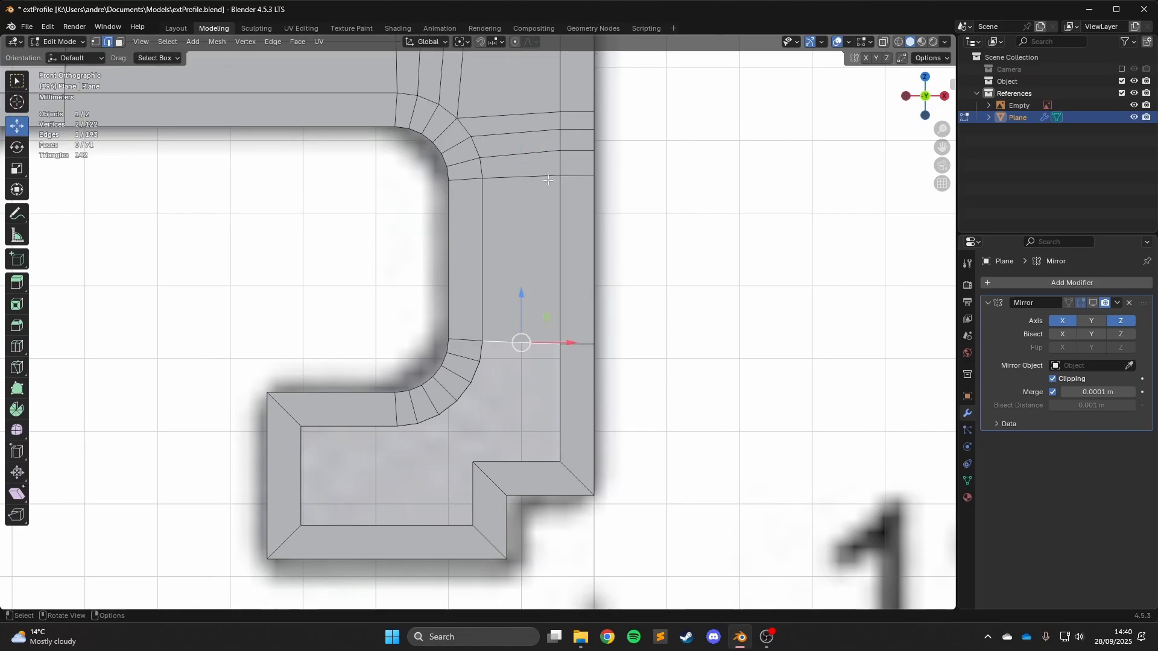
scroll(585, 426, "up", 5)
scroll(586, 373, "down", 3)
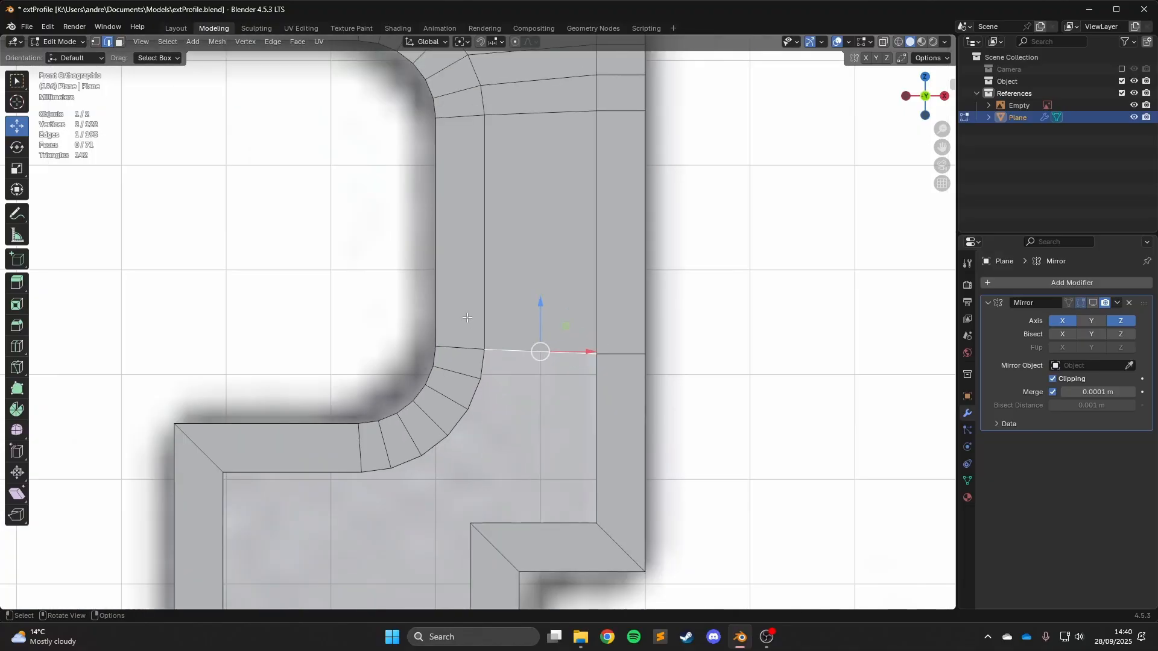
Fill the three faces between the inner and outer arcs of the wall's upper corner bend.
scroll(522, 385, "down", 2)
left_click(590, 296)
scroll(591, 297, "up", 3)
left_click(610, 305)
middle_click_drag(587, 320, 561, 431, "shift")
scroll(610, 142, "down", 3)
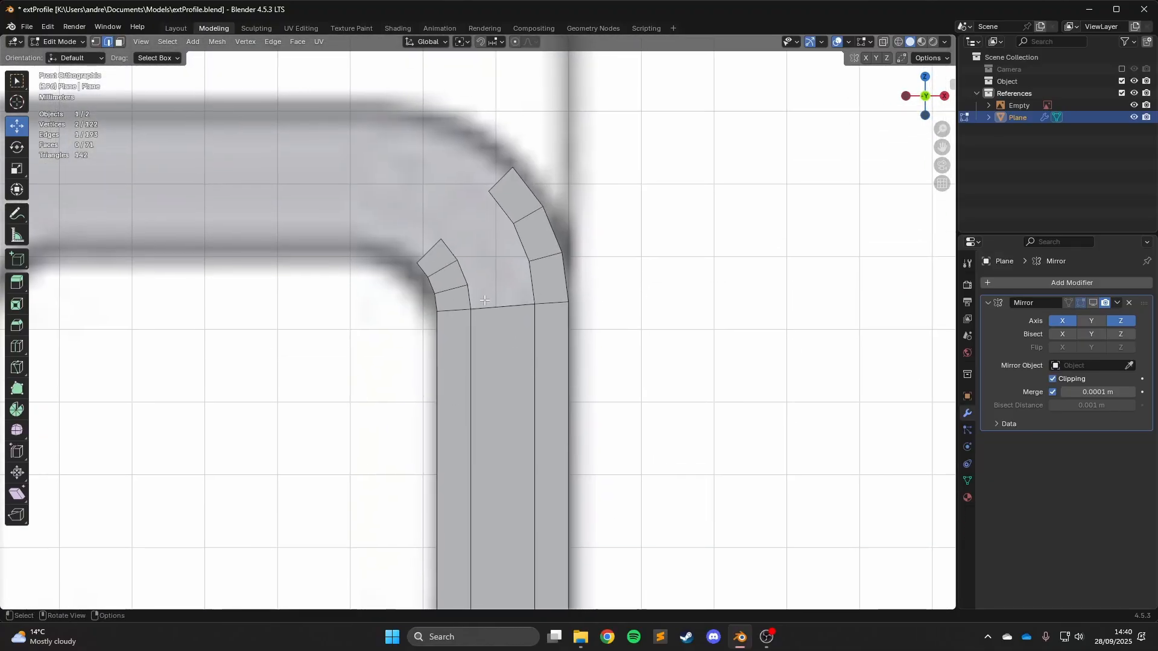
left_click(488, 303)
key("f")
key("f")
key("f")
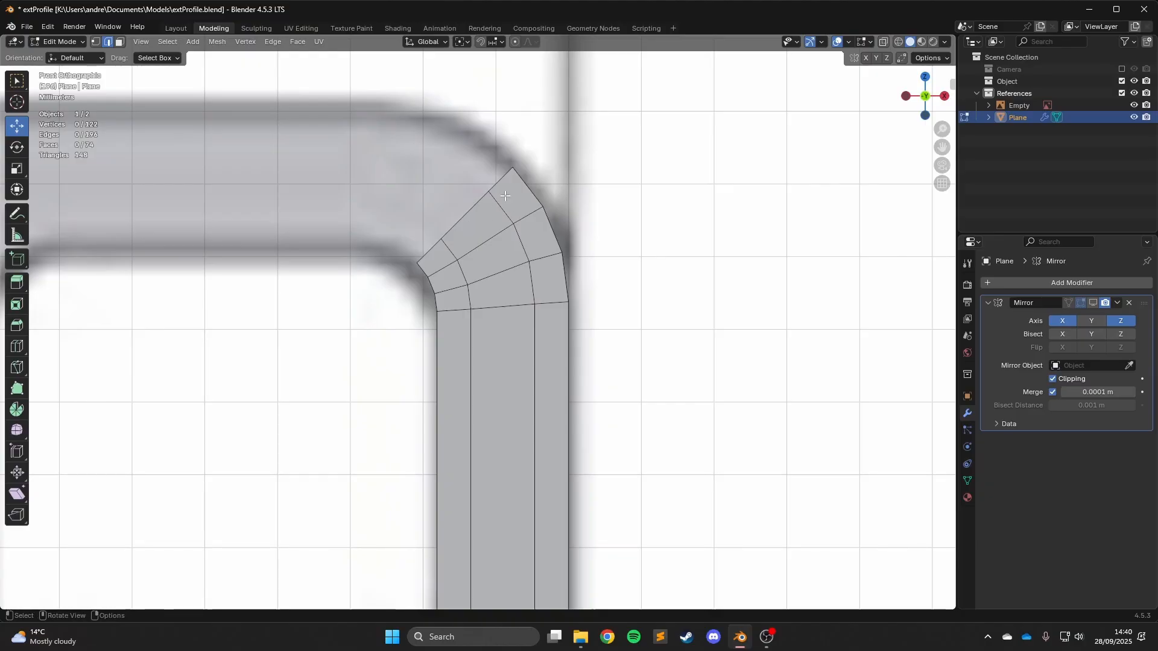
At the lower hook, add a loop cut to the outer wall strip just below the existing cut and flatten it with Z scale 0.
scroll(504, 196, "down", 3)
middle_click_drag(406, 371, 471, 311, "shift")
middle_click_drag(509, 235, 509, 257, "shift")
scroll(469, 241, "up", 3)
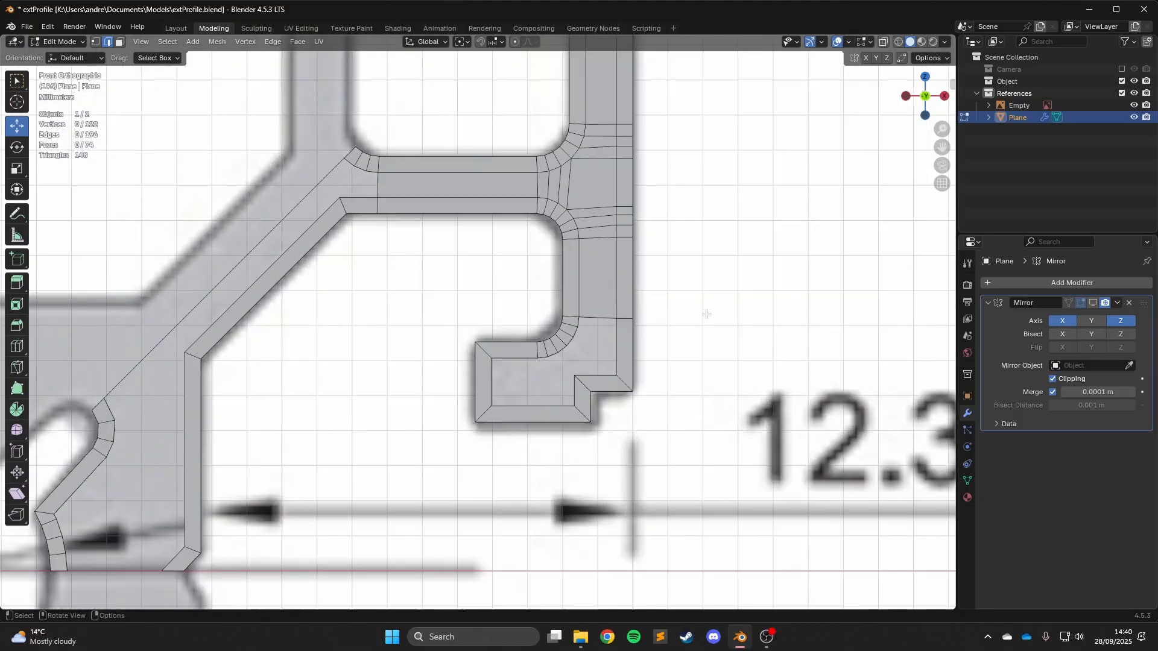
scroll(707, 314, "up", 1)
middle_click_drag(706, 314, 539, 330, "shift")
scroll(694, 231, "up", 3)
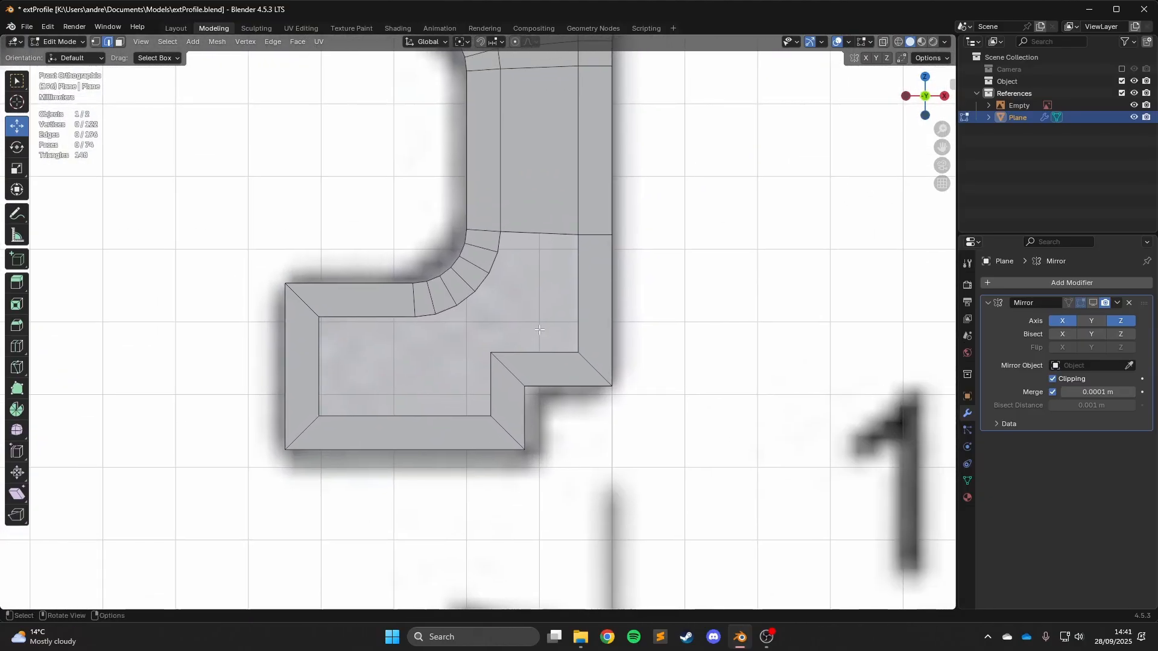
scroll(539, 330, "up", 2)
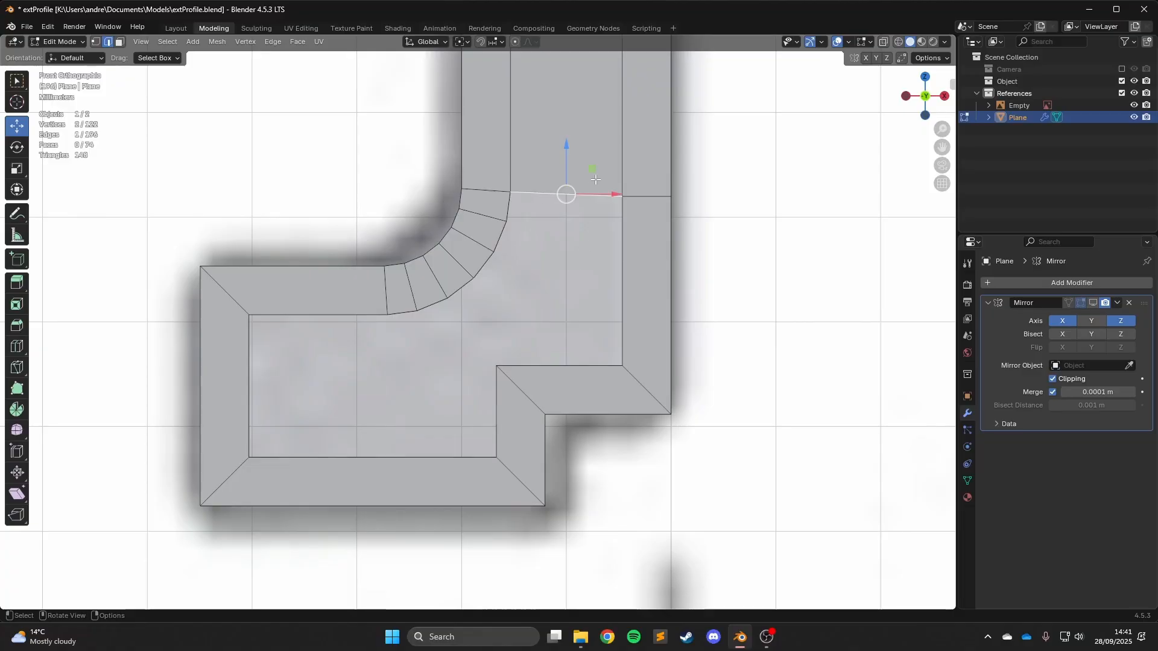
left_click(17, 346)
left_click_drag(659, 292, 668, 221)
key("s")
key("z")
key("0")
key("Return")
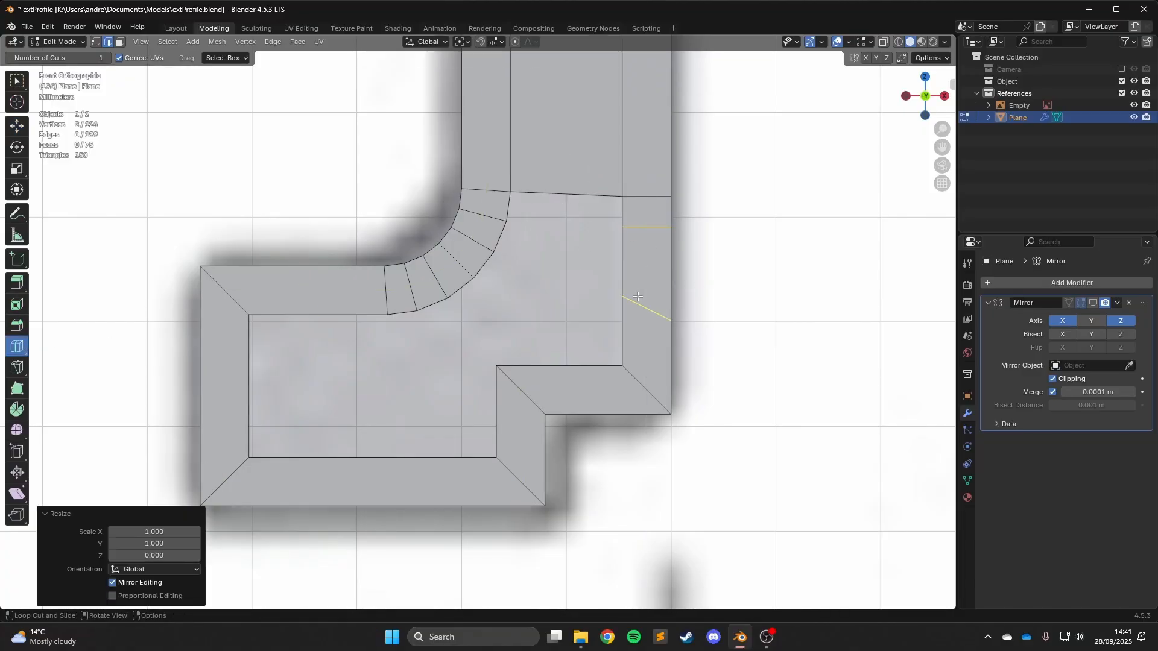
Add another outer strip loop cut below the last one with factor 0.552, flatten it with Z scale 0, and activate the Move tool.
left_click_drag(638, 297, 644, 262)
key("s")
key("z")
key("0")
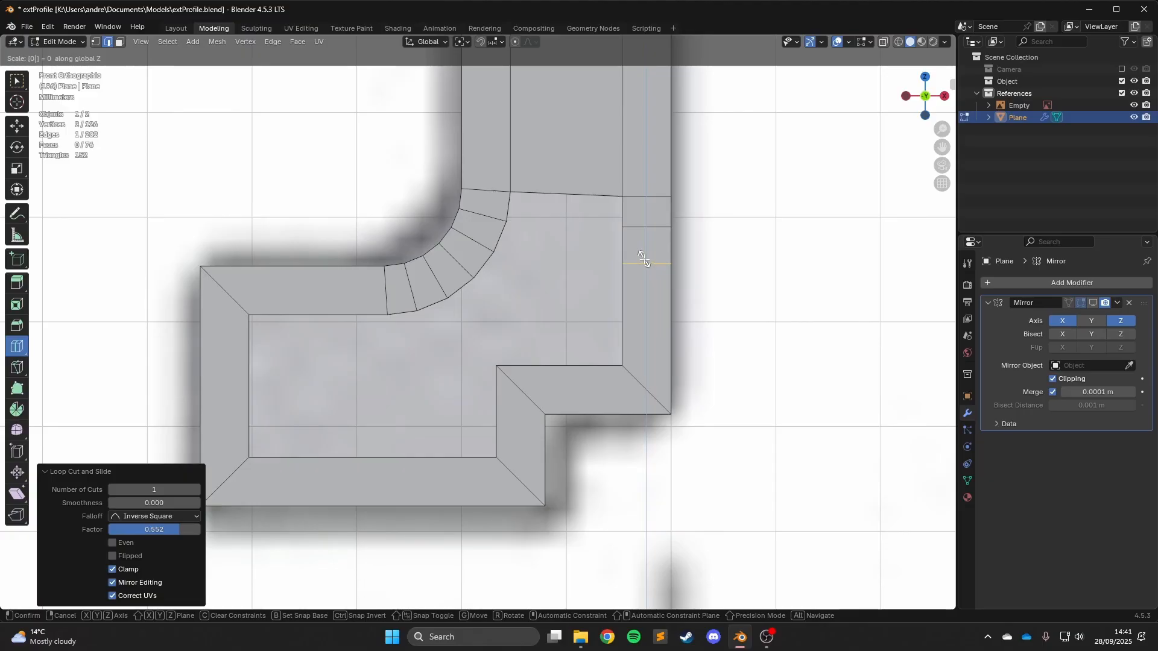
key("Return")
left_click(17, 126)
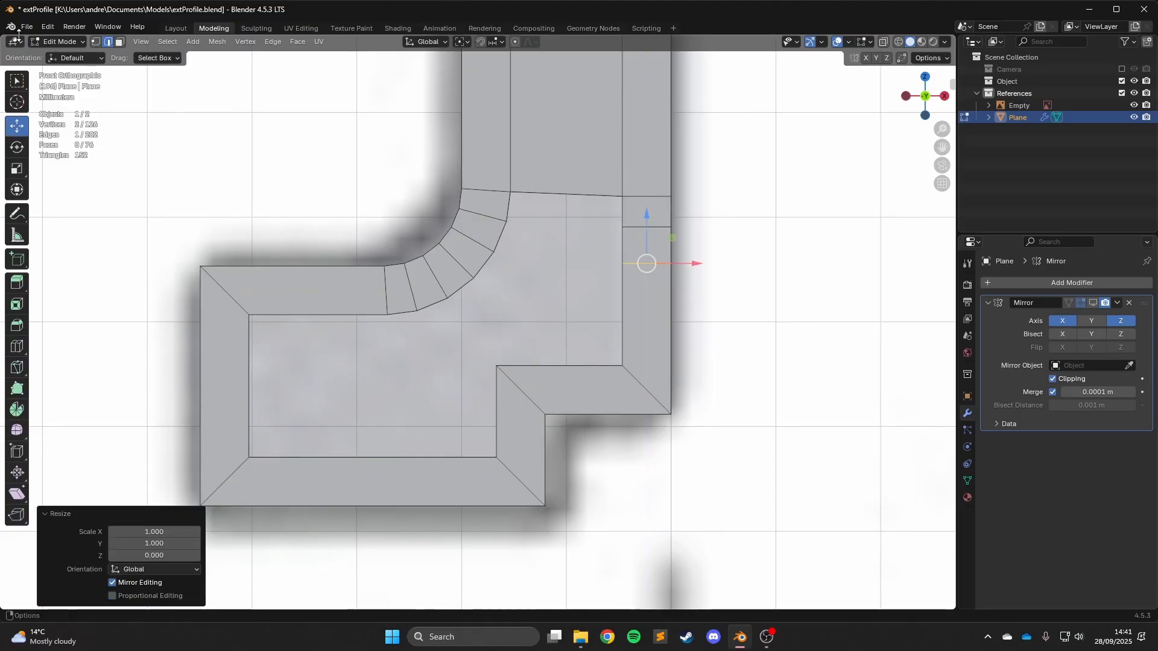
Connect the inner arc's middle vertex to the outer wall's lower inner corner with an edge.
left_click(95, 42)
left_click(461, 279)
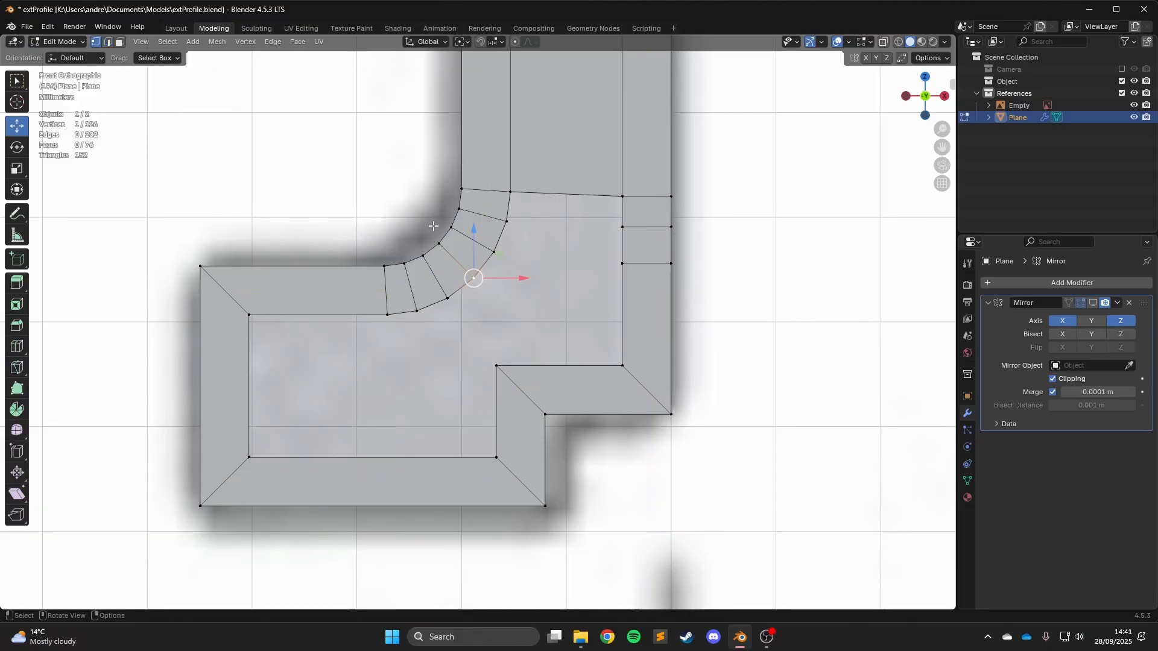
left_click(639, 367, "shift")
key("f")
Slide the vertex pairs of the outer strip's two lower cuts farther down the wall, spacing them towards the corner.
left_click(624, 264)
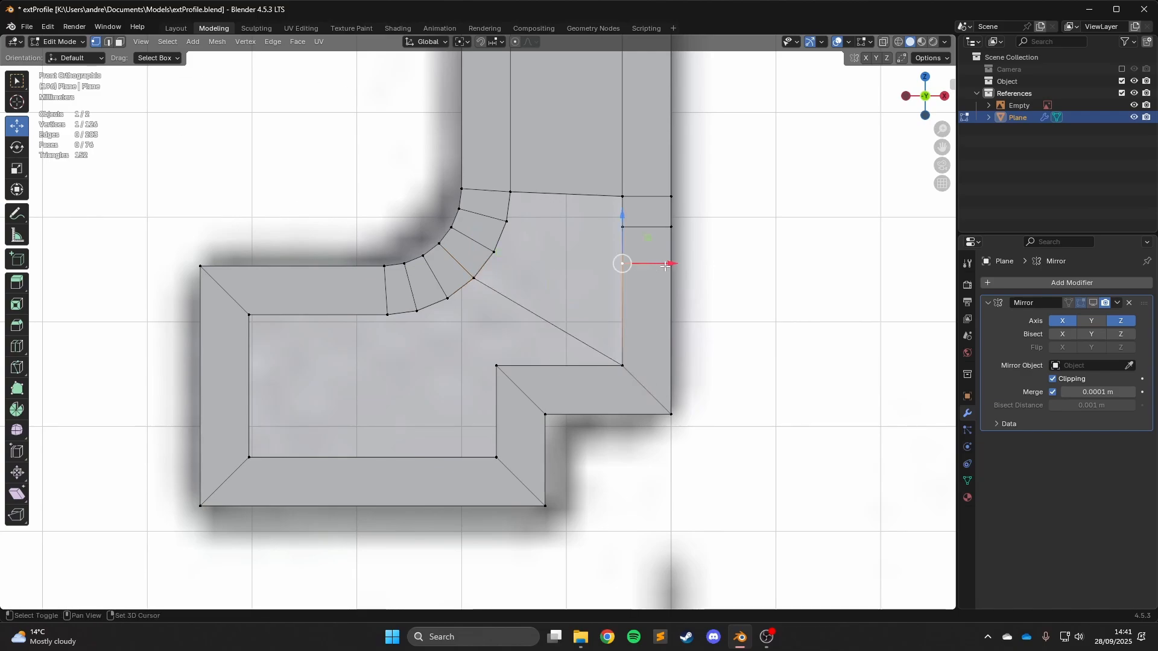
left_click(671, 264, "shift")
key("g")
key("g")
left_click(674, 311)
left_click(624, 228)
left_click(673, 229, "shift")
key("g")
key("g")
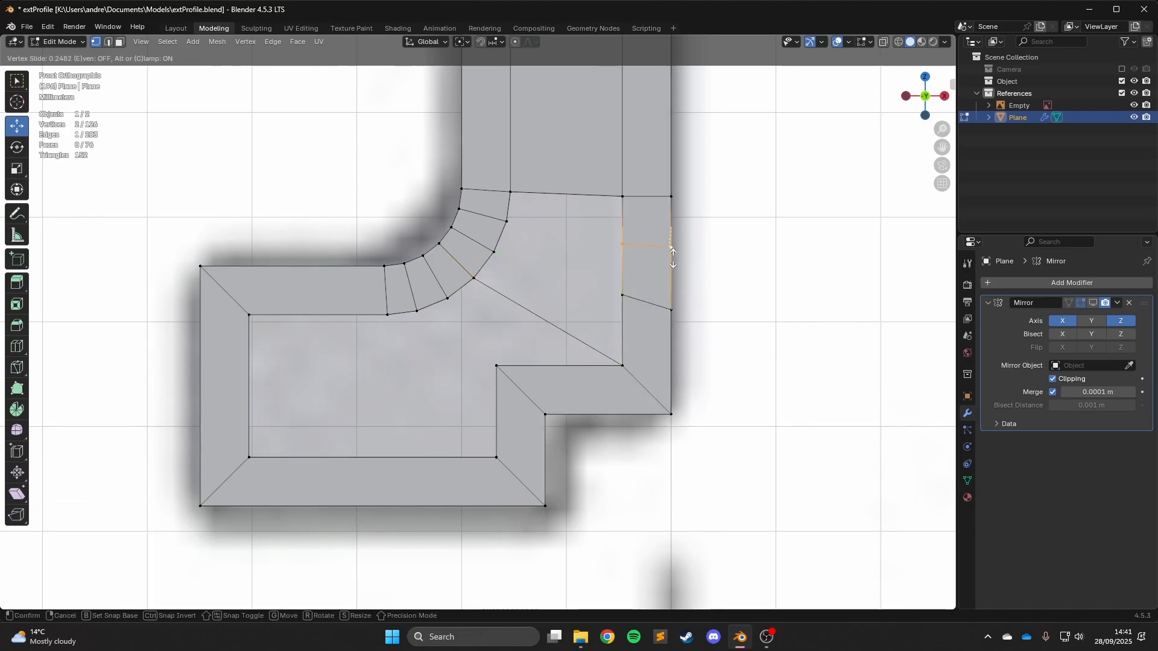
left_click(673, 261)
Fill the three faces between the hook's inner arc and the outer wall strip down to the new diagonal edge.
left_click(108, 44)
left_click(625, 195)
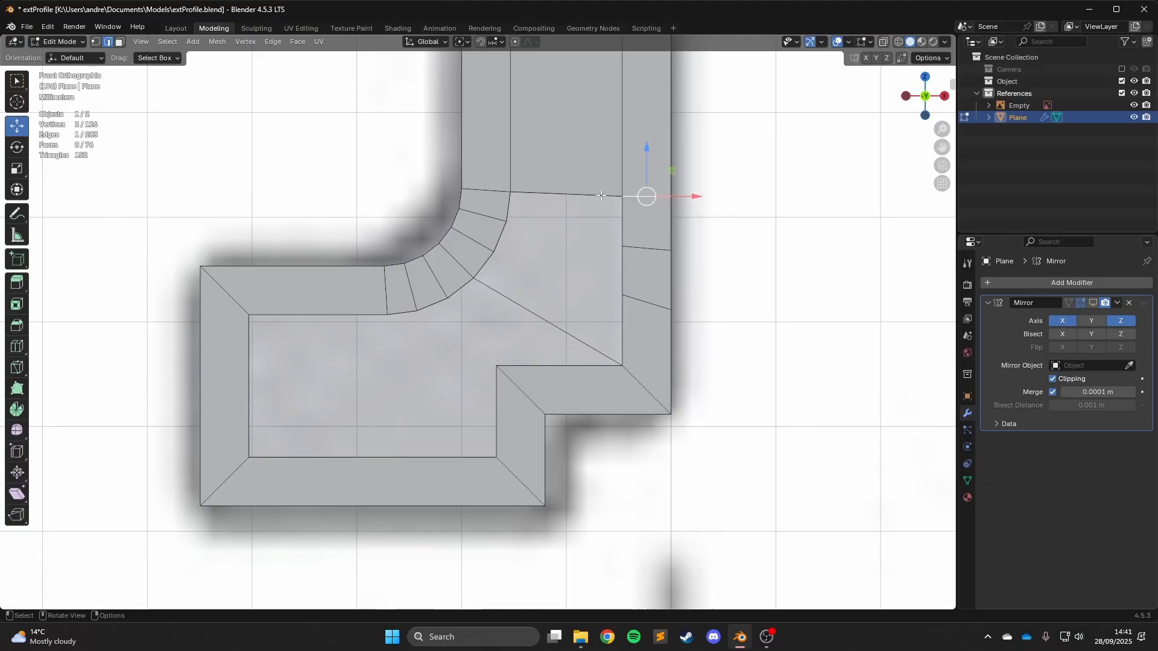
left_click(599, 194)
key("f")
key("f")
key("f")
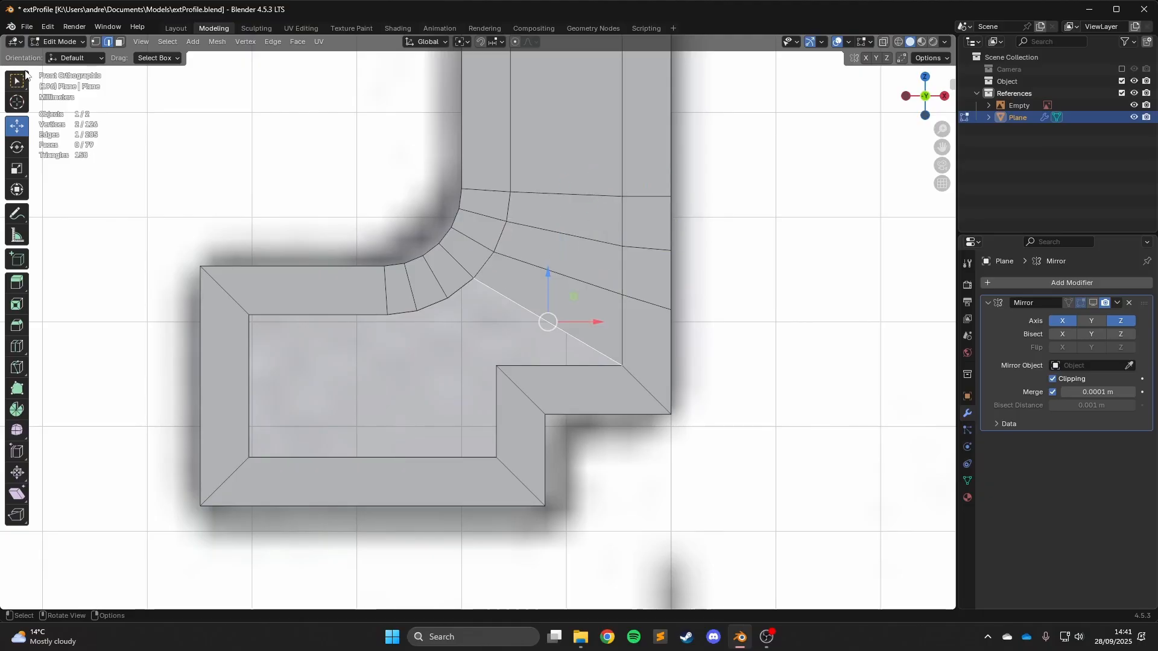
Add a loop cut across the hook's end strip with factor -0.216, level with the stepped inner corner.
left_click(96, 43)
left_click(497, 365)
left_click(17, 346)
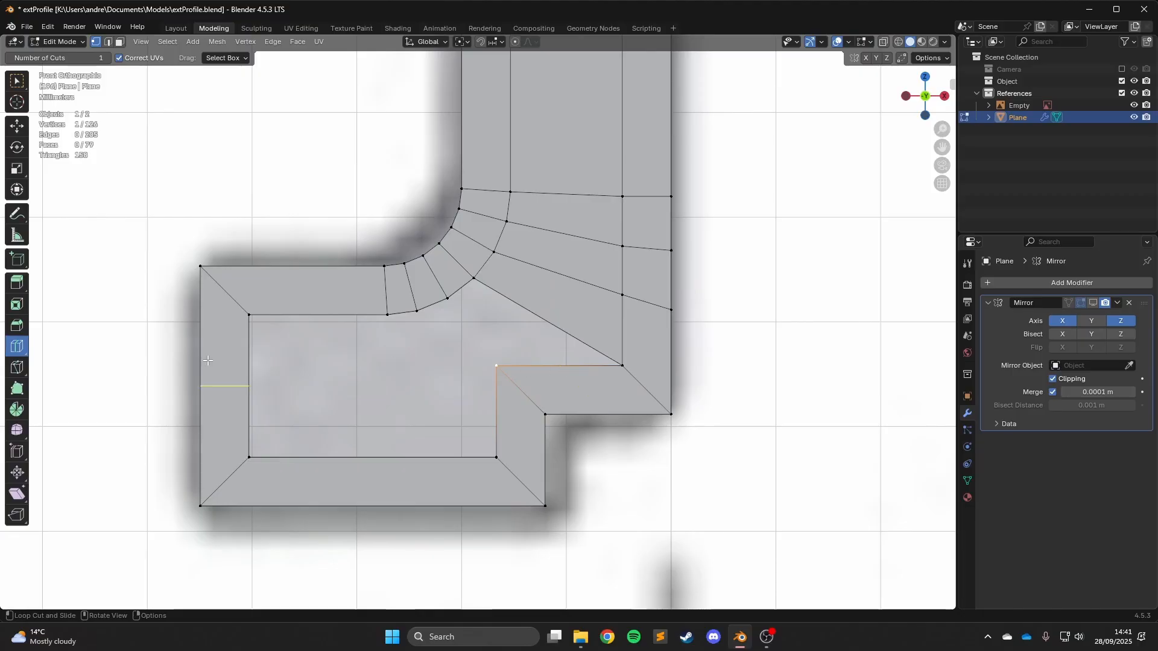
left_click_drag(194, 359, 199, 339)
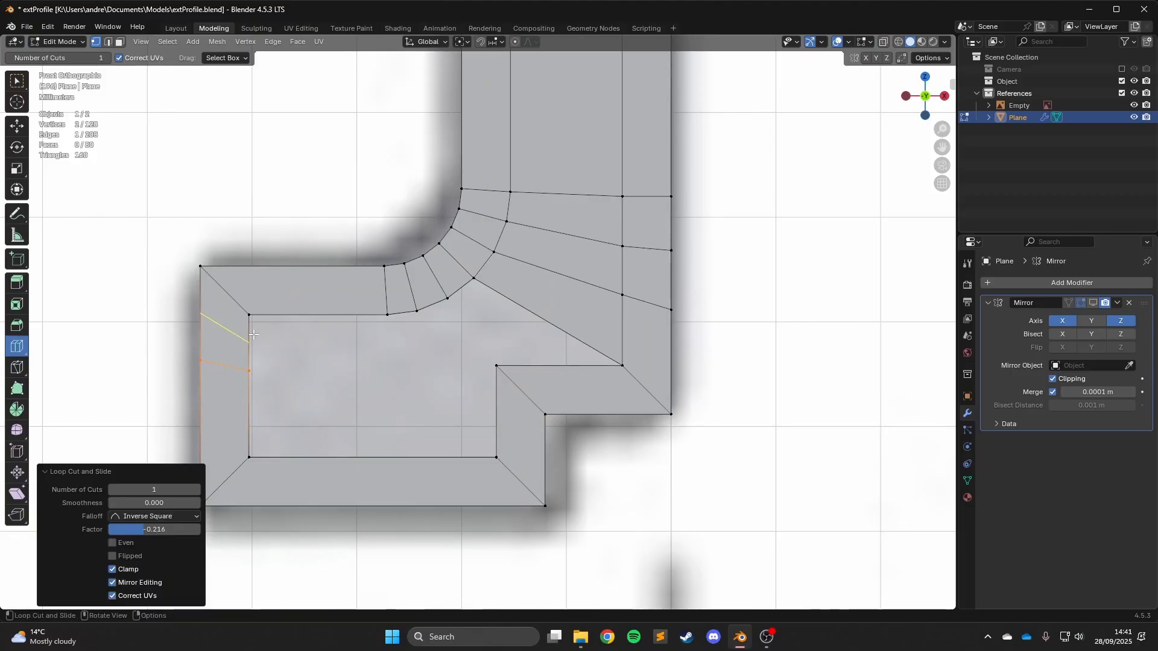
left_click(17, 126)
Fill the hook's lower interior between the end strip below its new cut and the step's vertical inner edge.
left_click(414, 312)
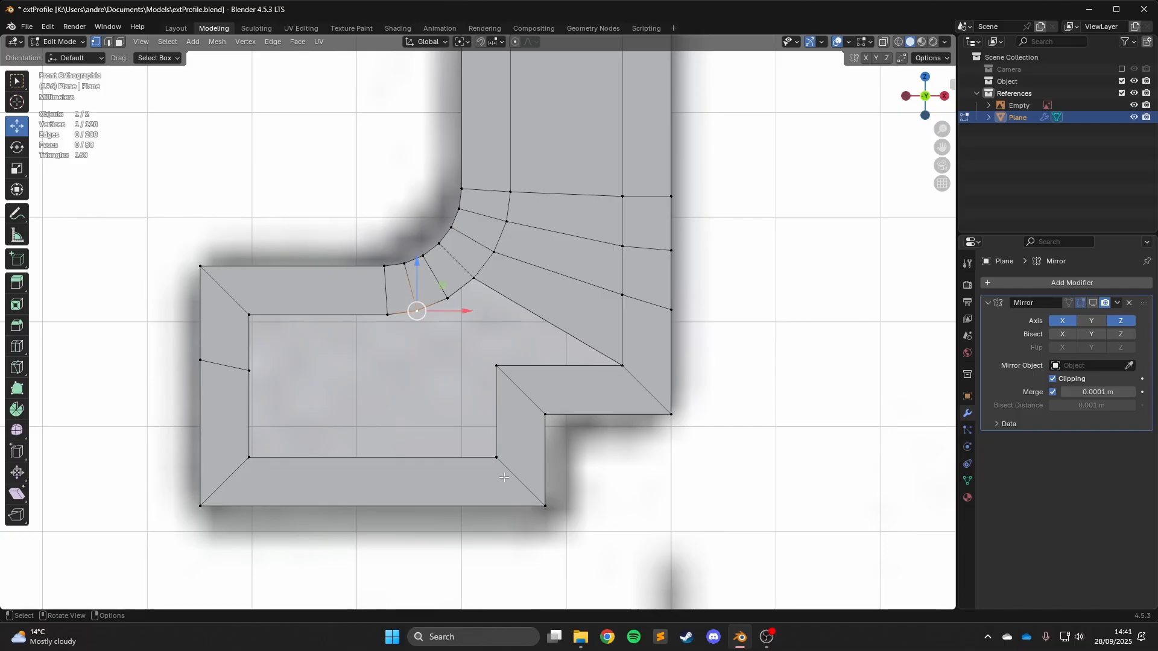
left_click(108, 42)
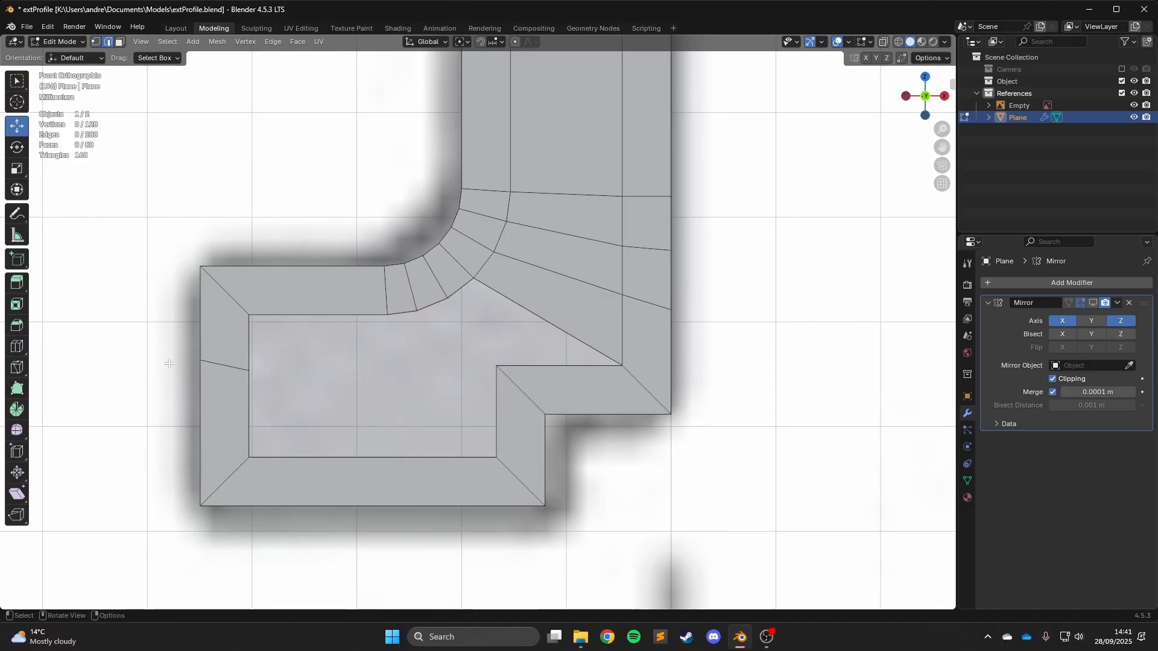
left_click(246, 401)
left_click(495, 407, "shift")
key("f")
left_click(369, 369)
Slide the inner and outer vertices of the end strip's cut to straighten it, using factor 0.026 for the outer one.
middle_click_drag(369, 393, 431, 457, "shift")
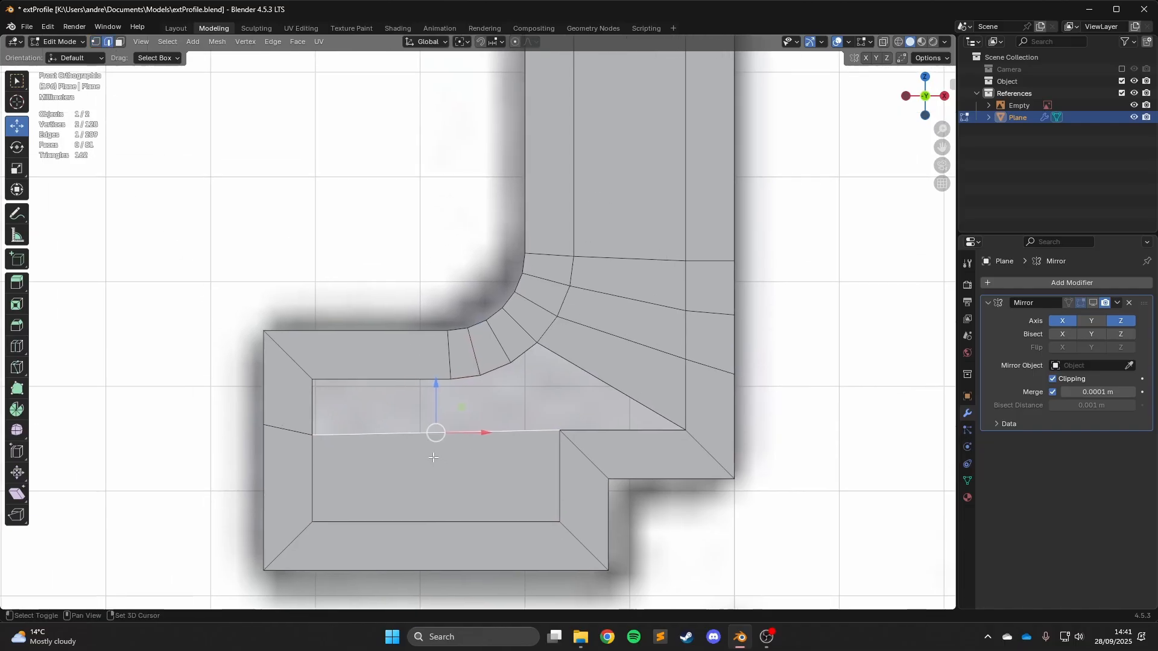
scroll(431, 457, "up", 2)
left_click(162, 486)
key("1")
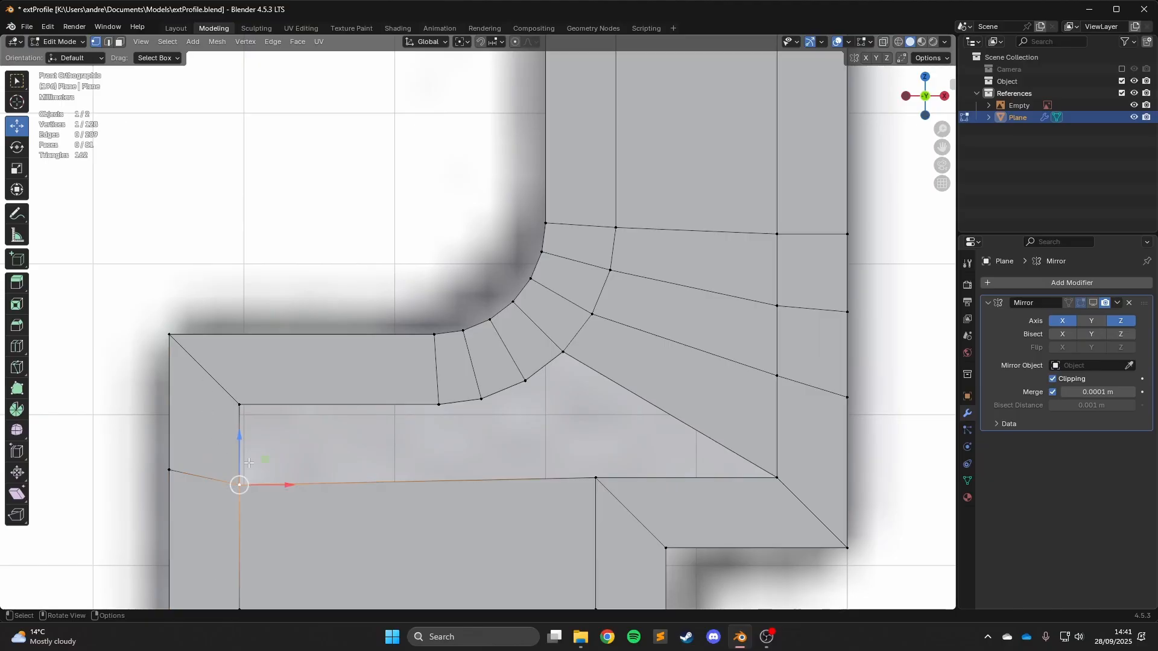
left_click(240, 483)
key("shift+v")
left_click(246, 475)
left_click(169, 470)
key("shift+v")
left_click(170, 475)
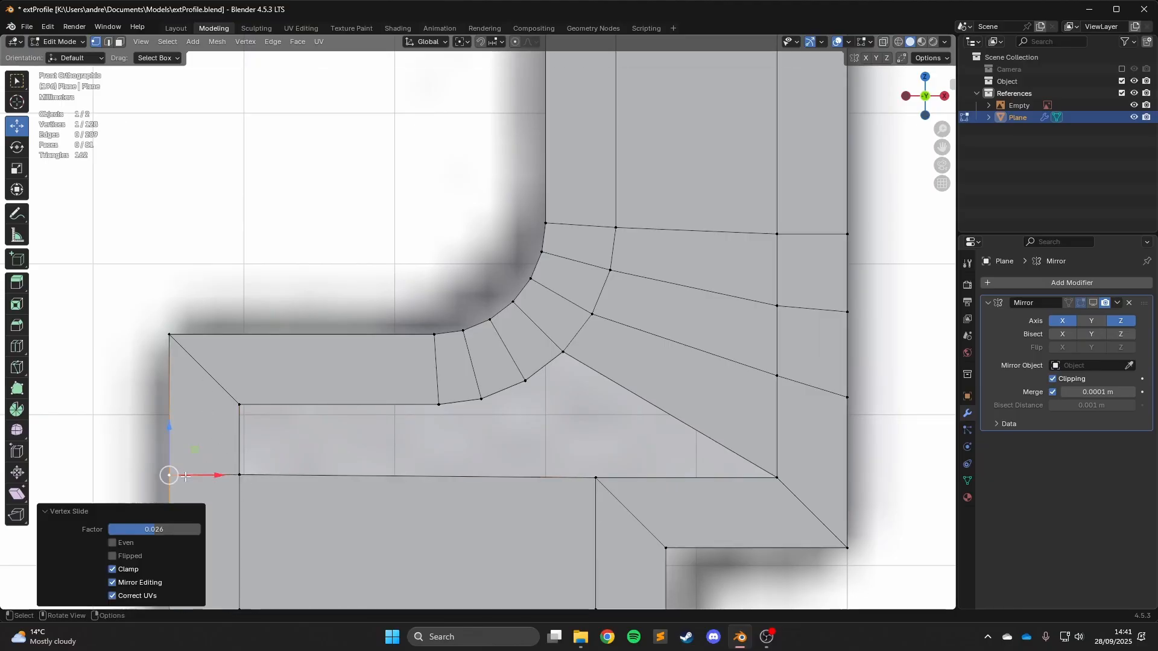
Add a vertical loop cut through the hook's lower faces with factor 0.097, lined up with the start of the arc.
middle_click_drag(544, 382, 487, 329, "shift")
left_click(486, 329)
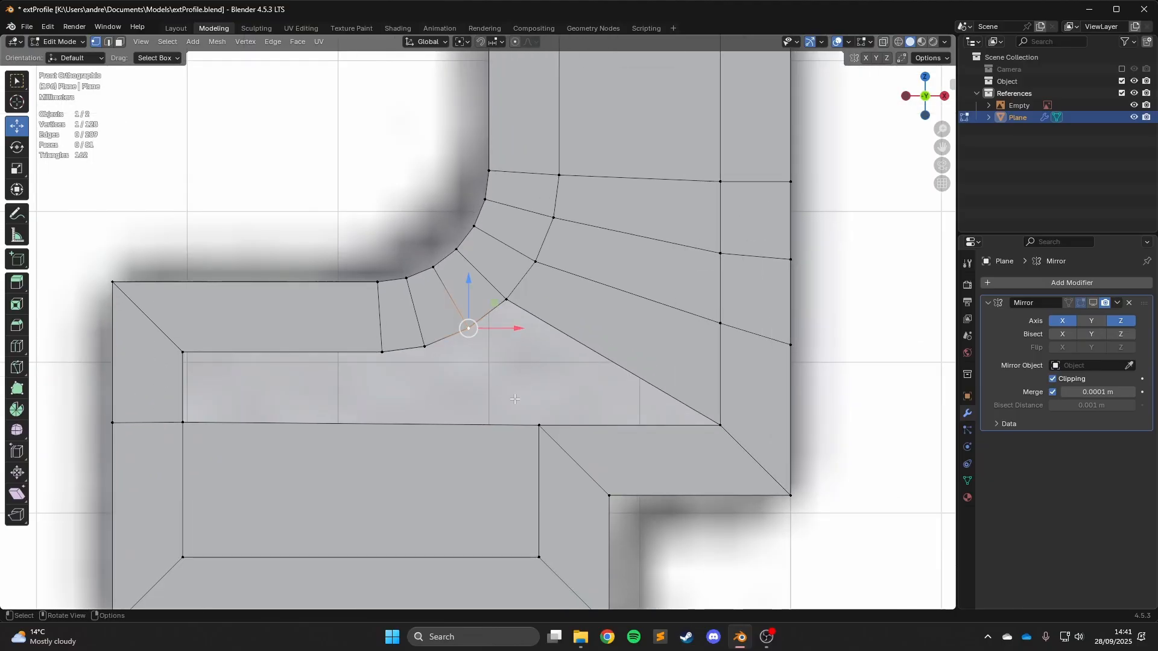
scroll(455, 314, "down", 3)
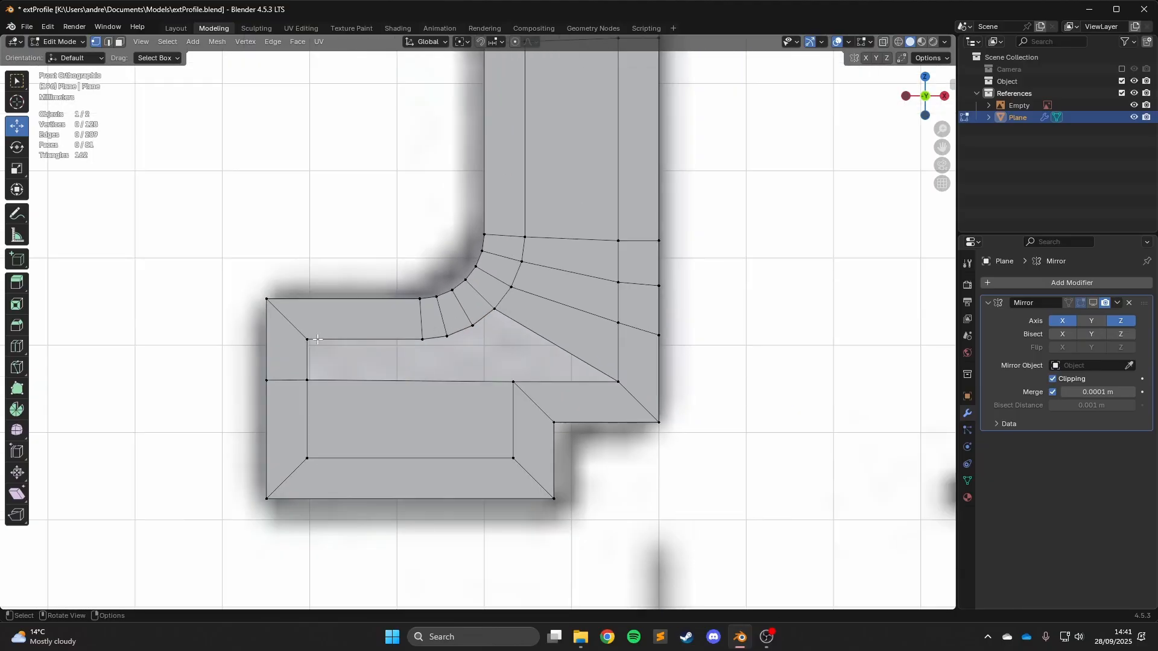
left_click(15, 347)
scroll(387, 455, "up", 1)
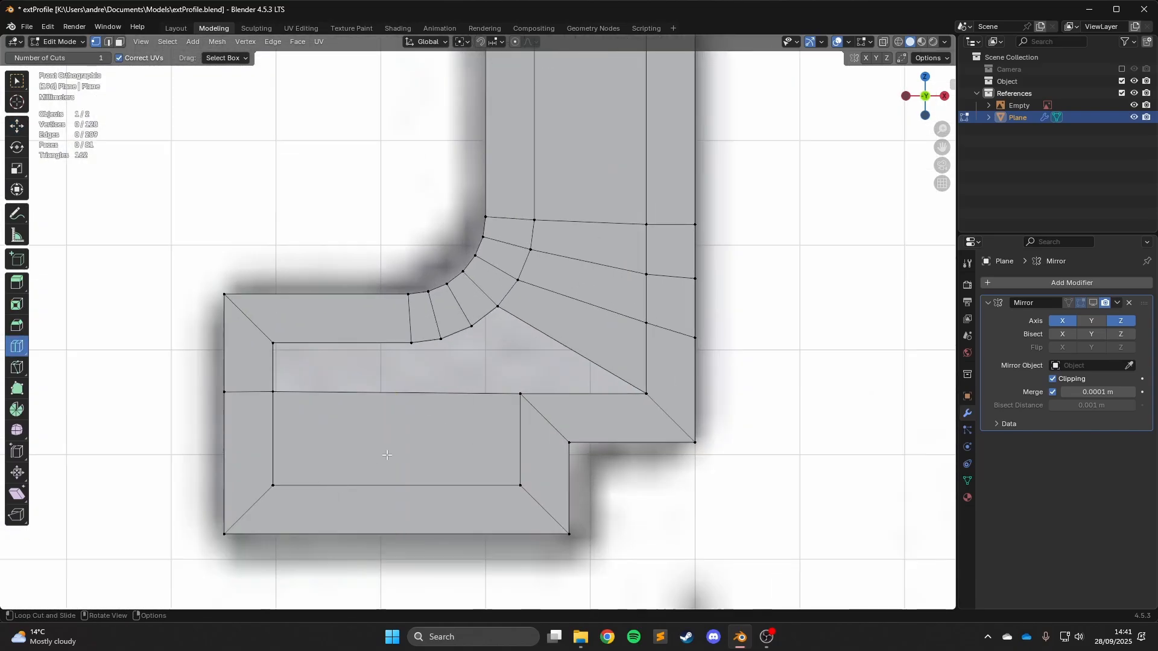
scroll(383, 461, "down", 4)
scroll(420, 437, "up", 2)
scroll(422, 434, "down", 8)
scroll(771, 410, "up", 2)
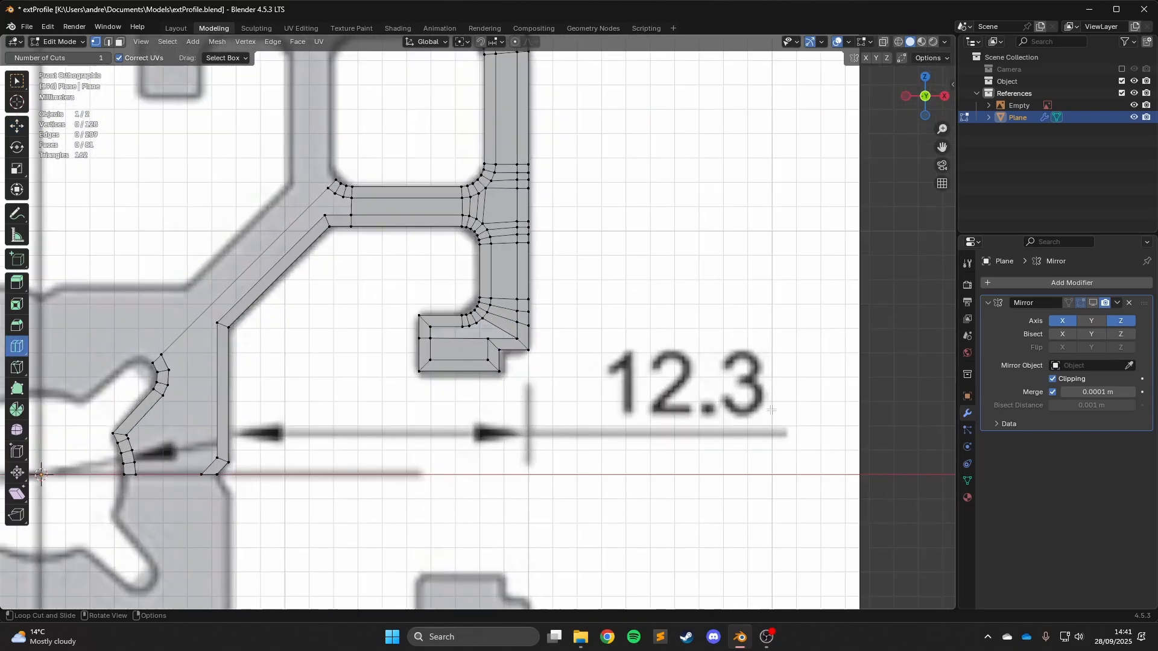
scroll(771, 410, "up", 7)
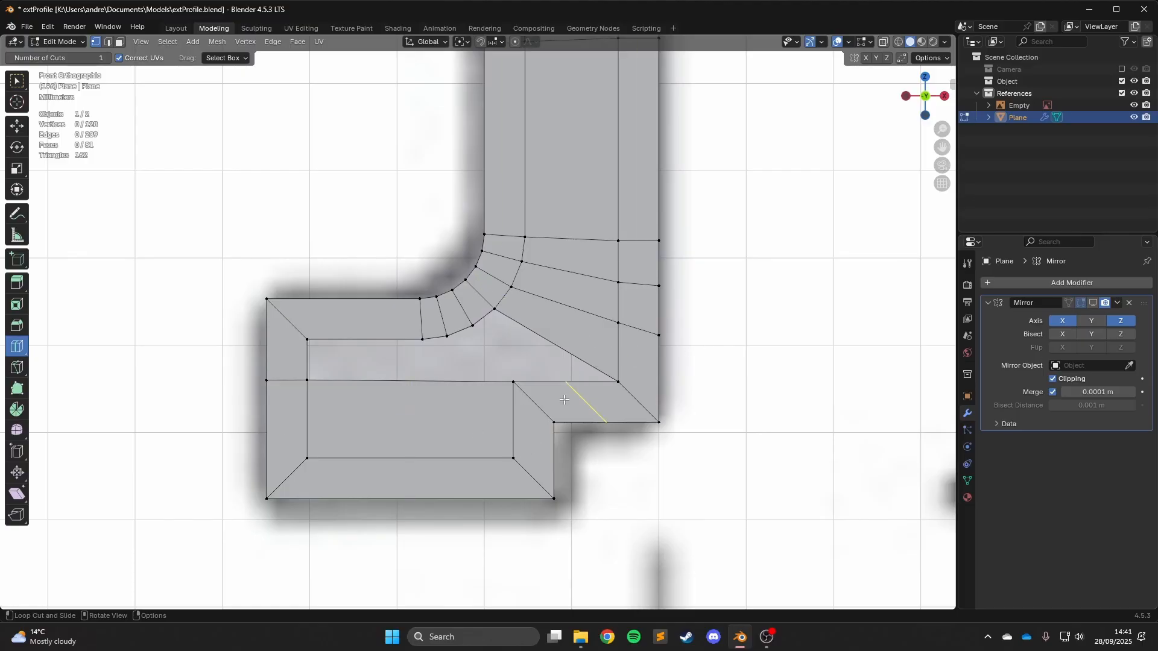
scroll(499, 438, "up", 1)
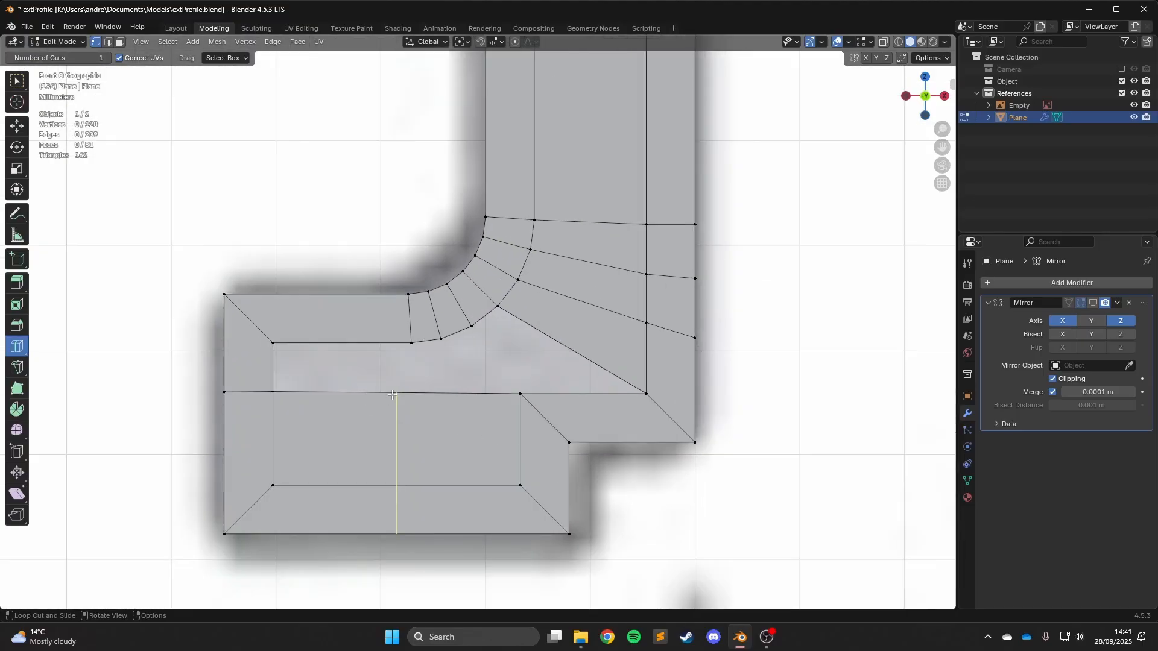
left_click_drag(393, 395, 409, 401)
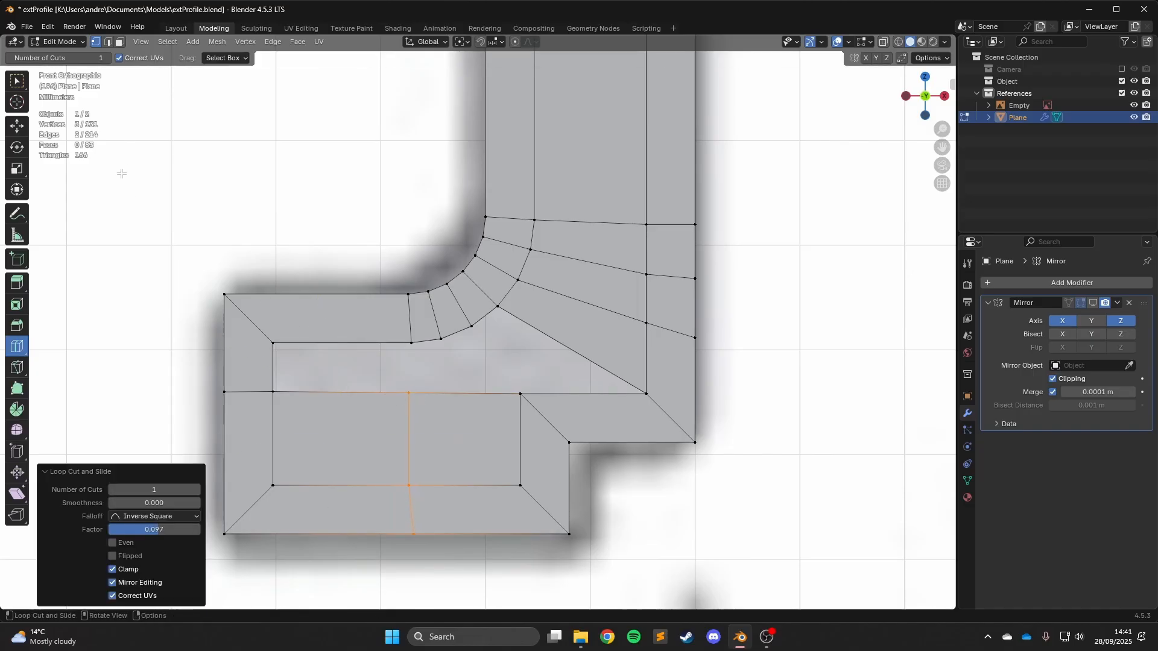
Fill the hook's upper interior quad between the end strip and the start of the inner arc.
left_click(7, 127)
left_click(109, 43)
left_click(273, 368)
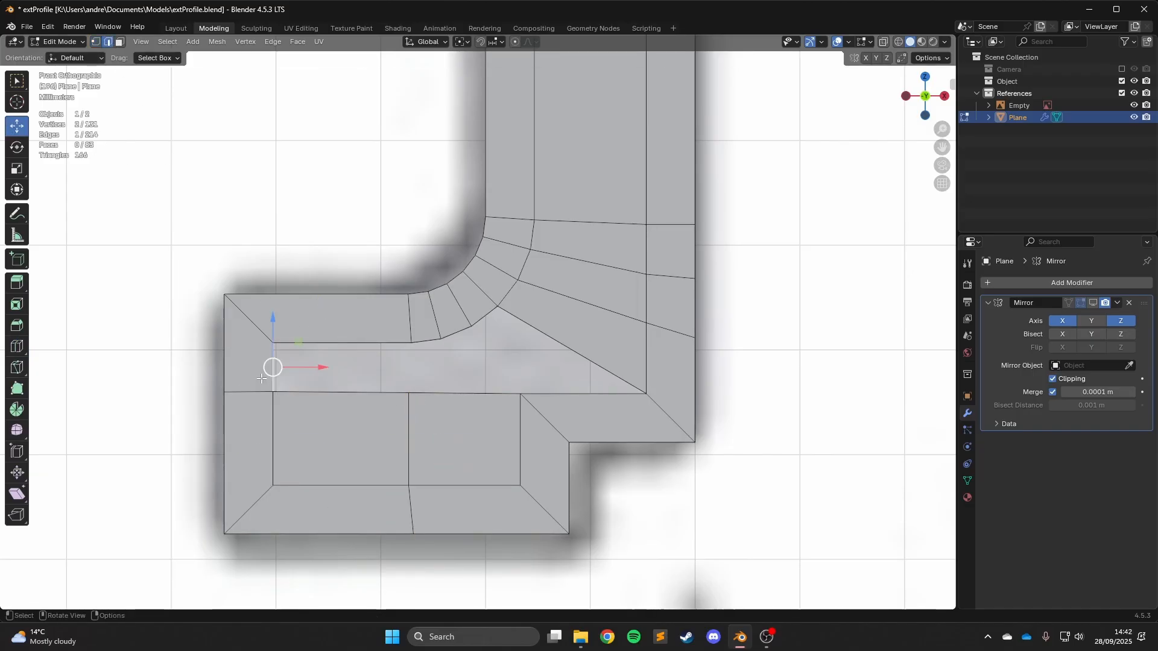
key("f")
middle_click_drag(411, 369, 410, 505, "shift")
scroll(410, 505, "down", 8)
middle_click_drag(338, 201, 411, 371, "shift")
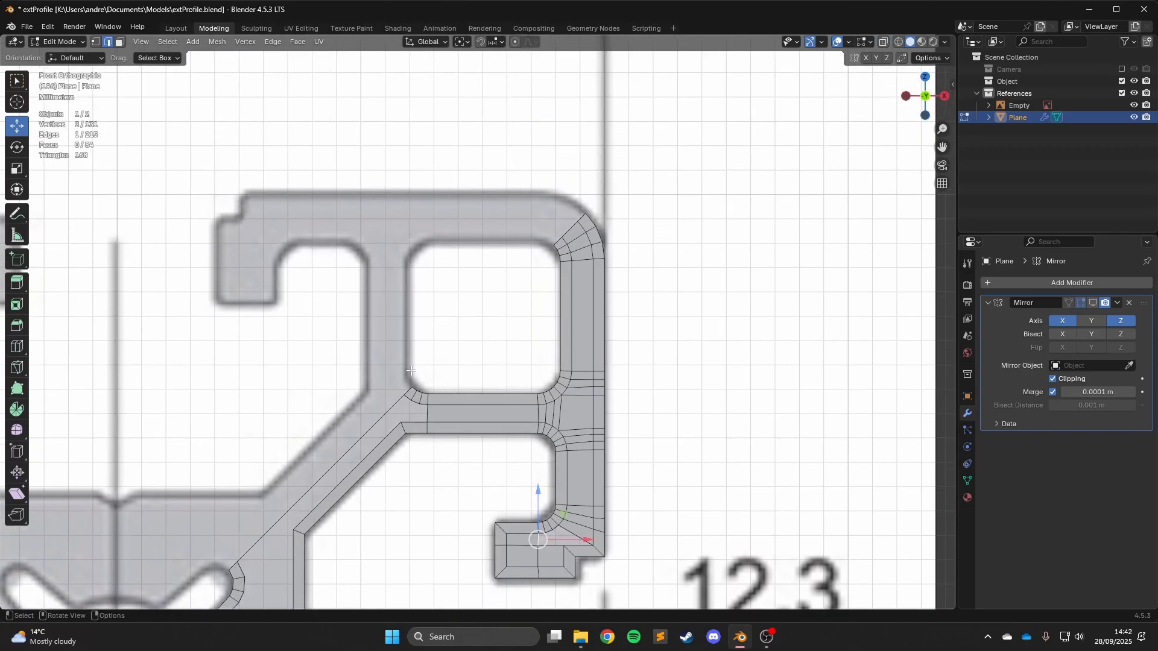
middle_click_drag(489, 446, 465, 211, "shift")
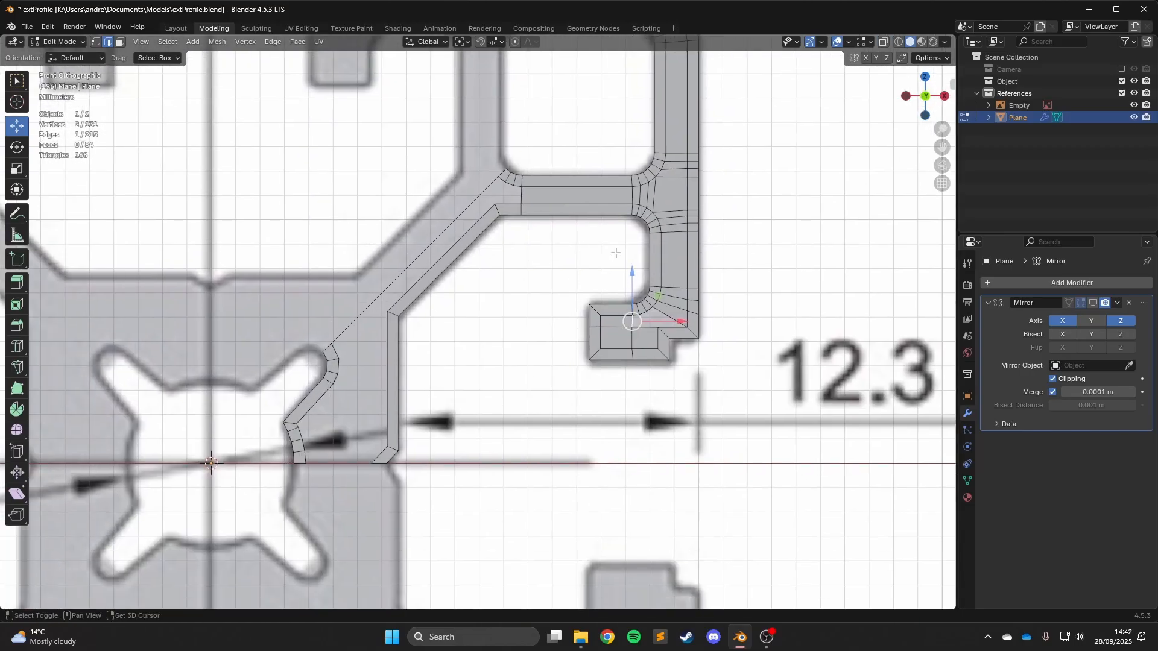
middle_click_drag(615, 253, 452, 323, "shift")
scroll(434, 362, "up", 2)
middle_click_drag(434, 362, 427, 574, "shift")
scroll(561, 558, "up", 3)
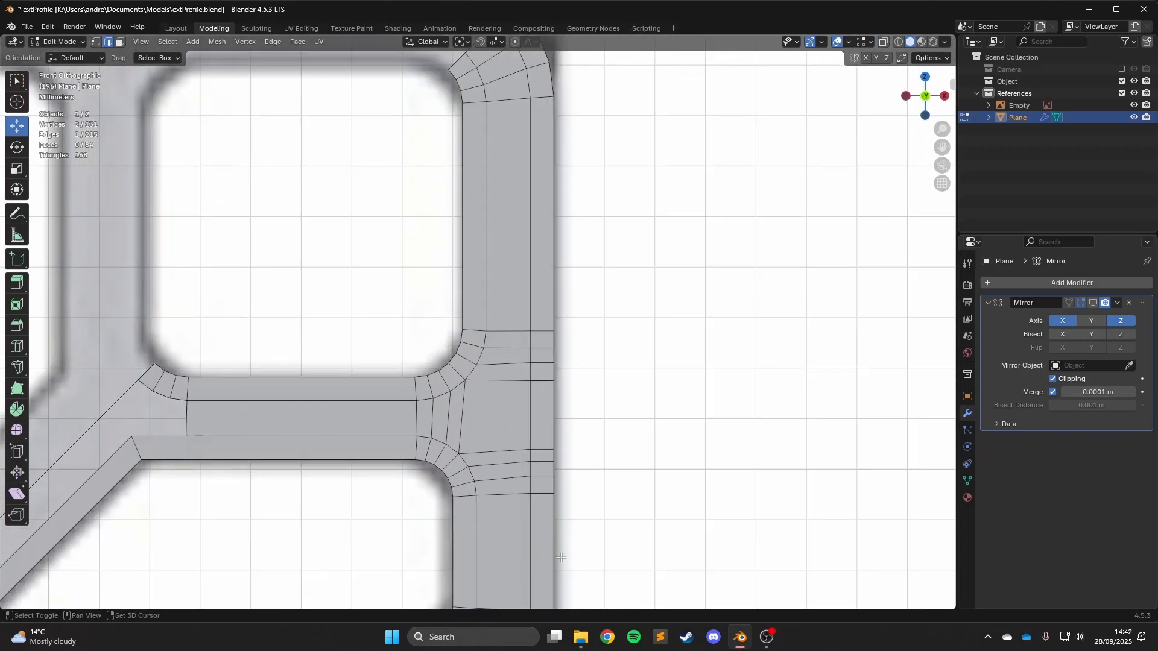
middle_click_drag(561, 557, 770, 433, "shift")
middle_click_drag(550, 323, 533, 383, "shift")
scroll(534, 382, "up", 4)
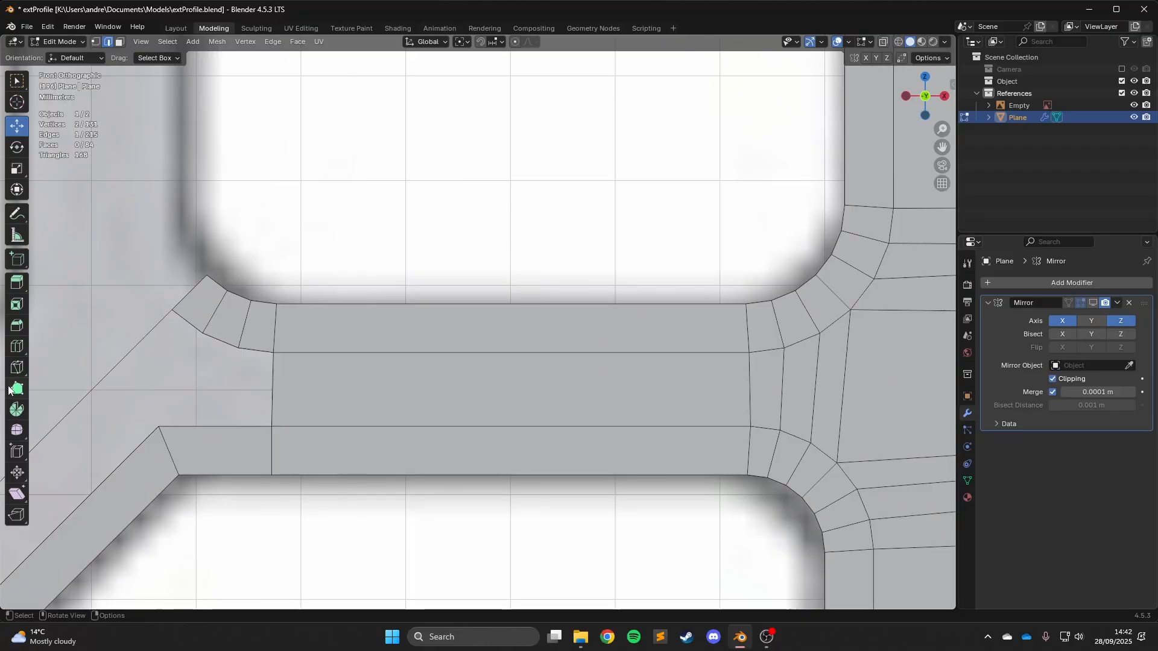
left_click(17, 346)
left_click(487, 352)
left_click_drag(171, 489, 272, 489)
key("ctrl+z")
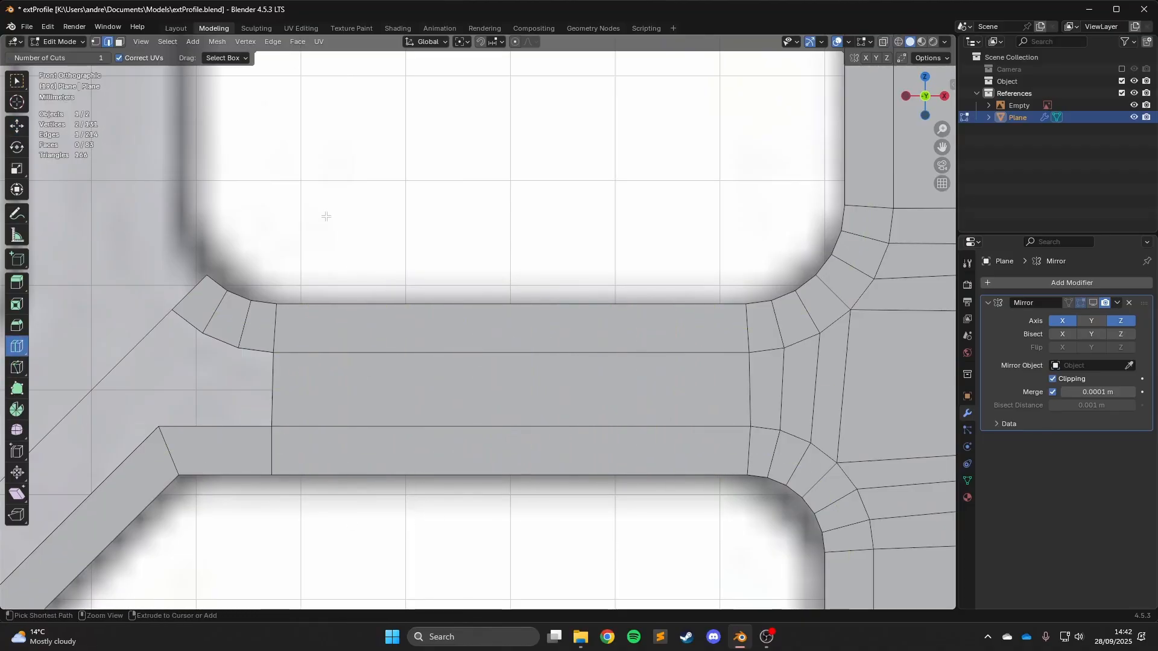
Slide the upper and middle vertices of the hook's vertical cut into line with the bottom one, the middle by factor 0.032.
scroll(326, 216, "down", 6)
middle_click_drag(653, 442, 554, 78, "shift")
scroll(554, 78, "up", 6)
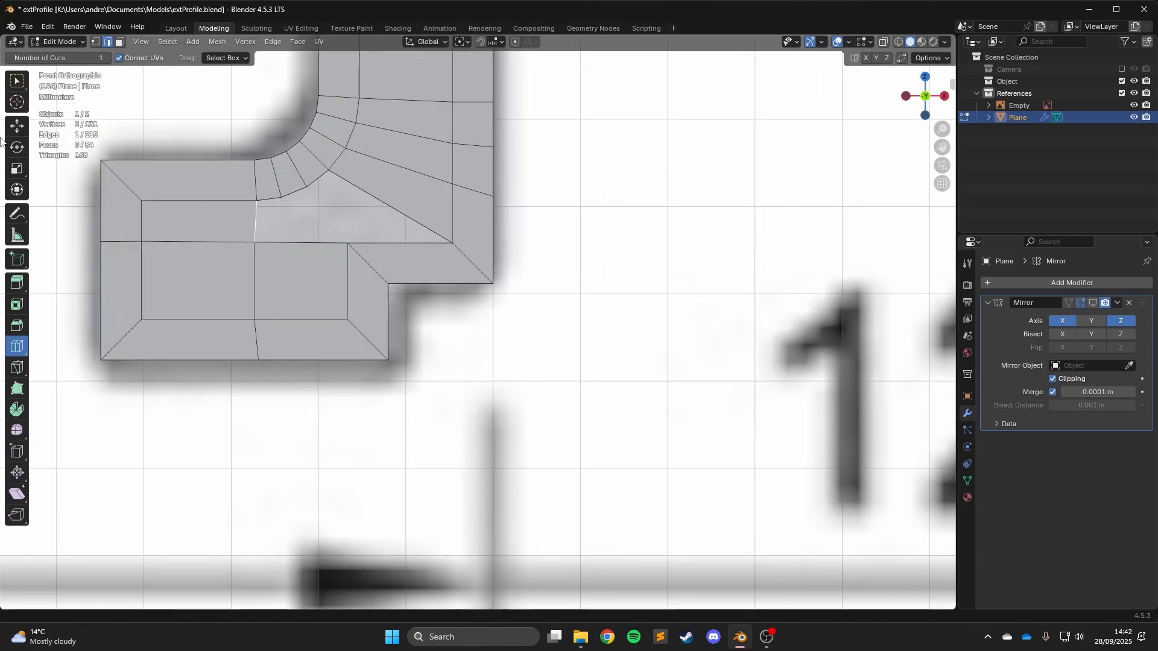
left_click(15, 125)
middle_click_drag(272, 260, 366, 332, "shift")
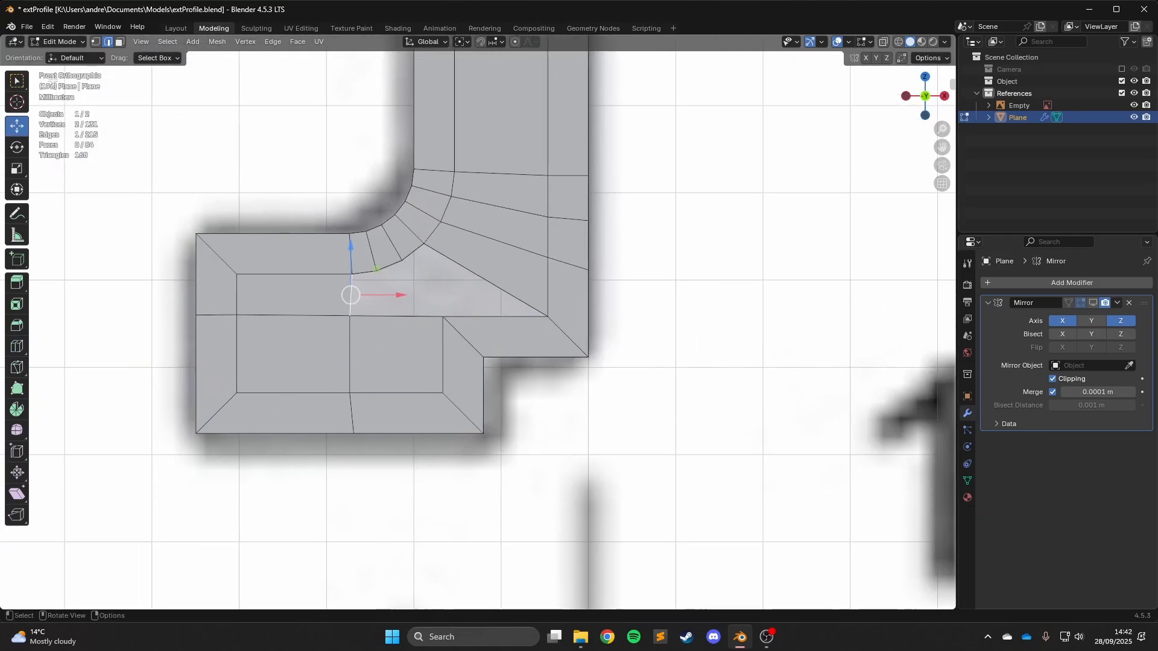
left_click(95, 41)
scroll(427, 334, "up", 2)
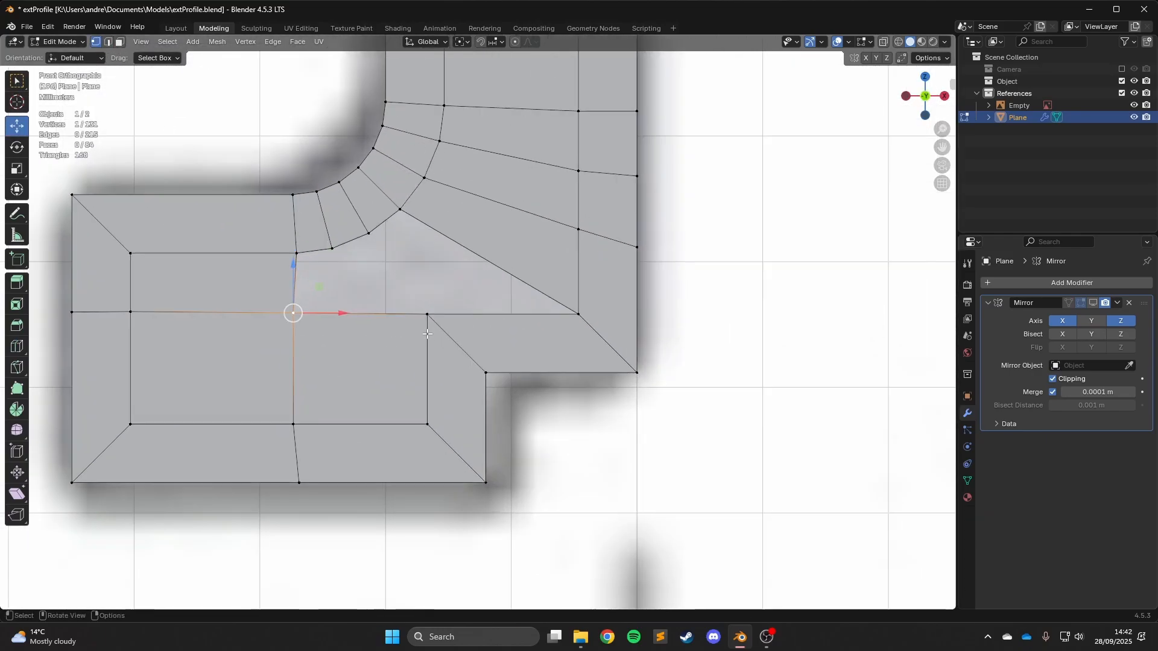
key("shift+v")
left_click(316, 345)
left_click(300, 479)
left_click(295, 426)
key("shift+v")
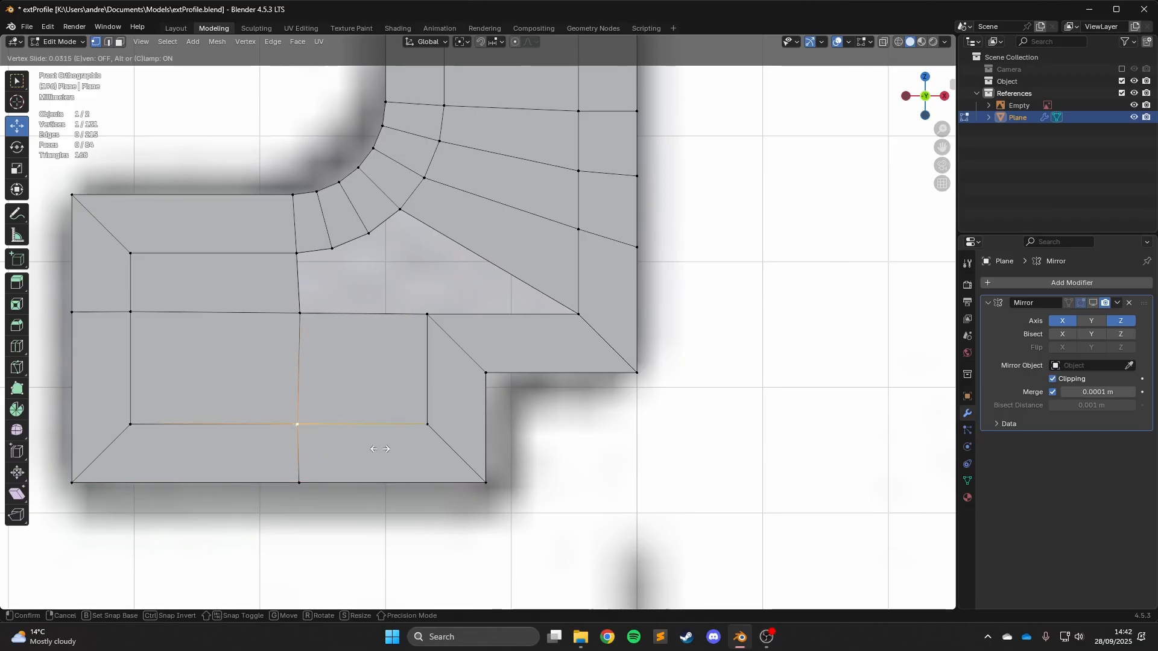
left_click(301, 422)
Select the whole profile mesh and extrude it along its length into a solid.
scroll(339, 272, "down", 7)
middle_click_drag(339, 272, 338, 418, "shift")
scroll(432, 214, "up", 2)
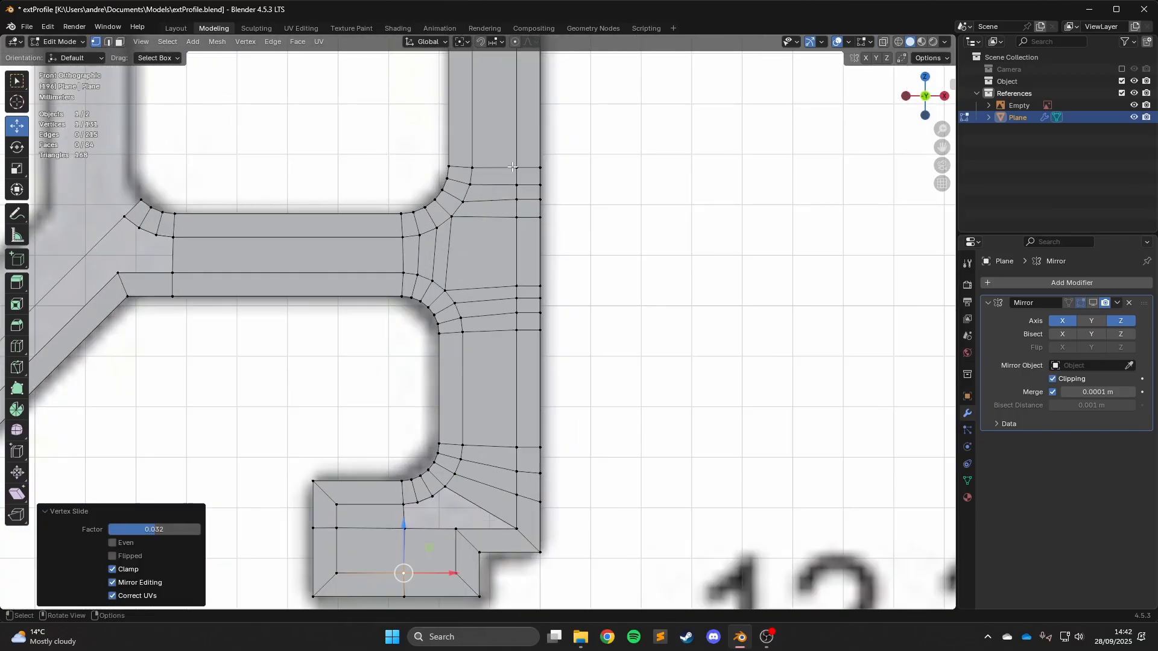
scroll(245, 234, "up", 1)
scroll(340, 313, "down", 2)
key("Tab")
key("a")
middle_click_drag(340, 313, 556, 331)
key("Tab")
key("a")
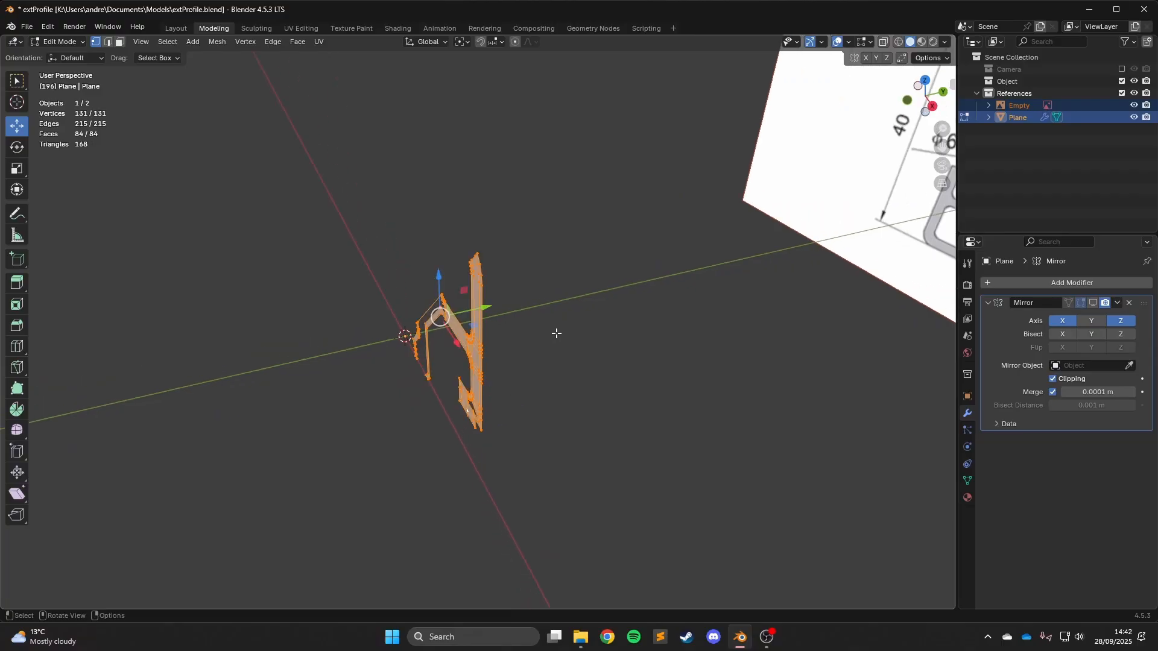
key("e")
left_click(453, 318)
middle_click_drag(453, 318, 603, 259)
scroll(638, 243, "up", 5)
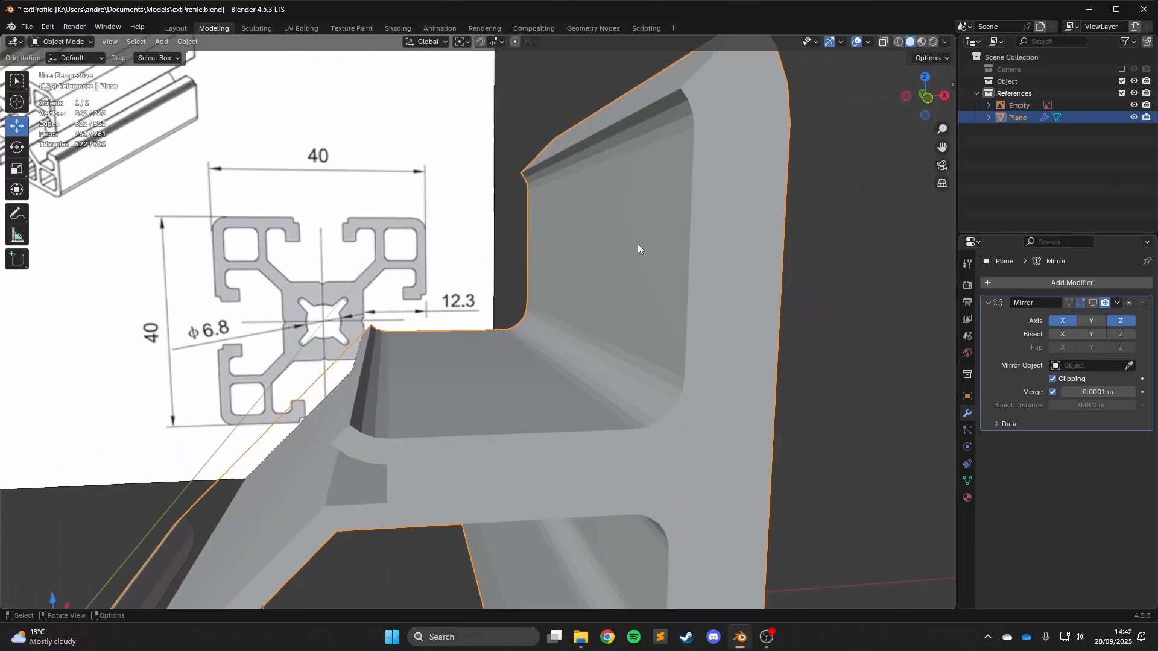
Use the Loop Cut preview to examine how edge loops run around the extruded profile.
left_click(17, 367)
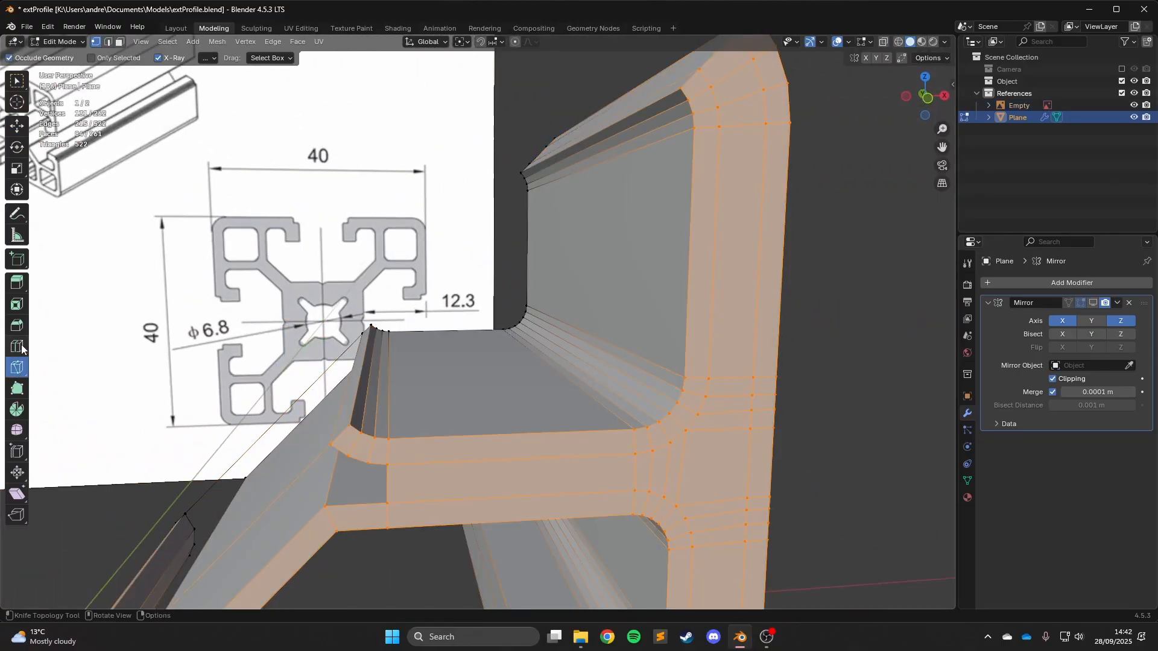
left_click(21, 347)
scroll(466, 345, "down", 4)
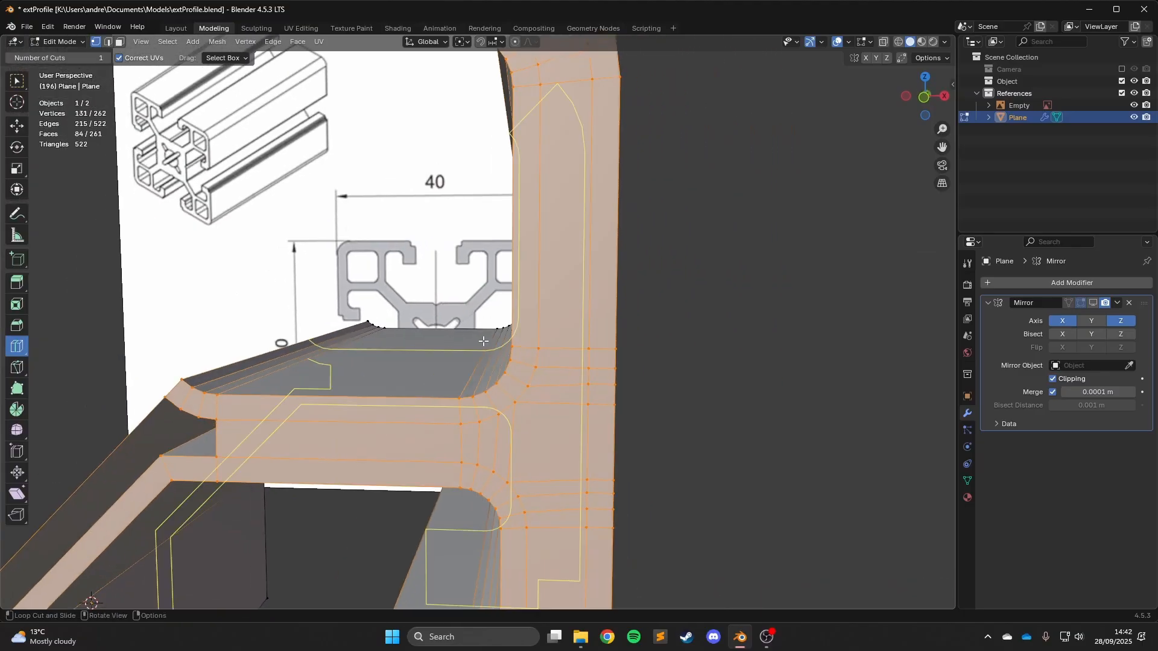
middle_click_drag(466, 345, 434, 356)
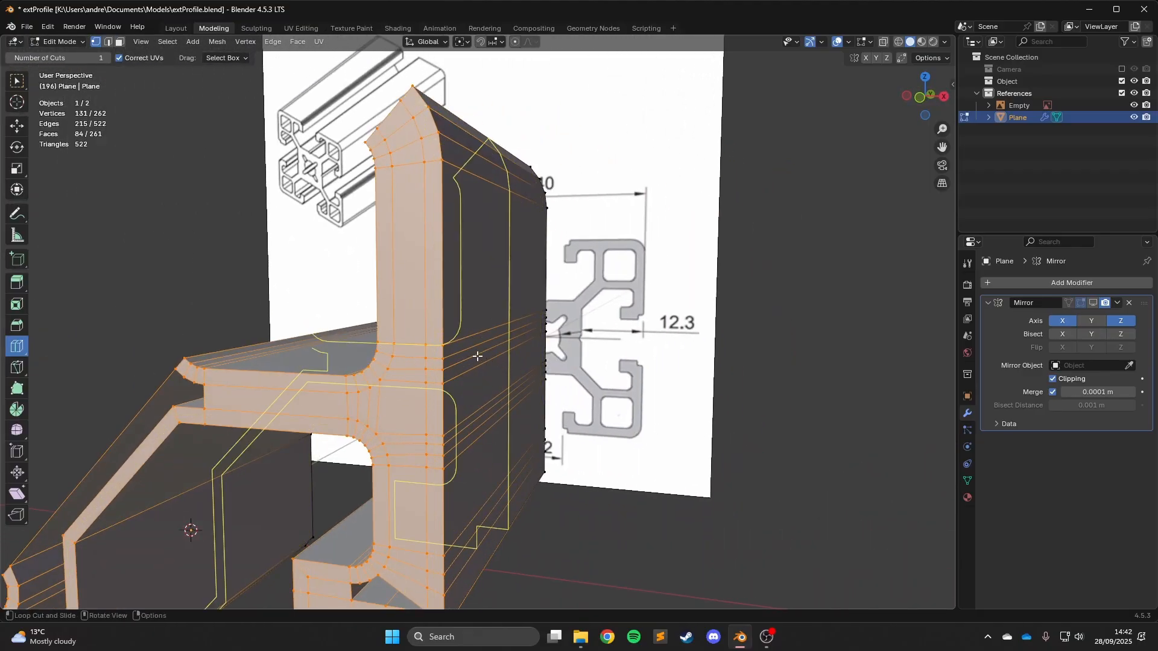
Undo the extrusion to return to the flat profile and show the hook in the front view.
scroll(715, 313, "down", 5)
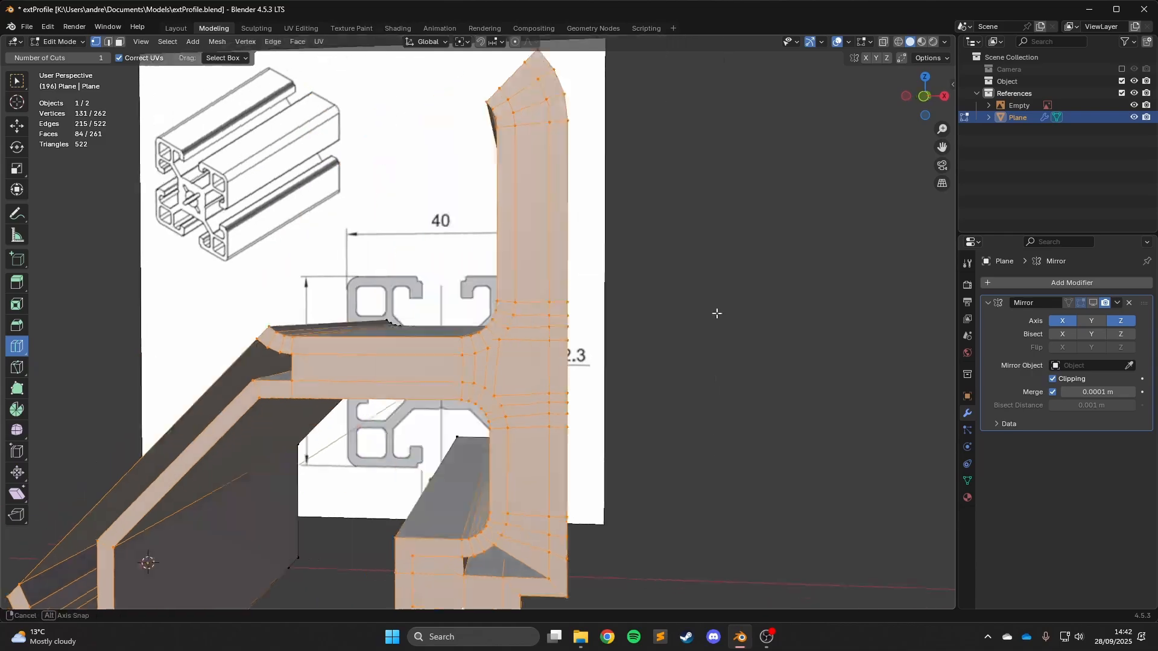
key("Tab")
key("Tab")
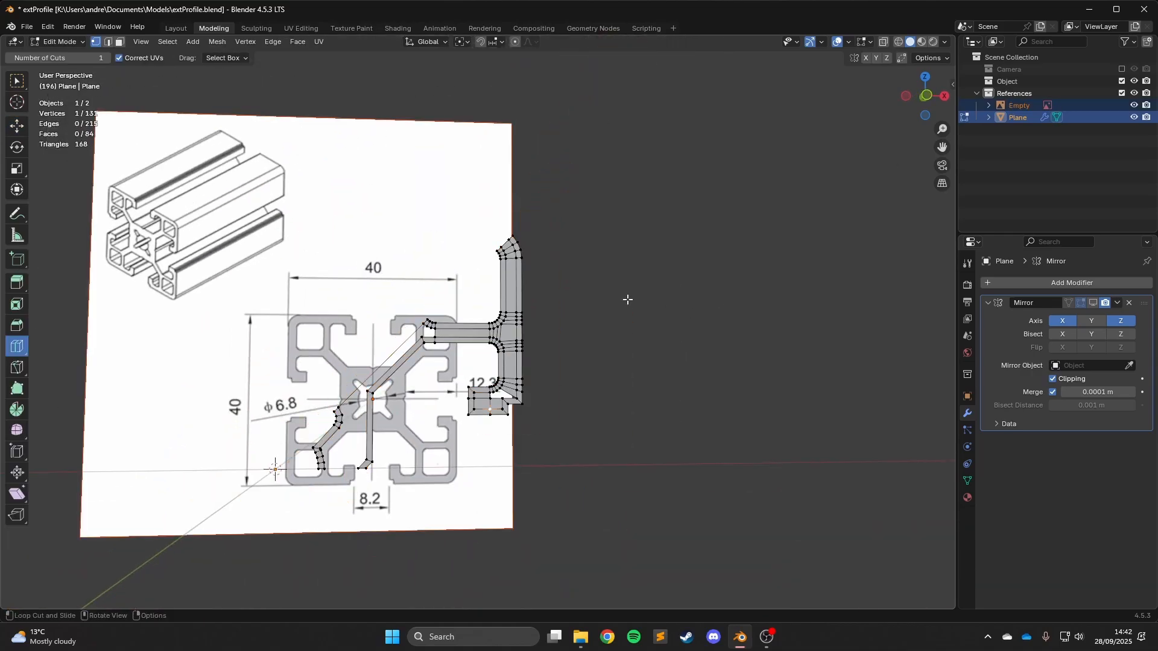
key("KP_1")
scroll(627, 300, "up", 8)
key("shift+space")
key("g")
scroll(460, 294, "up", 3)
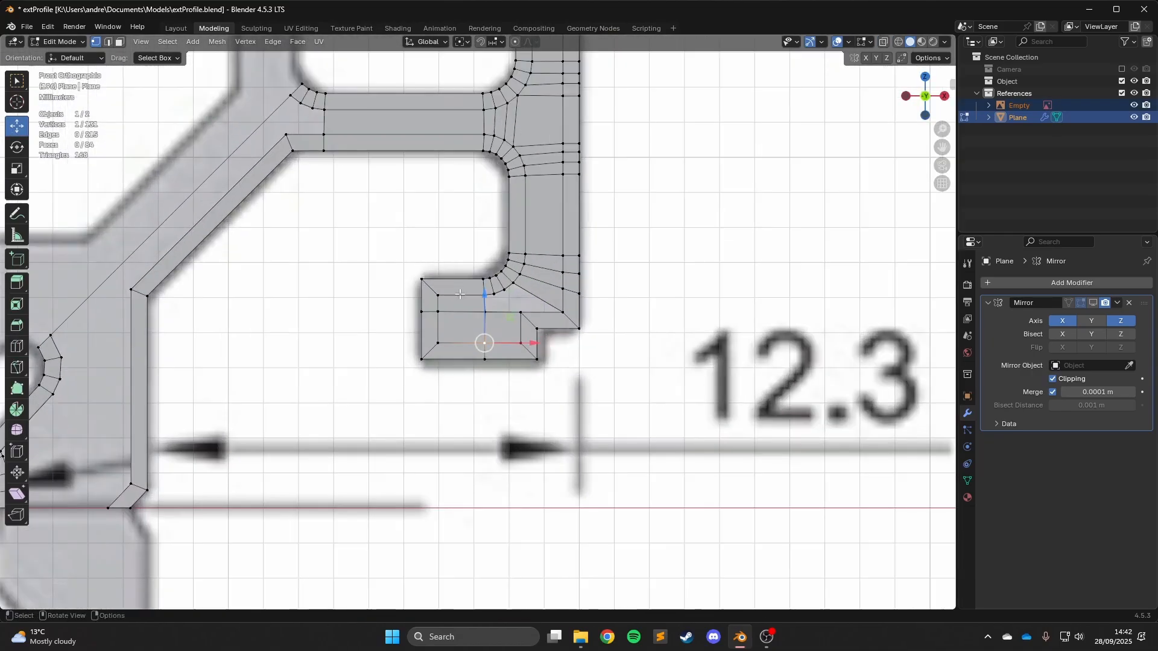
Add a loop cut through the hook's lower block, slid toward the existing vertical cut to line up with the next inner-arc vertex.
scroll(460, 294, "up", 6)
key("shift+space")
key("c")
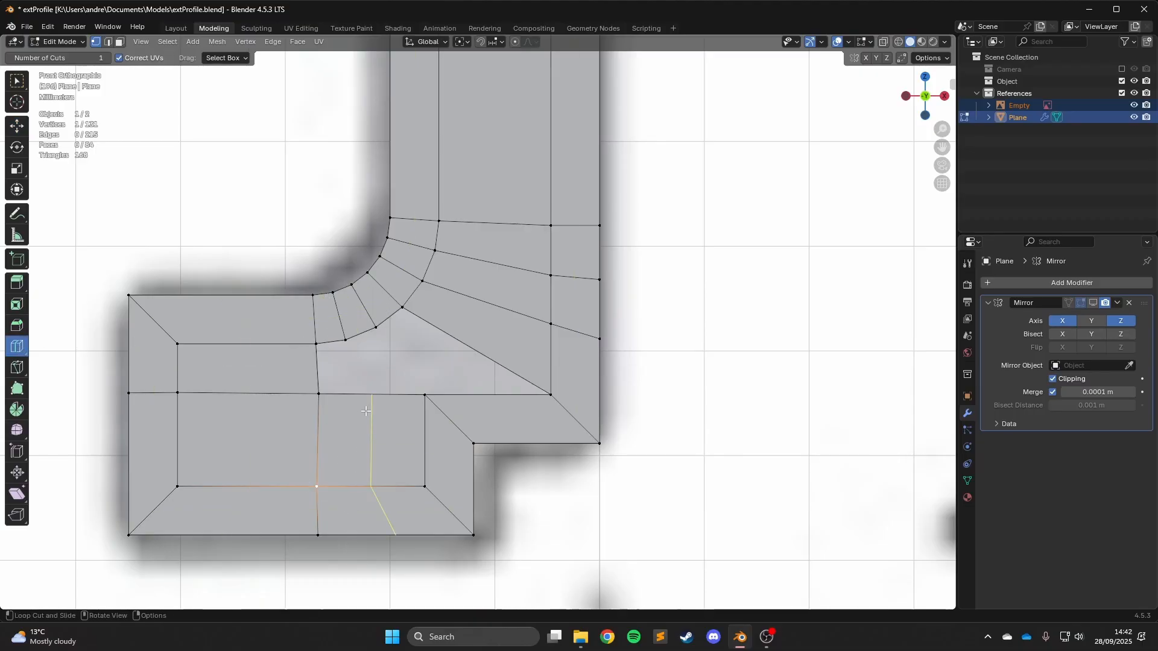
left_click_drag(366, 410, 353, 419)
key("shift+space")
key("g")
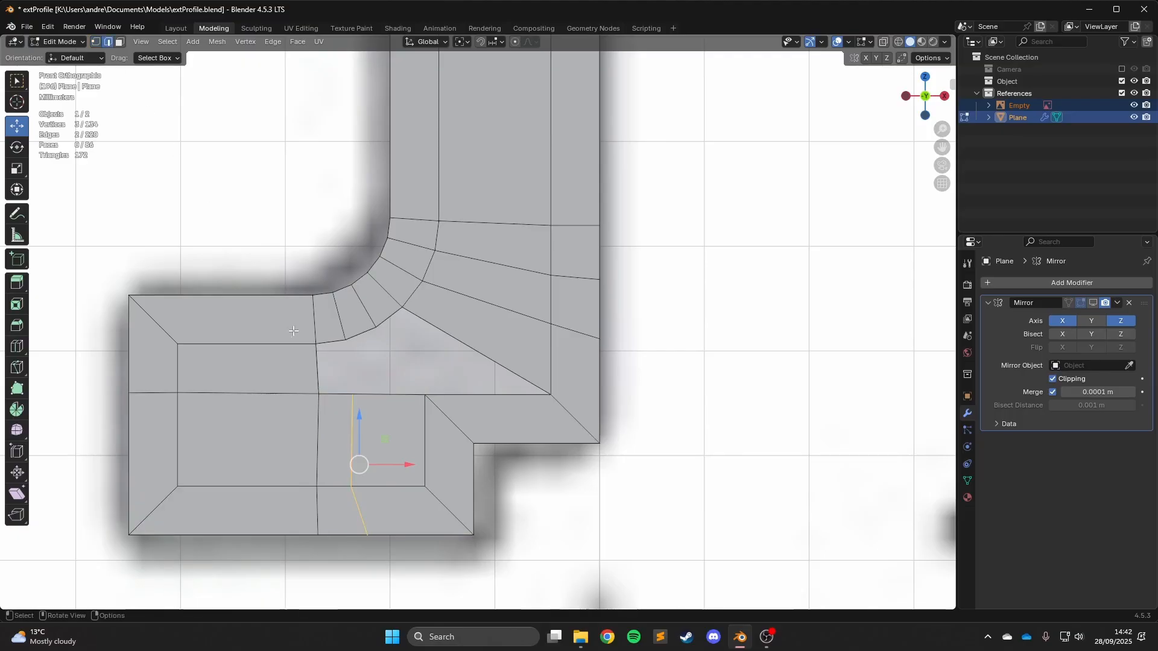
Fill the open gap between the hook's inner arc and its lower block with three quads.
left_click(310, 369)
key("f")
key("f")
left_click(461, 398)
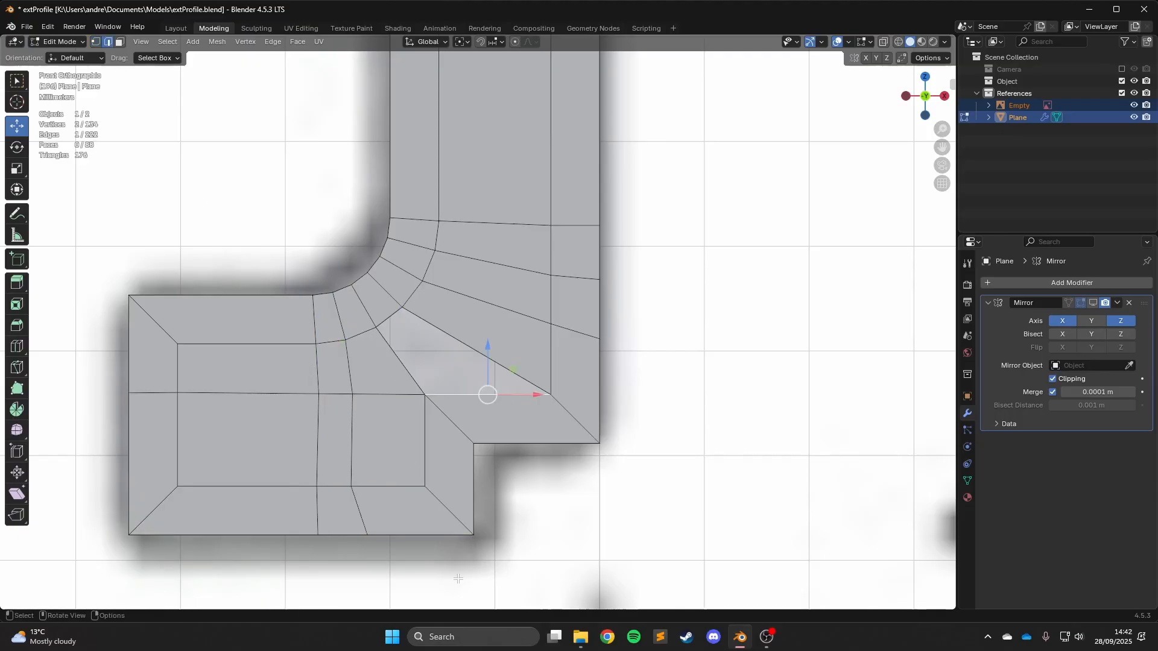
left_click(432, 384)
key("f")
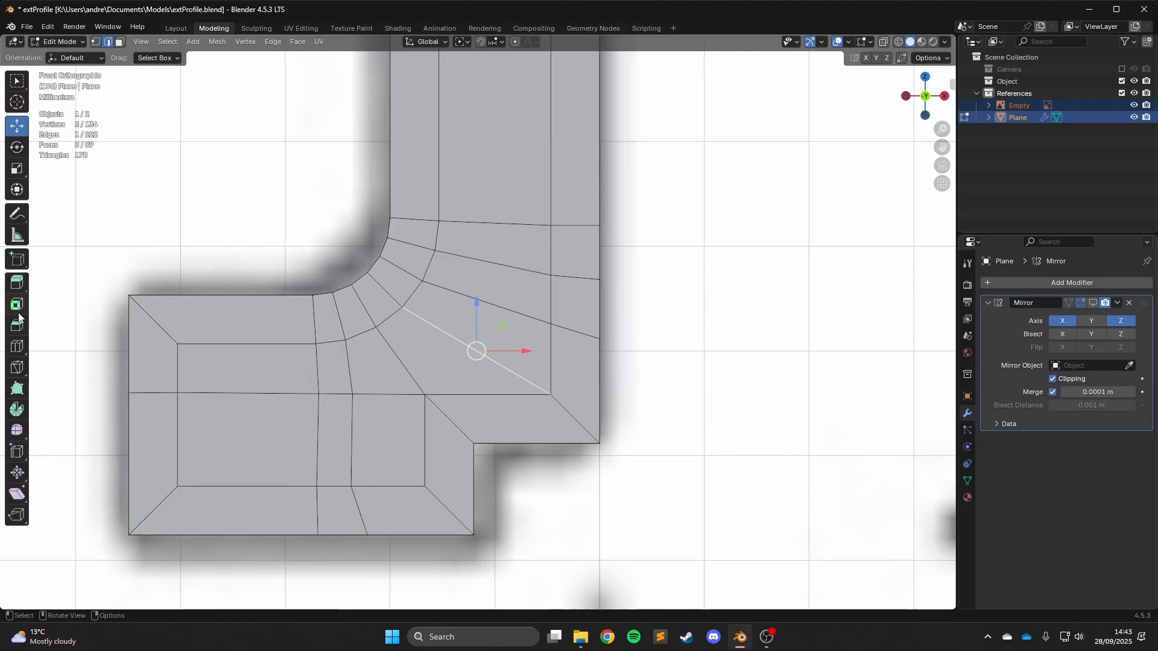
Examine the edge flow through the filled hook with the loop cut preview and look over the whole profile.
left_click(17, 347)
middle_click_drag(360, 281, 480, 390)
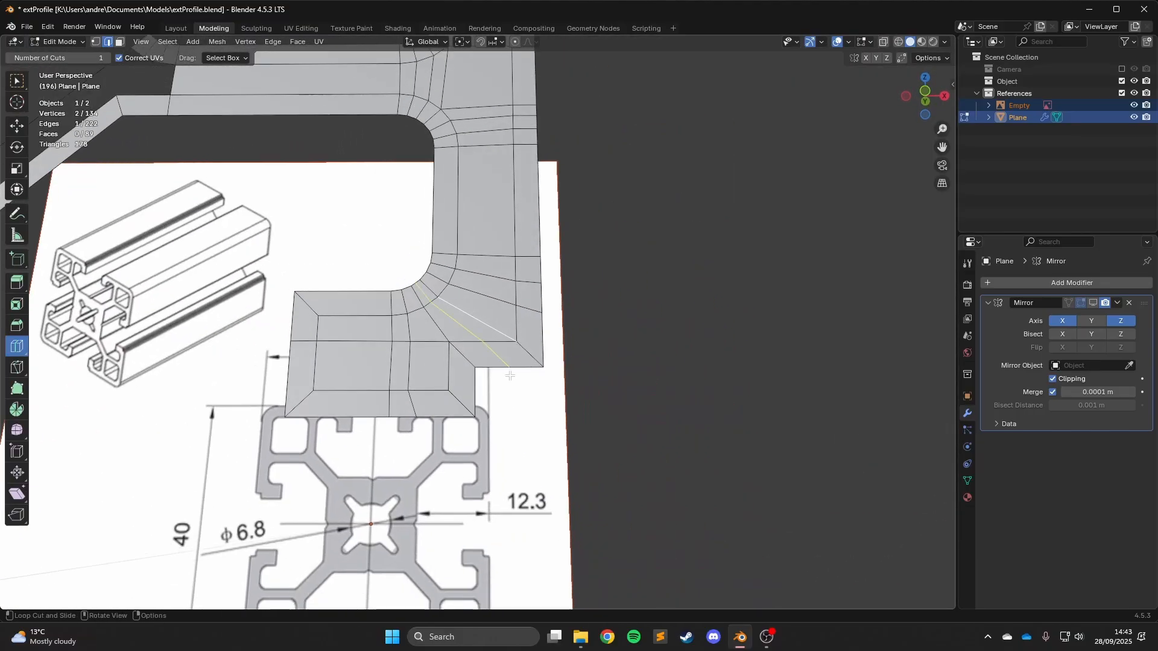
left_click(25, 126)
scroll(374, 289, "down", 4)
key("Tab")
middle_click_drag(519, 314, 422, 283)
key("Tab")
left_click(555, 299)
scroll(313, 272, "up", 10)
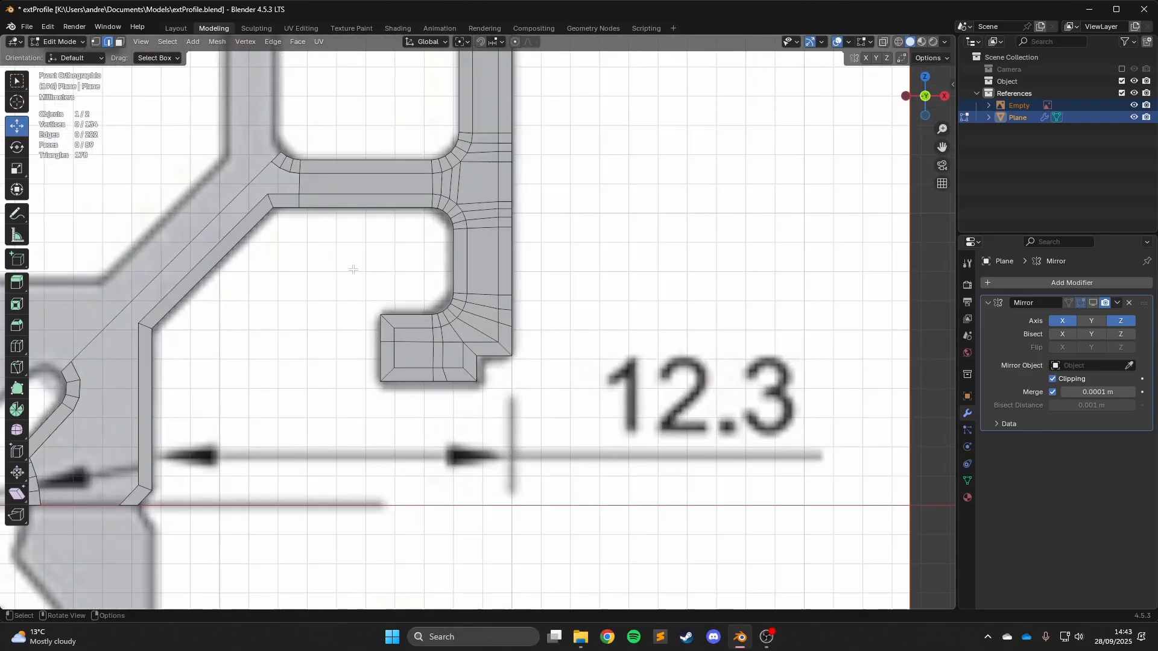
Connect the inner corner vertex where the diagonal web meets the horizontal web to the second vertex of the fillet's offset arc.
scroll(306, 177, "up", 3)
middle_click_drag(307, 176, 579, 427, "shift")
scroll(636, 151, "up", 5)
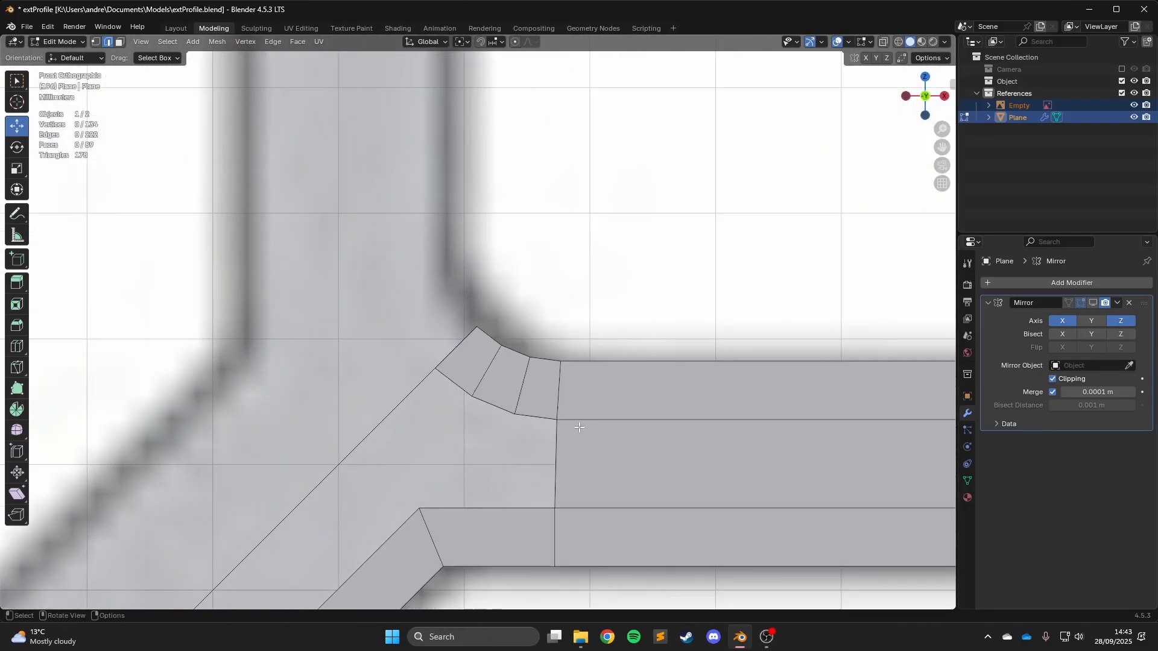
left_click(96, 43)
scroll(479, 319, "down", 3)
scroll(480, 319, "up", 1)
left_click(451, 430)
middle_click_drag(512, 455, 519, 419, "shift")
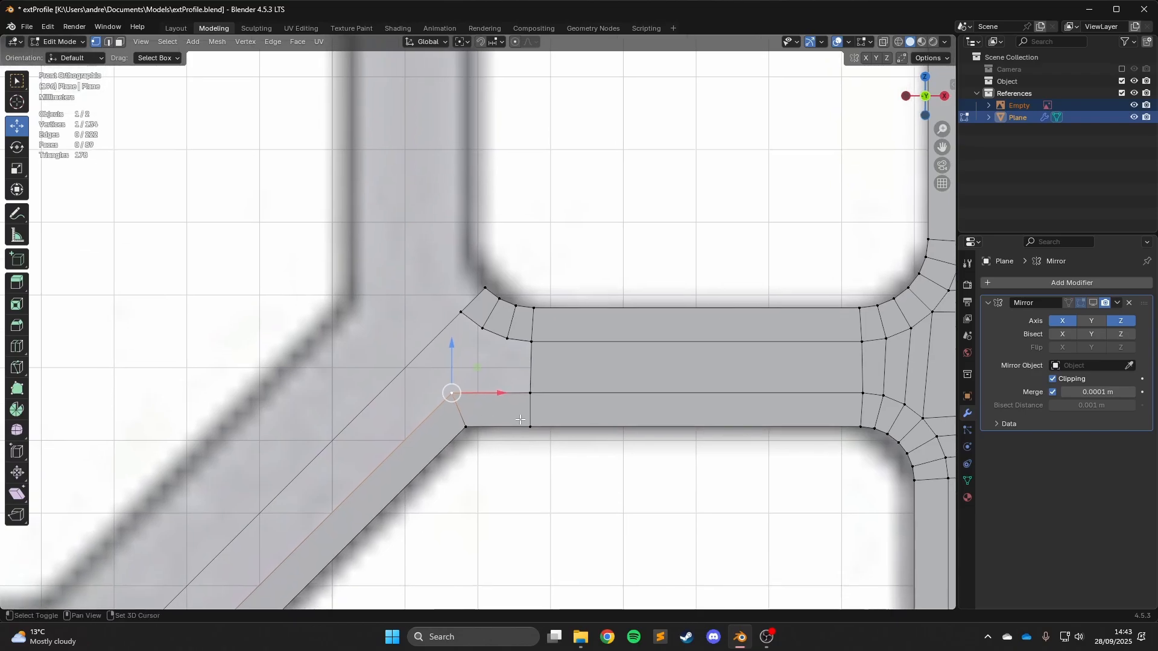
scroll(520, 419, "down", 4)
middle_click_drag(241, 524, 292, 450, "shift")
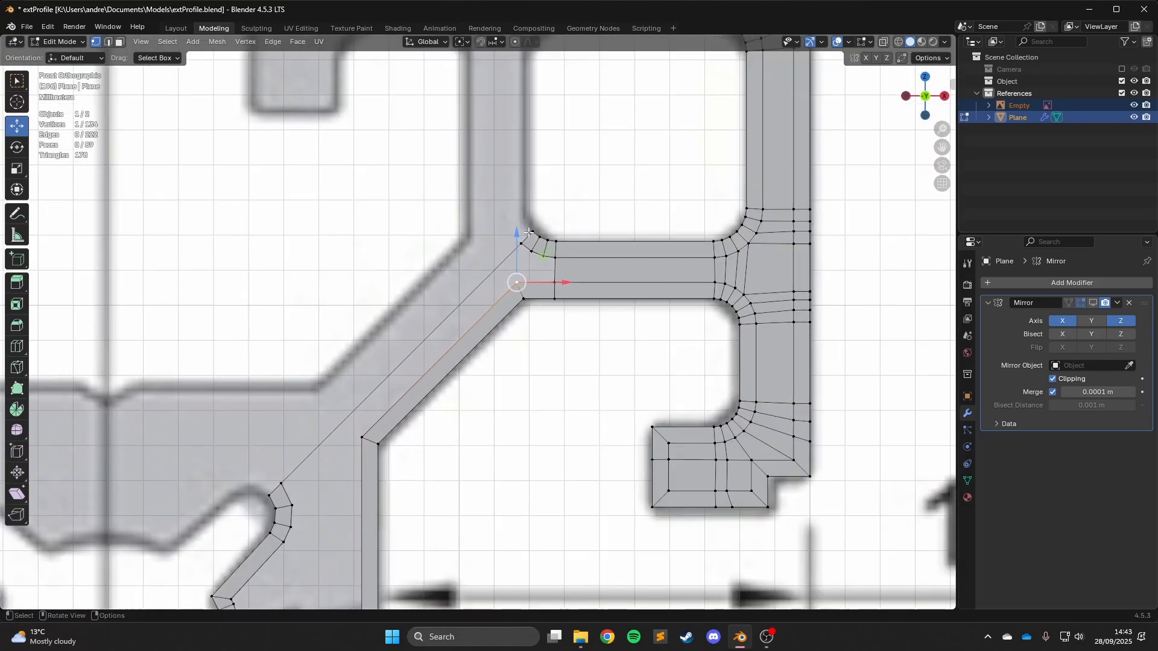
middle_click_drag(529, 232, 531, 235)
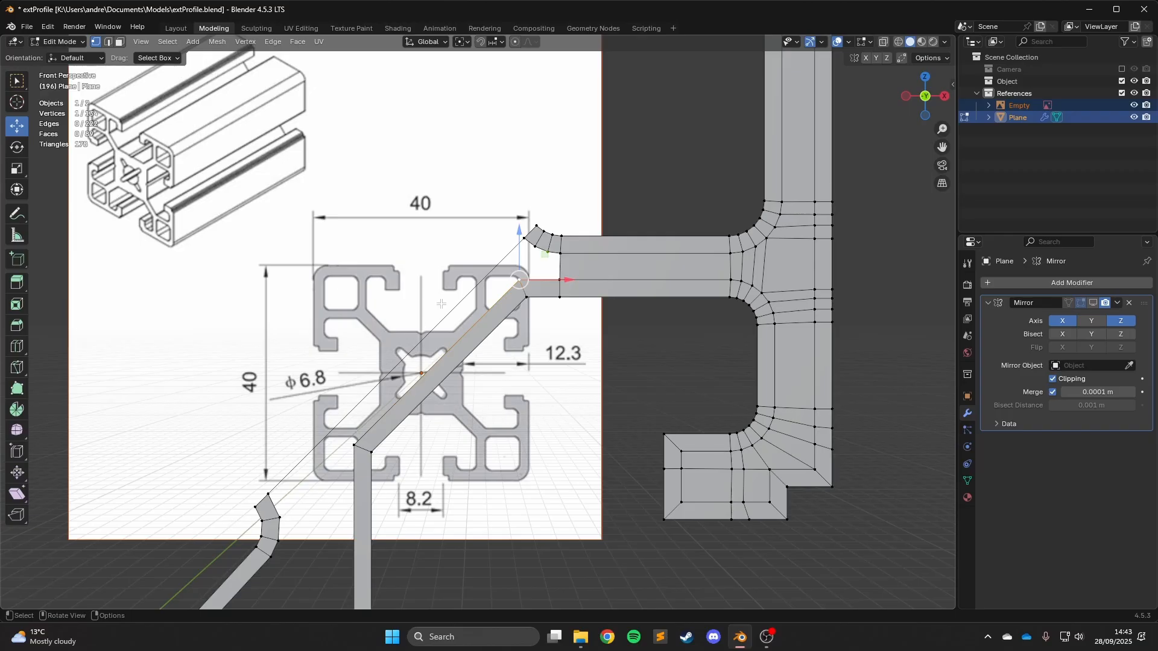
key("KP_1")
scroll(517, 259, "up", 4)
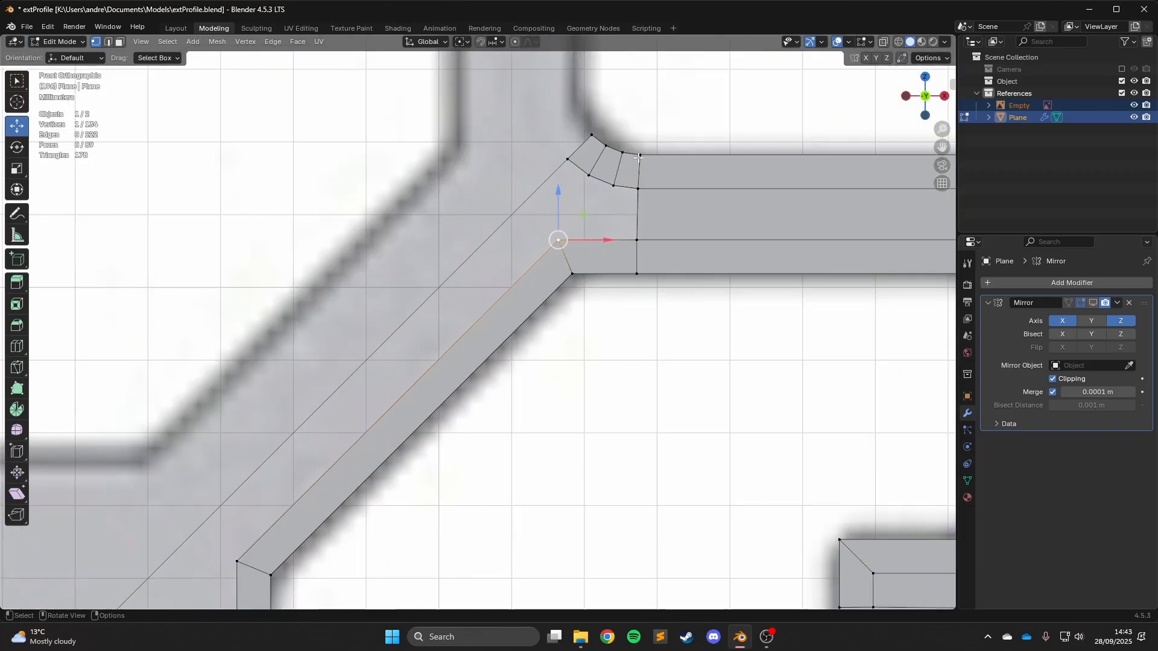
left_click(574, 187, "shift")
middle_click_drag(508, 353, 584, 247, "shift")
scroll(579, 253, "down", 3)
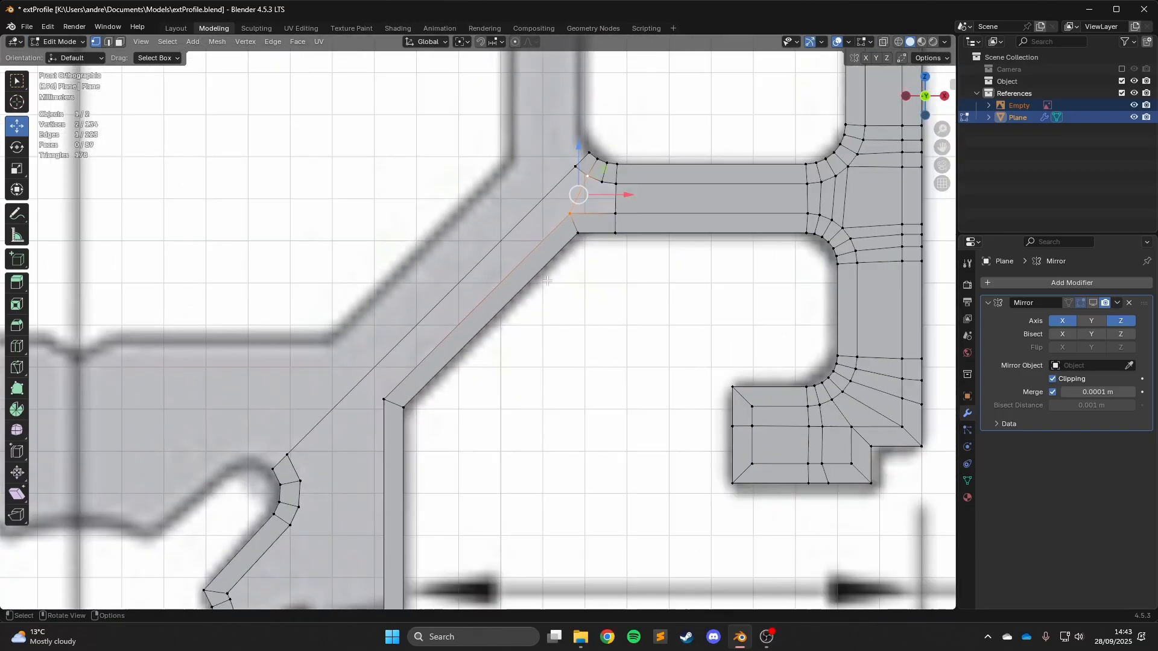
Connect the diagonal web's lower inner corner vertex to the offset vertex at the upper end of the central slot's arc.
scroll(422, 374, "up", 3)
left_click(312, 457)
middle_click_drag(287, 521, 349, 412, "shift")
left_click(231, 489, "shift")
key("f")
scroll(236, 482, "down", 5)
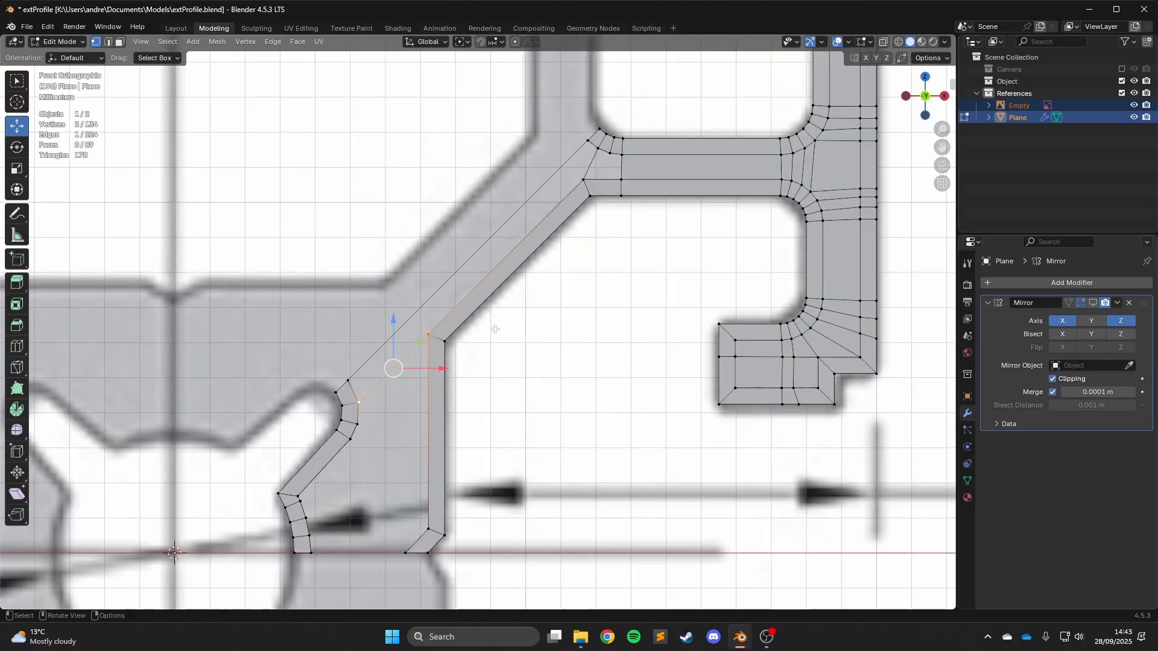
scroll(298, 298, "up", 3)
Add two vertices to the long diagonal edge, sliding one by factor 0.794 near the junction and the other by 0.401 near the lower corner.
left_click(17, 347)
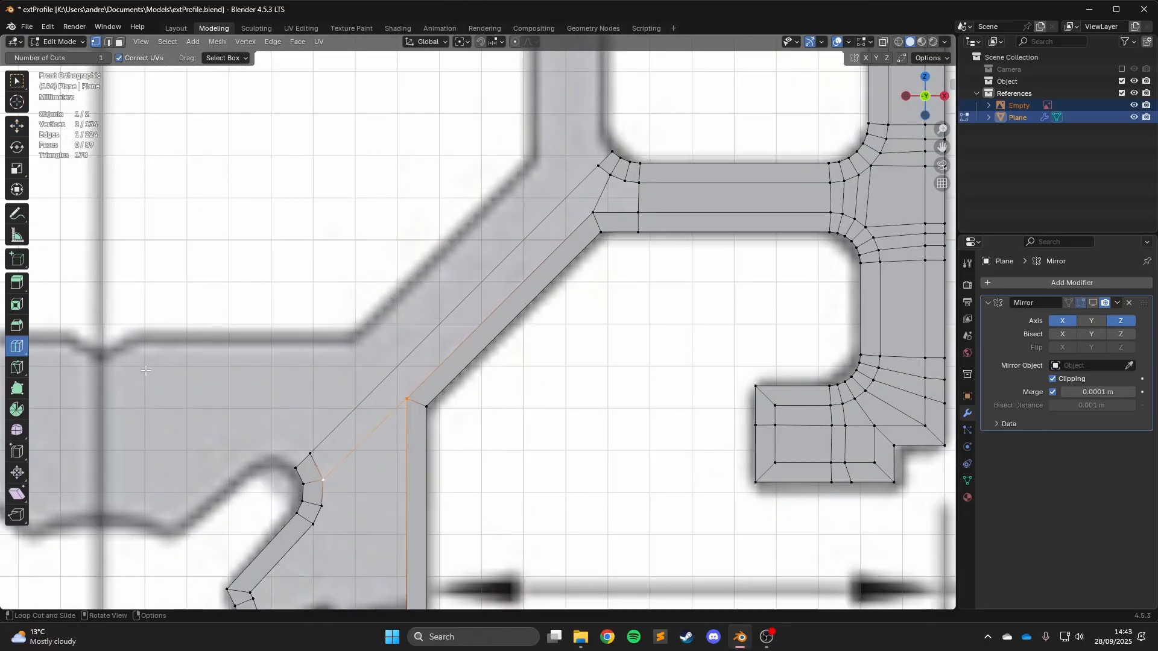
left_click_drag(445, 336, 492, 374)
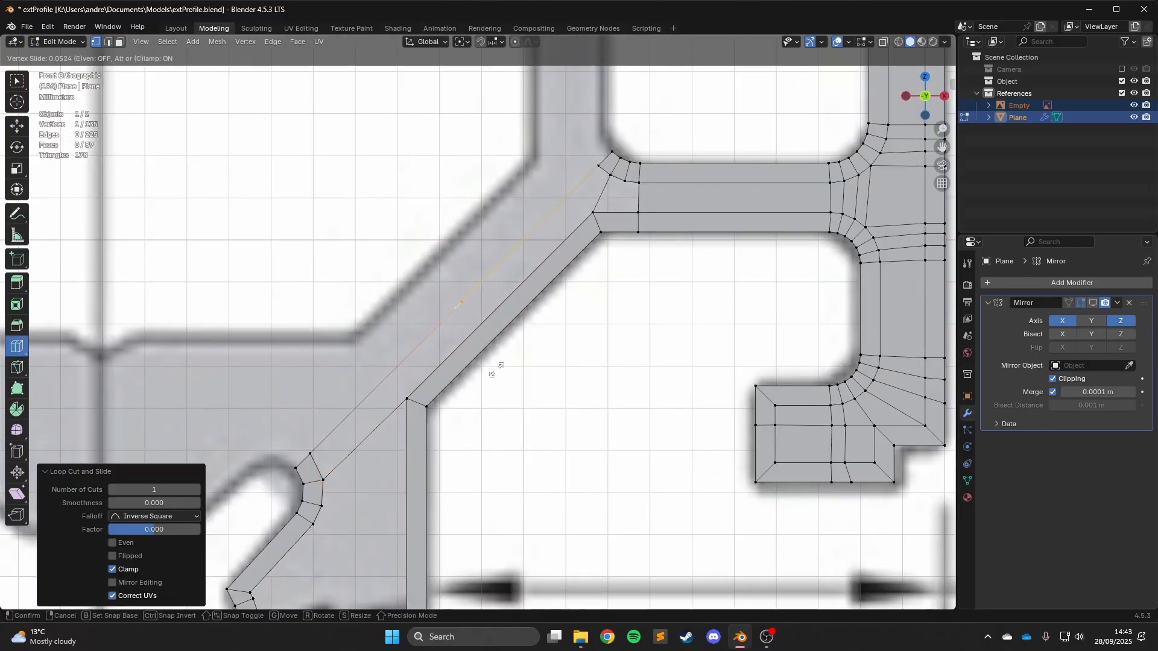
left_click(568, 291)
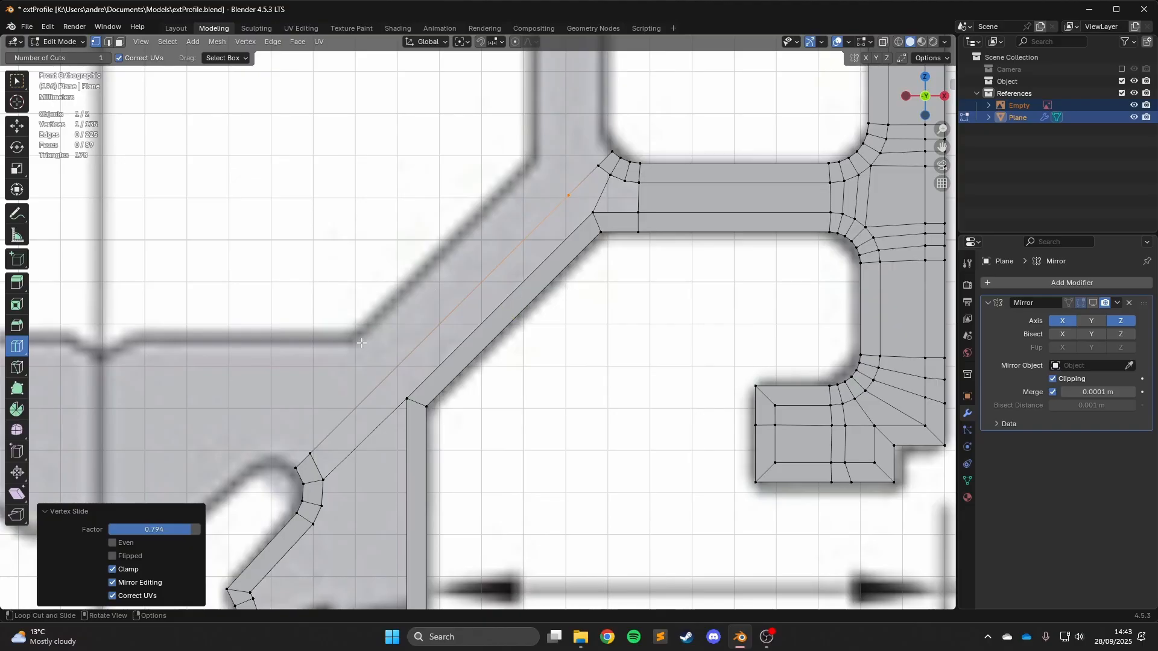
left_click(404, 334)
key("g")
key("g")
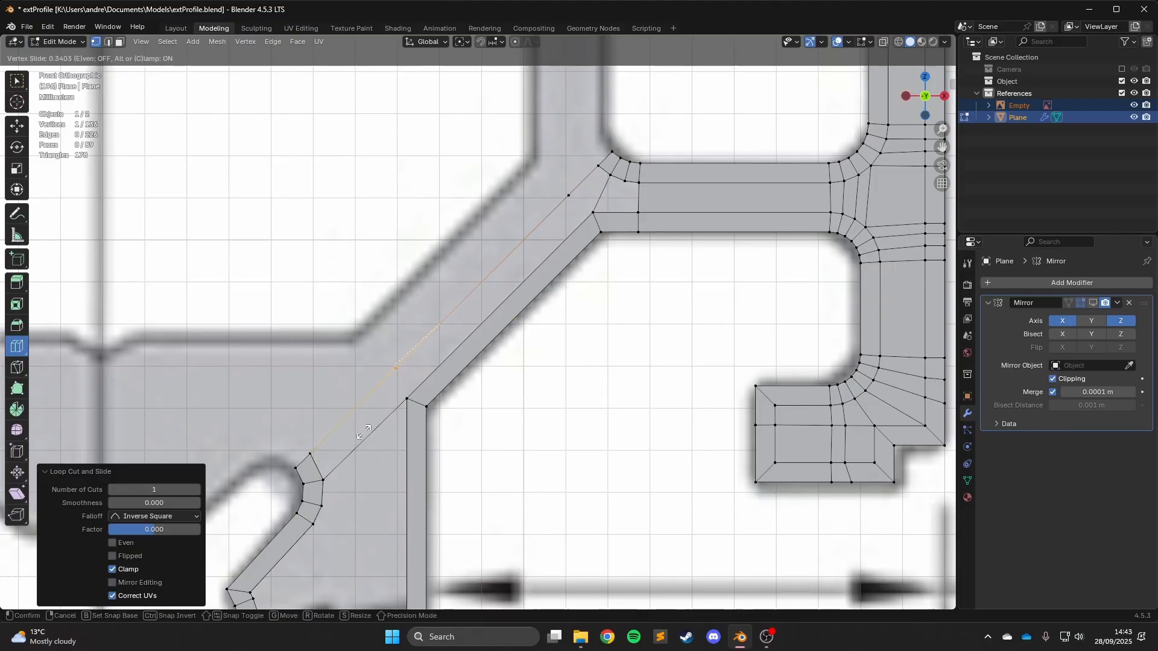
left_click(353, 436)
Fill the lower end of the diagonal web, between the central slot's arc and the lower corner, with a quad.
left_click(19, 129)
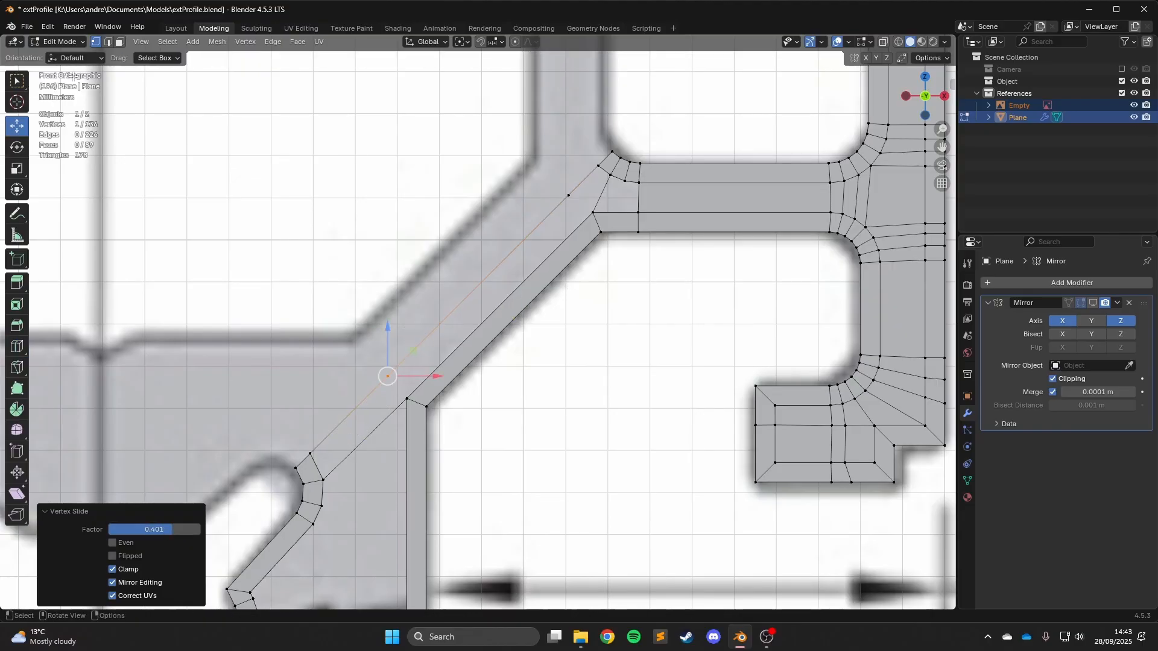
left_click(108, 44)
left_click(316, 460)
key("f")
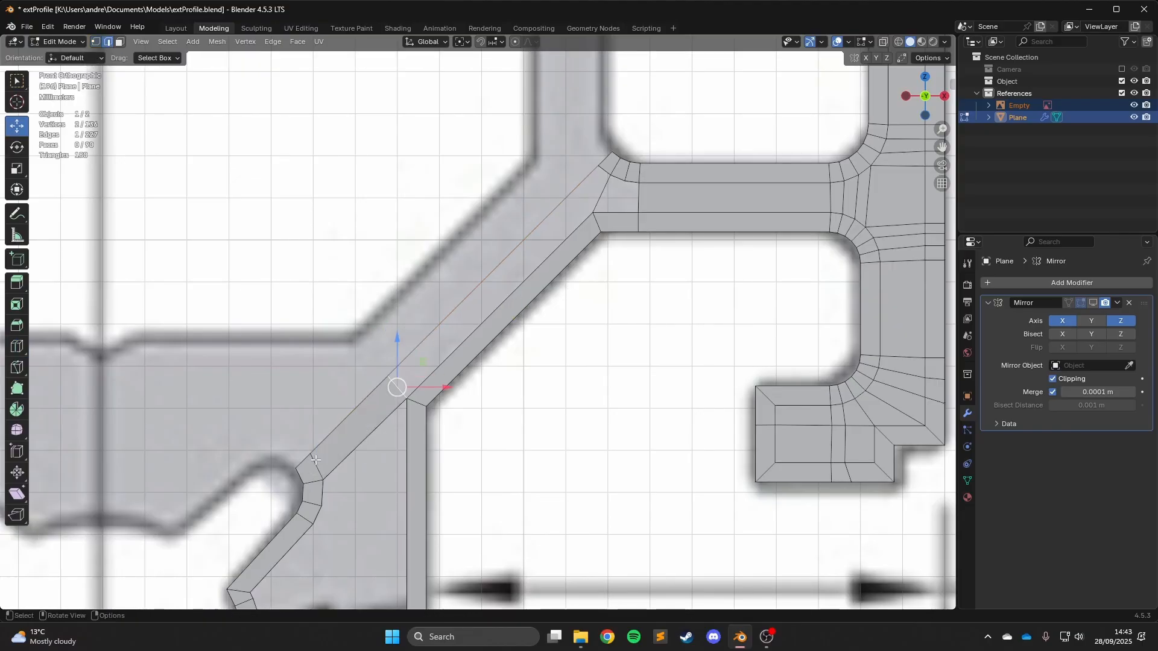
Select the three edges around the diagonal web's open middle section and fill it with one long quad.
left_click(412, 356, "shift")
left_click(425, 376, "shift")
left_click(418, 362)
scroll(417, 363, "up", 5)
left_click(279, 492)
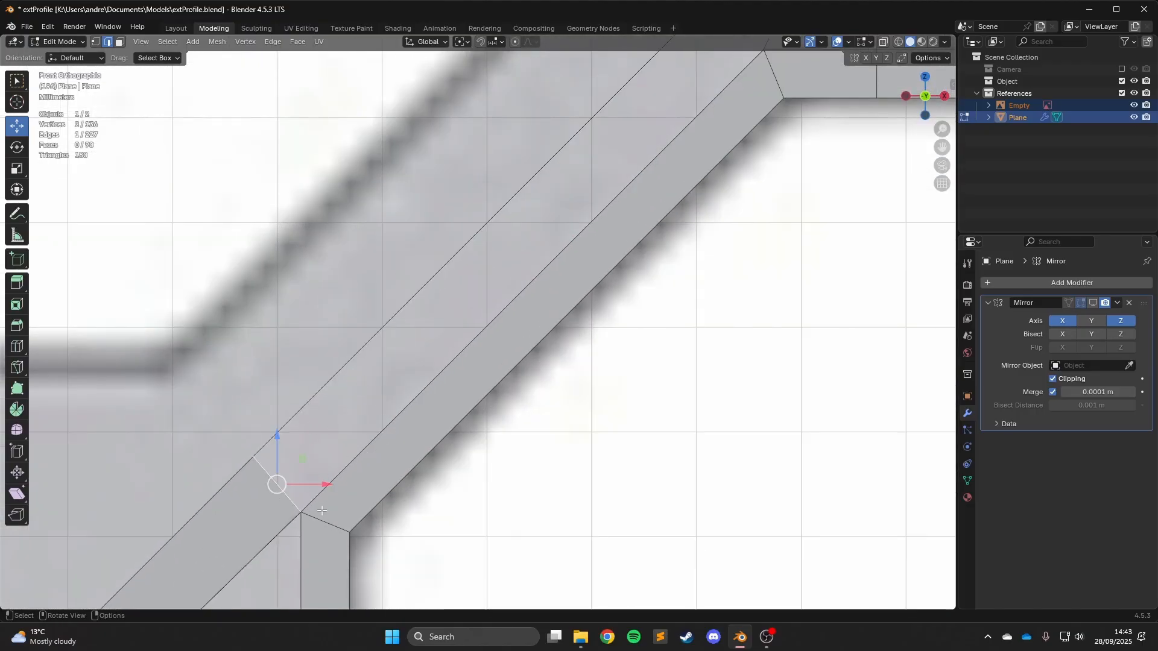
scroll(321, 511, "down", 2)
left_click(362, 376, "shift")
left_click(406, 404, "shift")
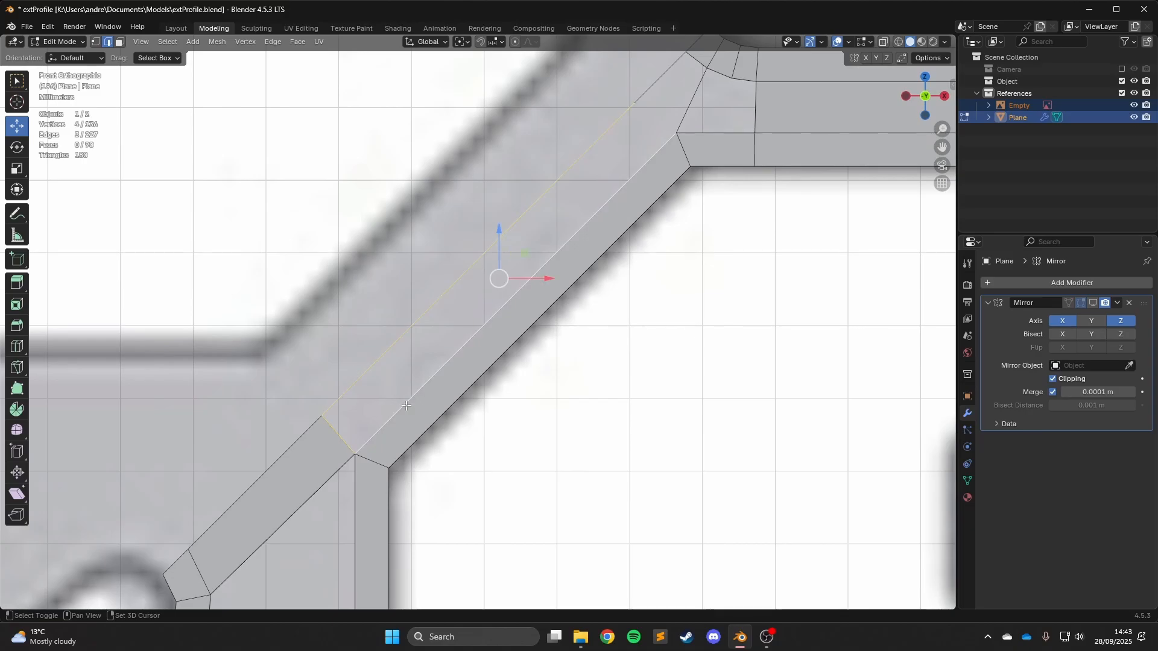
middle_click_drag(491, 270, 381, 398, "shift")
key("f")
Fill the quad between the upper end of the diagonal web and the start of the junction's fillet arc.
middle_click_drag(540, 318, 471, 429, "shift")
scroll(471, 429, "up", 3)
left_click(459, 361)
scroll(500, 483, "down", 2)
scroll(500, 483, "up", 3)
key("f")
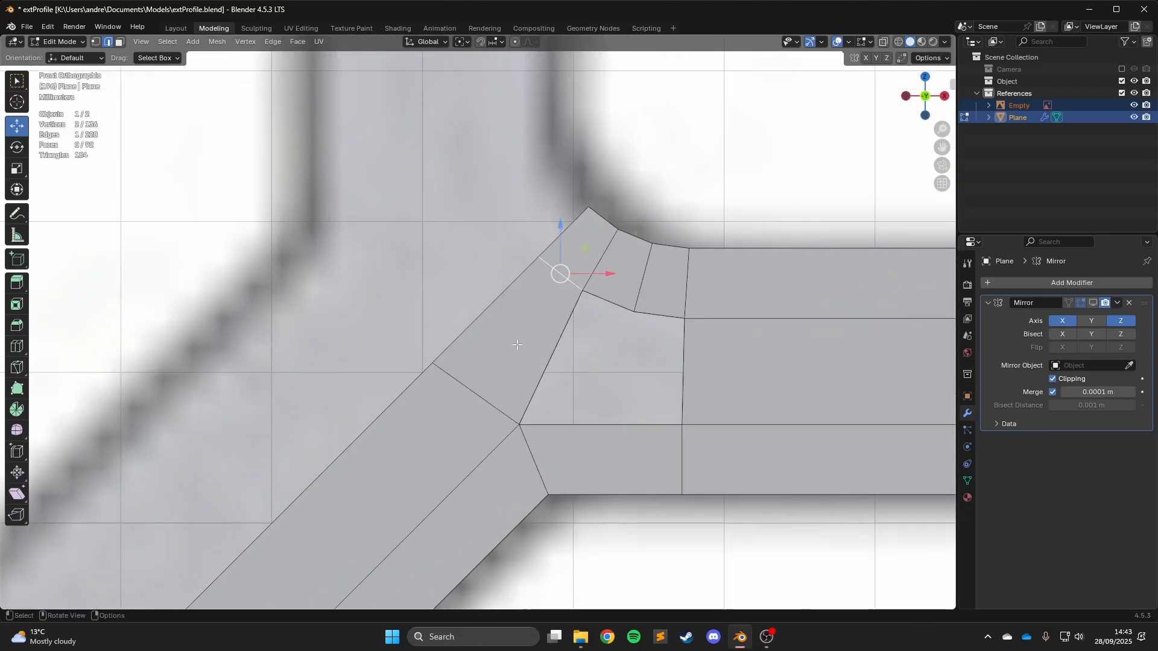
Add a centred loop cut to the short lower strip beneath the open gap at the web junction.
scroll(517, 345, "down", 3)
left_click(518, 346)
scroll(367, 501, "up", 2)
scroll(368, 501, "down", 5)
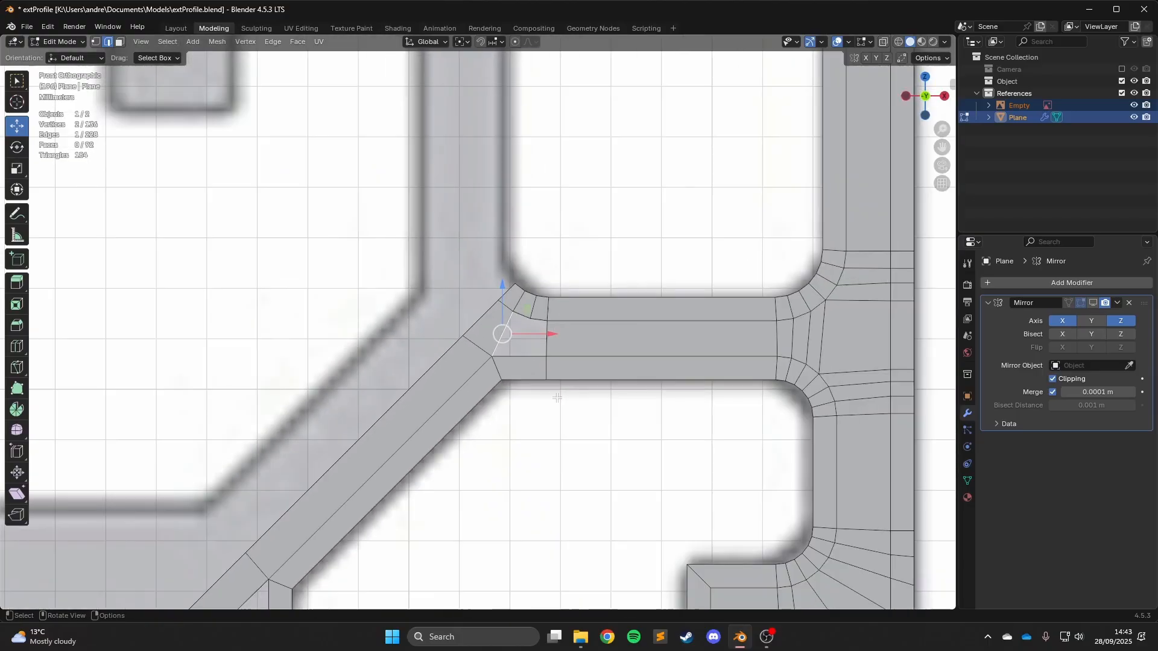
middle_click_drag(555, 395, 513, 387, "shift")
scroll(513, 387, "up", 3)
key("ctrl+r")
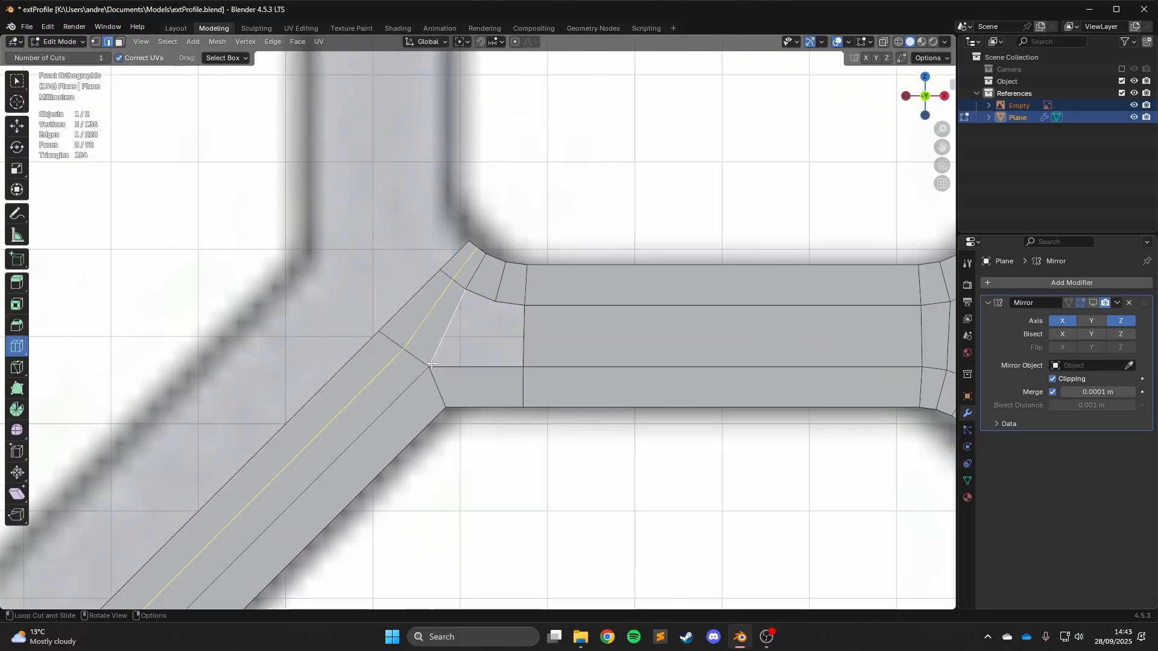
left_click(483, 389)
right_click(482, 388)
Fill the remaining gap between the junction's fillet arc and the lower strip with two quads.
left_click(447, 328)
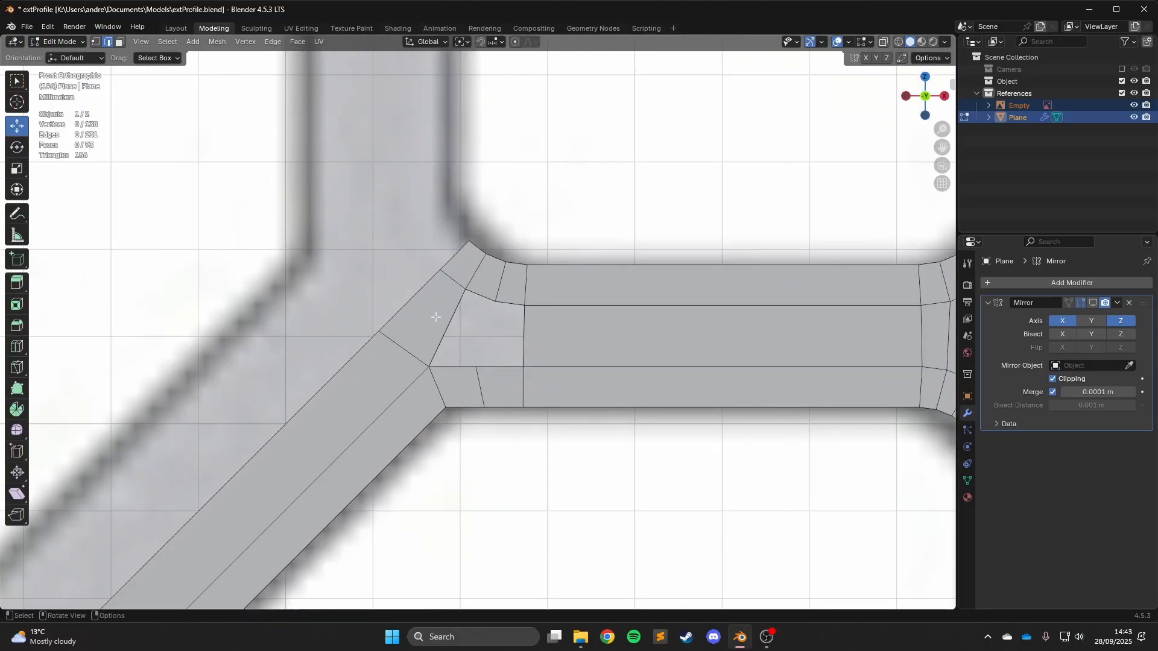
key("f")
key("f")
scroll(464, 329, "down", 5)
left_click(531, 300)
scroll(521, 334, "up", 2)
scroll(521, 333, "down", 7)
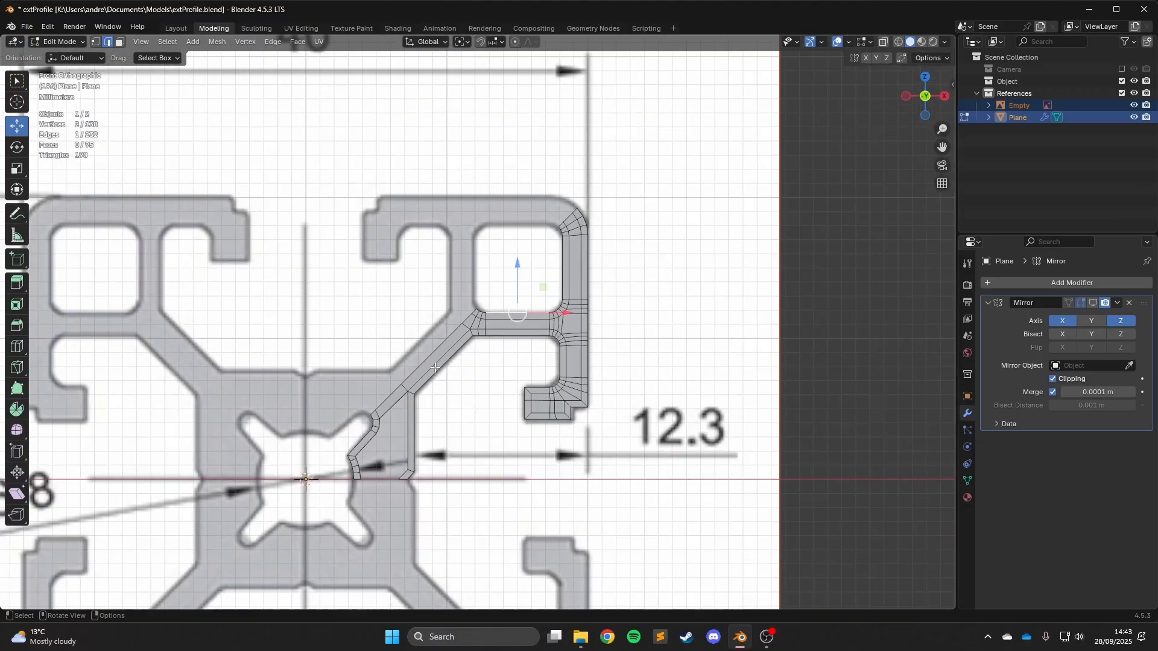
Compare the edge segments of the central slot's arc with those of the junction's fillet arc across the diagonal web.
middle_click_drag(476, 406, 512, 349, "shift")
scroll(518, 359, "up", 5)
middle_click_drag(440, 366, 505, 311, "shift")
scroll(506, 312, "down", 5)
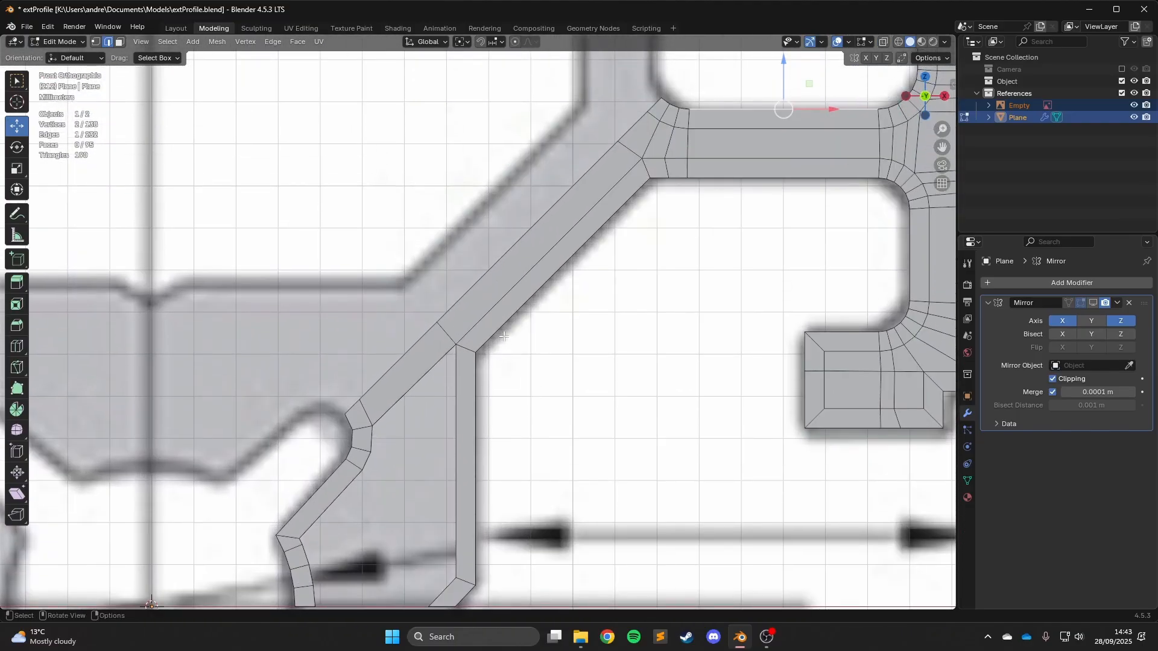
scroll(667, 200, "up", 5)
left_click(349, 425)
left_click(668, 103, "shift")
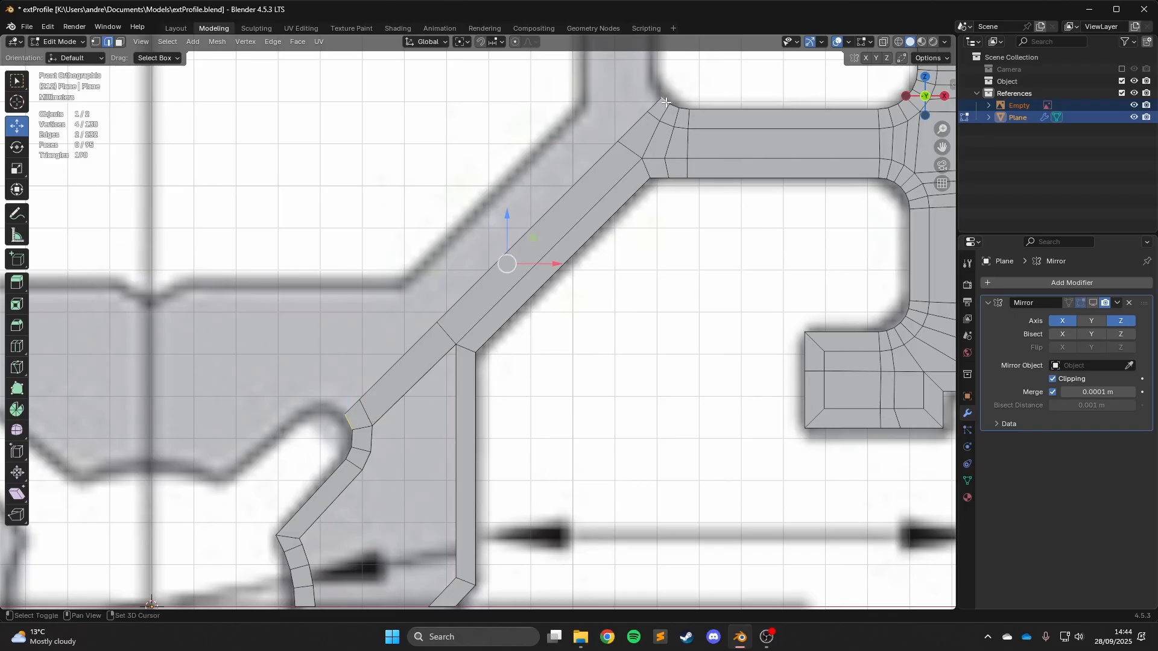
left_click(356, 438)
left_click(678, 104, "shift")
left_click(349, 452)
left_click(677, 108, "shift")
left_click(686, 108)
left_click(351, 427)
left_click(664, 95, "shift")
left_click(665, 96)
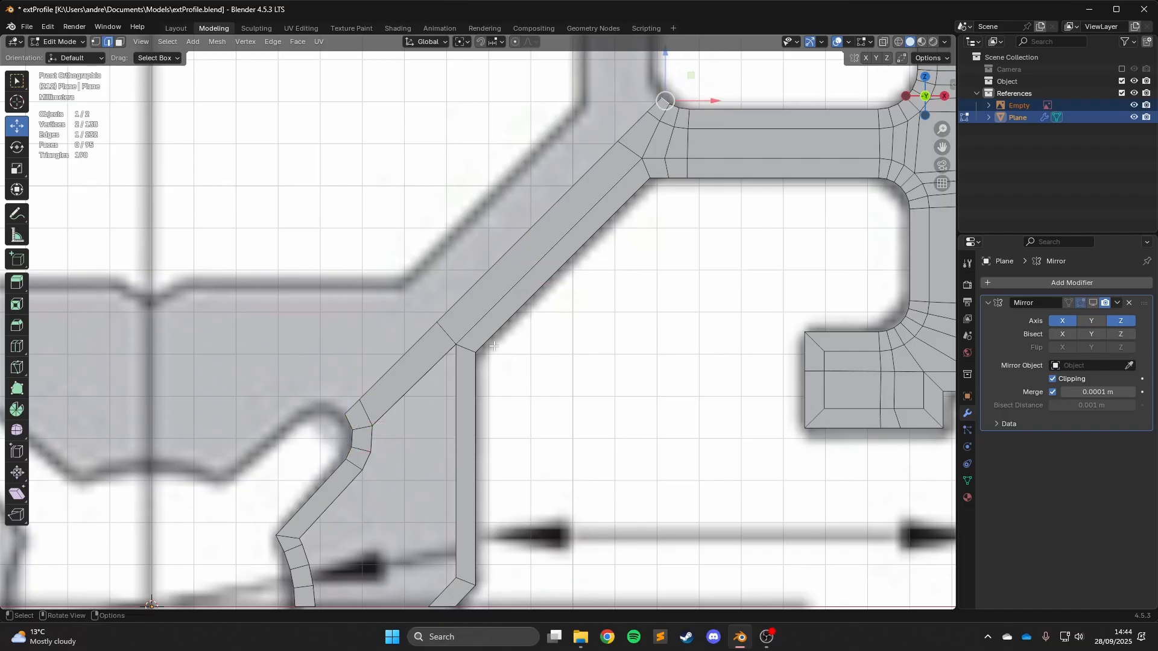
Delete the lower edge of the quad between the diagonal web's lower corner and the central slot's arc.
scroll(371, 402, "up", 3)
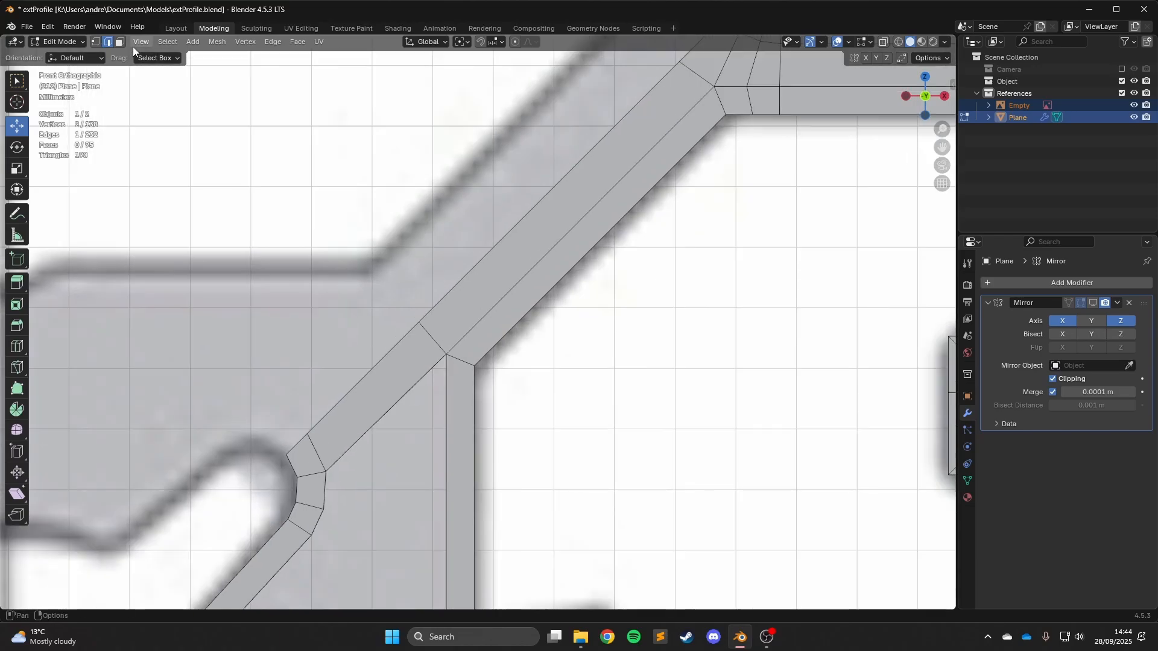
left_click(370, 402)
key("x")
left_click(374, 401)
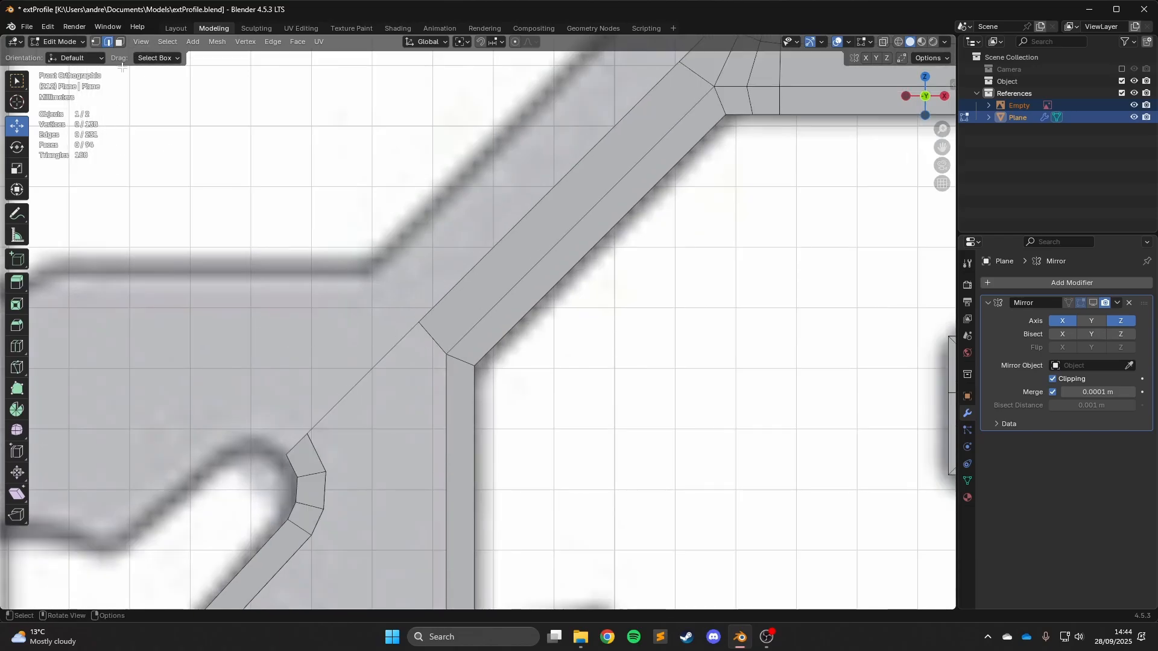
Extrude two successive edges from the diagonal web's lower corner vertex, the second by about -0.000726 m in X and 0.000159 m in Z.
key("1")
left_click(447, 354)
key("e")
left_click(357, 442)
key("e")
left_click(309, 434)
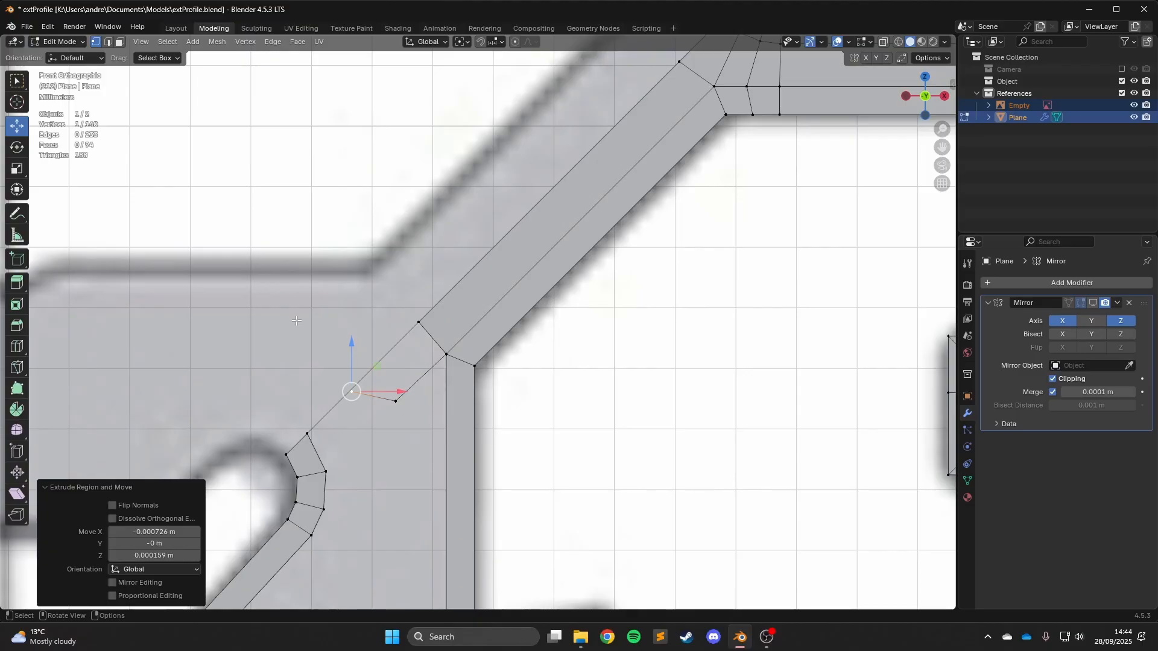
Undo the two edge extrusions from the diagonal web's lower corner.
key("ctrl+z")
key("ctrl+z")
key("2")
Fill a quad between the central slot arc's upper end edge and the end edge at the diagonal web's lower corner.
scroll(504, 344, "down", 4)
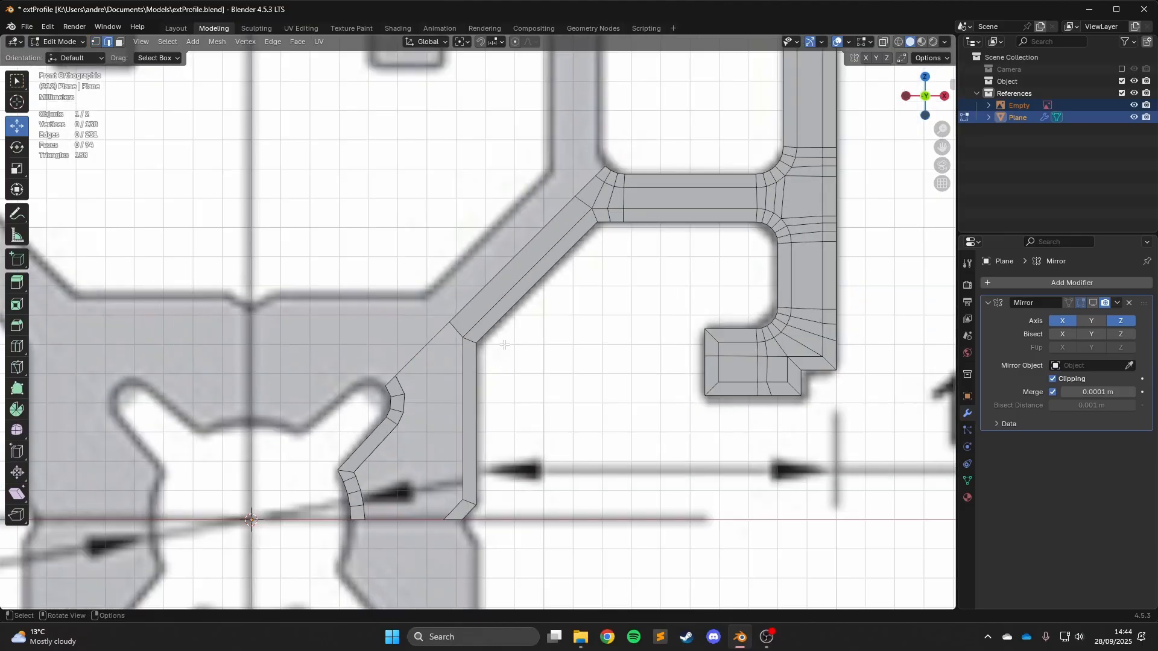
scroll(407, 311, "up", 1)
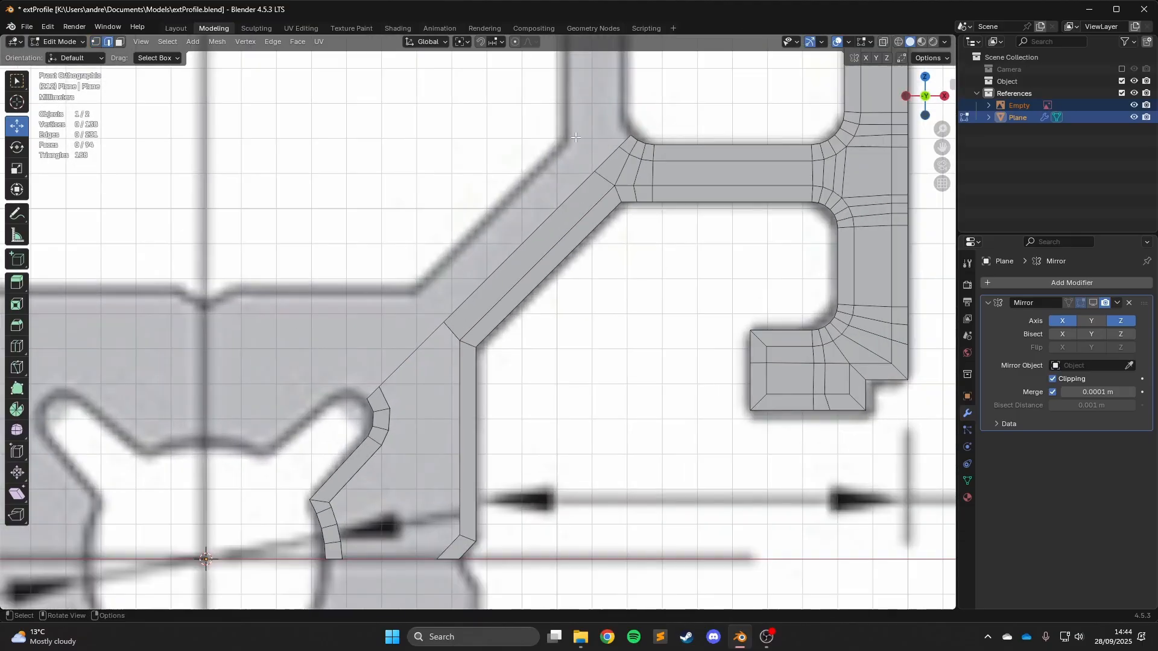
scroll(660, 172, "up", 2)
key("1")
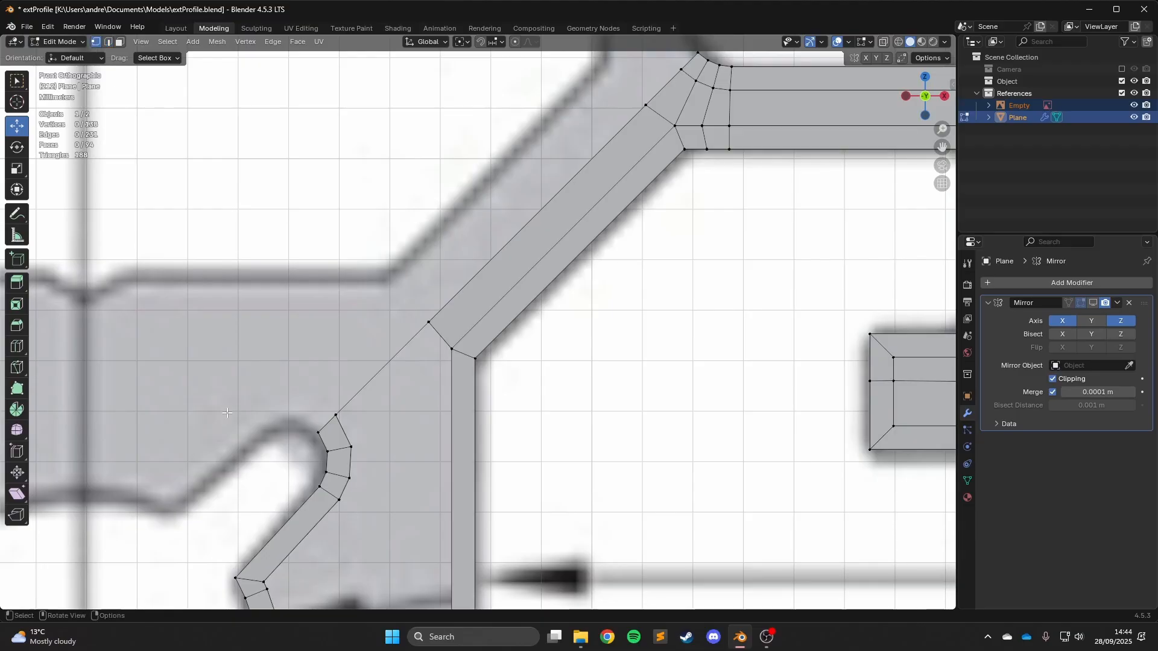
left_click(351, 451)
left_click(442, 337, "shift")
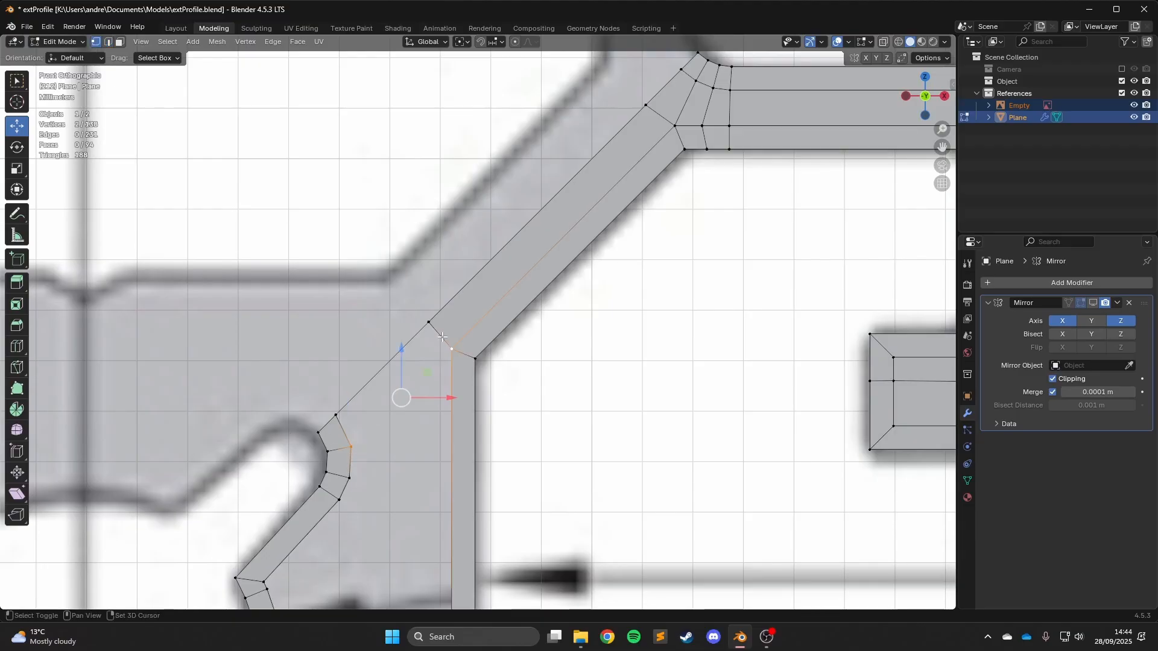
left_click(110, 43)
left_click(443, 316)
left_click(440, 335)
key("f")
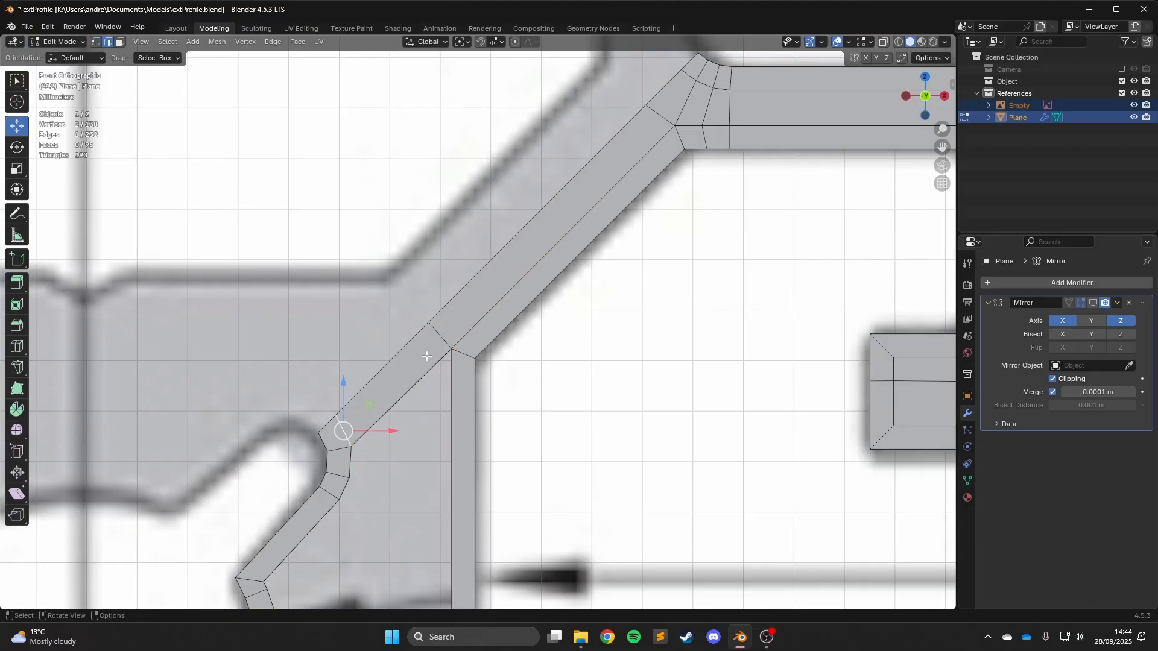
Try one centred loop cut across the diagonal web, then undo it.
scroll(127, 398, "down", 4)
left_click(17, 346)
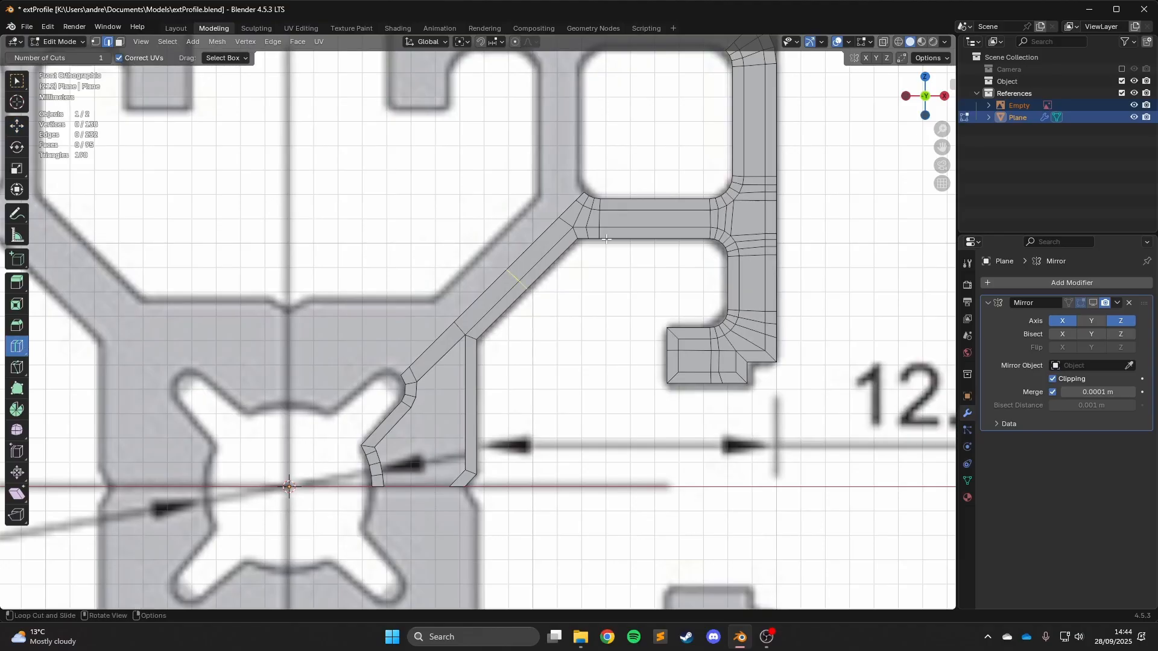
left_click(516, 279)
scroll(516, 278, "up", 4)
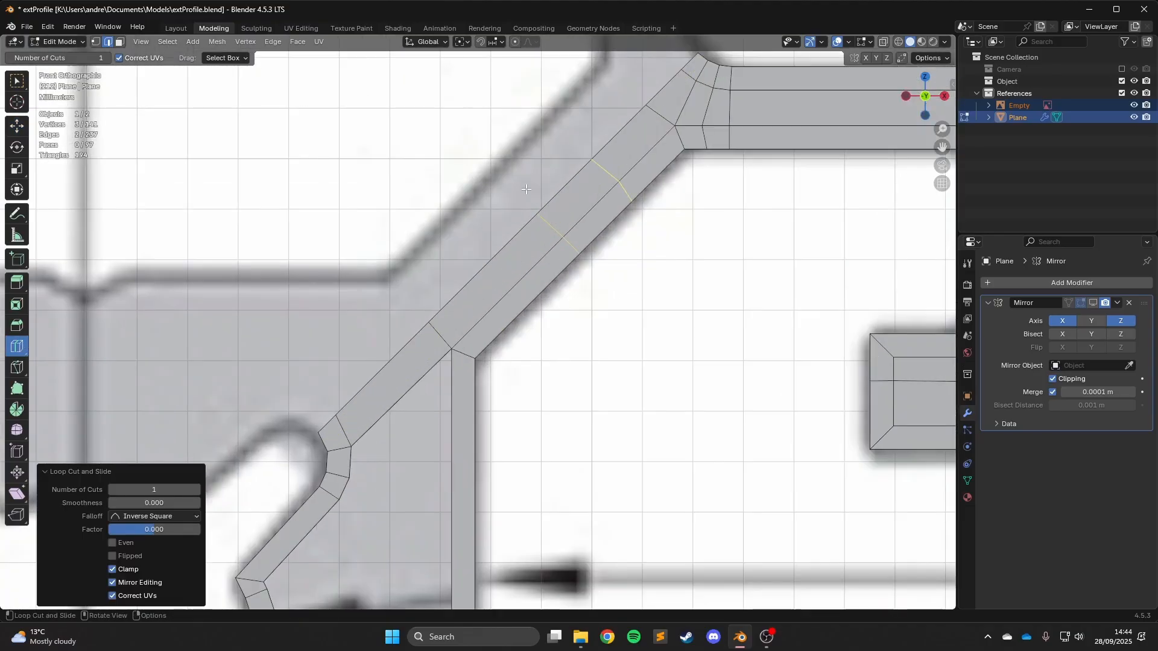
key("ctrl+z")
Examine the quad layout of the diagonal web, horizontal web and lower hook for where the edge flow breaks.
scroll(603, 253, "down", 4)
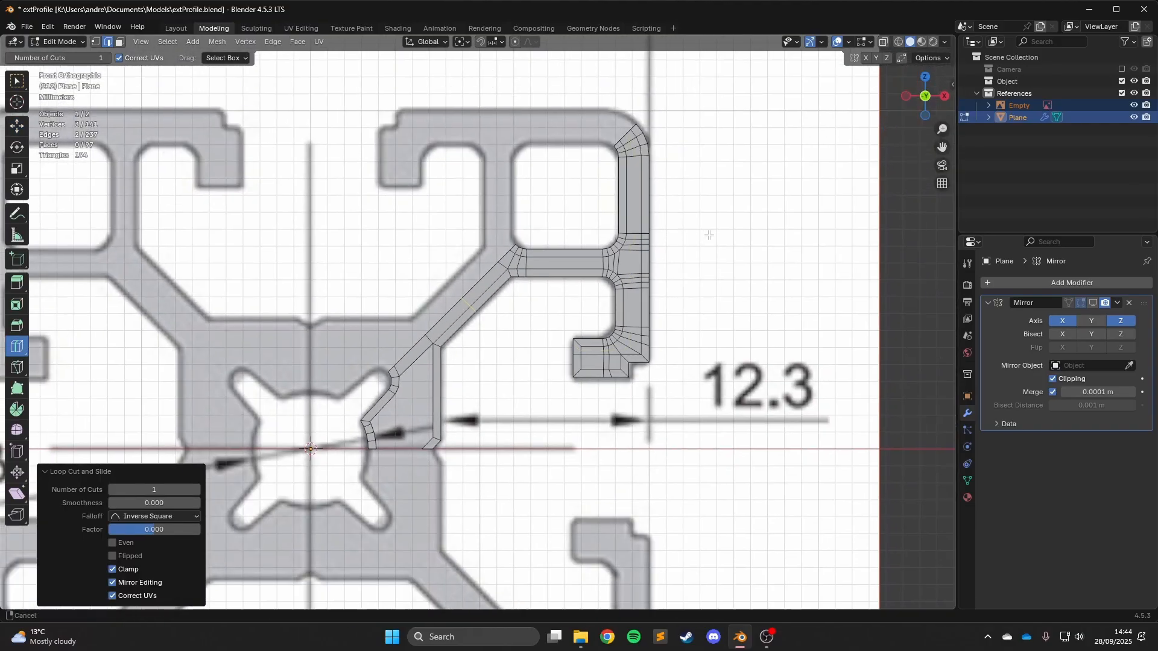
scroll(337, 316, "up", 6)
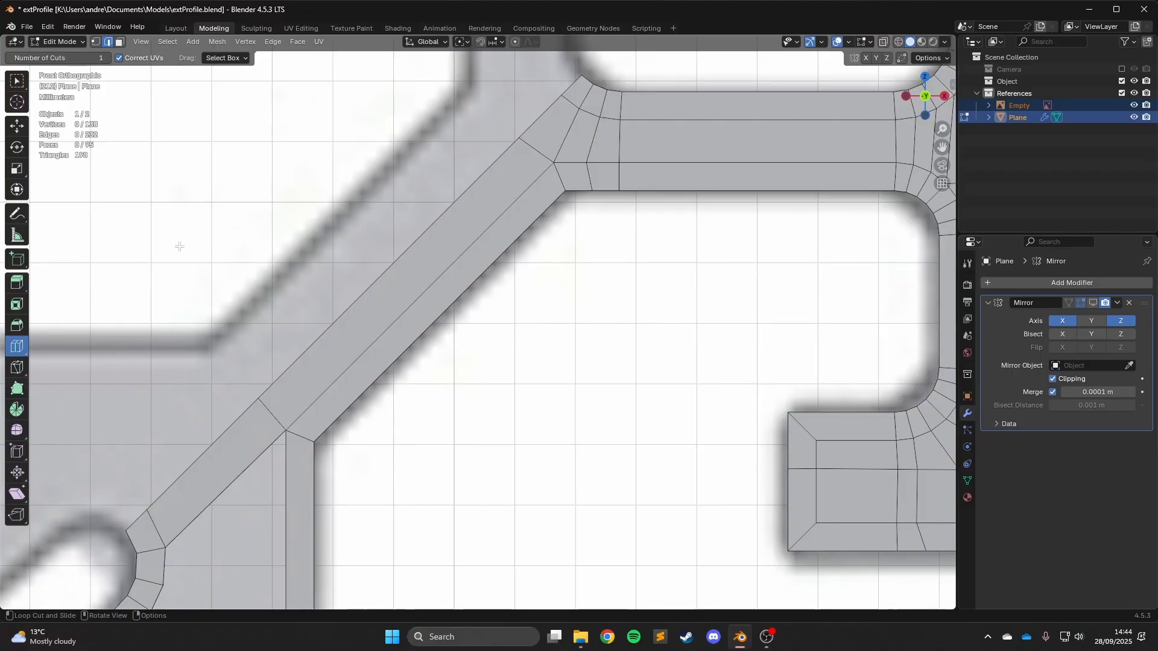
scroll(341, 438, "down", 5)
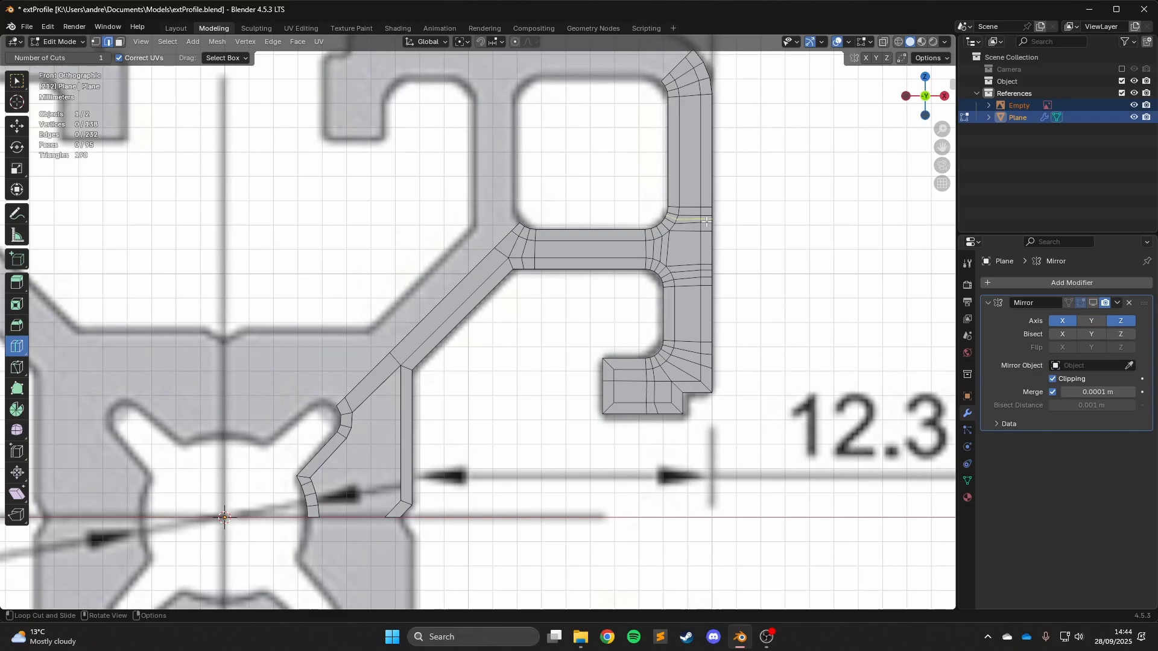
scroll(706, 221, "up", 4)
left_click(17, 125)
scroll(442, 409, "down", 5)
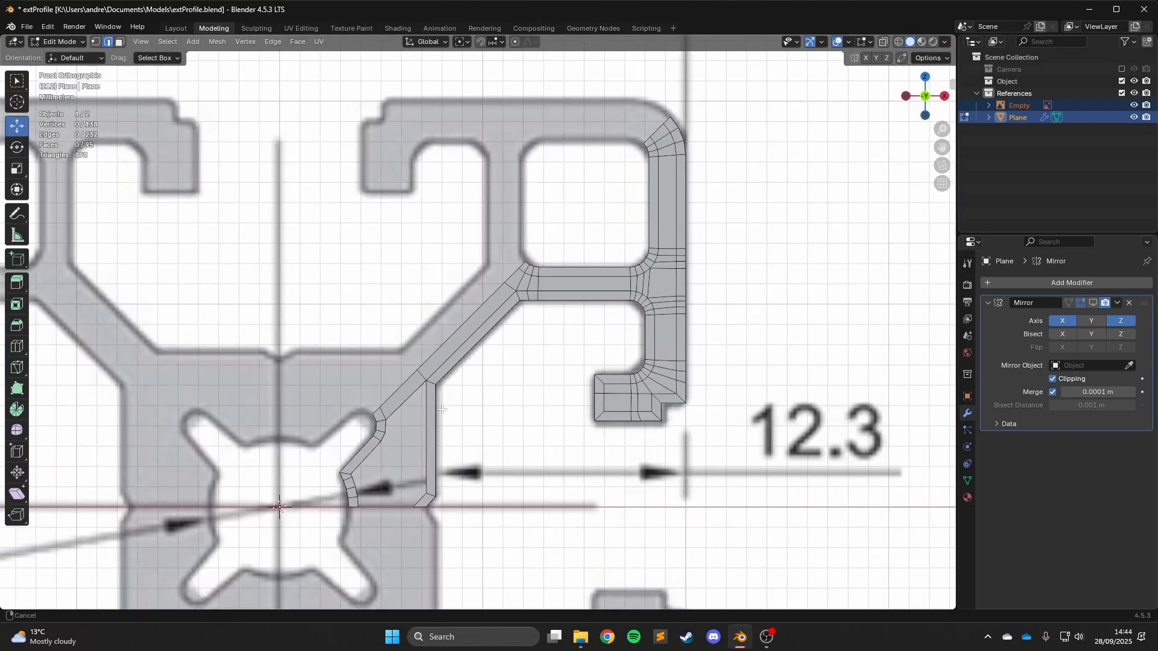
scroll(512, 368, "up", 2)
middle_click_drag(756, 347, 632, 293, "shift")
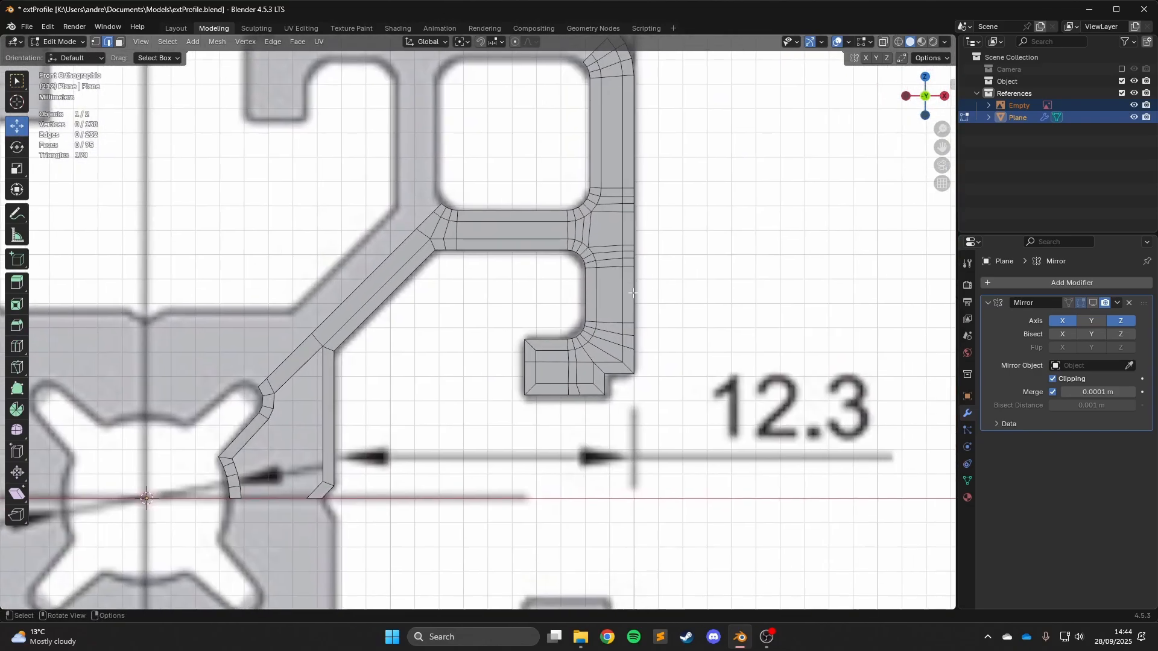
scroll(632, 293, "up", 6)
scroll(640, 340, "down", 6)
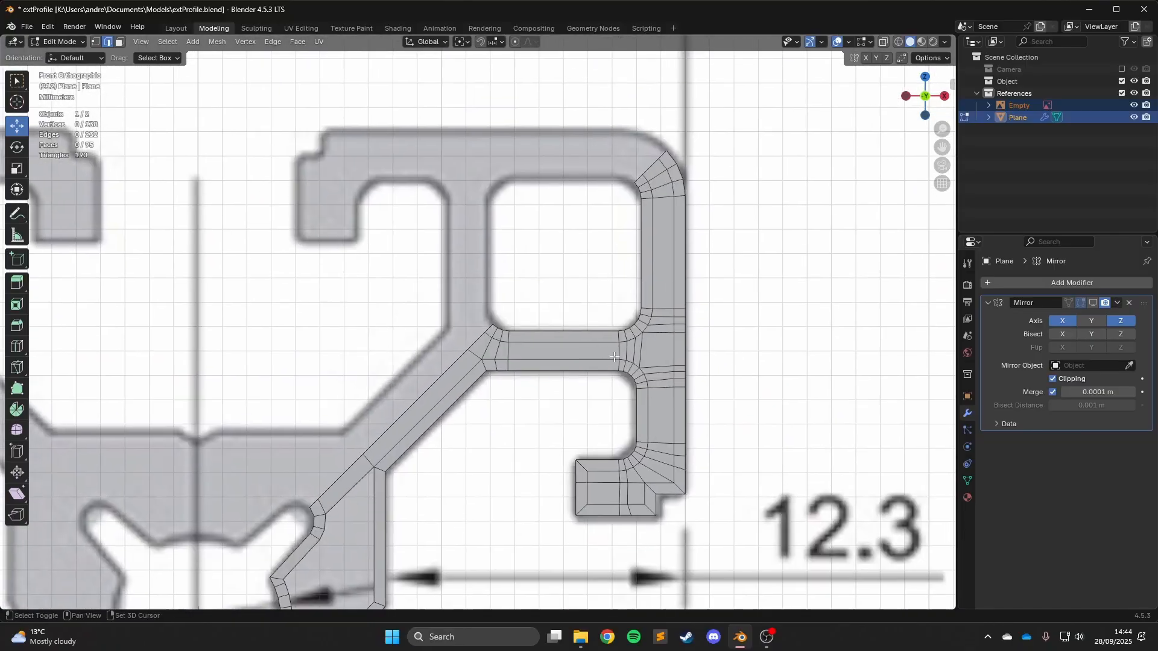
scroll(640, 346, "up", 5)
scroll(518, 287, "up", 1)
scroll(531, 320, "down", 2)
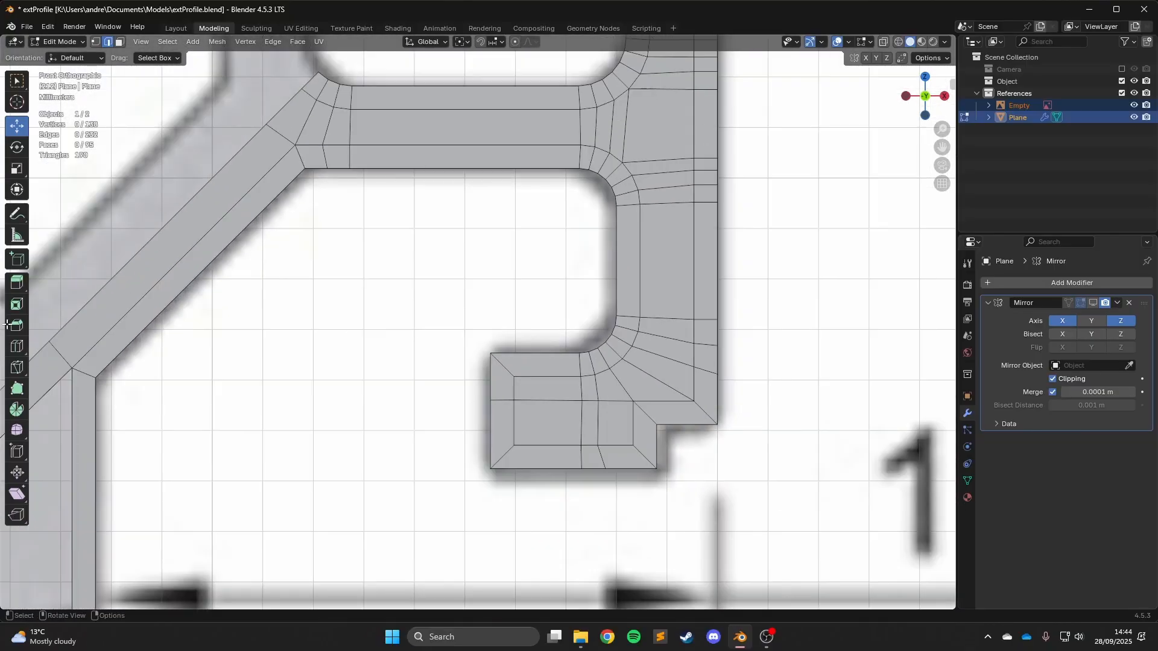
scroll(513, 338, "up", 2)
scroll(504, 348, "down", 3)
scroll(581, 349, "down", 2)
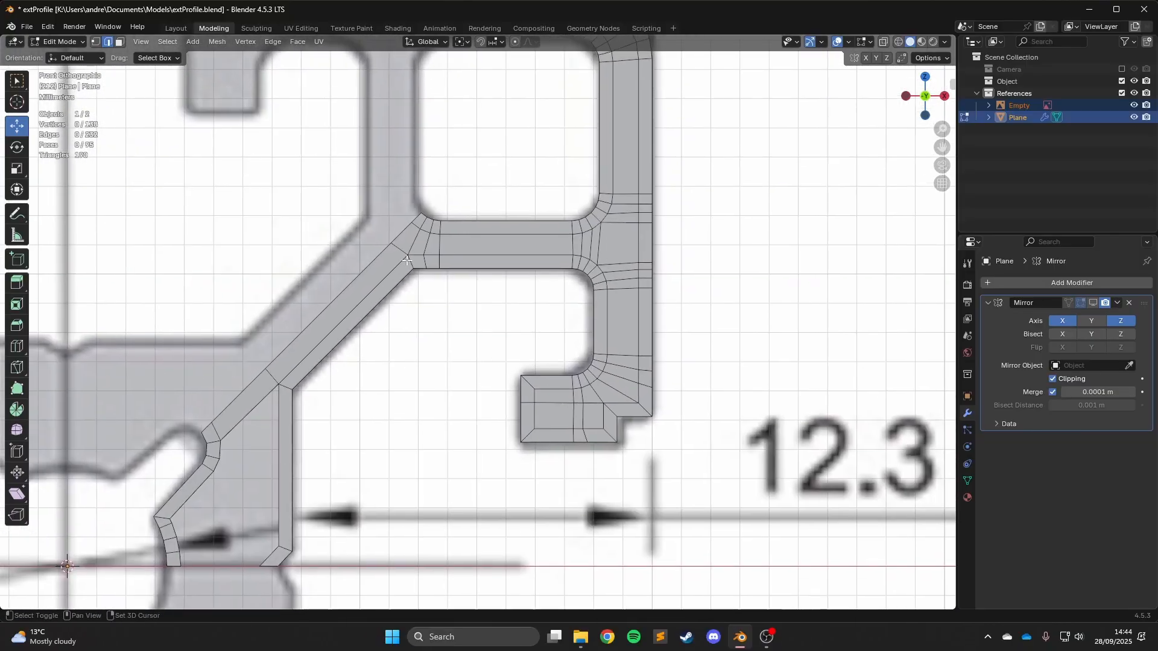
scroll(407, 259, "up", 2)
scroll(1, 214, "down", 1)
scroll(1, 214, "down", 1)
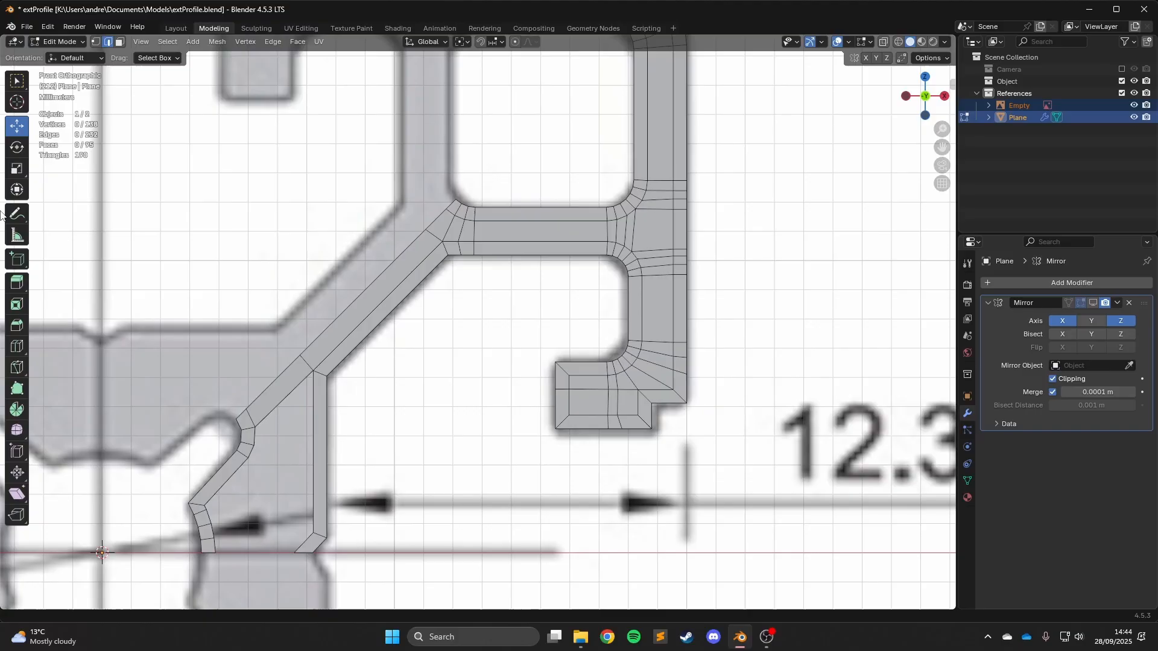
Preview the paths of possible loop cuts around the lower hook and horizontal web, from an angled view and the front view.
left_click(16, 347)
scroll(424, 537, "up", 3)
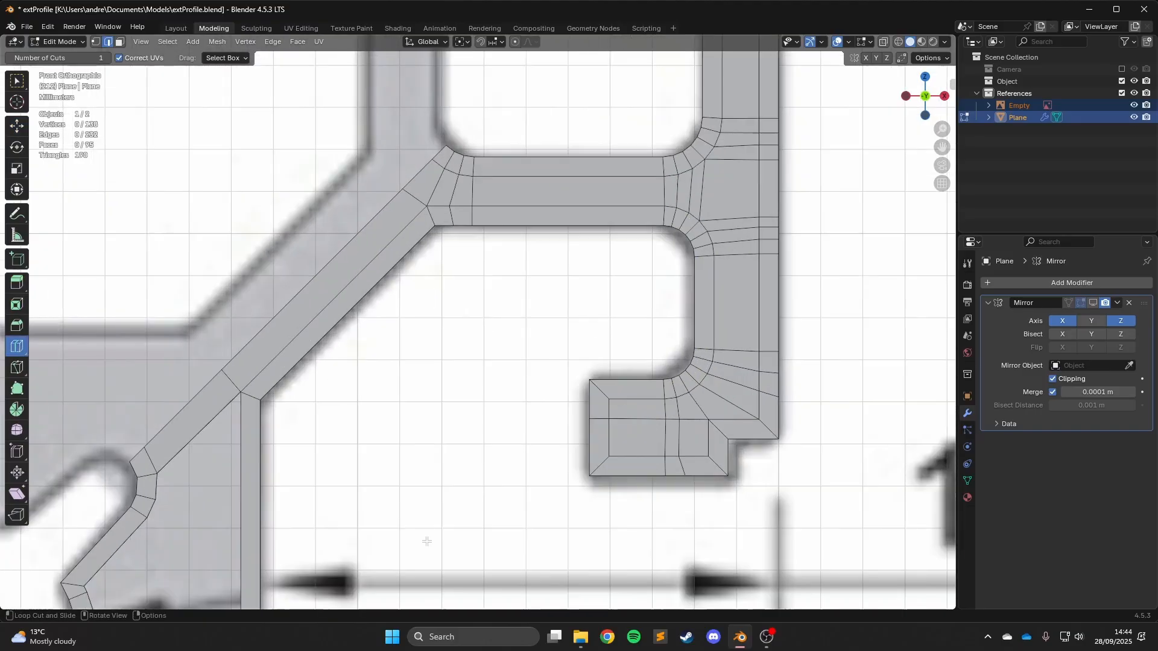
scroll(413, 342, "down", 4)
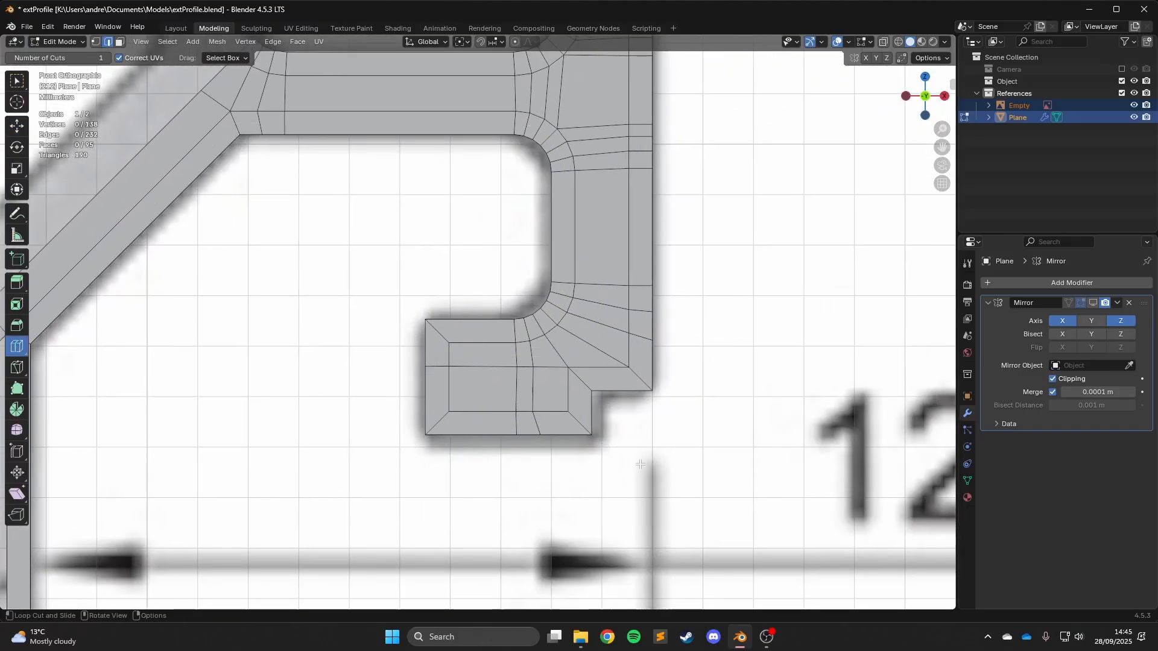
middle_click_drag(643, 315, 439, 324)
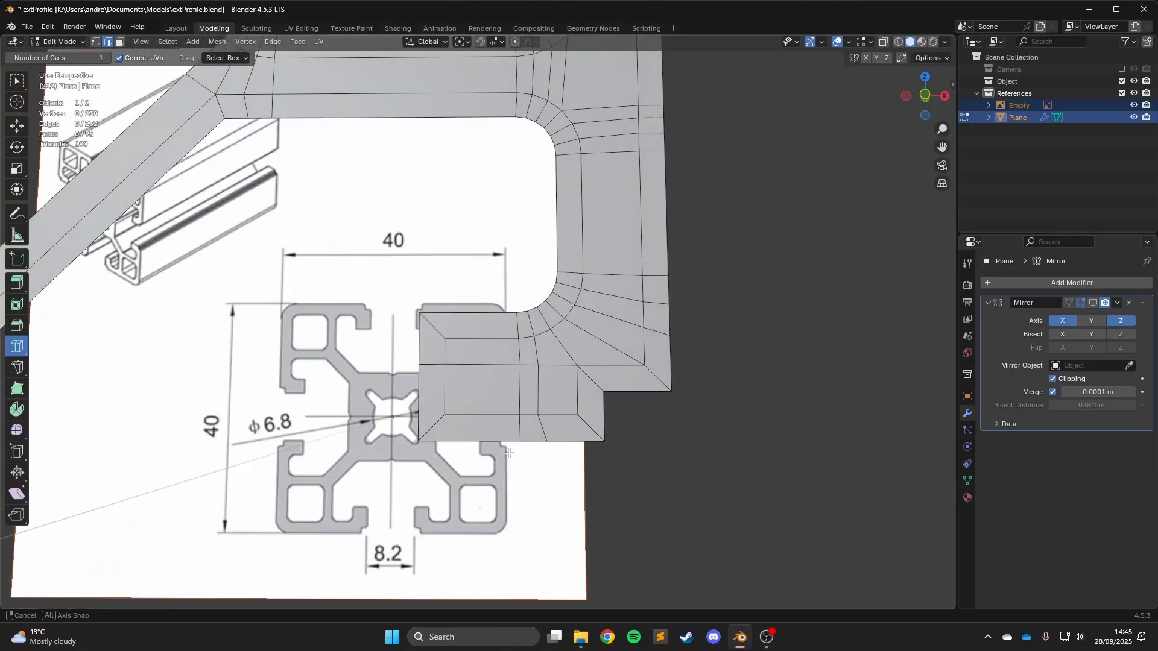
scroll(439, 324, "up", 2)
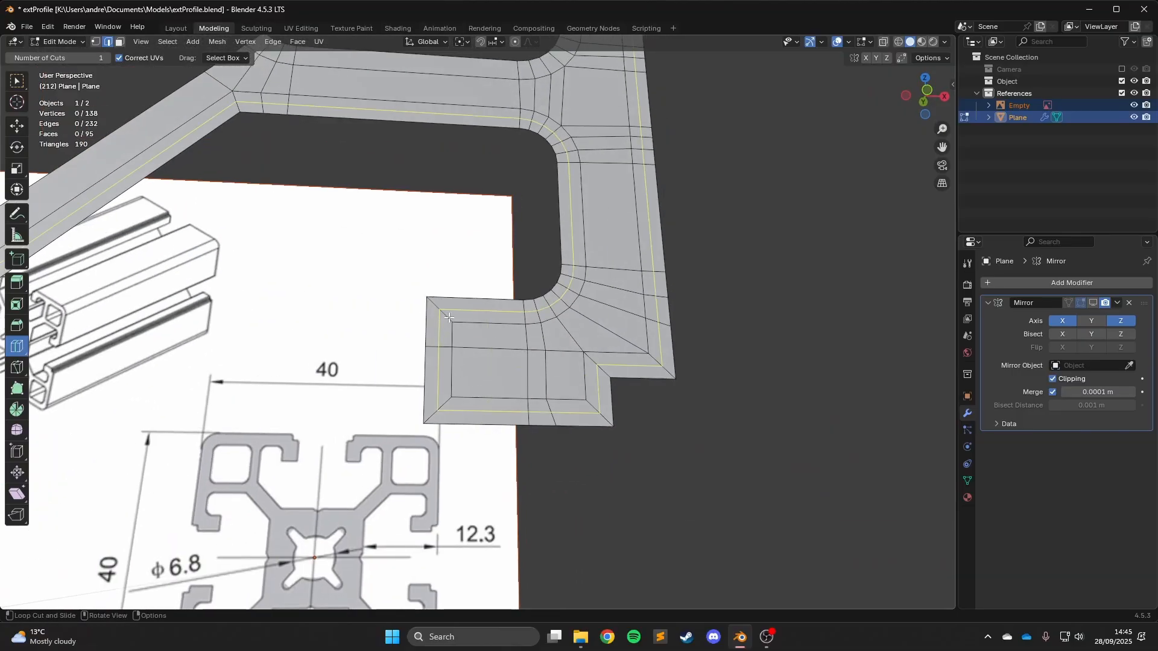
key("KP_1")
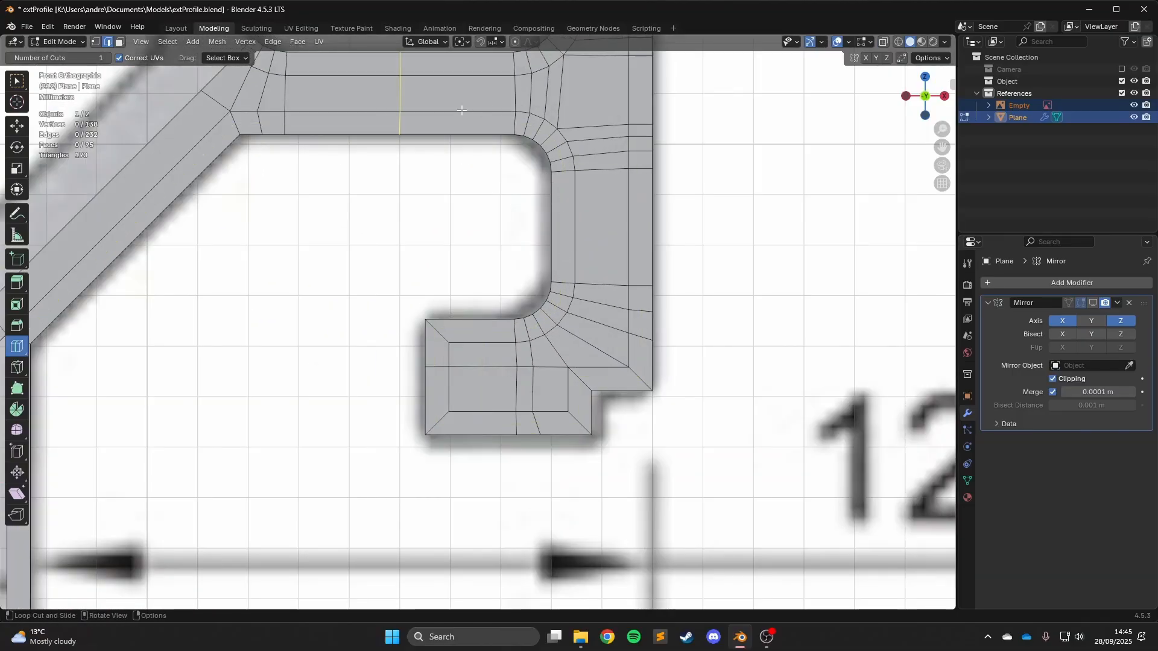
scroll(552, 494, "down", 4)
scroll(510, 312, "up", 1)
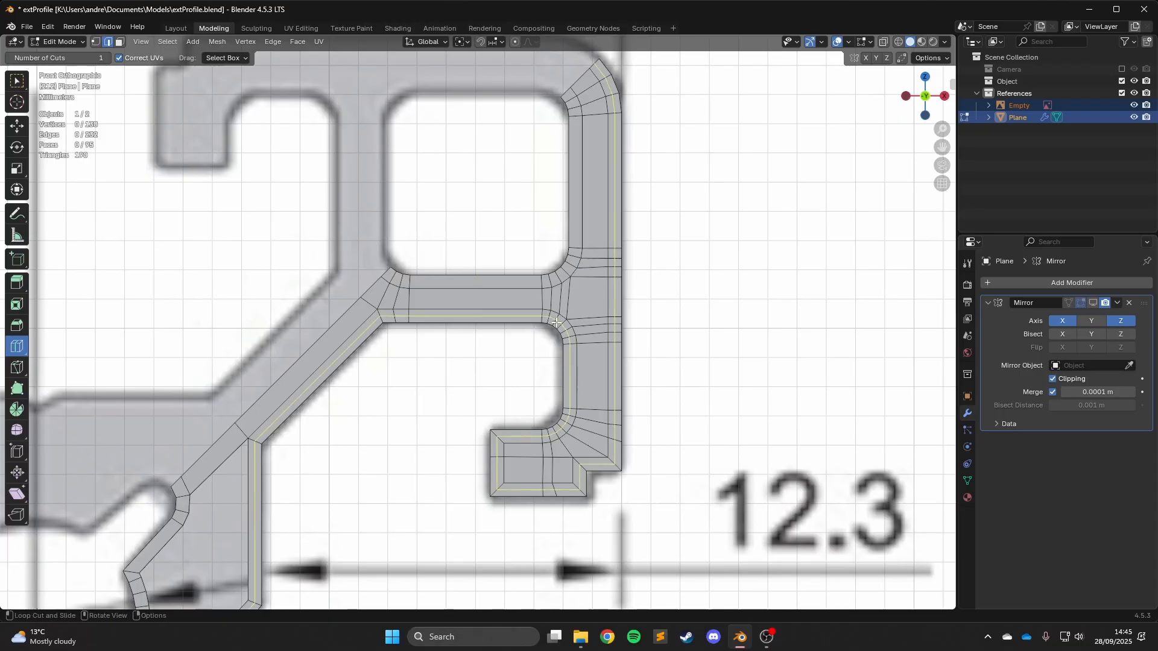
scroll(556, 323, "up", 5)
Delete the edges meeting at the horizontal web's lower inner vertex beside the diagonal junction.
left_click(23, 124)
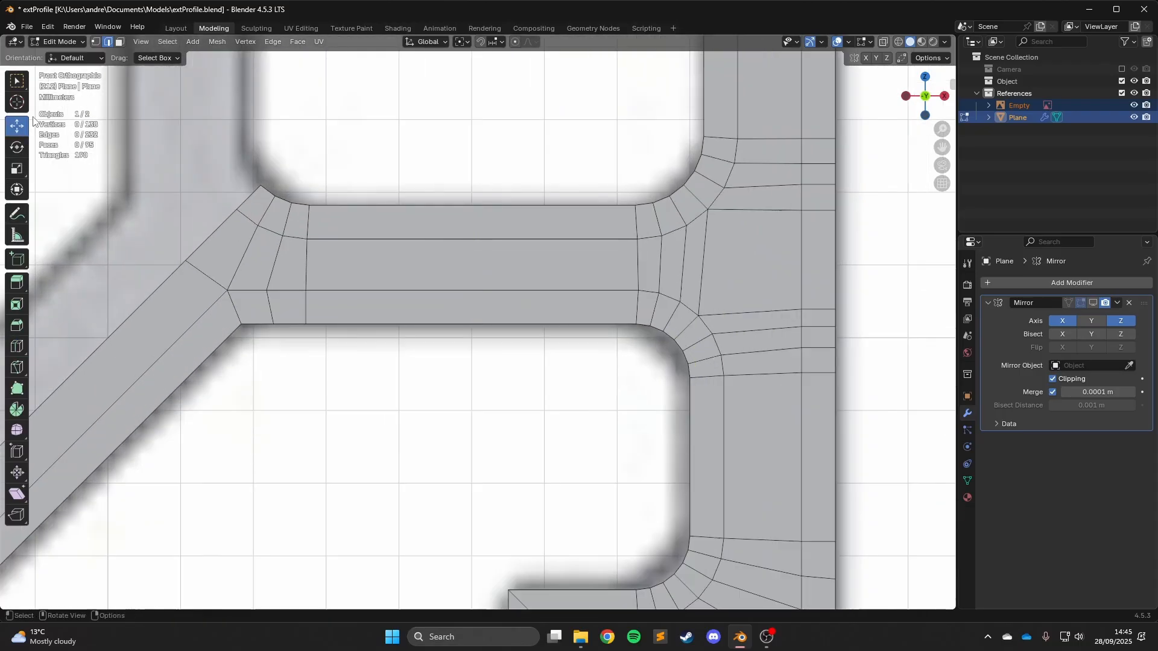
key("1")
left_click(306, 290)
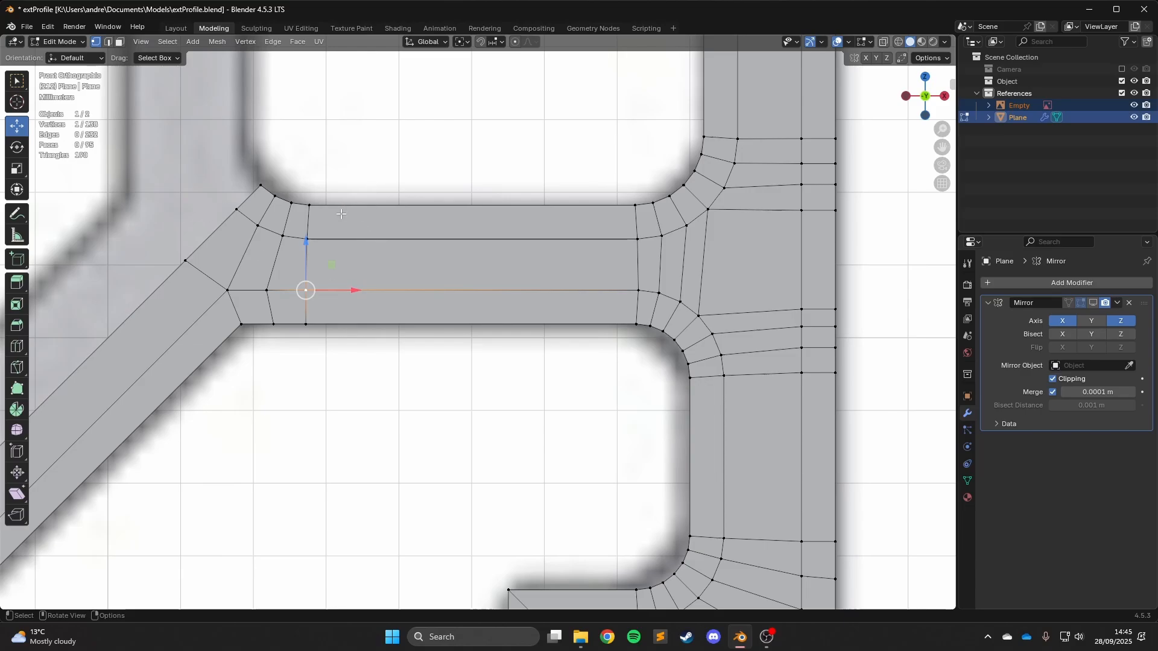
key("x")
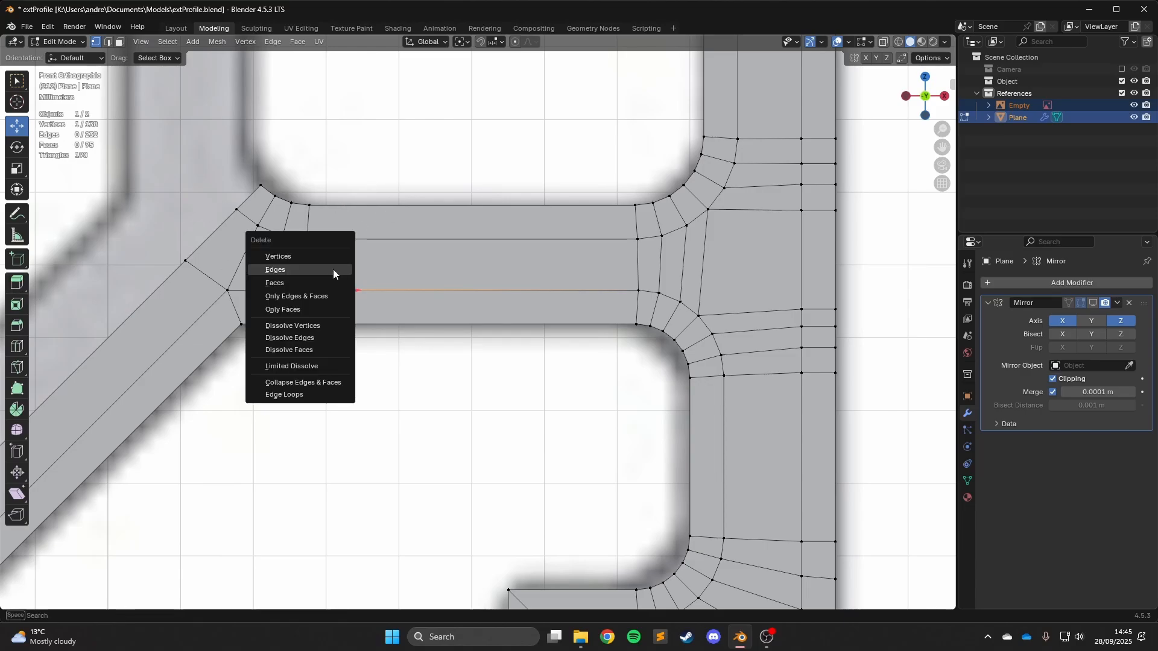
left_click(333, 269)
Add a single loop cut across the middle of the horizontal web's upper strip.
scroll(180, 301, "up", 1)
left_click(16, 346)
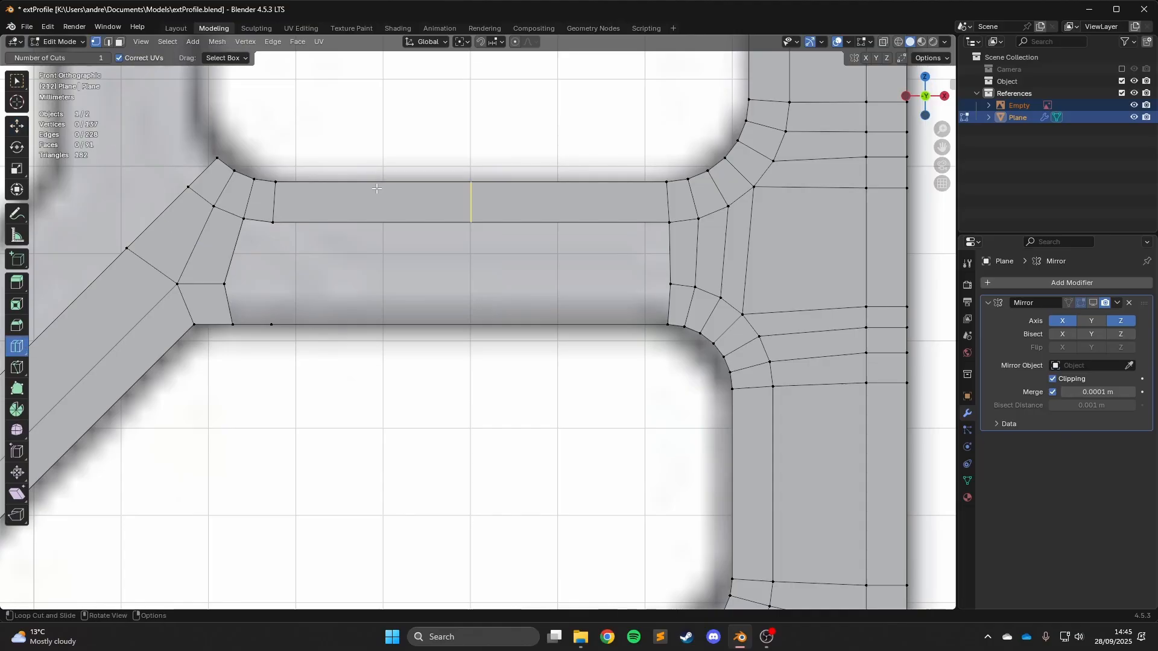
left_click(471, 202)
Extrude the hook fillet's inner end vertex to just below the new cut and fill the quad up to the upper strip.
key("shift+space")
key("g")
left_click(666, 290)
key("e")
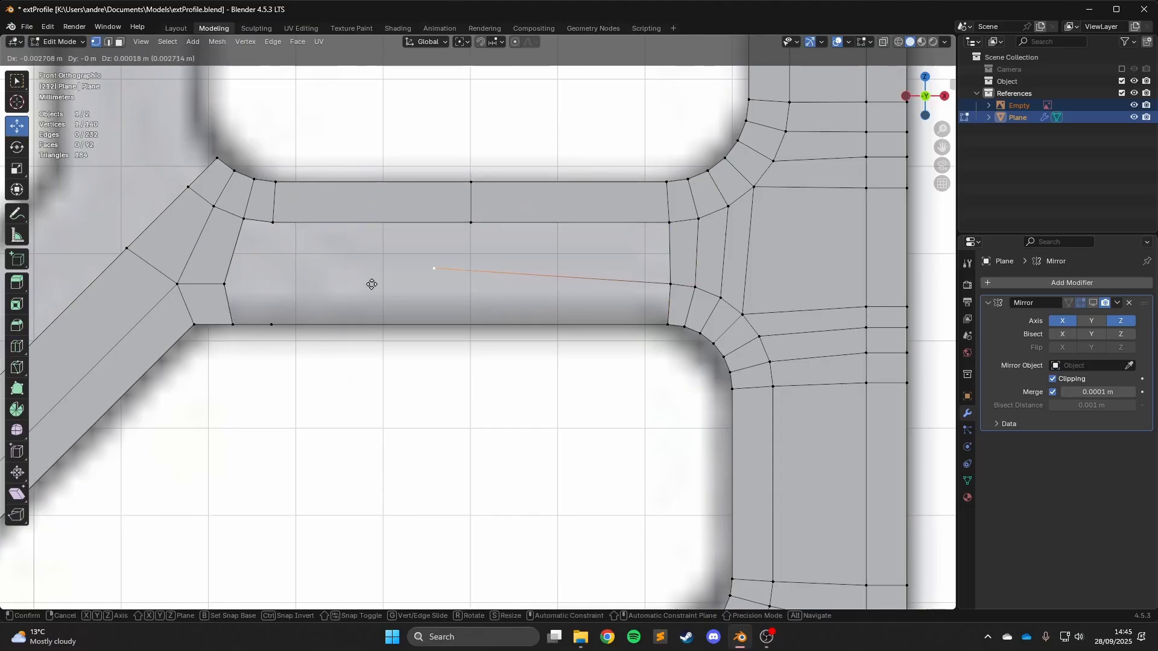
left_click(406, 300)
left_click(469, 226, "shift")
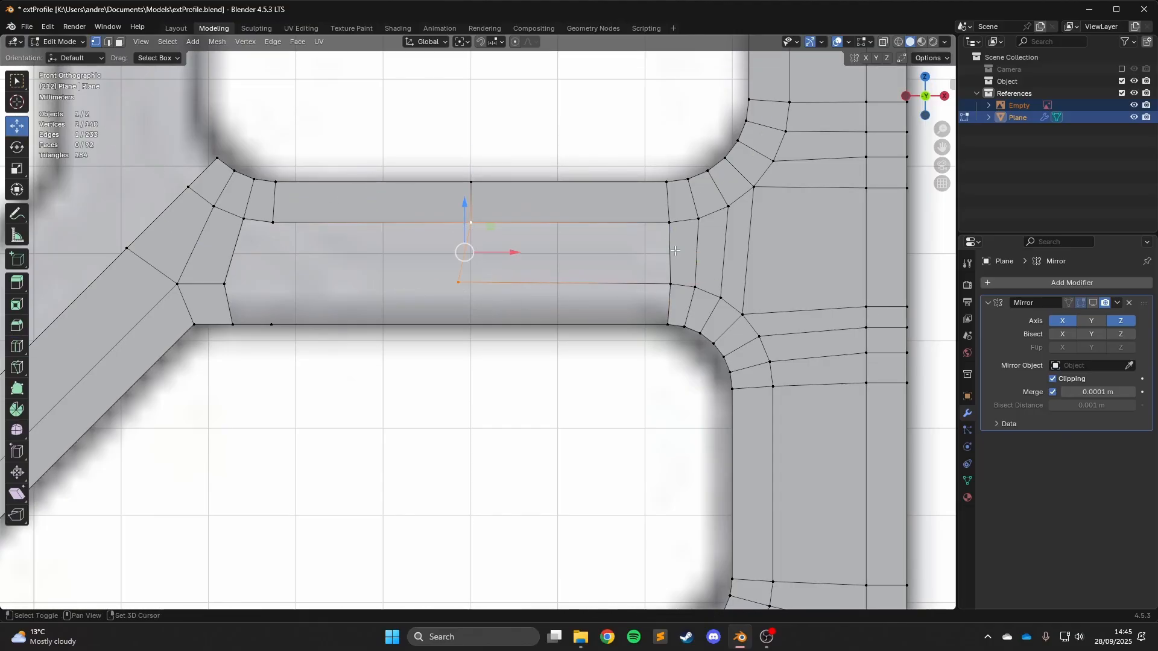
key("f")
Fill two quads from the extruded vertex, one along the web's lower edge and one towards the junction end of the upper strip.
left_click(668, 324)
left_click(670, 284, "shift")
left_click(459, 282, "shift")
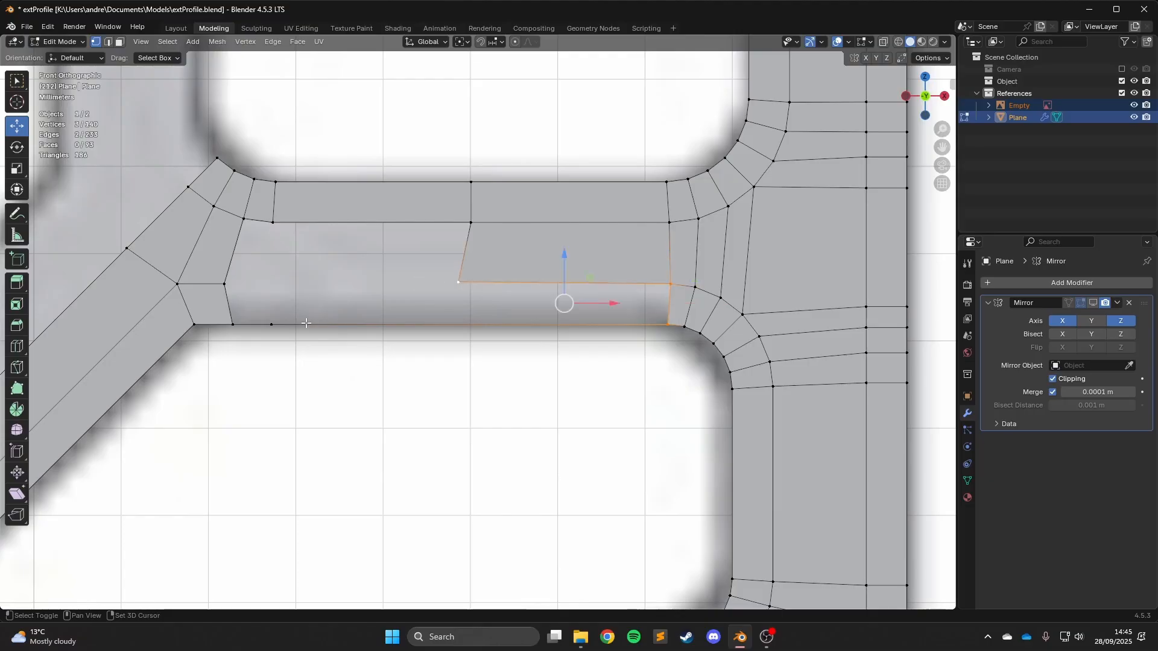
left_click(271, 324, "shift")
key("f")
left_click(273, 222)
left_click(471, 223, "shift")
left_click(458, 282, "shift")
left_click(271, 324, "shift")
key("f")
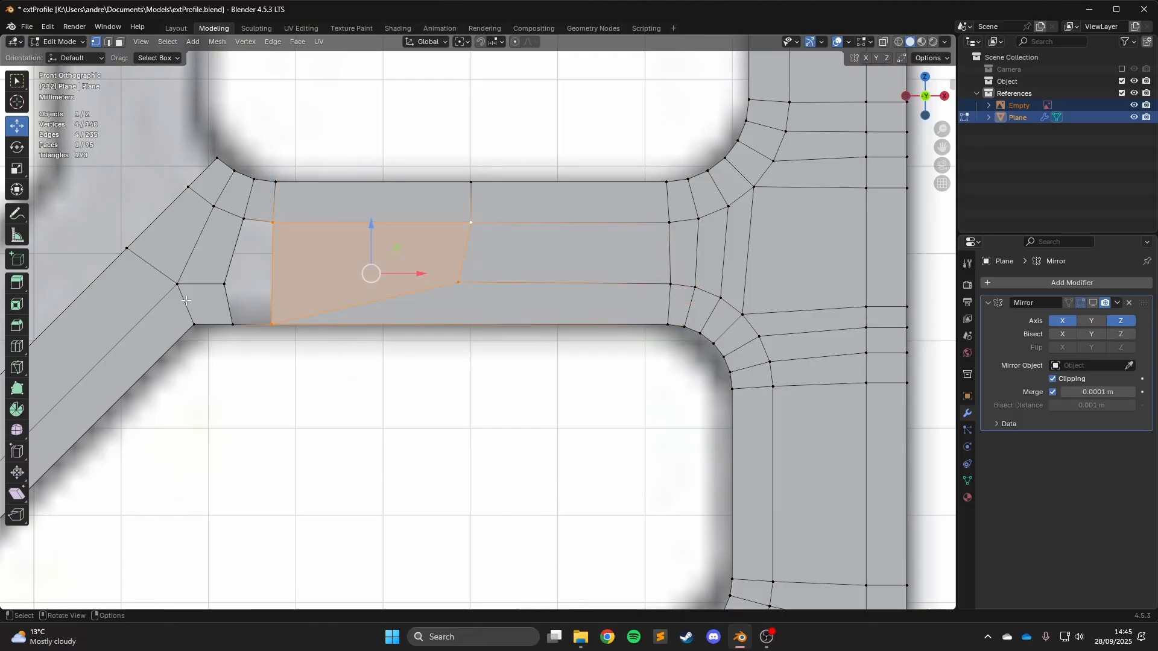
Check how a loop cut would run through the rebuilt horizontal web and around the lower hook.
left_click(272, 222)
scroll(272, 222, "down", 3)
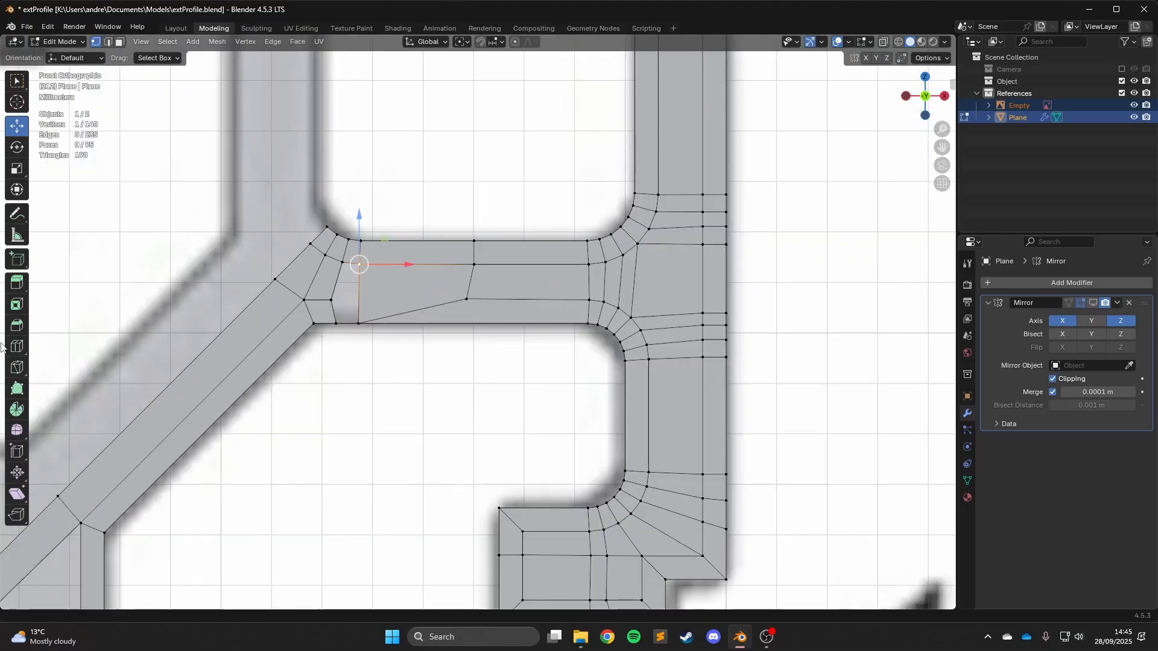
left_click(17, 346)
middle_click_drag(509, 533, 499, 435, "shift")
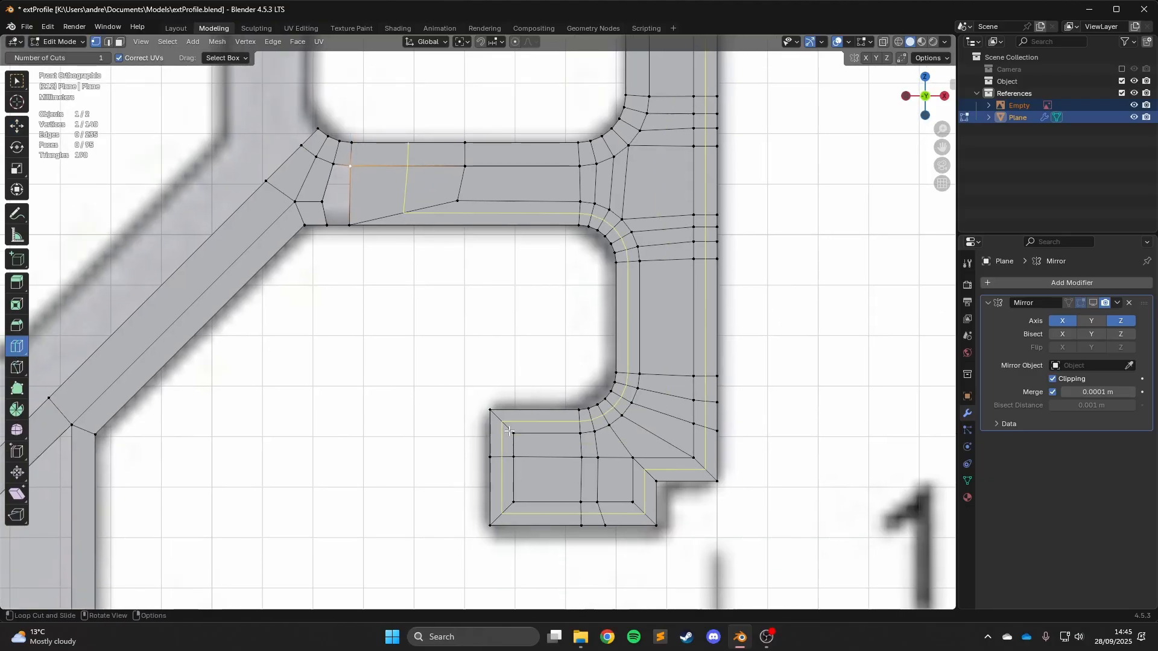
scroll(427, 149, "down", 5)
left_click(17, 125)
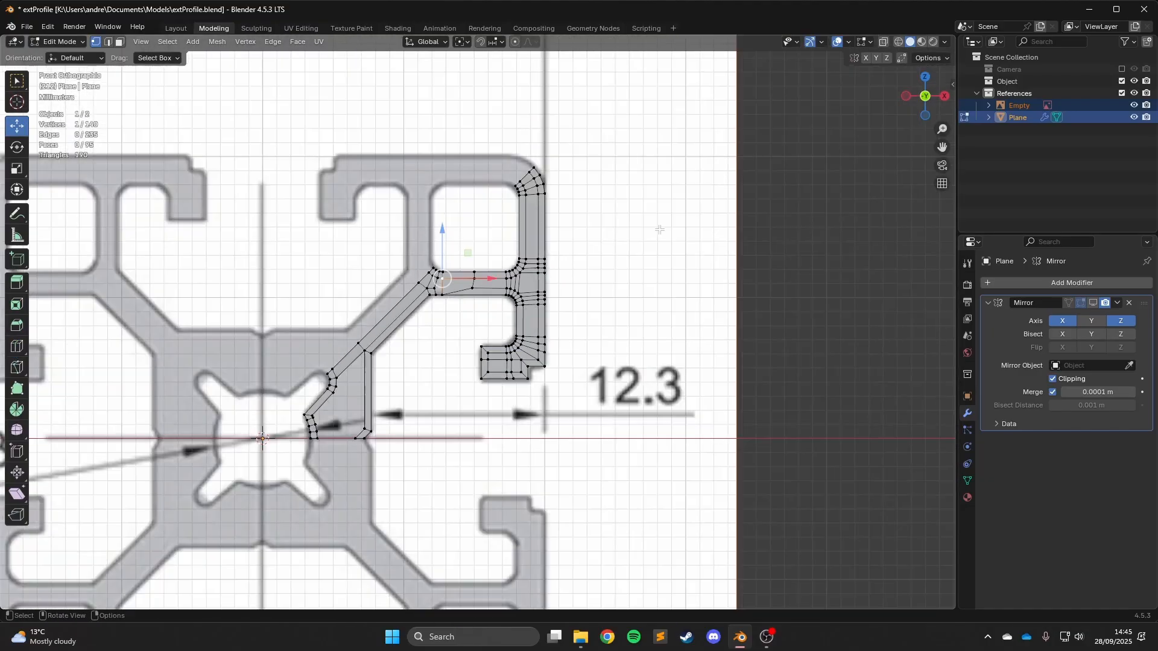
Extrude the entire profile mesh into a long solid.
middle_click_drag(422, 271, 525, 300)
key("a")
key("e")
left_click(238, 356)
Inspect the extruded solid from several angles and preview a loop cut around its cross-section.
middle_click_drag(238, 356, 447, 170)
left_click(446, 169)
scroll(448, 171, "up", 2)
key("ctrl+r")
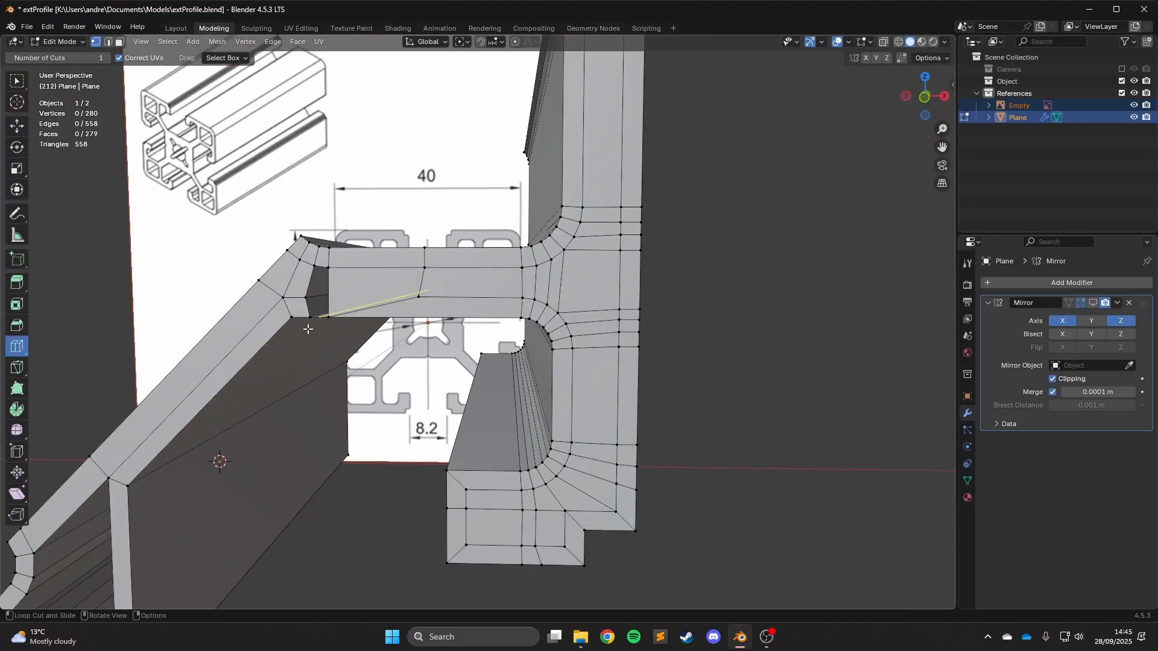
middle_click_drag(387, 306, 519, 373)
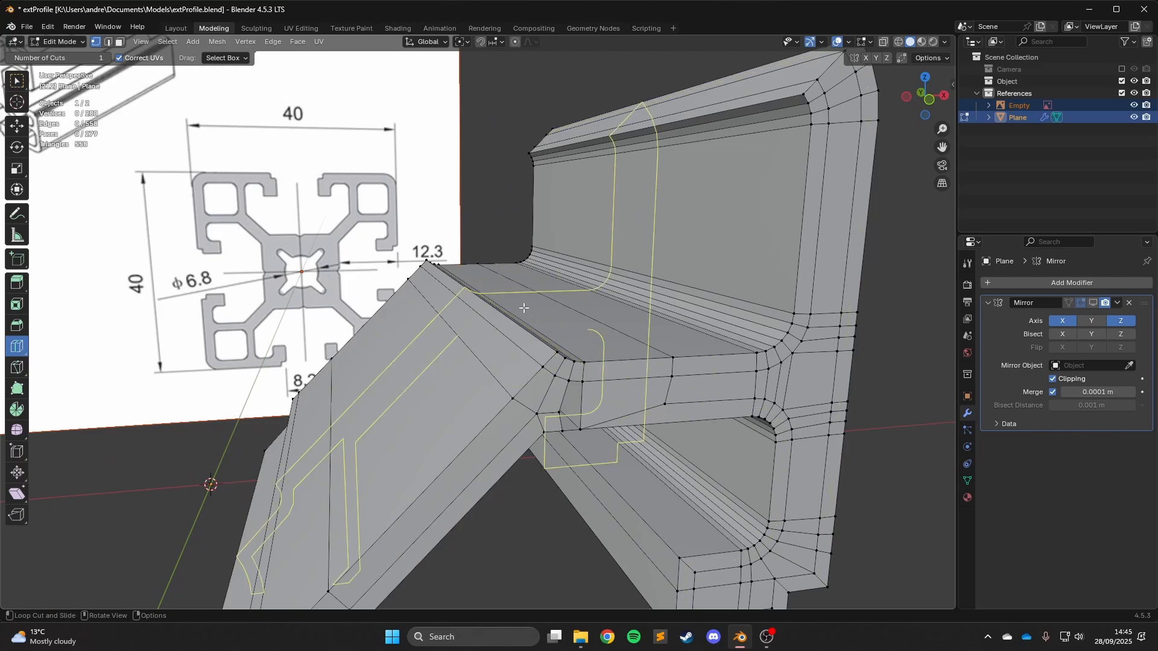
Undo the profile's extrusion to return to the flat cross-section mesh.
scroll(542, 235, "up", 1)
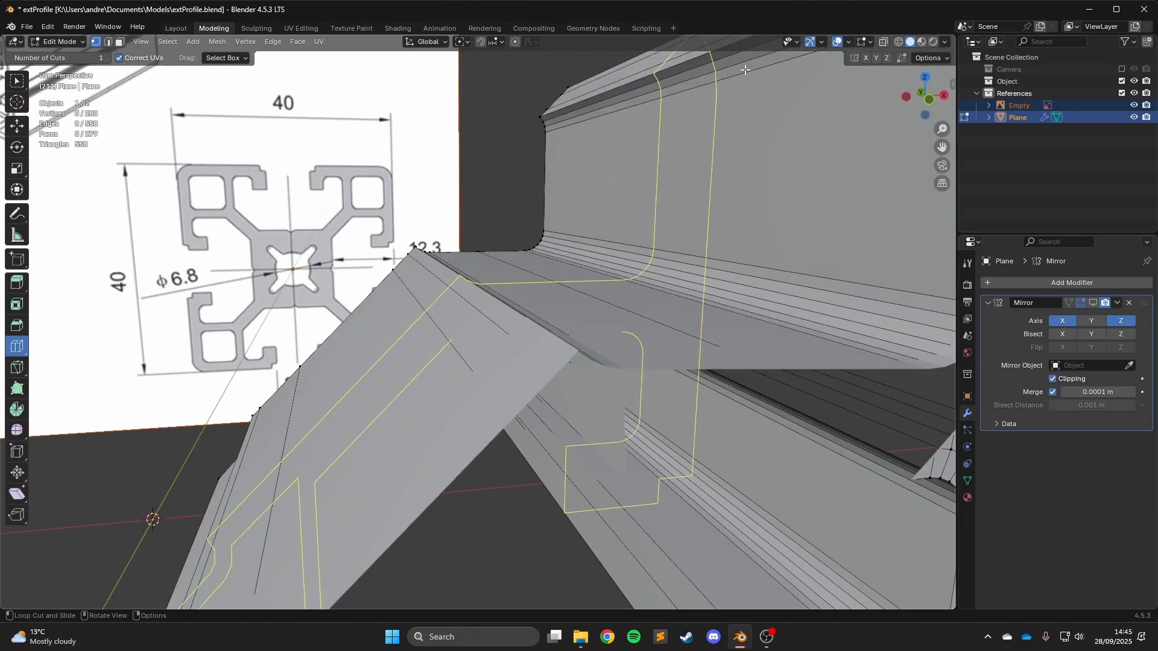
scroll(634, 209, "down", 5)
key("ctrl+z")
key("ctrl+z")
middle_click_drag(634, 209, 576, 201)
key("ctrl+z")
scroll(544, 202, "up", 2)
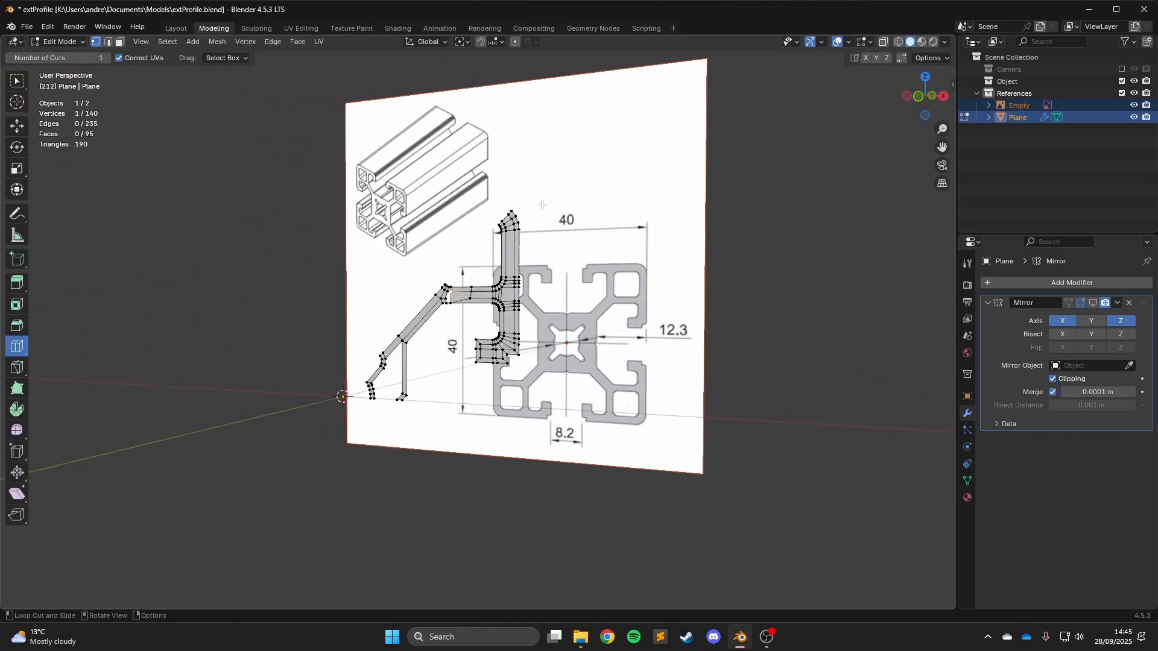
Undo the rebuilding of the horizontal web to restore its earlier quads, and clear the selection.
left_click(15, 134)
key("ctrl+z")
key("ctrl+z")
key("ctrl+z")
key("ctrl+z")
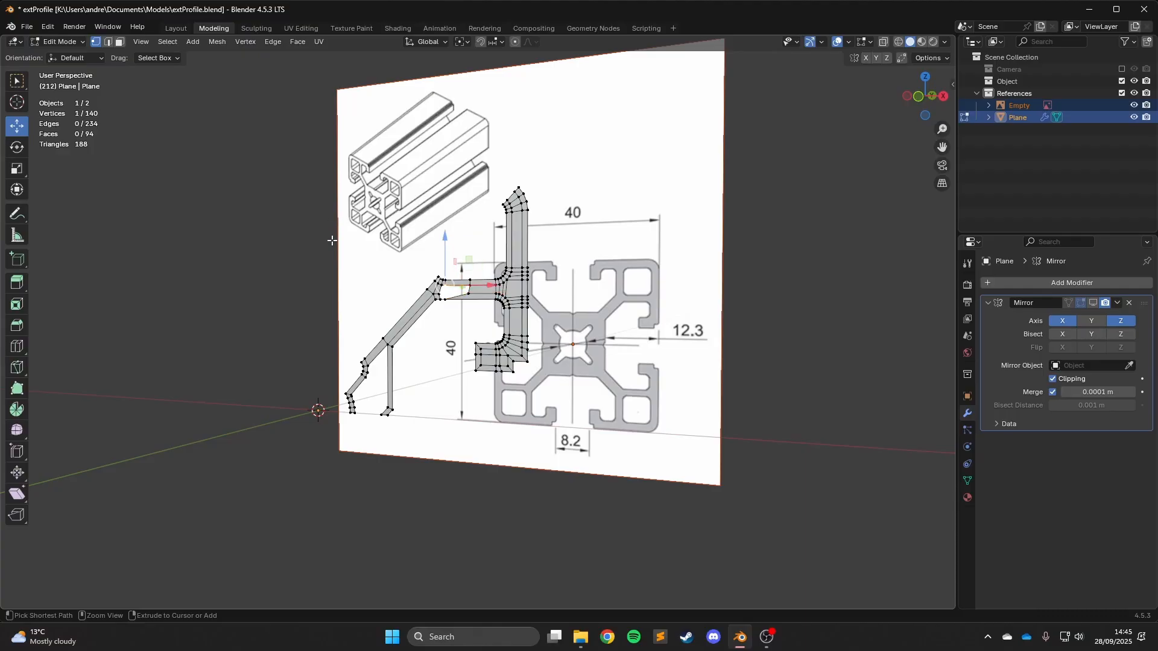
key("ctrl+z")
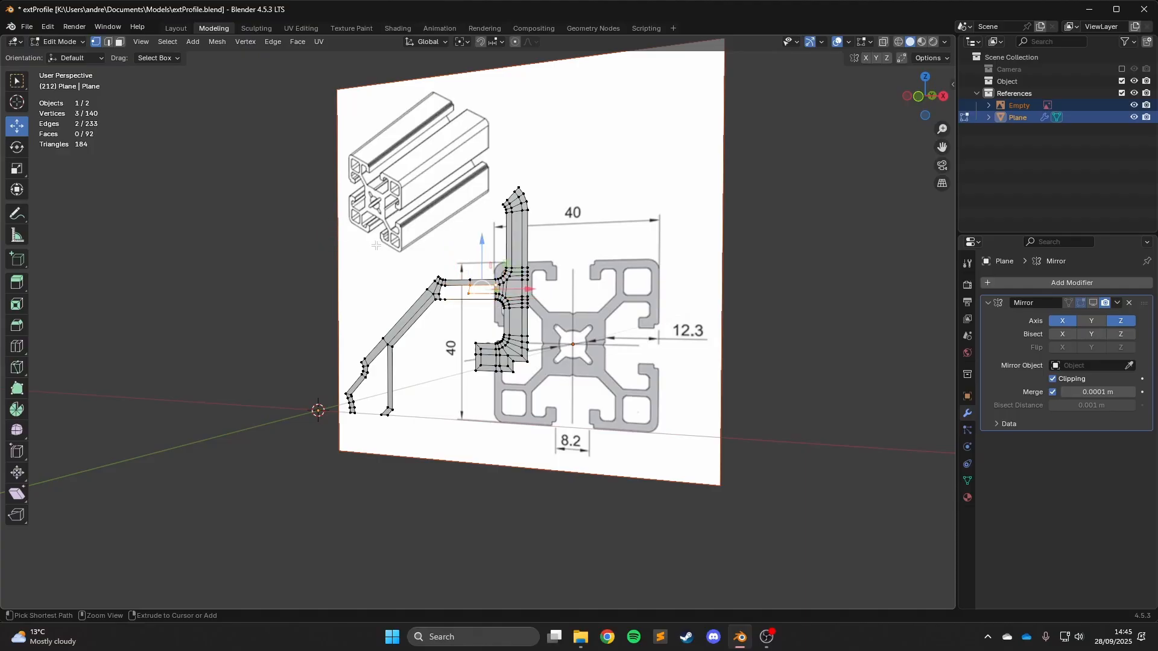
key("ctrl+z")
key("ctrl+z")
key("ctrl+z")
key("ctrl+z")
middle_click_drag(376, 245, 494, 246)
scroll(494, 246, "up", 6)
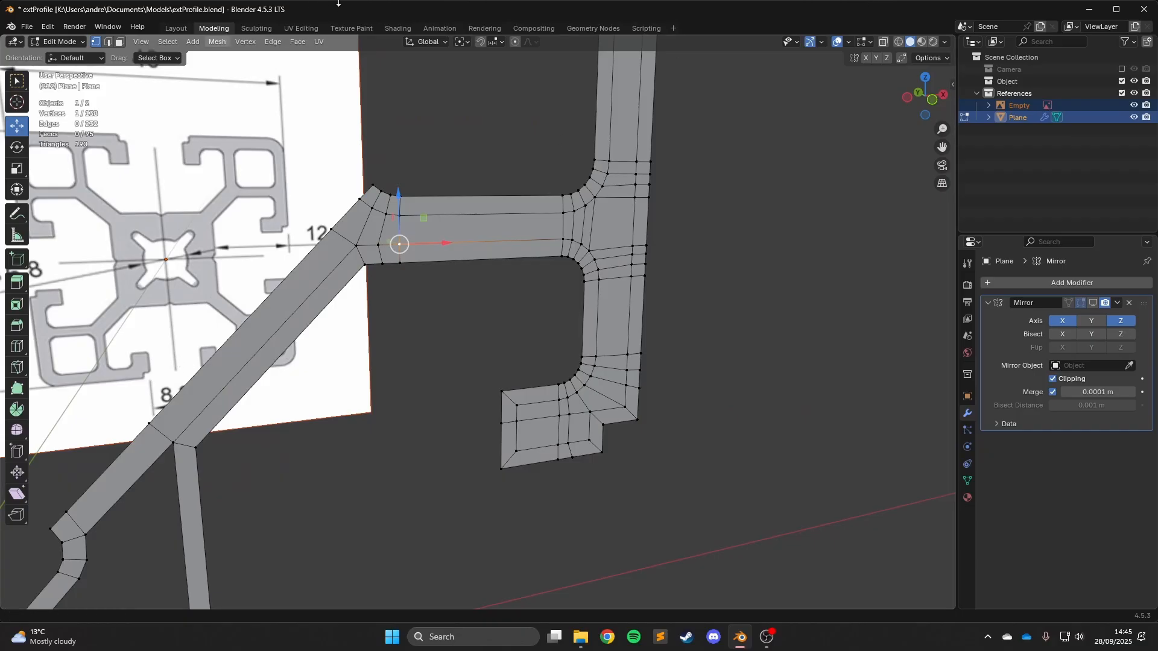
scroll(398, 199, "up", 2)
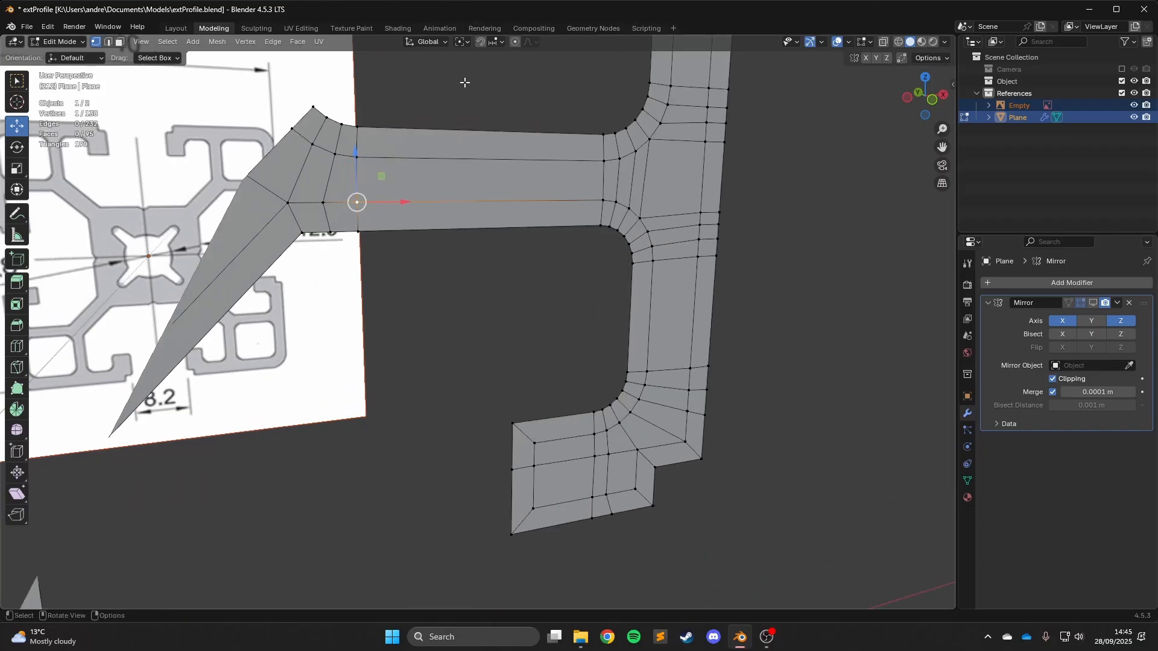
left_click(465, 83)
Examine the flat profile in front view and preview a loop cut at the junction of the web and diagonal strip.
scroll(465, 85, "down", 4)
middle_click_drag(458, 102, 480, 116)
key("KP_1")
scroll(508, 264, "up", 1)
scroll(508, 264, "down", 3)
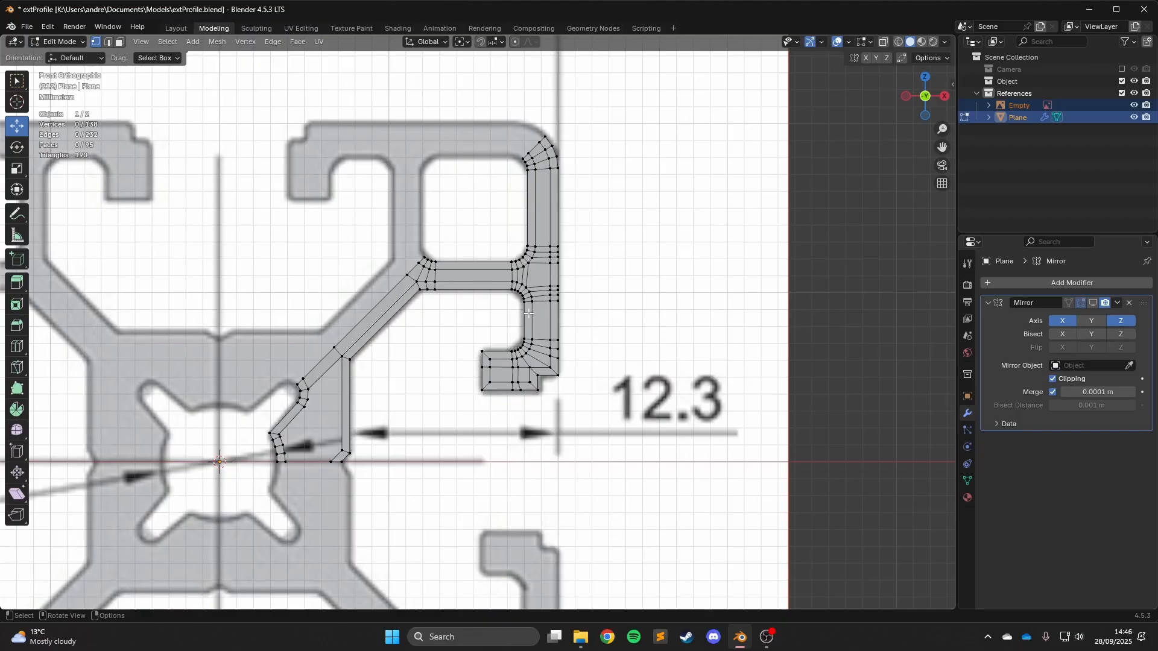
middle_click_drag(525, 333, 520, 335)
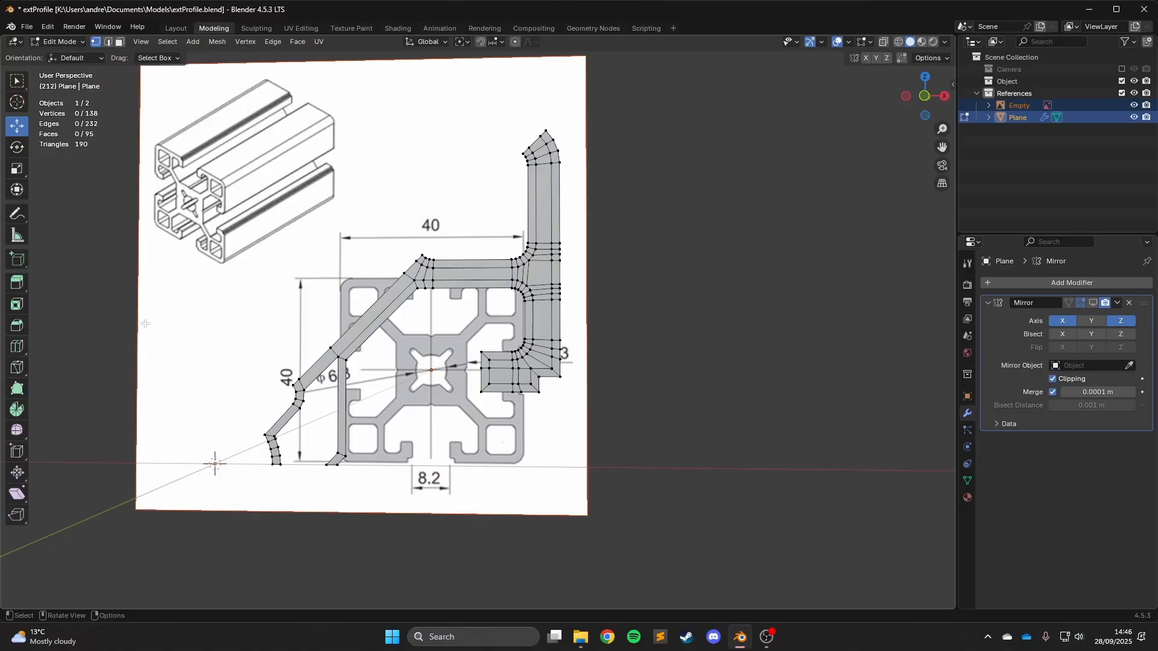
key("KP_1")
scroll(658, 328, "up", 5)
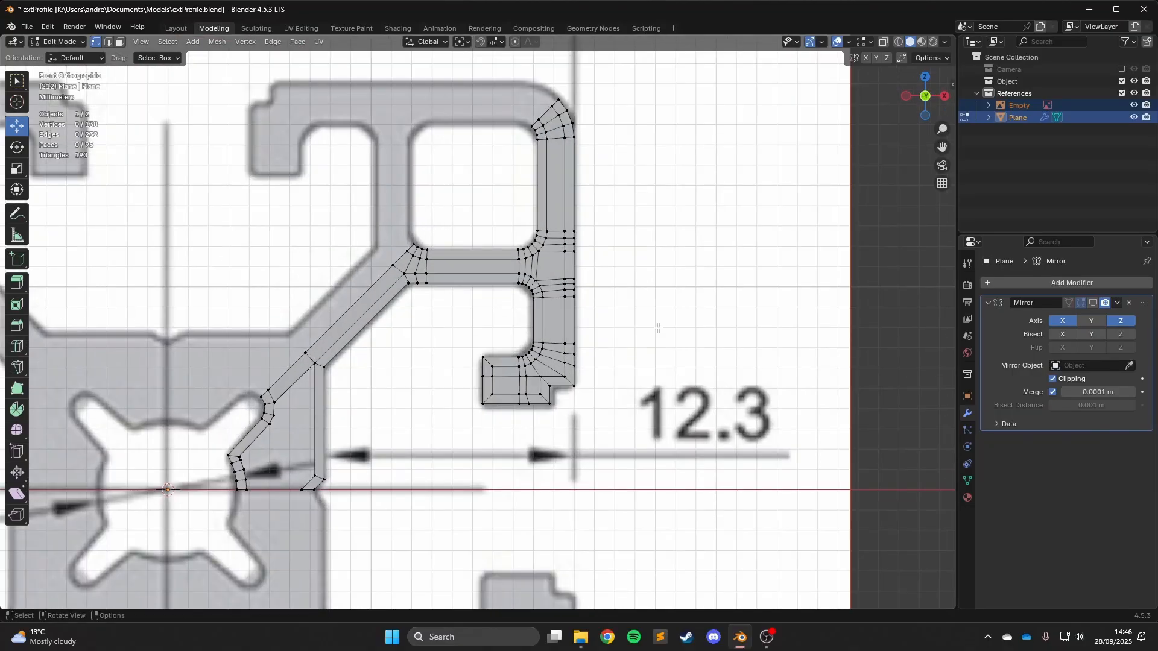
left_click(16, 367)
left_click(17, 346)
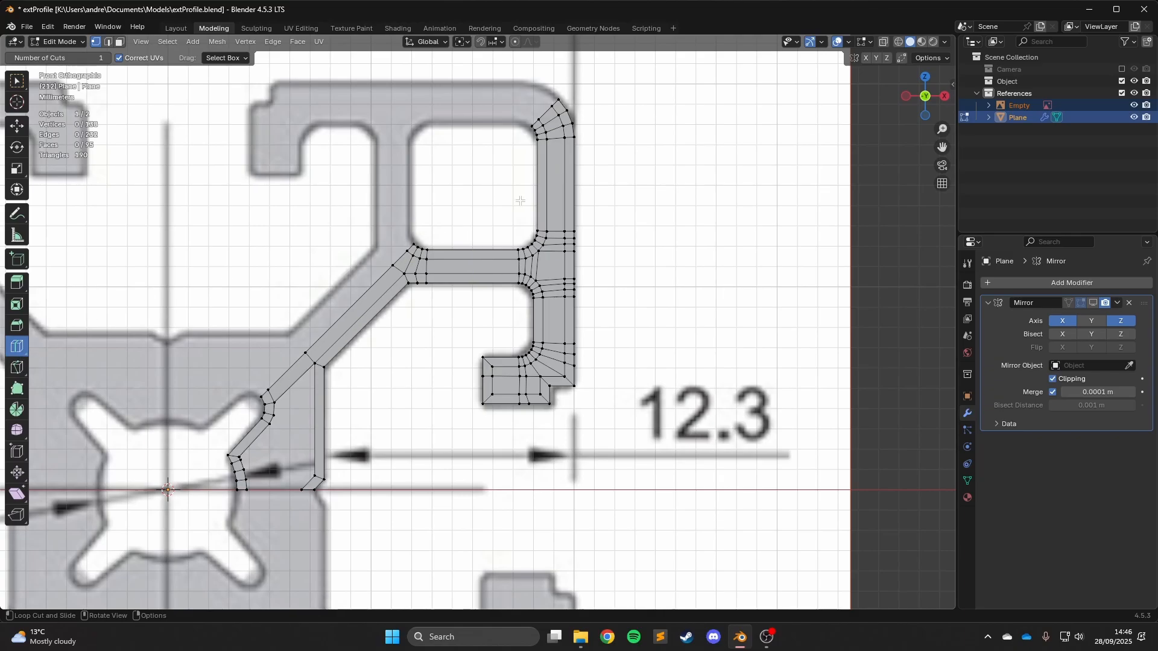
scroll(458, 211, "down", 1)
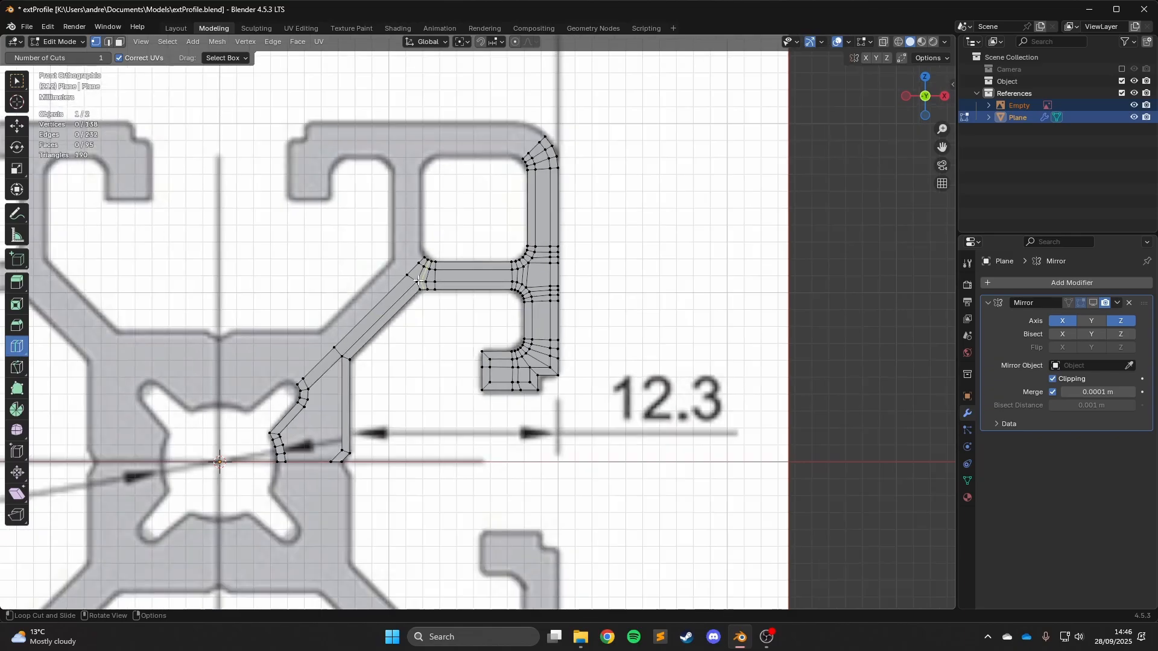
left_click(17, 125)
scroll(409, 364, "up", 6)
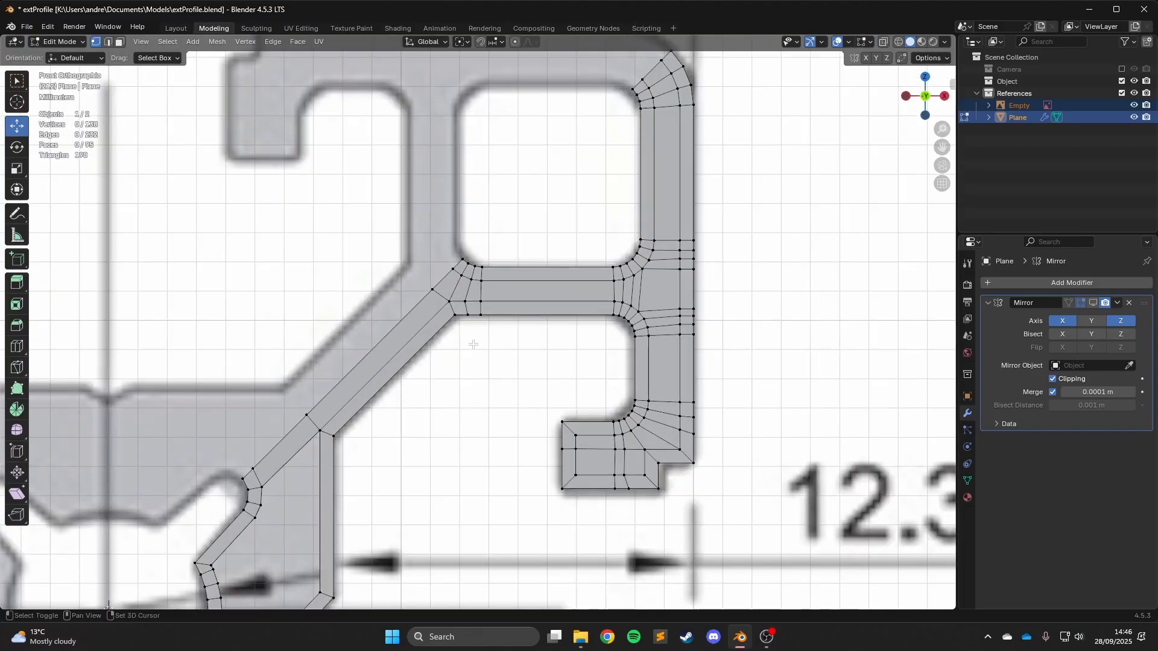
scroll(408, 365, "down", 5)
scroll(518, 347, "down", 1)
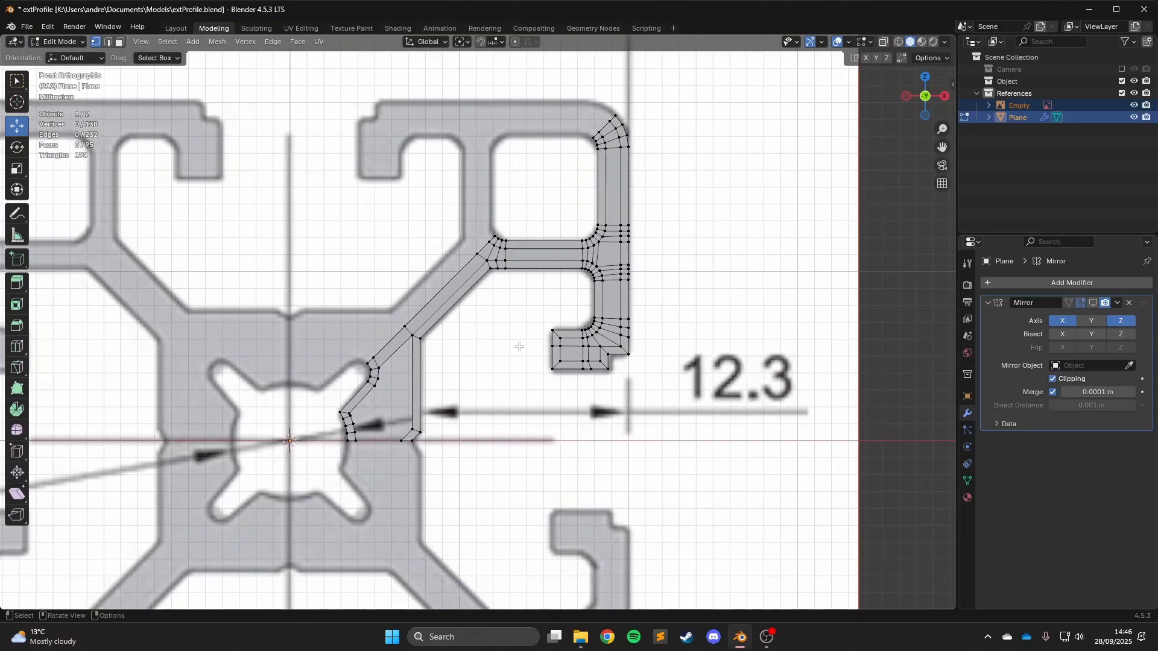
scroll(535, 355, "down", 1)
scroll(536, 355, "up", 3)
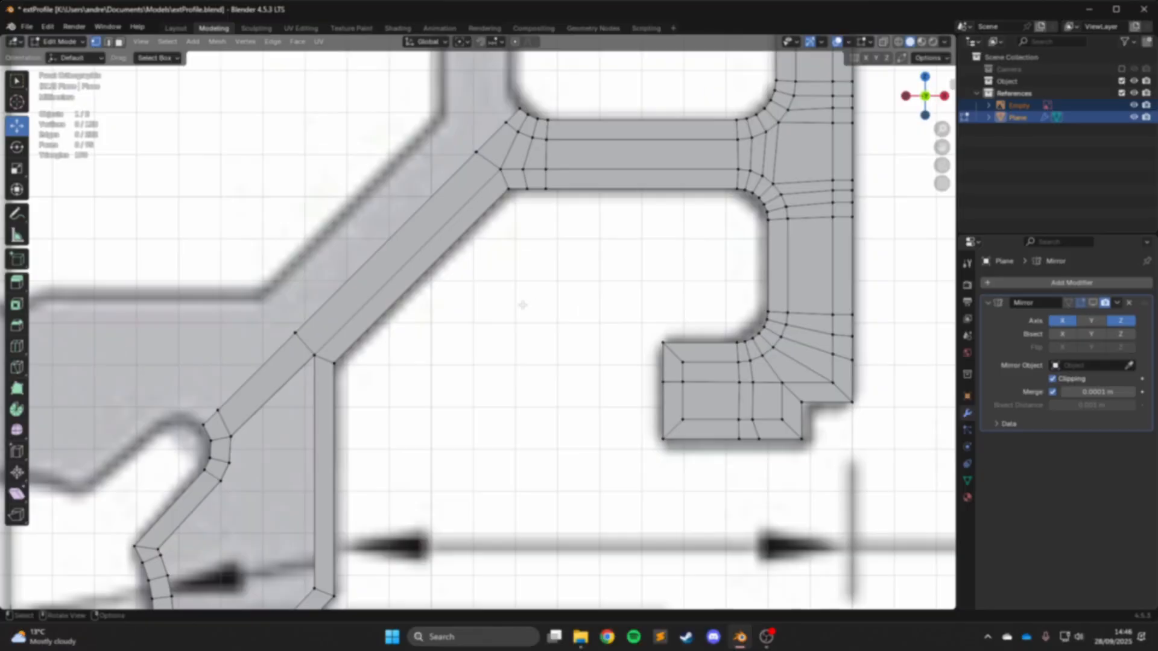
scroll(494, 341, "down", 2)
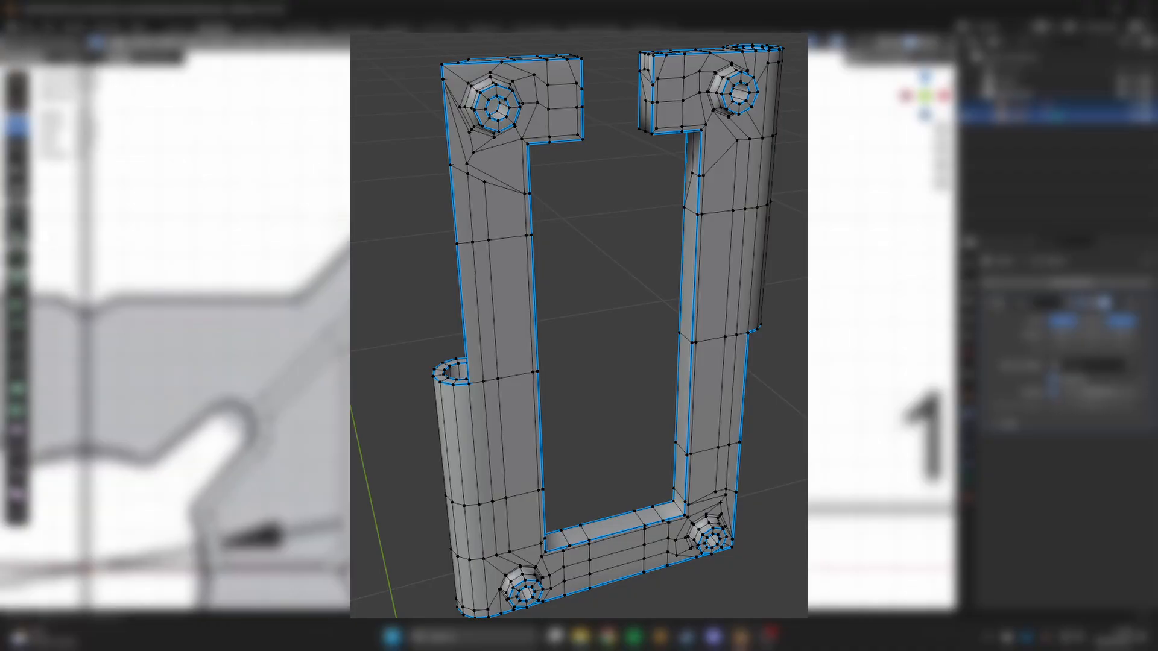
scroll(495, 340, "up", 2)
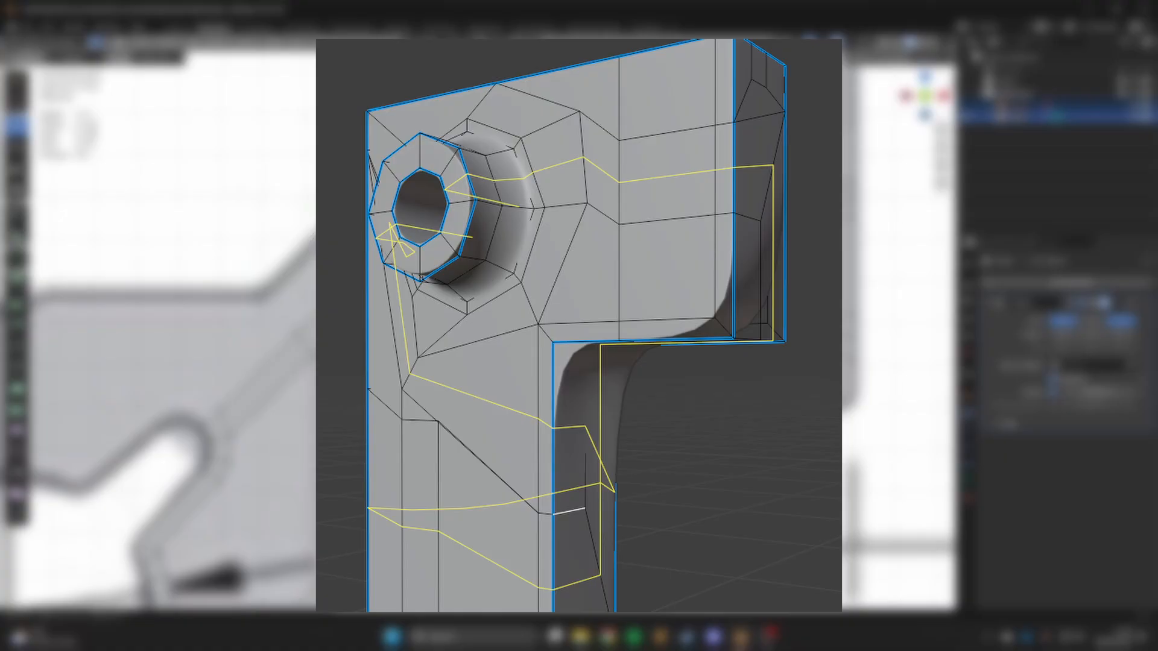
scroll(455, 340, "up", 3)
scroll(454, 340, "down", 2)
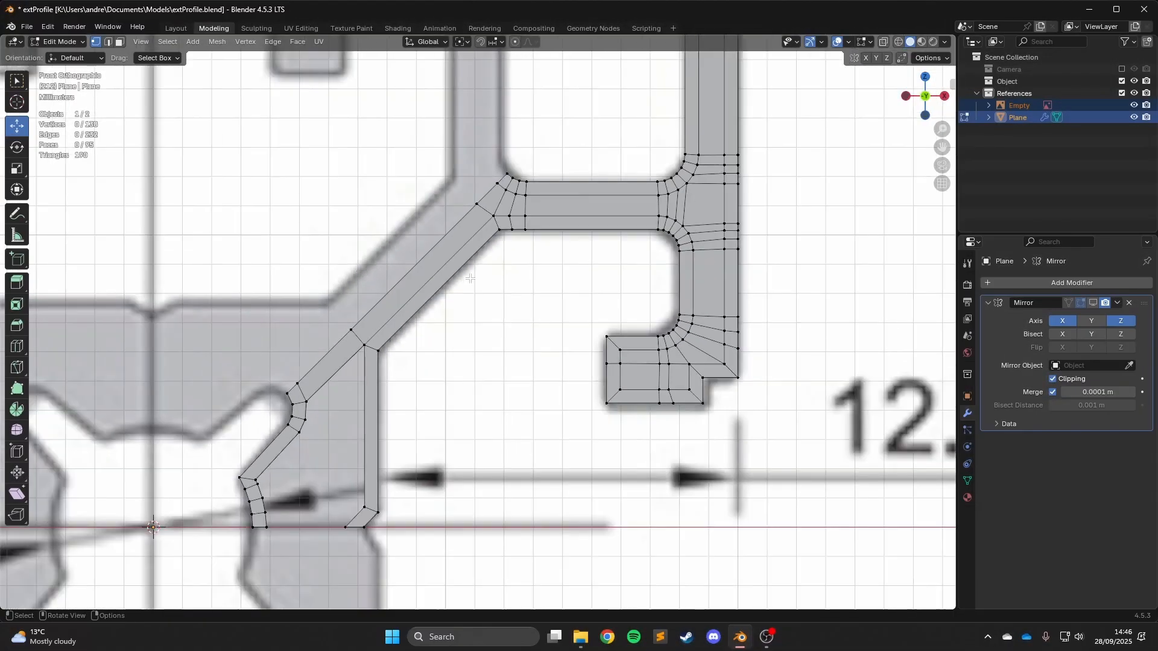
Add a single loop cut across the vertical strip beside the core and flatten its edge by scaling to 0 along Z.
scroll(455, 341, "up", 2)
scroll(455, 340, "up", 4)
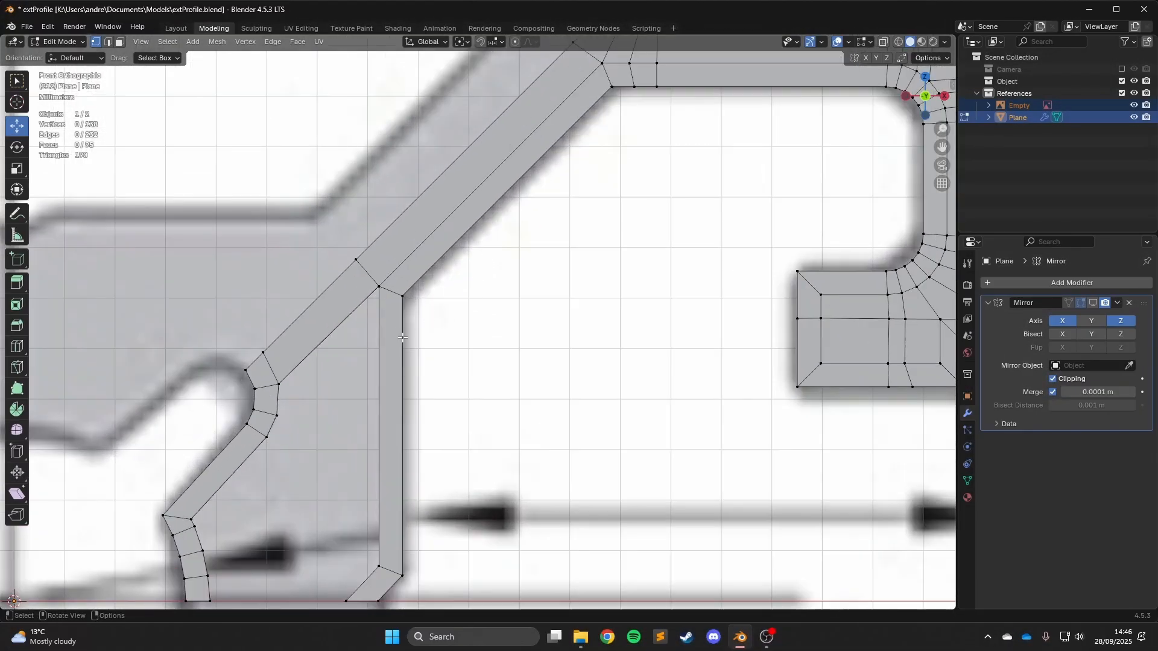
scroll(590, 342, "down", 1)
scroll(589, 342, "up", 3)
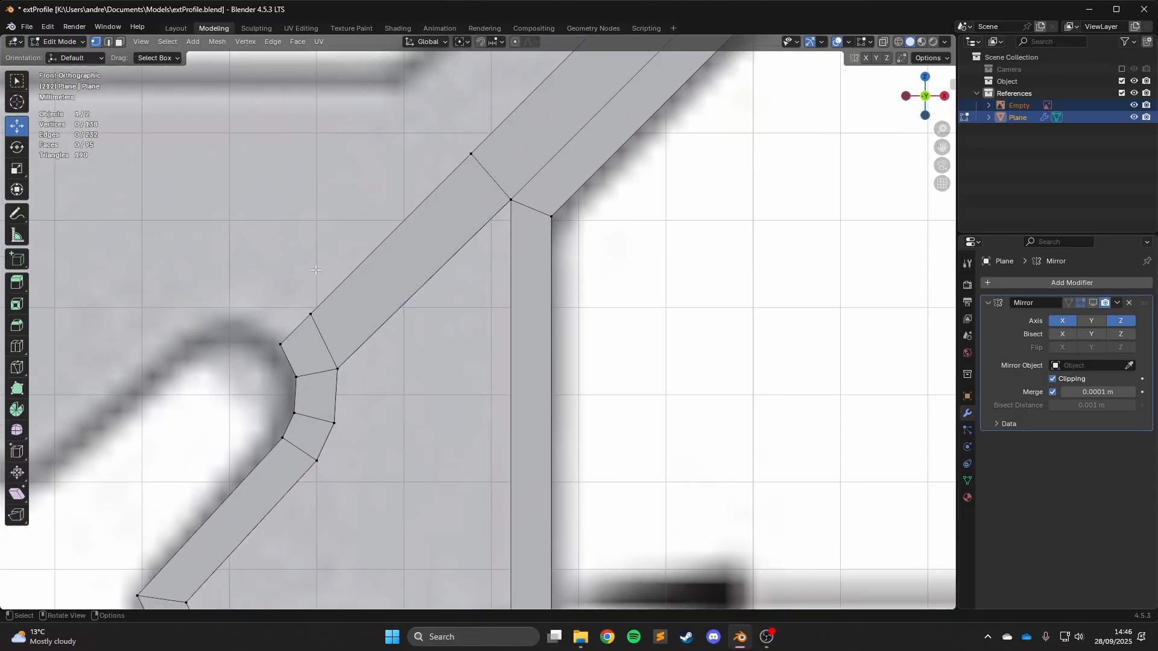
left_click(9, 352)
scroll(539, 407, "down", 5)
left_click(523, 400)
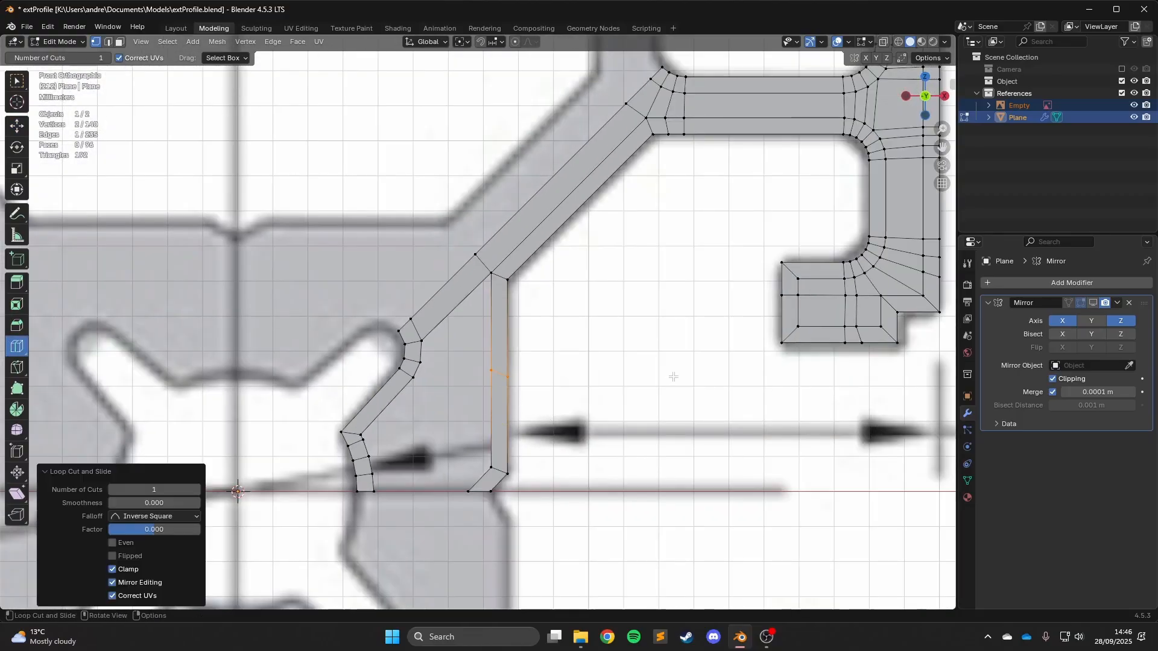
key("s")
key("z")
key("0")
key("Return")
Slide the flattened edge up the vertical strip with a factor of 0.517.
scroll(626, 358, "up", 2)
key("g")
key("g")
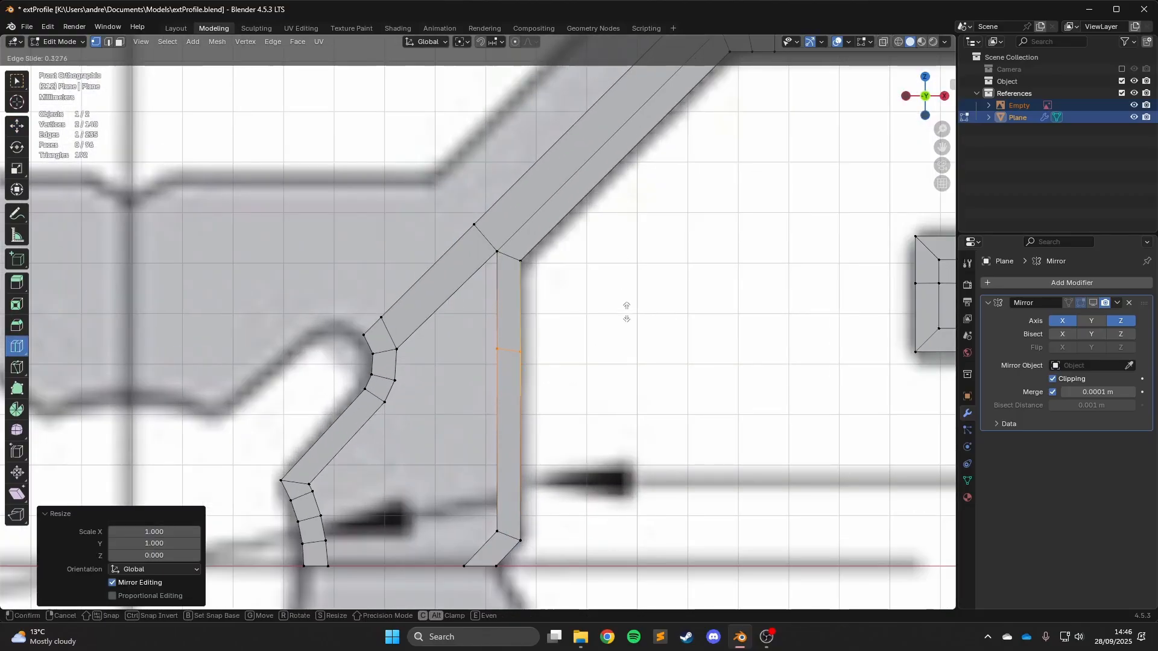
left_click(623, 292)
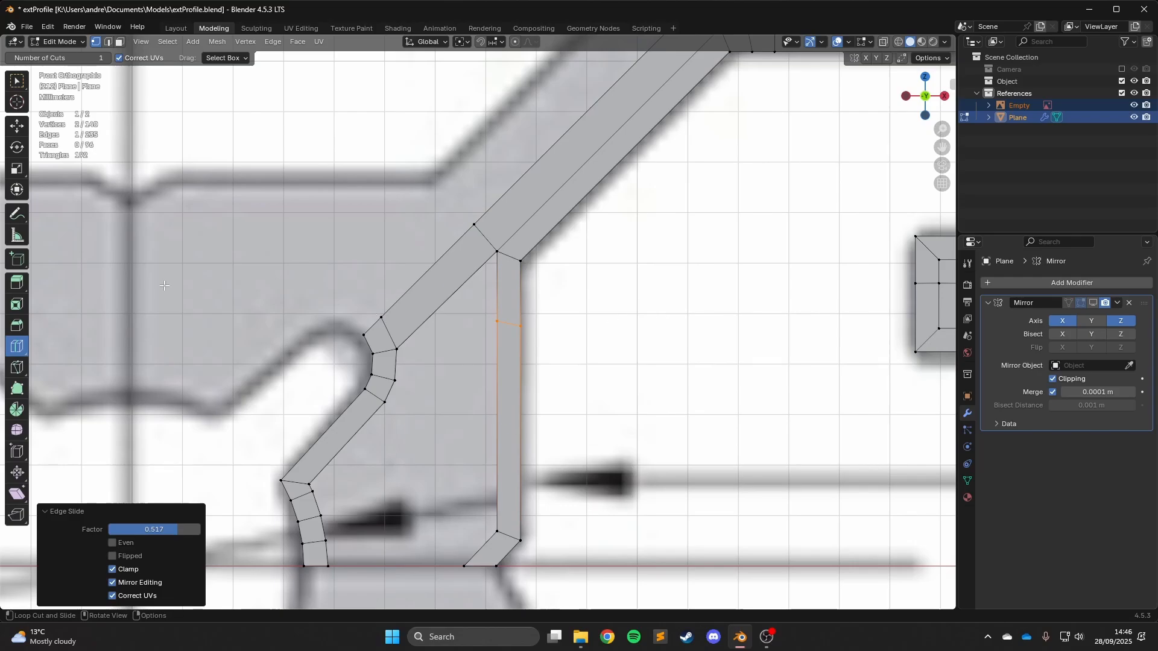
Fill a quad between the slot's rounded end, the diagonal strip and the vertical strip's upper segment, using edge selection.
left_click(17, 125)
left_click(108, 42)
scroll(483, 372, "down", 1)
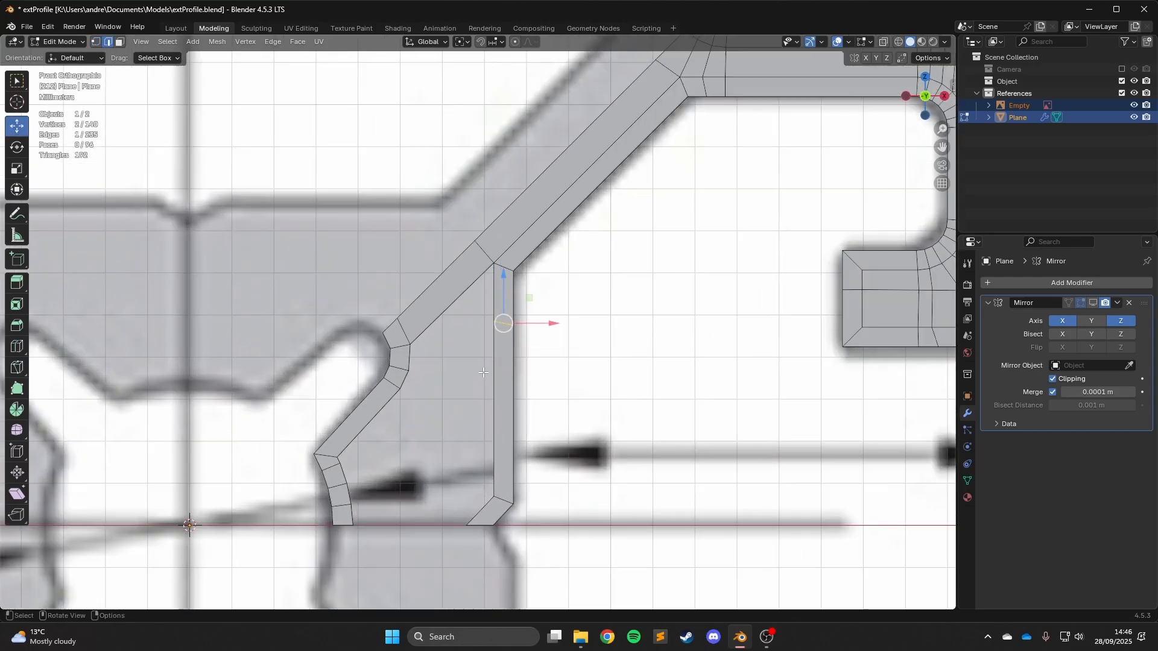
left_click(406, 361)
left_click(473, 282, "shift")
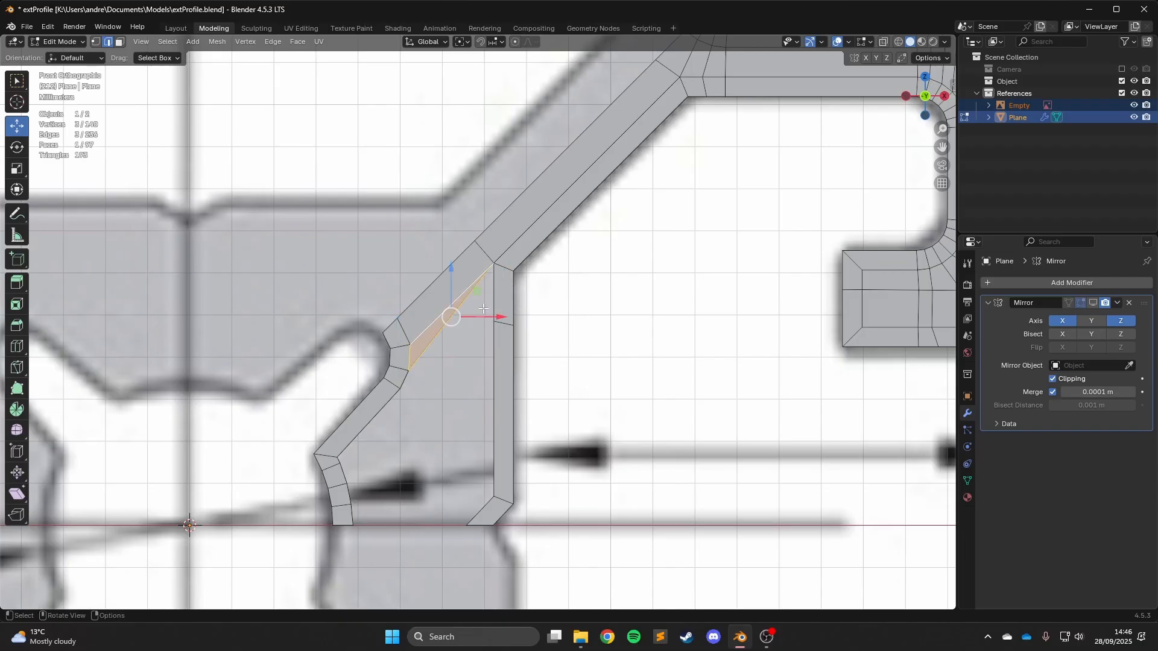
left_click(494, 290, "shift")
key("f")
left_click(461, 331)
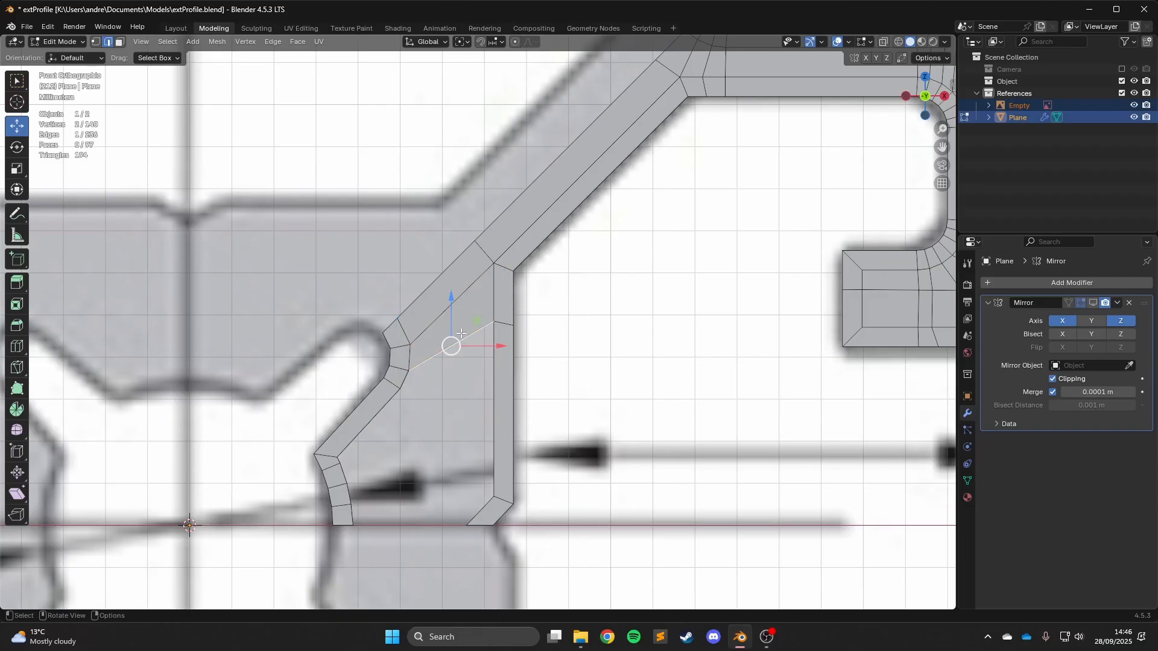
Add another loop cut across the vertical strip below the first and slide it upwards.
middle_click_drag(456, 392, 474, 322, "shift")
scroll(474, 322, "up", 2)
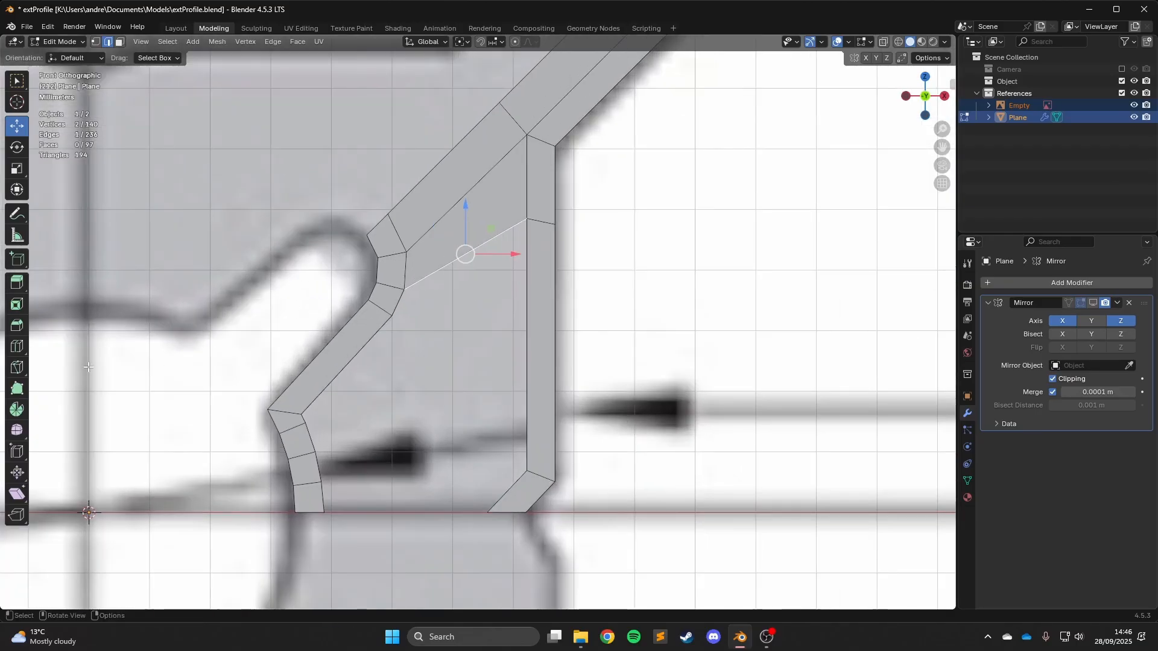
left_click(16, 348)
left_click(565, 345)
left_click_drag(564, 344, 565, 323)
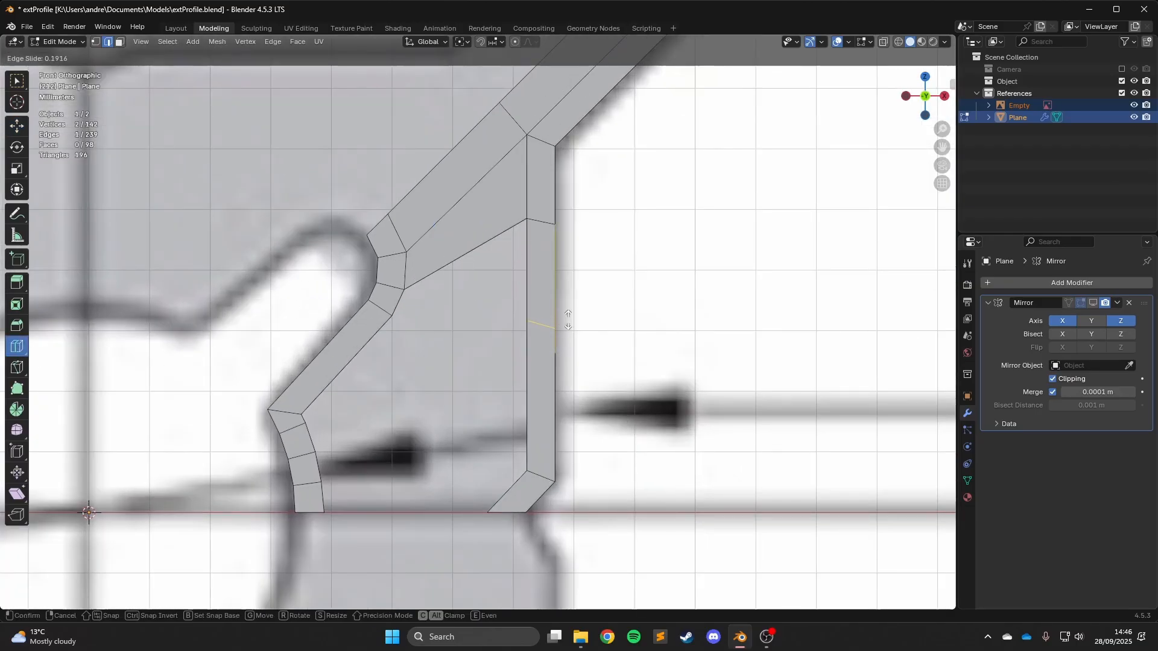
Fill a second quad from the first quad's lower edge, between the slot's rounded end and the vertical strip's new cut.
left_click(17, 125)
left_click(405, 304)
key("f")
key("ctrl+z")
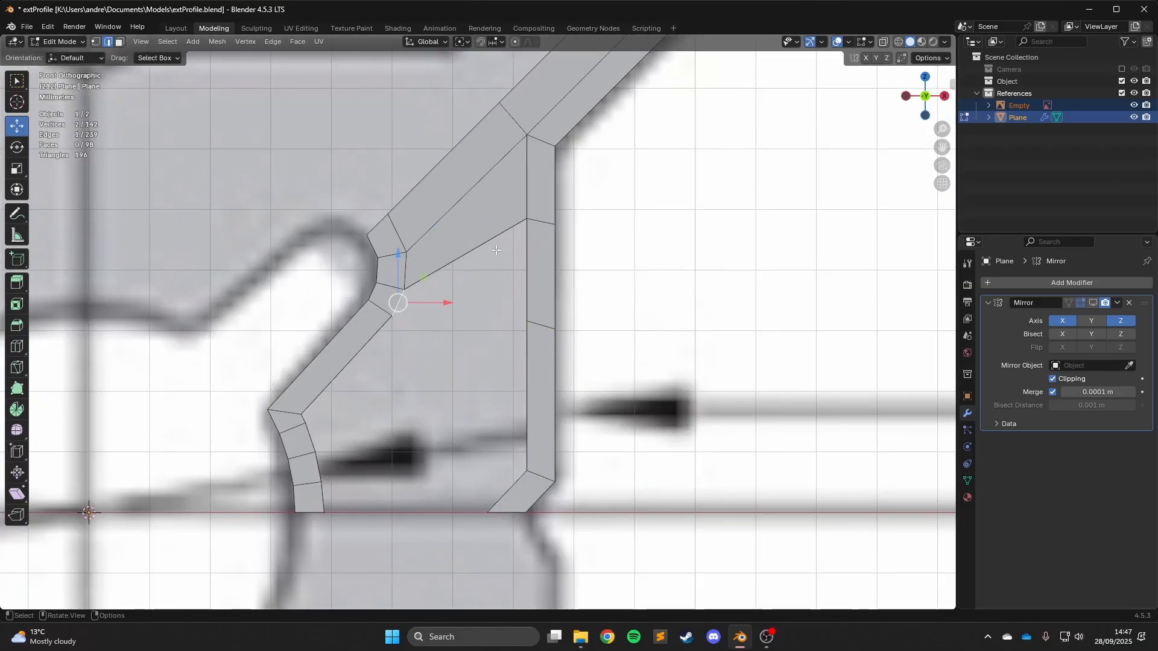
left_click(464, 255)
key("f")
scroll(517, 299, "down", 4)
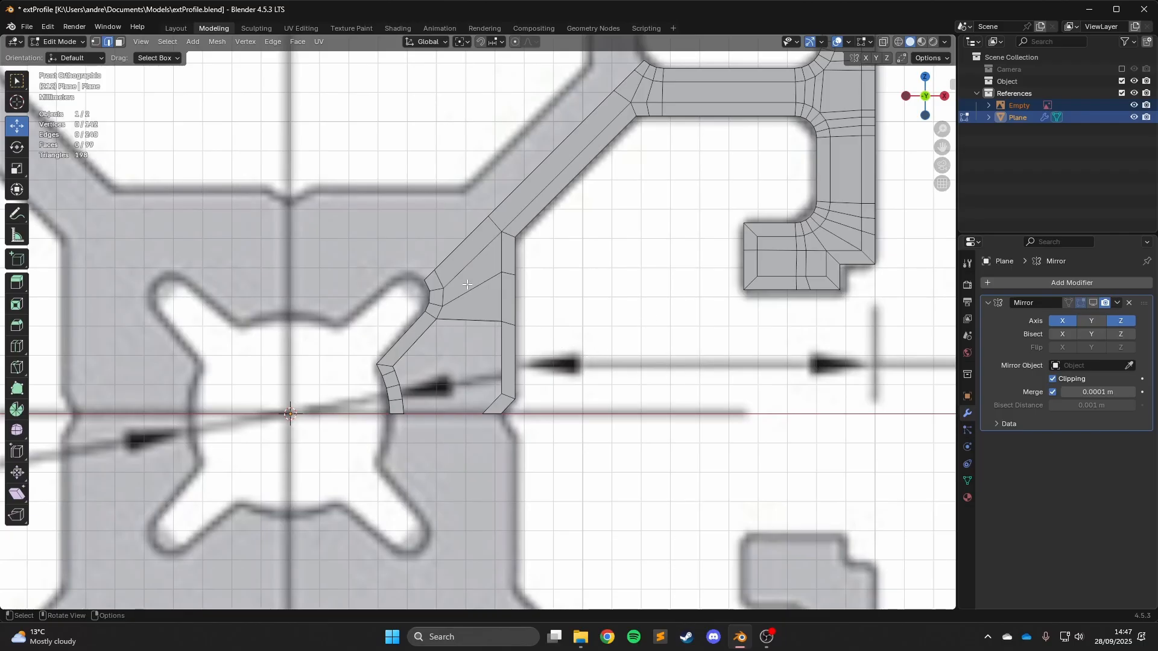
scroll(468, 284, "up", 2)
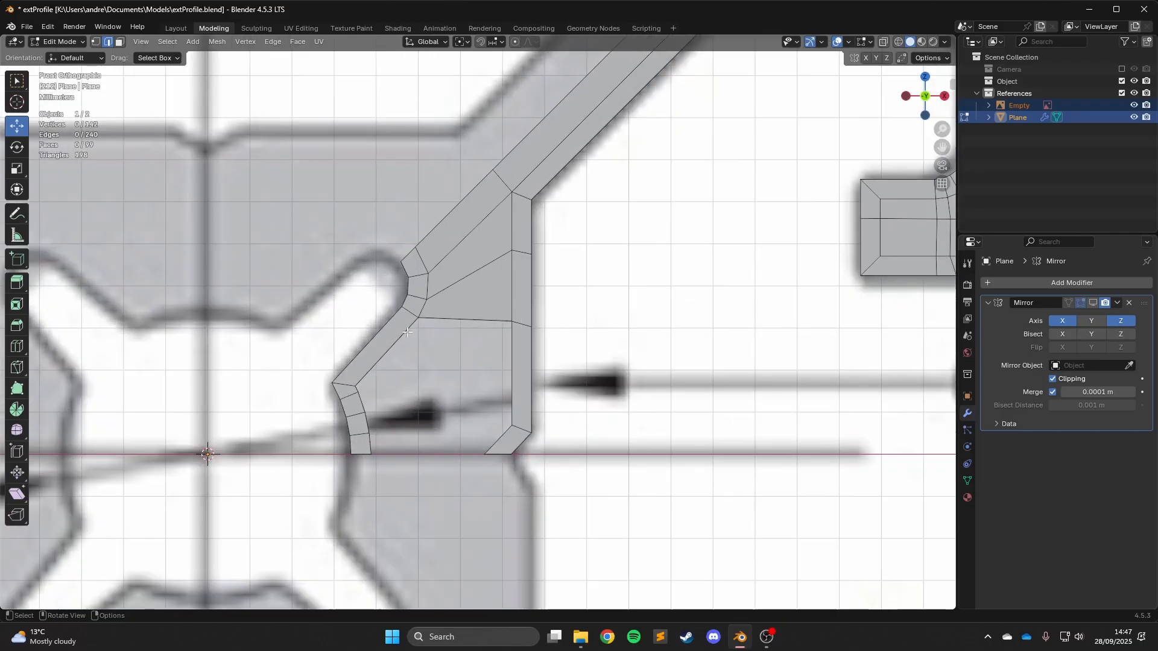
scroll(457, 294, "down", 4)
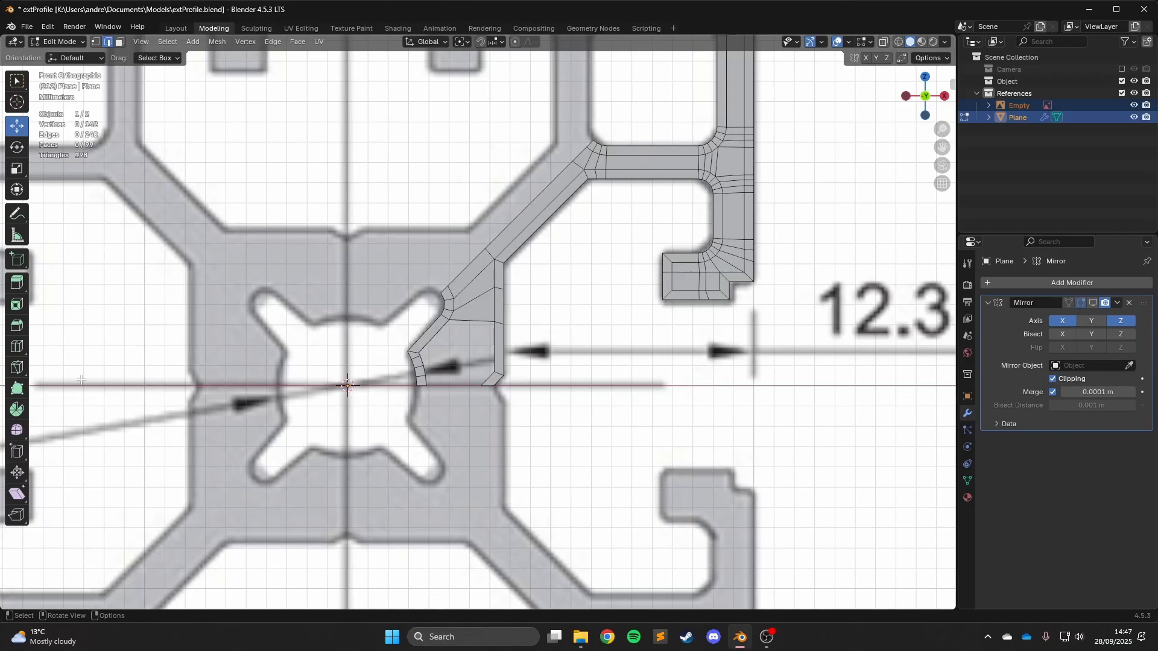
left_click(17, 346)
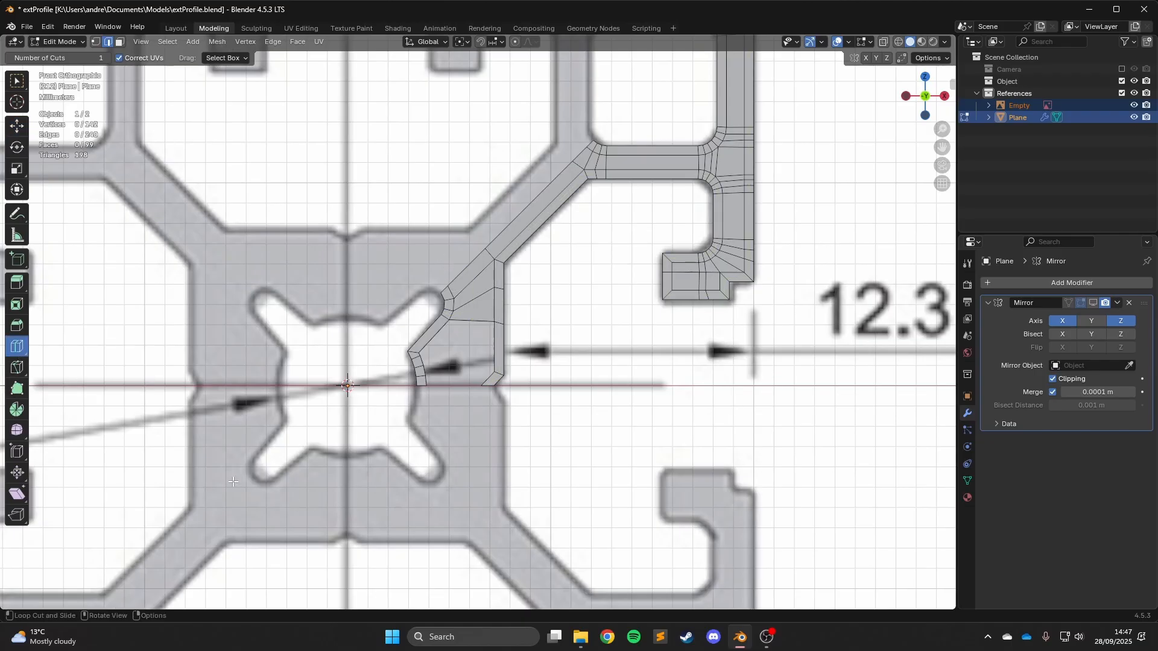
left_click(17, 126)
scroll(492, 329, "up", 3)
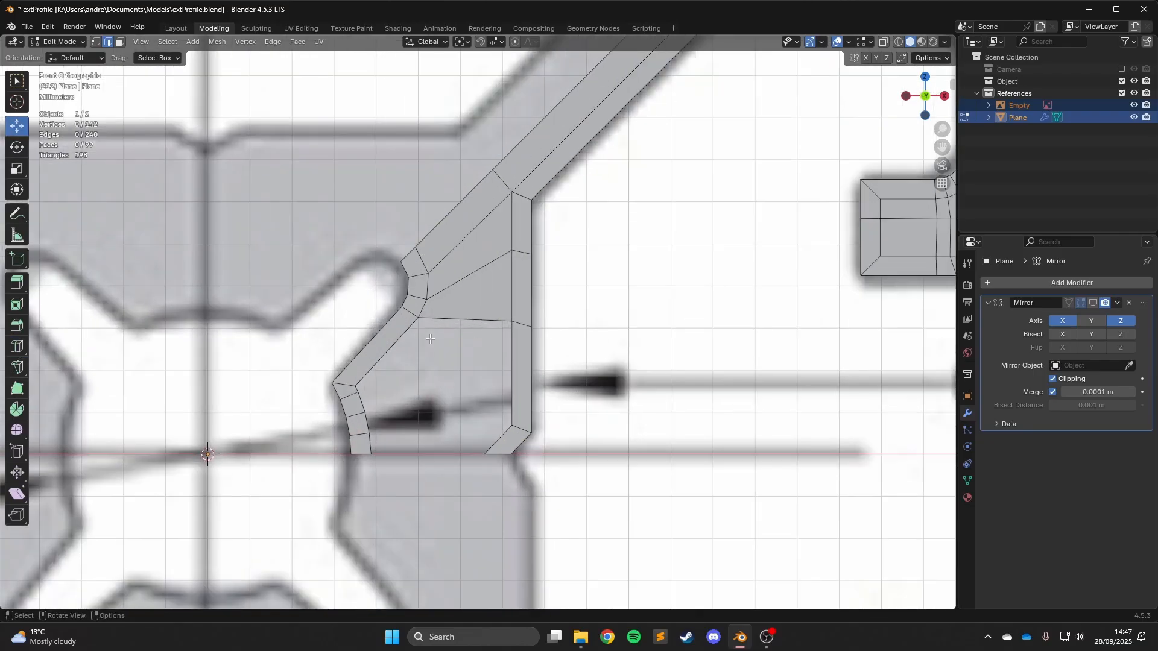
scroll(514, 333, "down", 3)
scroll(517, 250, "up", 1)
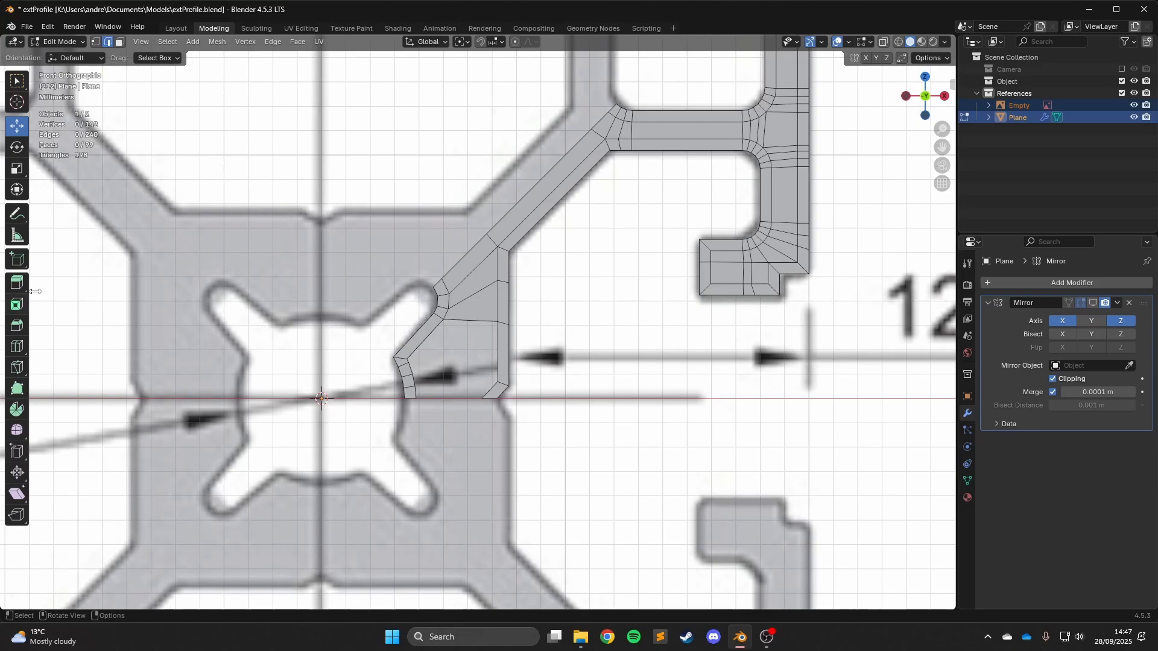
Try to fill successive quads across the gap beneath the second quad, starting from one of its bordering edges.
scroll(478, 321, "up", 3)
left_click(494, 312)
key("f")
key("f")
key("f")
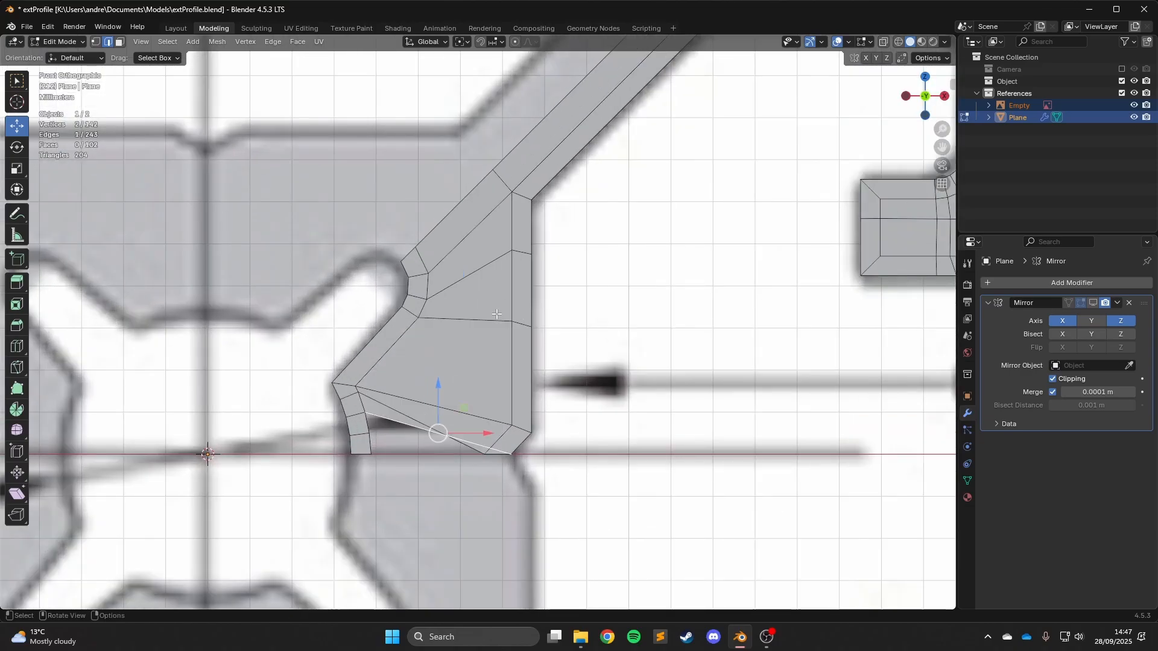
key("ctrl+z")
key("ctrl+z")
key("ctrl+z")
Fill a quad along the horizontal centreline between the inner arc strip's lowest edge and the notch chamfer's edge.
left_click(367, 440)
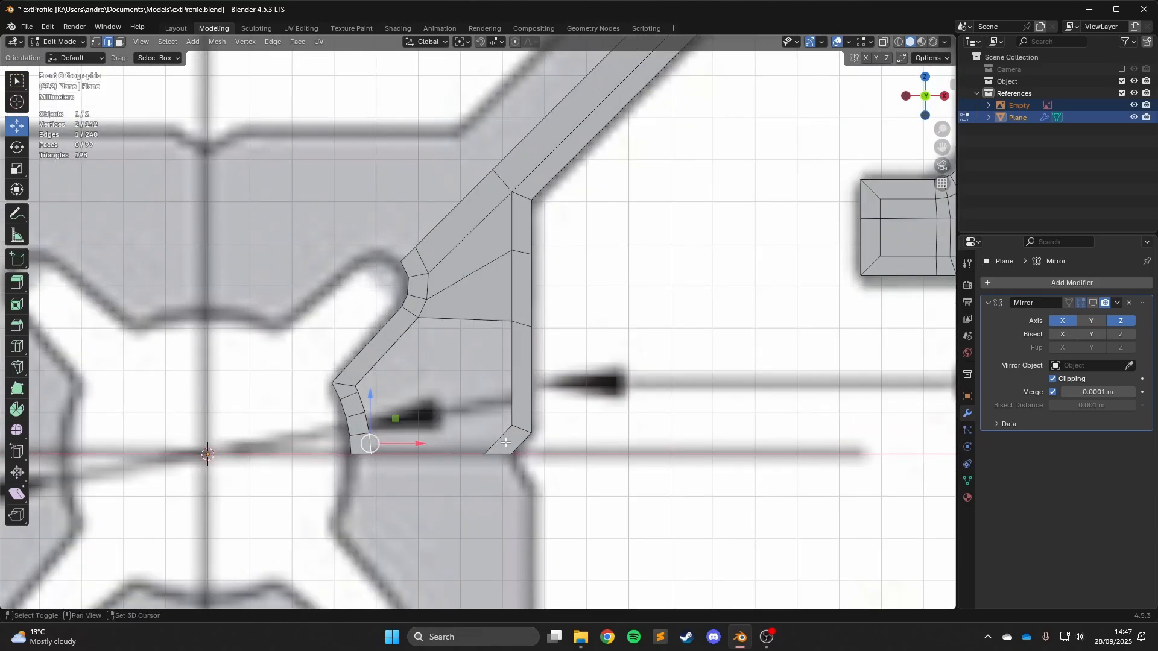
left_click(504, 443, "shift")
key("f")
Cut the vertical strip's long lower segment with three evenly spaced loop cuts to match the edges on the inner arc side.
left_click(495, 366)
middle_click_drag(491, 383, 492, 358, "shift")
scroll(492, 359, "up", 1)
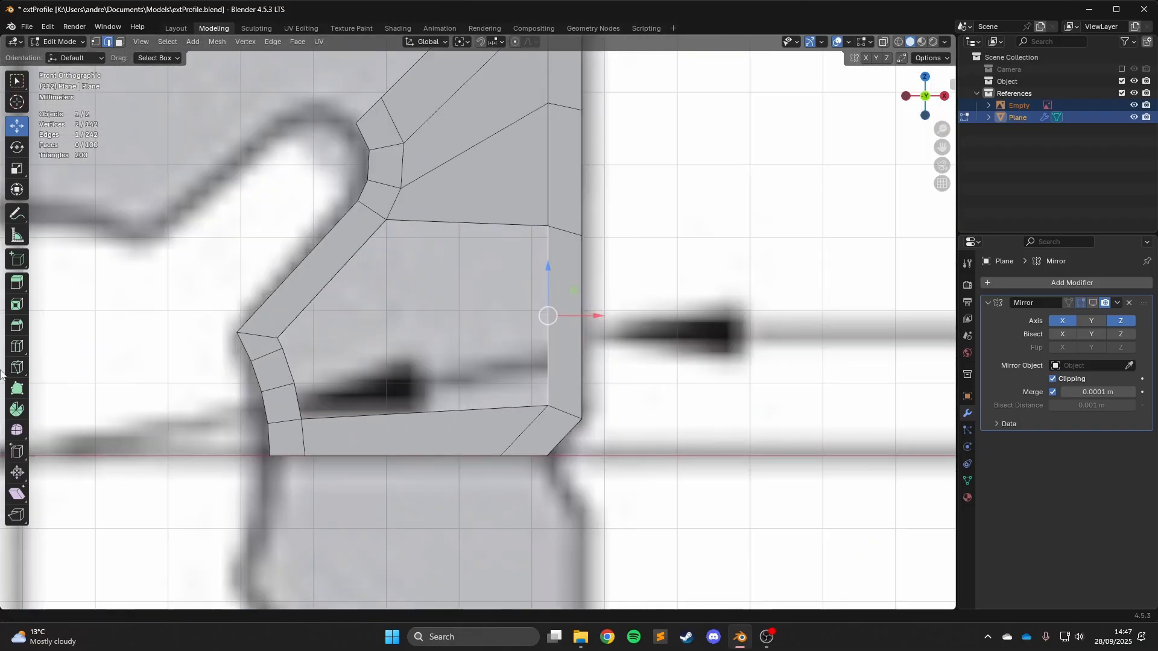
left_click(18, 347)
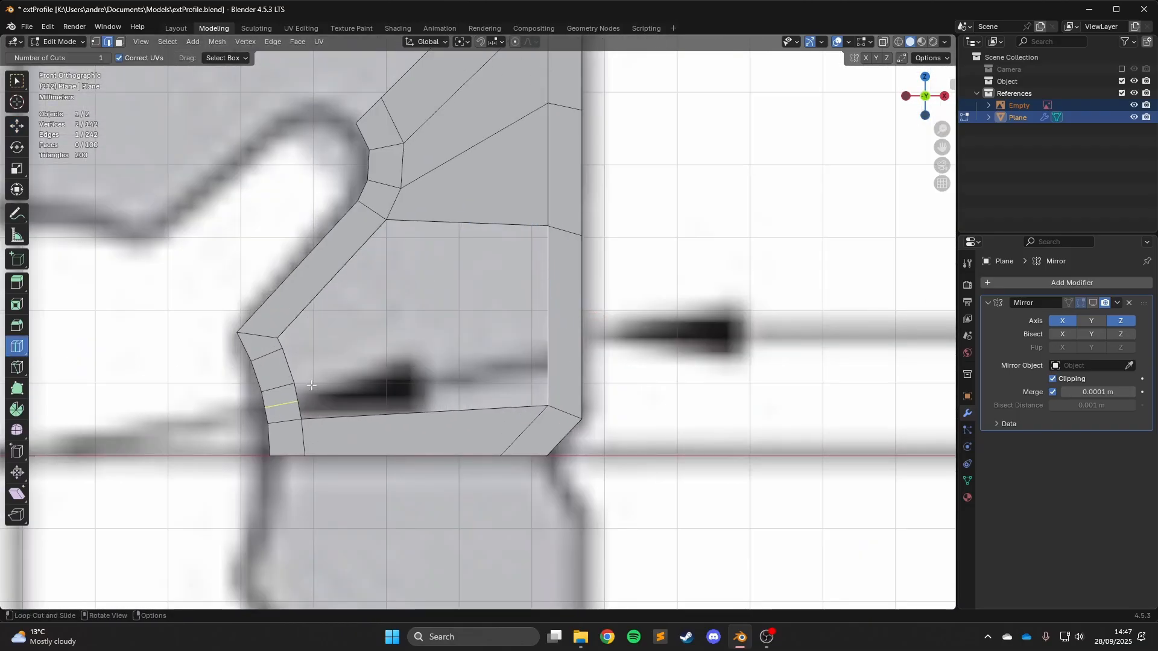
left_click(17, 126)
left_click(302, 334)
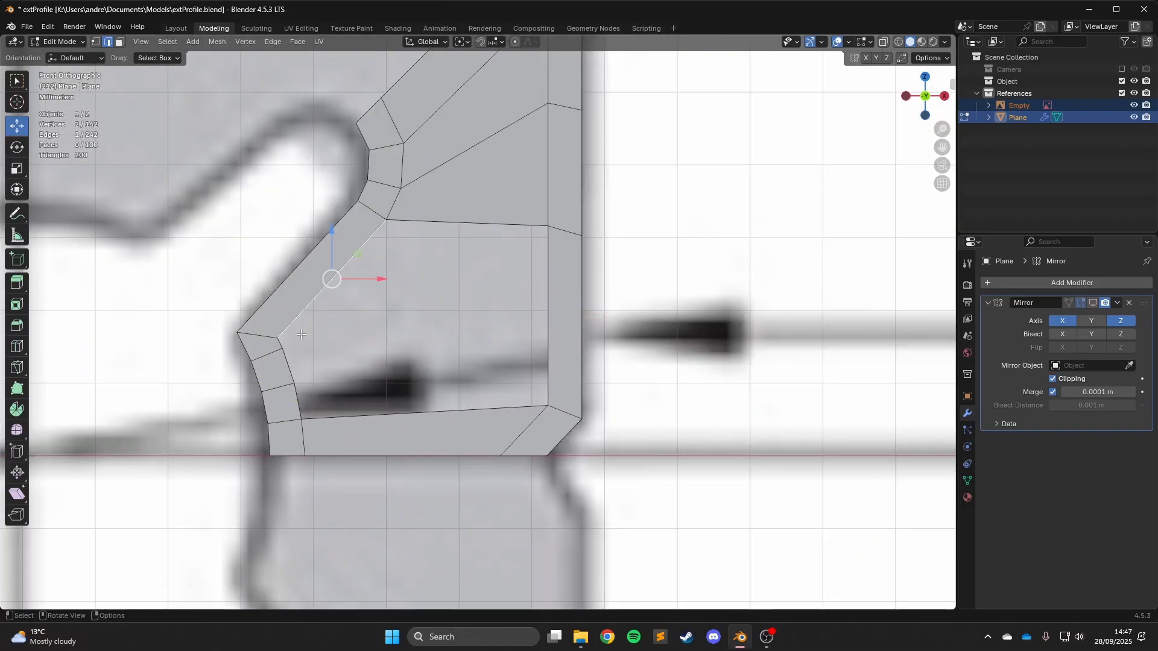
left_click(281, 343)
left_click(297, 399)
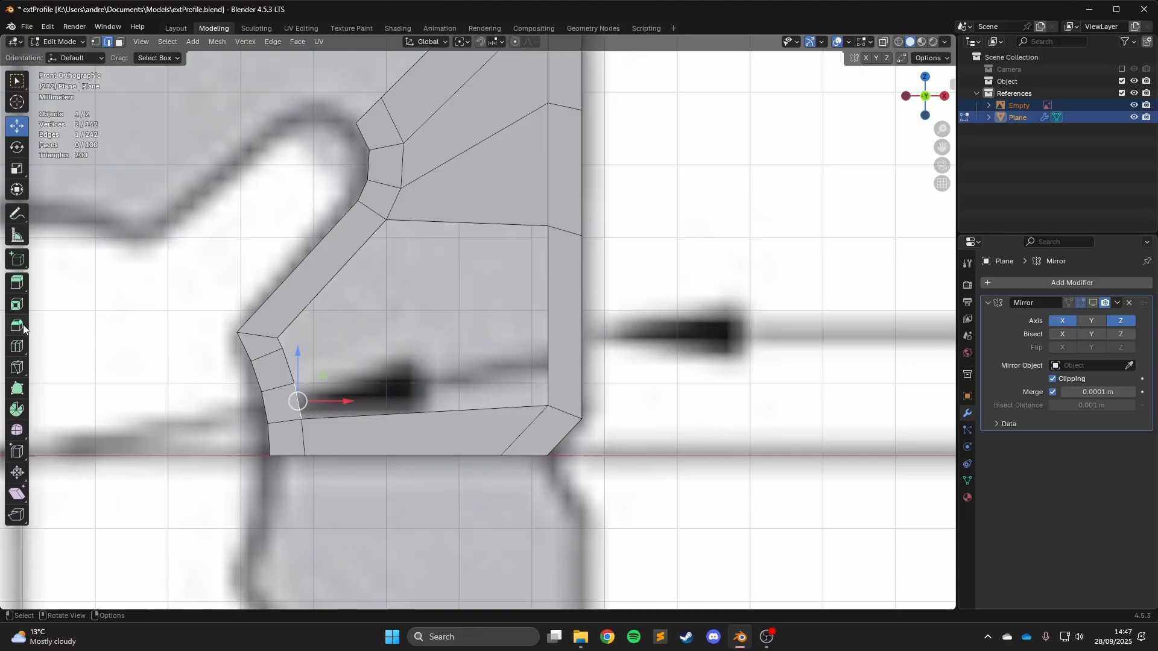
left_click(17, 346)
left_click(565, 321)
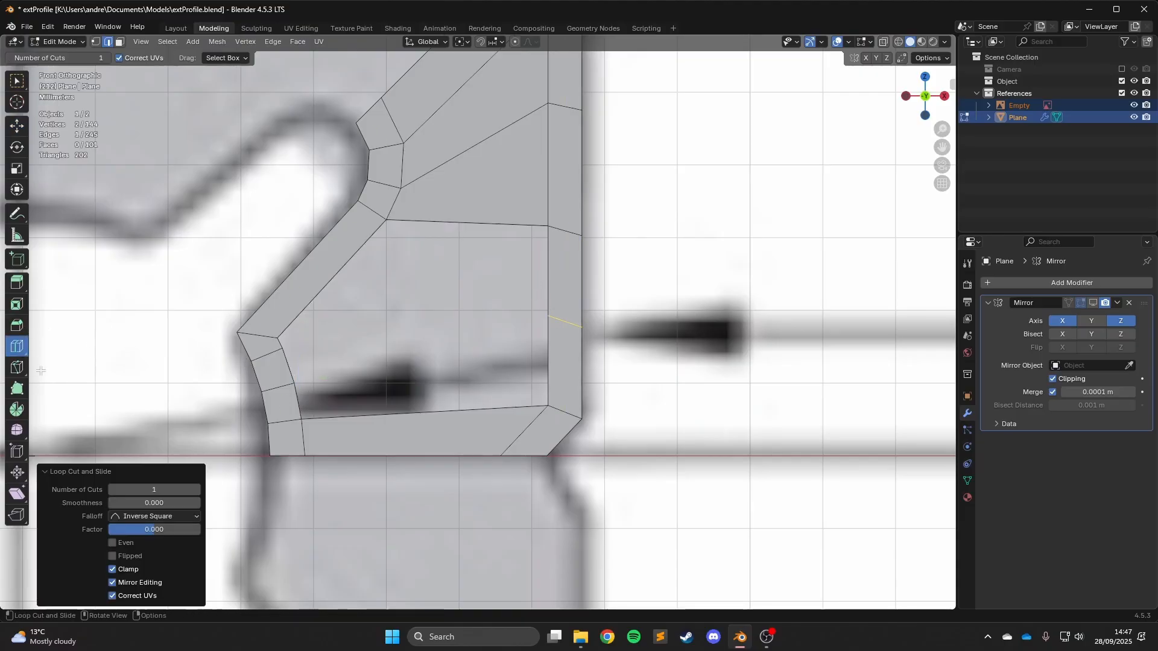
left_click(196, 490)
left_click(196, 490)
left_click(17, 126)
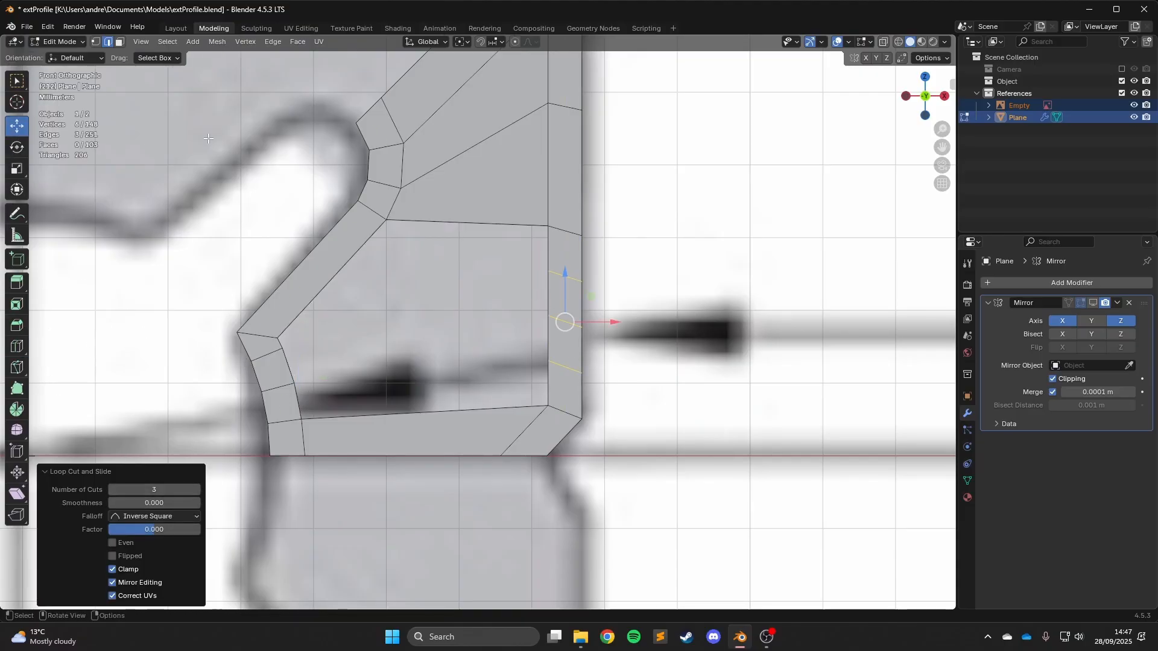
Fill the remaining core gap with four successive quads from the second quad's lower edge down to the centreline quad.
left_click(513, 236)
key("f")
key("f")
key("f")
key("f")
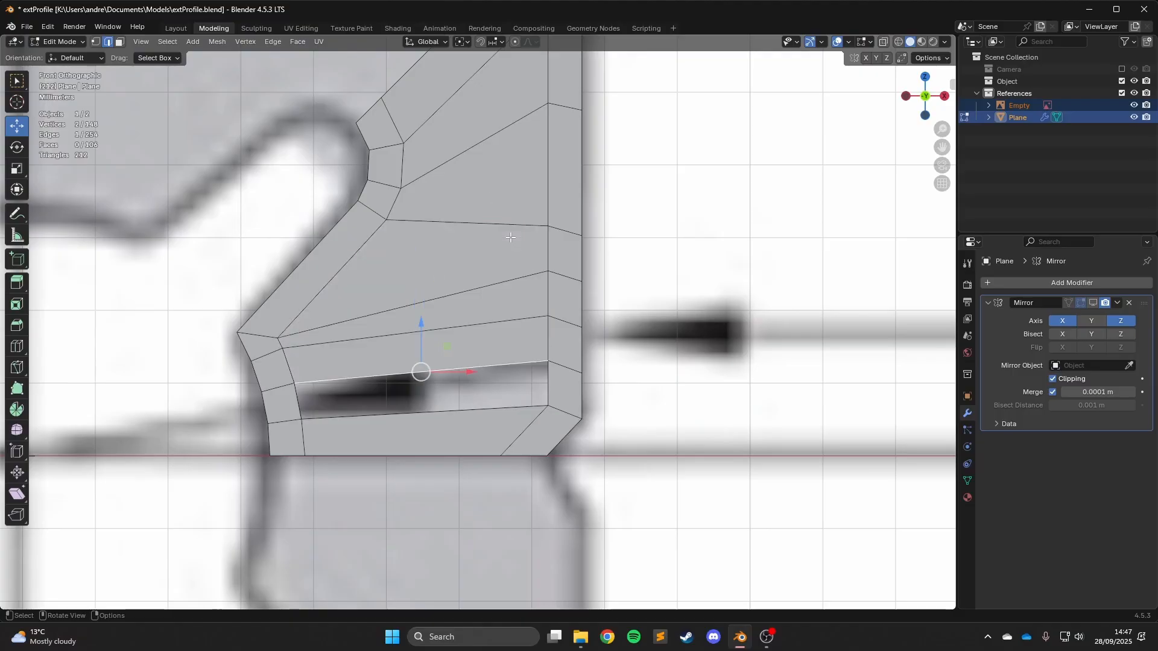
left_click(684, 231)
Select the entire profile mesh and set the transform pivot point to the 3D Cursor.
scroll(684, 231, "down", 10)
middle_click_drag(684, 230, 667, 288, "shift")
scroll(667, 289, "up", 2)
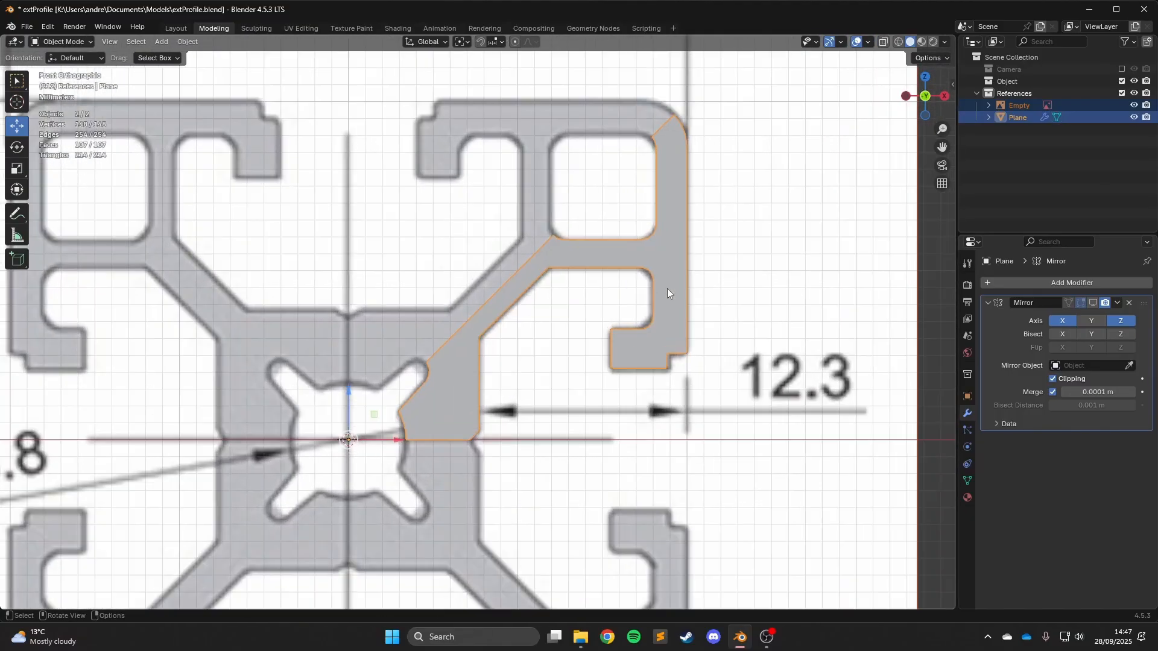
key("a")
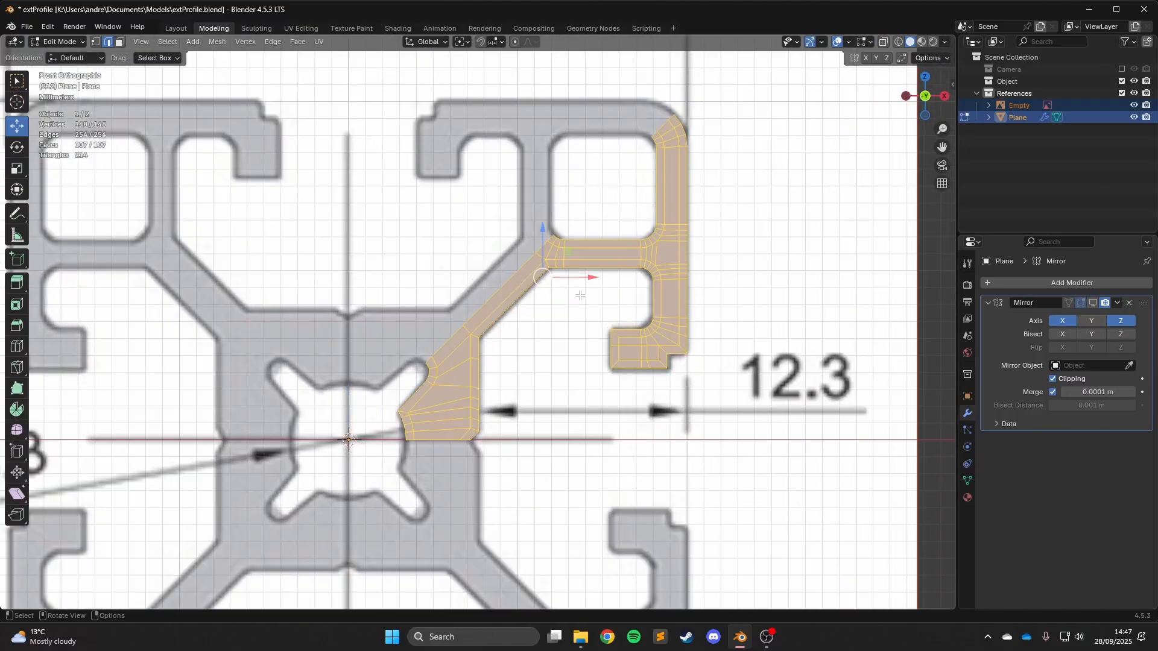
key("KP_3")
key("KP_1")
left_click(470, 42)
left_click(501, 85)
Duplicate the selected mesh in place, using the right orthographic view tilted along the profile's 45° diagonal.
key("KP_3")
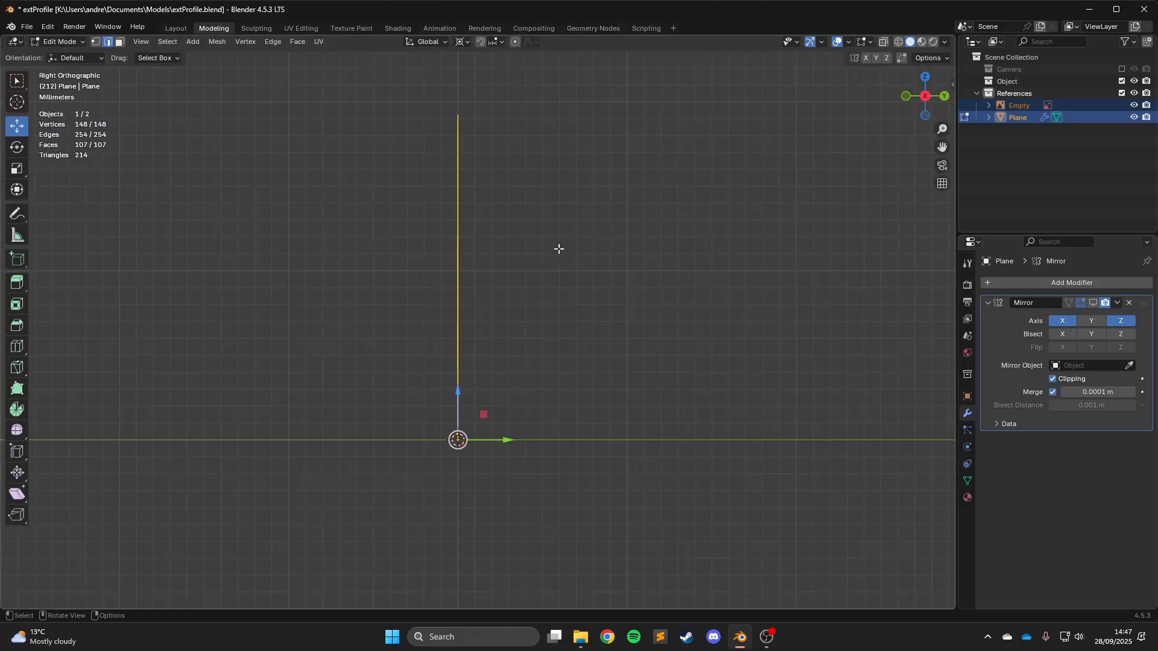
key("KP_8")
key("KP_8")
key("KP_8")
middle_click_drag(486, 314, 628, 372, "shift")
key("shift+d")
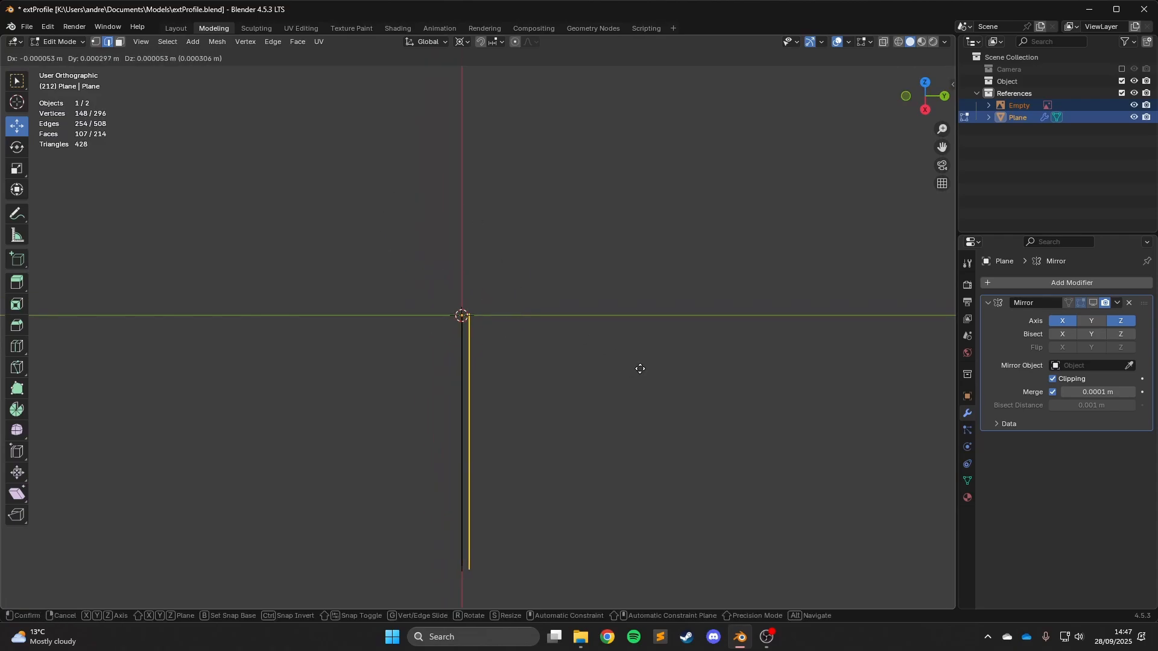
right_click(656, 384)
Turn off the Mirror modifier's clipping and rotate the duplicate 180° about the 3D cursor in the tilted view.
left_click(1052, 378)
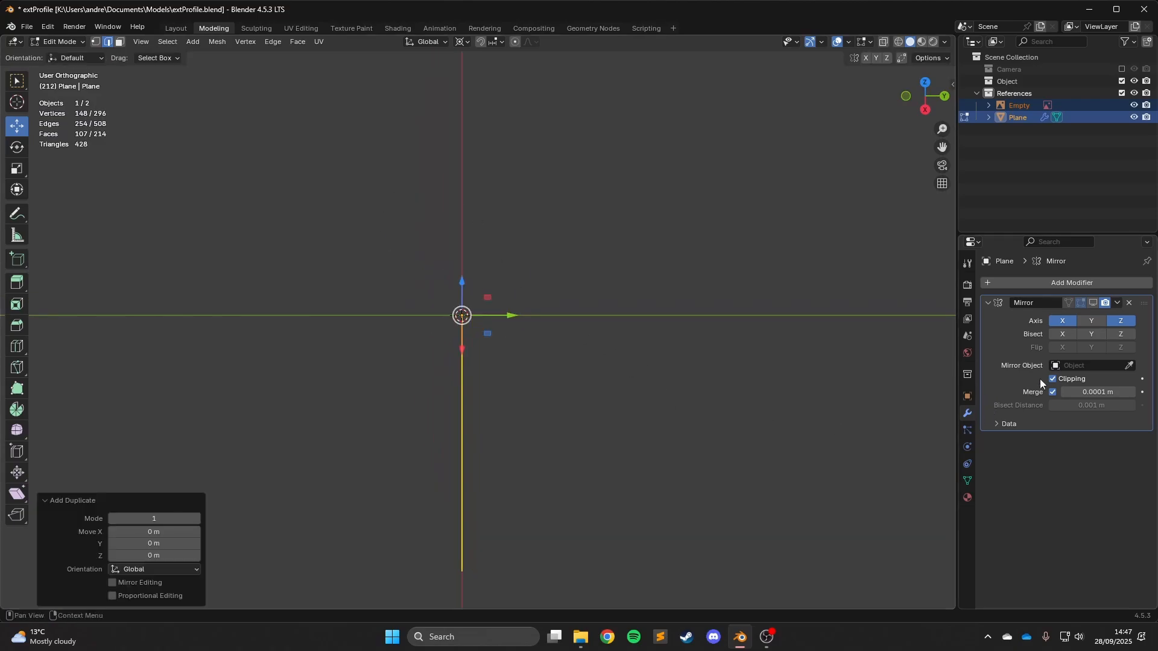
key("r")
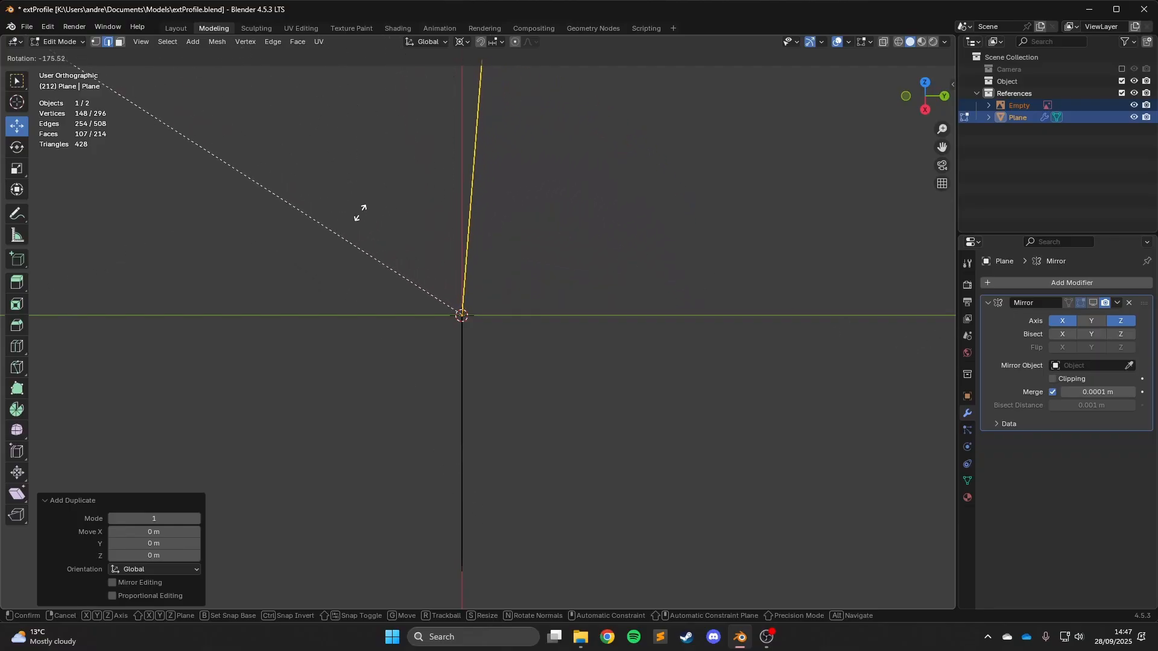
type("180")
key("Return")
middle_click_drag(269, 249, 534, 405)
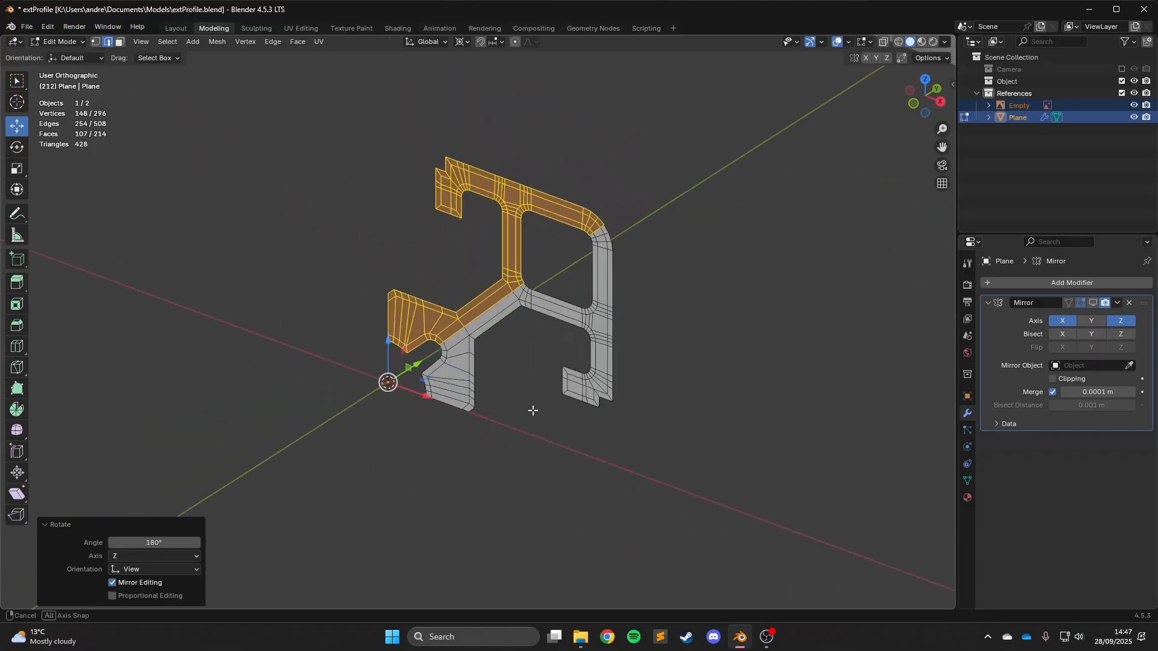
Examine the original and rotated halves from front and back to compare their face orientation.
scroll(495, 215, "up", 8)
key("a")
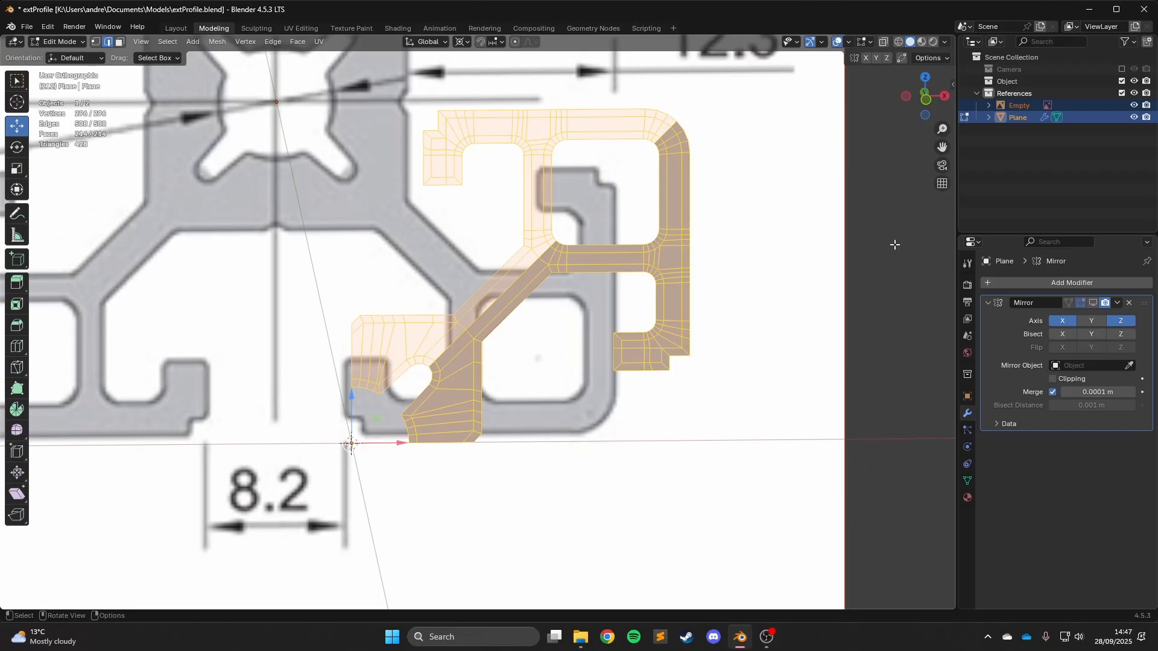
key("alt+a")
middle_click_drag(621, 236, 732, 334)
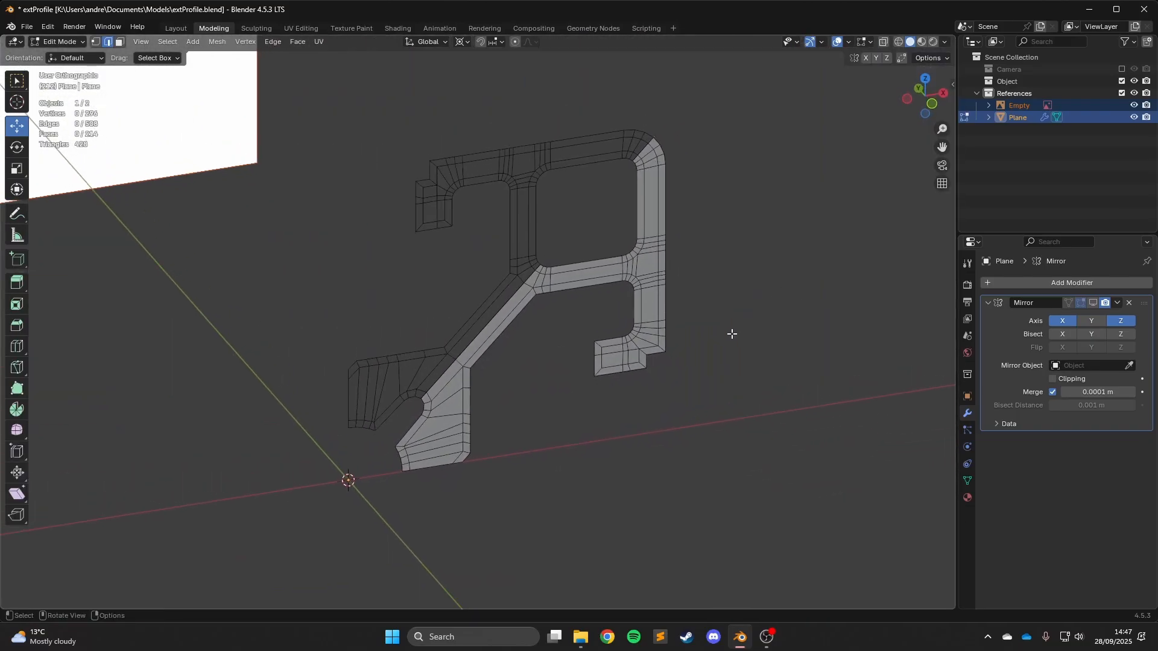
mouse_move(599, 246)
middle_mouse_down()
mouse_move(623, 255)
mouse_move(582, 276)
mouse_move(606, 248)
middle_mouse_up()
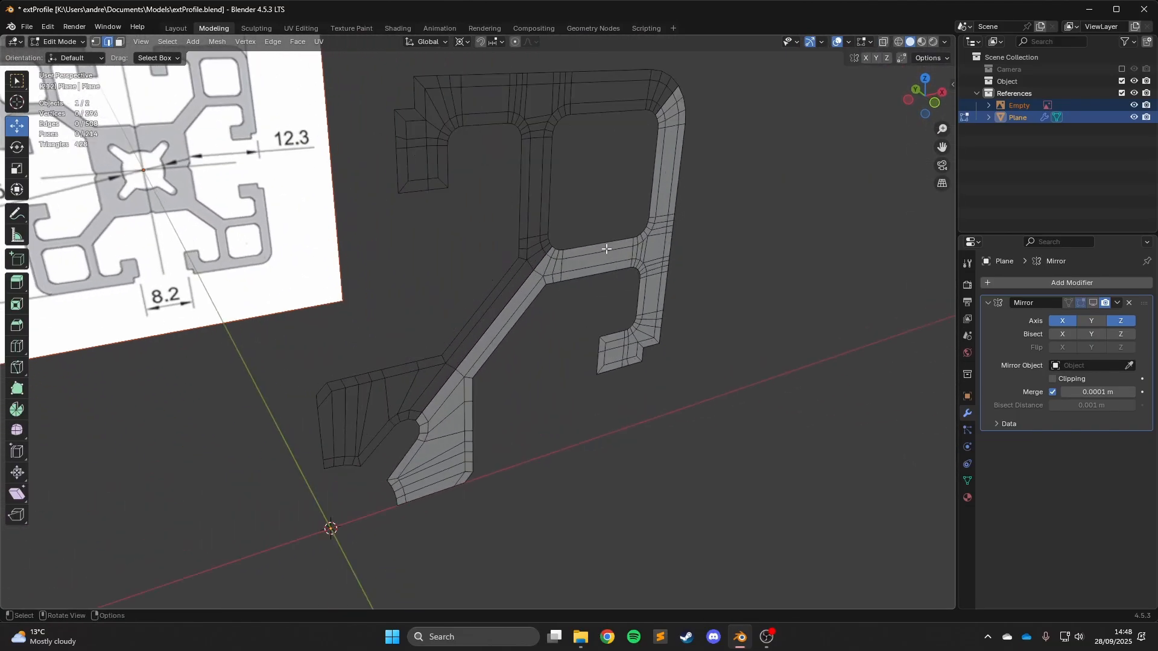
middle_click_drag(699, 190, 469, 185)
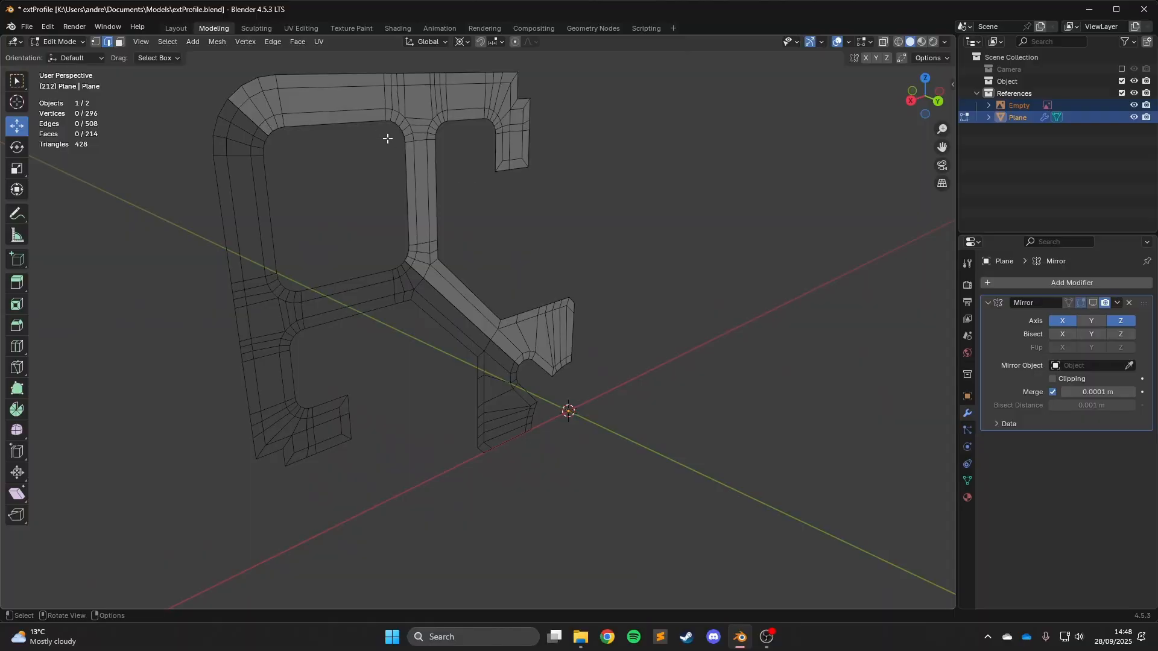
middle_click_drag(387, 138, 574, 227)
key("a")
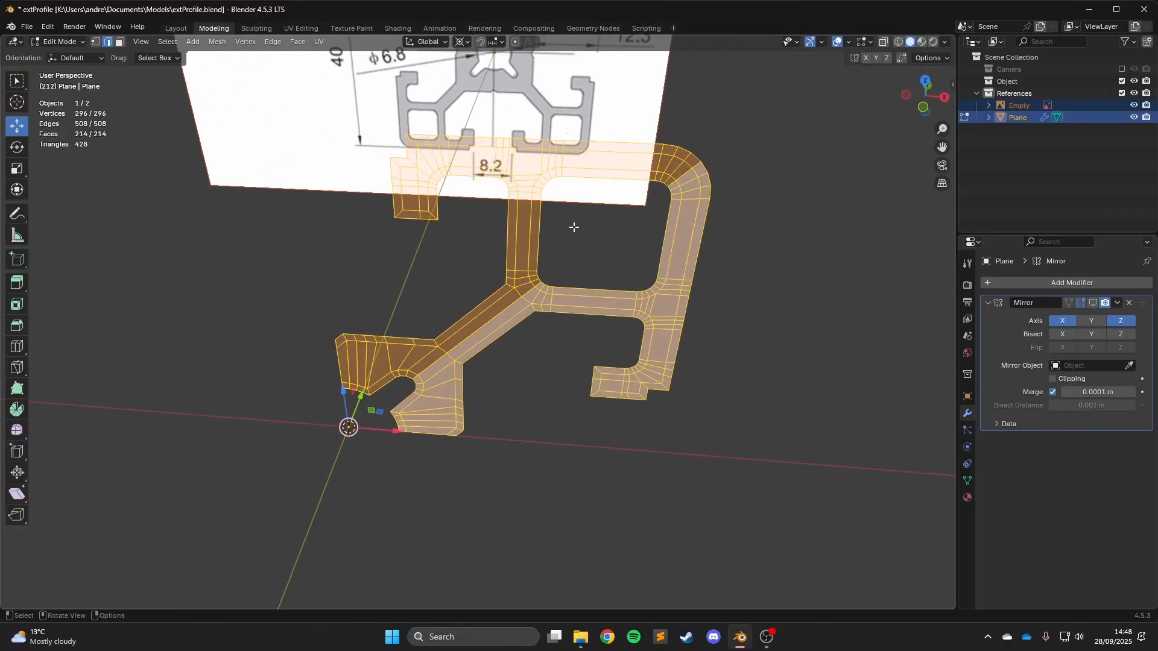
left_click(218, 41)
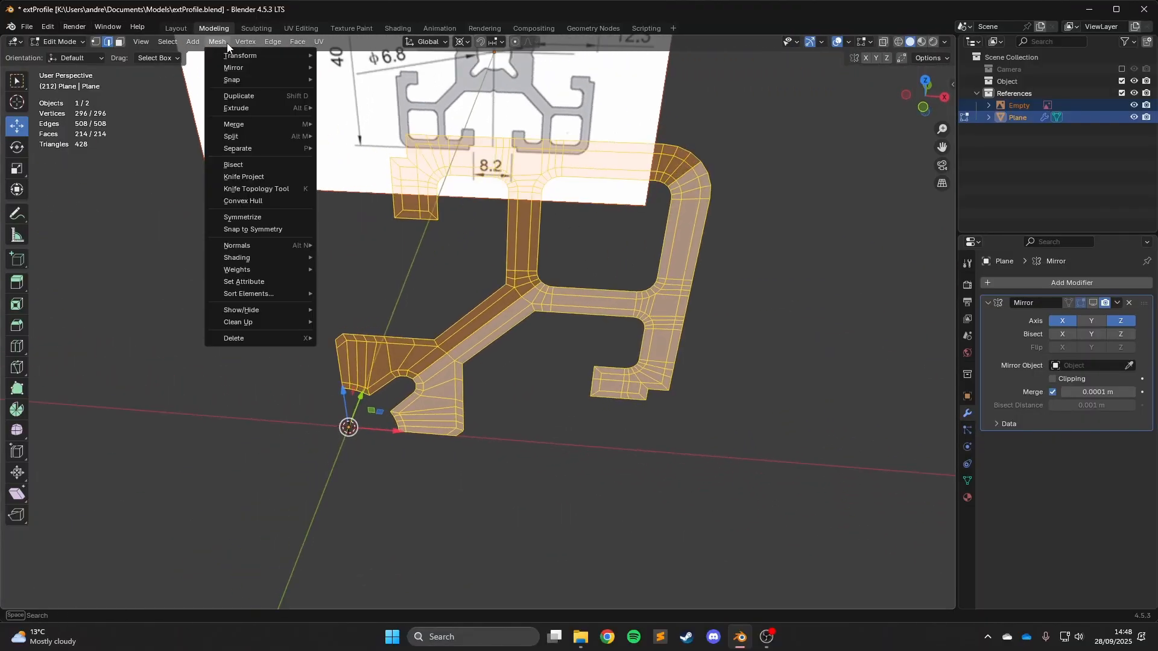
mouse_move(271, 245)
left_click(422, 269)
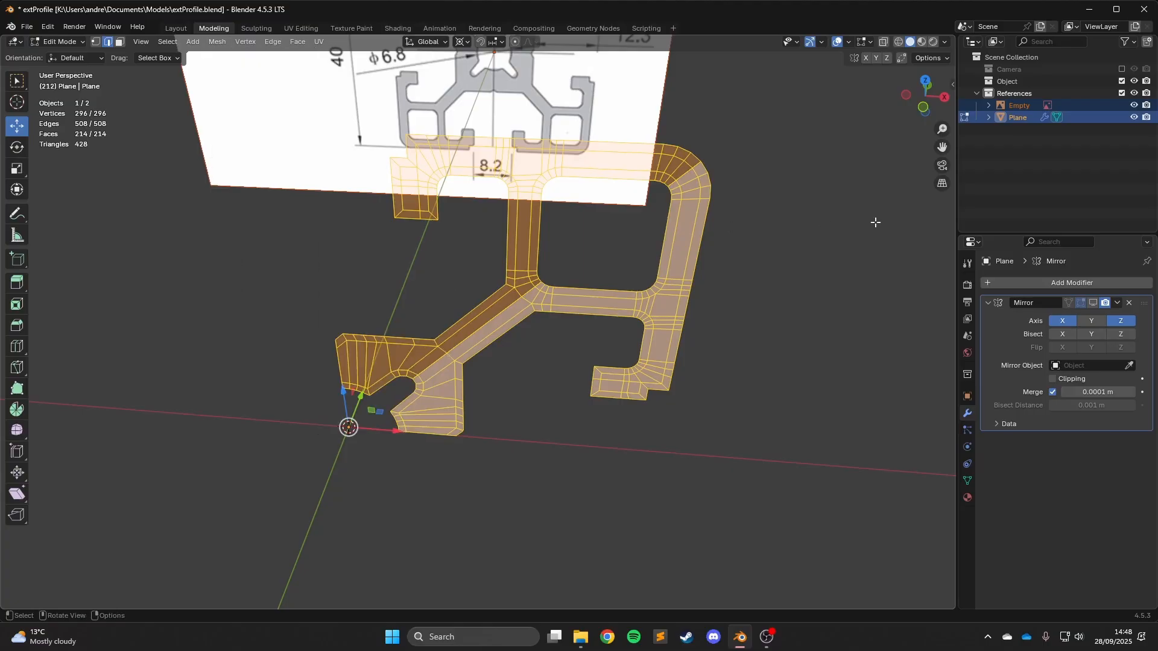
middle_click_drag(447, 278, 455, 93)
key("alt+a")
middle_click_drag(648, 224, 628, 136)
middle_click_drag(444, 129, 452, 96)
left_click(462, 41)
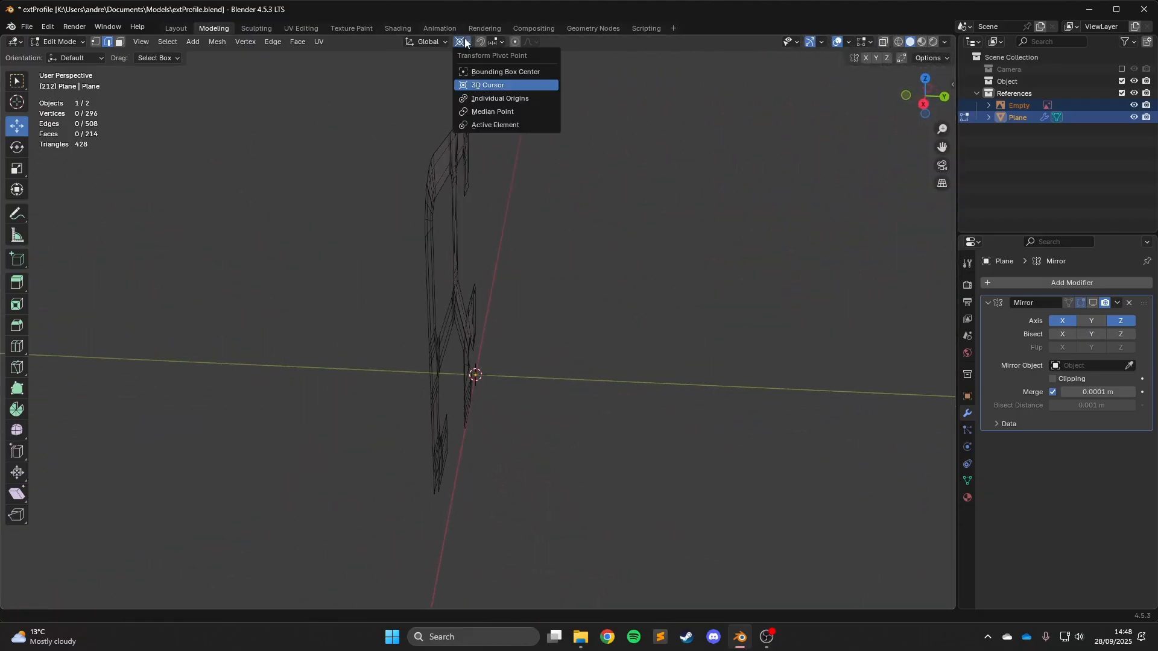
Select the rotated half as linked geometry and flip its normals to match the original half.
middle_click_drag(509, 120, 545, 175)
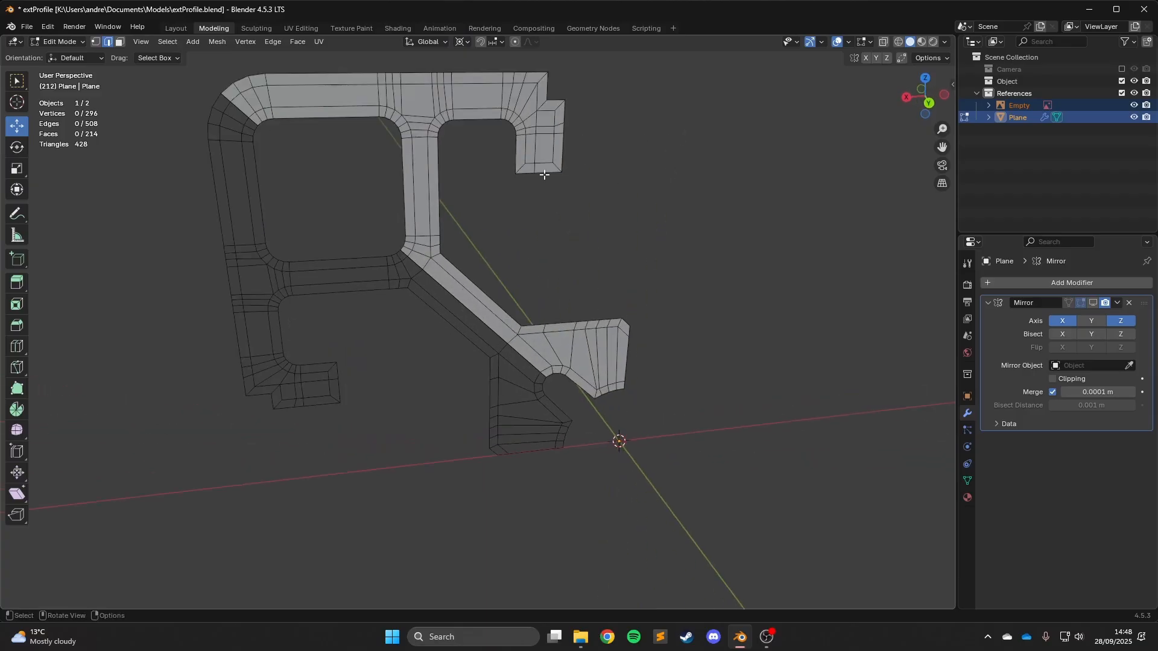
key("ctrl+l")
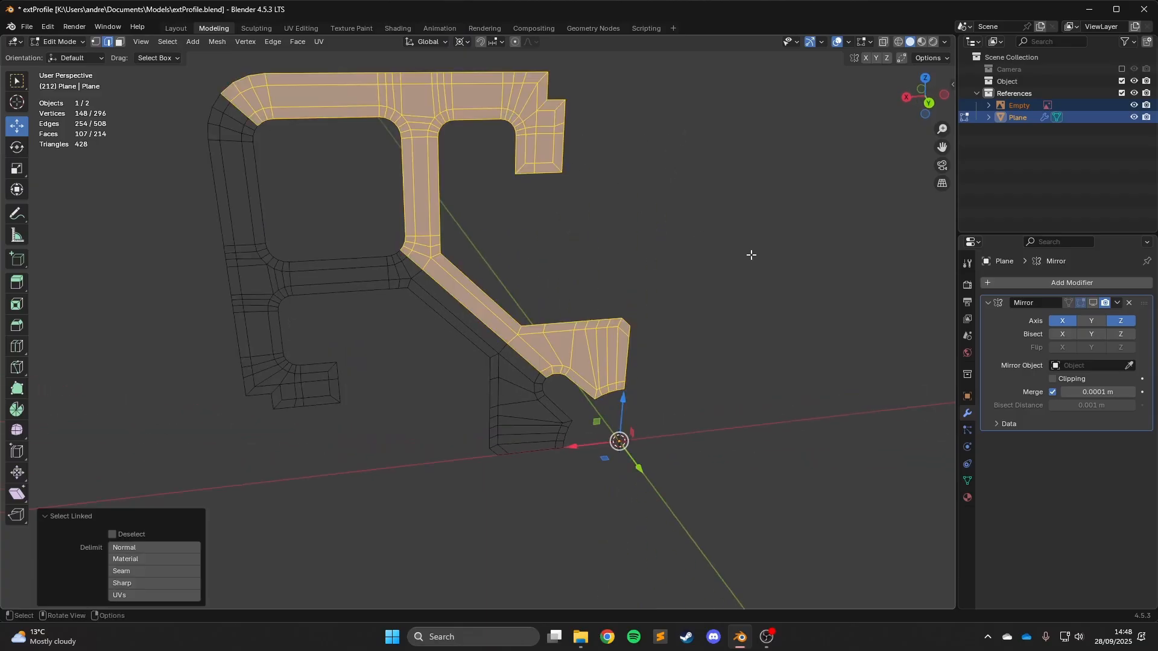
middle_click_drag(749, 253, 663, 218)
left_click(218, 42)
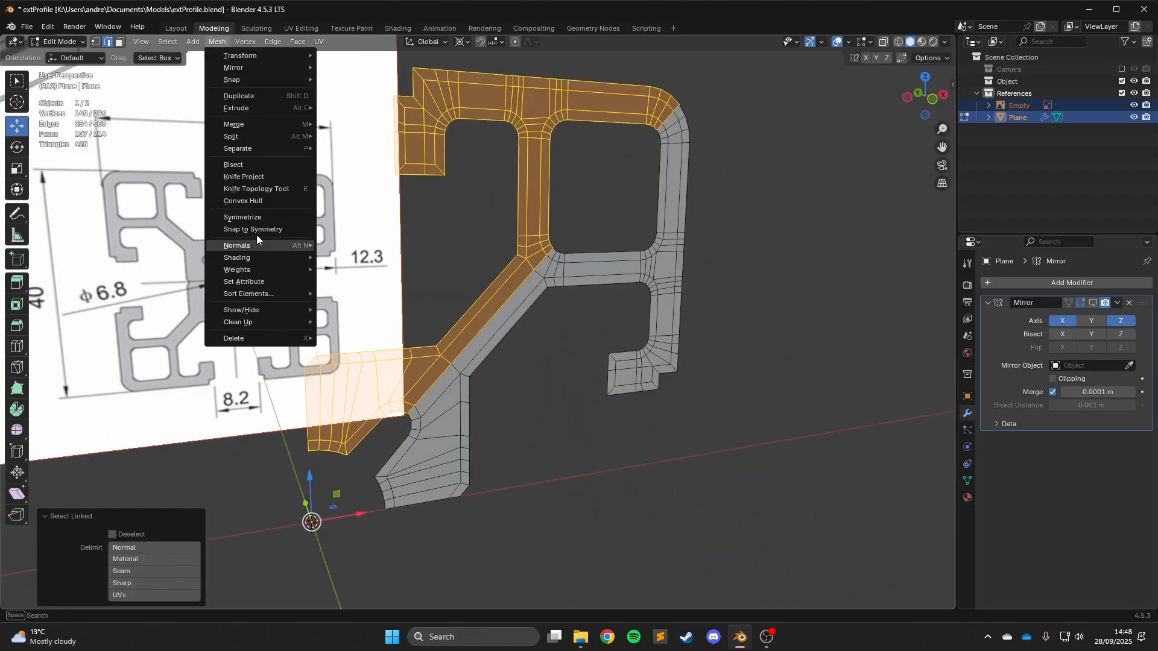
mouse_move(257, 240)
left_click(353, 248)
left_click(739, 239)
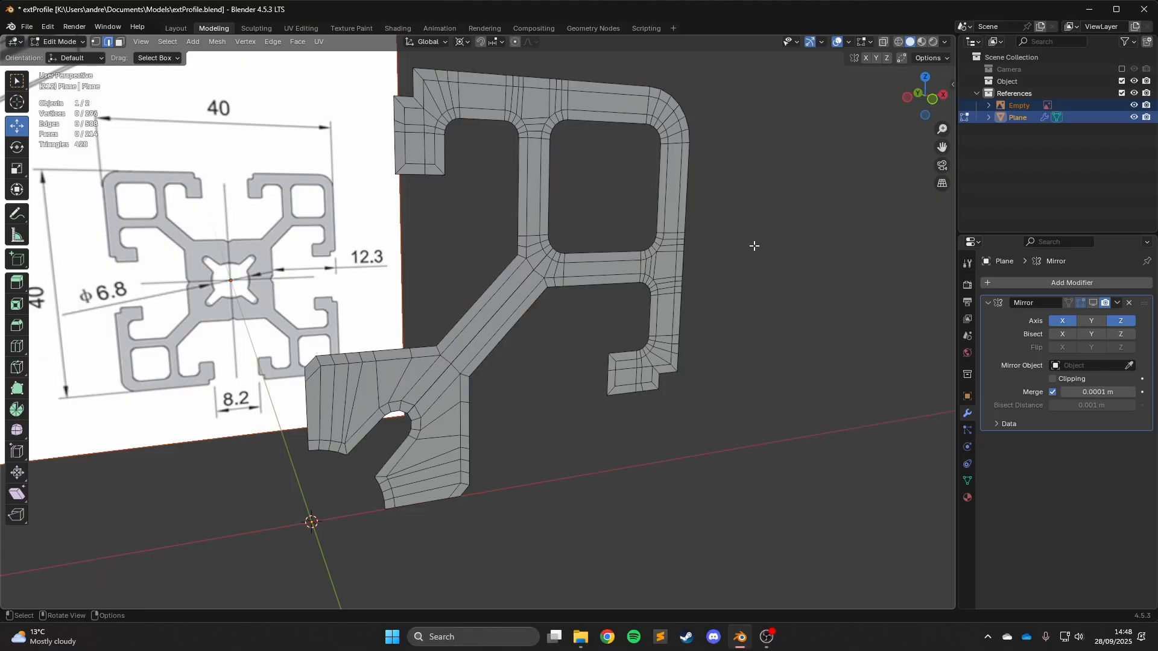
Examine the diagonal seam between the two halves and check whether they are joined using a linked selection.
middle_click_drag(467, 311, 438, 318)
left_click(498, 277)
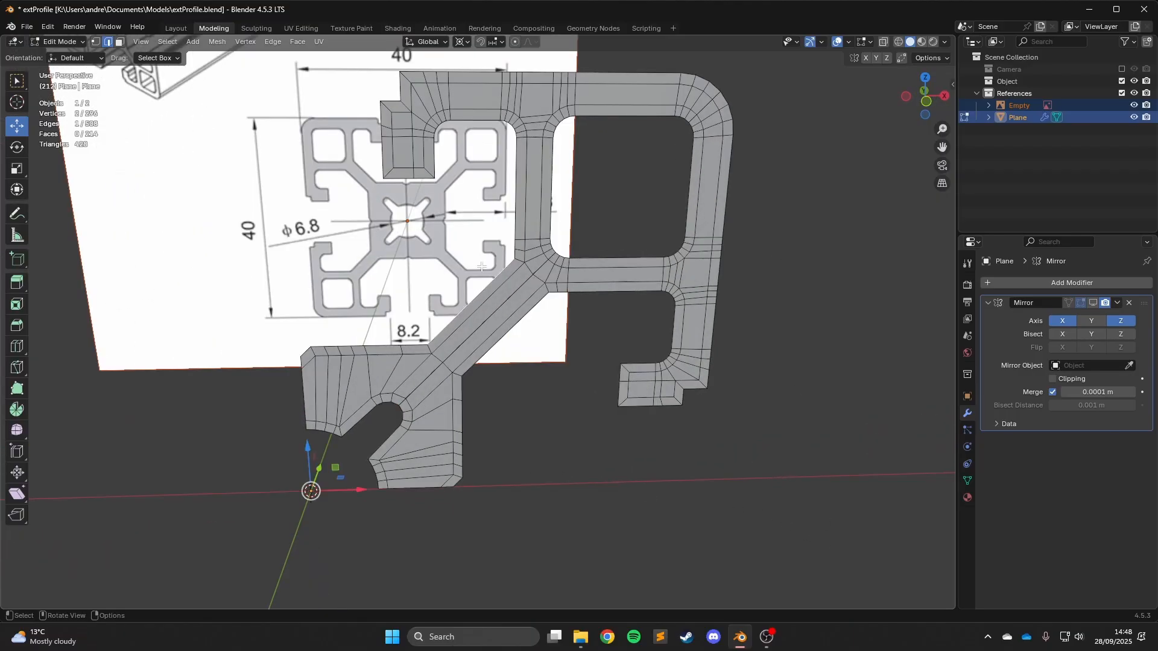
mouse_move(500, 274)
middle_mouse_down()
mouse_move(545, 287)
mouse_move(484, 260)
middle_mouse_up()
scroll(537, 223, "down", 5)
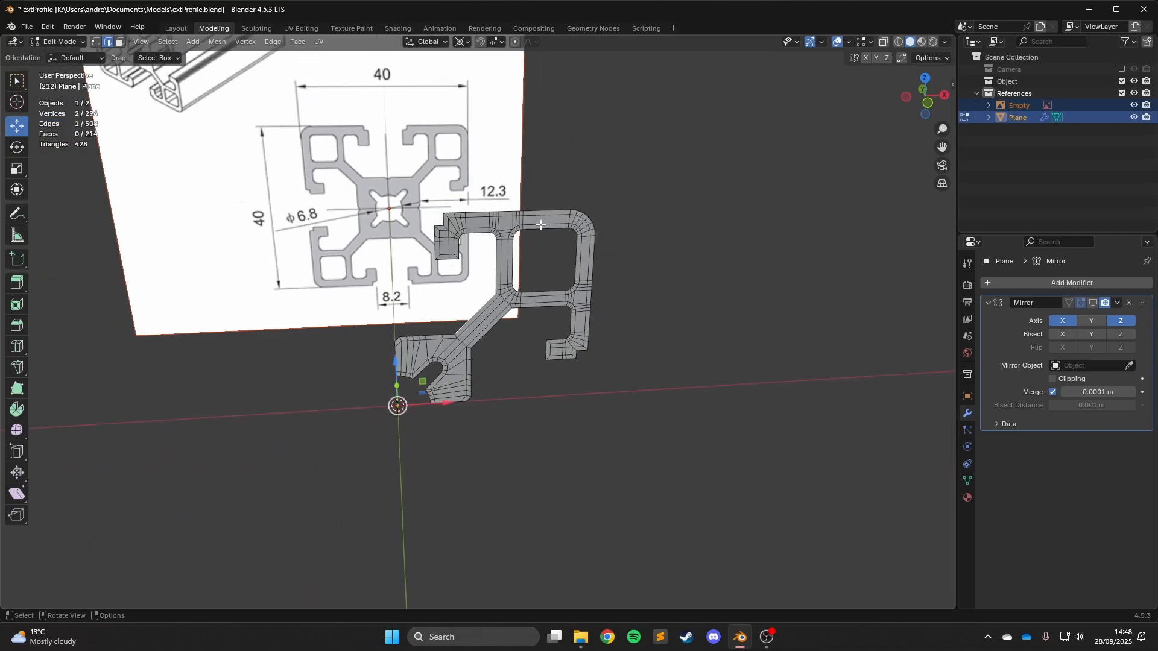
scroll(520, 244, "up", 2)
key("l")
middle_click_drag(514, 237, 728, 278)
scroll(728, 278, "up", 2)
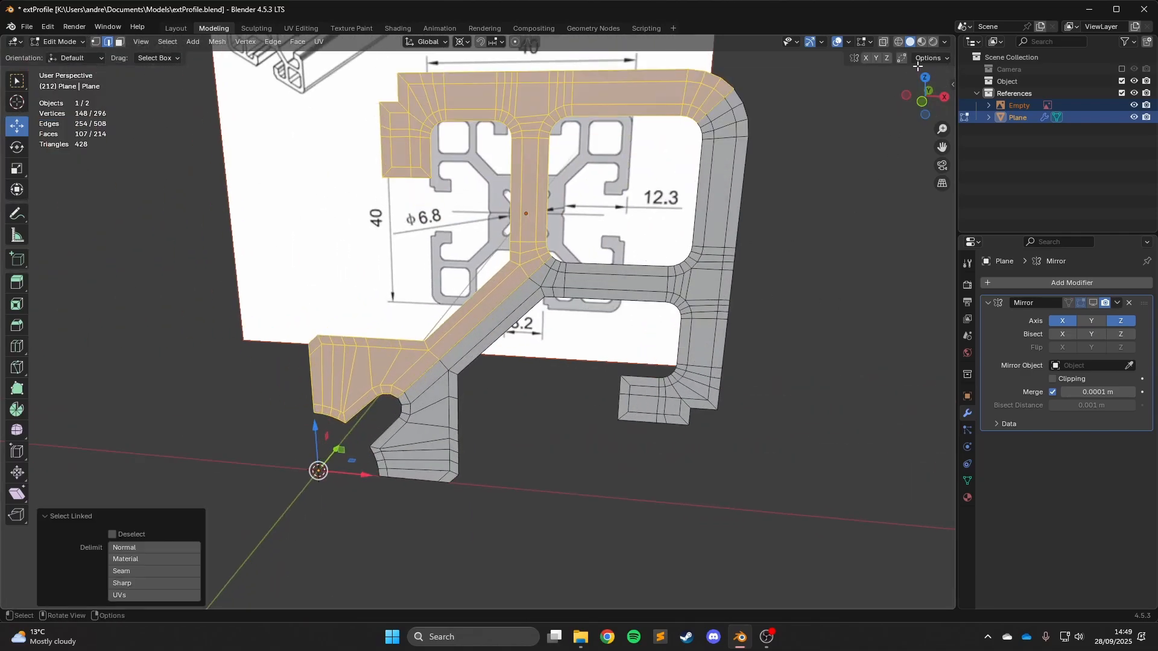
middle_click_drag(838, 144, 778, 223)
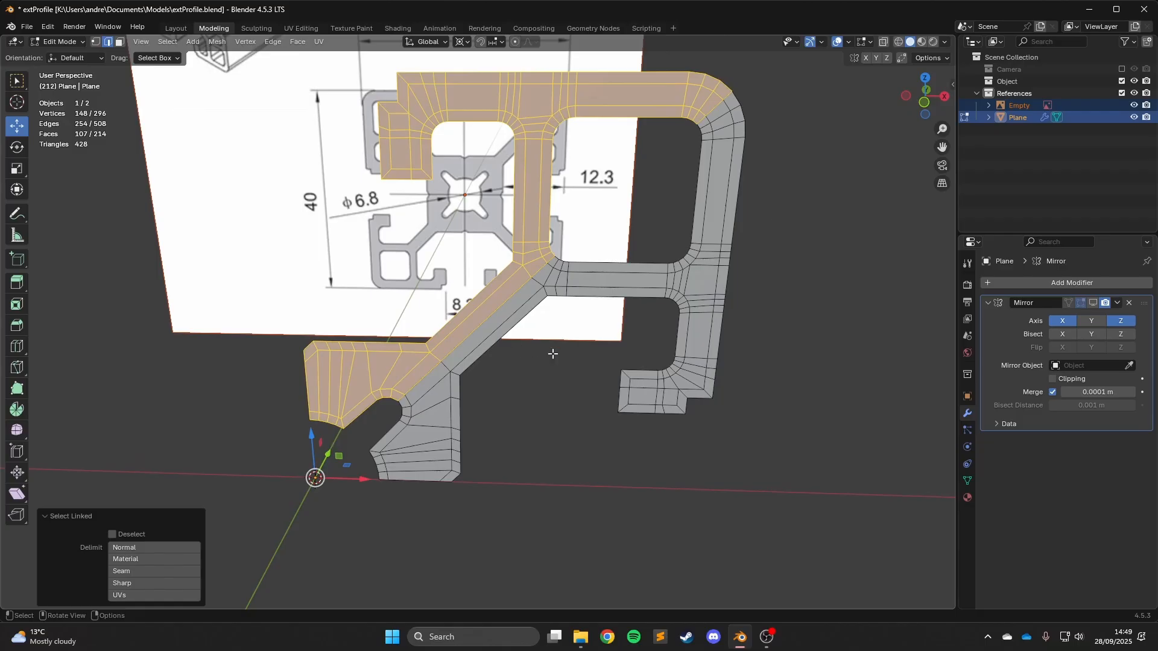
Select every vertex of both profile halves and merge them by distance.
key("a")
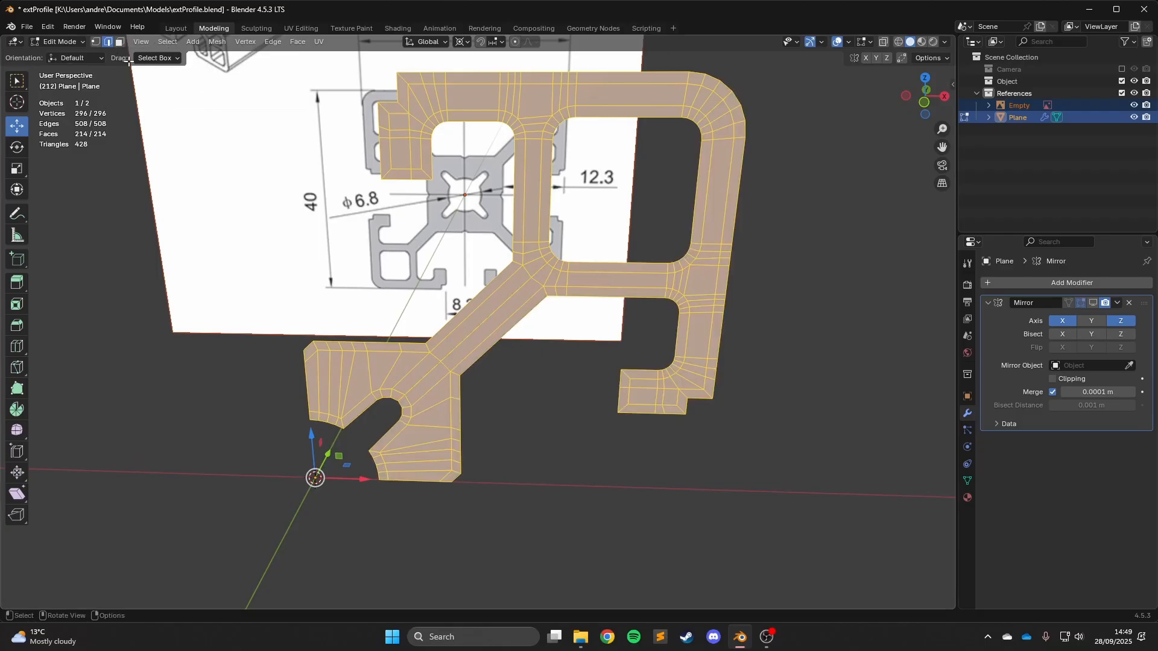
left_click(95, 42)
middle_click_drag(268, 283, 257, 288)
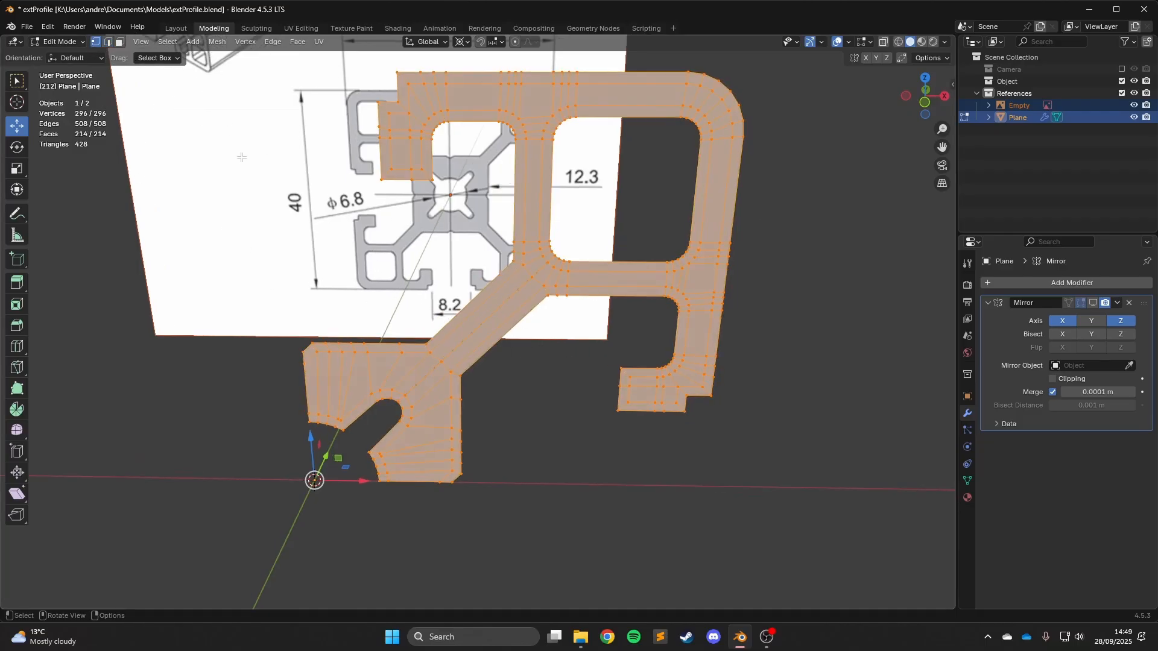
right_click(345, 390)
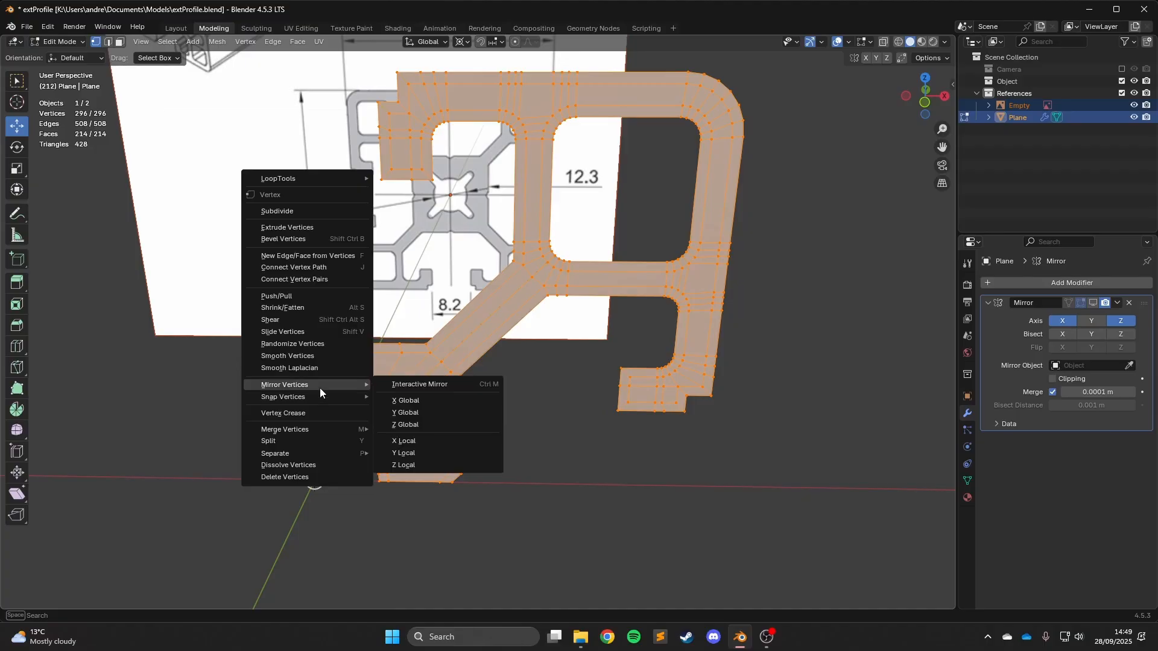
mouse_move(308, 429)
left_click(435, 472)
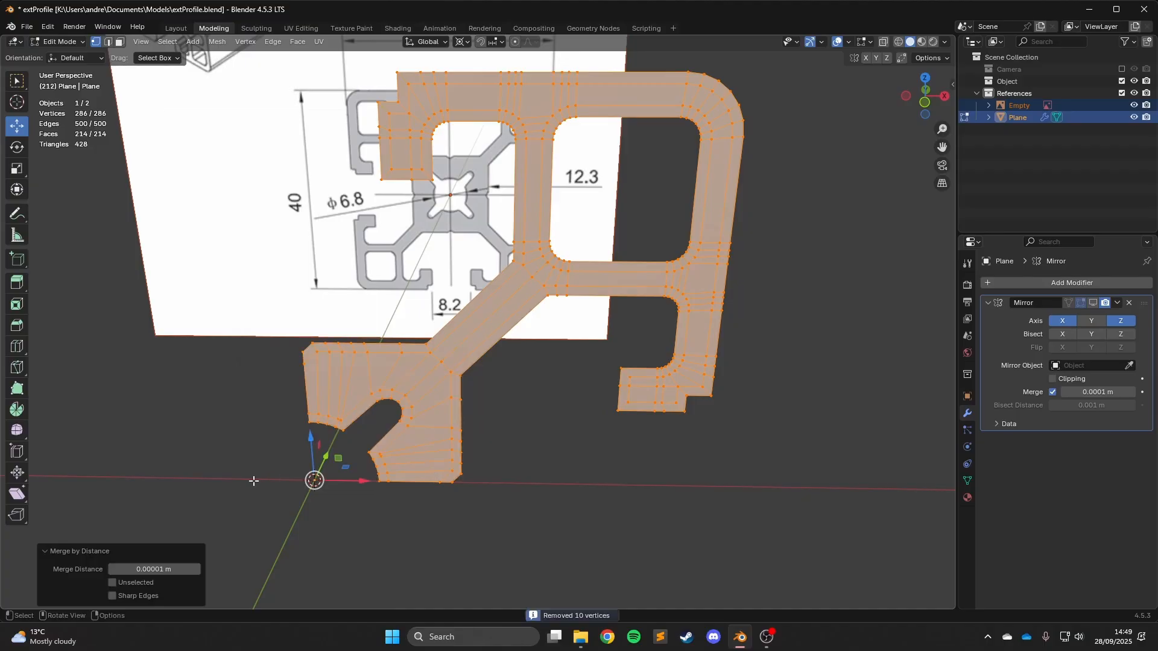
middle_click_drag(461, 417, 473, 401)
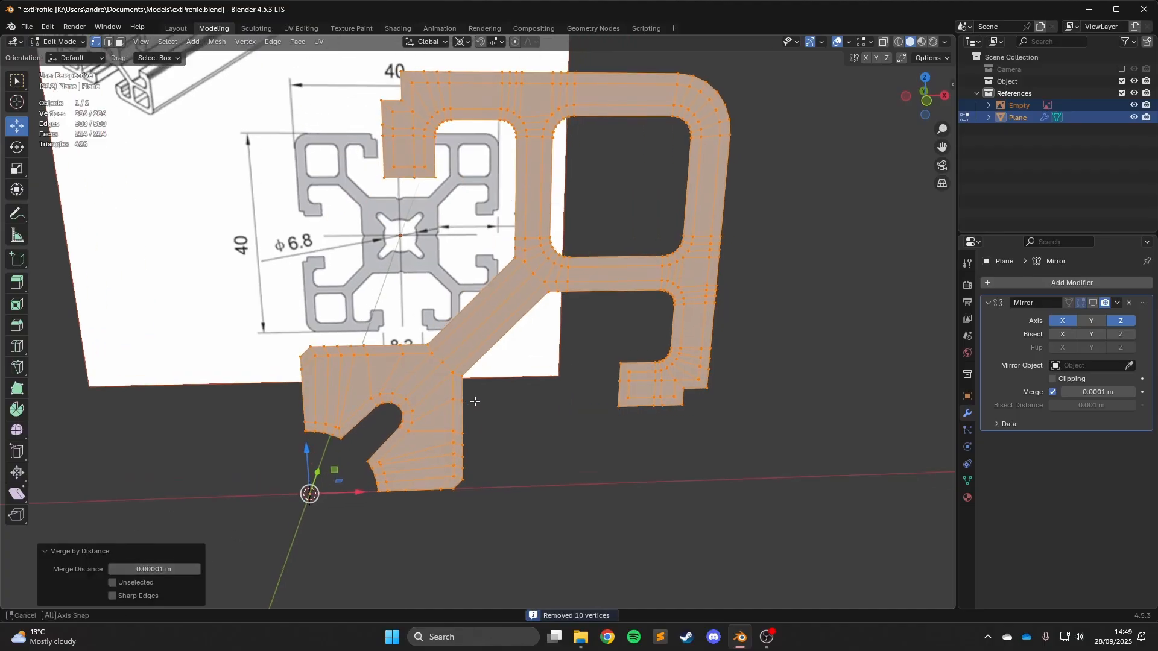
Pick a vertex at the inner corner of the upper arm junction and examine the merged diagonal seam around it.
scroll(491, 362, "up", 4)
left_click(648, 172)
key("g")
left_click(695, 199)
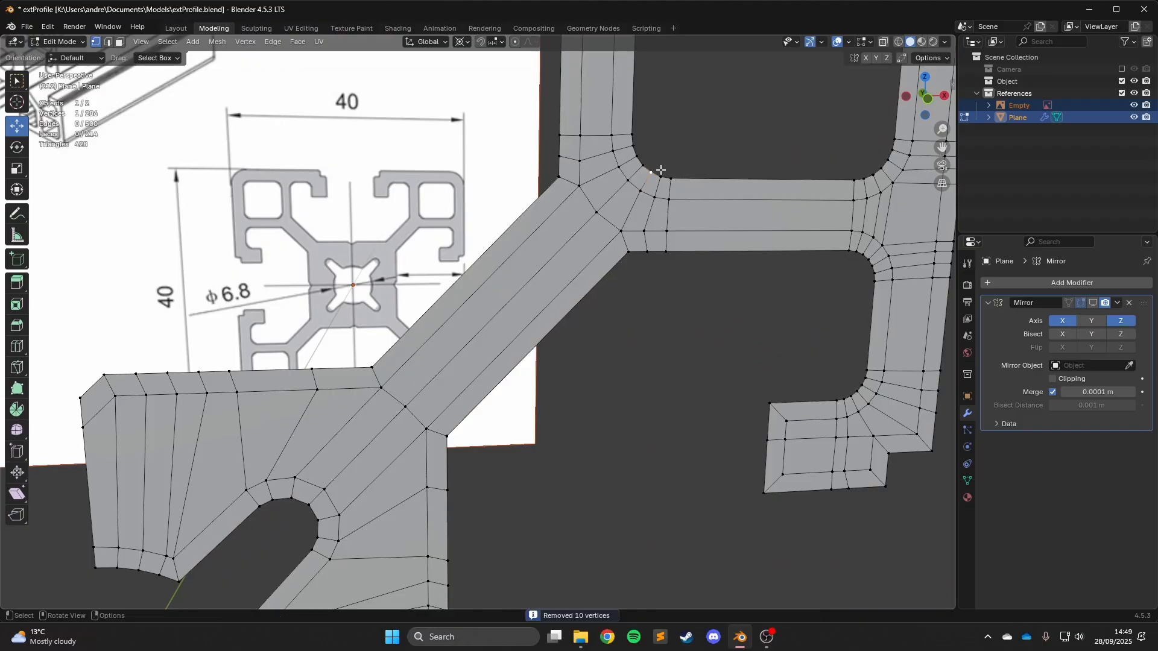
scroll(694, 199, "down", 4)
middle_click_drag(694, 199, 609, 265)
Turn on the Mirror modifier's viewport display with the whole quarter selected and view the full profile in Object Mode.
key("a")
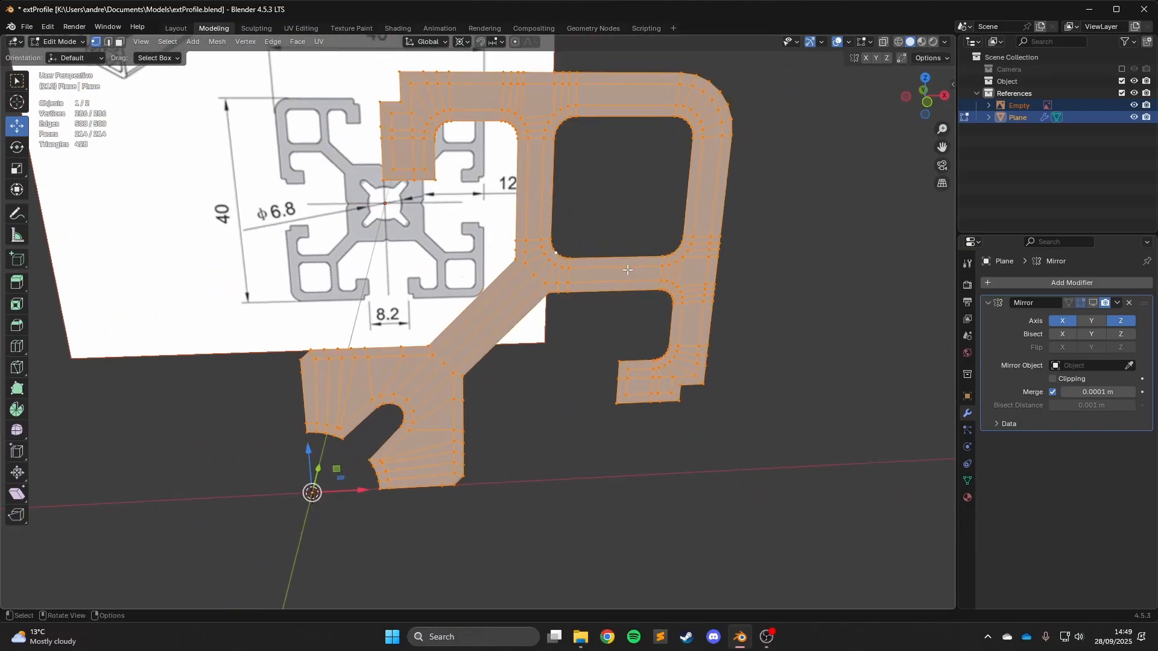
left_click(1093, 303)
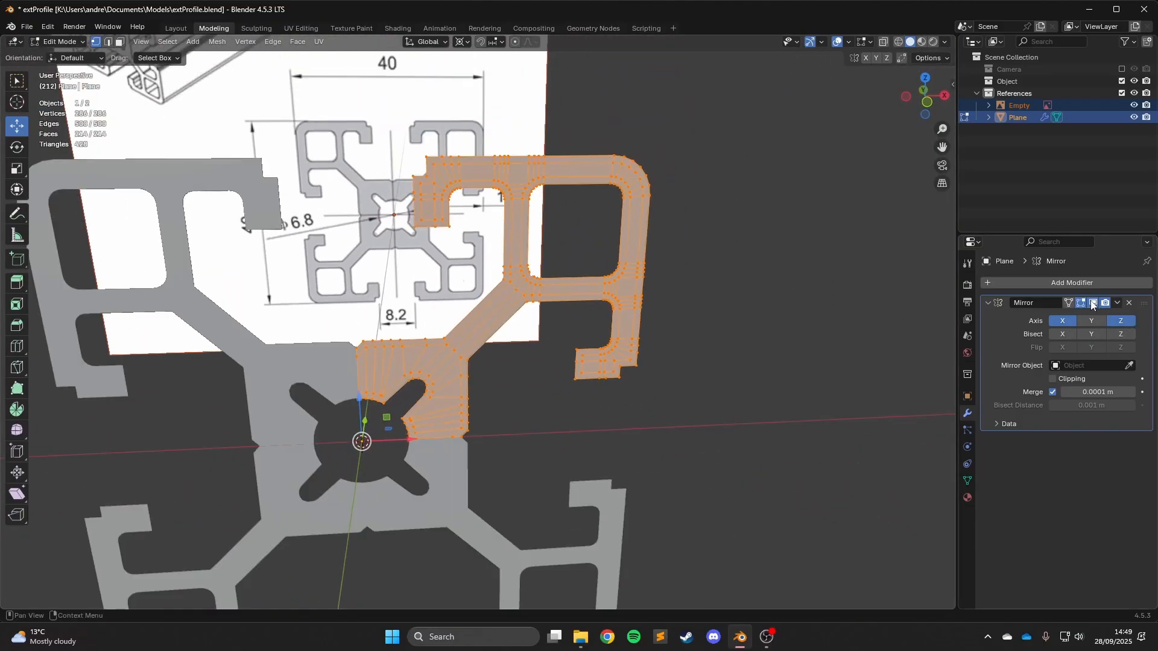
scroll(778, 314, "down", 4)
key("Tab")
middle_click_drag(778, 315, 800, 316)
scroll(799, 316, "up", 2)
key("Tab")
key("Tab")
Enable clipping on the Mirror modifier, apply it, and enter Edit Mode to view the full profile's mesh.
left_click(1117, 303)
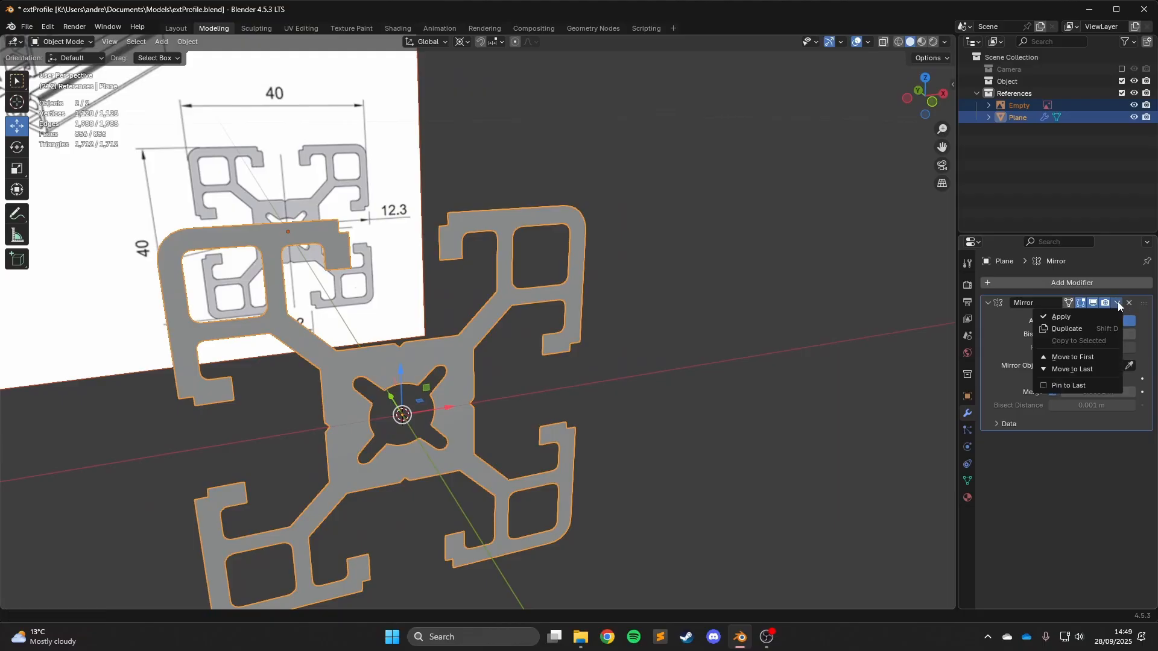
key("Escape")
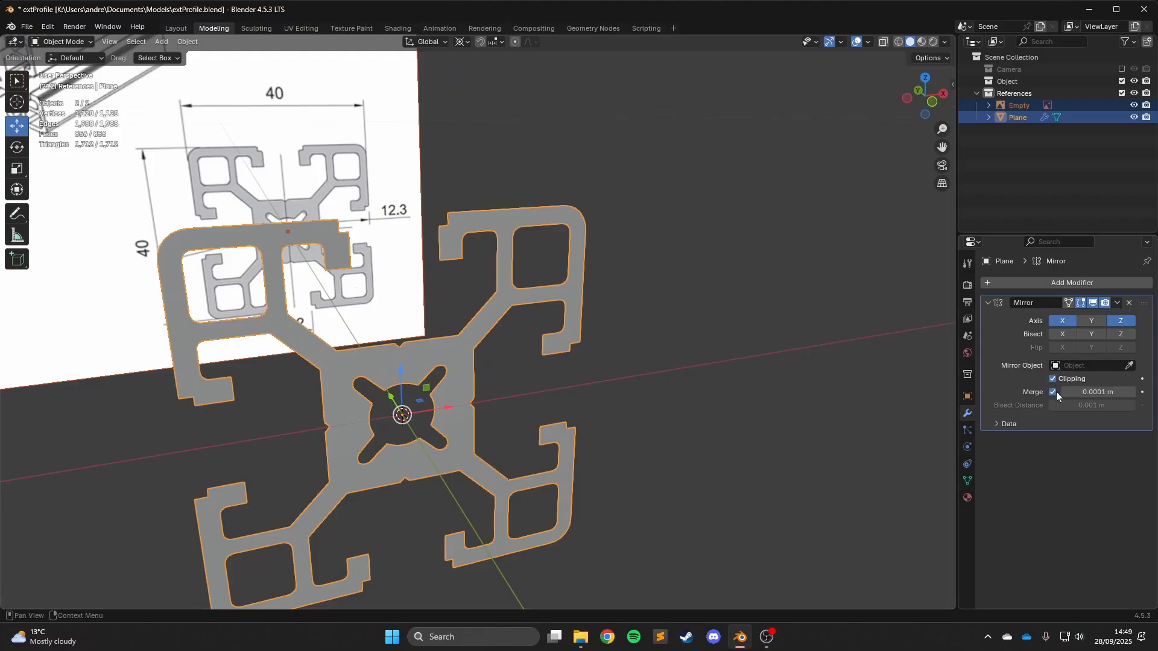
left_click(1117, 302)
left_click(1107, 318)
mouse_move(567, 298)
middle_mouse_down()
mouse_move(715, 277)
mouse_move(556, 289)
middle_mouse_up()
key("Tab")
scroll(773, 277, "down", 4)
scroll(535, 293, "up", 4)
scroll(536, 294, "up", 5)
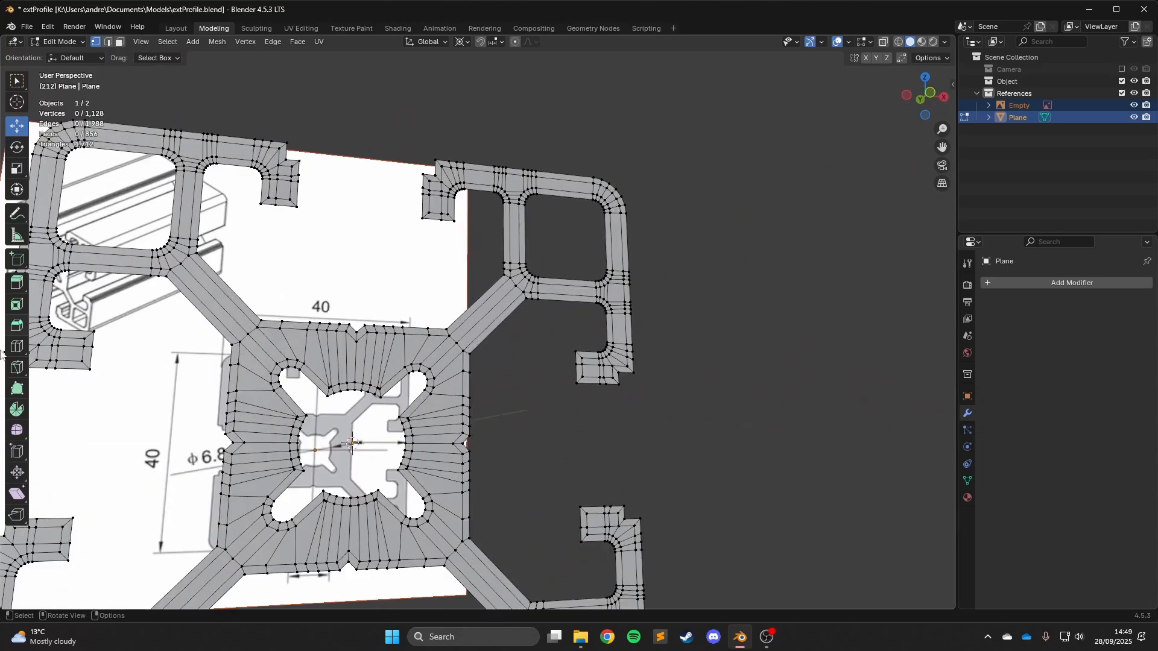
scroll(525, 150, "down", 8)
scroll(525, 155, "up", 8)
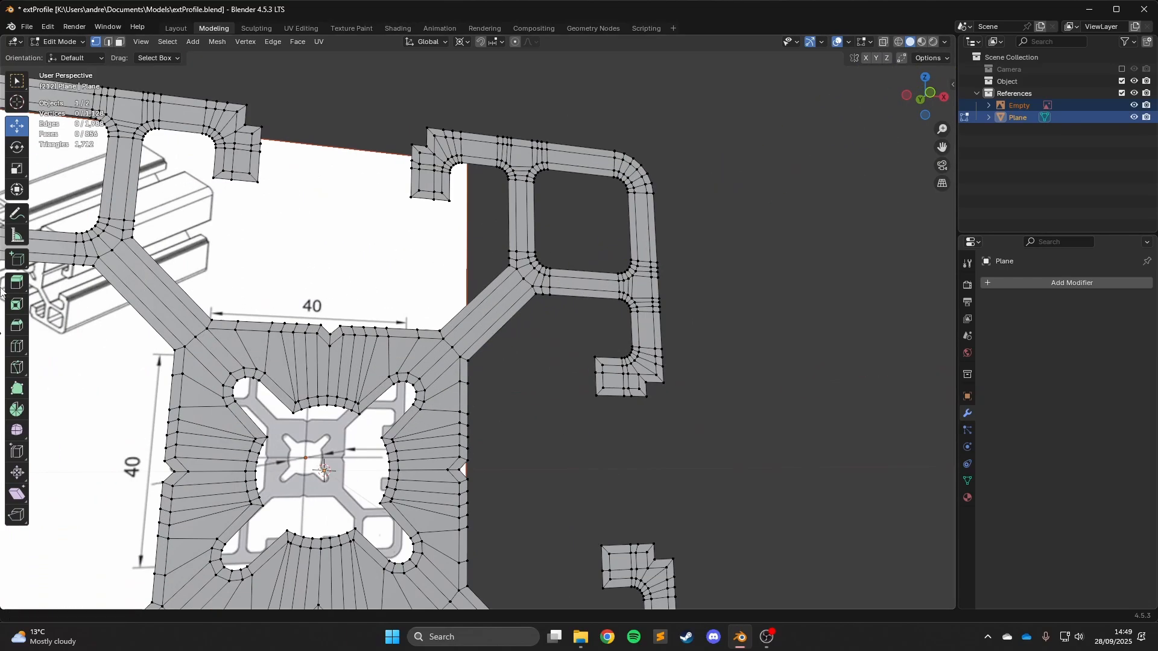
Try a single centred loop cut across the profile's diagonal arm, then undo it.
left_click(17, 347)
middle_click_drag(475, 380, 16, 357)
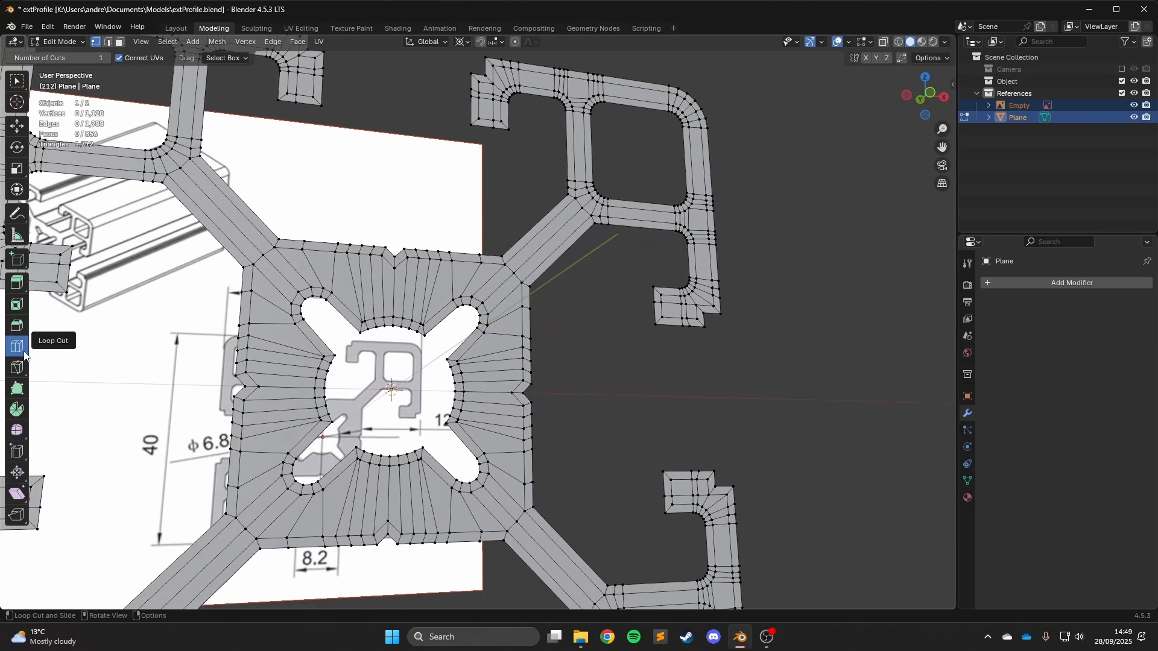
scroll(479, 337, "down", 2)
middle_click_drag(485, 334, 481, 339)
scroll(482, 339, "up", 3)
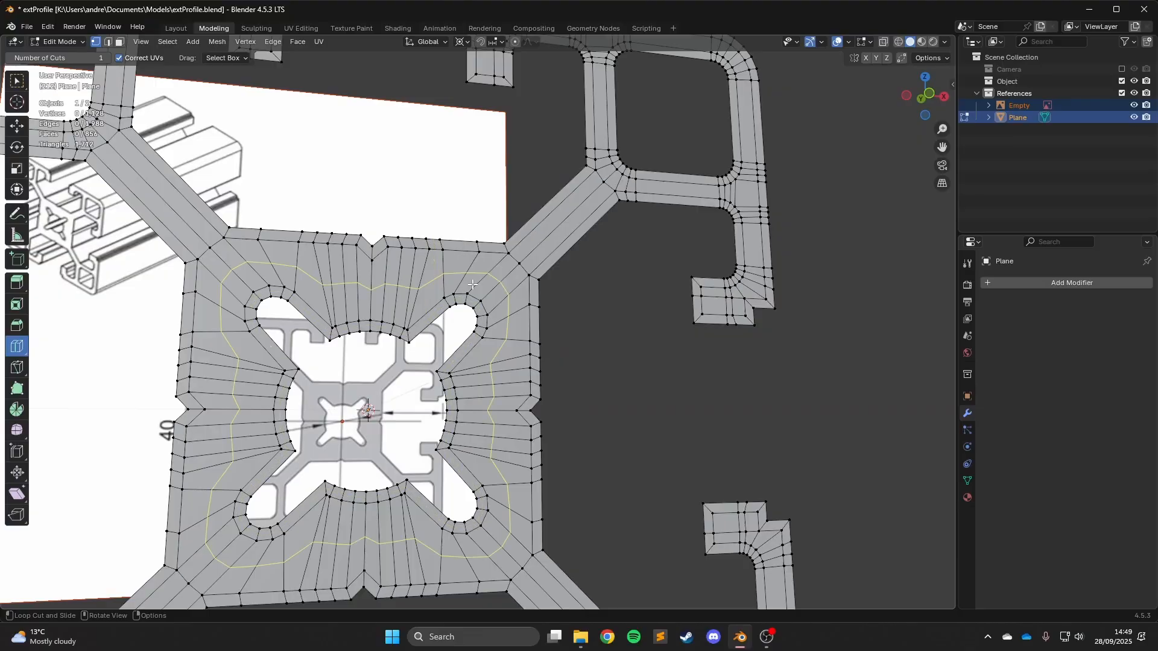
scroll(563, 320, "down", 2)
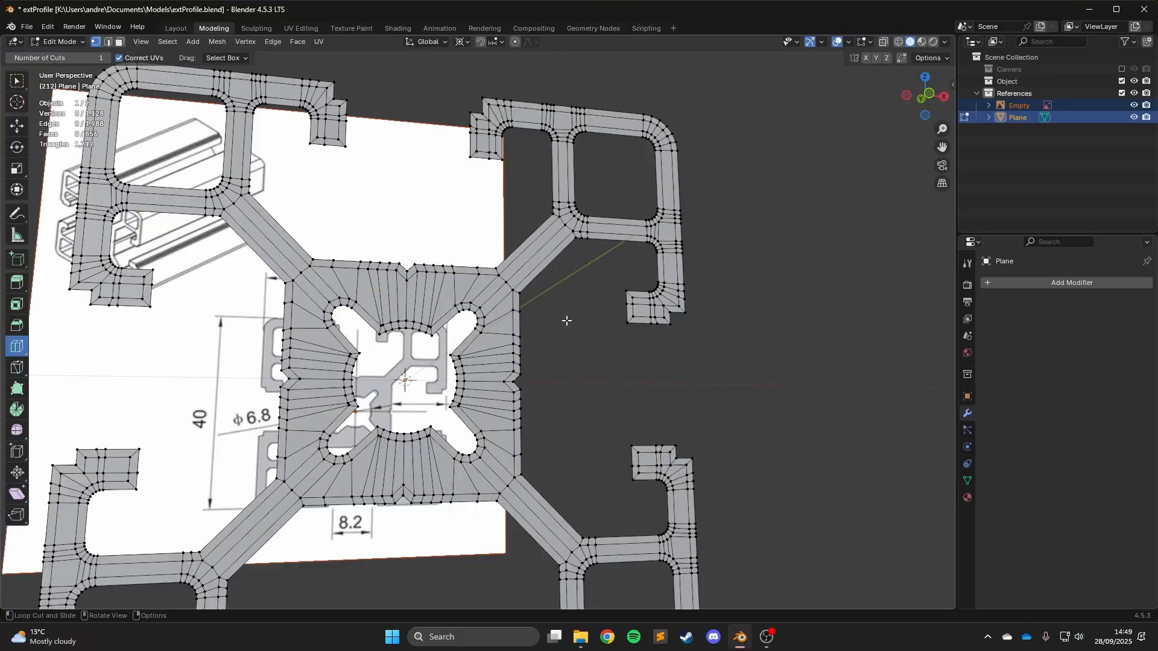
middle_click_drag(563, 320, 555, 383)
left_click(539, 281)
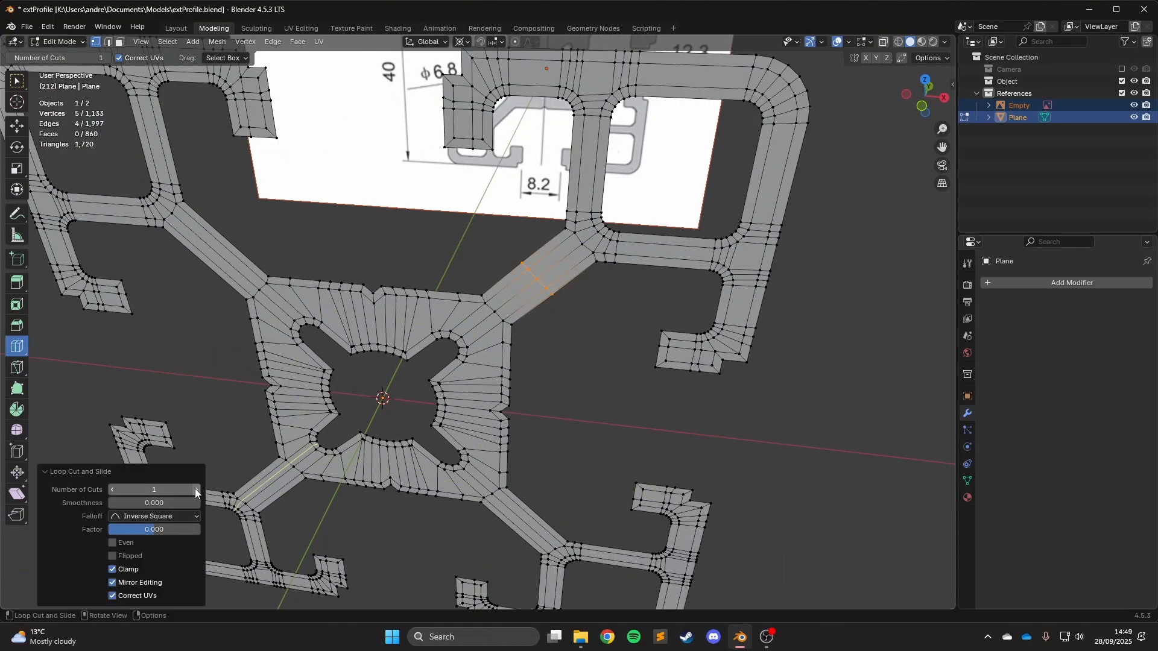
scroll(776, 369, "up", 2)
middle_click_drag(775, 370, 721, 280)
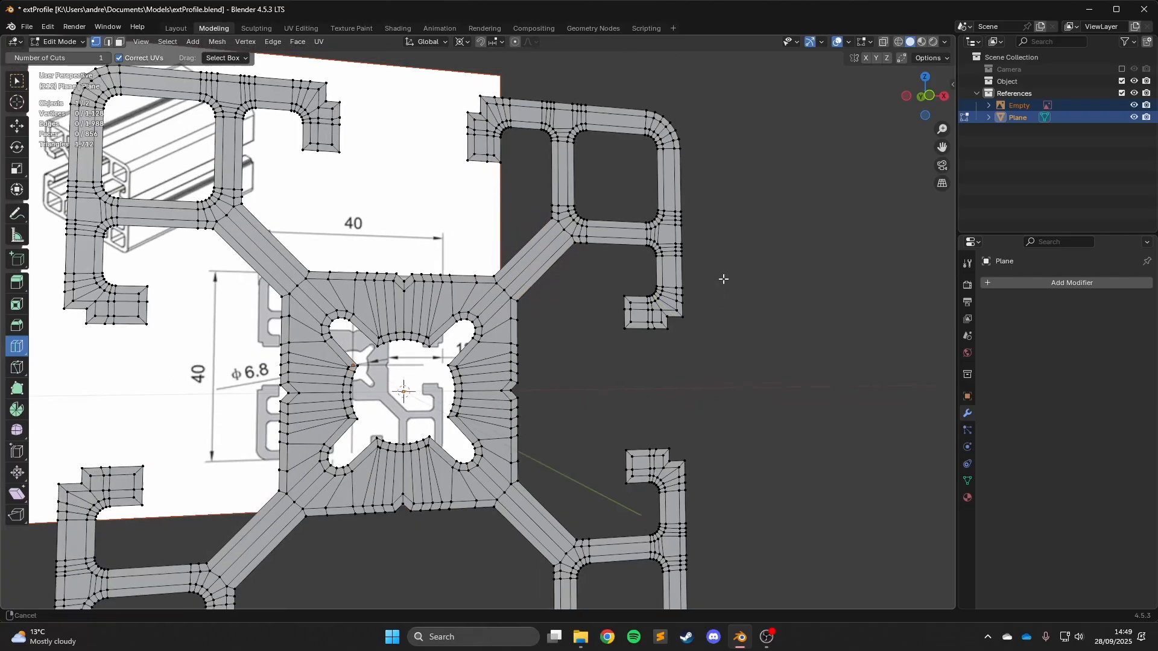
scroll(480, 342, "up", 4)
key("ctrl+z")
Preview possible loop cut paths around the profile's arms, corners and hooks to examine the edge flow.
scroll(448, 215, "down", 4)
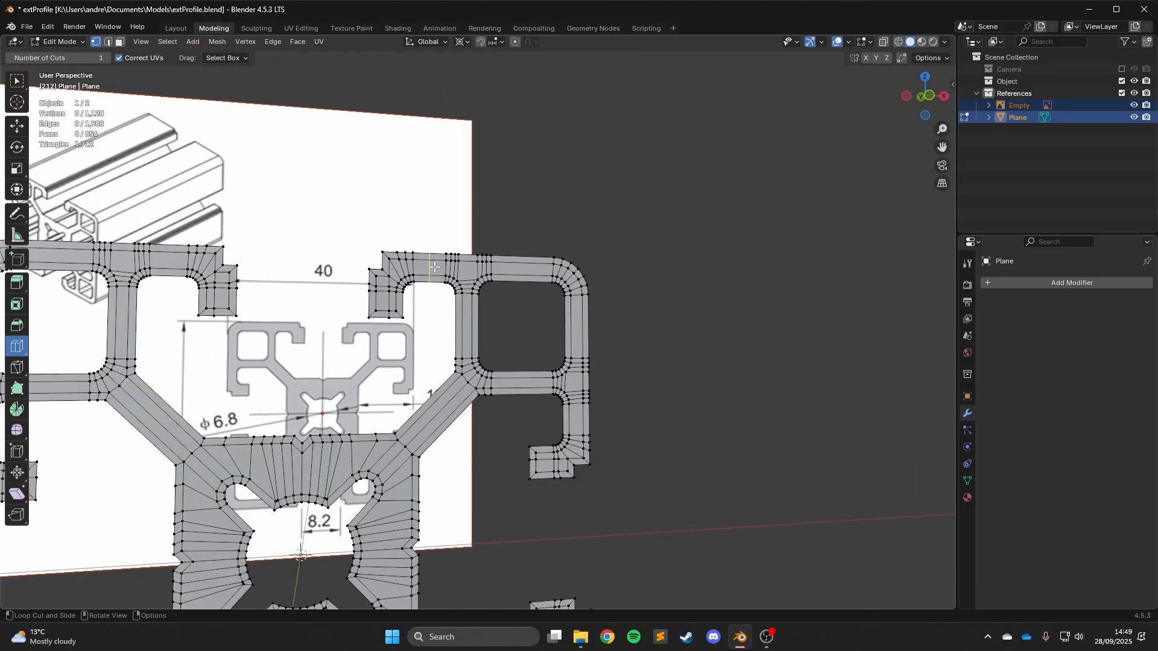
middle_click_drag(614, 297, 714, 333)
scroll(651, 307, "up", 3)
scroll(668, 312, "up", 1)
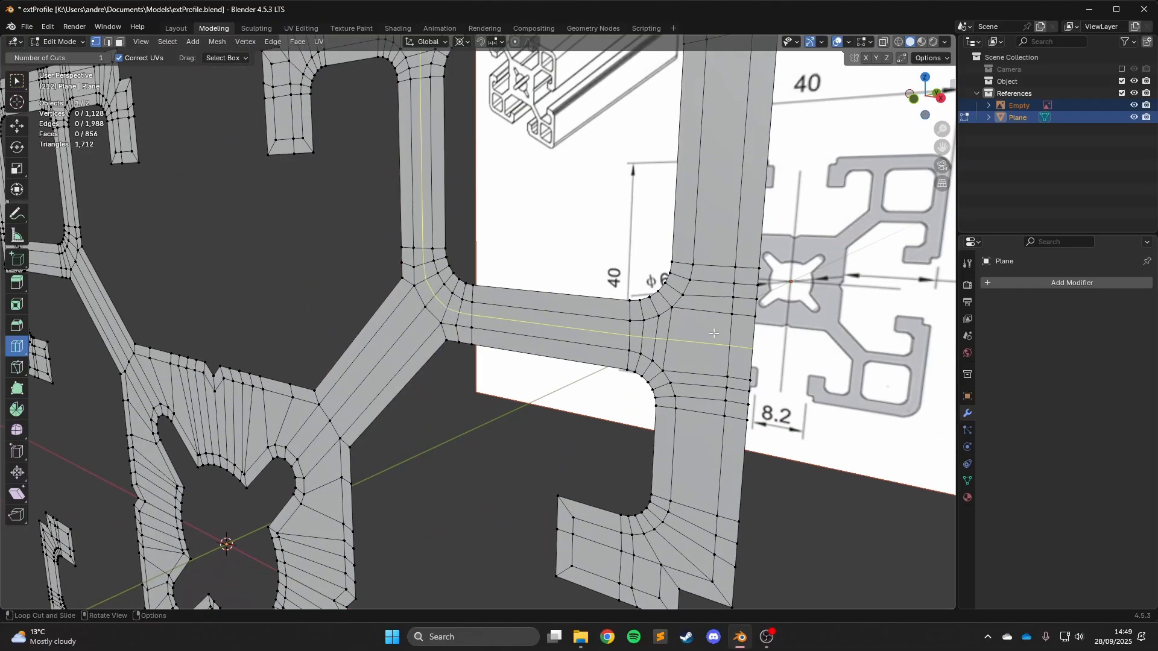
scroll(681, 317, "up", 1)
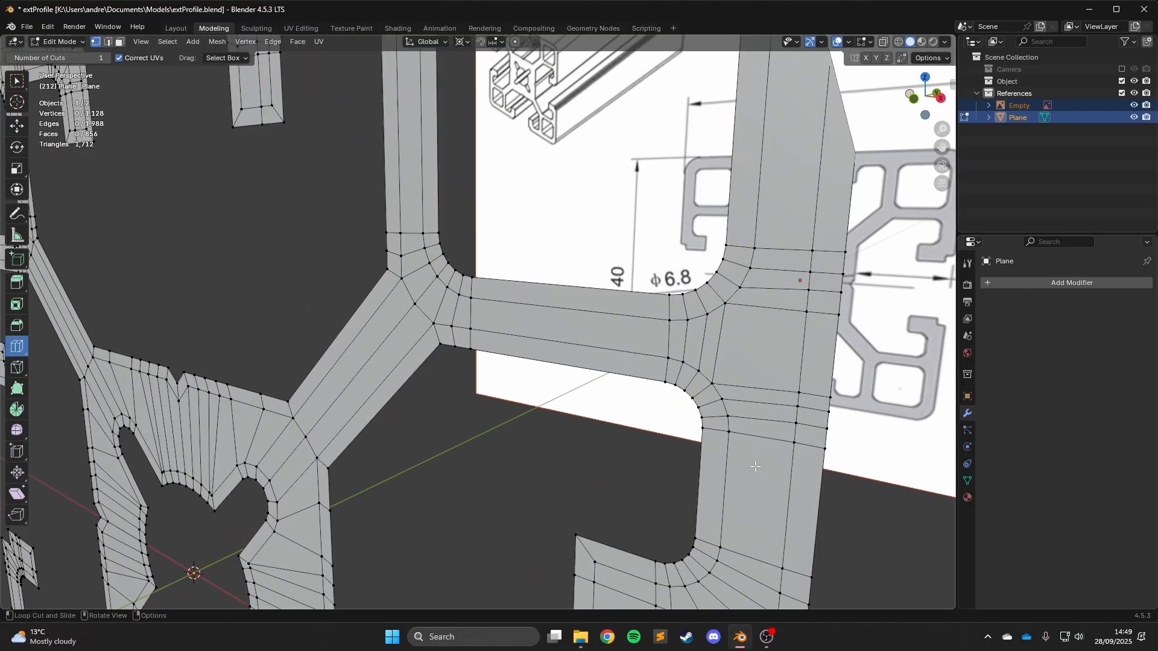
scroll(411, 331, "down", 7)
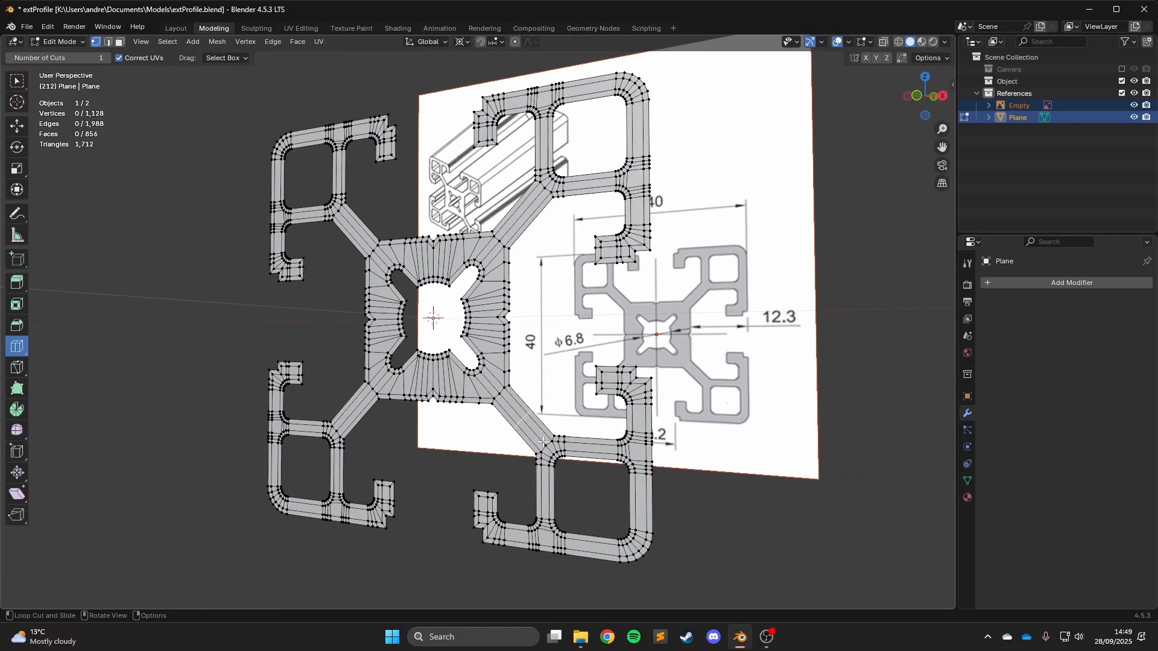
scroll(618, 369, "up", 5)
middle_click_drag(543, 442, 617, 386)
scroll(617, 368, "down", 6)
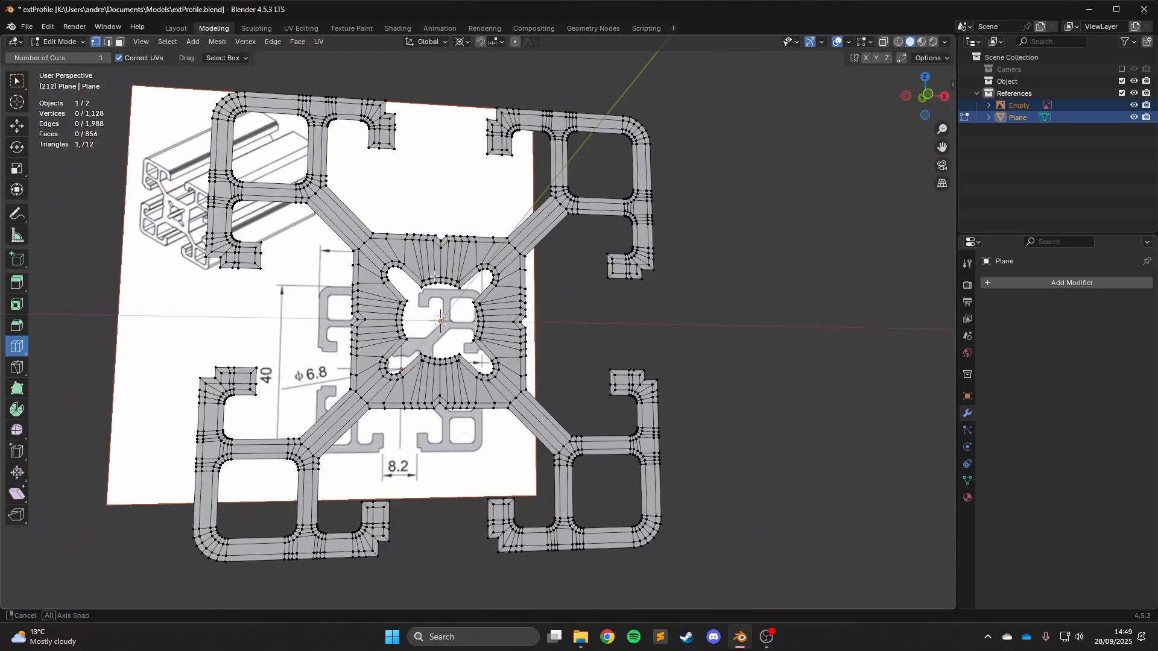
Select all faces of the full profile and extrude them along the Y axis into a long bar.
key("shift+space")
key("g")
key("a")
middle_click_drag(492, 271, 516, 306)
scroll(517, 306, "up", 3)
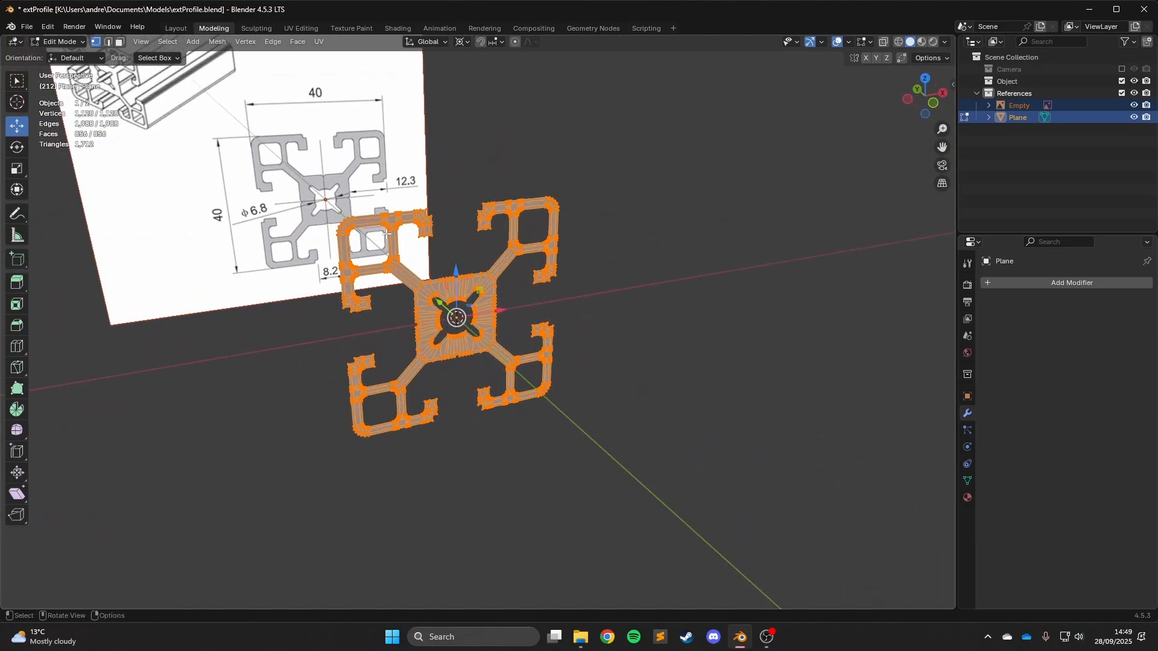
key("3")
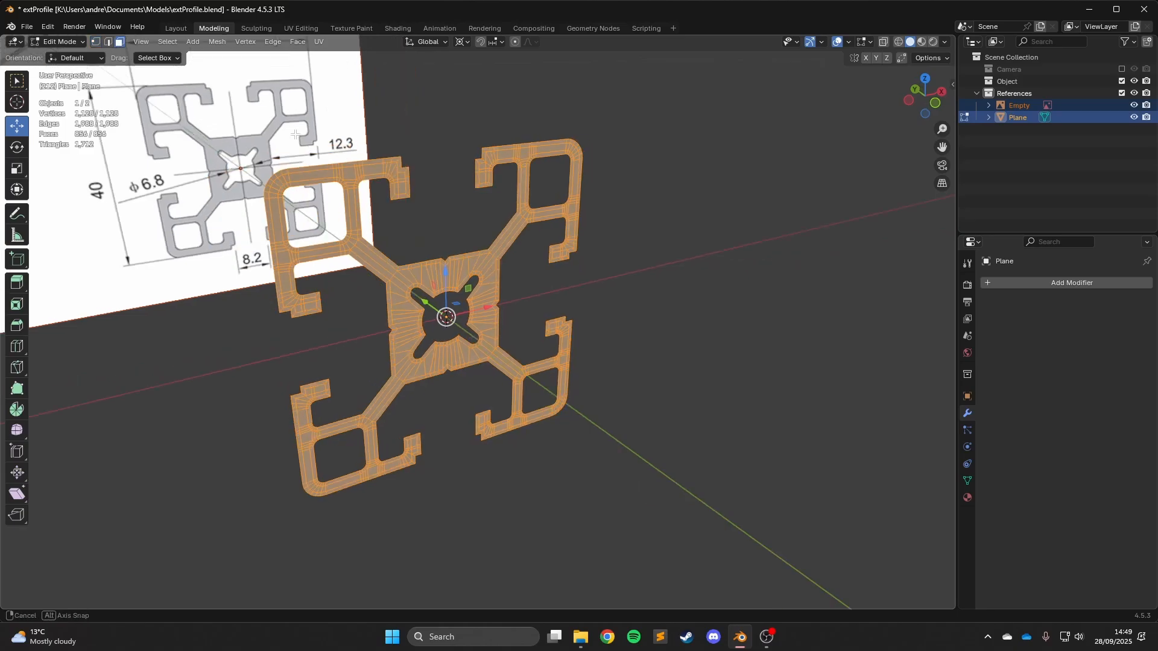
middle_click_drag(126, 77, 462, 192)
scroll(392, 155, "down", 4)
middle_click_drag(120, 44, 566, 313)
key("e")
left_click(834, 360)
Return to Object Mode and select only the extruded bar, leaving the reference image unselected.
key("Tab")
middle_click_drag(683, 281, 610, 266)
left_click(610, 266)
middle_click_drag(766, 292, 817, 298)
left_click(723, 347)
Add a new material to the bar with Metallic set to 1.000 and Roughness set to 0.270.
left_click(967, 498)
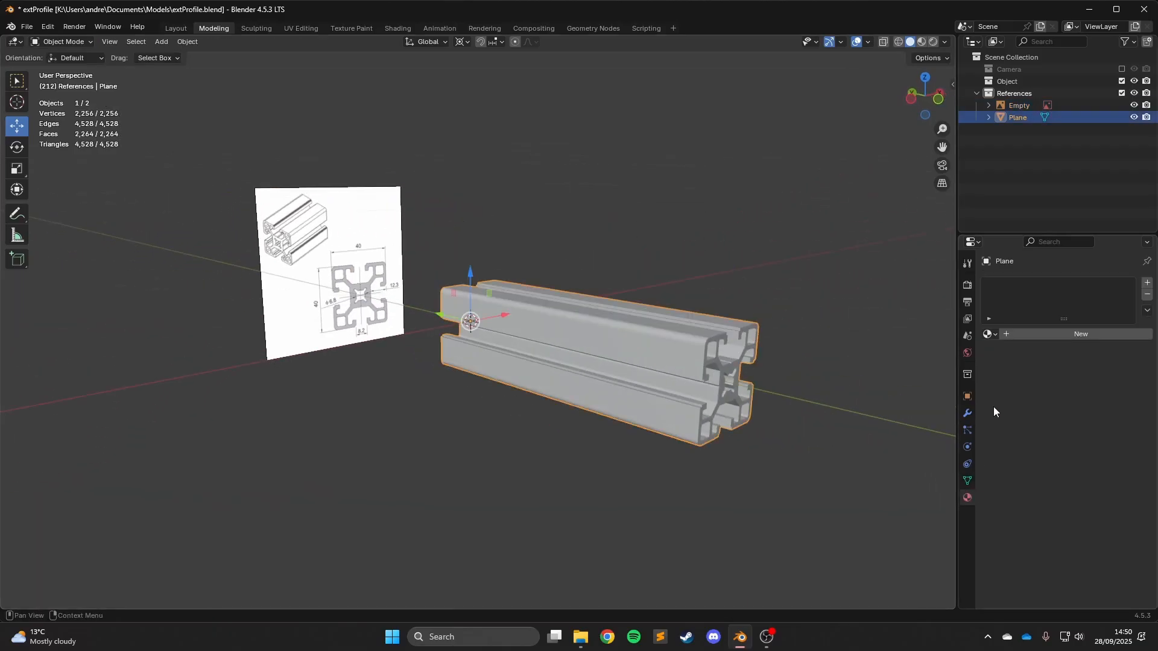
left_click(1011, 336)
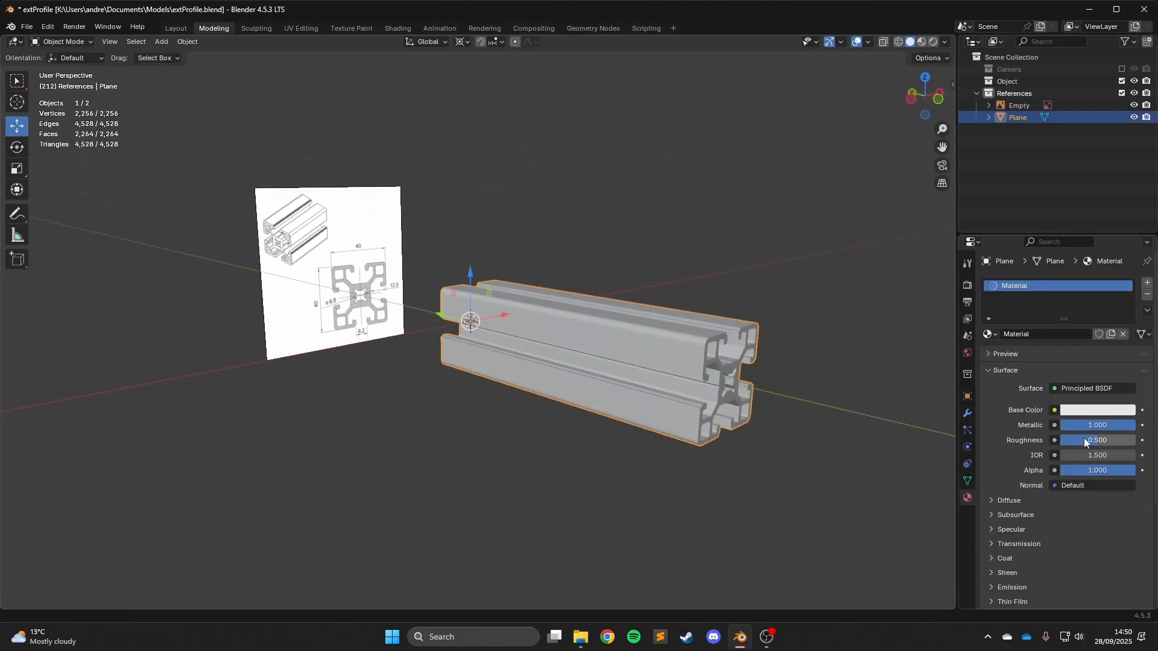
middle_click_drag(722, 305, 413, 72)
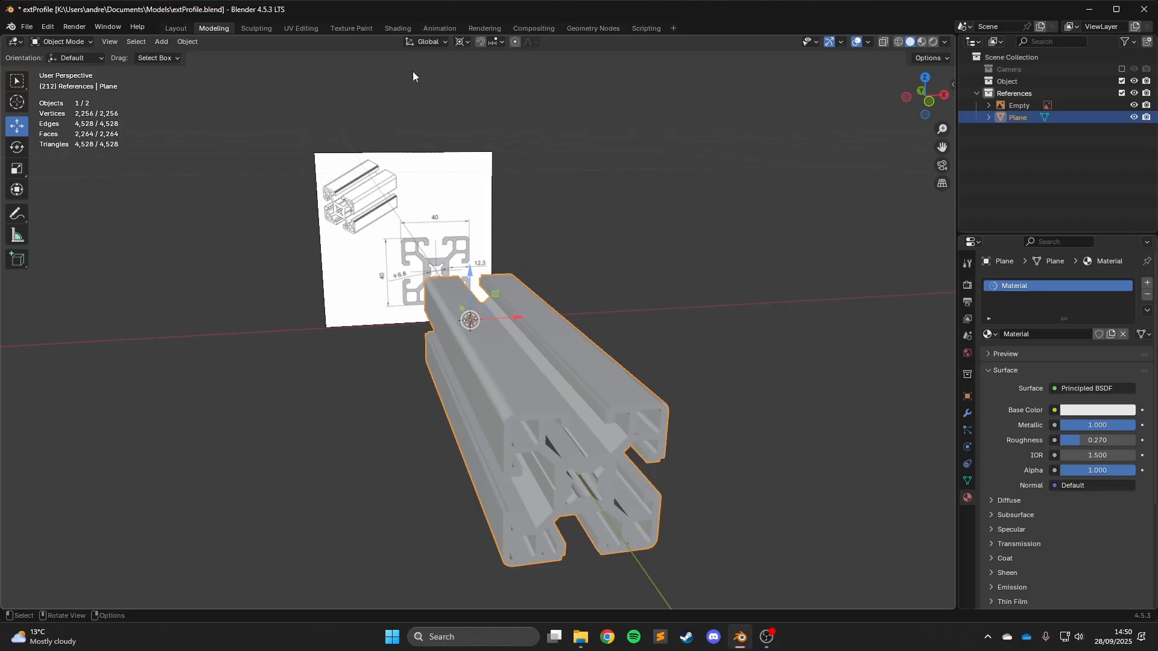
Connect an Environment Texture to the World Background colour in the Shading workspace and load studio_small_03_8k.hdr from the HDRIs folder.
left_click(398, 29)
left_click(335, 413)
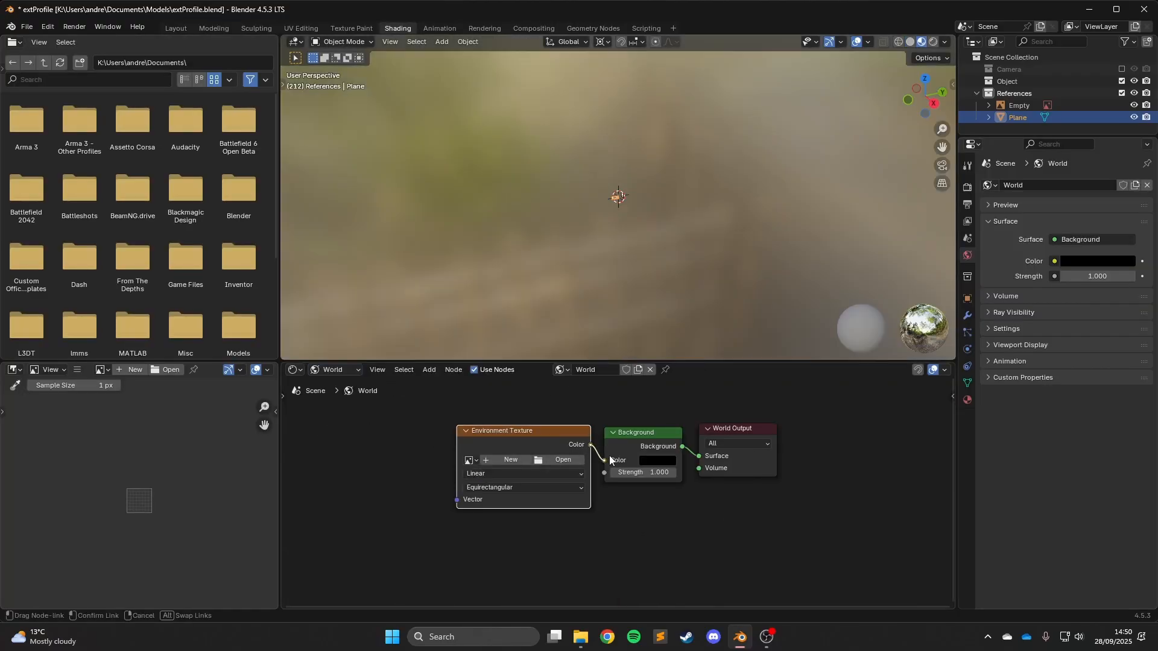
left_click_drag(610, 460, 605, 461)
left_click(570, 460)
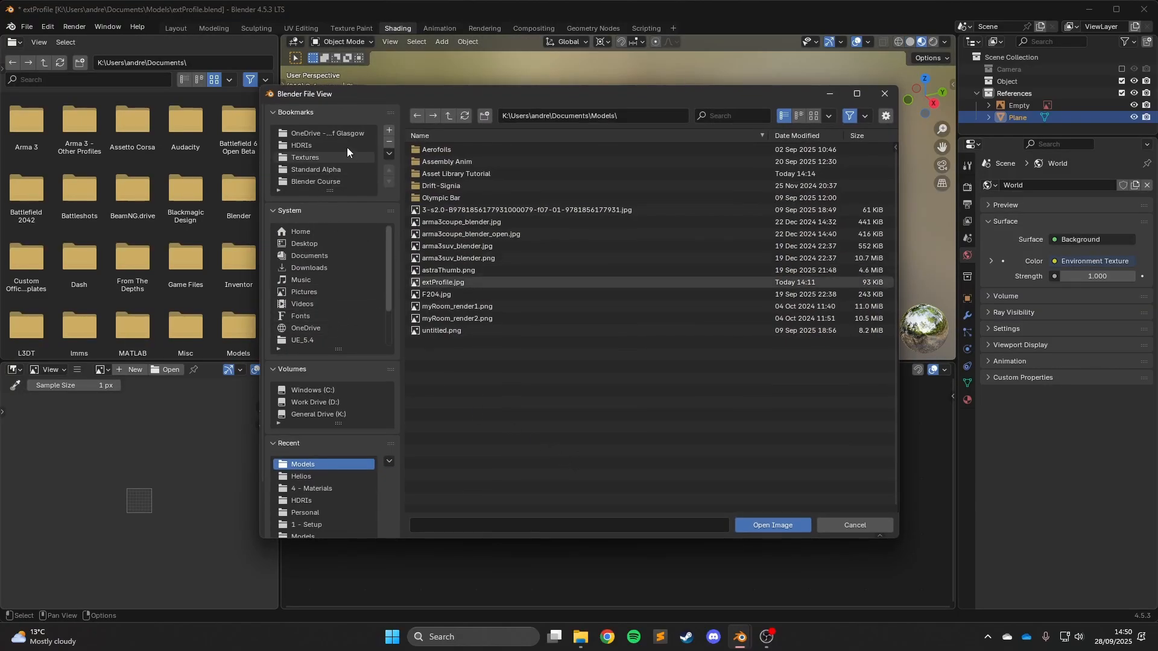
left_click(327, 145)
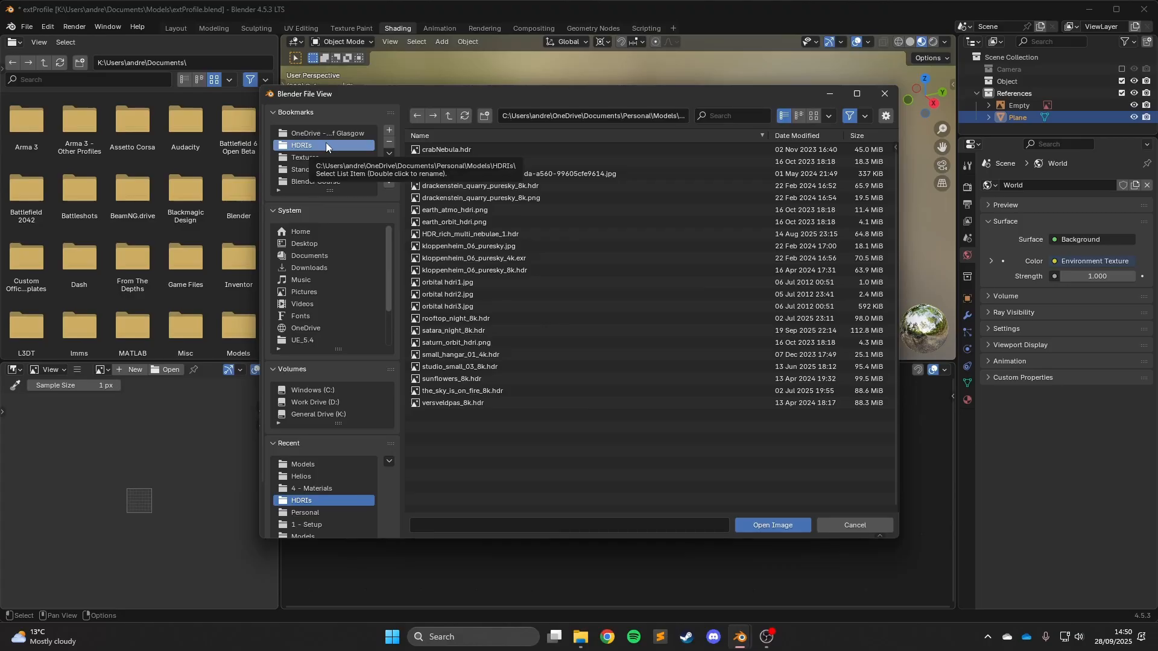
double_click(501, 364)
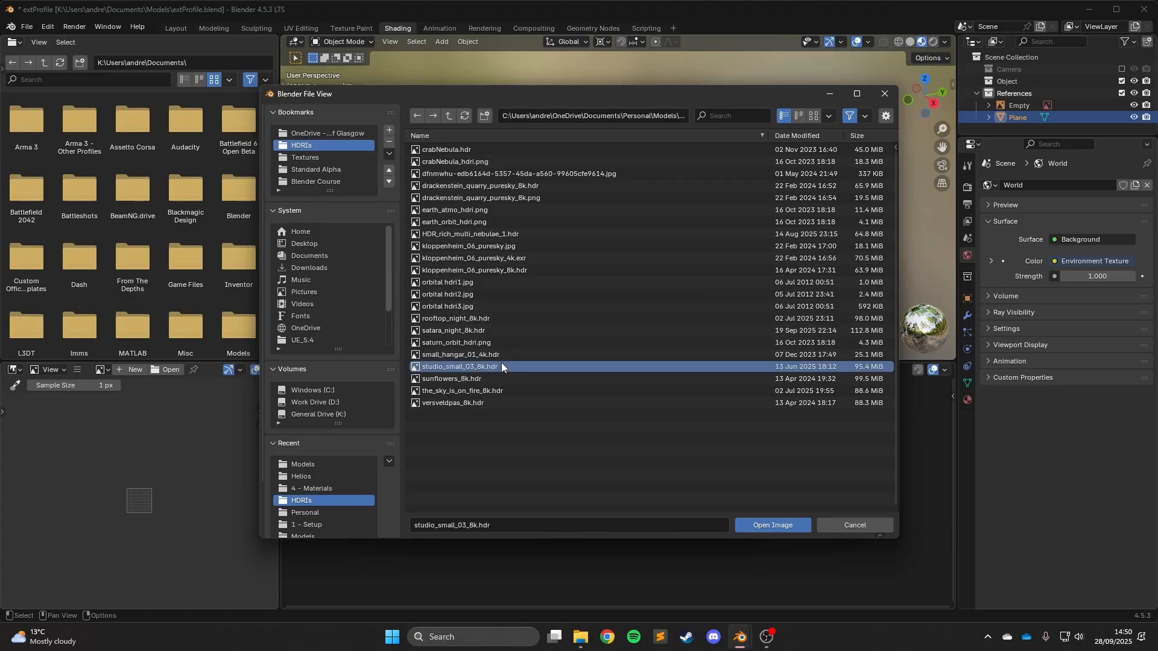
Go back to the Modeling workspace and show the bar in Object Mode with rendered viewport shading.
left_click(214, 29)
scroll(353, 286, "down", 3)
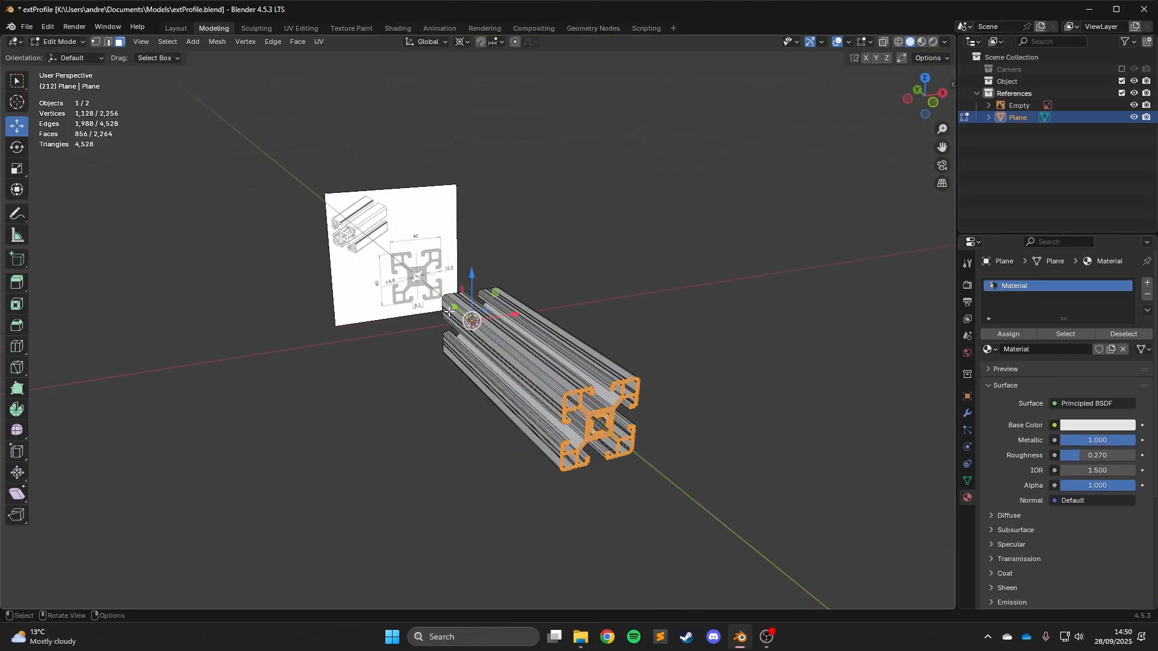
left_click(737, 267)
middle_click_drag(737, 267, 598, 350)
left_click(601, 345)
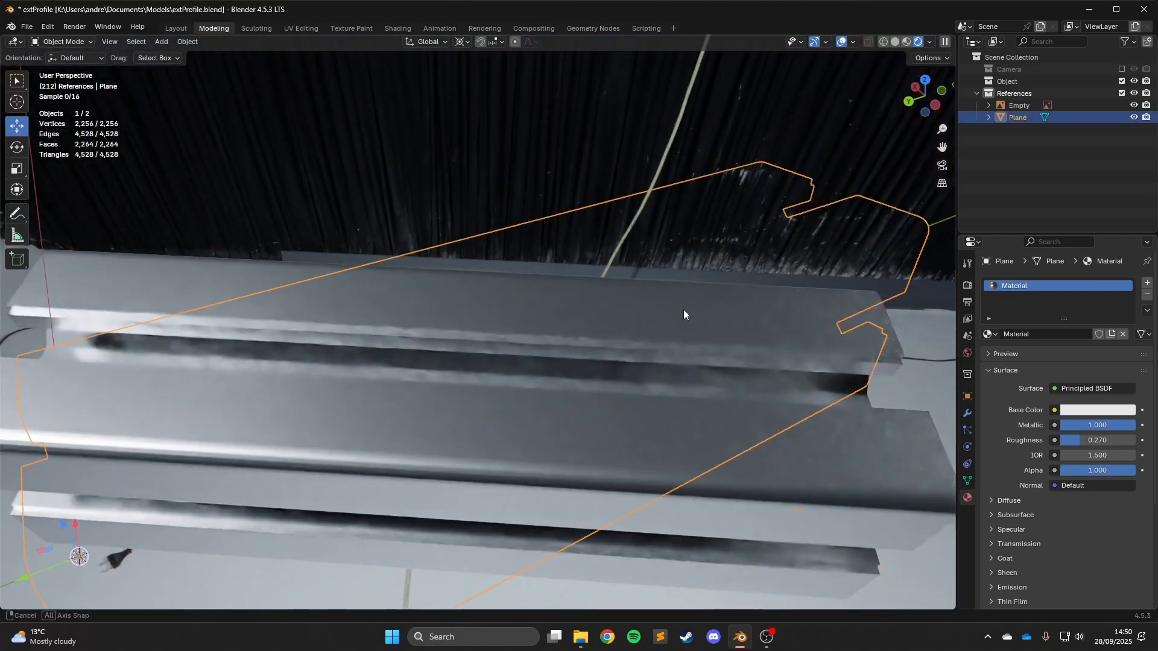
Deselect all of the bar's mesh geometry in Edit Mode and return to Object Mode.
middle_click_drag(682, 309, 783, 308)
key("Tab")
key("alt+a")
key("Tab")
scroll(777, 308, "up", 3)
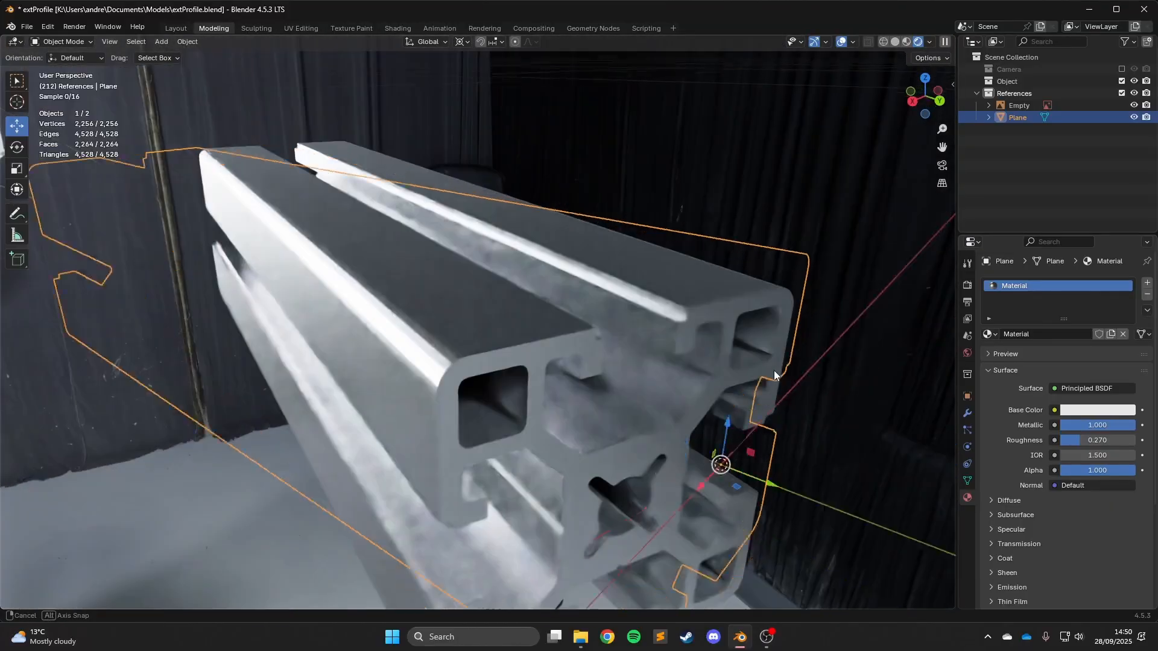
Clear the object selection and examine the rendered metallic bar from several angles against the reference image.
scroll(627, 256, "down", 6)
left_click(627, 256)
middle_click_drag(628, 256, 712, 260)
scroll(711, 260, "up", 3)
middle_click_drag(711, 259, 534, 256, "shift")
middle_click_drag(534, 257, 592, 243)
scroll(592, 242, "up", 3)
scroll(543, 301, "down", 4)
middle_click_drag(488, 362, 666, 301, "shift")
scroll(620, 277, "down", 5)
scroll(621, 276, "up", 3)
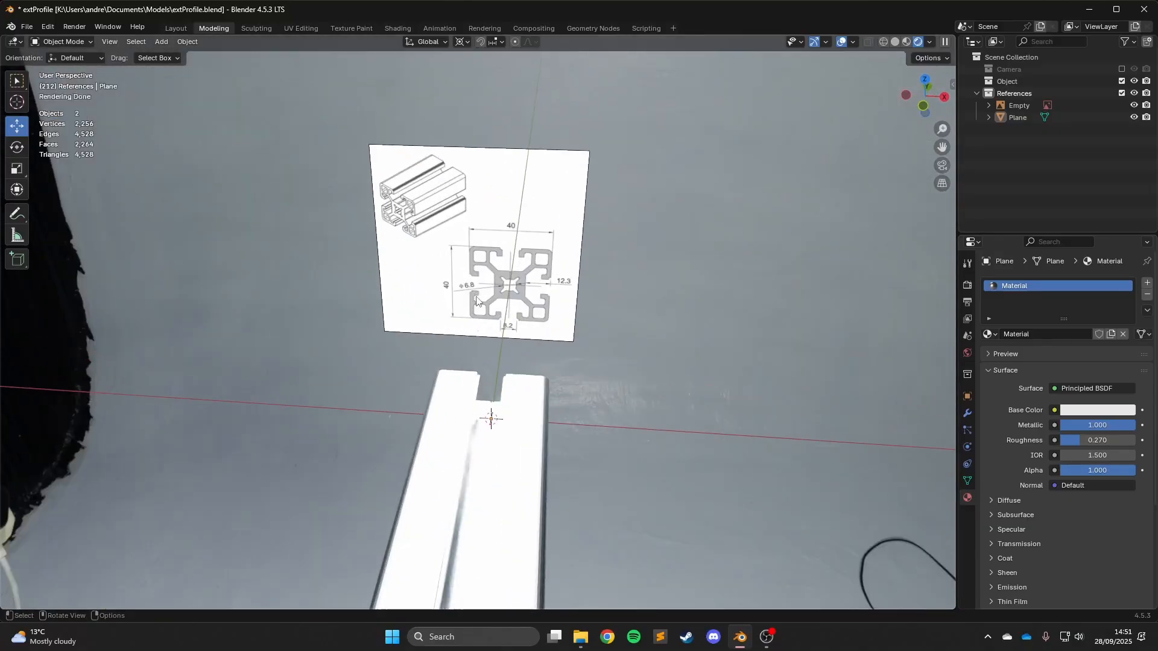
Inspect the bar's open end, grooves and metallic reflections from the front and side, leaving the reference image deselected.
middle_click_drag(495, 289, 384, 265)
scroll(558, 314, "down", 3)
scroll(629, 319, "down", 3)
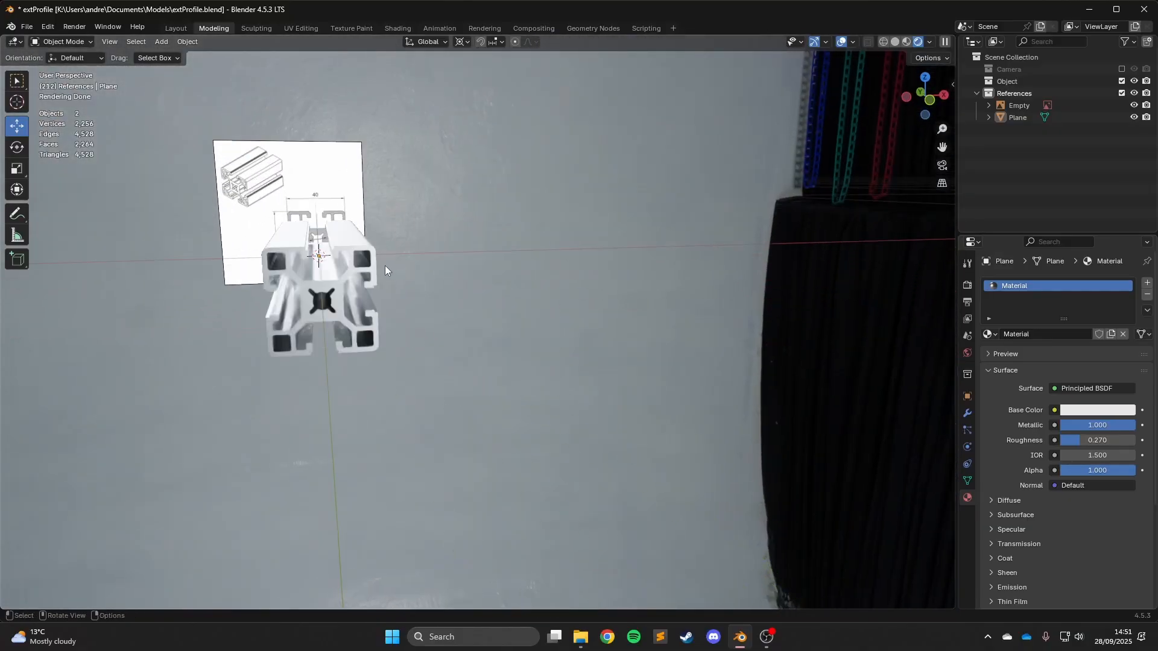
scroll(385, 265, "up", 4)
mouse_move(536, 348)
middle_mouse_down()
mouse_move(644, 336)
mouse_move(682, 346)
mouse_move(682, 336)
mouse_move(641, 380)
mouse_move(665, 386)
mouse_move(711, 446)
mouse_move(698, 389)
mouse_move(645, 395)
mouse_move(621, 365)
mouse_move(676, 385)
mouse_move(594, 320)
mouse_move(724, 323)
mouse_move(644, 344)
mouse_move(531, 349)
mouse_move(593, 381)
mouse_move(597, 223)
mouse_move(616, 197)
middle_mouse_up()
scroll(646, 395, "down", 2)
scroll(594, 320, "up", 2)
left_click(597, 223)
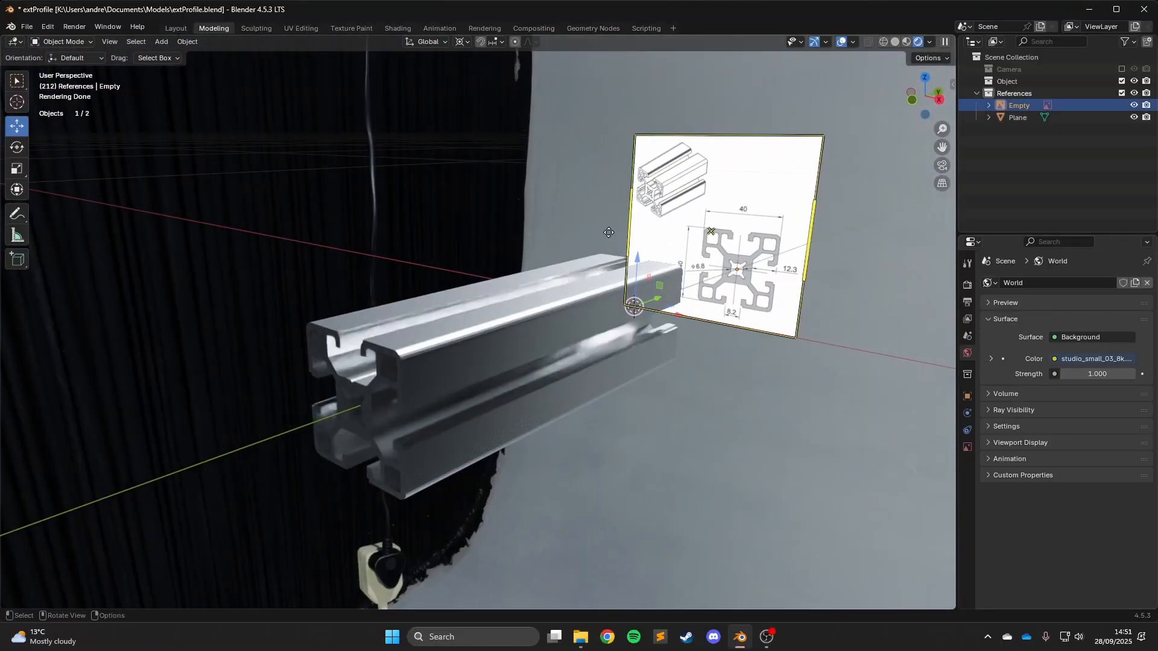
middle_click_drag(511, 298, 594, 292)
left_click(702, 277)
middle_click_drag(691, 306, 693, 277)
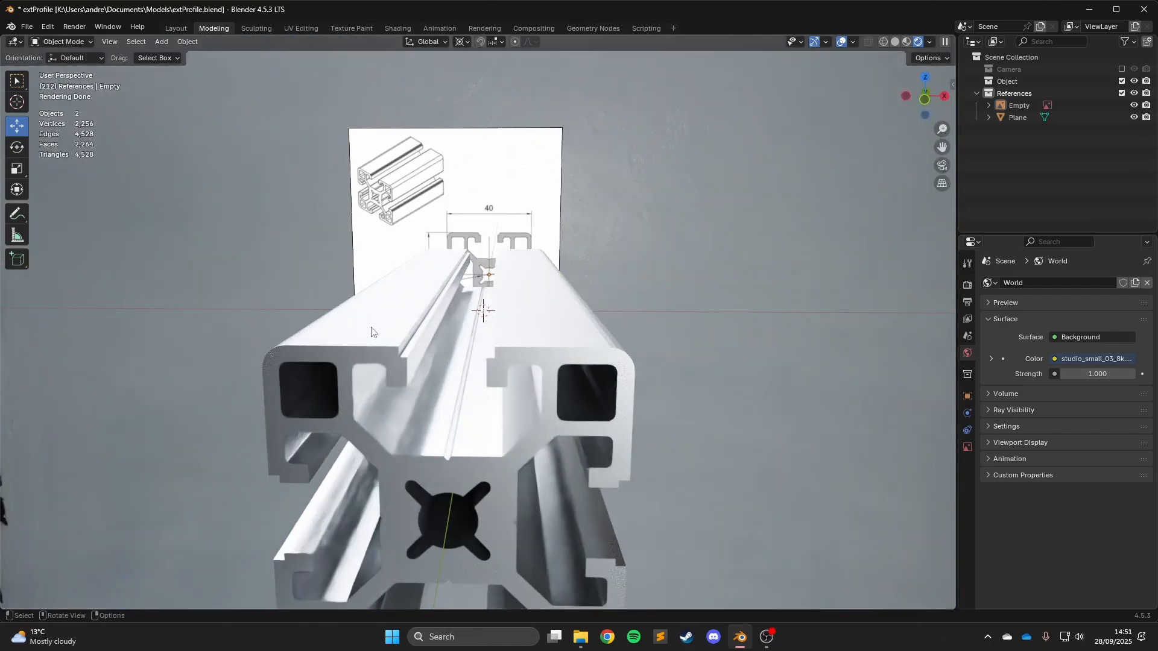
Compare the bar's profile with the dimensioned reference drawing in front orthographic view and select the bar.
middle_click_drag(444, 176, 582, 292)
key("KP_1")
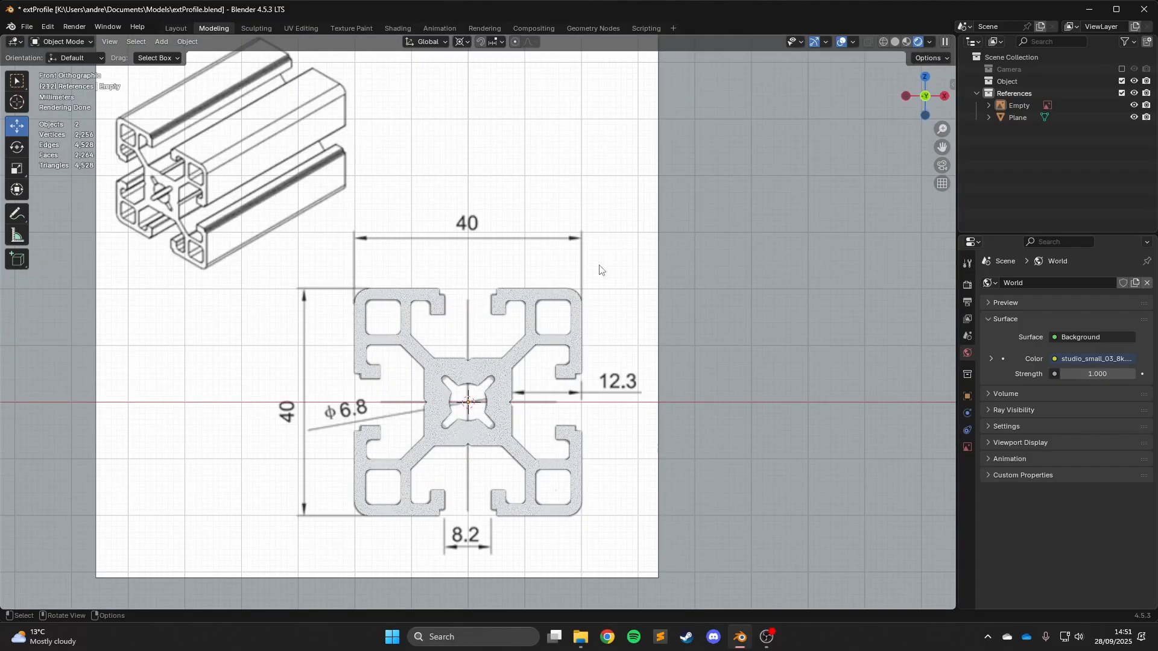
scroll(555, 278, "up", 4)
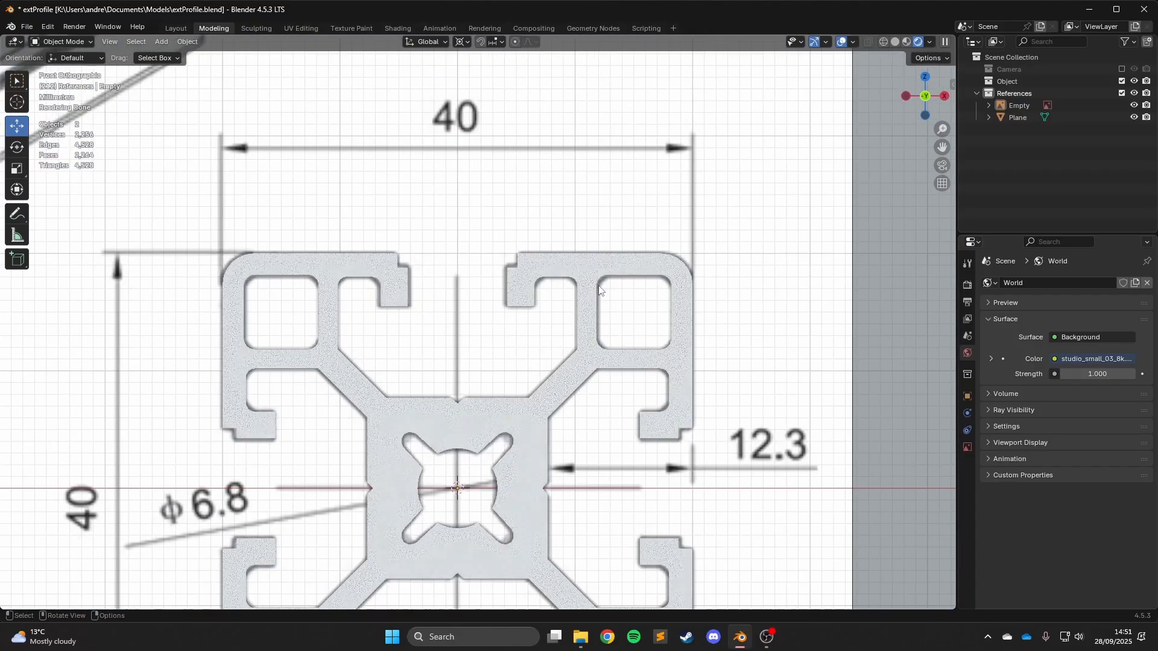
middle_click_drag(600, 291, 523, 230, "shift")
left_click(518, 214)
scroll(542, 259, "down", 5)
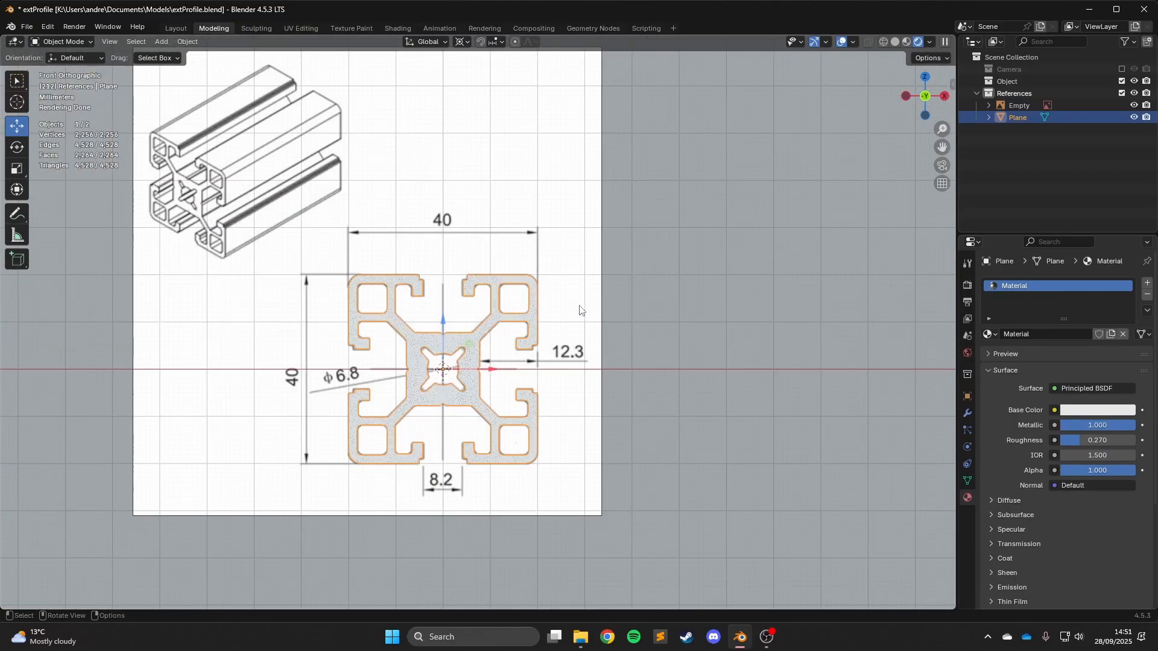